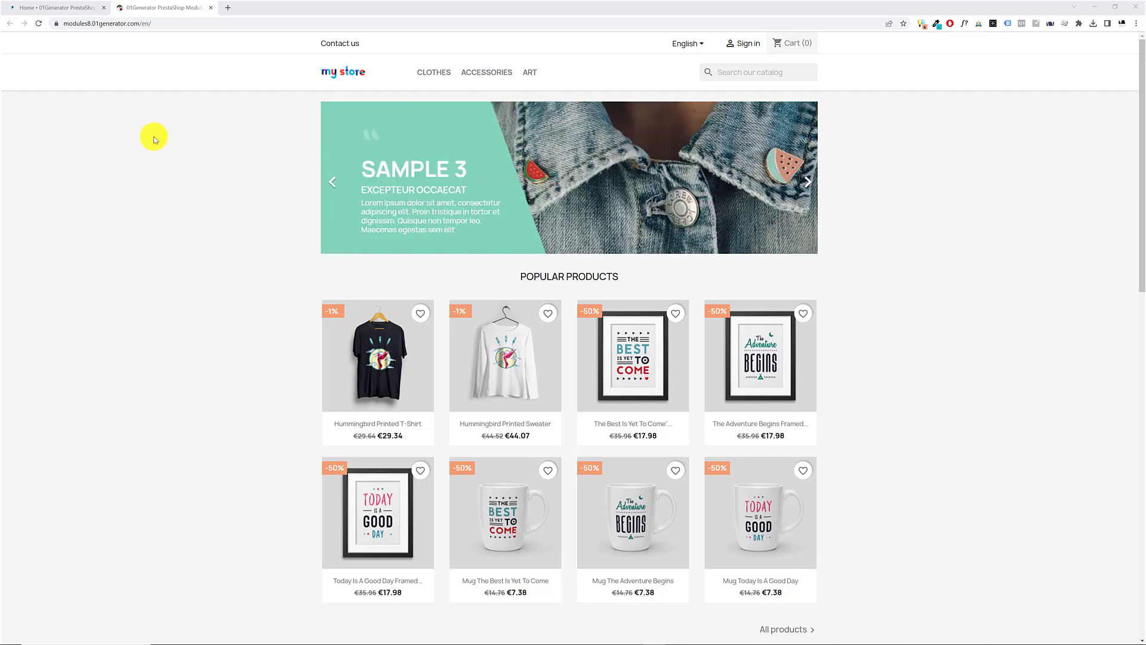
Upload and install the module archive v1.4.12-zomlmm.zip in the back office's Module Manager and open its configuration page
click(182, 25)
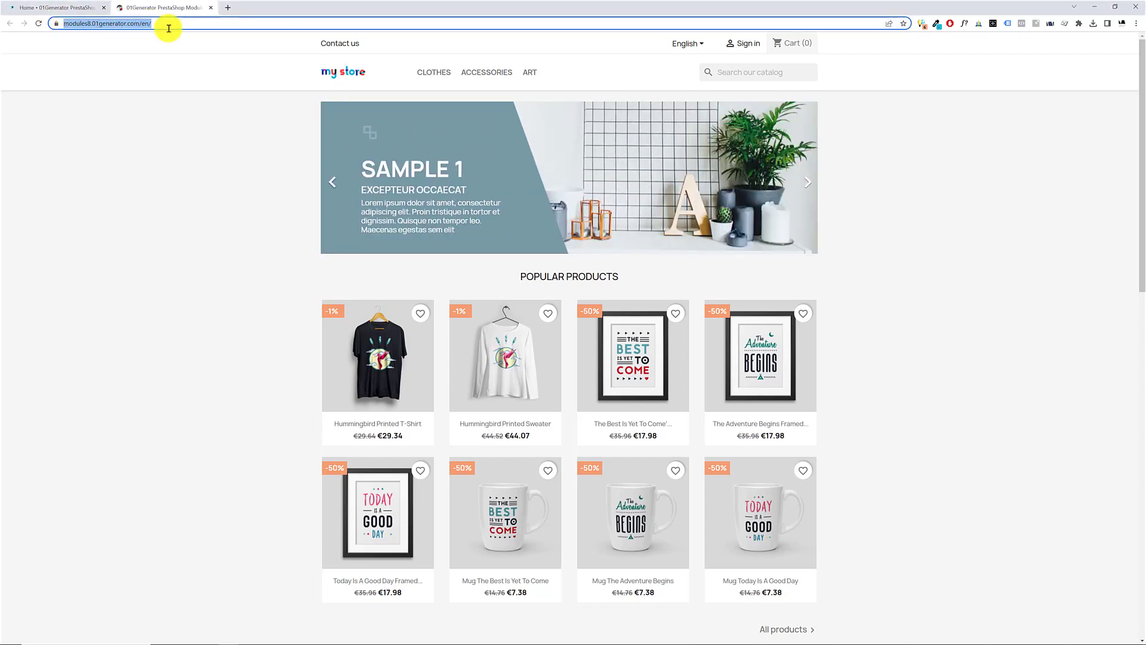
click(65, 8)
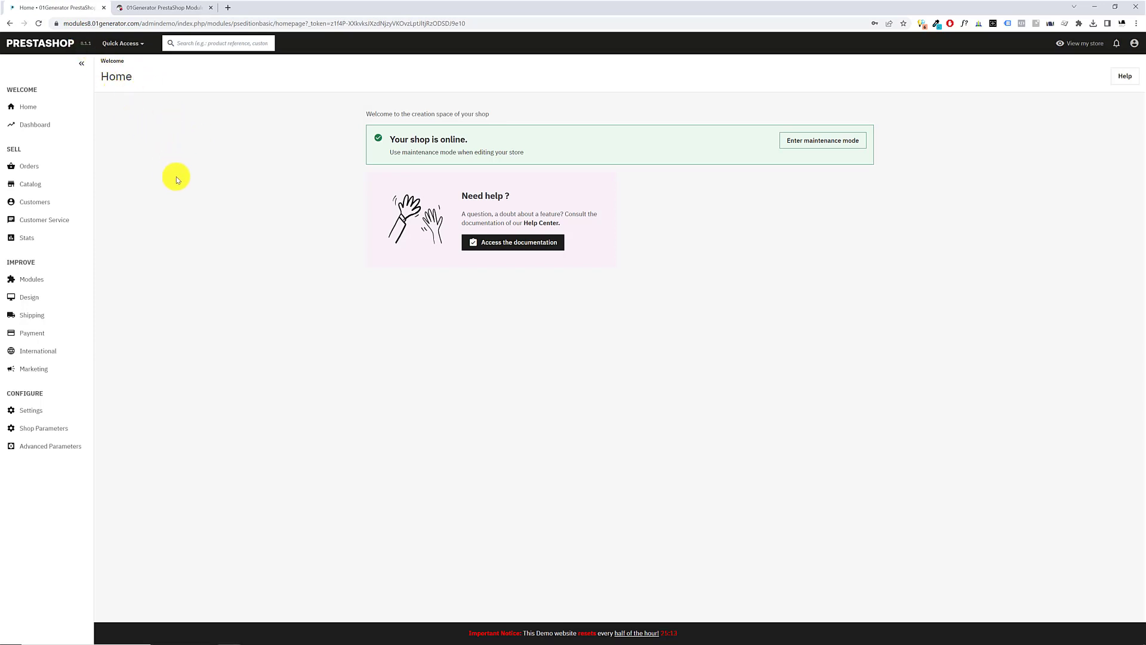
click(60, 282)
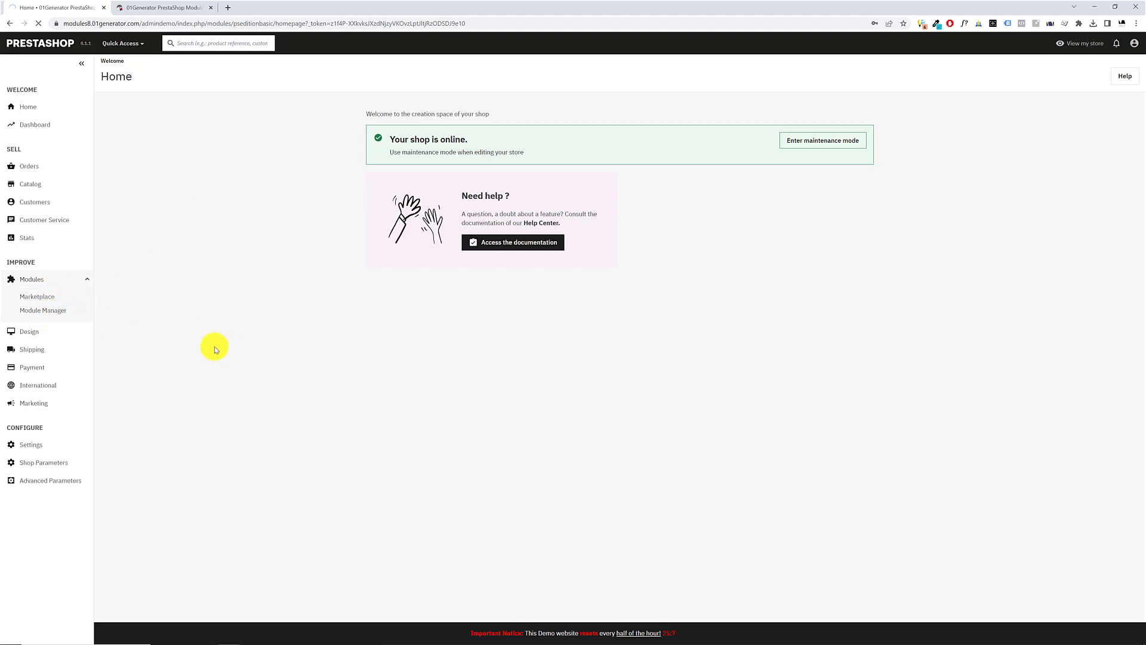
click(1052, 76)
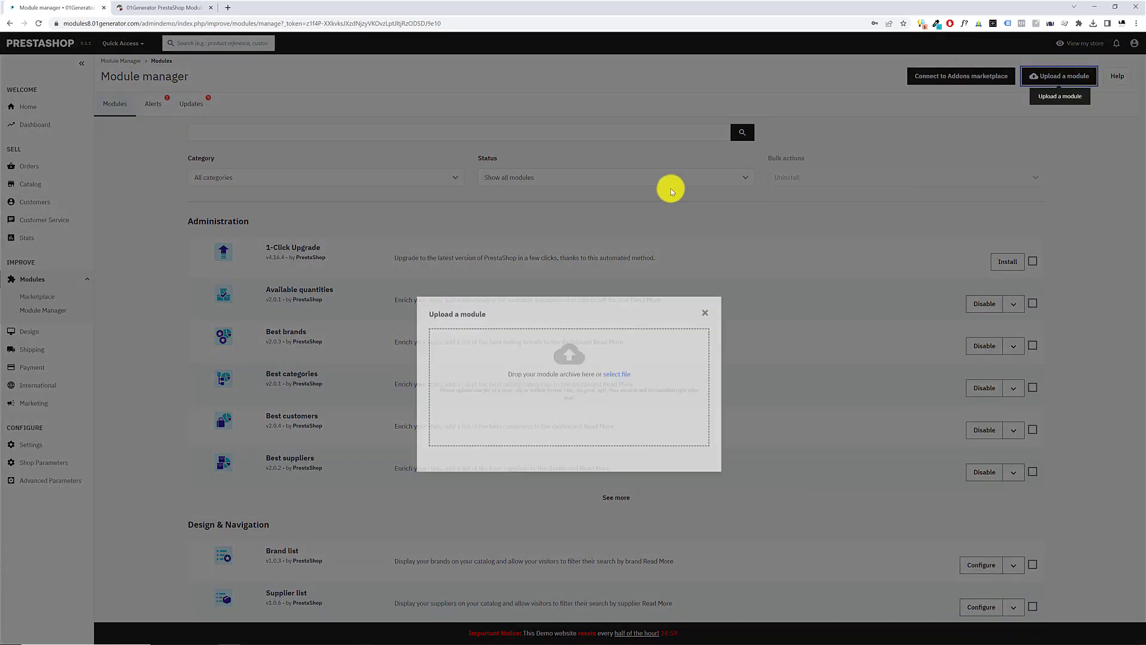
click(616, 343)
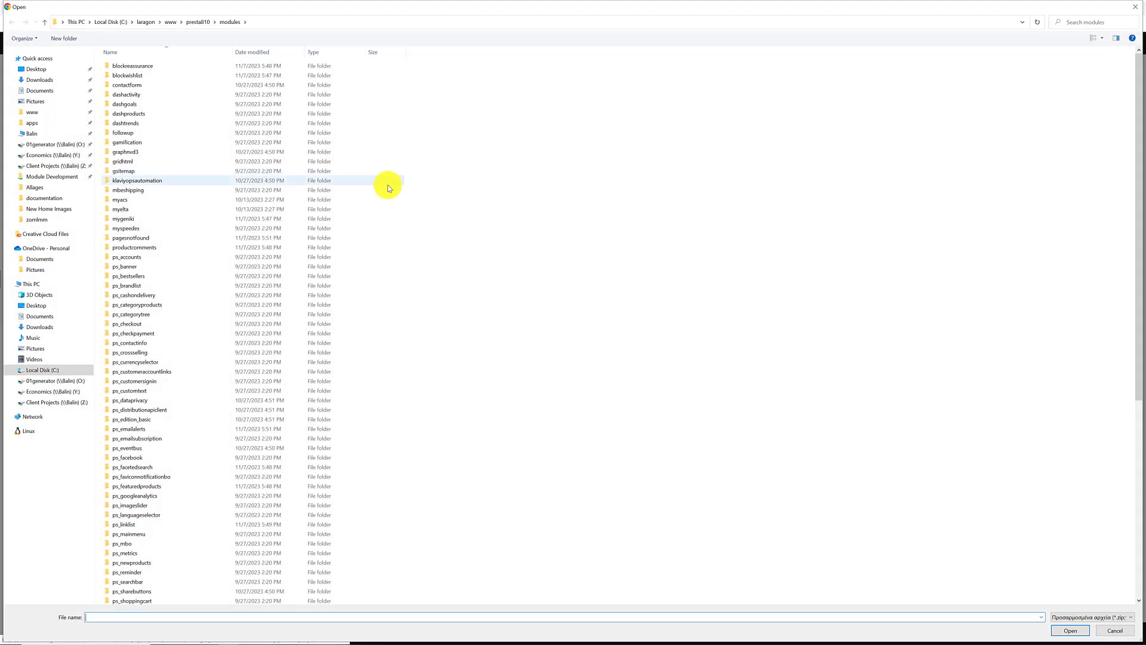
scroll(359, 269, down, 15)
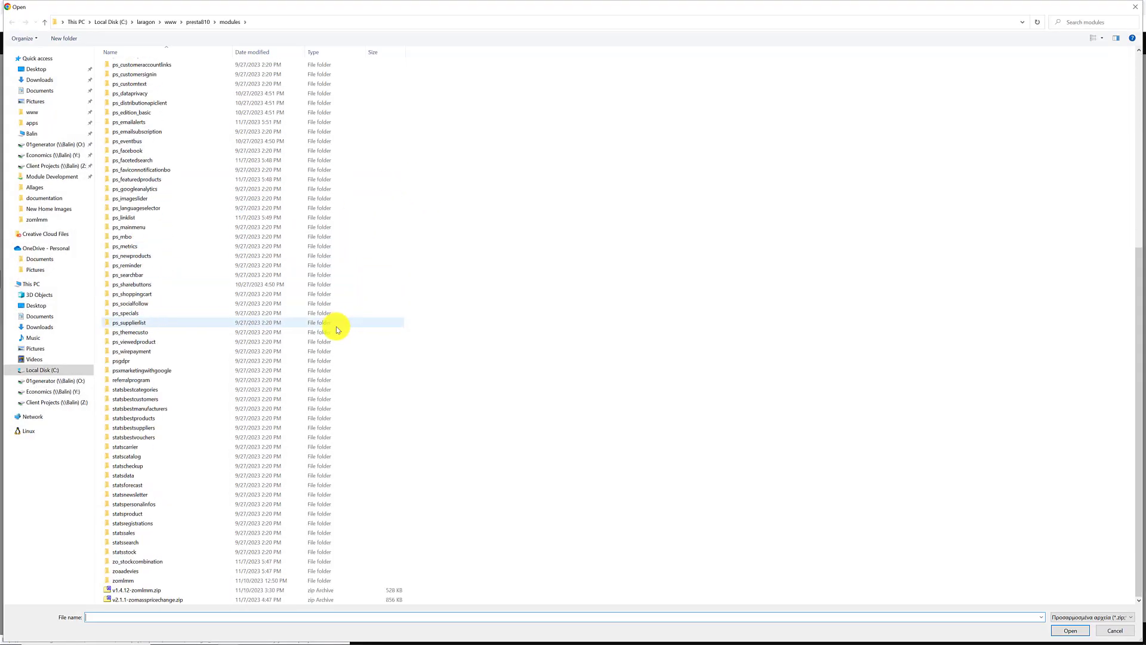
click(141, 590)
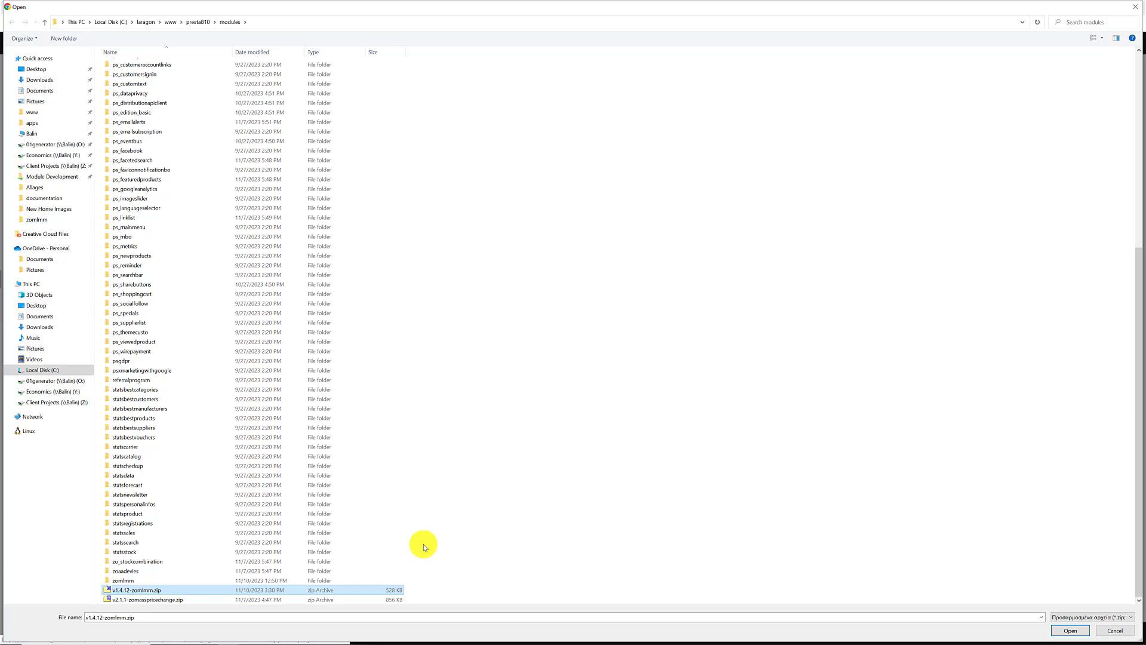
double_click(149, 590)
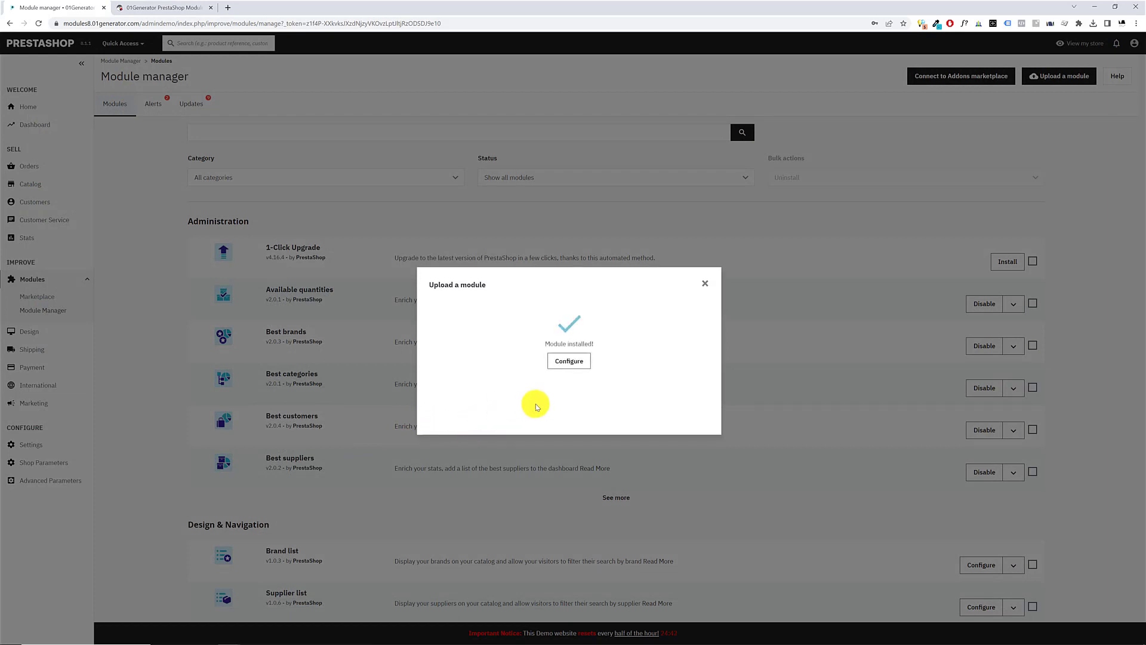
click(573, 365)
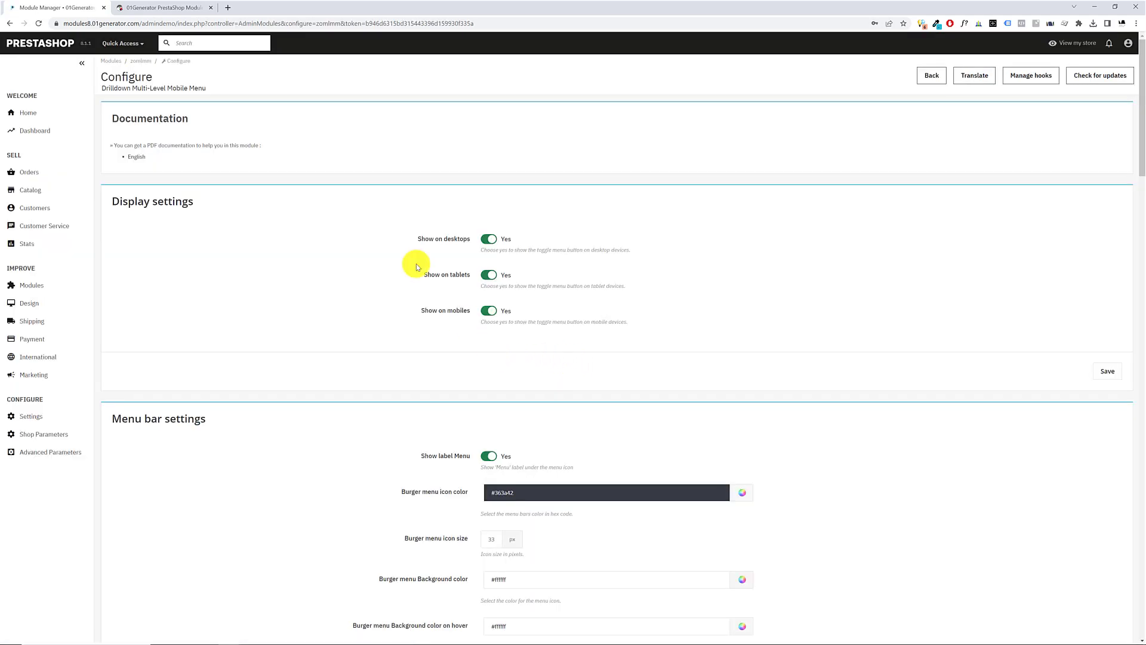
Open the module's English PDF documentation, look through its contents and configuration sections, and close it
drag(123, 117, 196, 121)
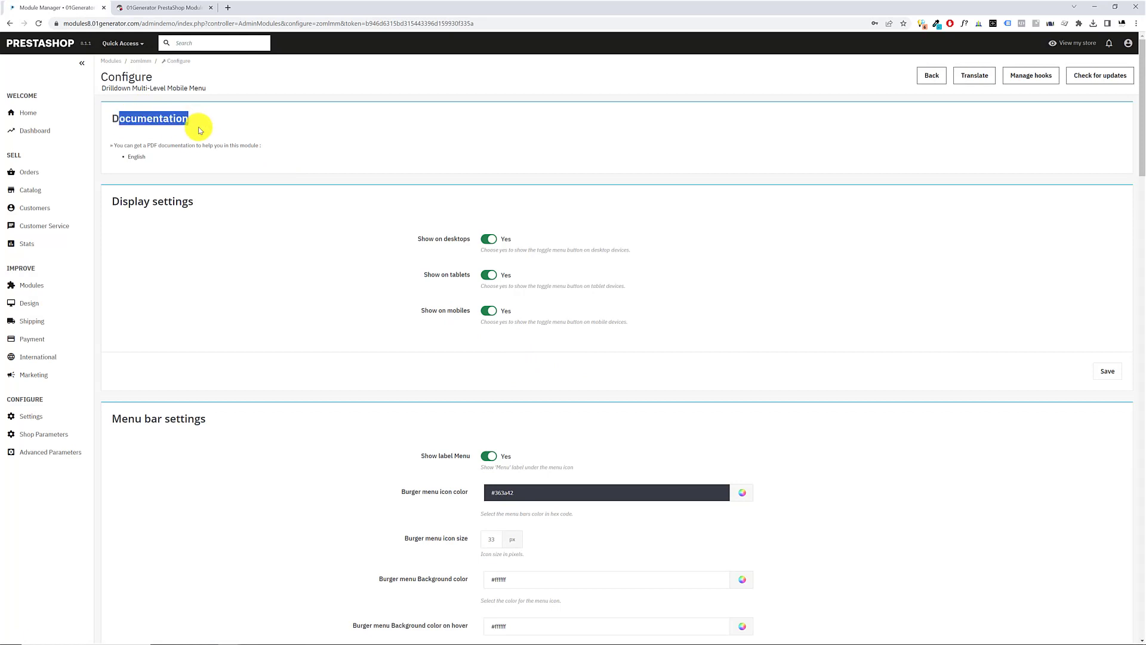
click(137, 159)
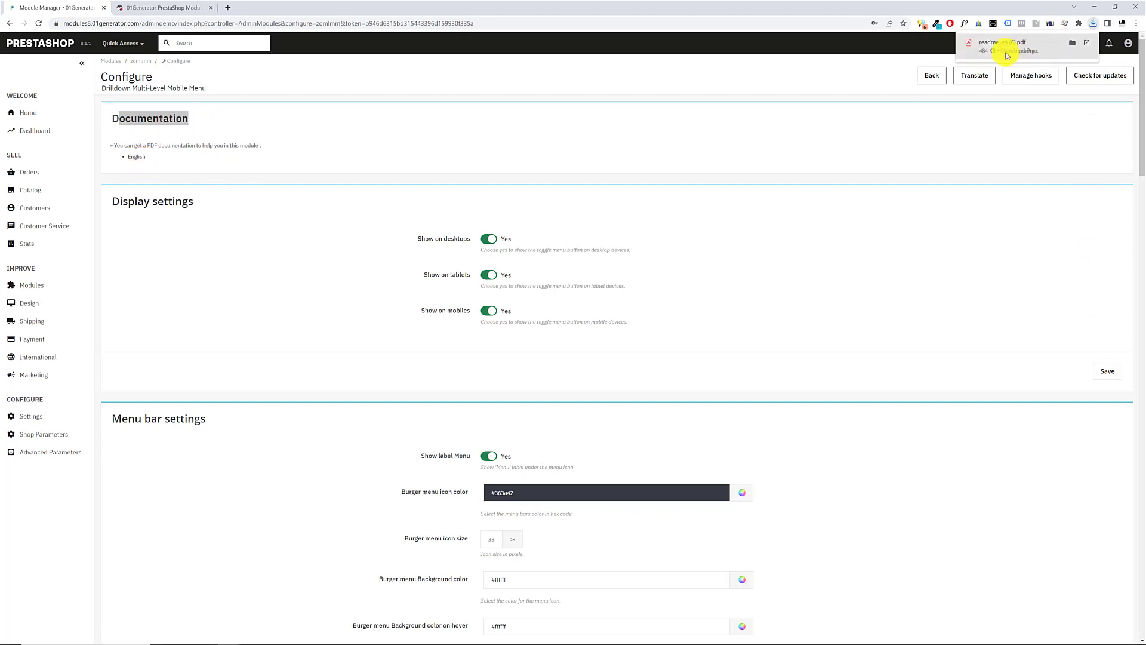
click(1012, 50)
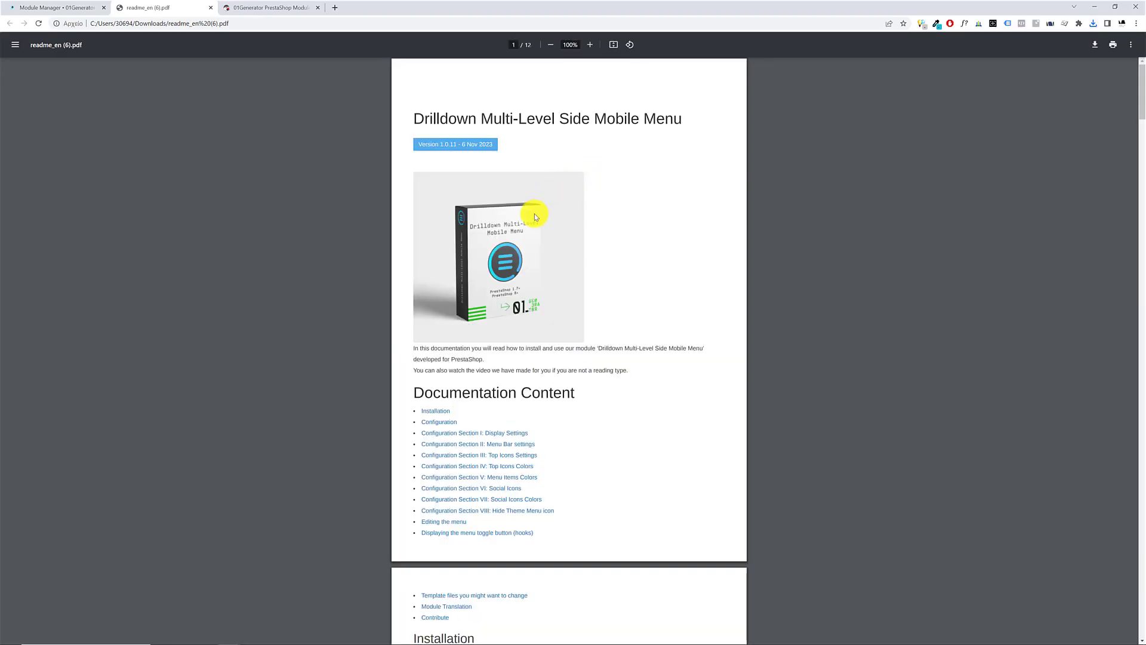
scroll(543, 222, down, 15)
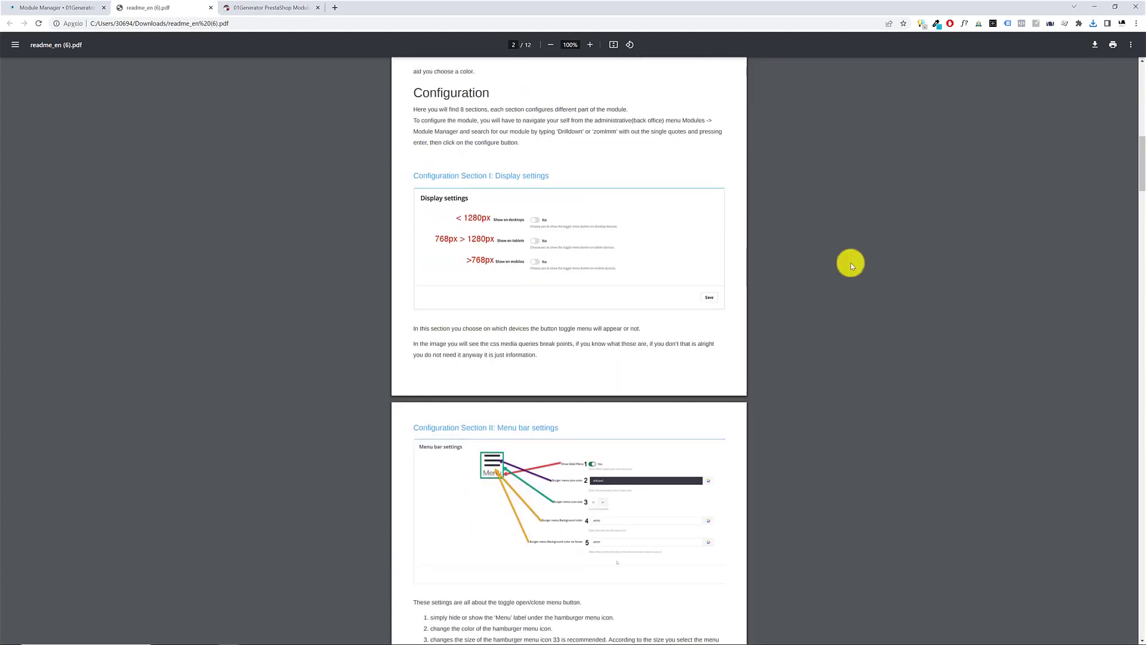
drag(1141, 184, 987, 115)
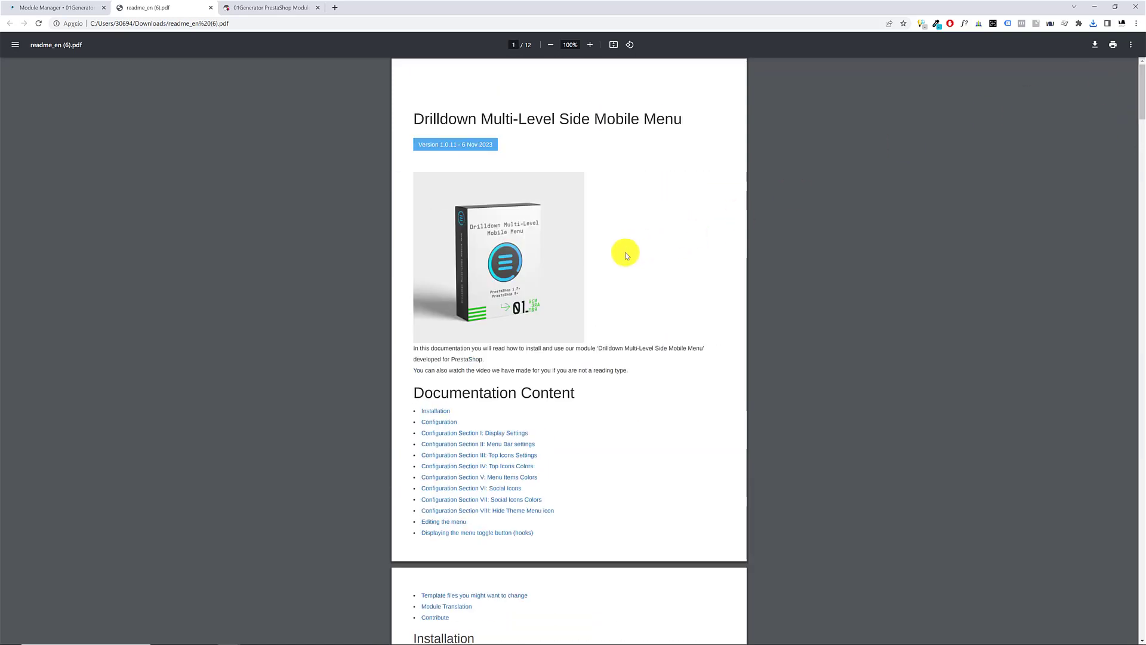
scroll(486, 431, down, 5)
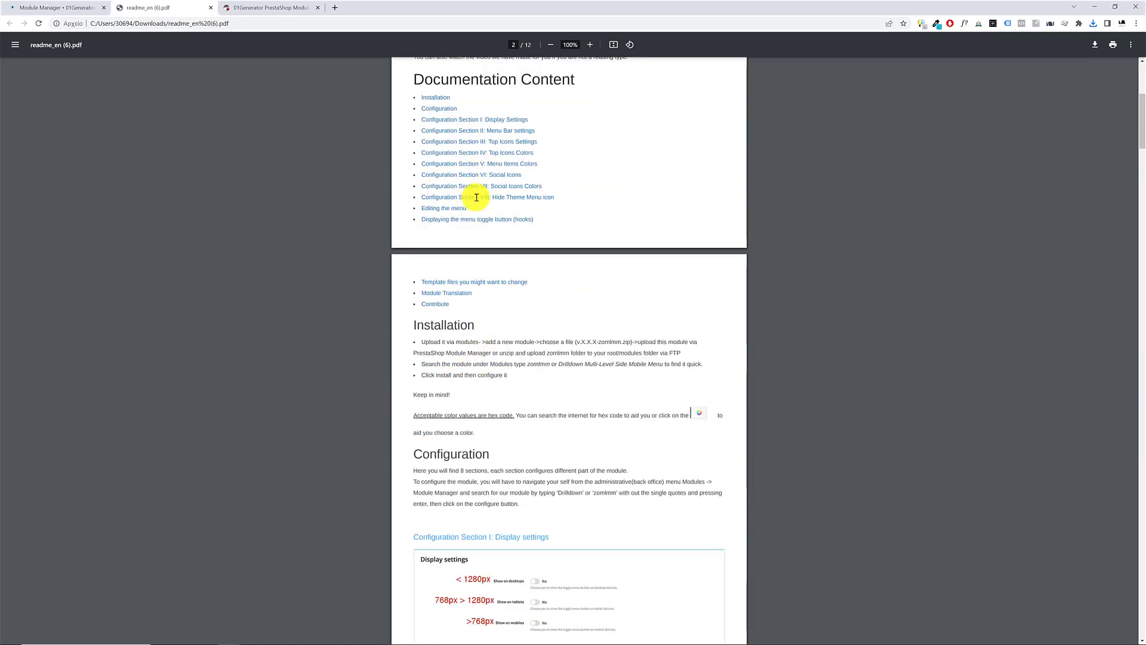
click(474, 186)
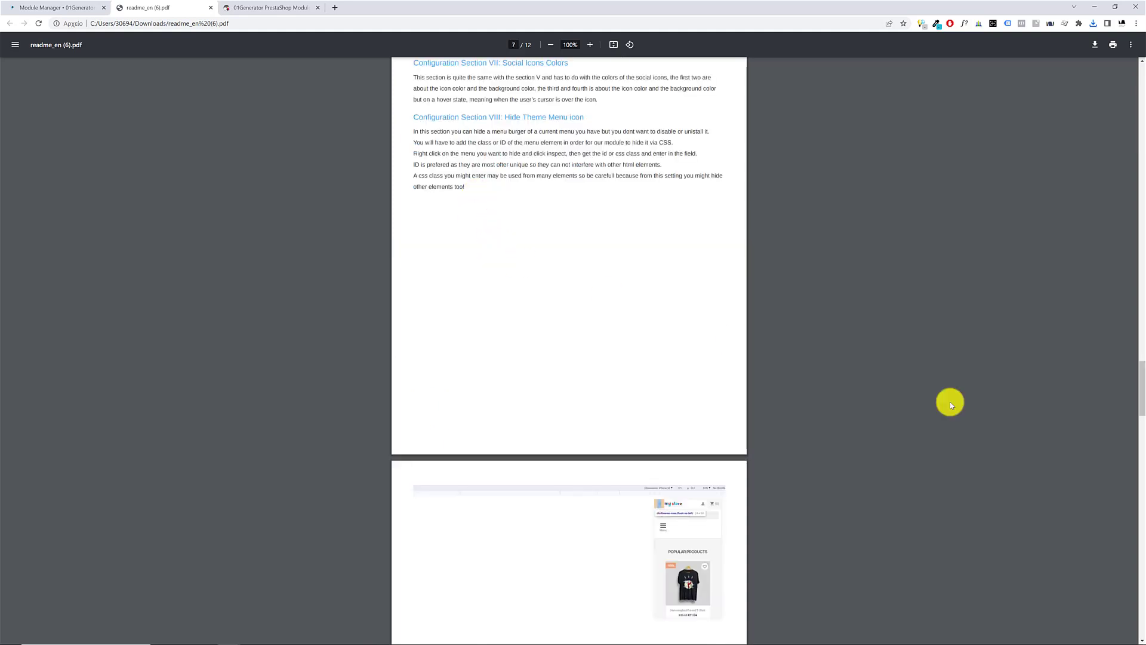
click(211, 9)
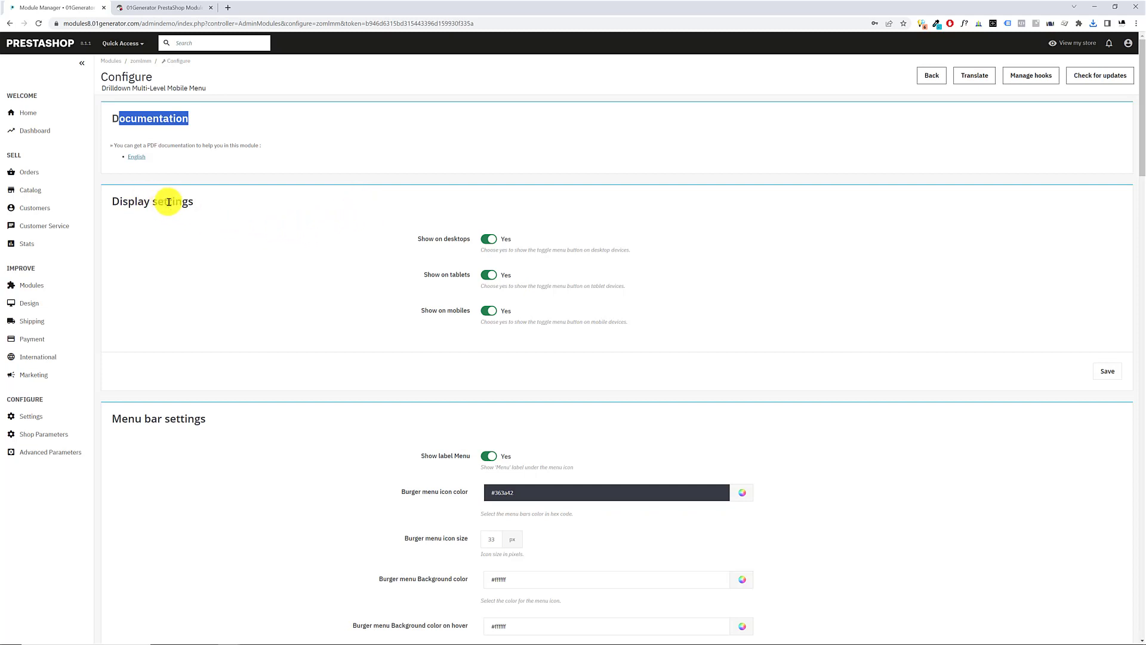
Reload the storefront home page and open the module's burger menu in the header
drag(123, 201, 244, 215)
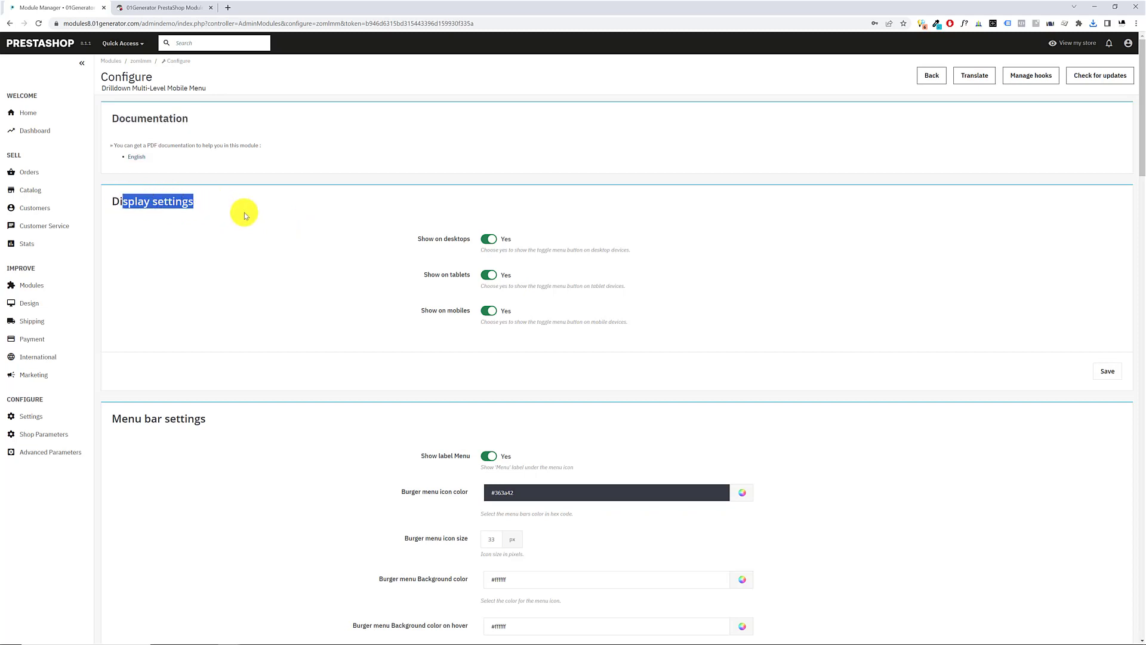
click(129, 205)
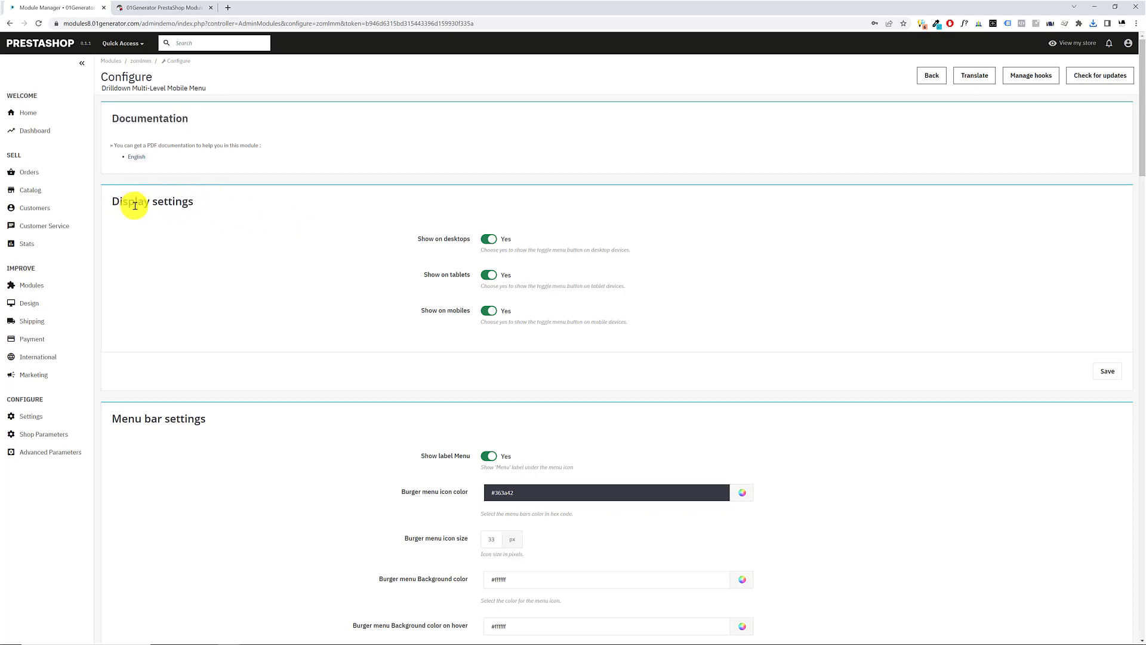
click(169, 9)
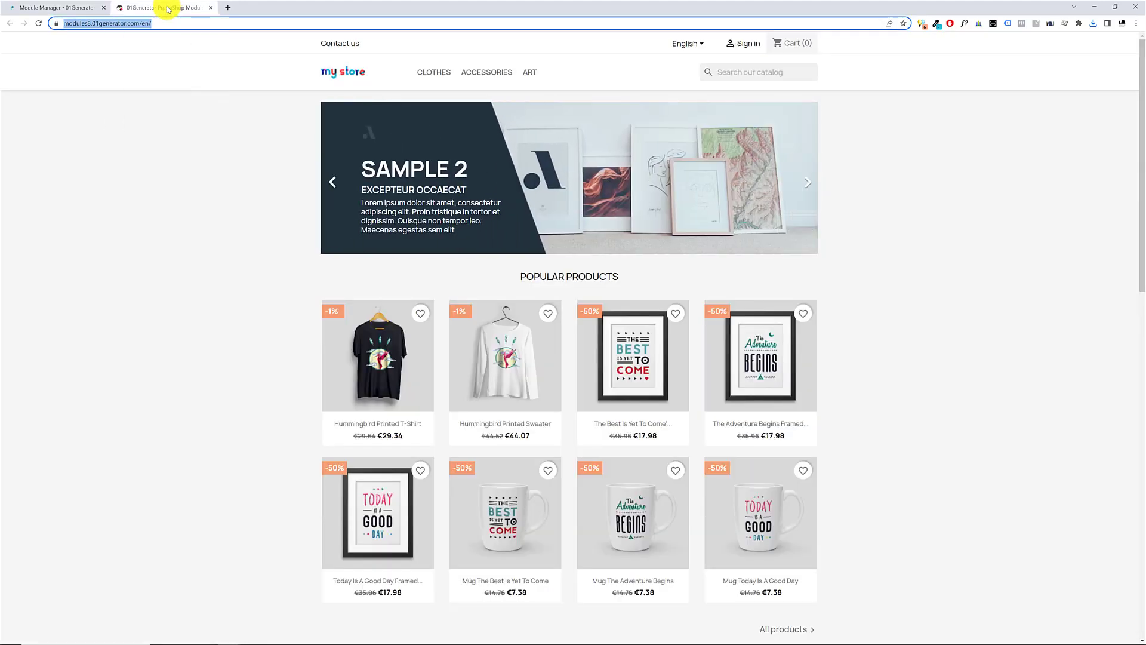
key(Return)
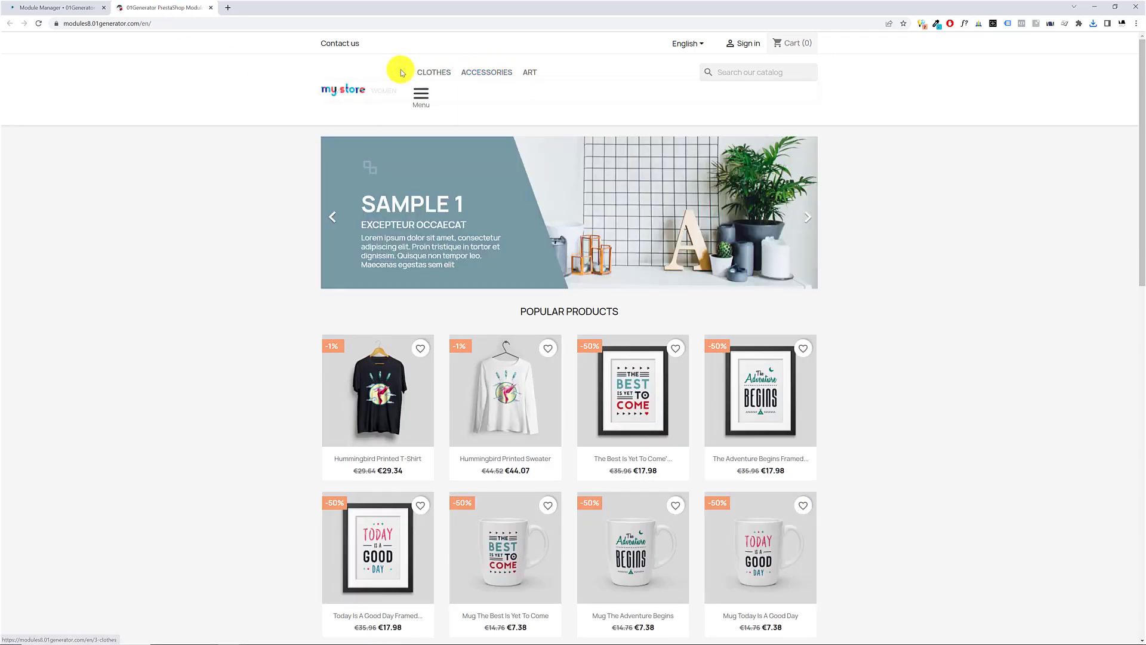
drag(402, 73, 549, 69)
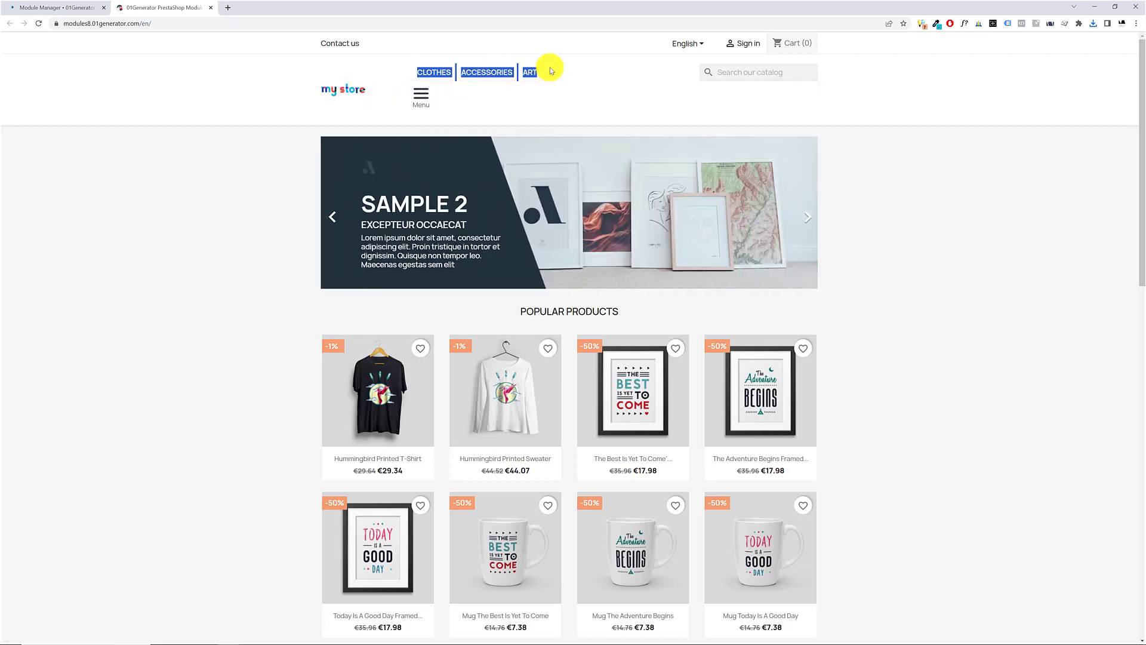
click(422, 95)
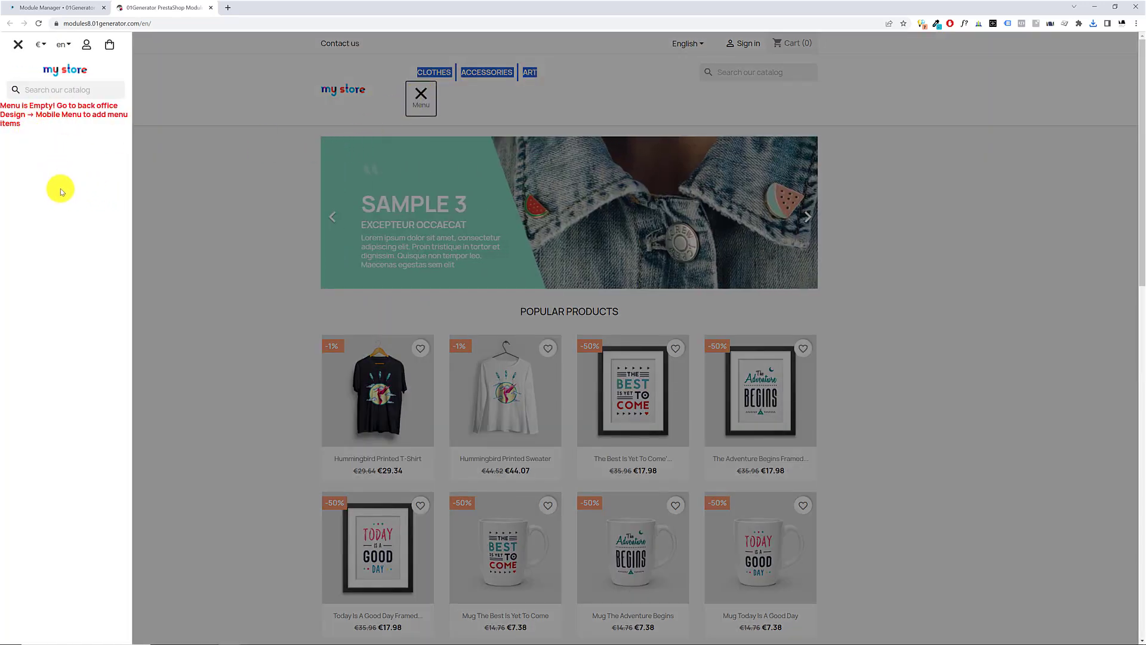
Read the notice in the side menu, close the menu, and examine the theme's own category links in the header
drag(28, 107, 69, 123)
click(16, 109)
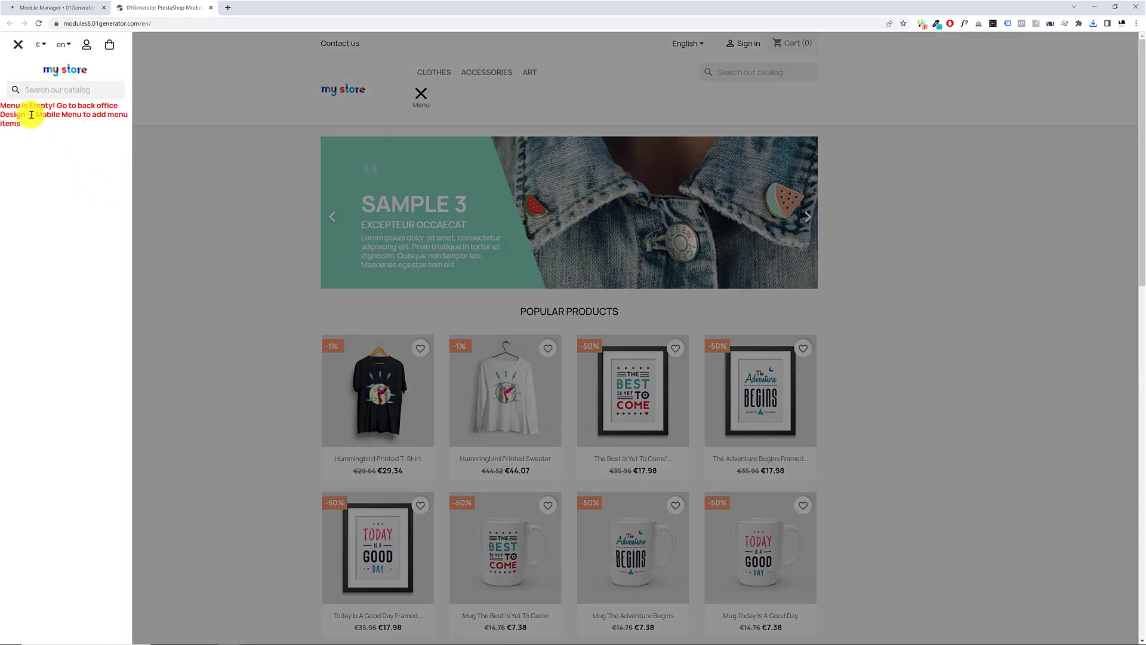
triple_click(31, 115)
click(64, 136)
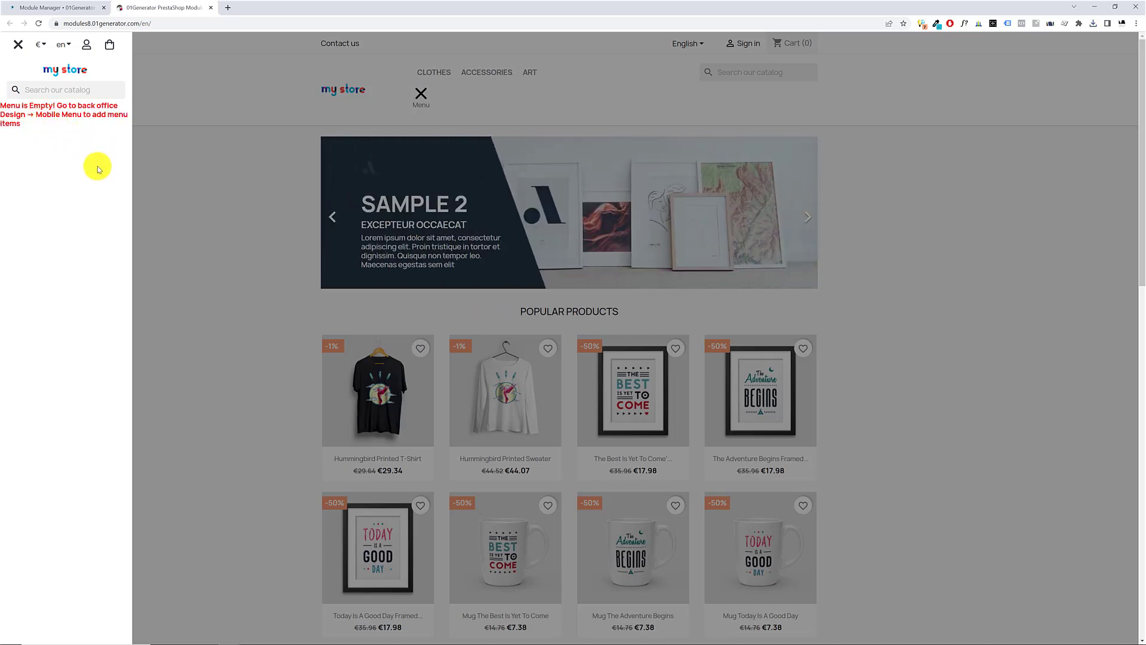
click(246, 164)
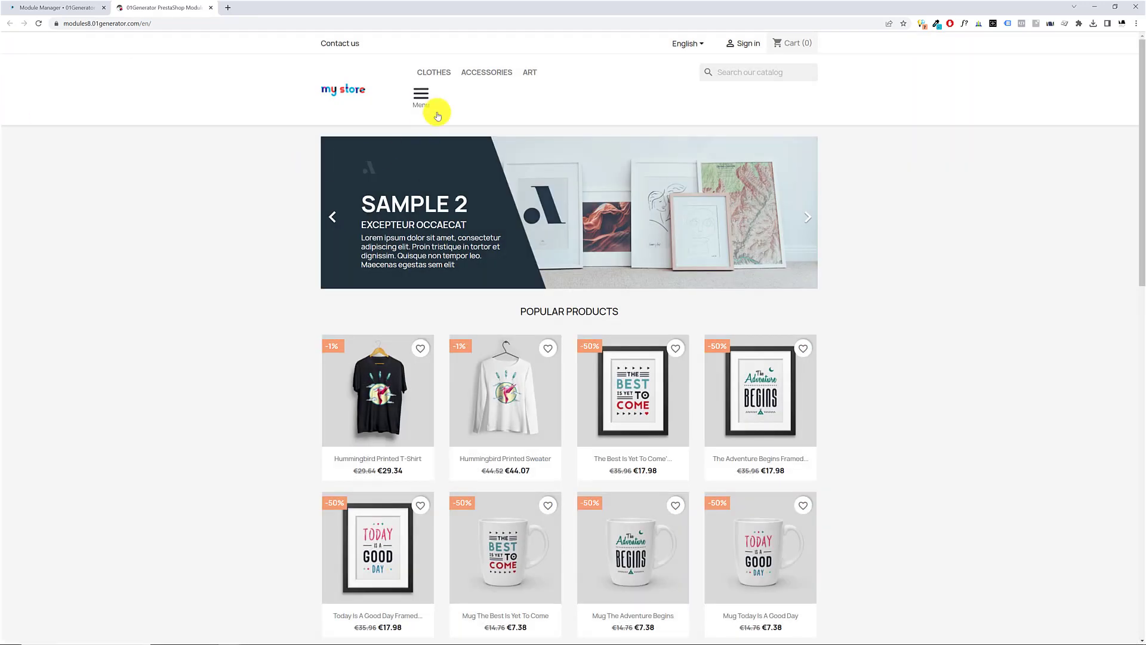
drag(384, 70, 570, 71)
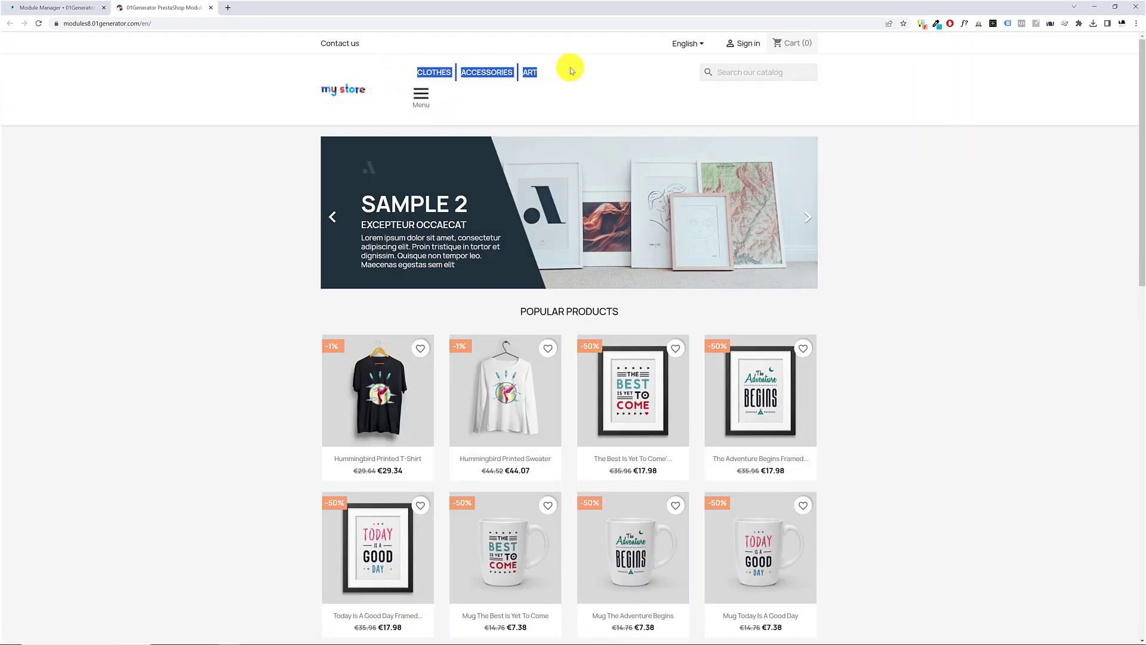
Open the back office's Module Manager in a separate browser tab and search the modules for "menu"
click(56, 7)
click(58, 293)
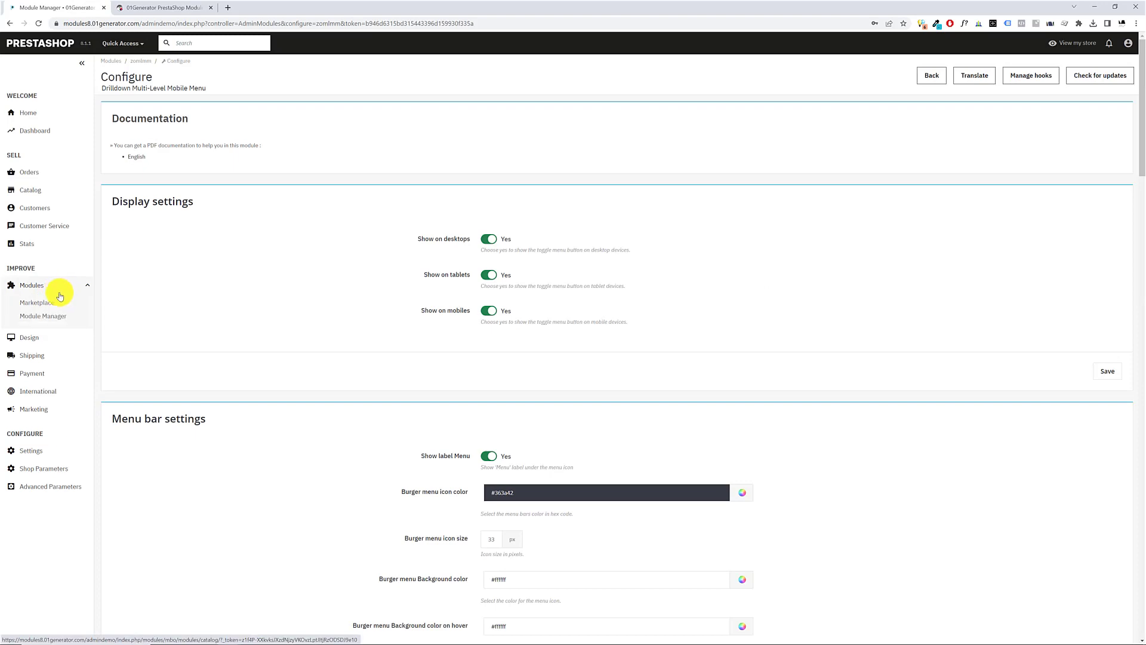
middle_click(48, 316)
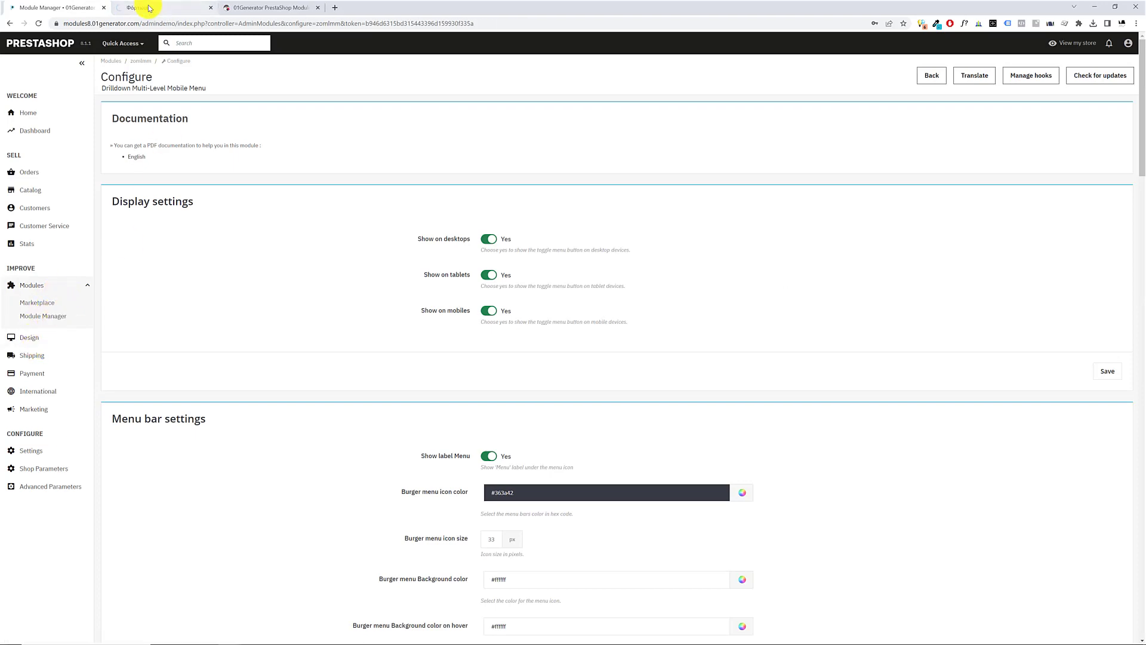
click(153, 8)
click(345, 132)
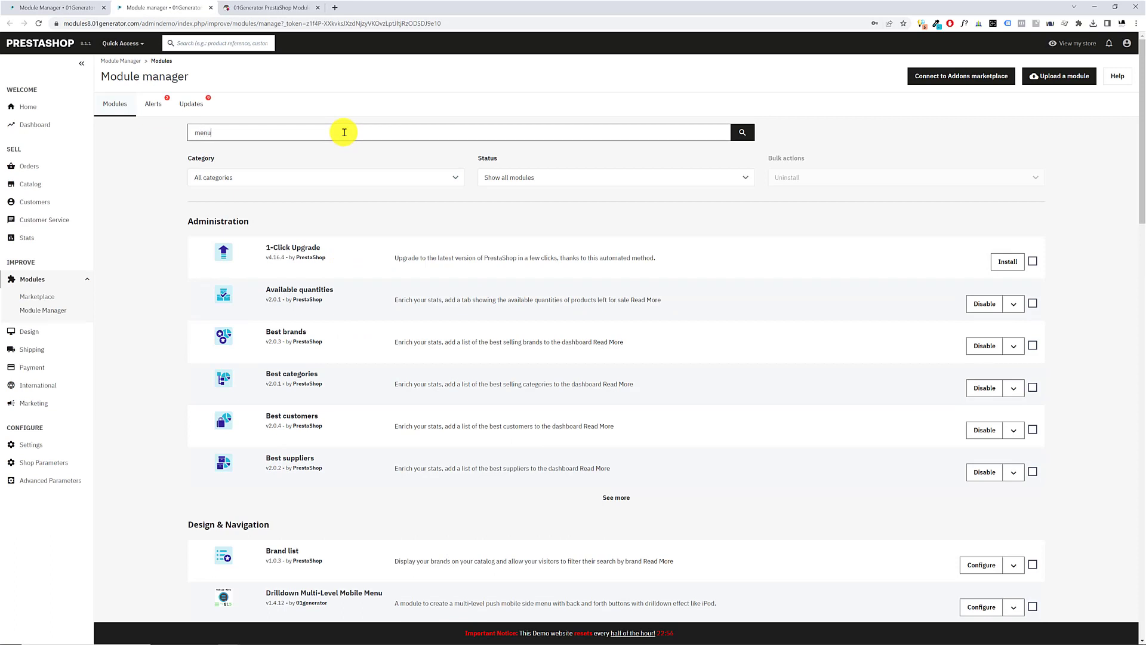
text(menu)
key(Return)
Disable PrestaShop's Main menu theme module and confirm the action
drag(256, 322, 334, 334)
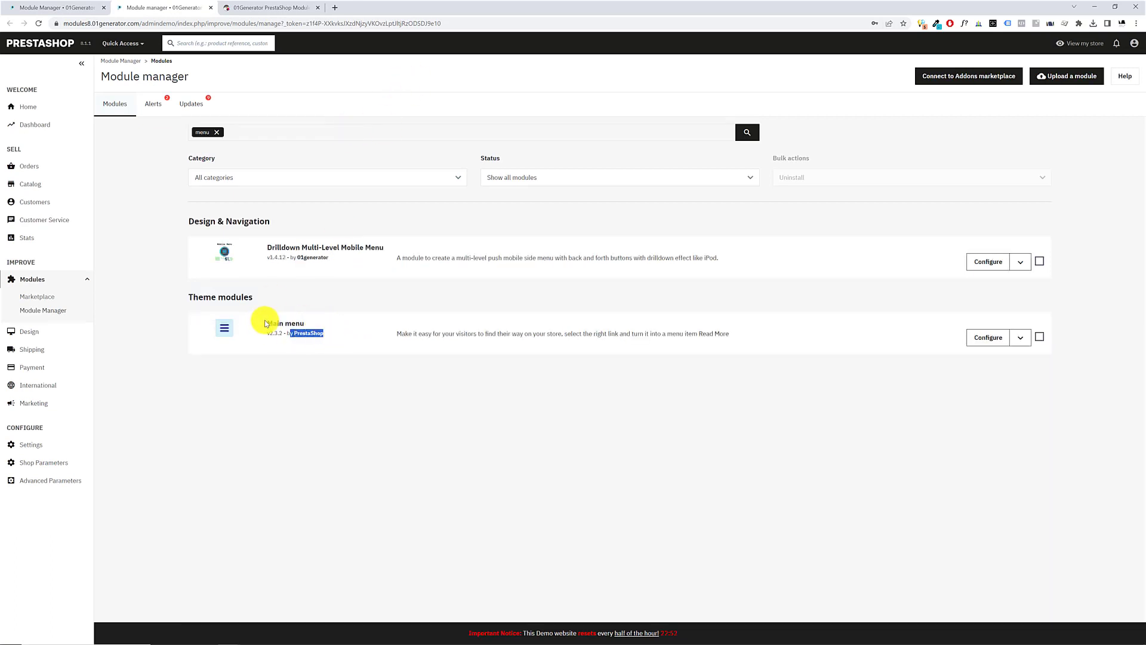
drag(266, 323, 306, 323)
click(1020, 337)
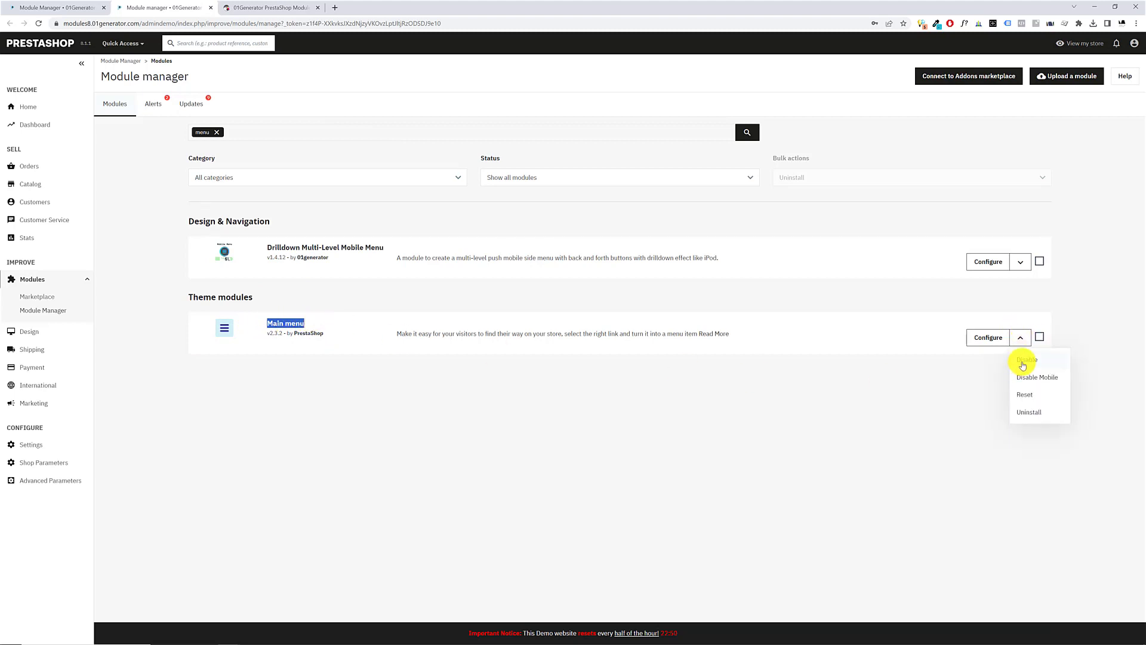
click(1022, 361)
click(674, 388)
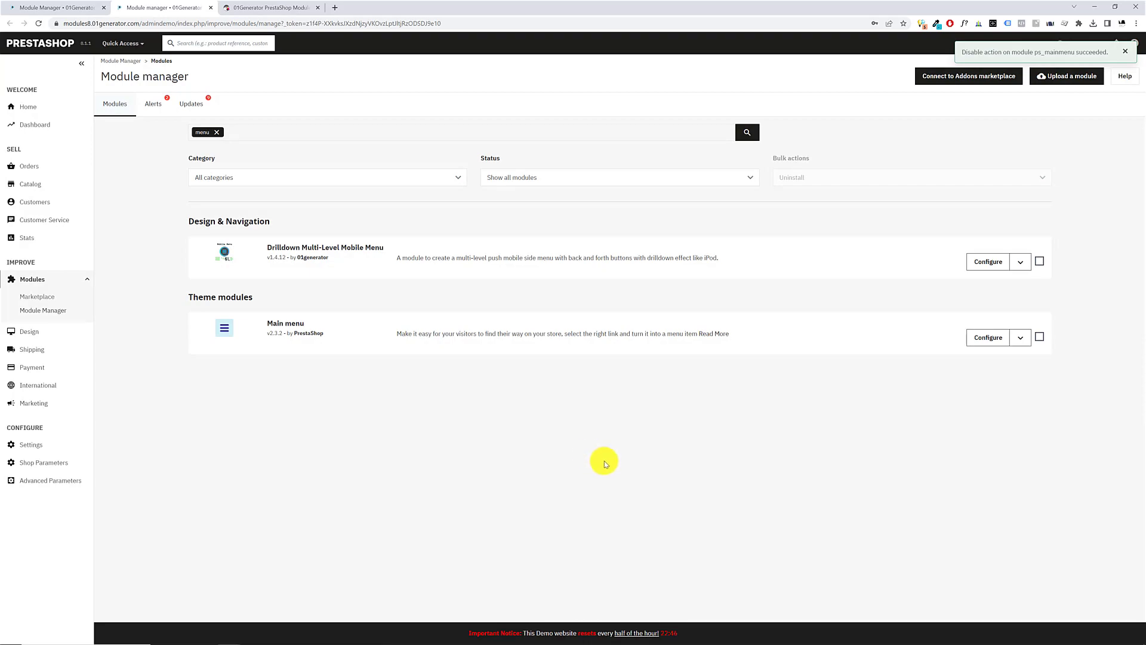
Reload the storefront home page, open the side menu from the header's burger button, and close it again
click(263, 11)
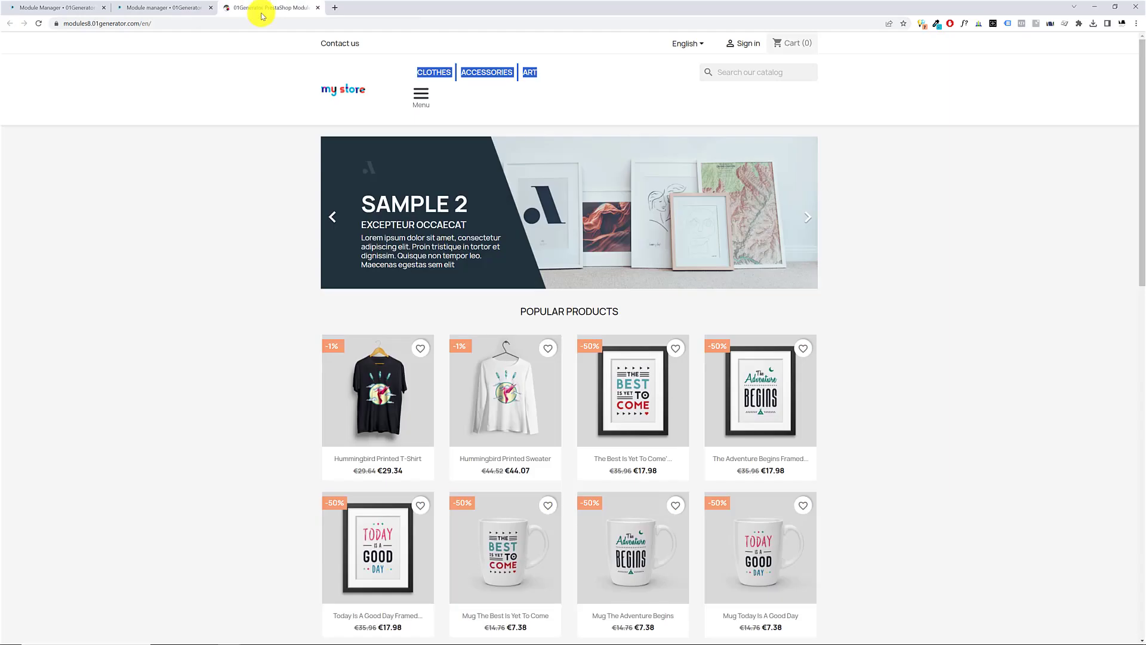
key(F5)
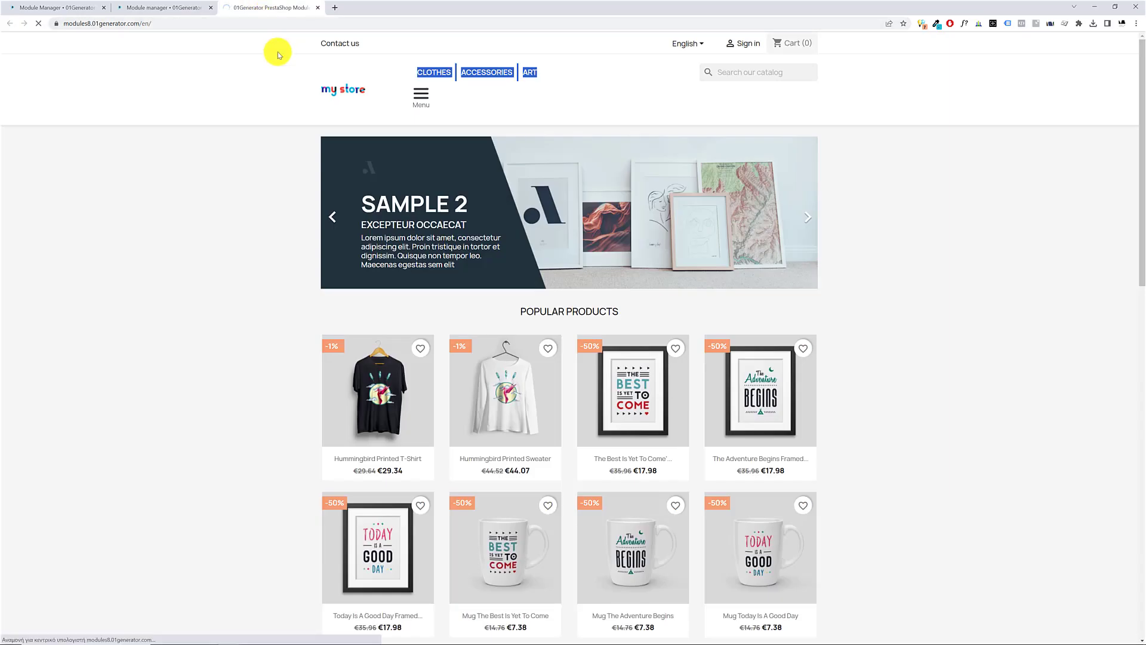
click(421, 78)
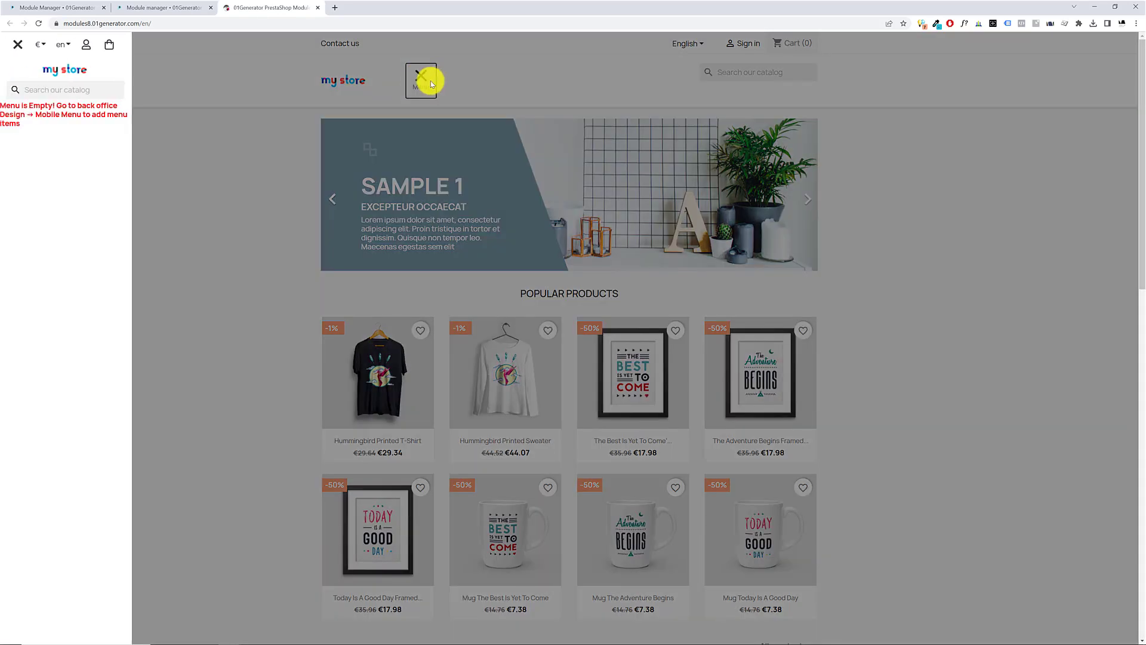
click(516, 88)
click(421, 77)
click(422, 81)
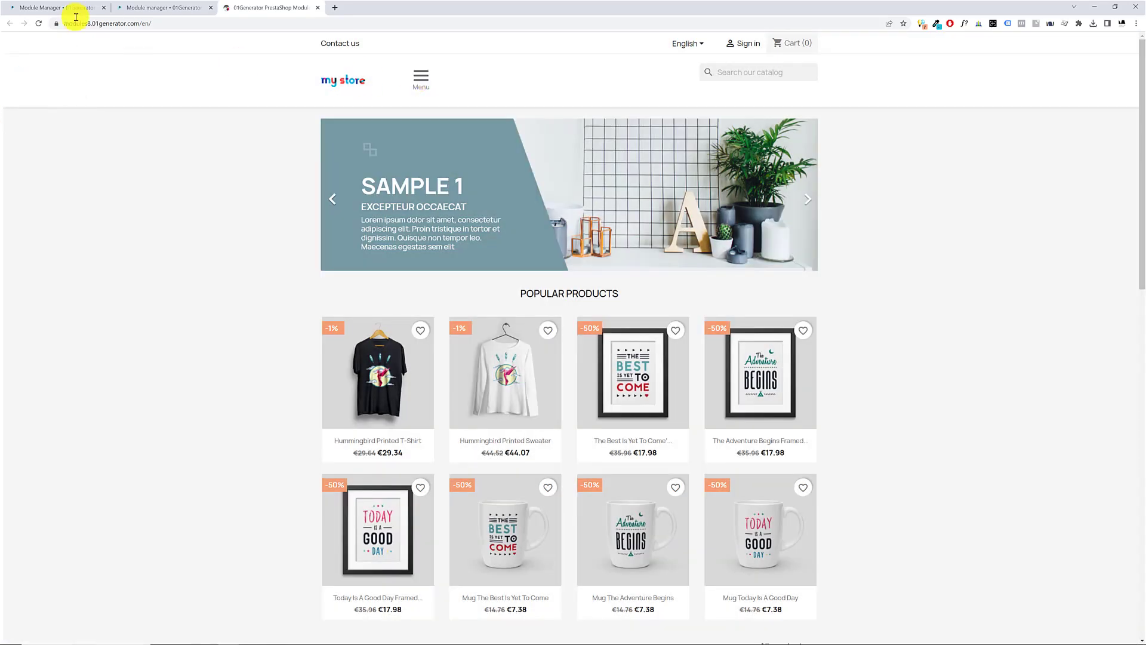
Turn off Show on desktops in the module's Display settings and save
click(63, 7)
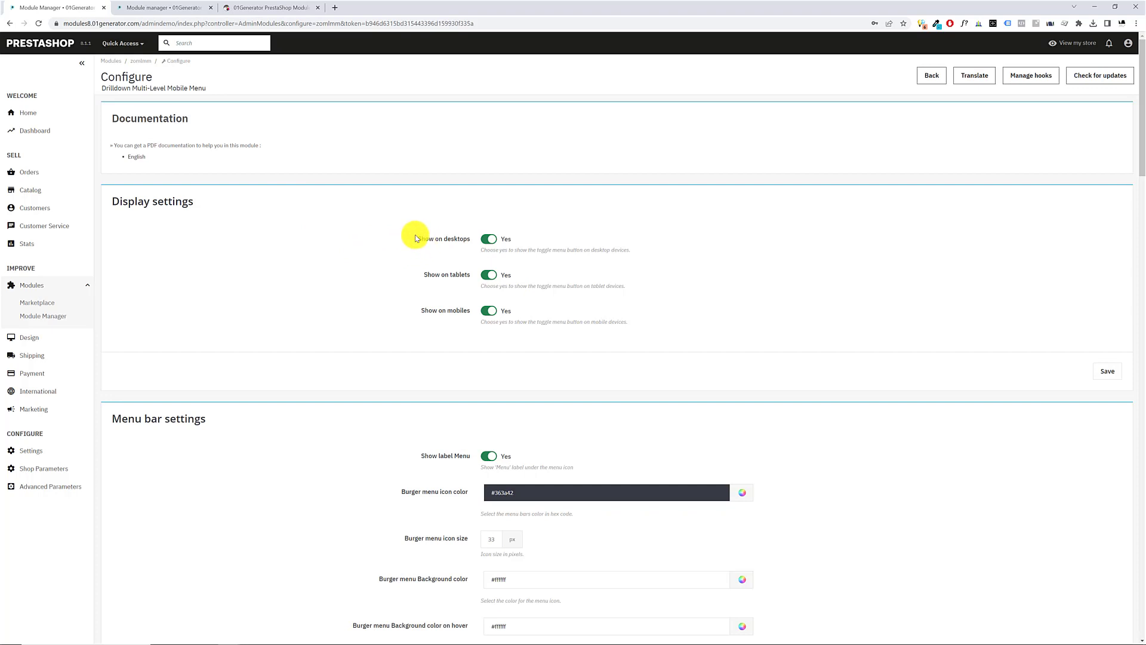
drag(421, 238, 469, 239)
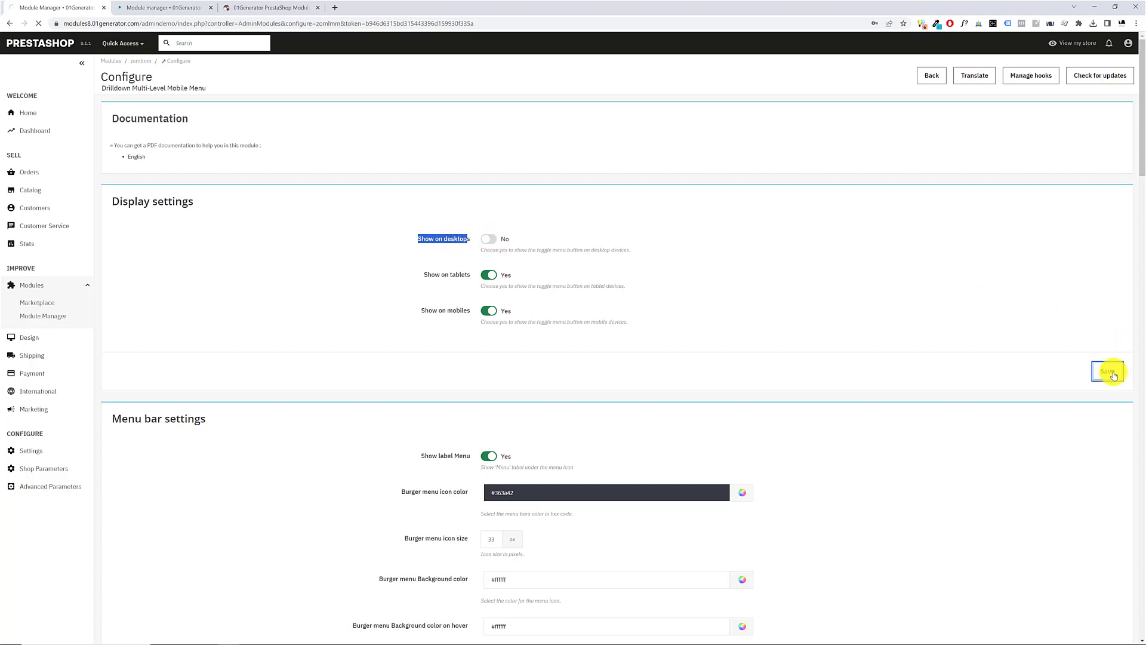
Close the extra Module Manager browser tab and return to the storefront home page
click(246, 13)
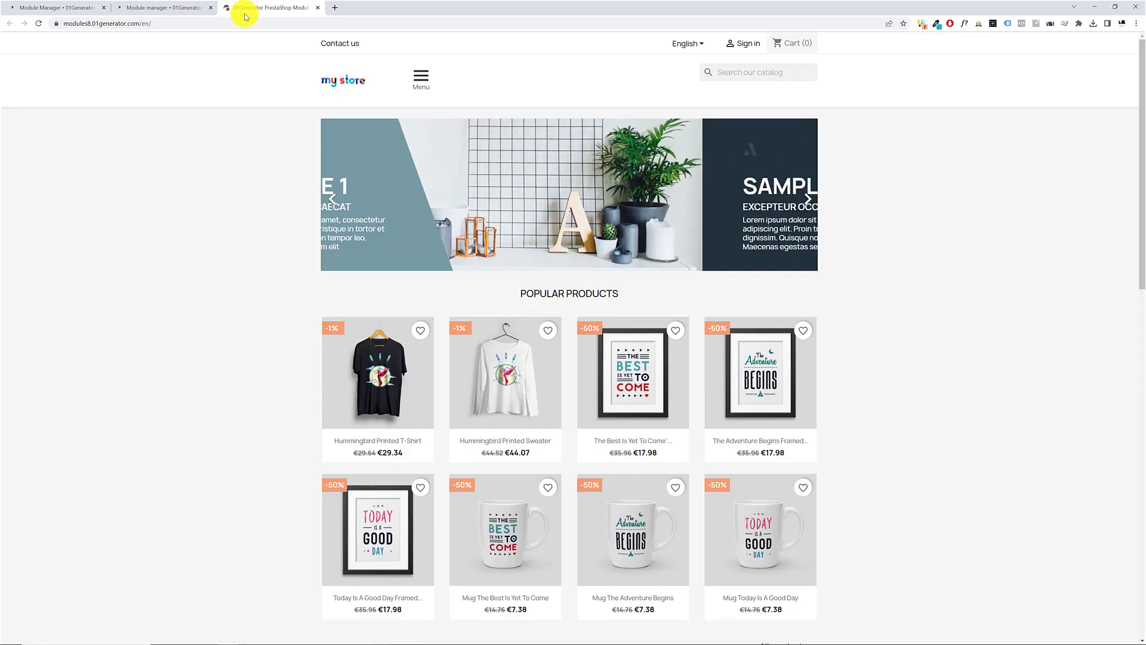
click(178, 8)
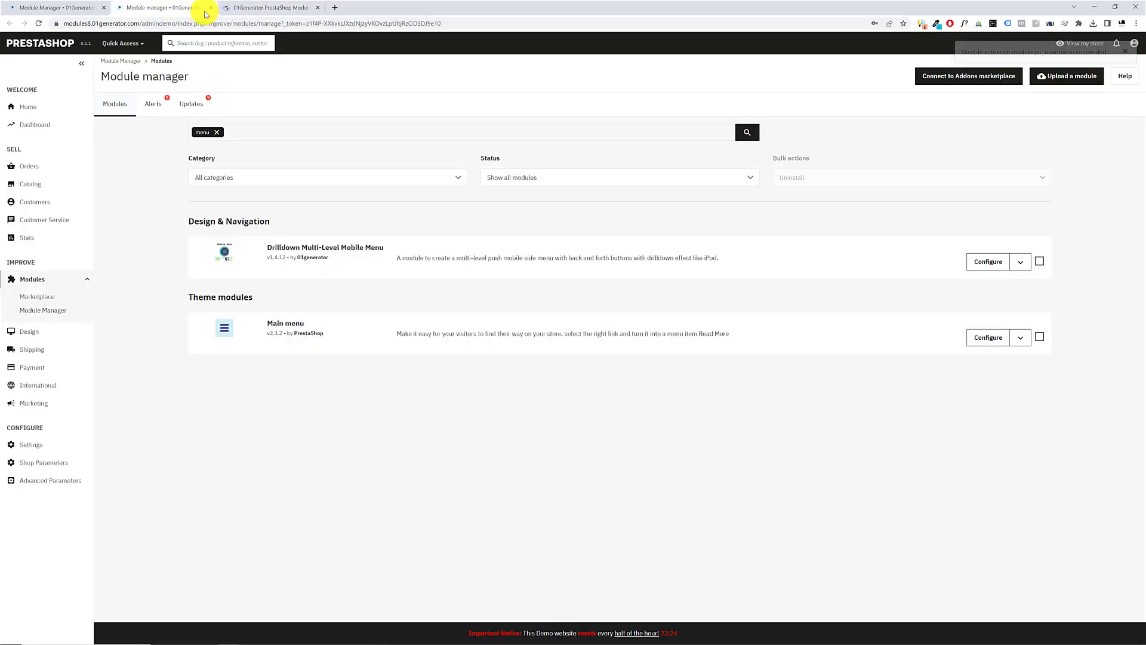
click(210, 8)
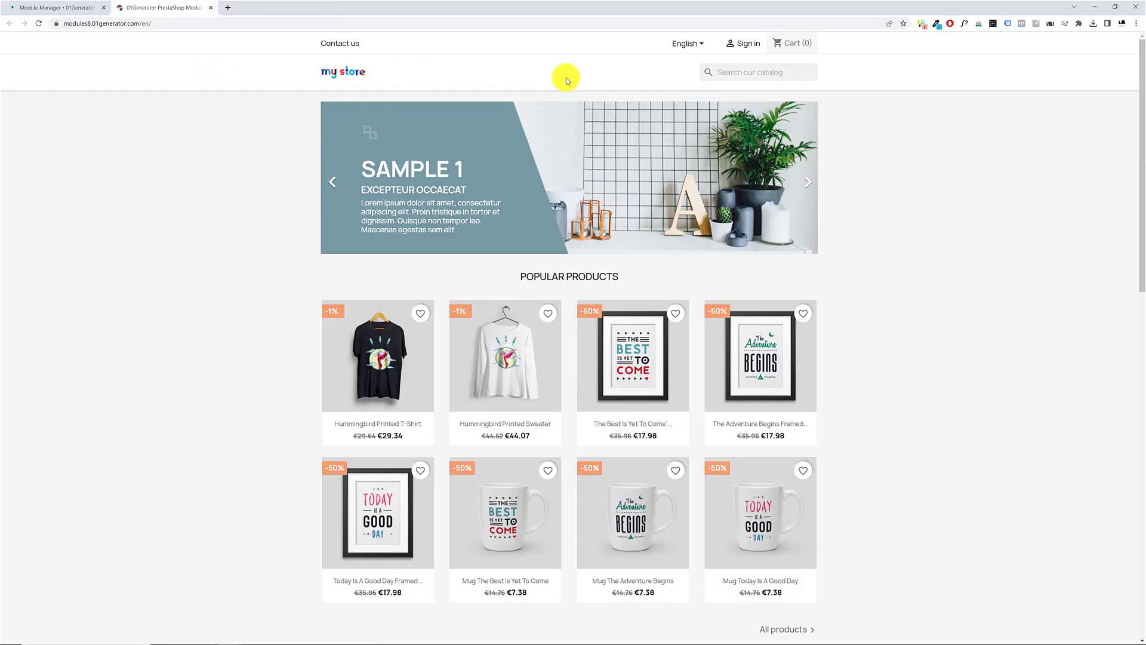
Preview the storefront in the browser's mobile device emulation, open and close the module's side menu, and exit the developer tools
right_click(917, 189)
click(955, 342)
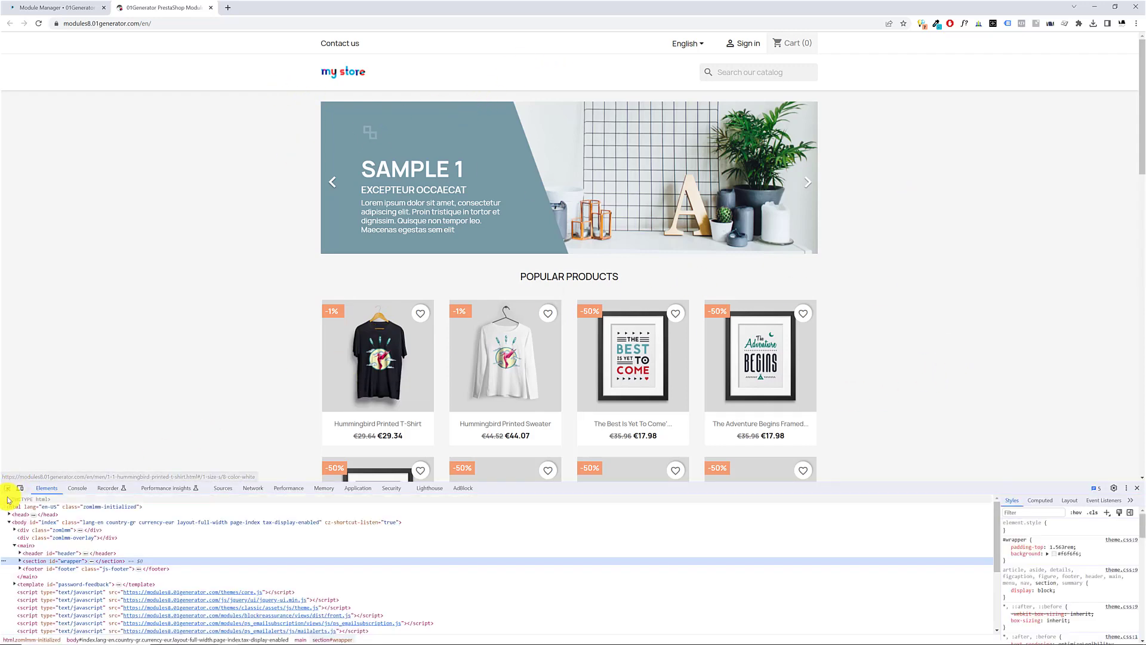
click(20, 490)
click(517, 118)
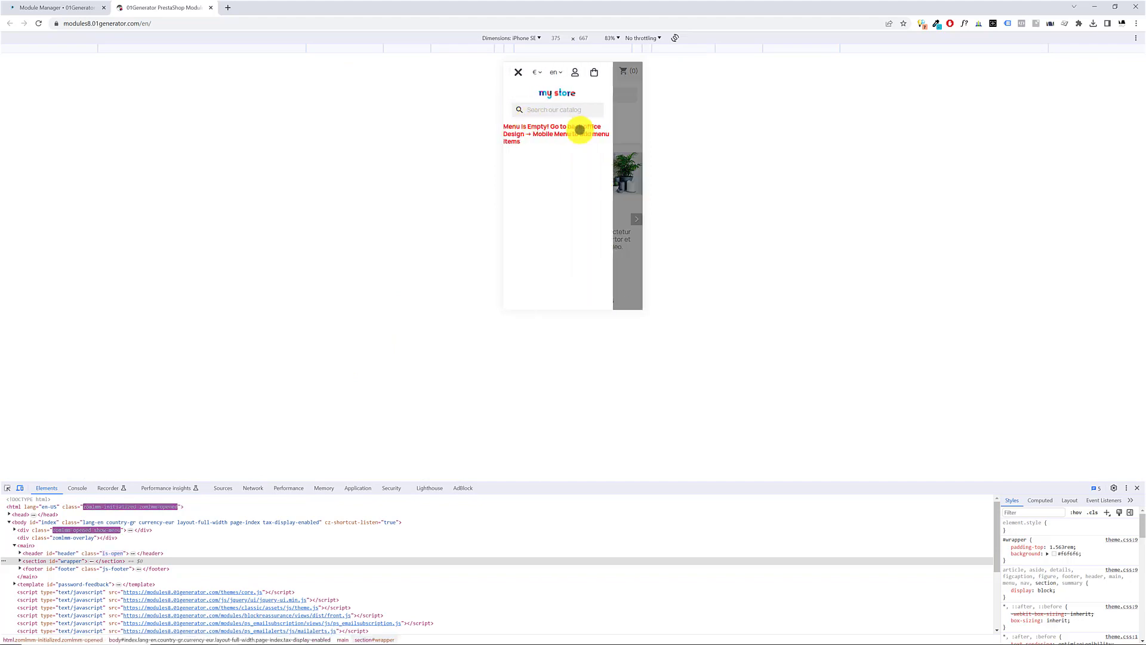
click(628, 131)
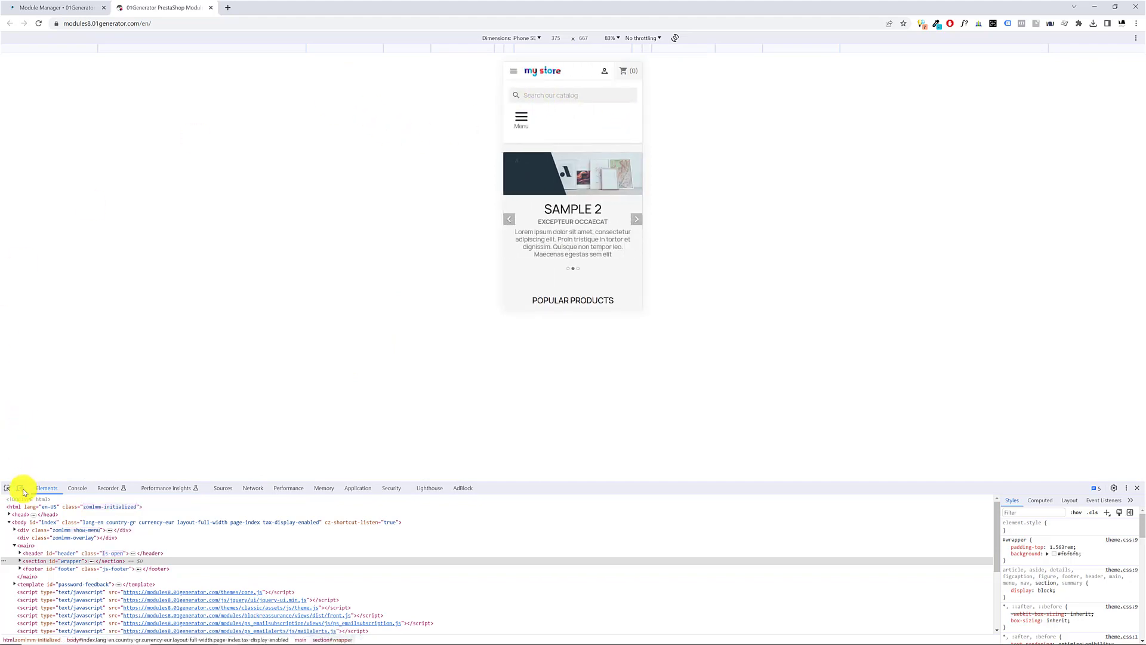
click(19, 488)
click(1137, 488)
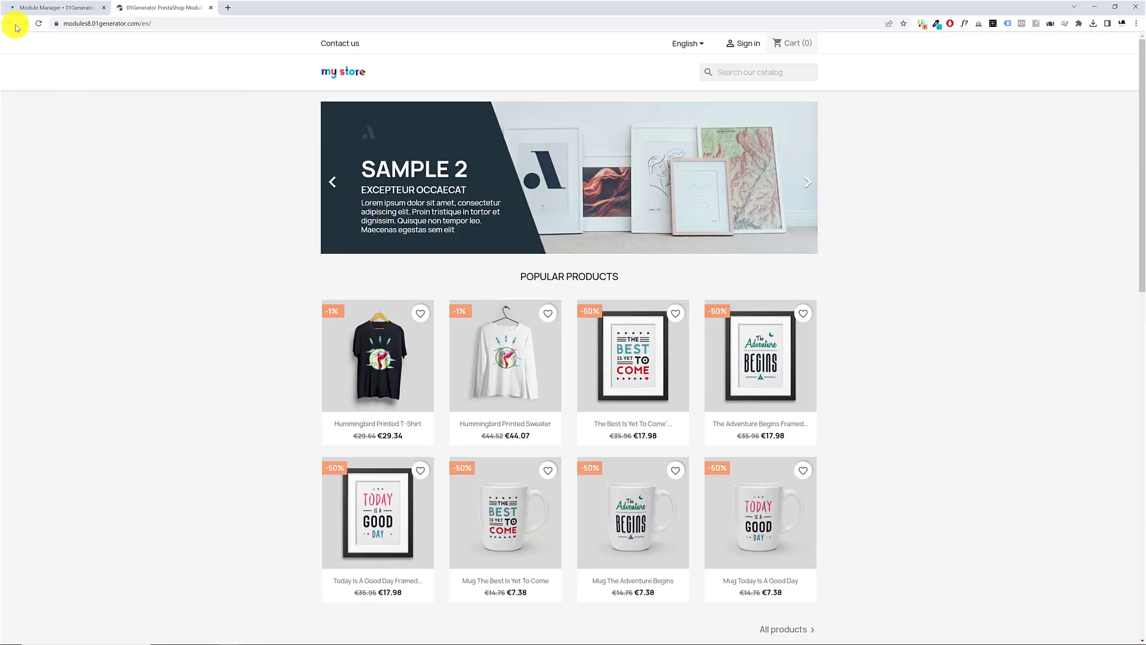
Turn Show on desktops back on in the module's Display settings, save, and reload the storefront
click(54, 12)
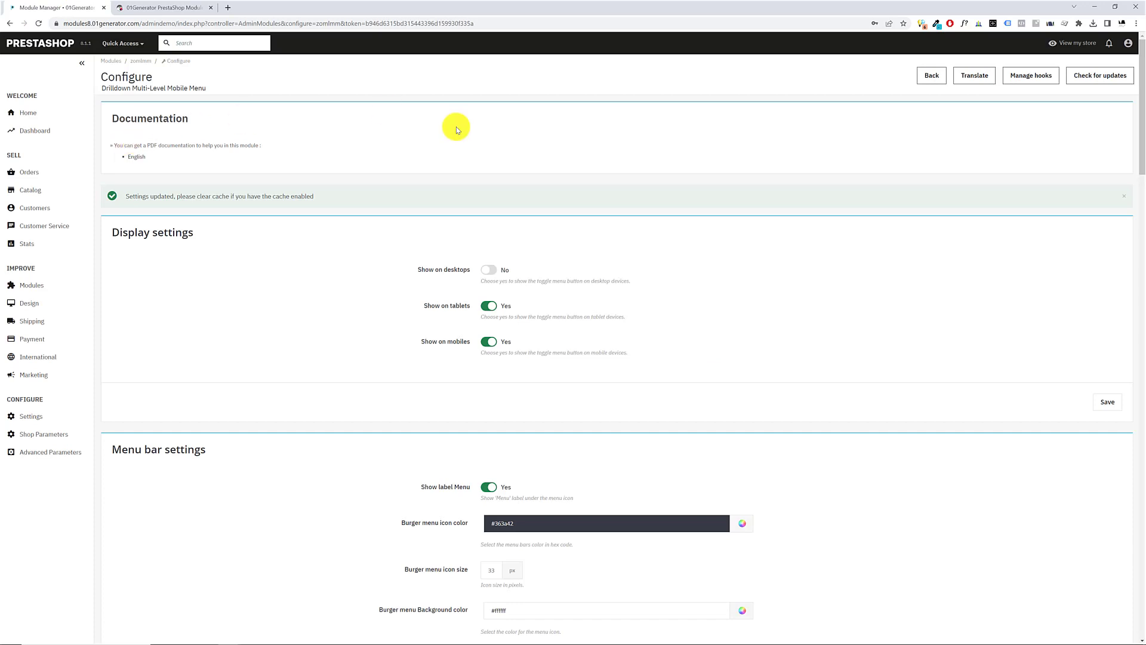
click(488, 270)
click(1105, 407)
scroll(310, 311, down, 4)
click(152, 8)
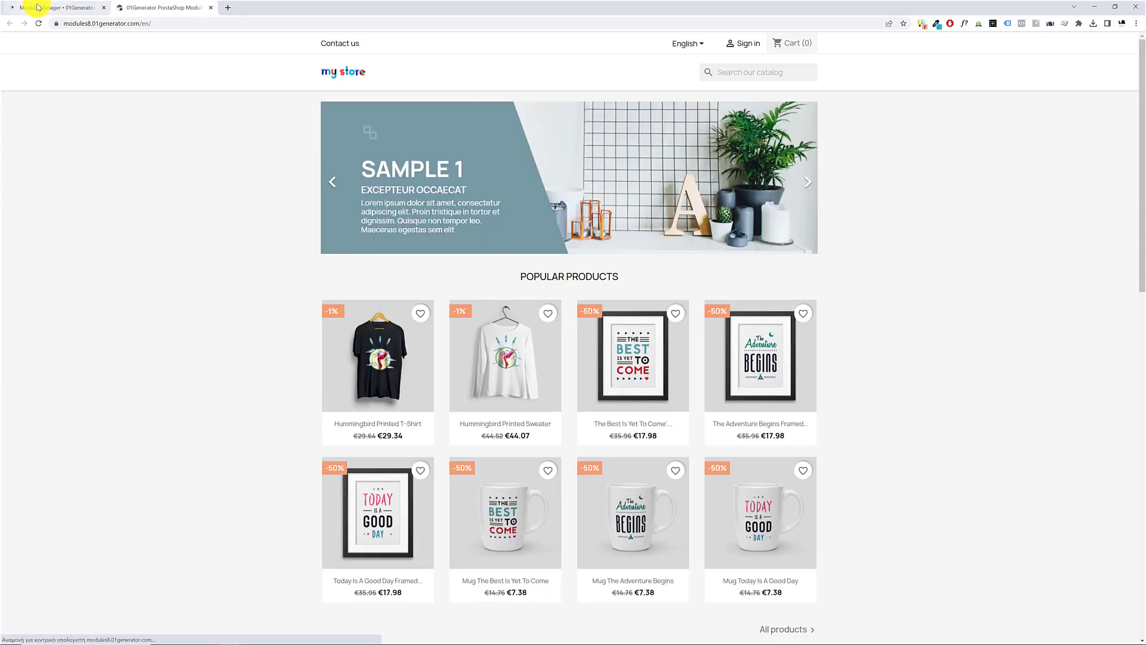
key(F5)
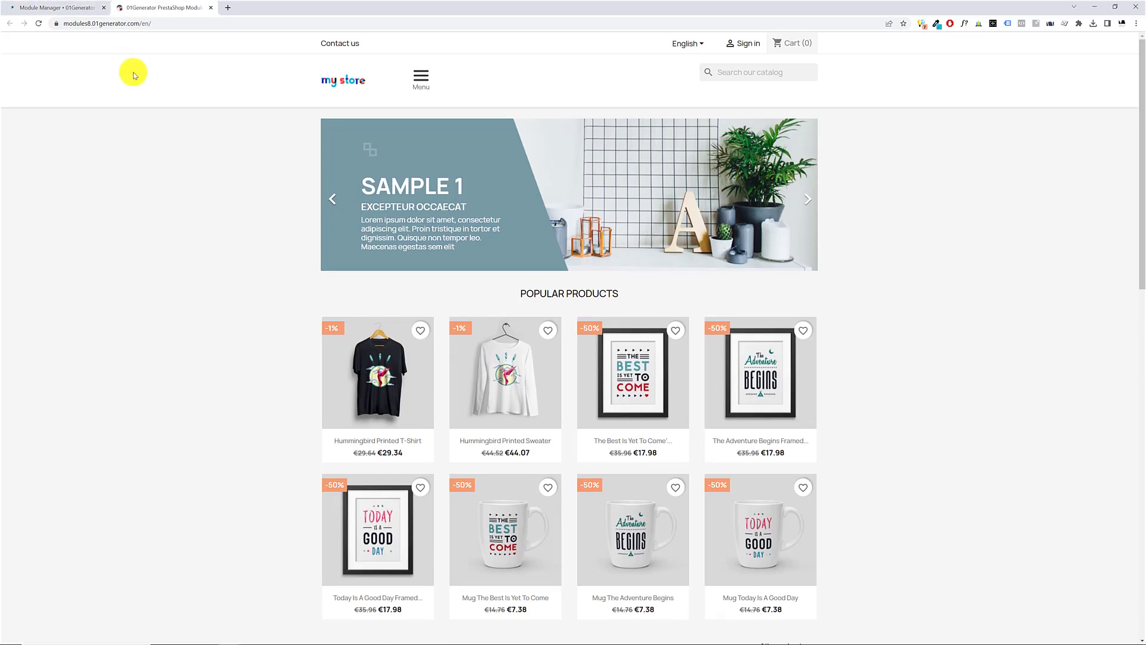
Review the Display settings and Menu bar settings on the module's configuration page
click(63, 10)
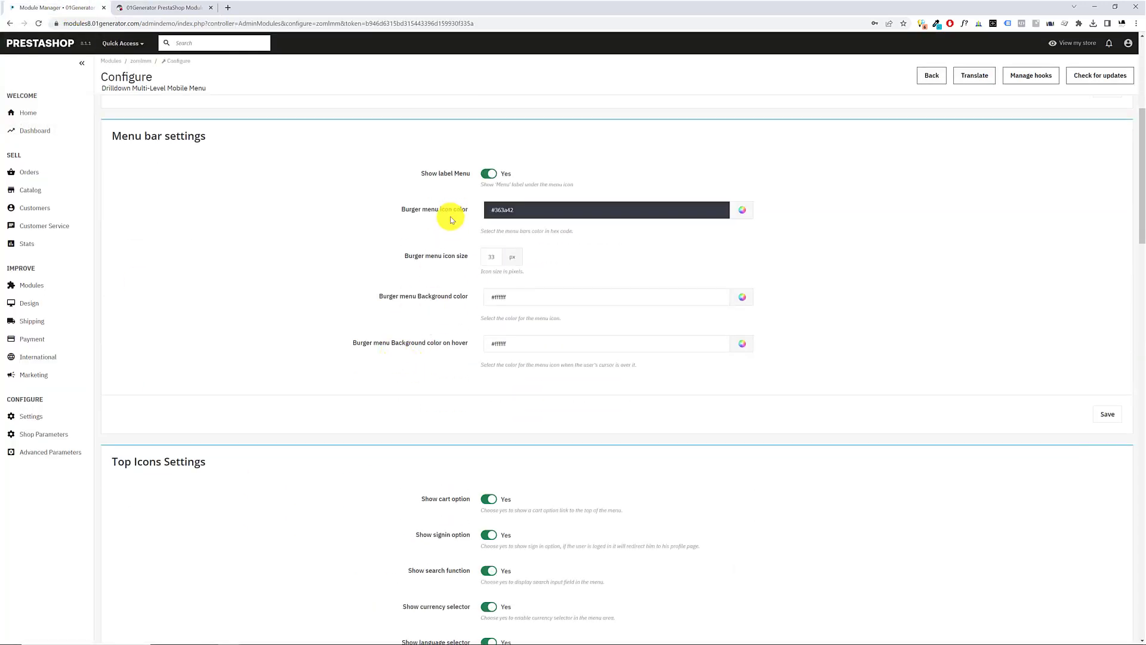
scroll(448, 215, up, 4)
click(138, 8)
click(68, 7)
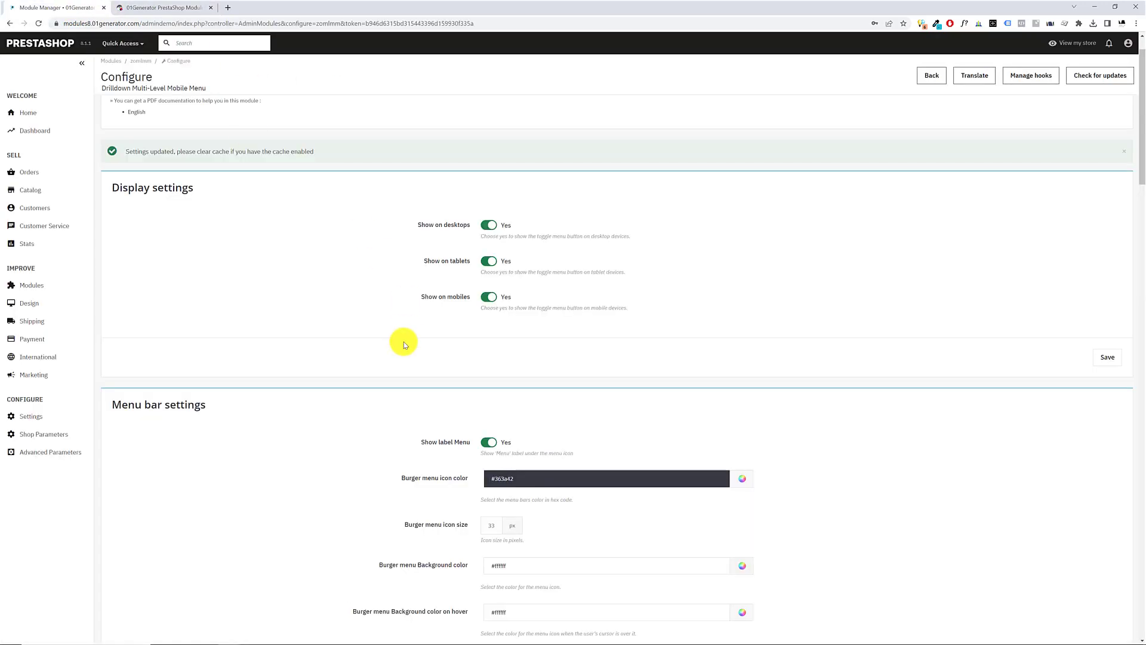
scroll(403, 341, down, 5)
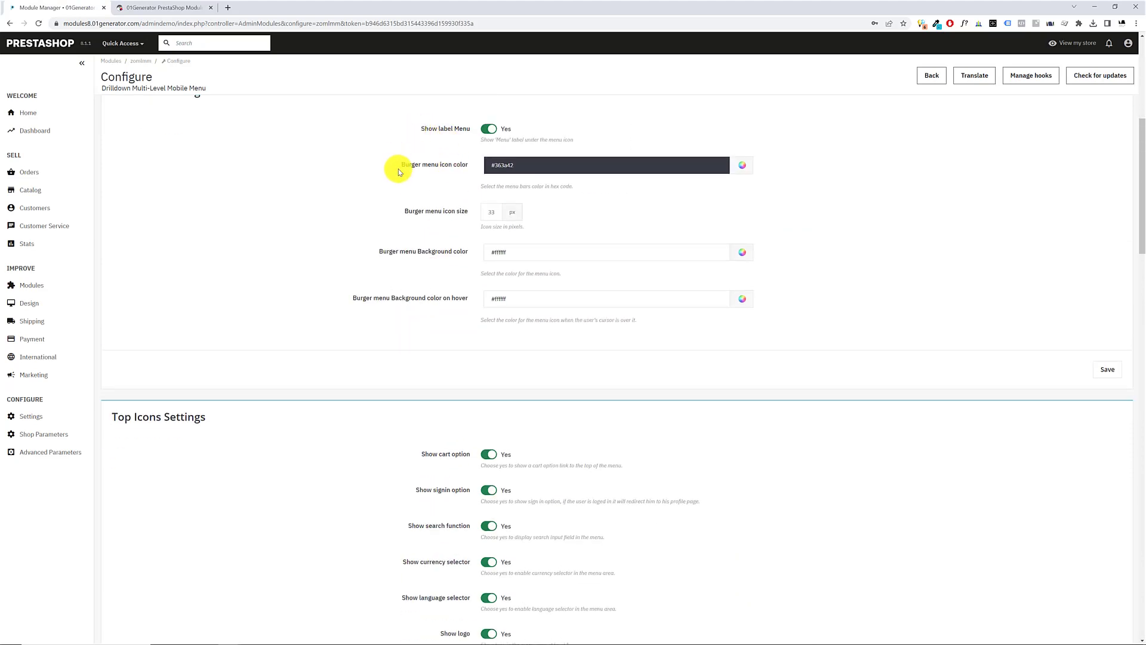
scroll(403, 166, up, 5)
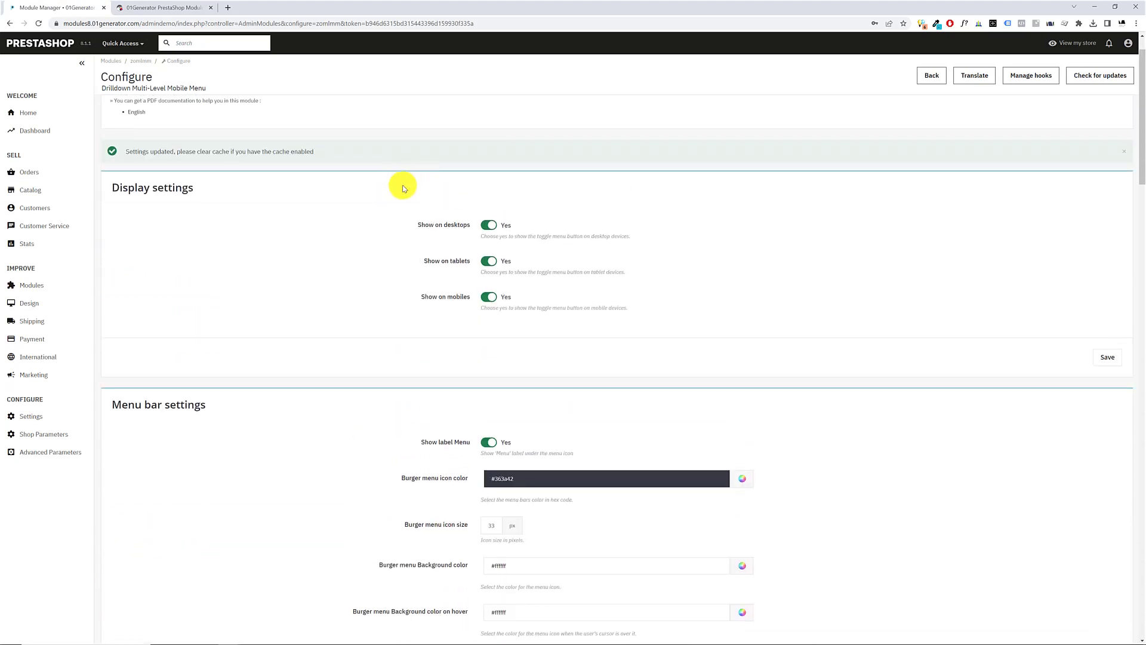
scroll(307, 202, down, 2)
scroll(251, 208, down, 1)
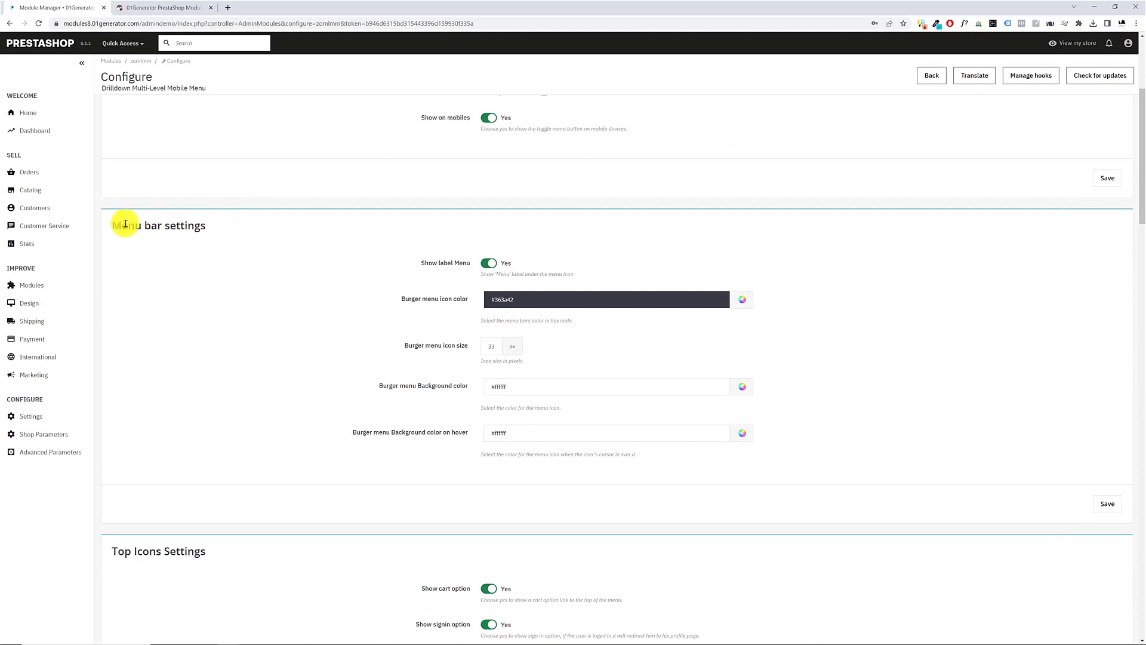
Examine the storefront's burger button that the Menu bar settings control, opening and closing its menu, and return to the configuration page
drag(113, 226, 222, 237)
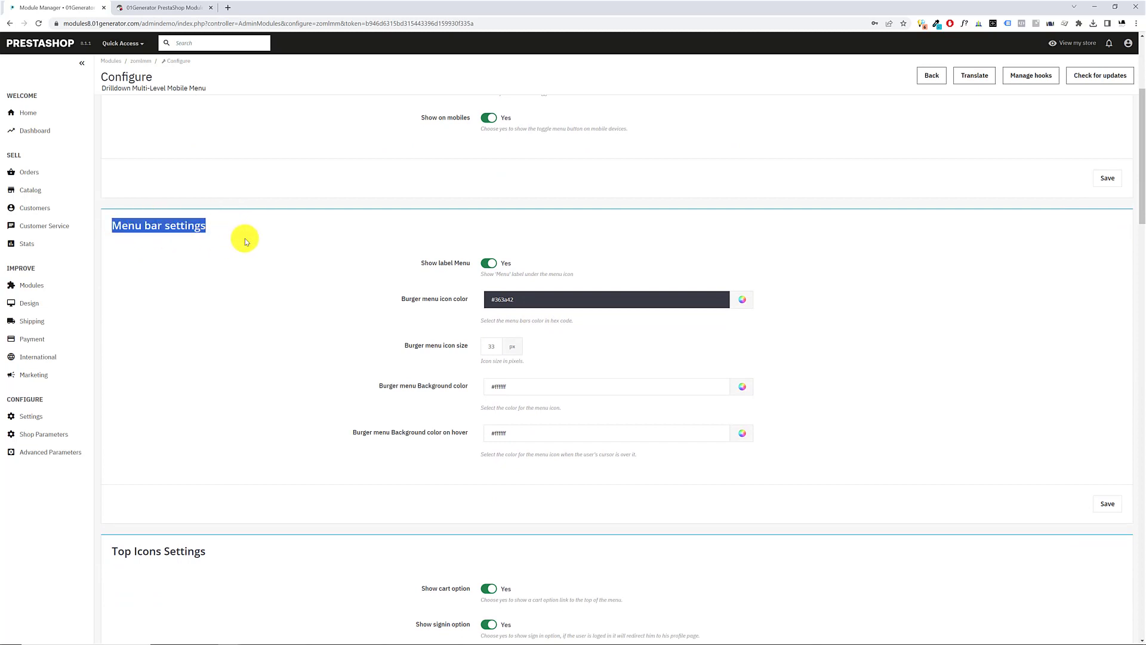
click(171, 8)
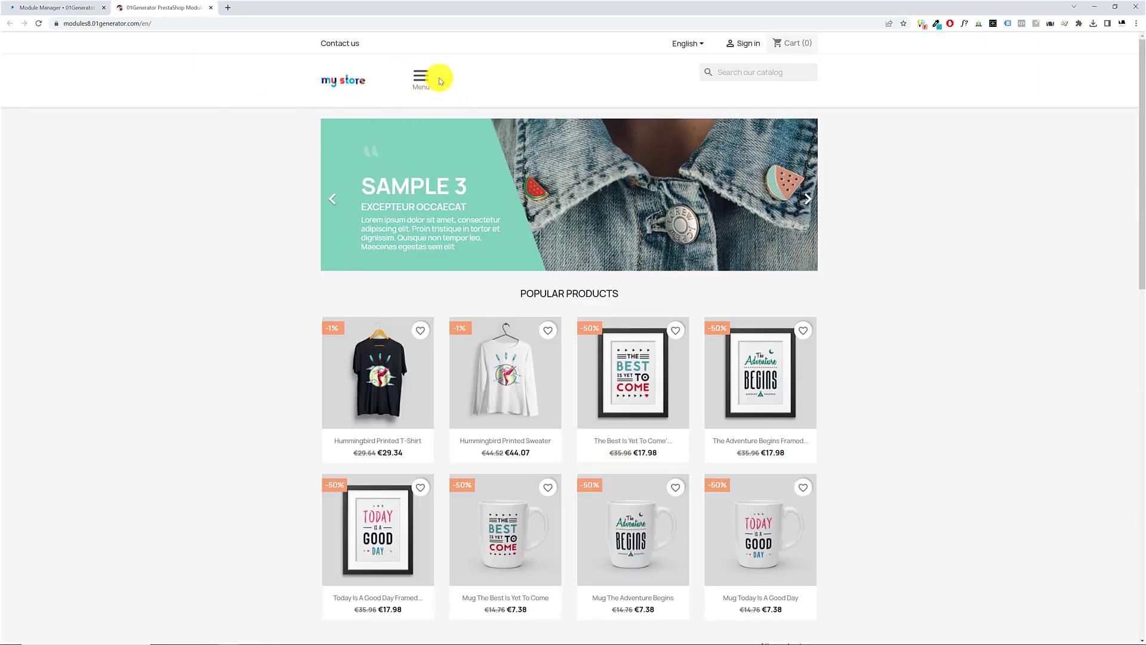
click(423, 81)
click(424, 81)
click(77, 8)
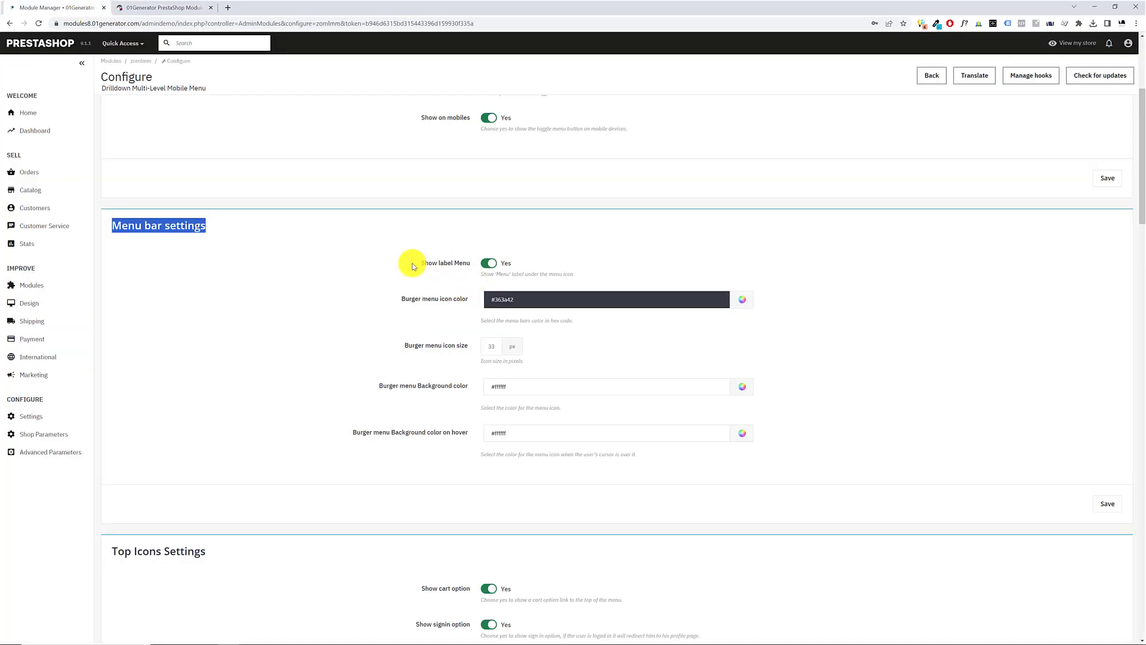
Compare the Show label Menu option with the storefront header, turn the option off, save, and view the storefront again
drag(421, 263, 467, 267)
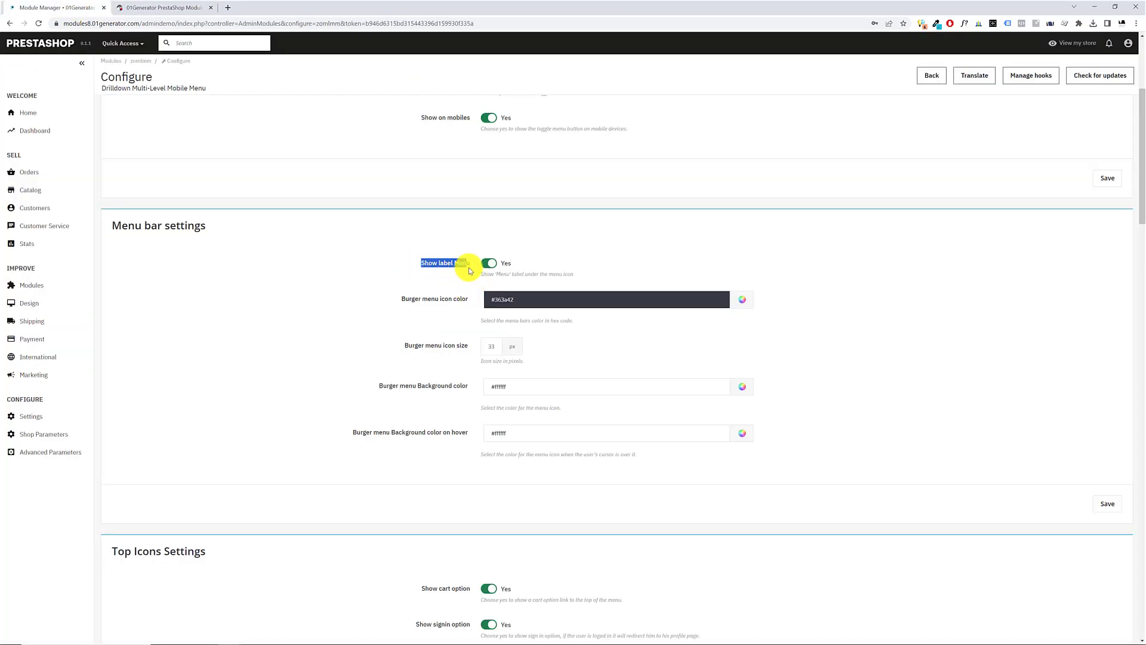
click(167, 8)
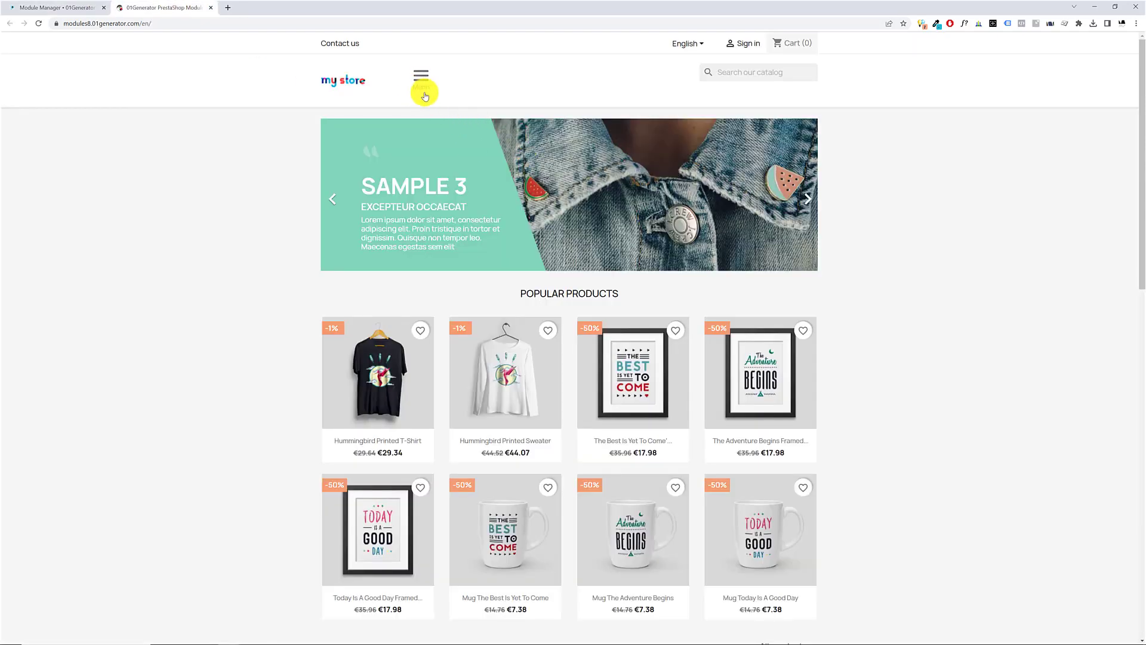
click(78, 11)
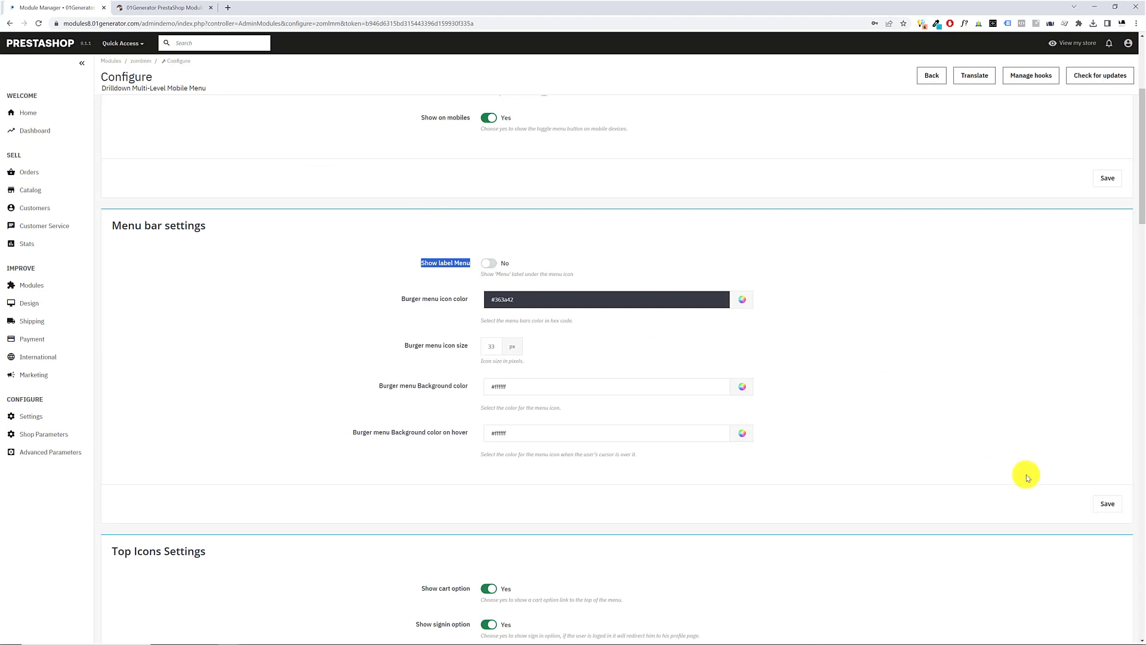
click(1106, 505)
click(181, 7)
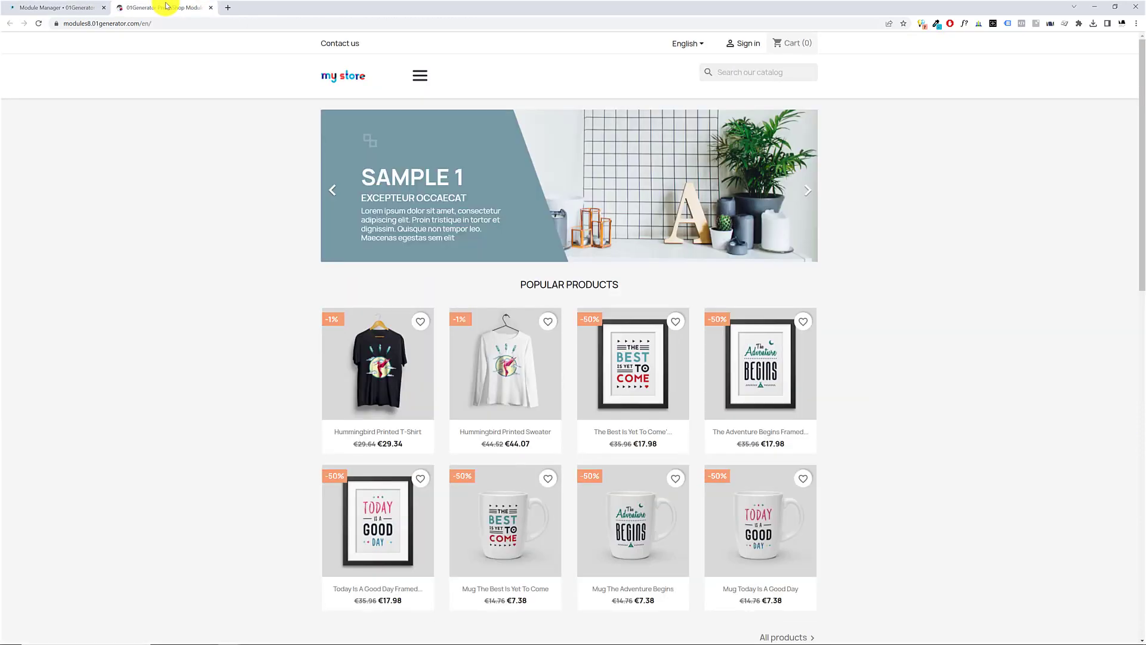
Turn Show label Menu back on in the Menu bar settings, save, and reload the storefront
click(45, 8)
scroll(506, 368, down, 3)
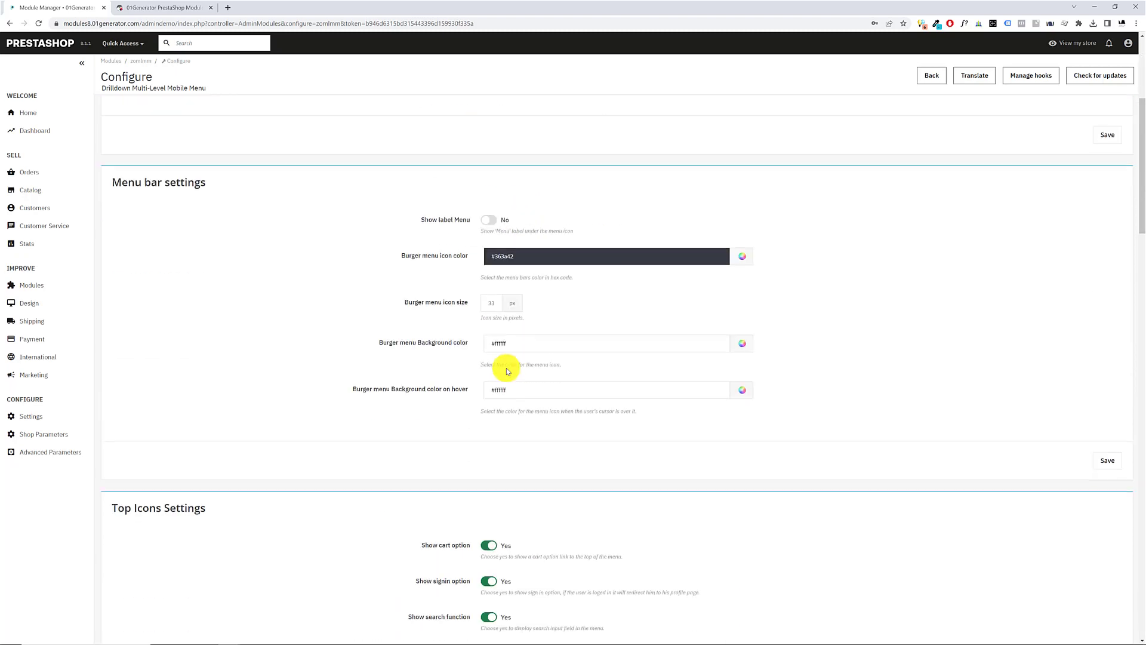
click(488, 220)
click(1107, 460)
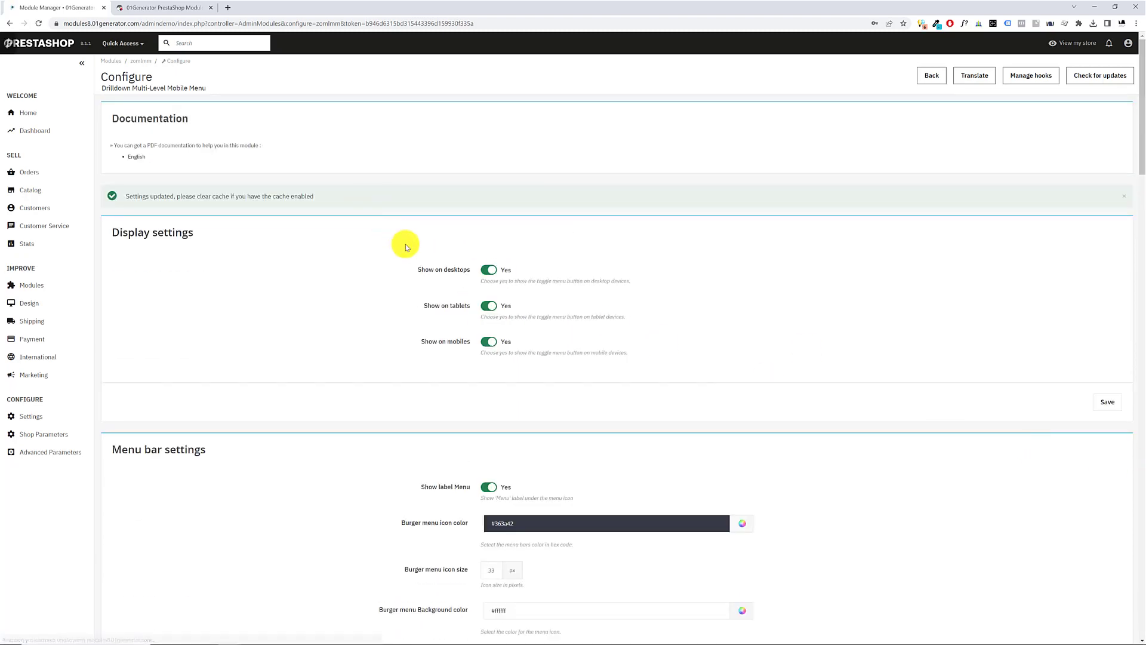
scroll(985, 453, down, 4)
click(193, 7)
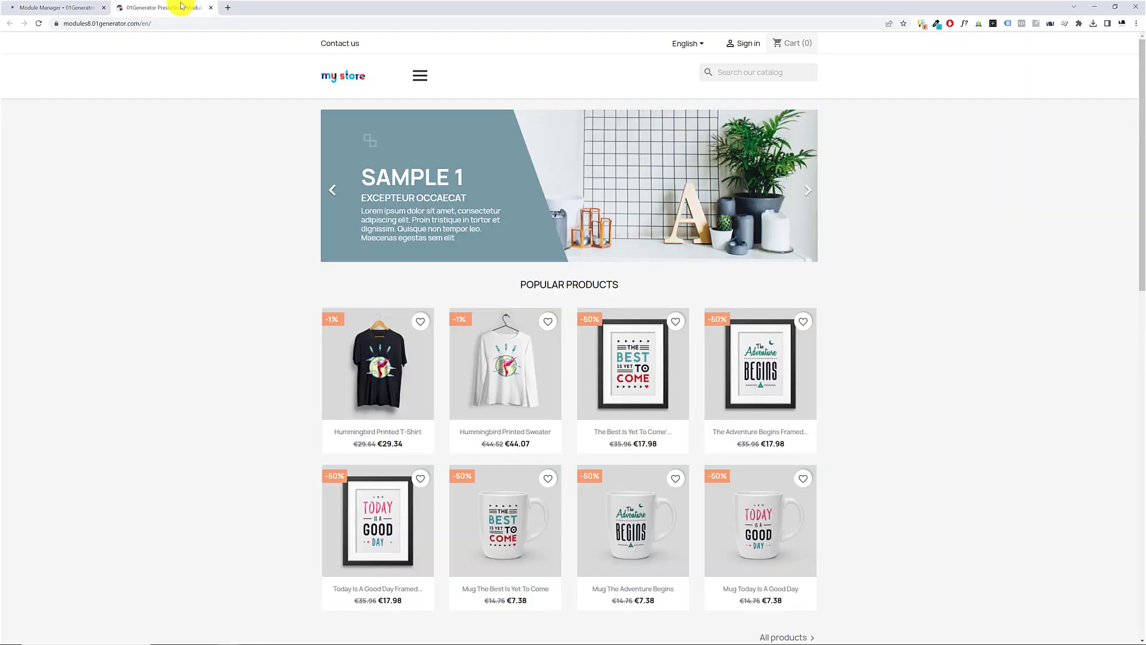
key(F5)
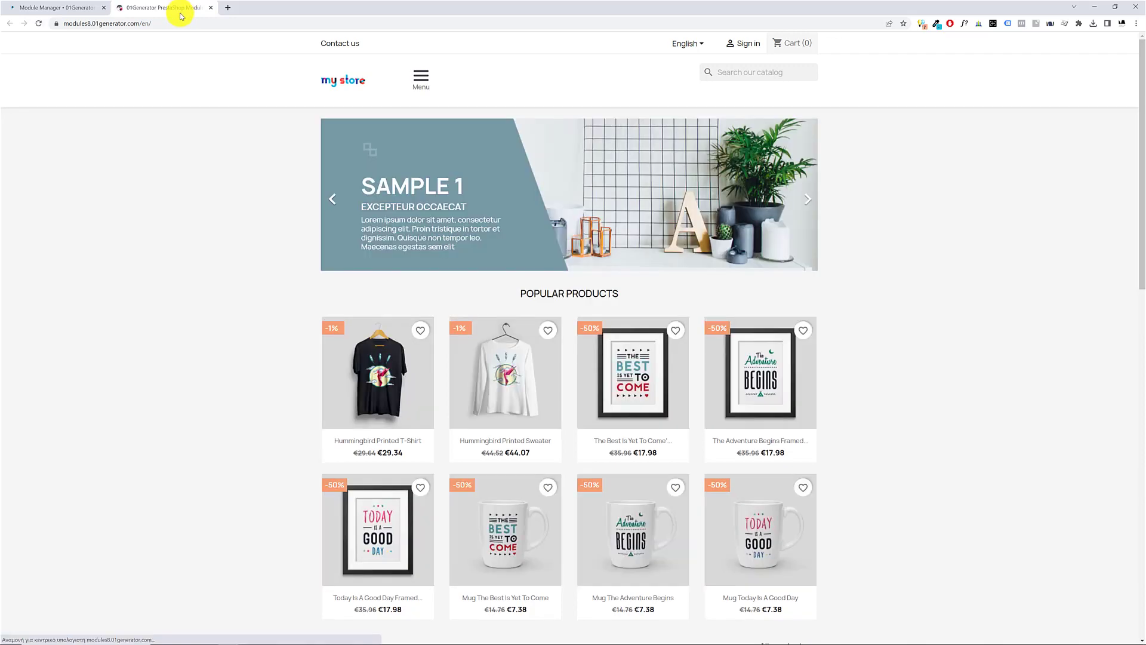
Compare the Burger menu icon color option in the Menu bar settings with the burger icon on the storefront
click(45, 7)
scroll(299, 273, down, 3)
scroll(402, 248, up, 2)
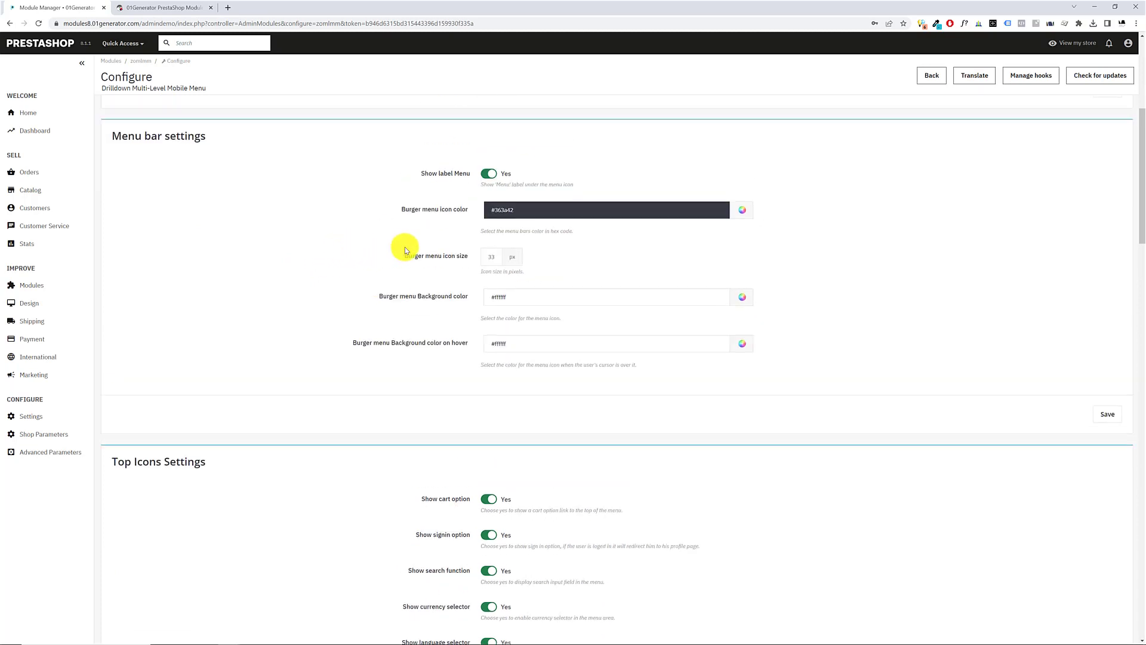
drag(401, 209, 374, 206)
click(154, 7)
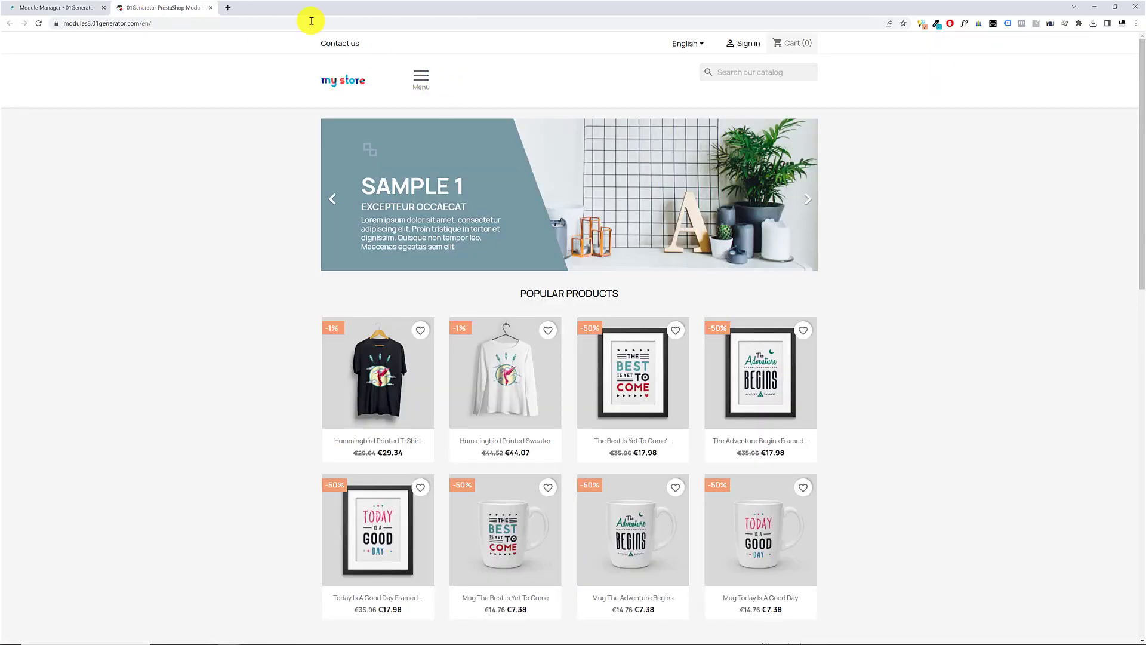
Set the Burger menu icon color to dark red #a91500, save the Menu bar settings, and view the storefront
click(110, 8)
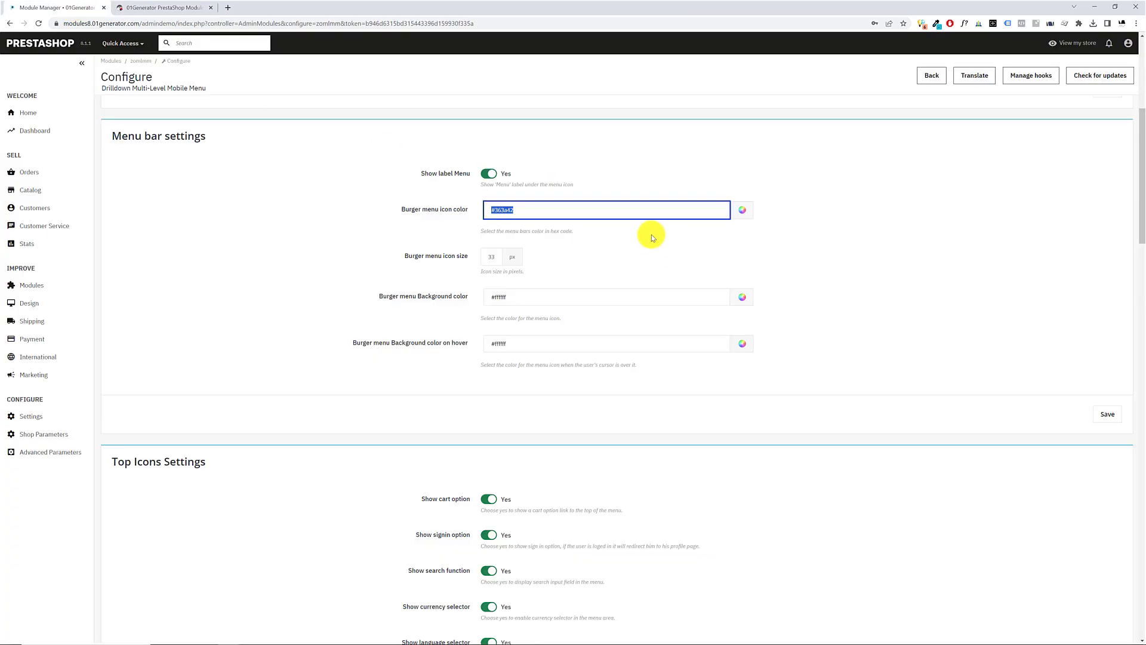
click(741, 209)
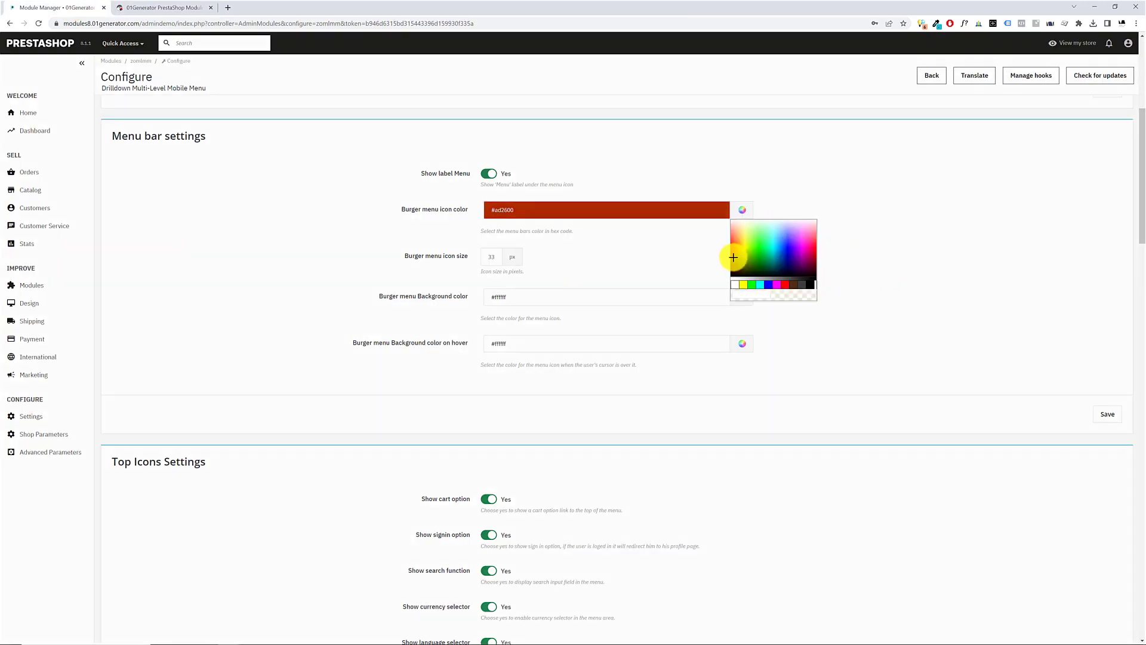
click(1108, 412)
click(182, 6)
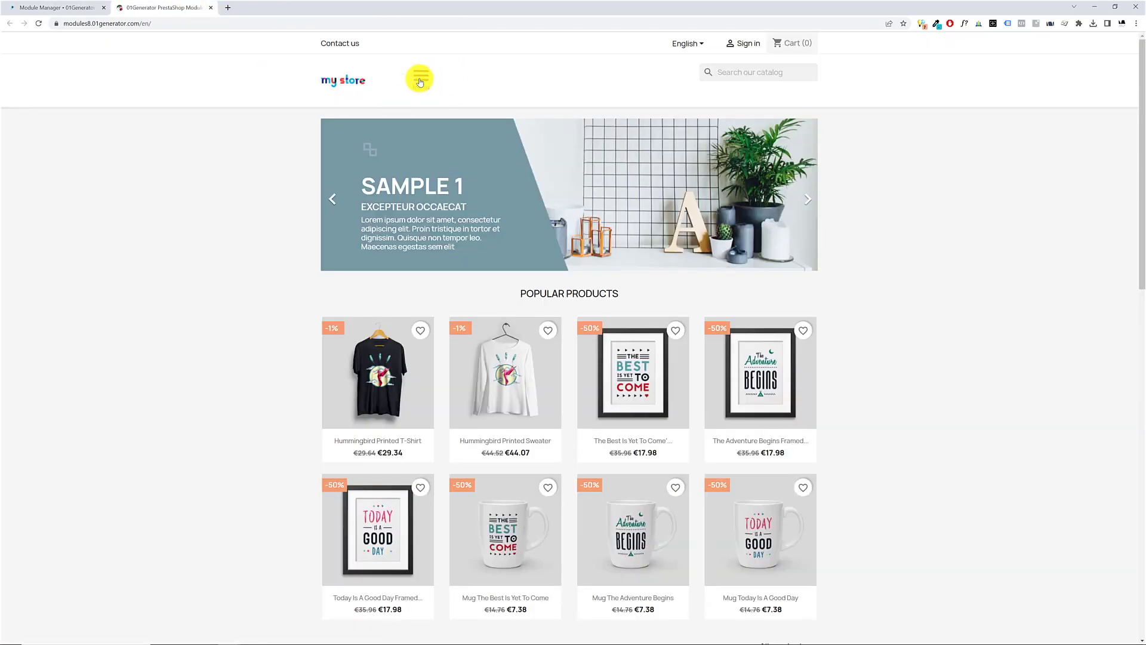
Restore the Burger menu icon color to #363a42 in the Menu bar settings
click(66, 7)
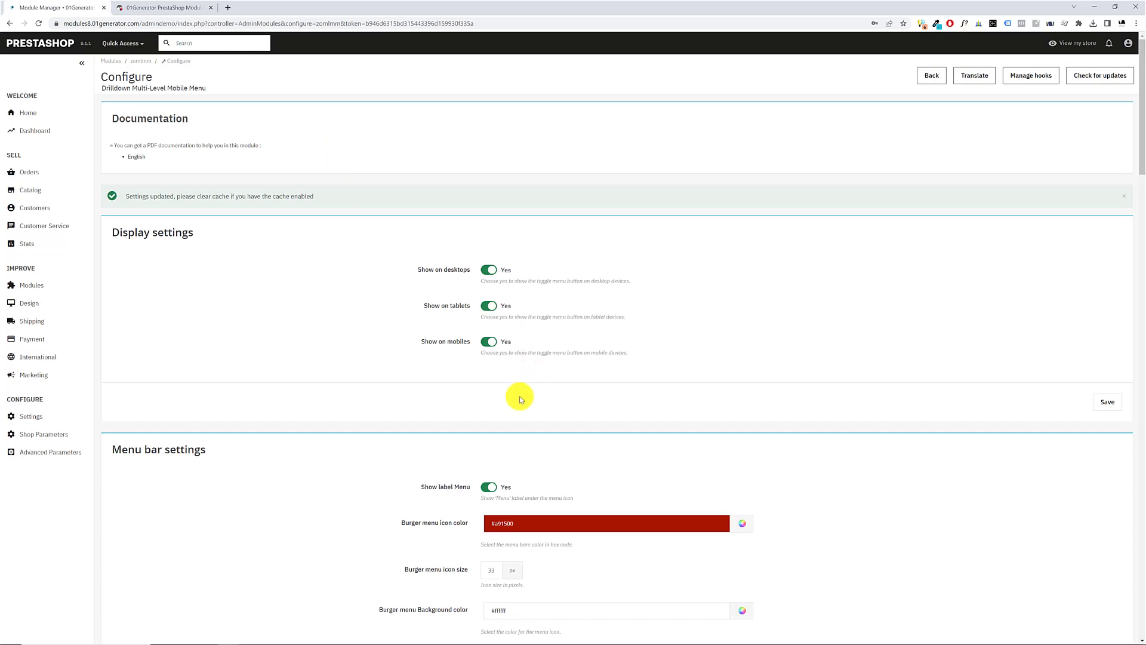
scroll(520, 397, down, 3)
triple_click(532, 343)
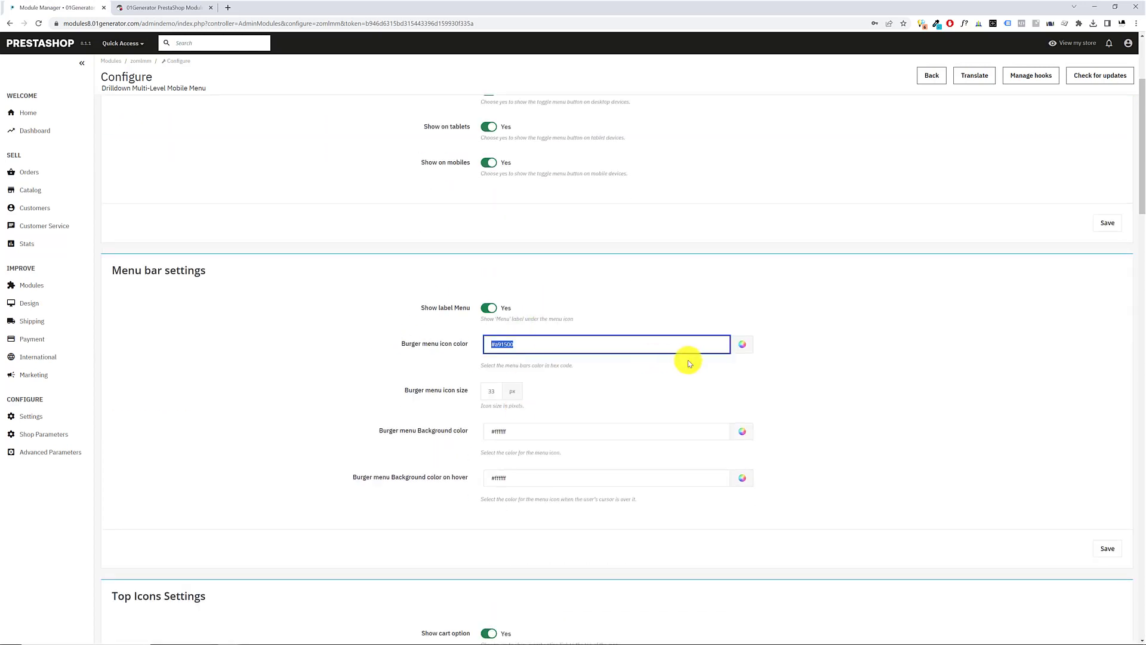
text(#3e3a42)
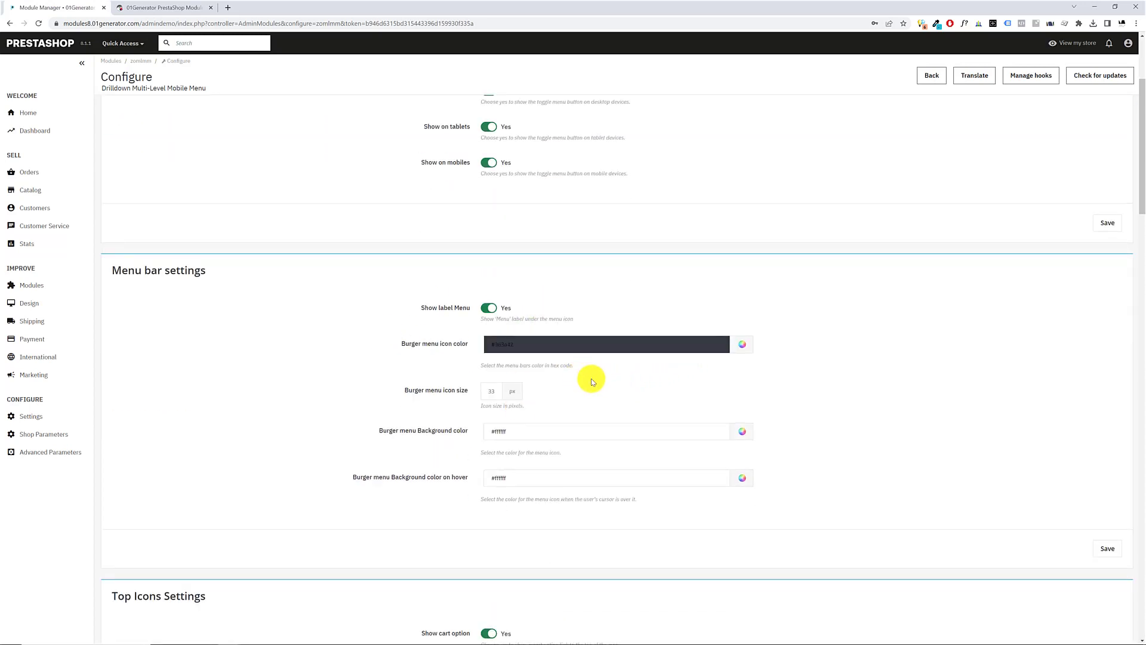
Set the Burger menu icon size to 22 px, save the Menu bar settings, and reload the storefront
click(486, 393)
text(28)
key(ctrl+a)
text(22)
click(1106, 550)
click(172, 8)
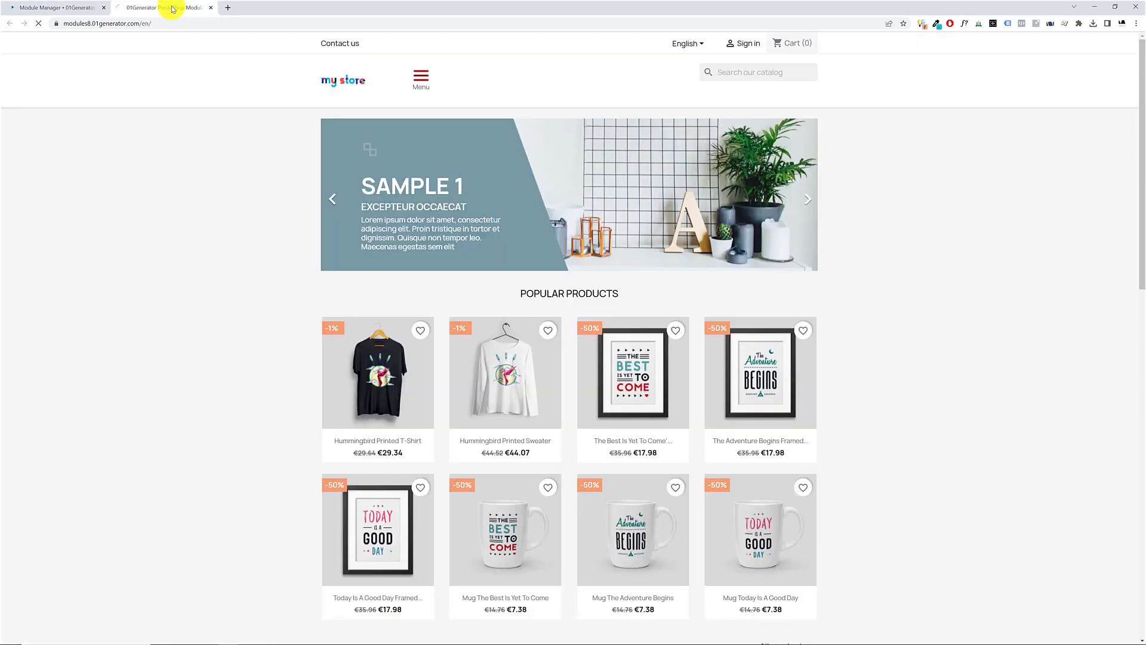
Examine the resized burger icon on the storefront by opening and closing its menu several times
click(419, 79)
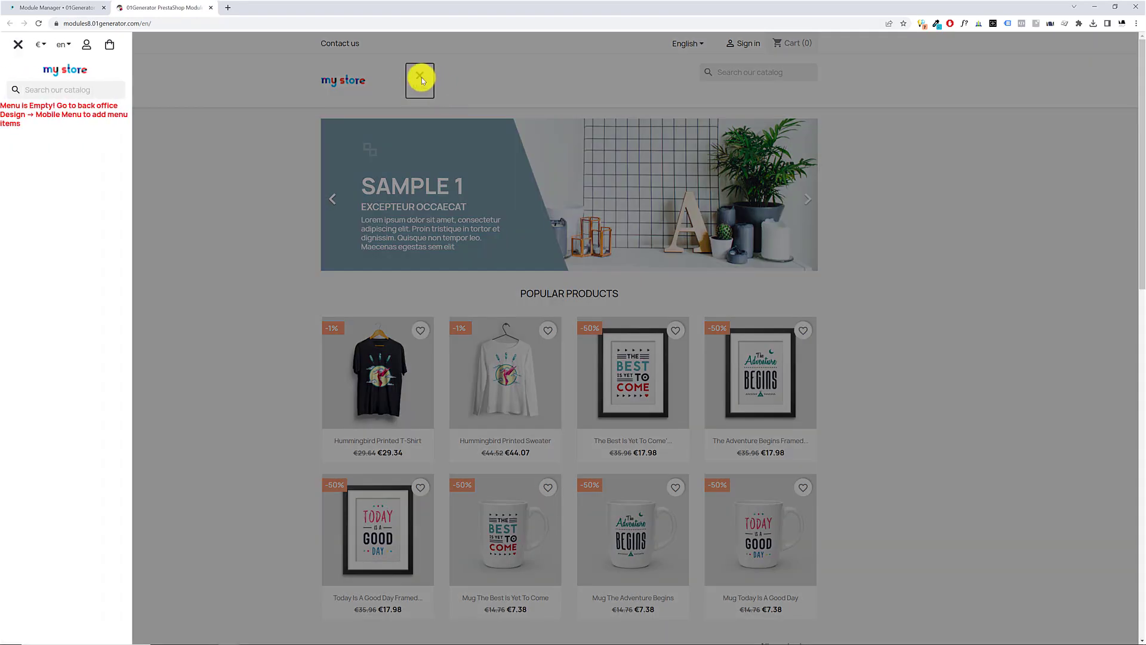
click(419, 78)
click(417, 79)
click(465, 78)
click(422, 78)
click(486, 88)
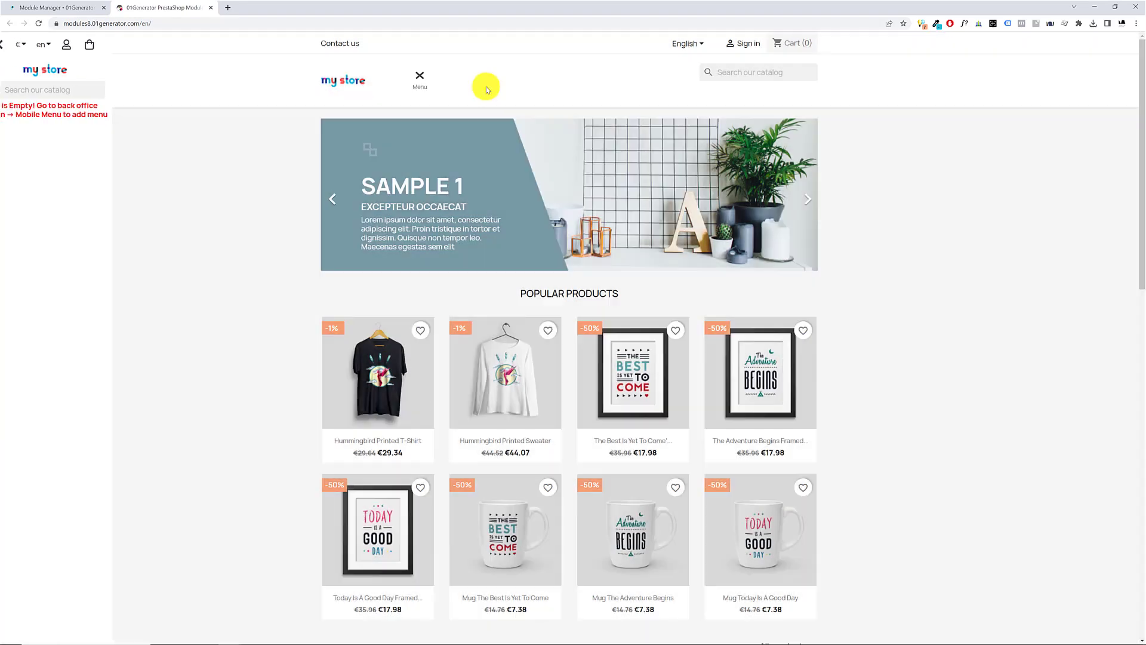
Set the Burger menu icon size to 26 px, save the Menu bar settings, and reload the storefront
click(72, 8)
scroll(418, 400, down, 2)
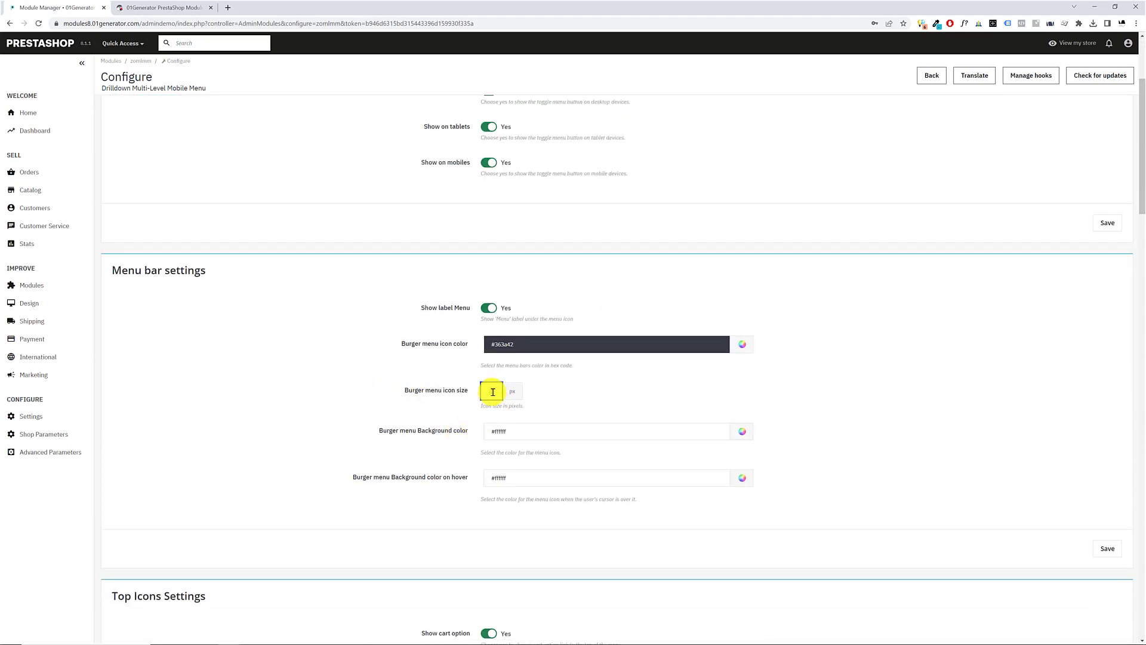
click(1107, 547)
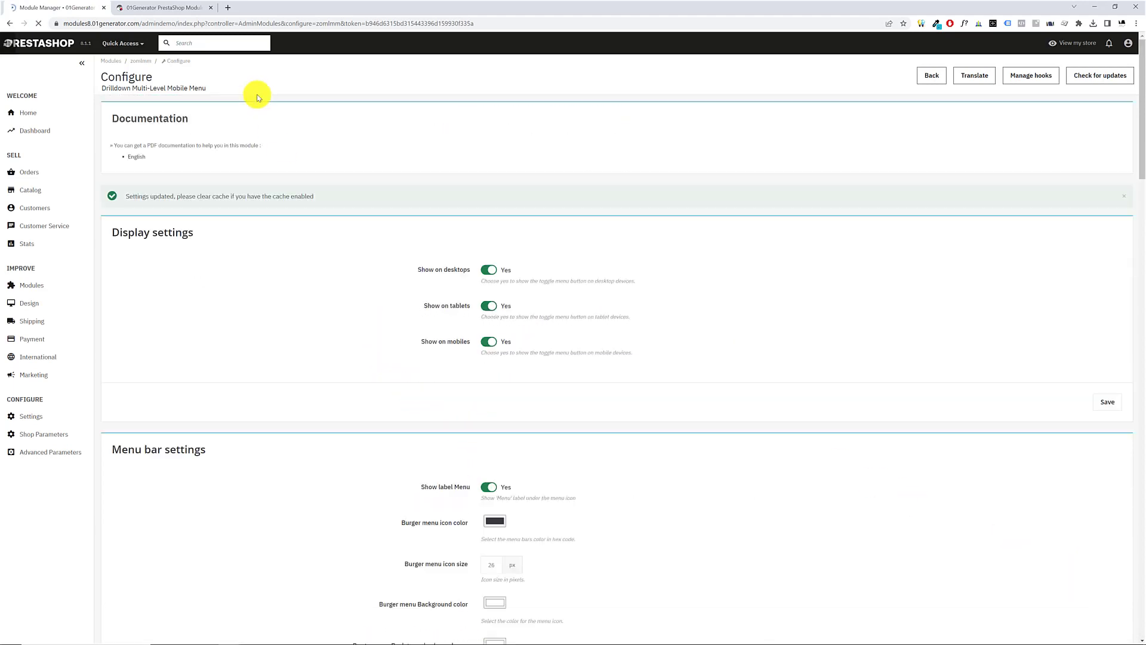
click(162, 7)
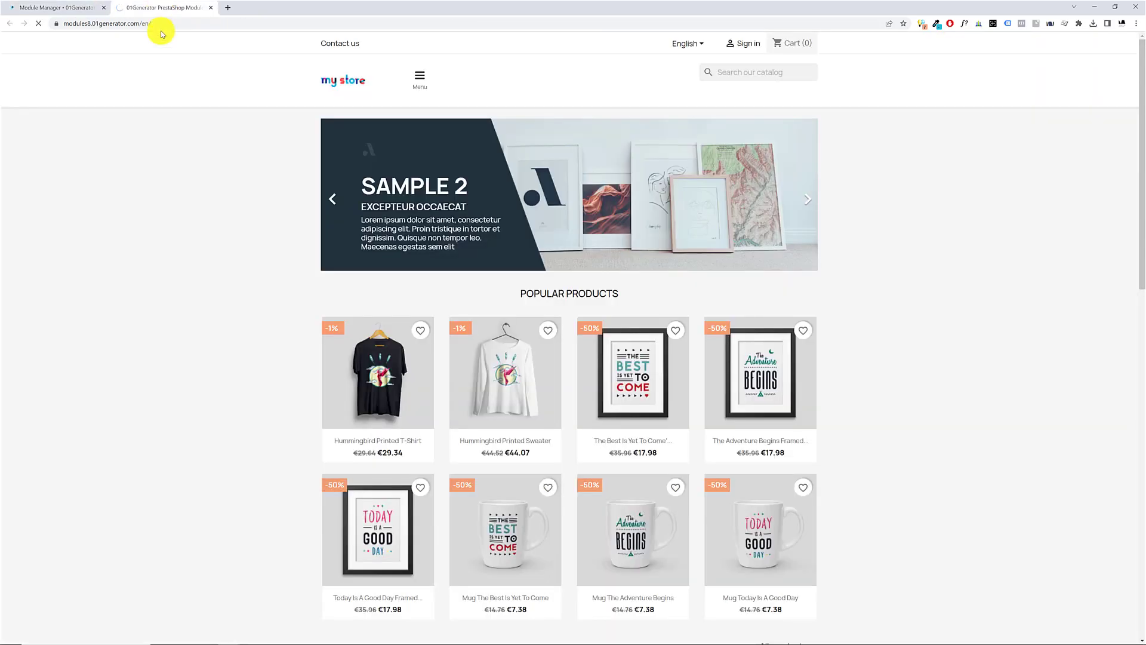
Set the Burger menu Background color to yellow #f6ff5f in the Menu bar settings
click(15, 4)
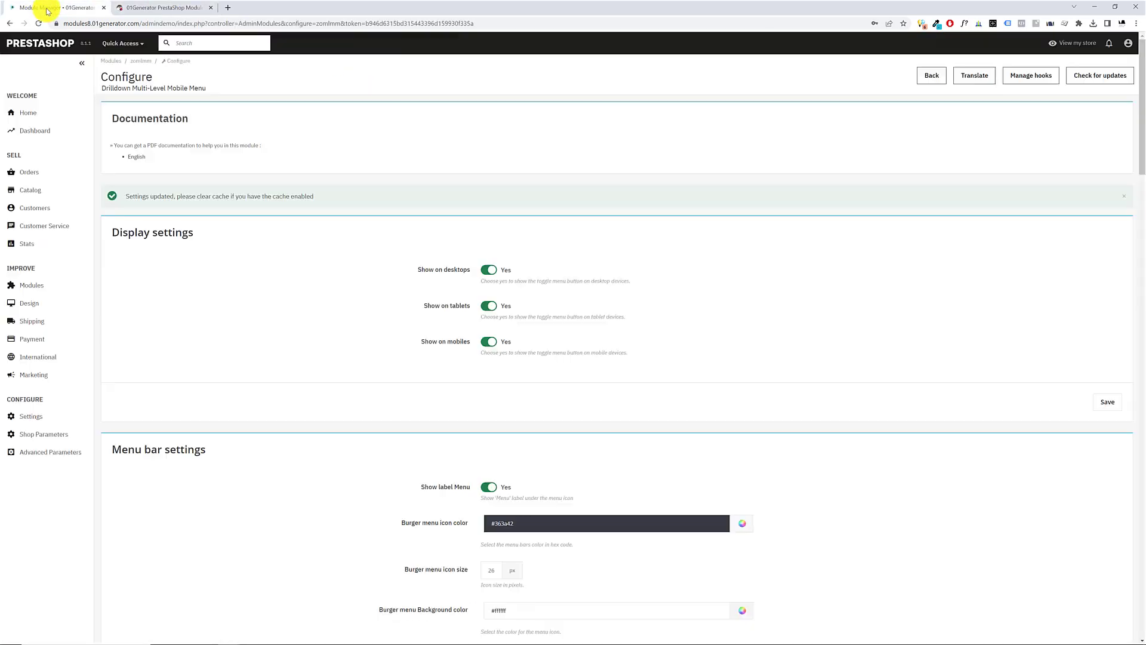
scroll(418, 433, down, 3)
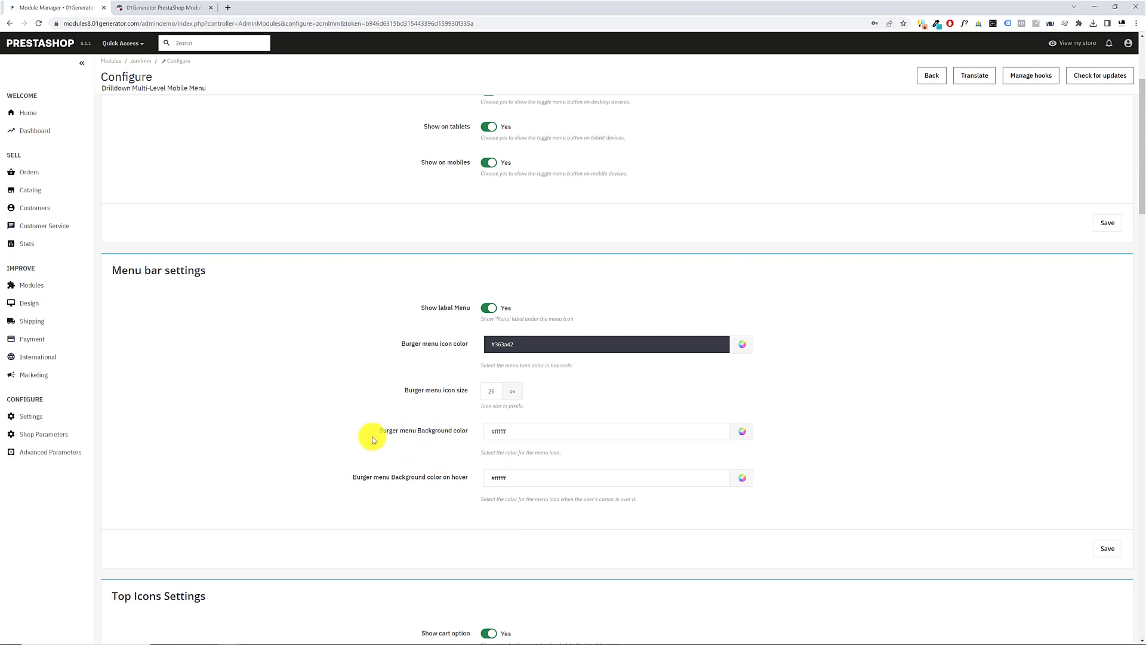
drag(382, 435, 742, 436)
click(747, 431)
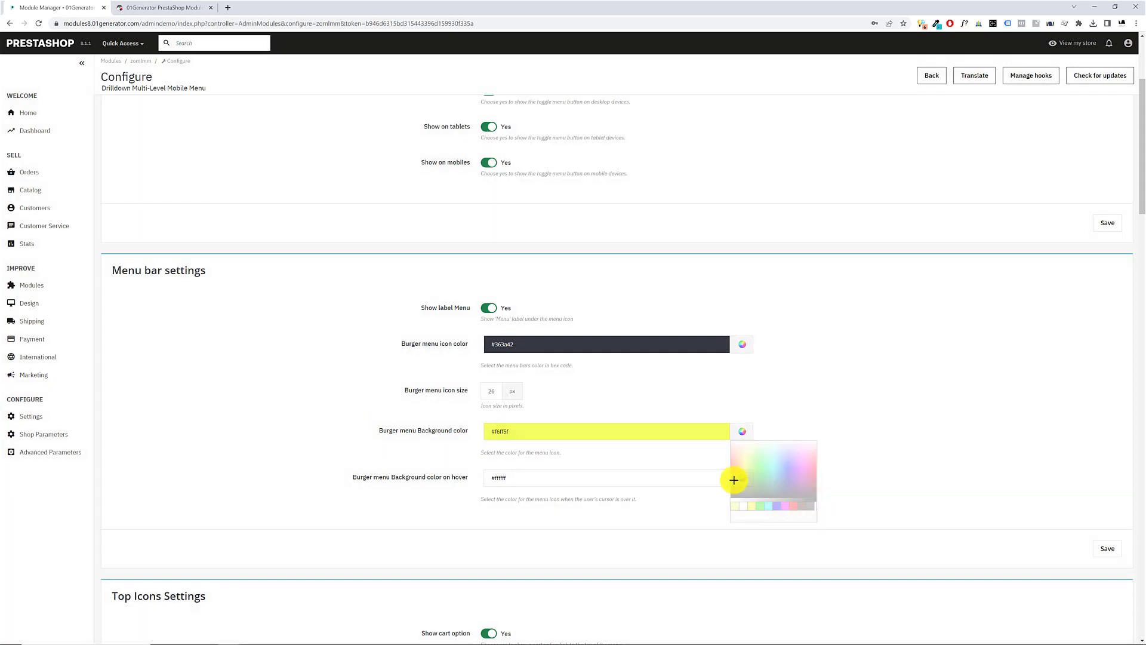
Set the Burger menu Background color on hover to pale yellow #ffff88, save, and check the burger button on the storefront
drag(393, 476, 473, 478)
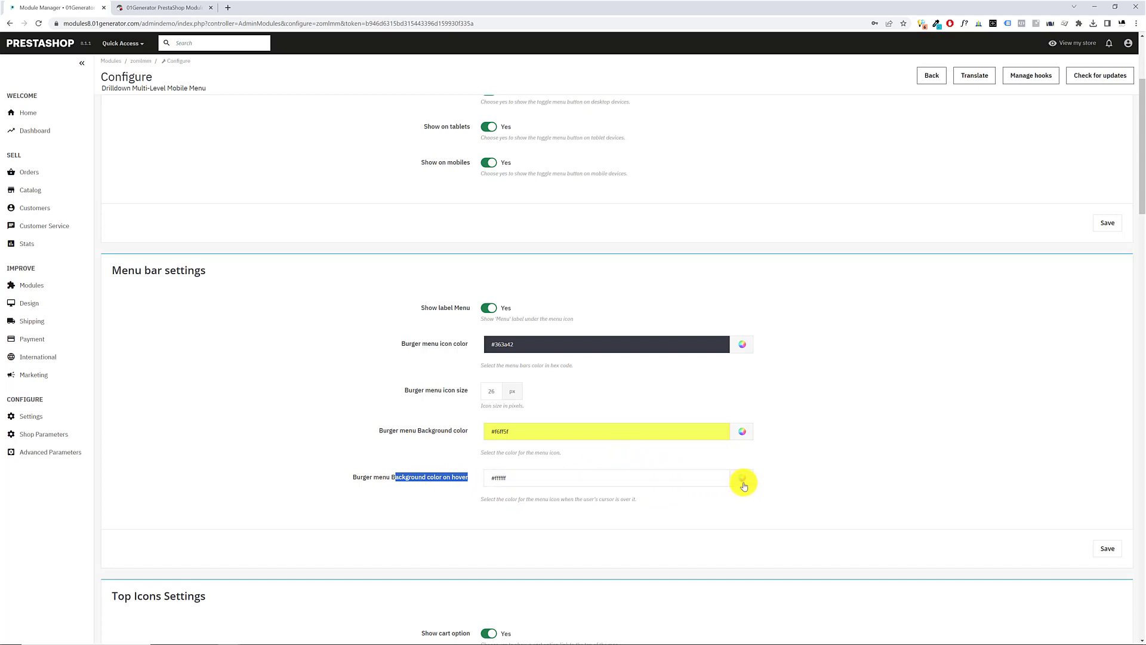
click(742, 480)
click(743, 508)
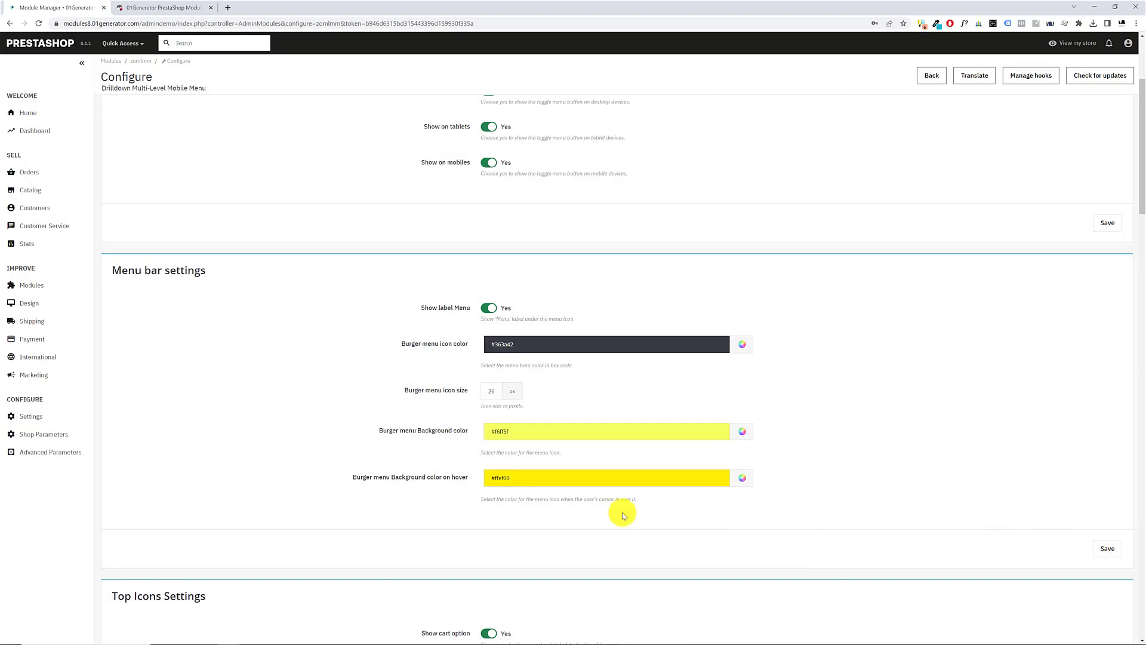
click(741, 481)
click(745, 496)
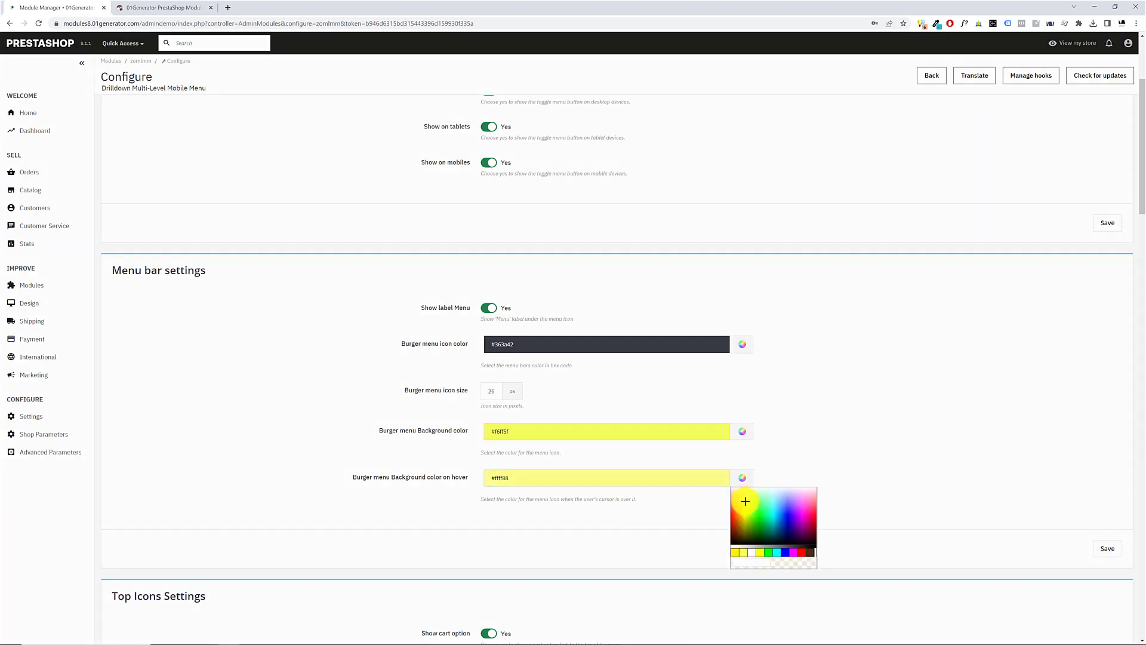
click(150, 6)
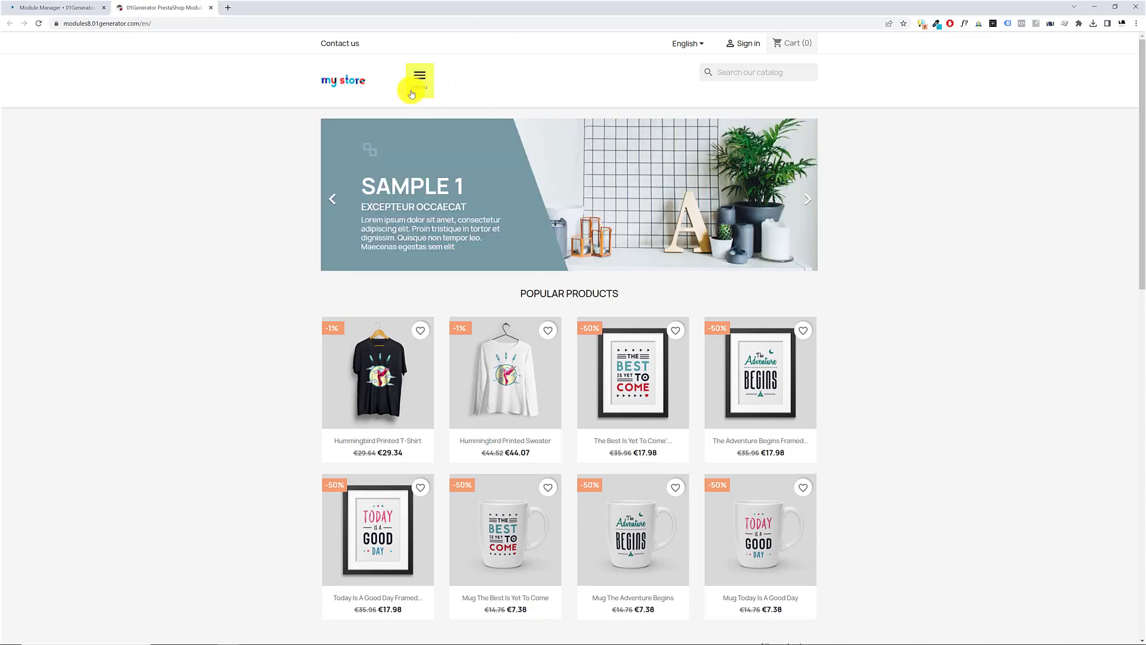
Restore both the Burger menu Background color and its hover color to white #ffffff and save the Menu bar settings
click(52, 7)
scroll(656, 441, down, 3)
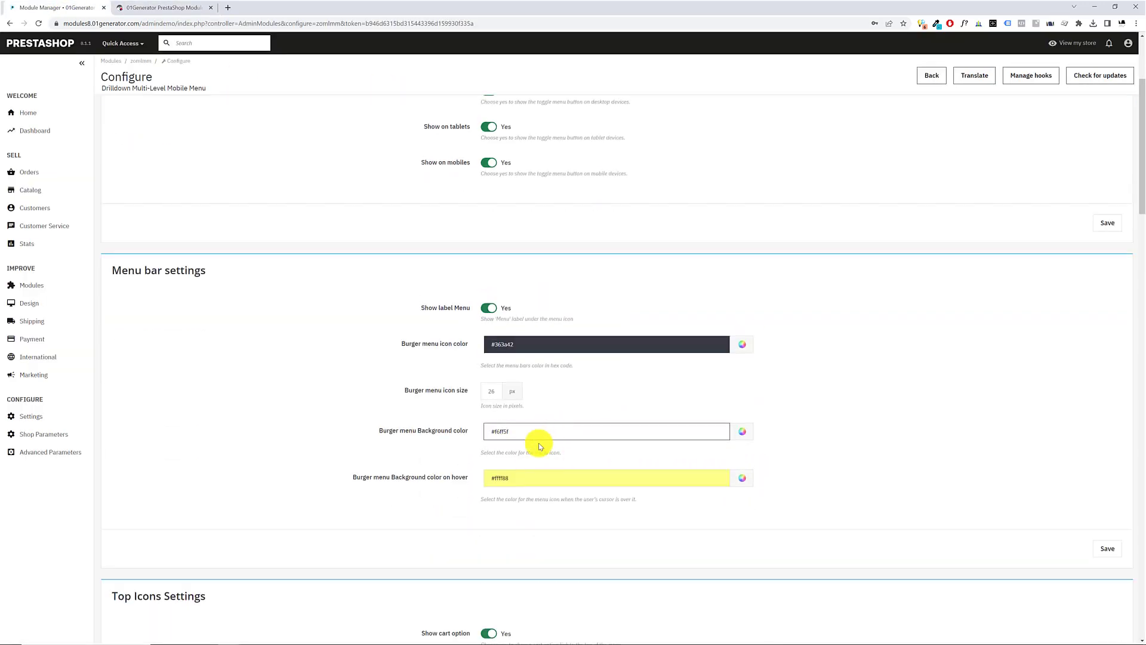
scroll(536, 436, down, 1)
click(743, 387)
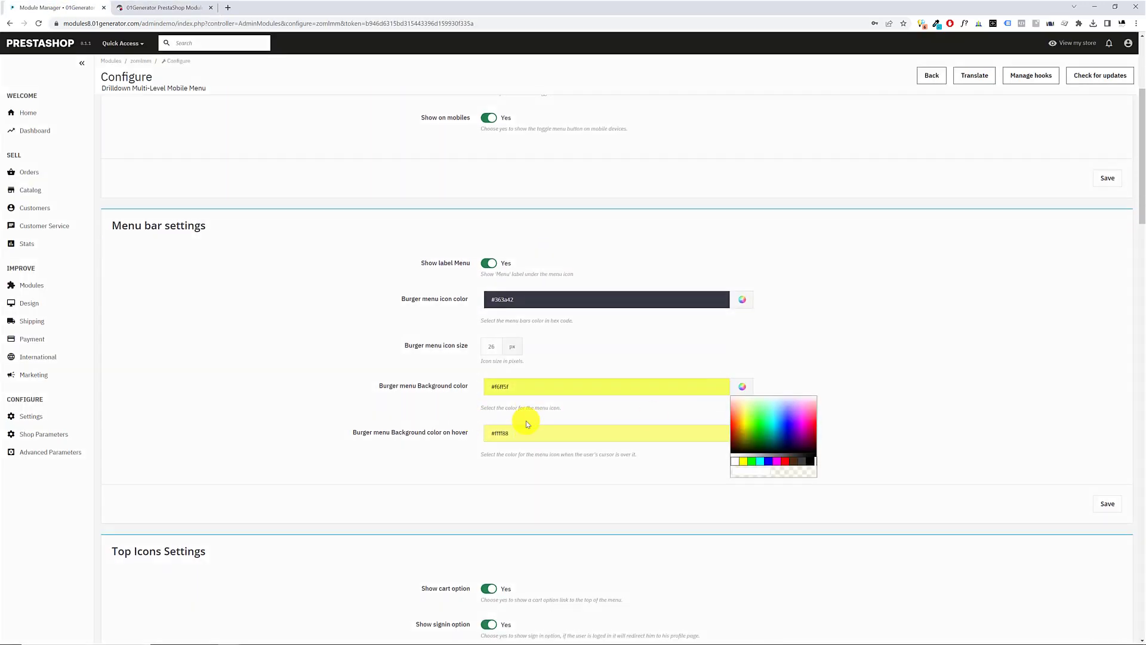
click(734, 456)
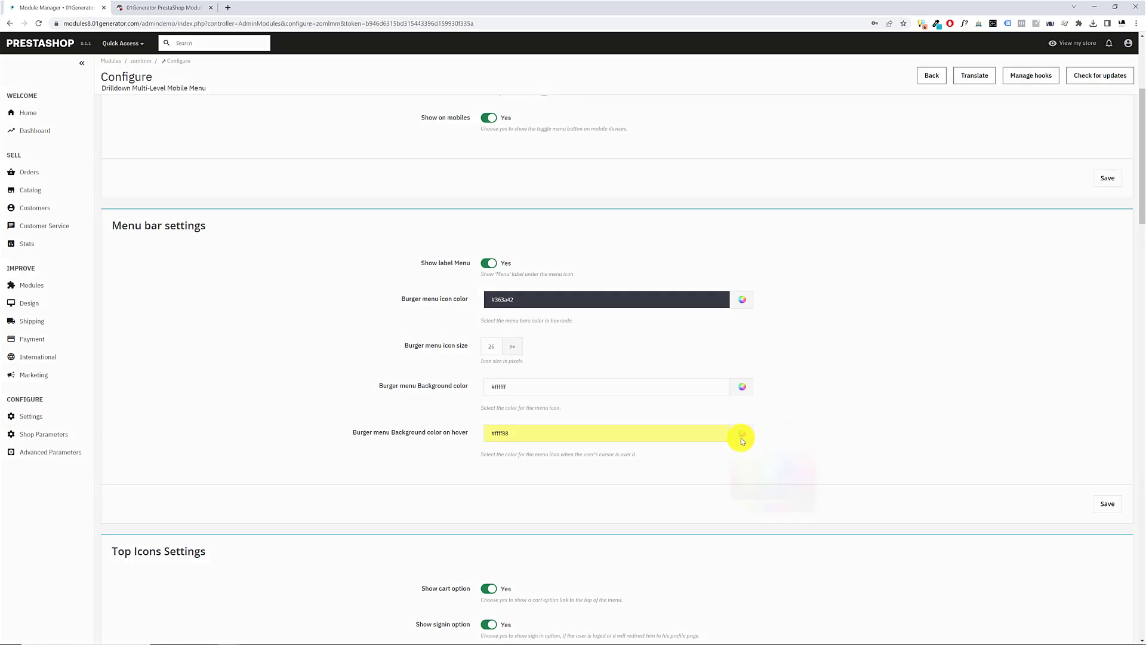
click(741, 433)
click(735, 507)
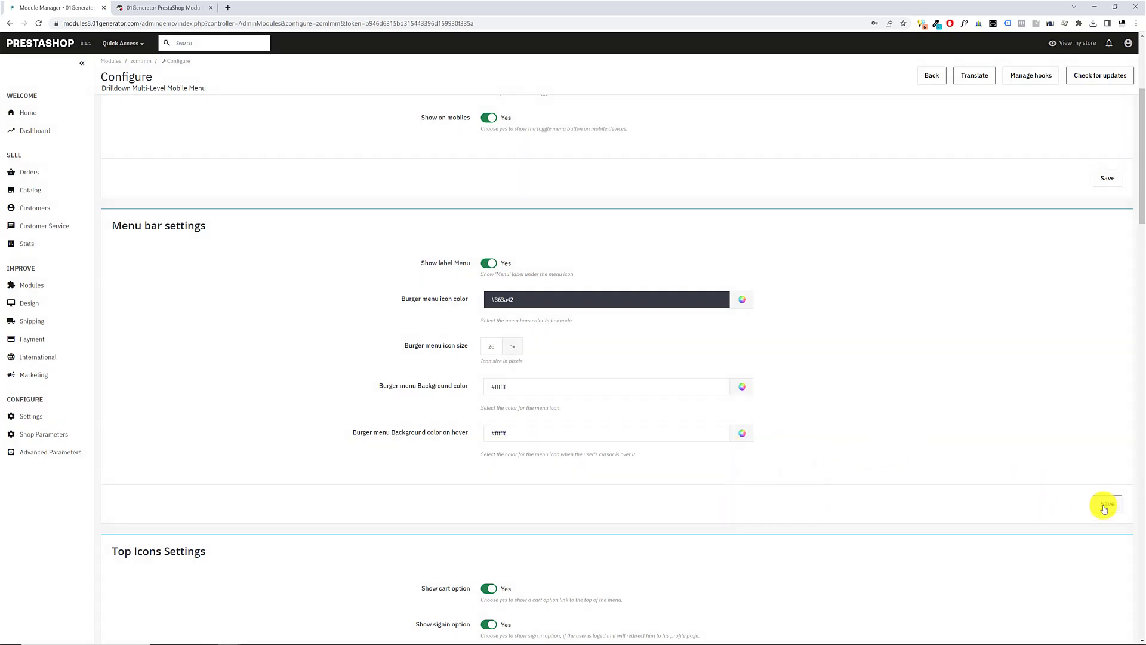
click(1105, 505)
Review the Menu bar settings, reload the storefront, open and close its burger menu, and return to the configuration page
scroll(418, 356, down, 4)
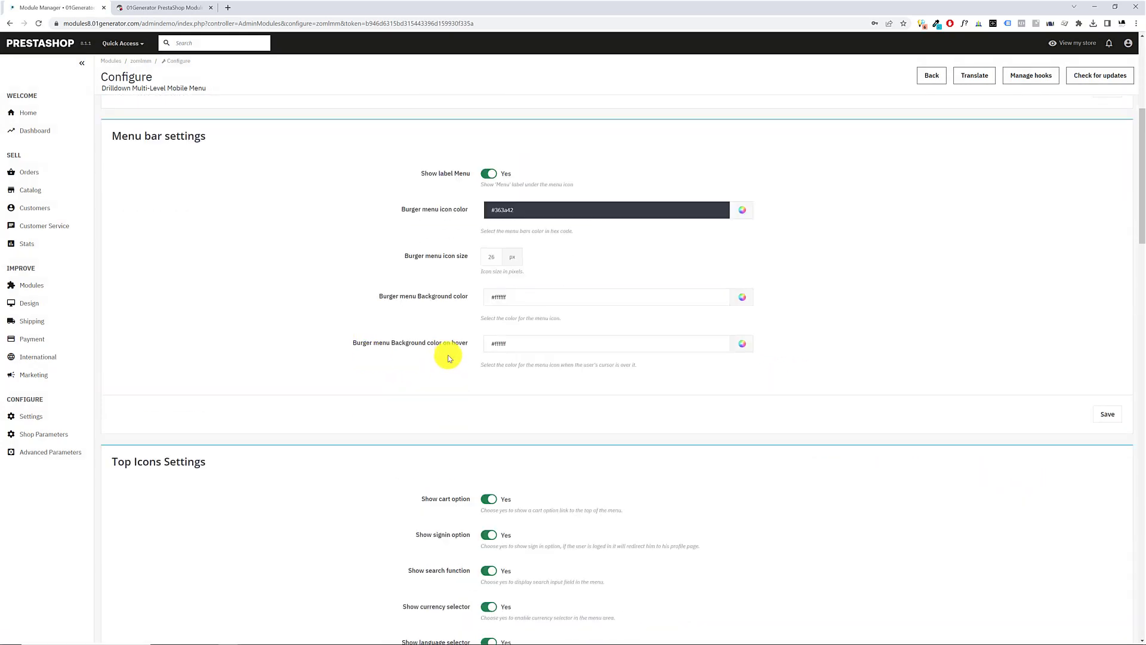
drag(143, 136, 245, 138)
click(192, 7)
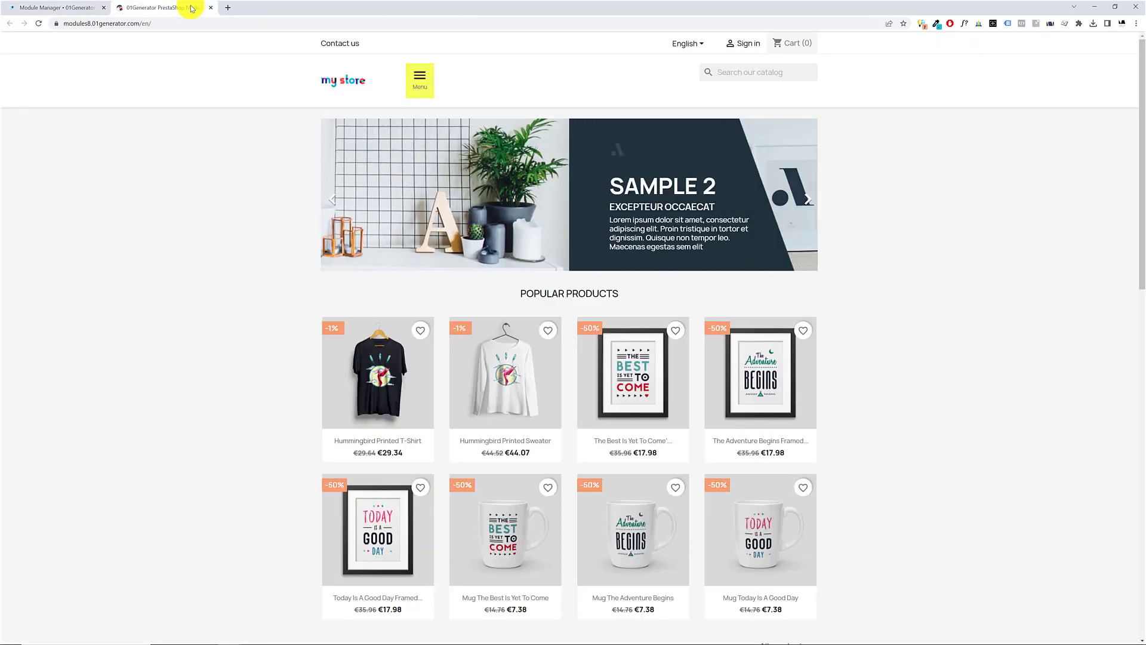
key(F5)
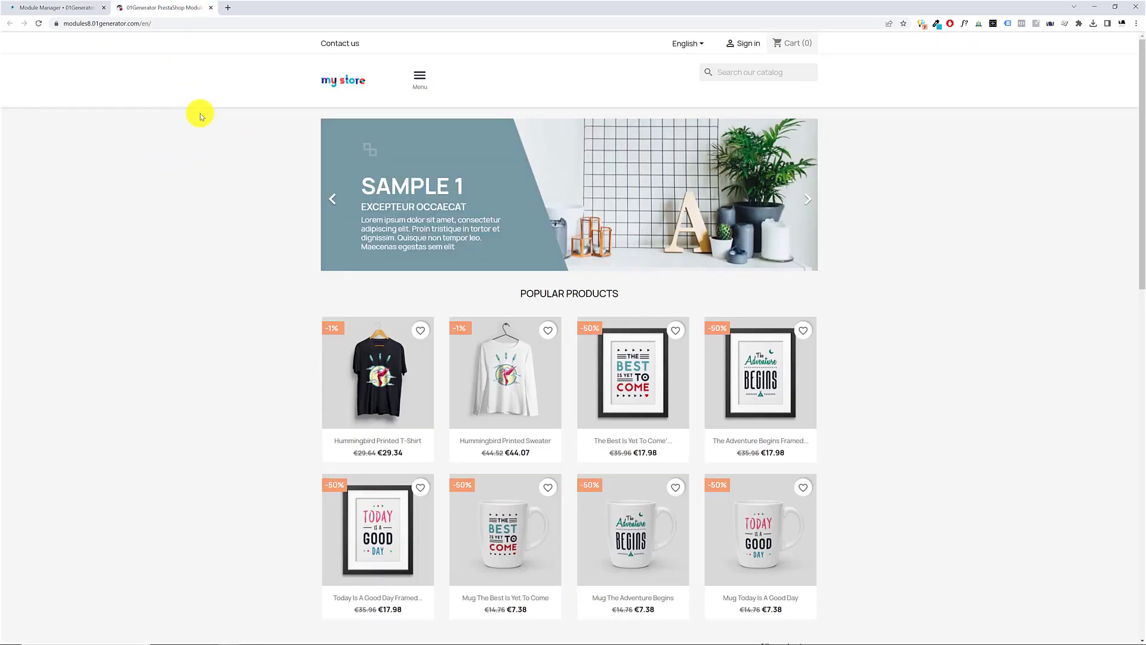
click(420, 81)
click(417, 84)
click(60, 8)
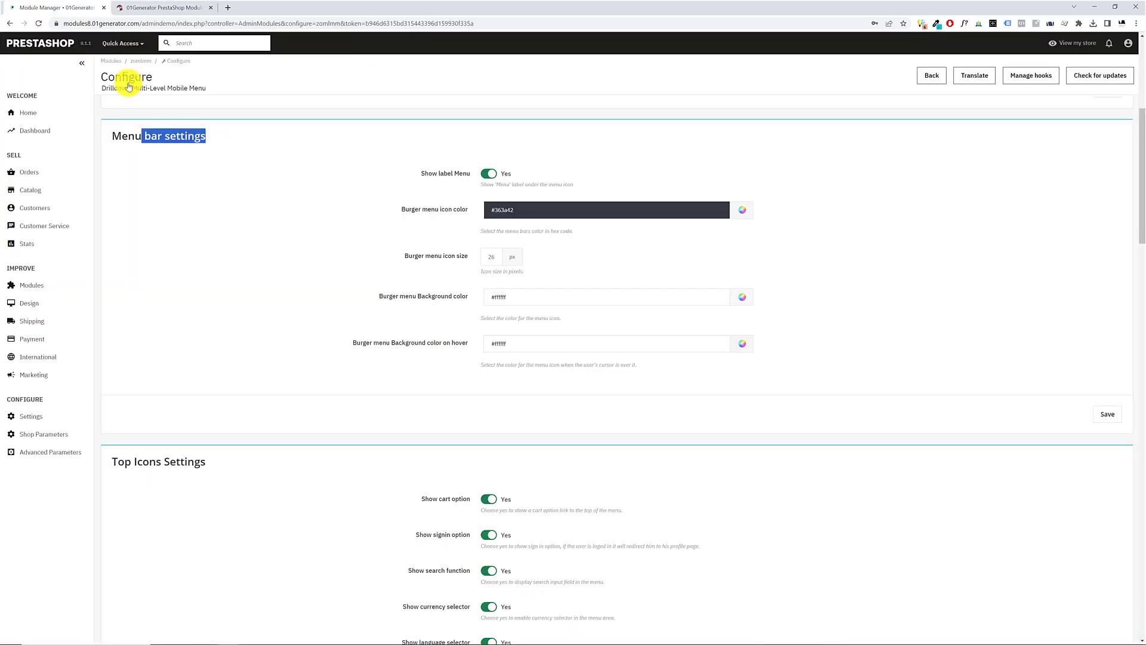
Review the Top Icons Settings and compare them with the storefront burger menu's icons, following its sign-in icon to the login page
scroll(350, 405, down, 4)
drag(132, 192, 271, 190)
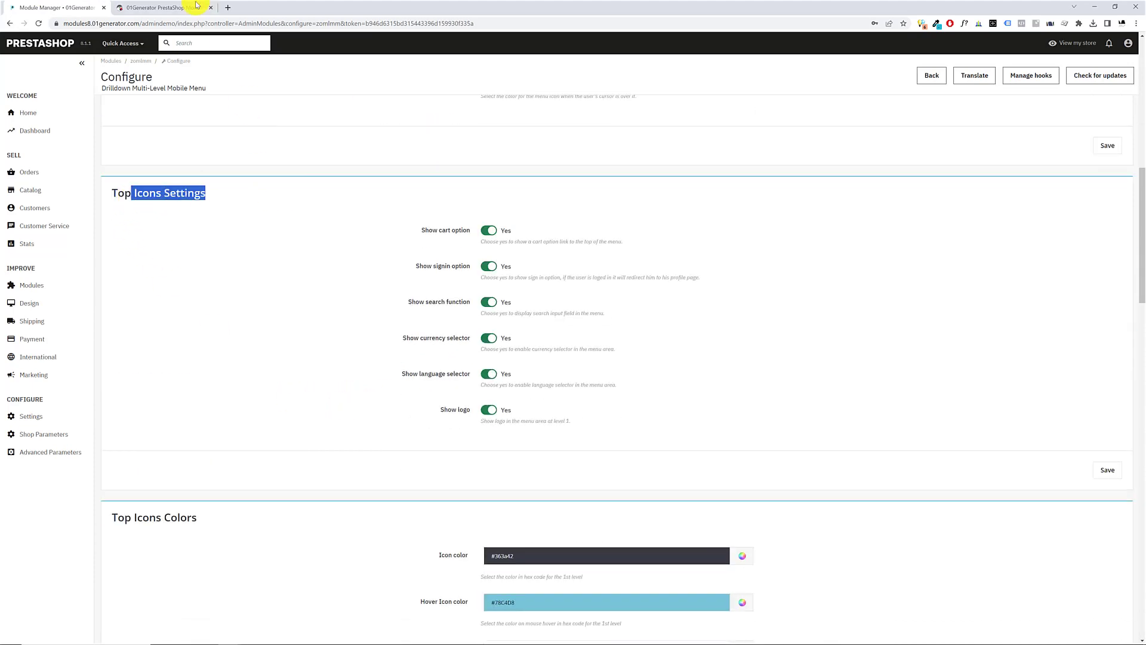
drag(419, 230, 512, 232)
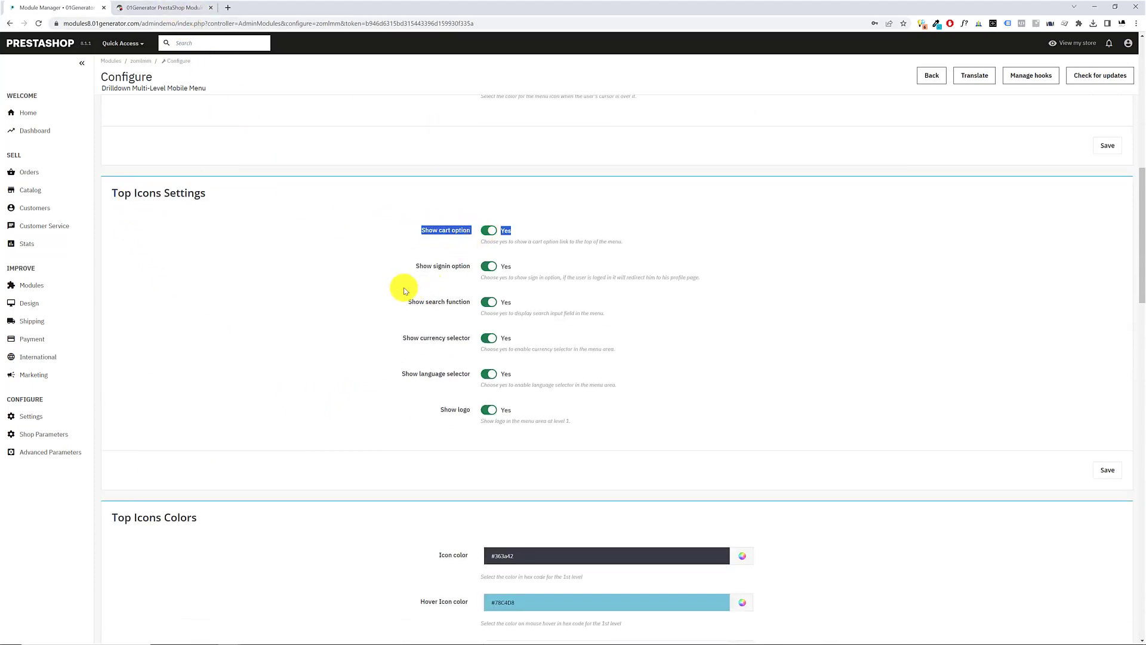
click(162, 8)
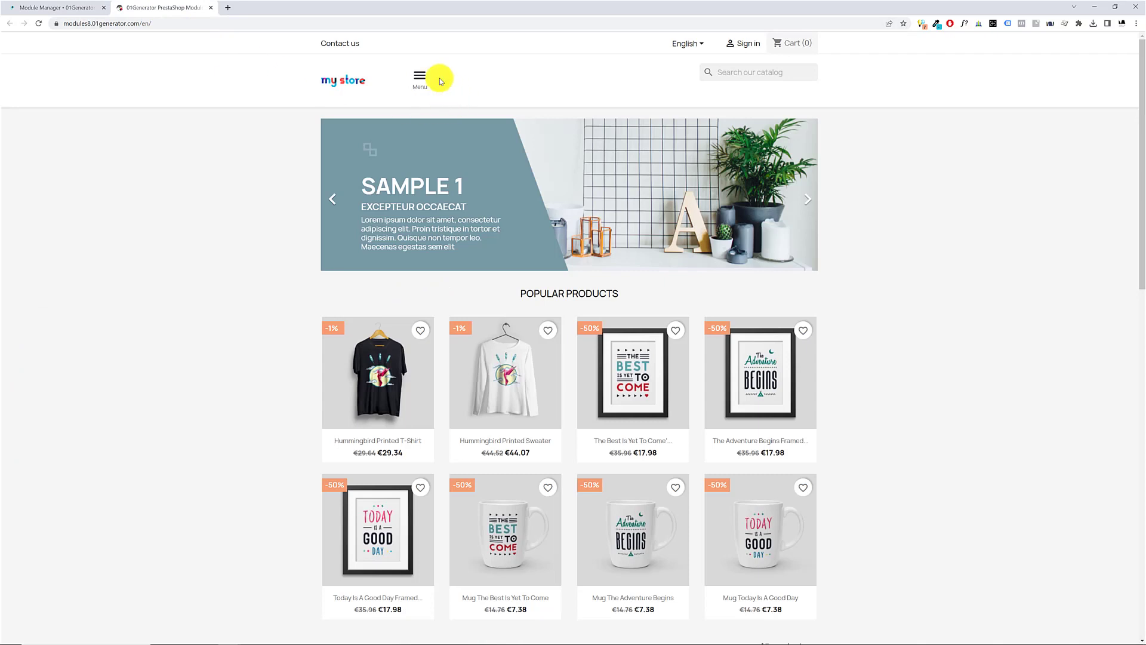
click(420, 78)
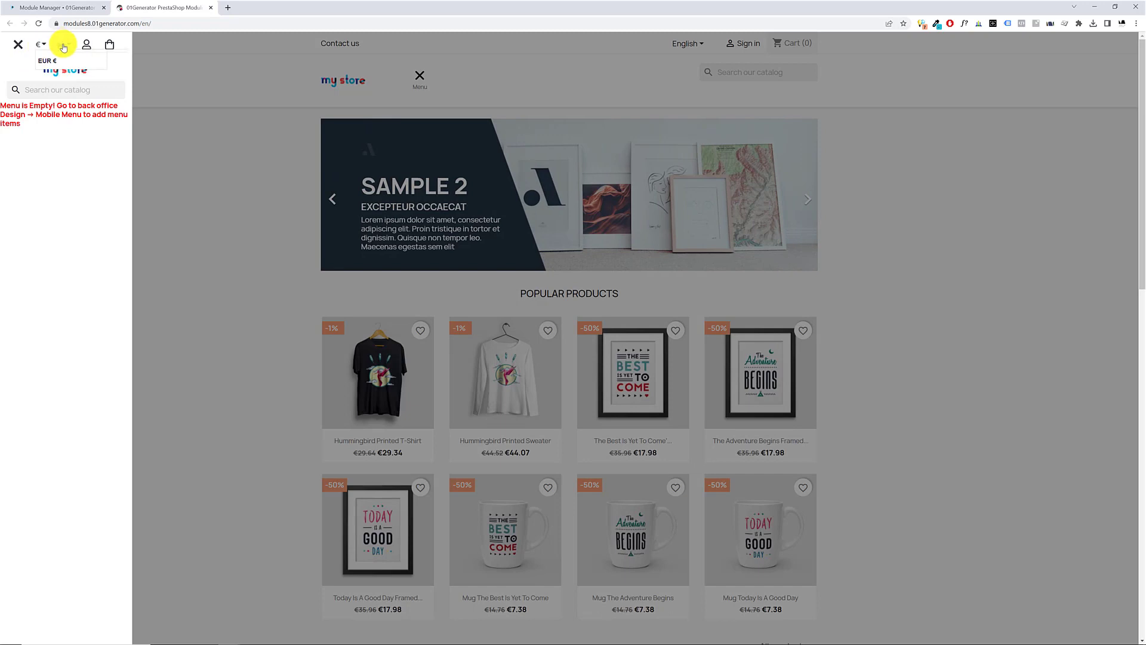
click(87, 46)
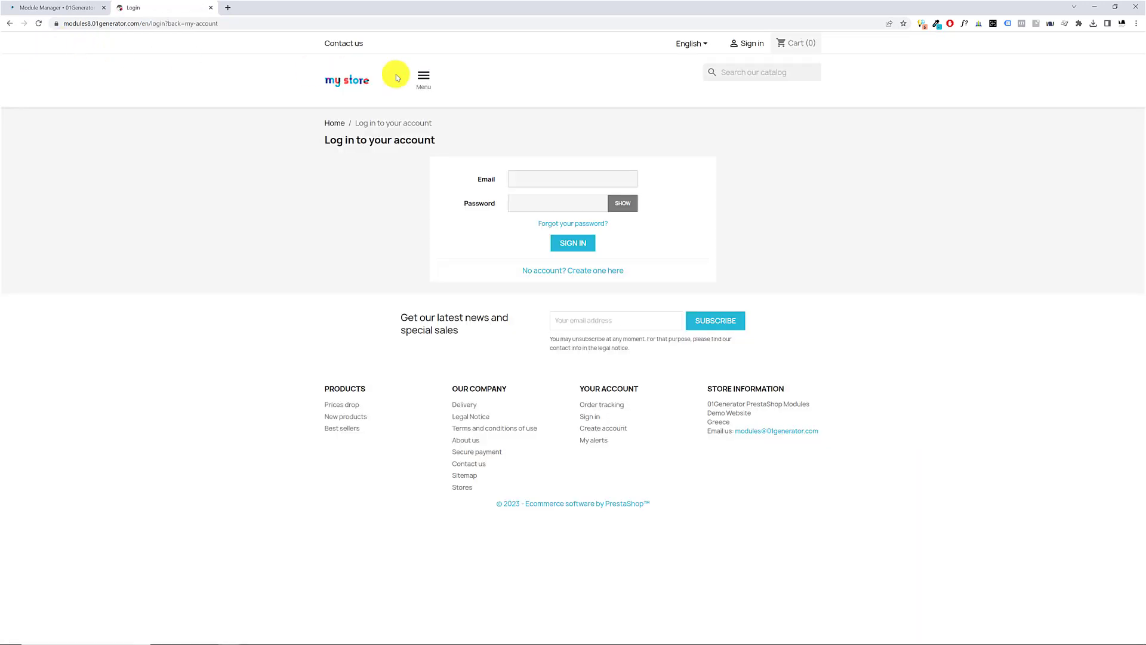
click(423, 77)
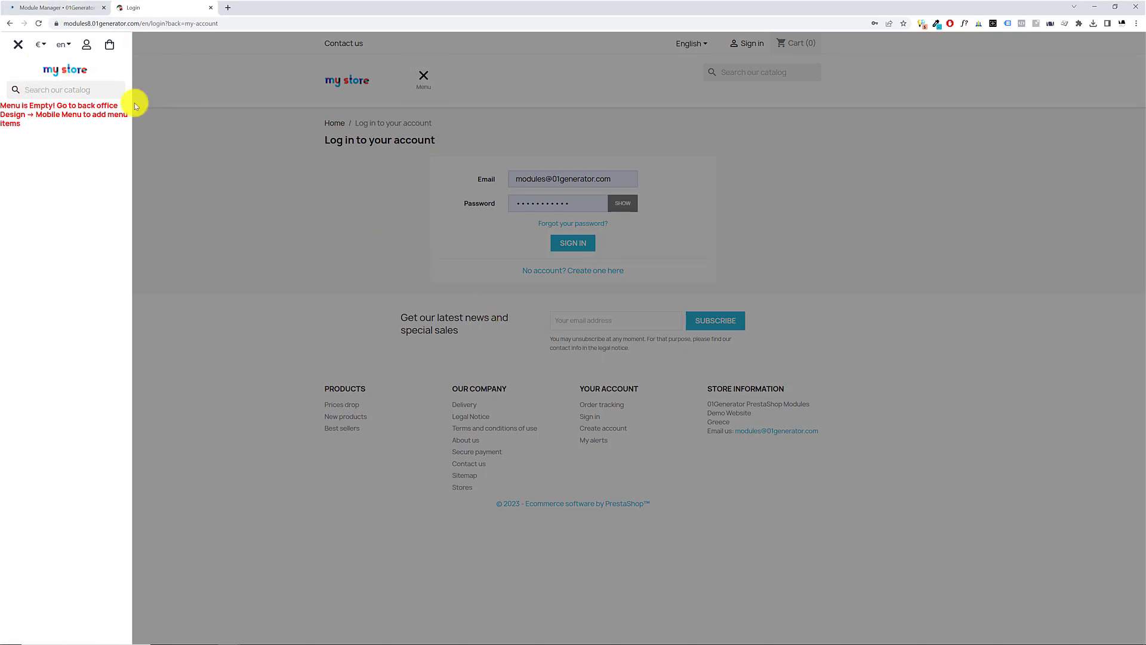
click(56, 7)
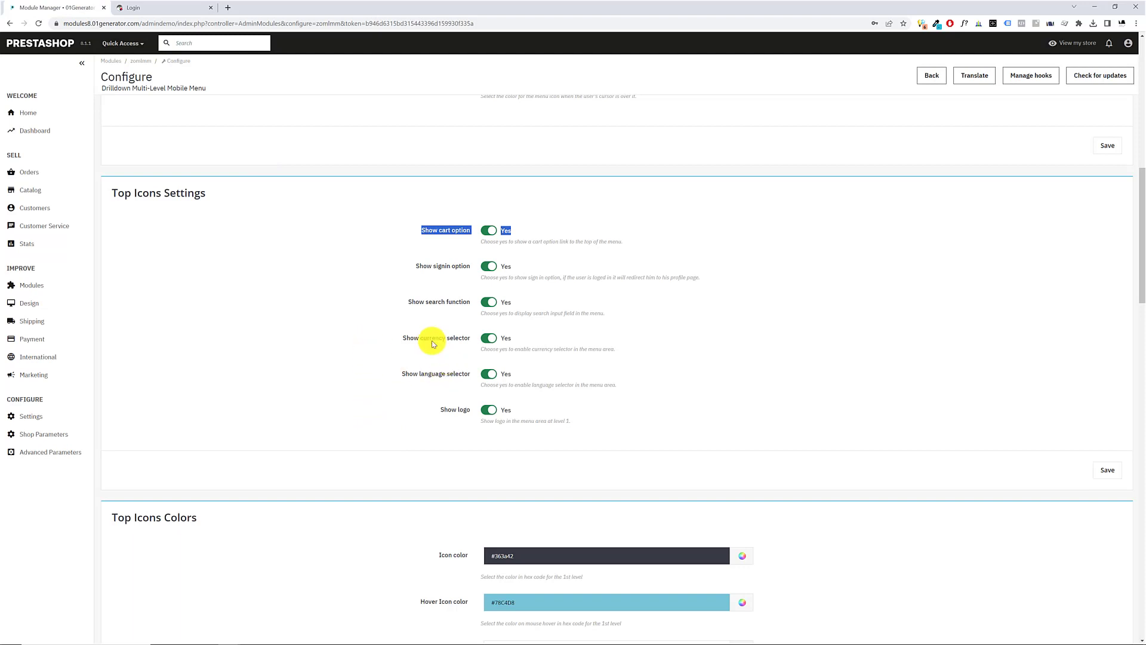
Turn off the cart, signin, search, currency selector, language selector and logo options in Top Icons Settings and save
drag(426, 267, 471, 272)
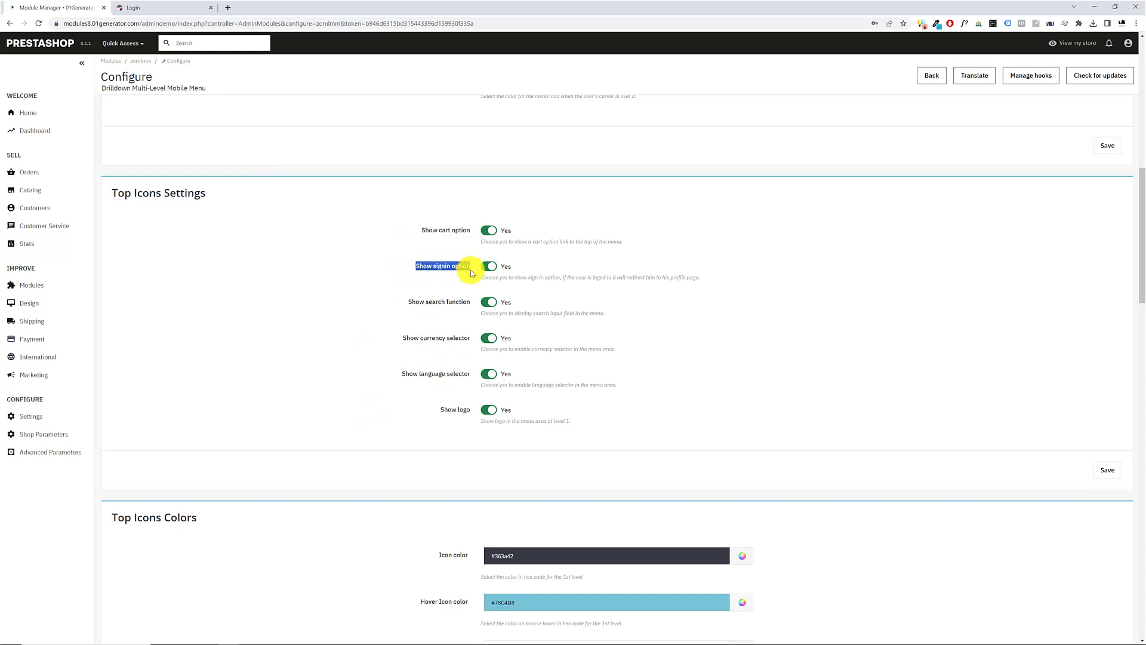
click(488, 230)
click(489, 267)
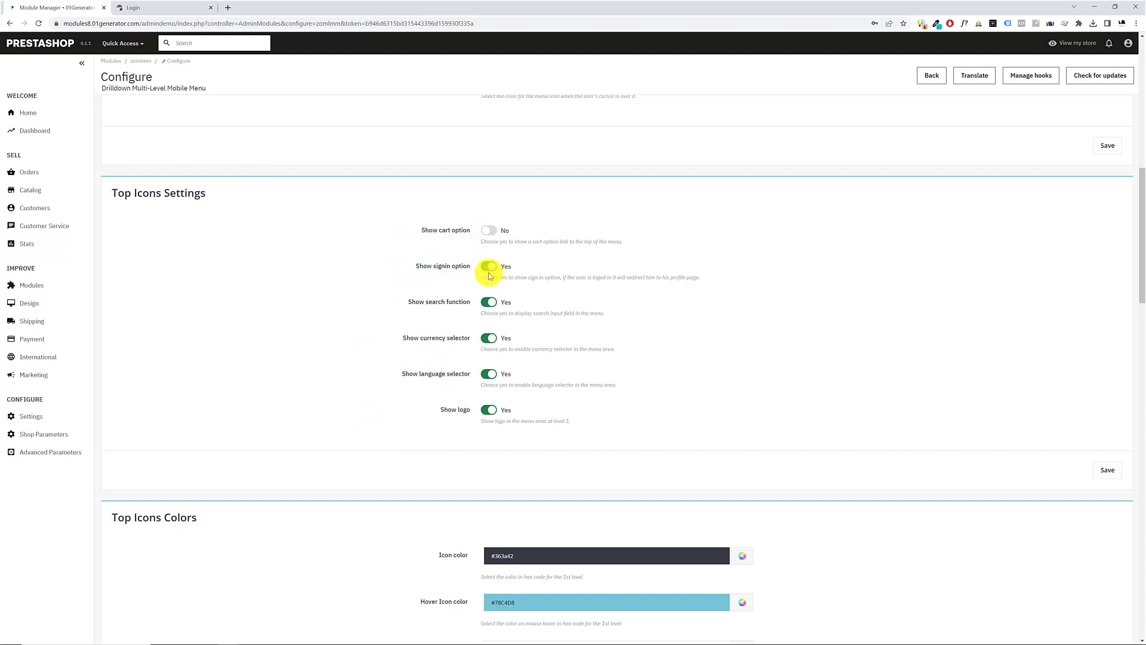
click(488, 302)
click(489, 338)
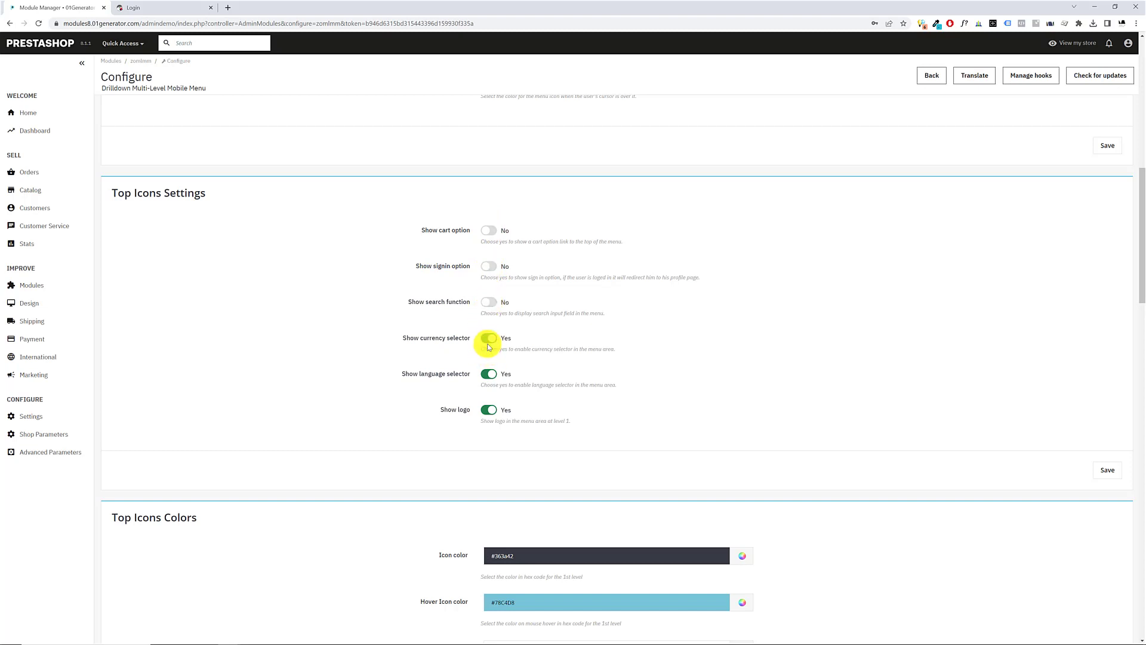
click(488, 374)
click(489, 409)
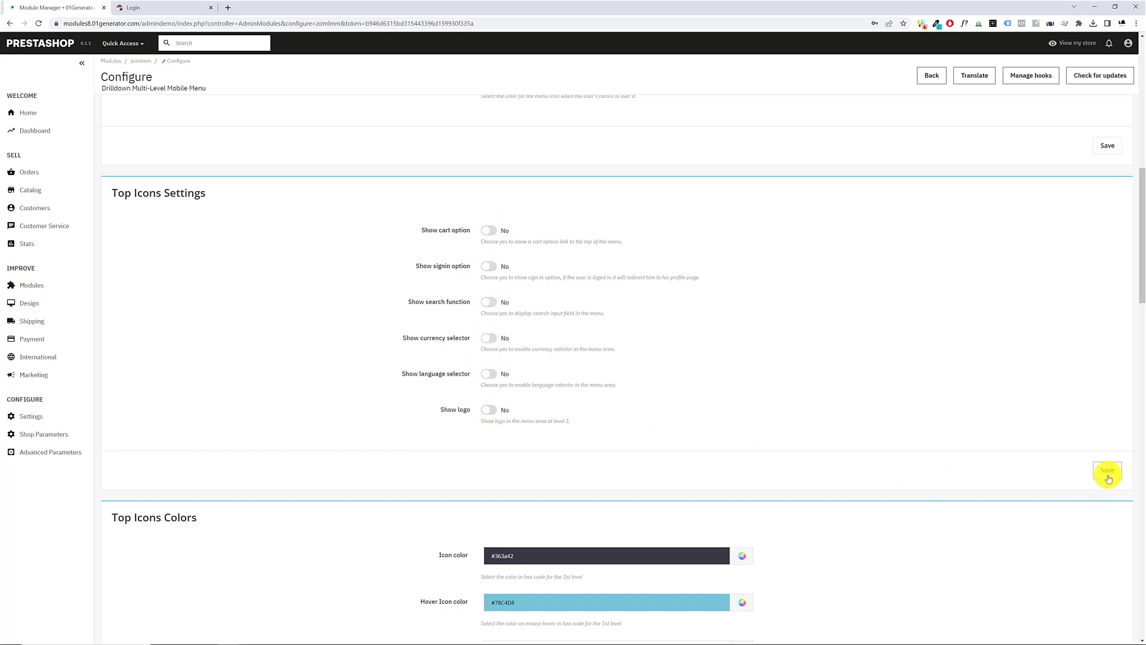
click(1107, 470)
Reload the storefront and open and close its burger menu repeatedly to check the area above the menu items
click(151, 5)
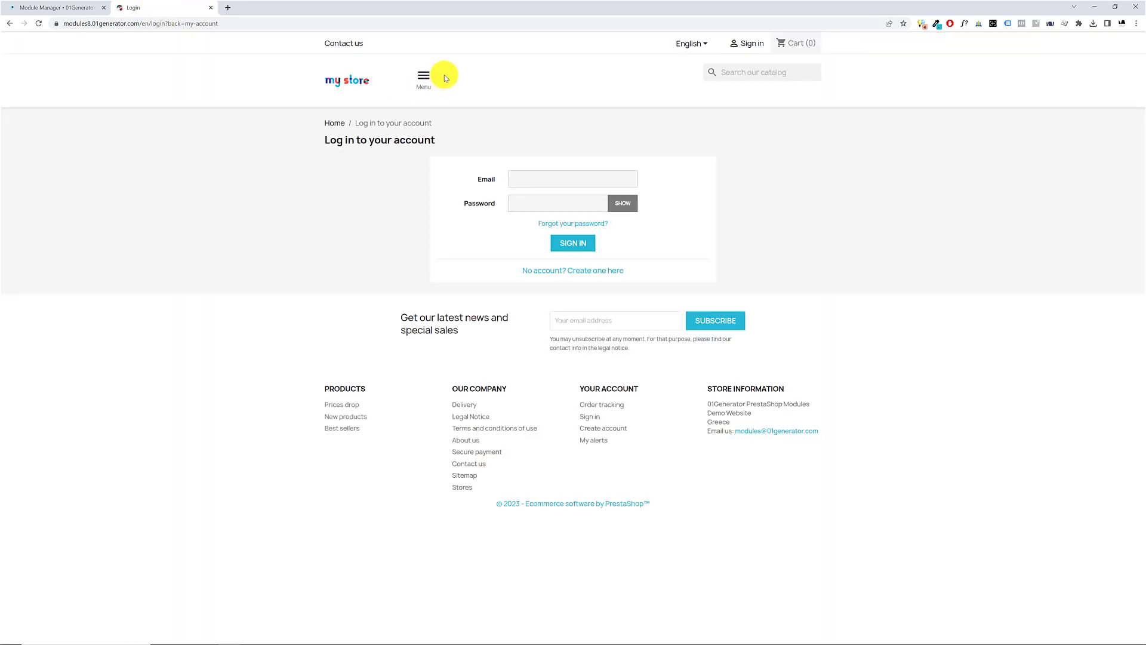
click(429, 77)
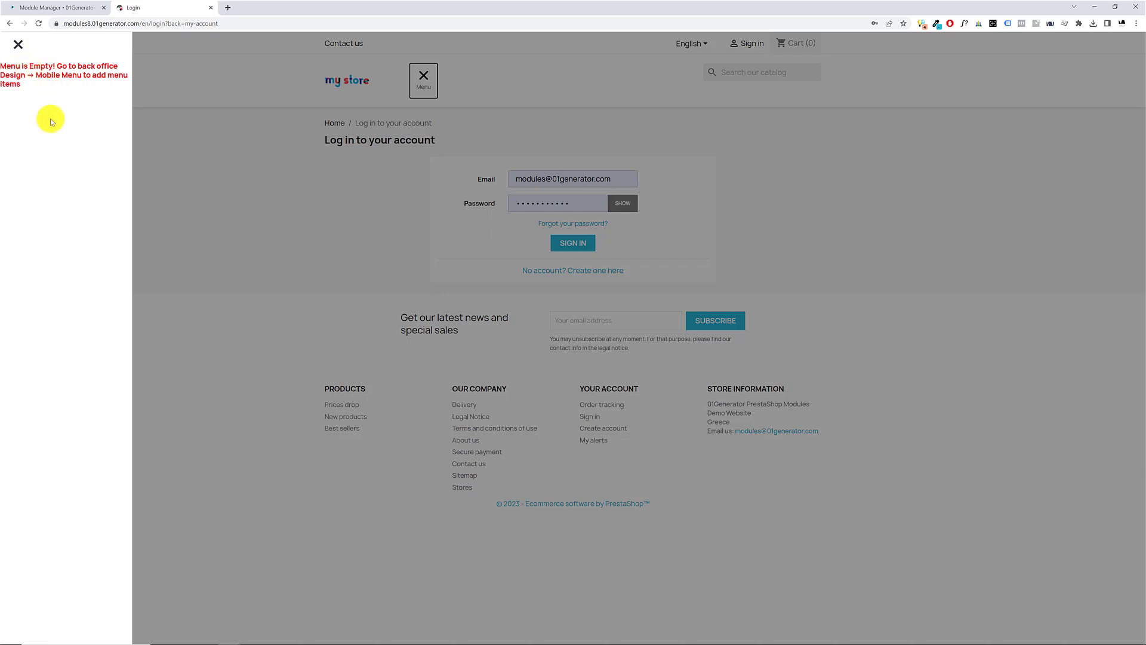
click(18, 44)
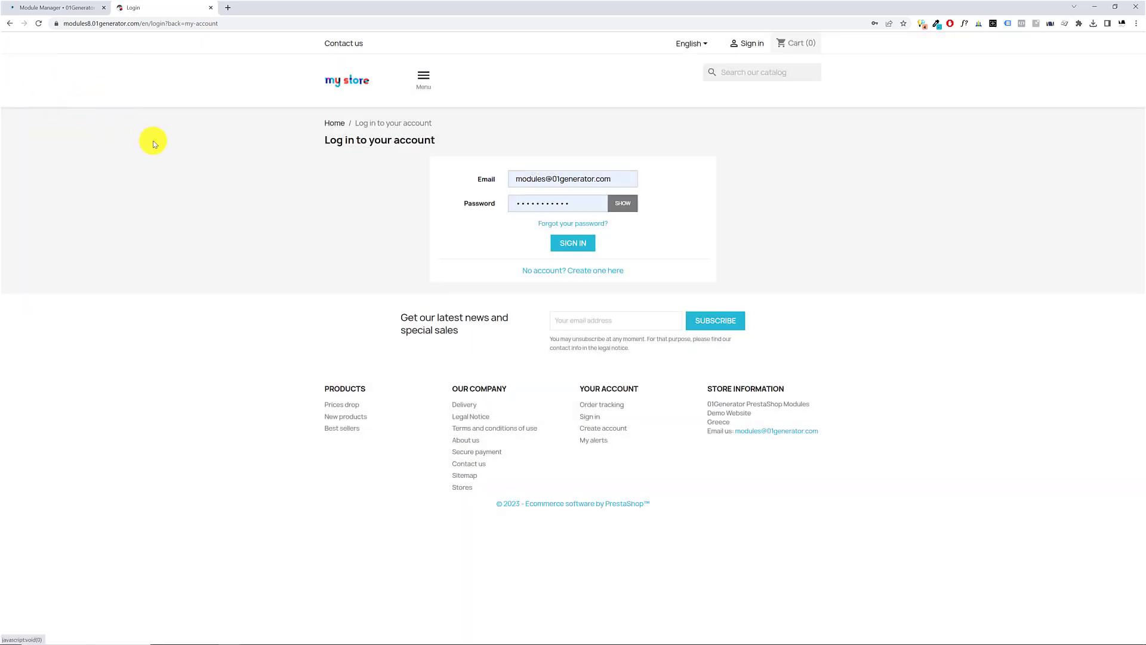
click(427, 81)
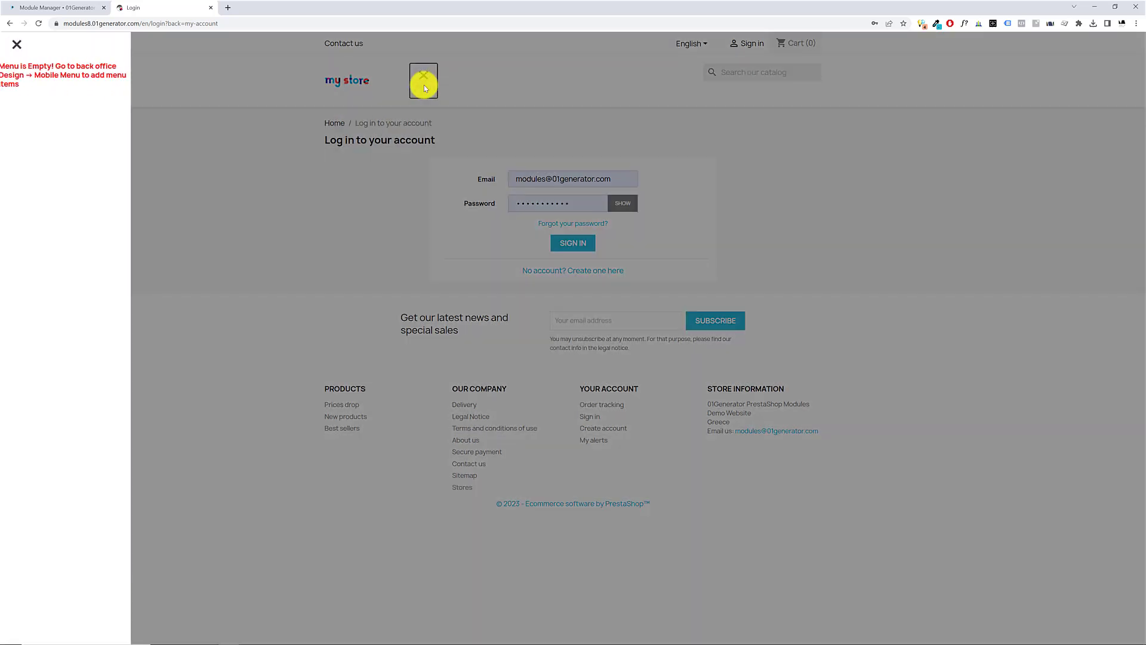
click(992, 165)
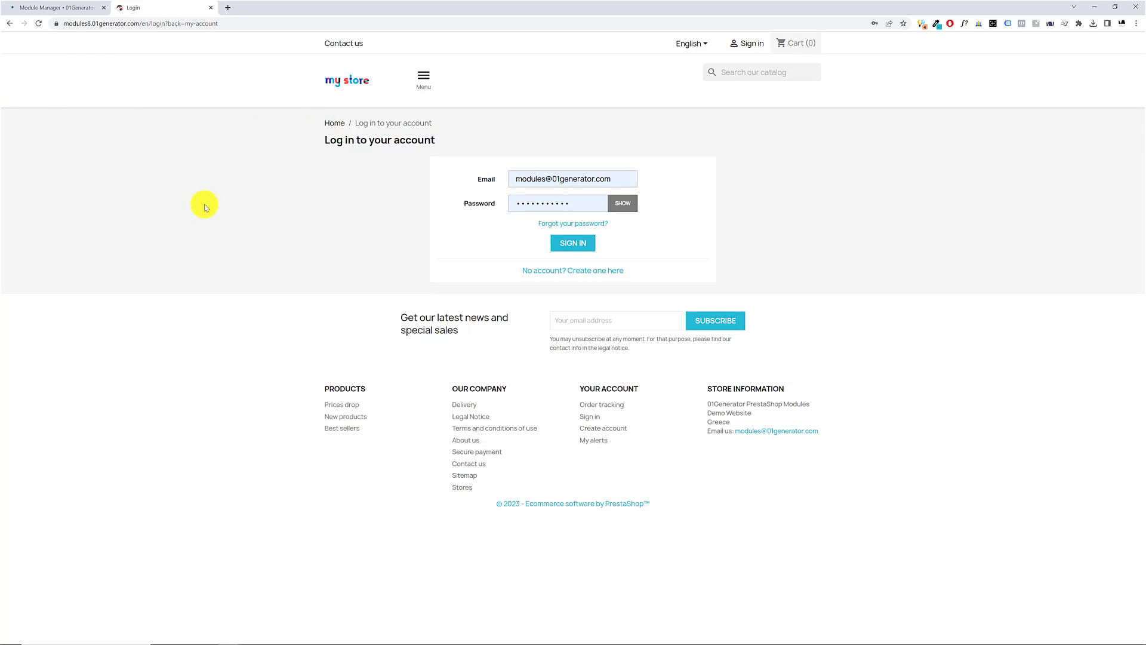
click(430, 82)
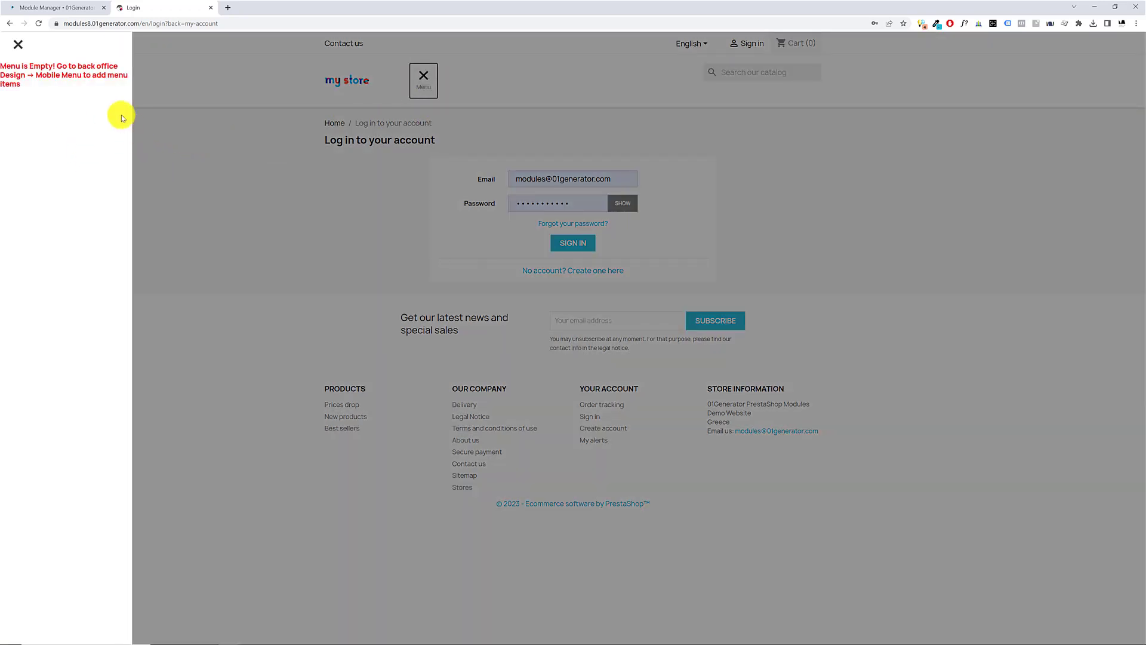
click(513, 358)
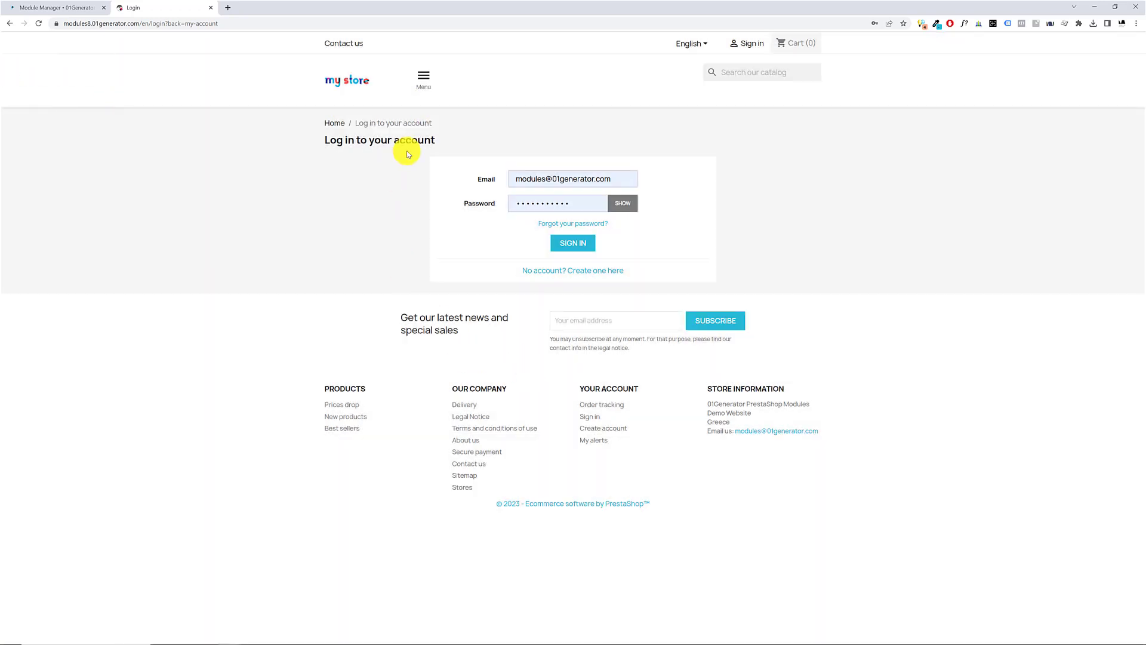
click(425, 79)
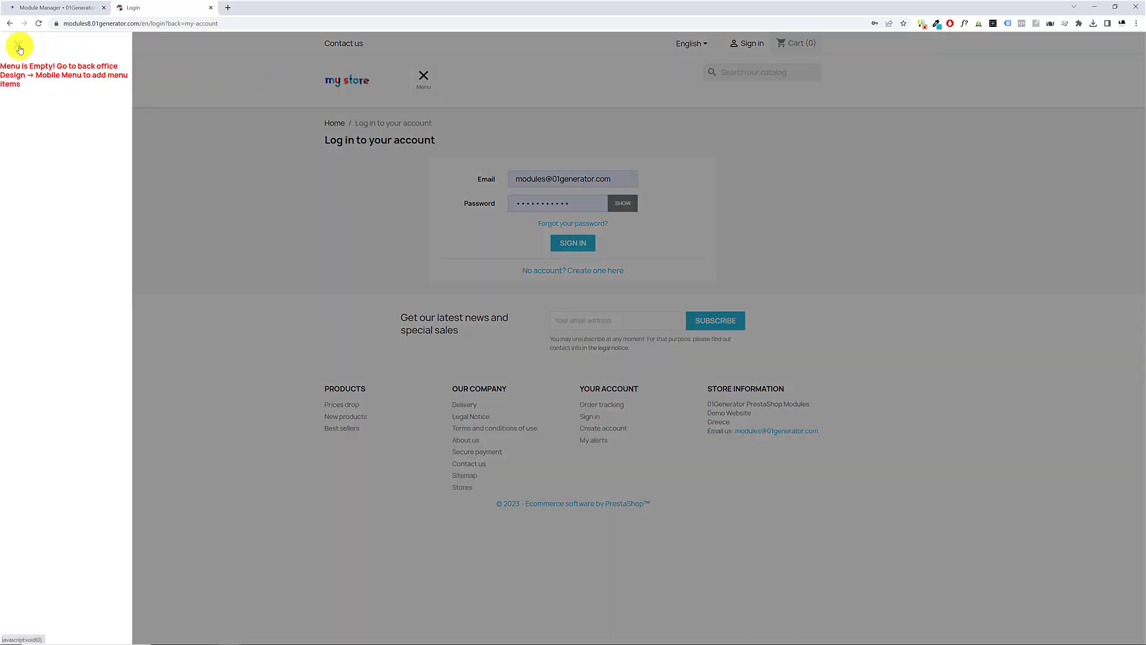
click(20, 48)
Turn on the cart, signin, search and language selector options in the module's Top Icons Settings and save
click(50, 7)
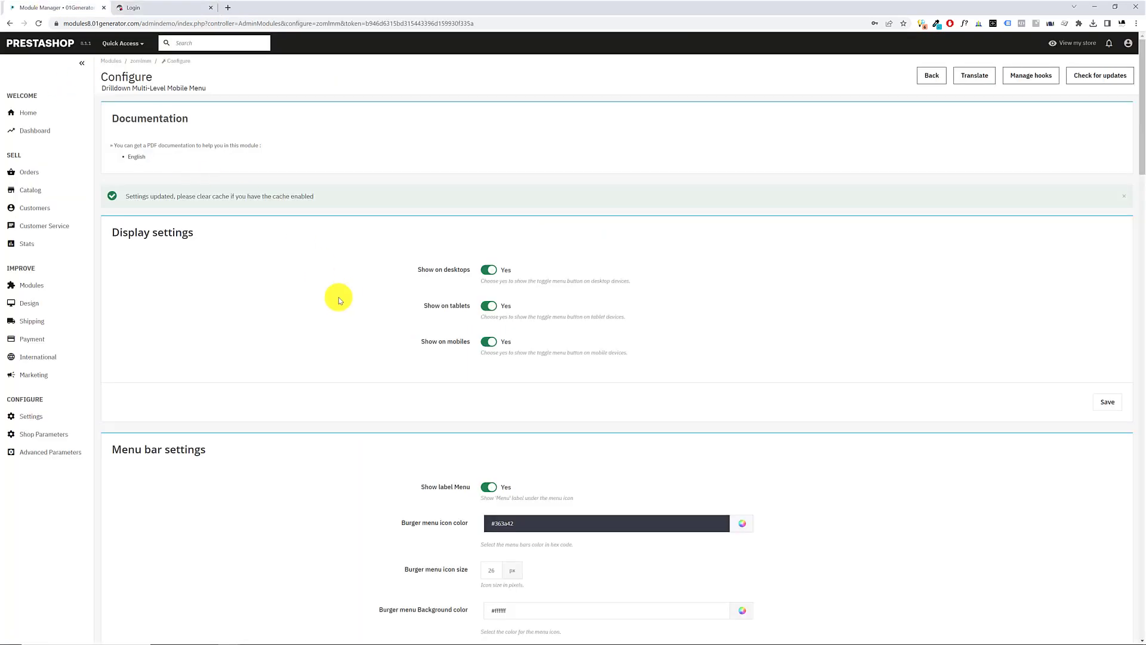
scroll(302, 296, down, 10)
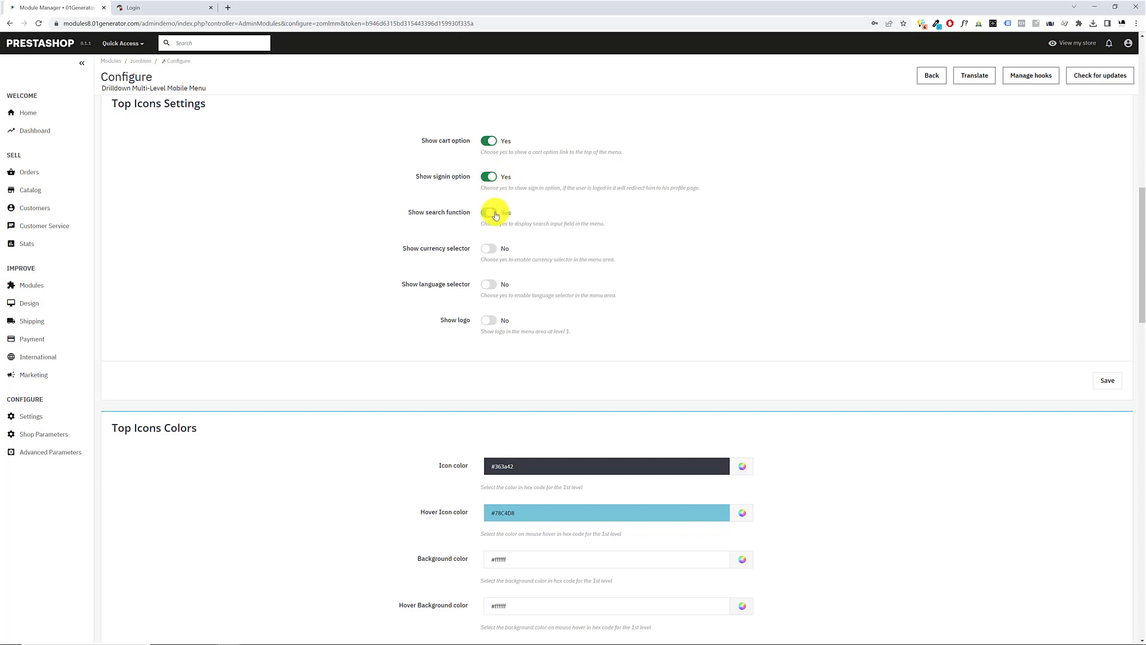
click(488, 285)
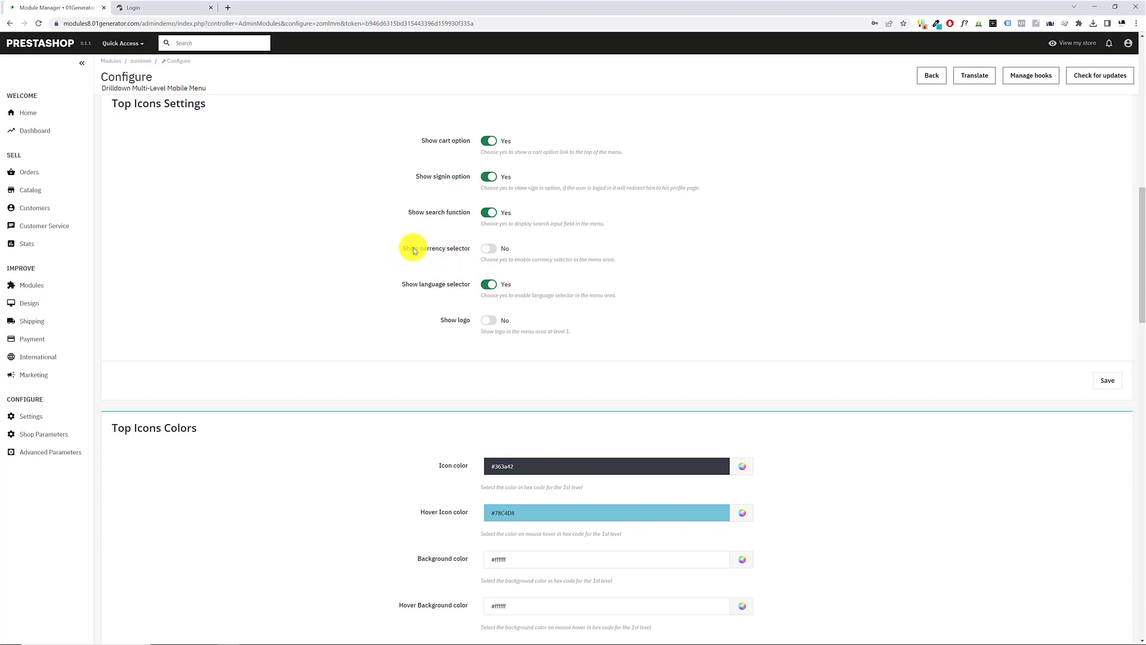
drag(401, 248, 460, 249)
drag(438, 320, 464, 322)
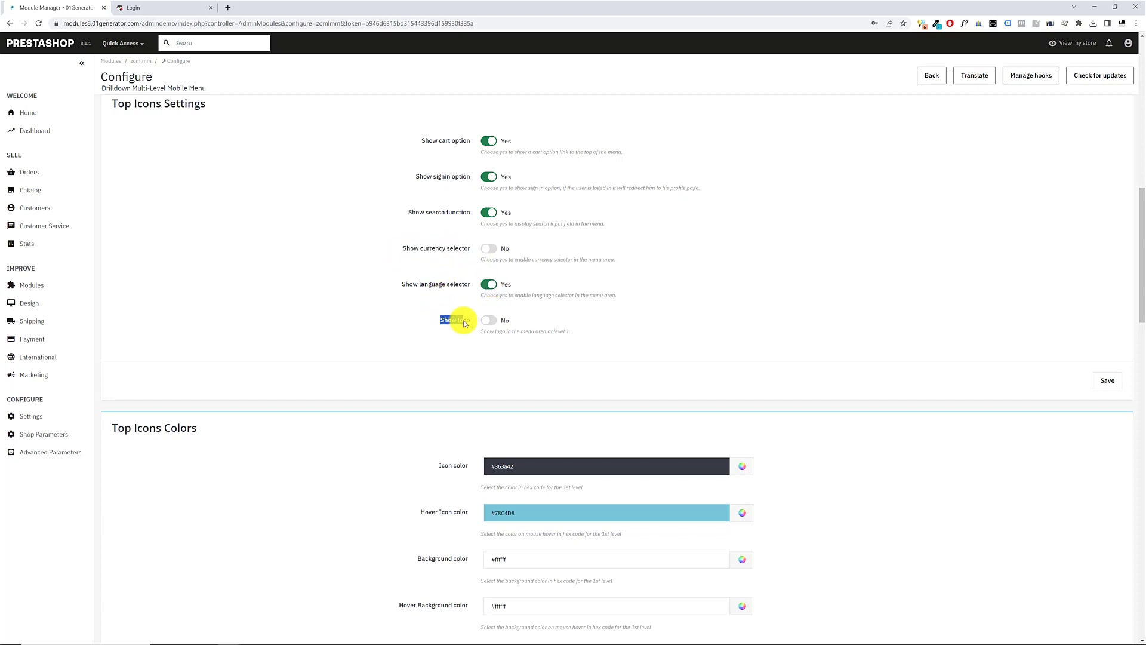
click(170, 13)
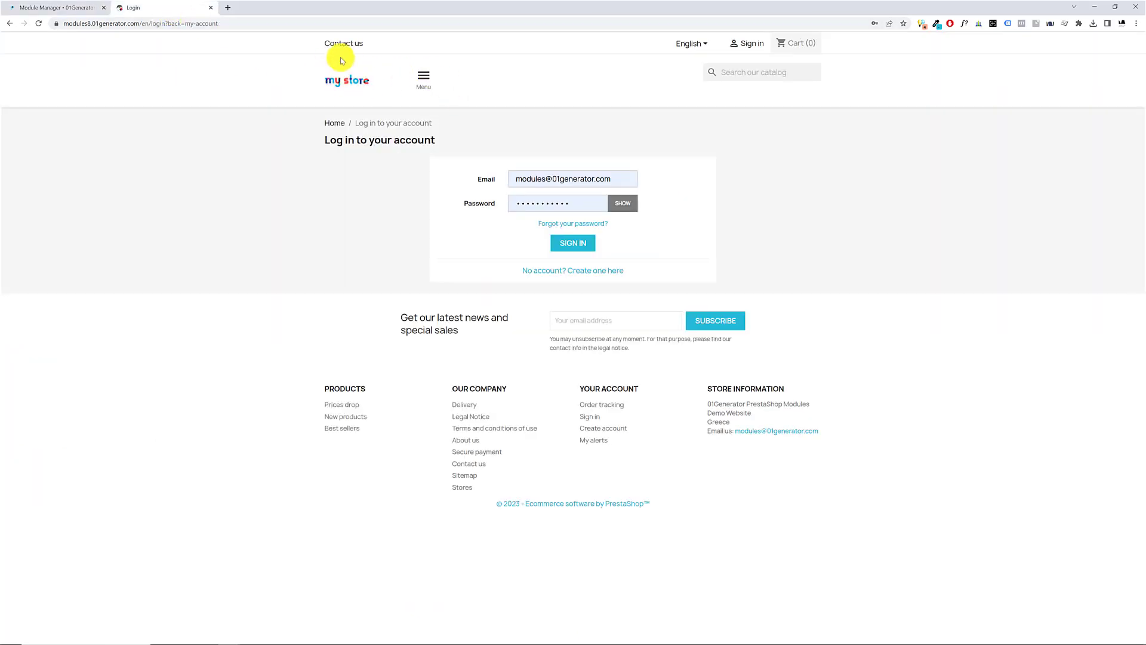
click(45, 10)
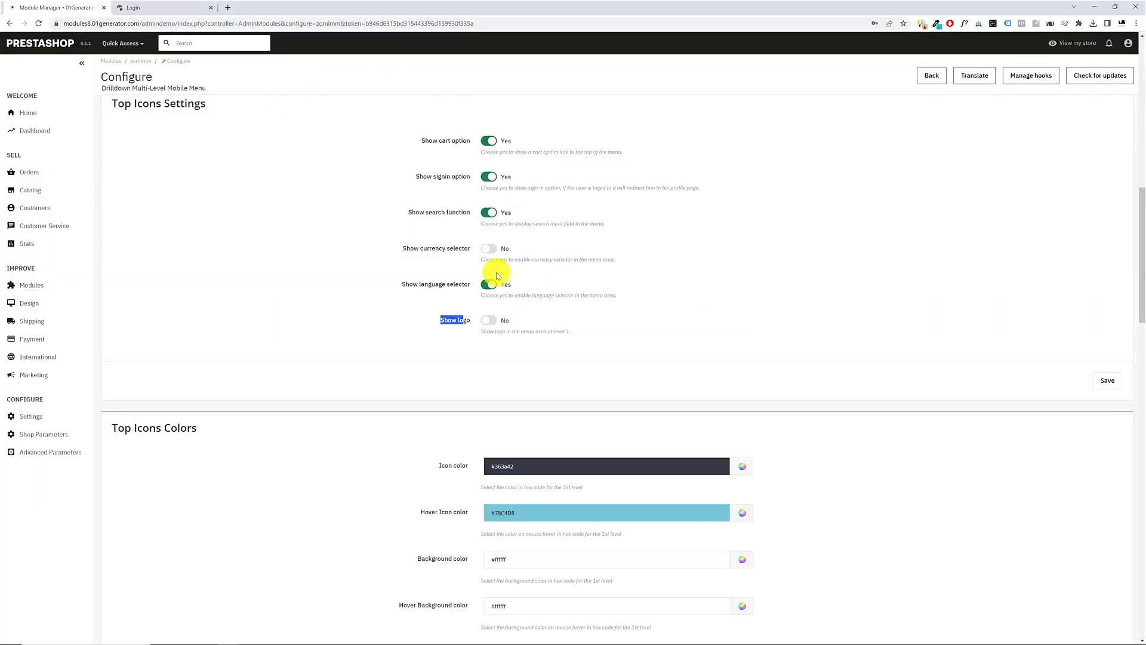
click(1105, 381)
Reload the storefront and check which top icons its burger menu shows, closing the menu again
scroll(684, 369, down, 12)
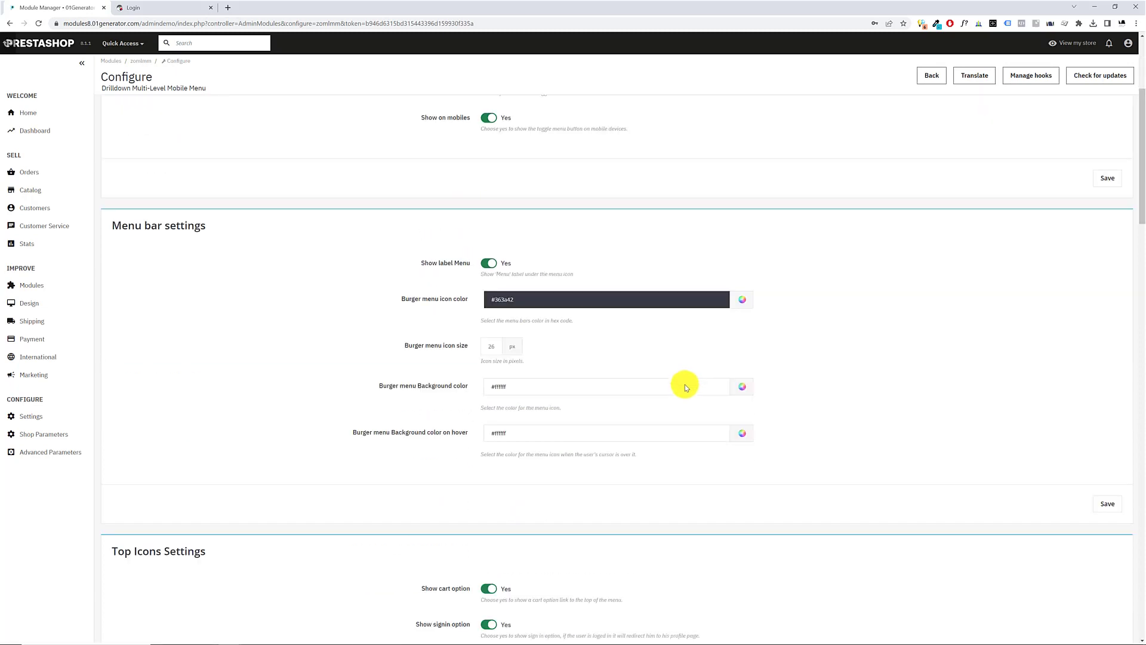
click(118, 8)
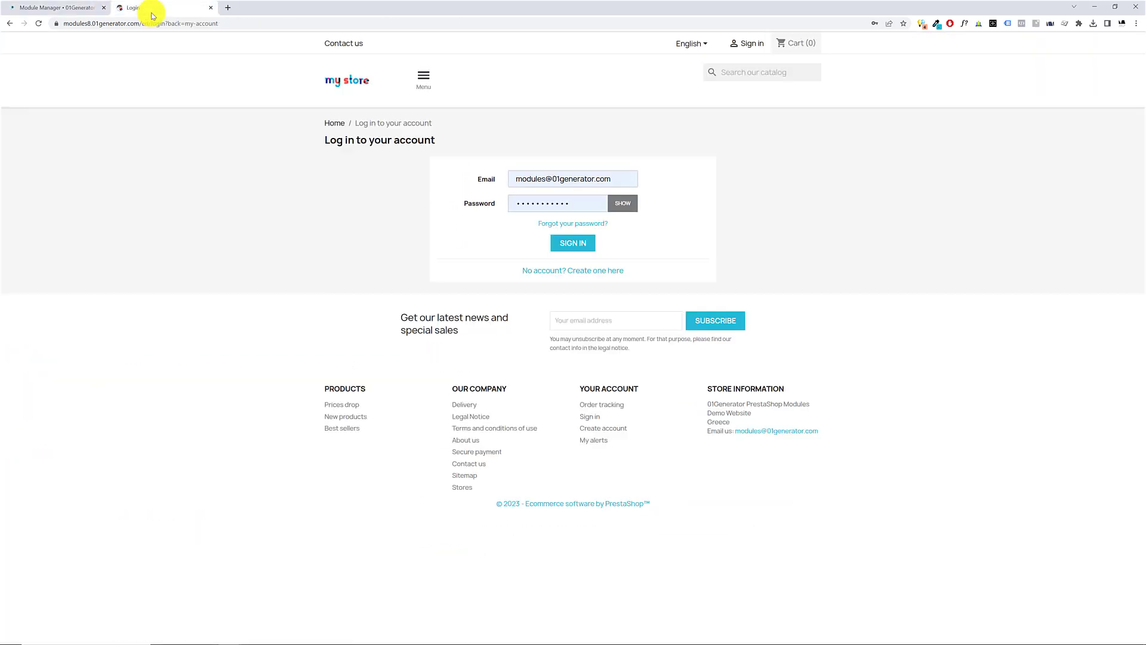
key(F5)
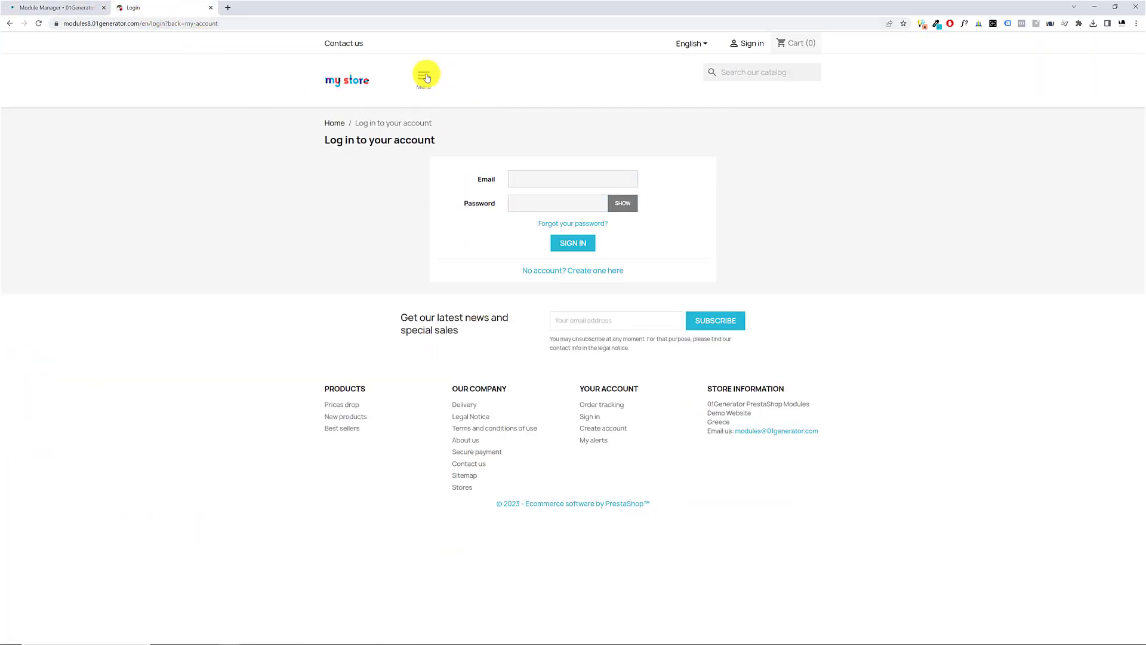
click(423, 77)
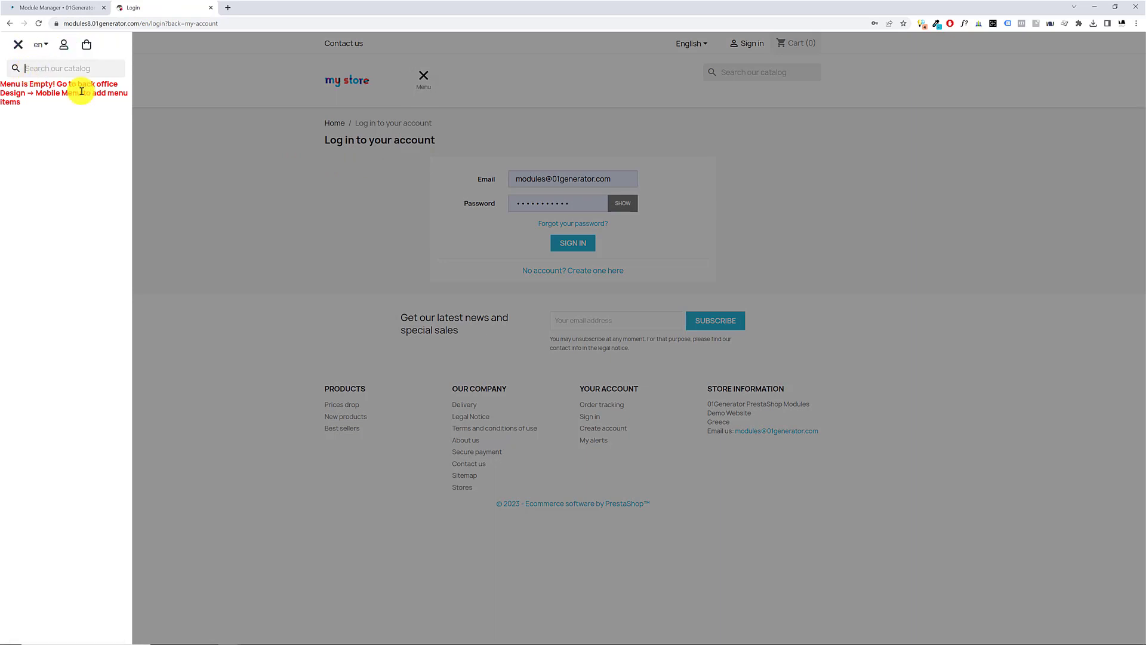
click(229, 174)
Review the Top Icons Colors settings and compare them with the top icons in the storefront's burger menu
click(77, 8)
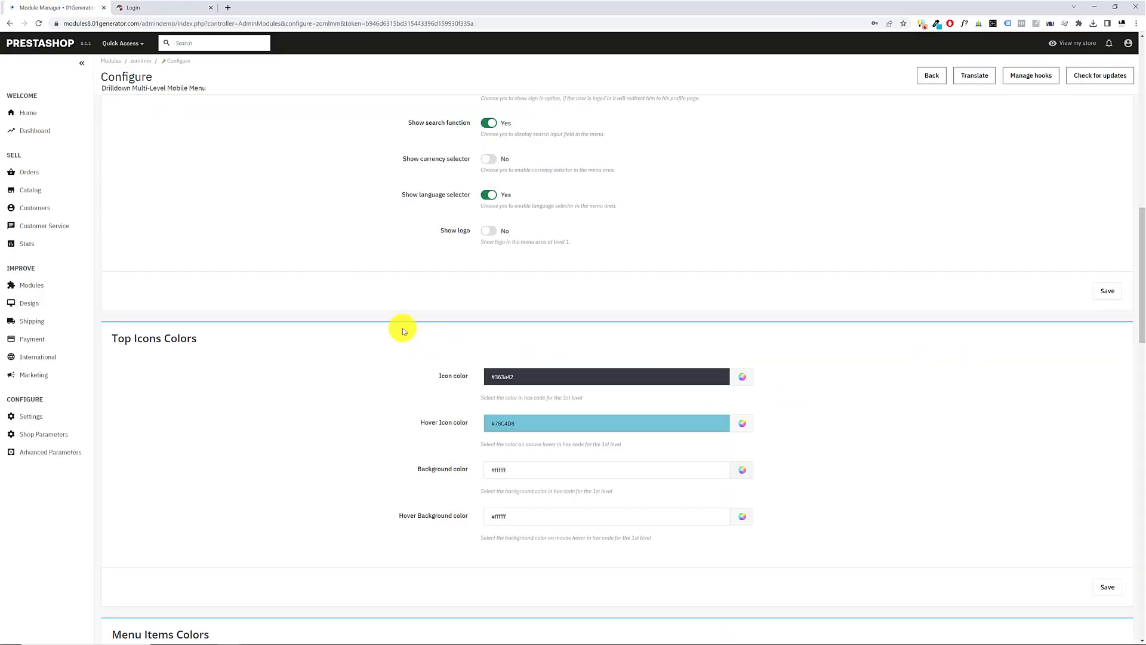
scroll(402, 327, down, 3)
scroll(324, 285, up, 1)
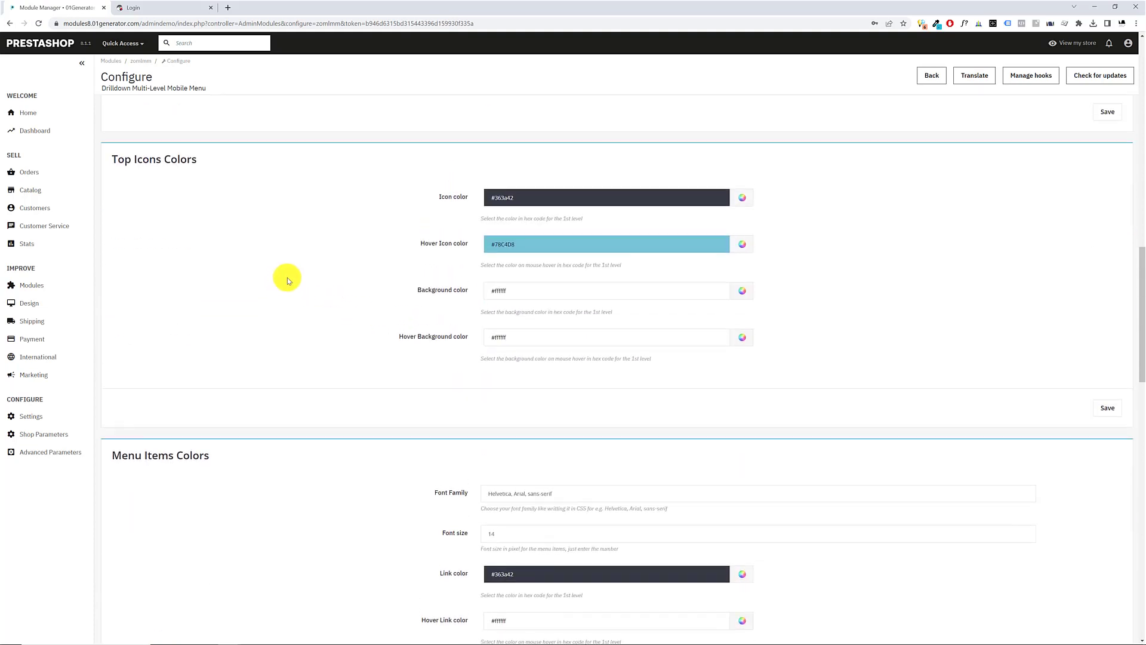
click(129, 8)
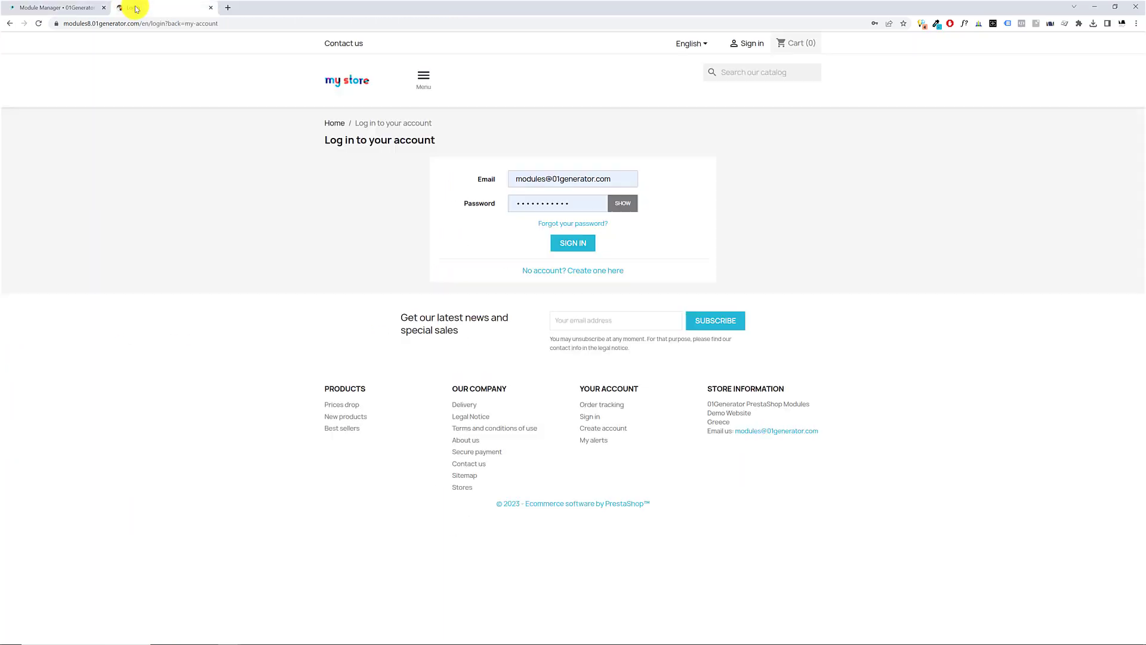
click(422, 80)
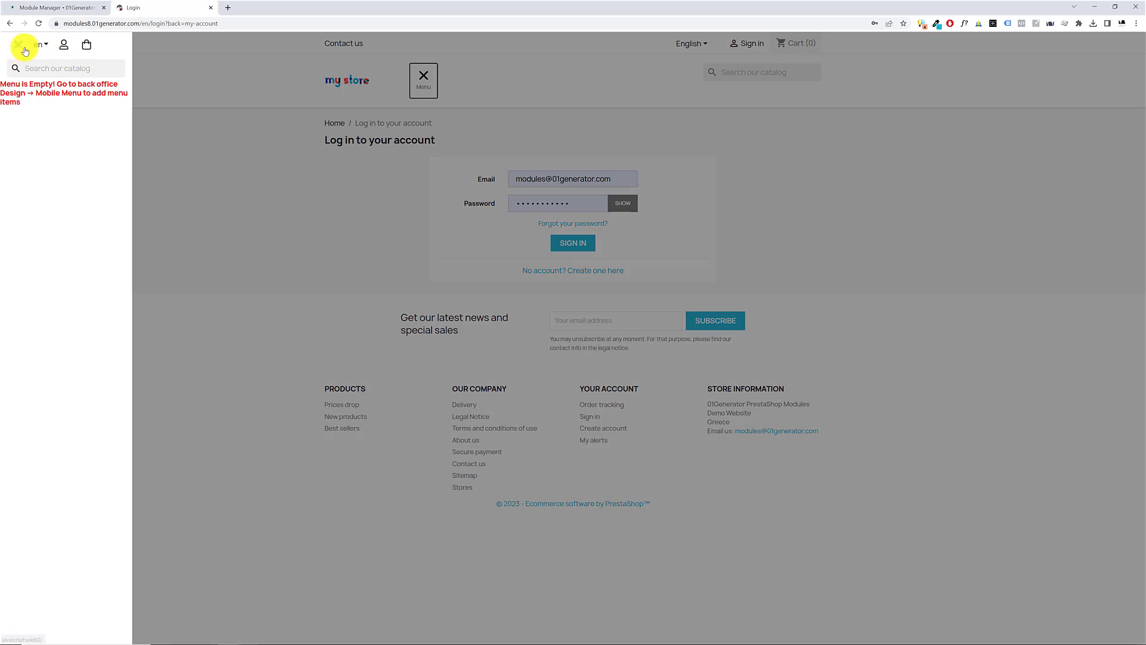
click(55, 7)
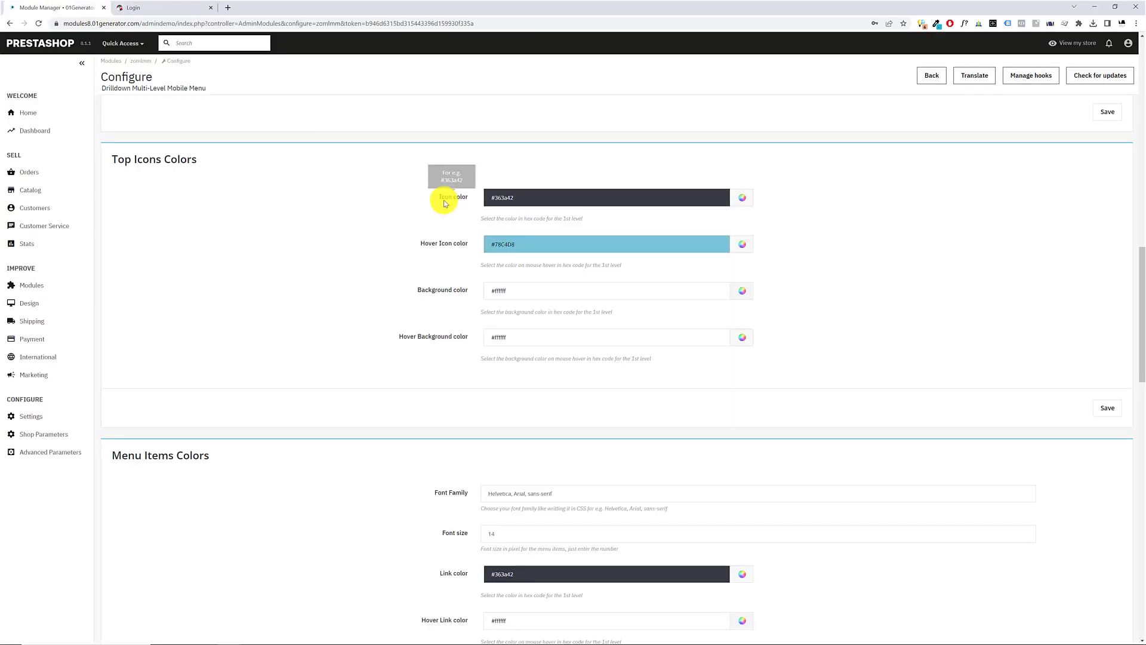
Set the Icon color in the Top Icons Colors settings to white, #ffffff
click(744, 201)
click(595, 198)
key(ctrl+a)
click(564, 199)
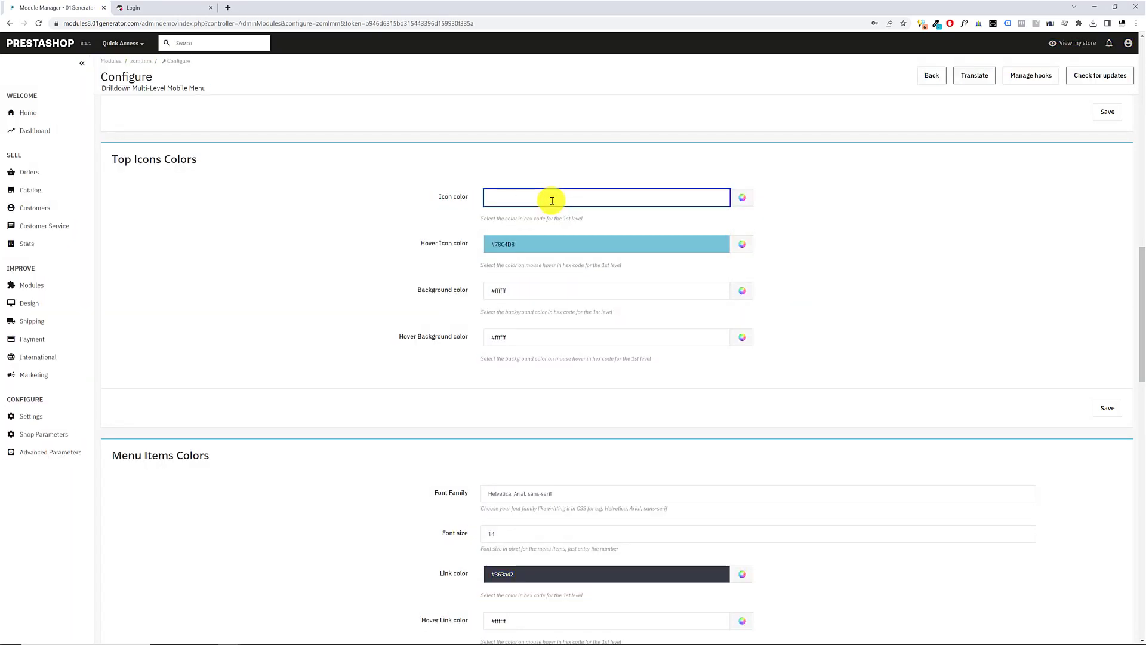
drag(542, 199, 389, 189)
click(745, 204)
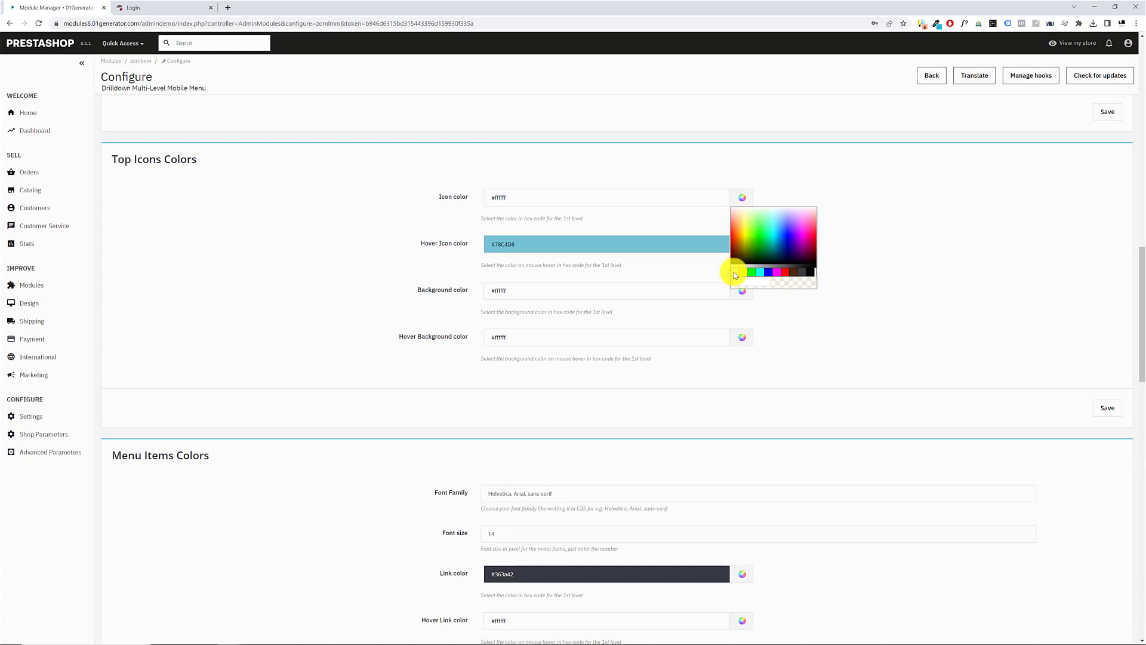
click(545, 247)
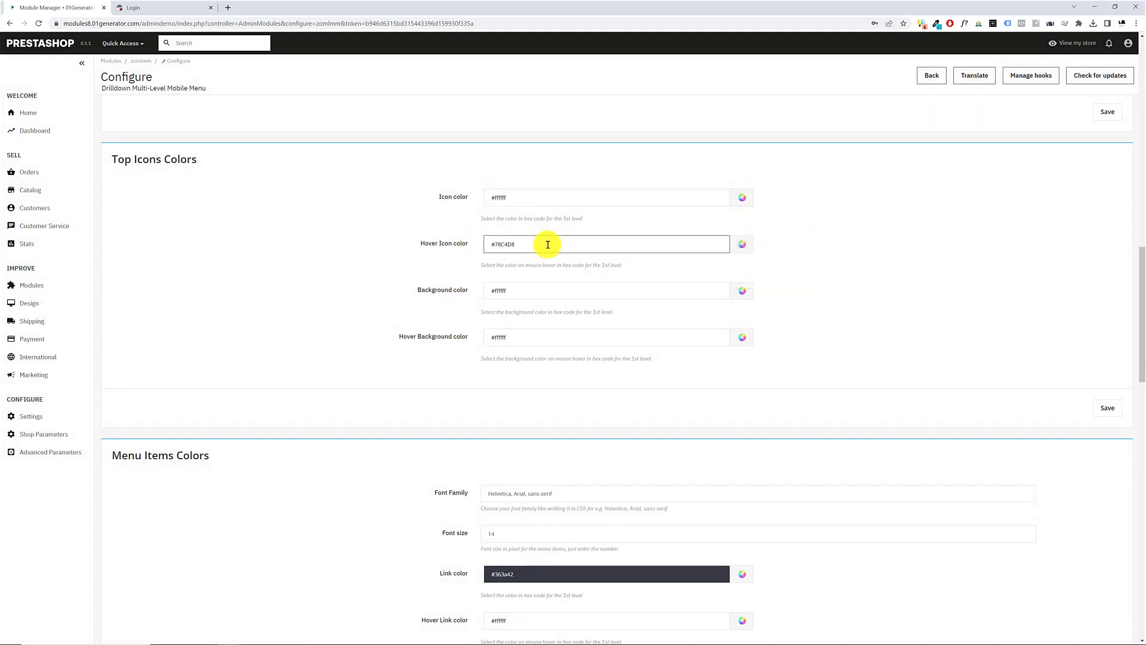
Pick the green #00c606 as the Hover Icon color of the top icons
click(744, 250)
drag(744, 252, 760, 289)
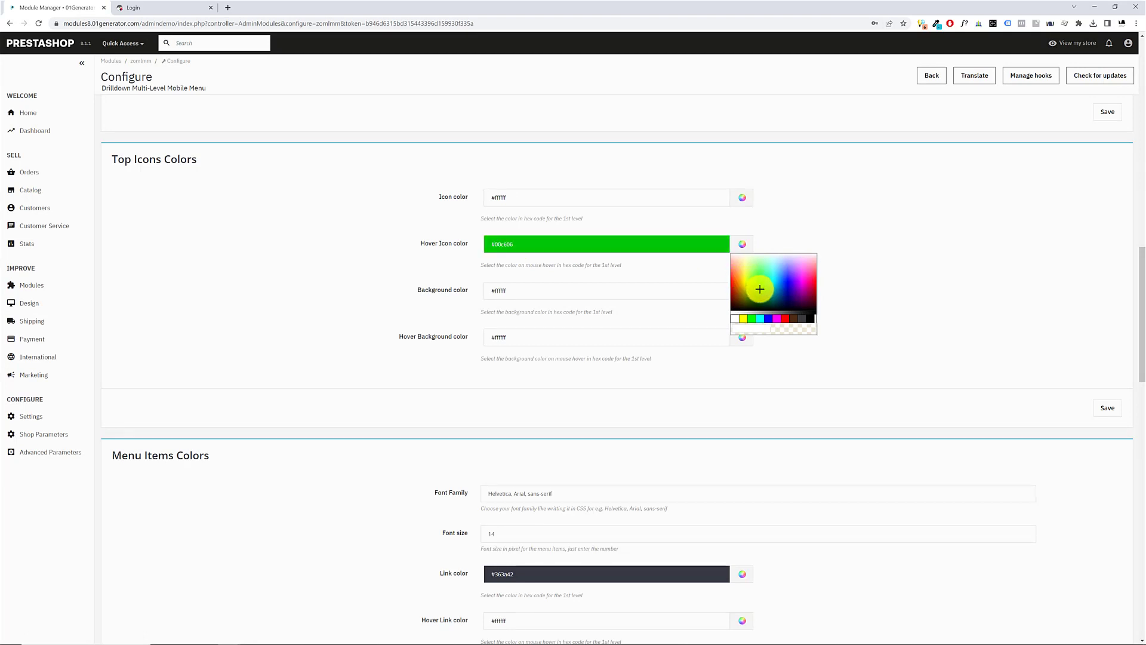
click(760, 289)
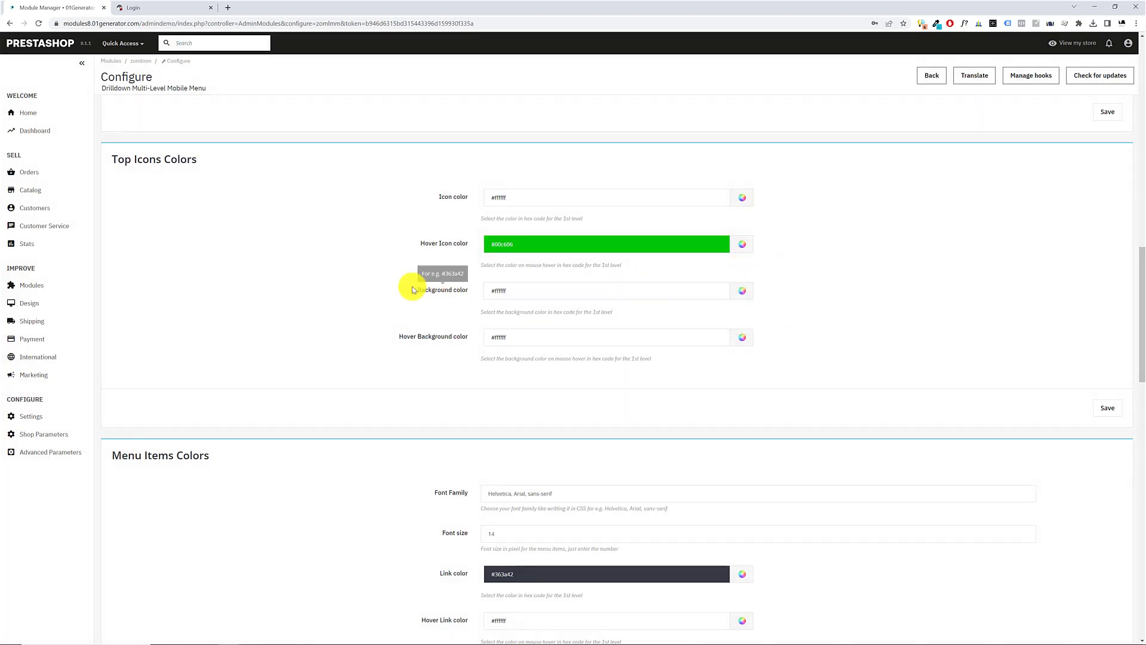
Set the top icons' Background color to #363a42 and save the Top Icons Colors settings
drag(411, 290, 563, 294)
click(584, 296)
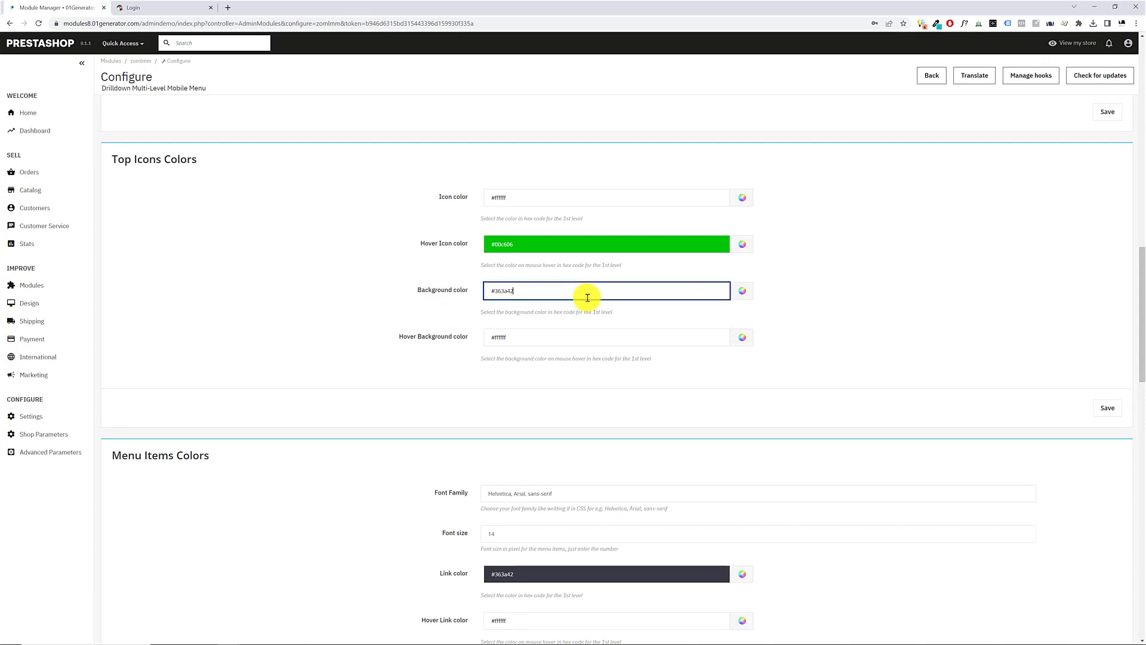
click(401, 308)
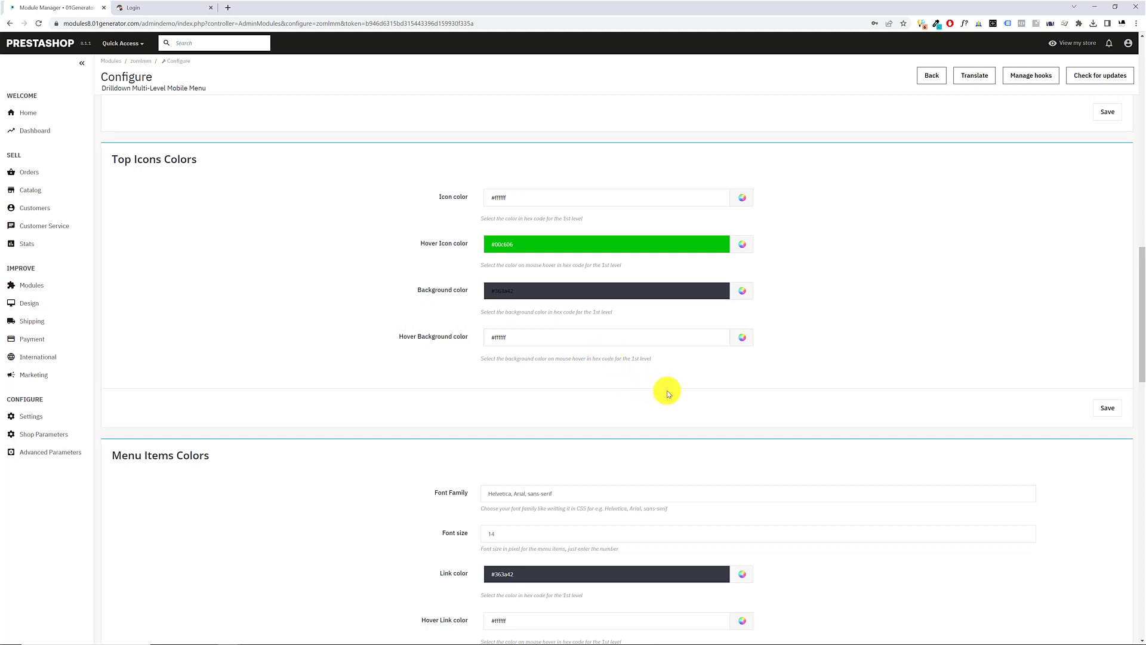
click(1107, 409)
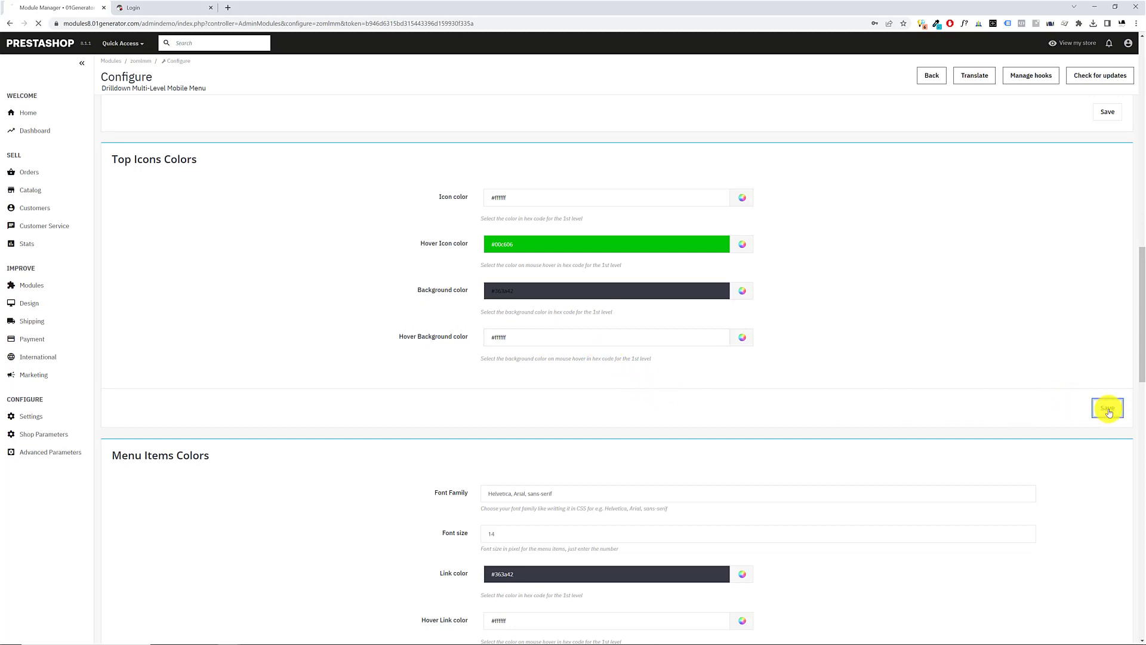
Reload the storefront and open its burger menu to check the colors of the top icons
click(175, 6)
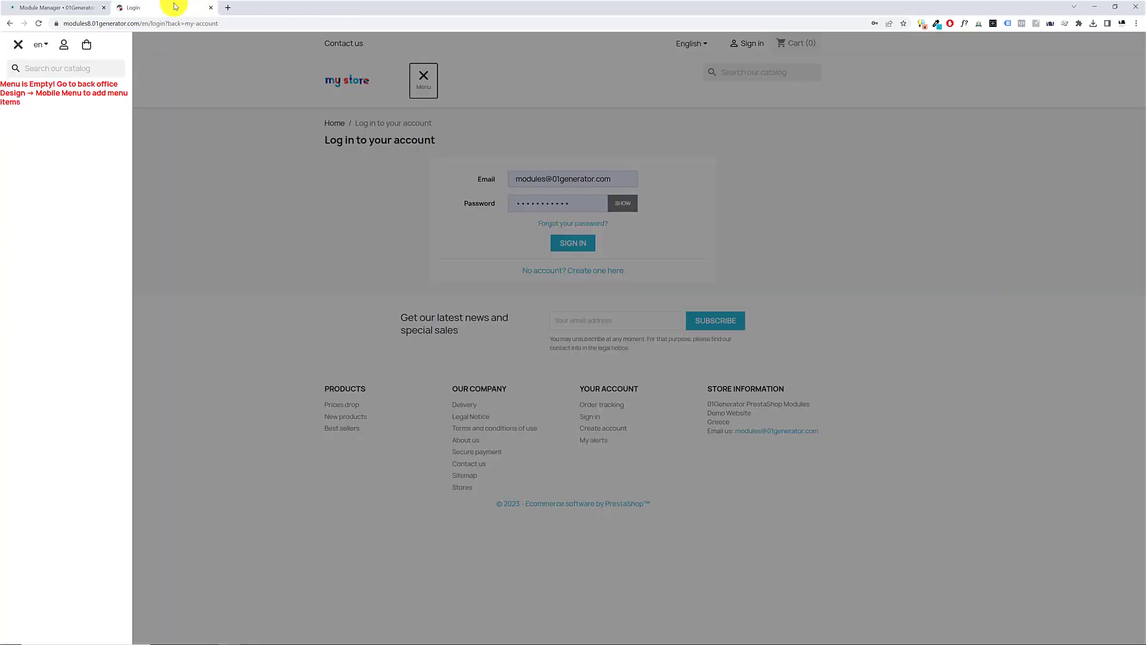
key(F5)
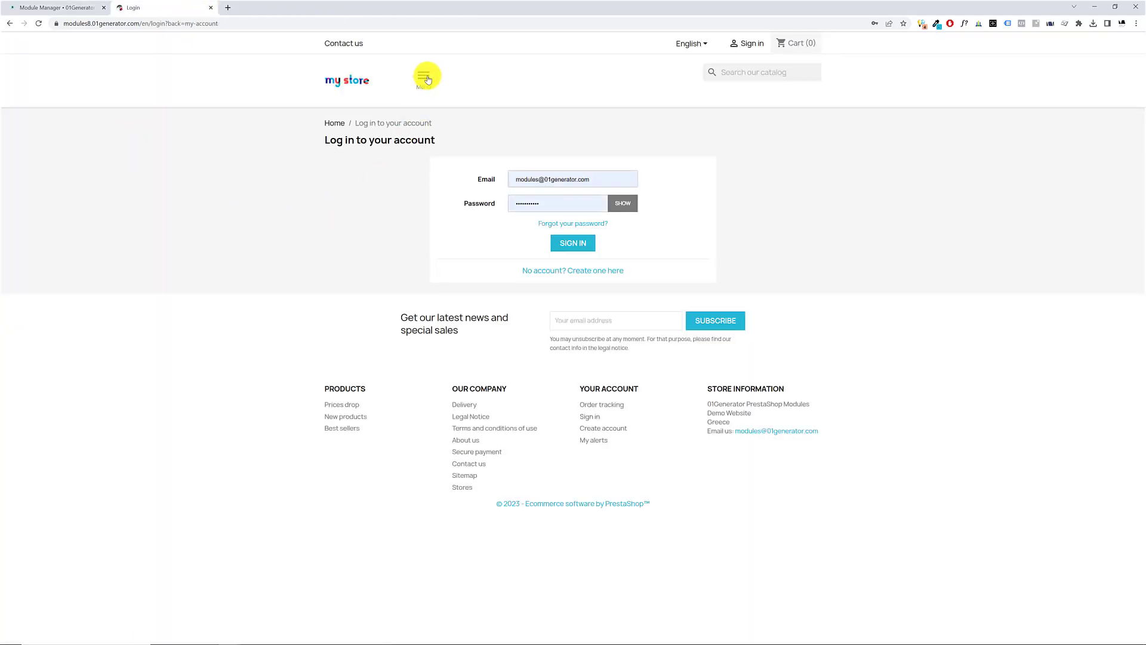
click(426, 76)
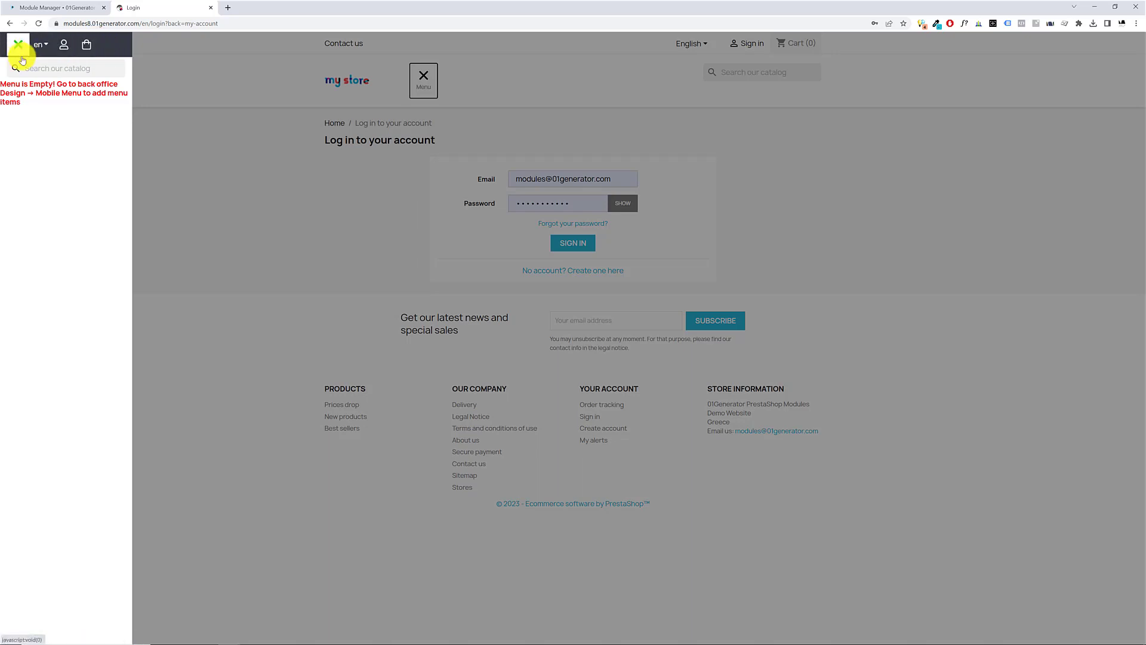
Return to the module configuration and review the Top Icons Colors and Menu Items Colors settings, including the font family
click(54, 8)
scroll(326, 292, down, 6)
scroll(327, 291, down, 5)
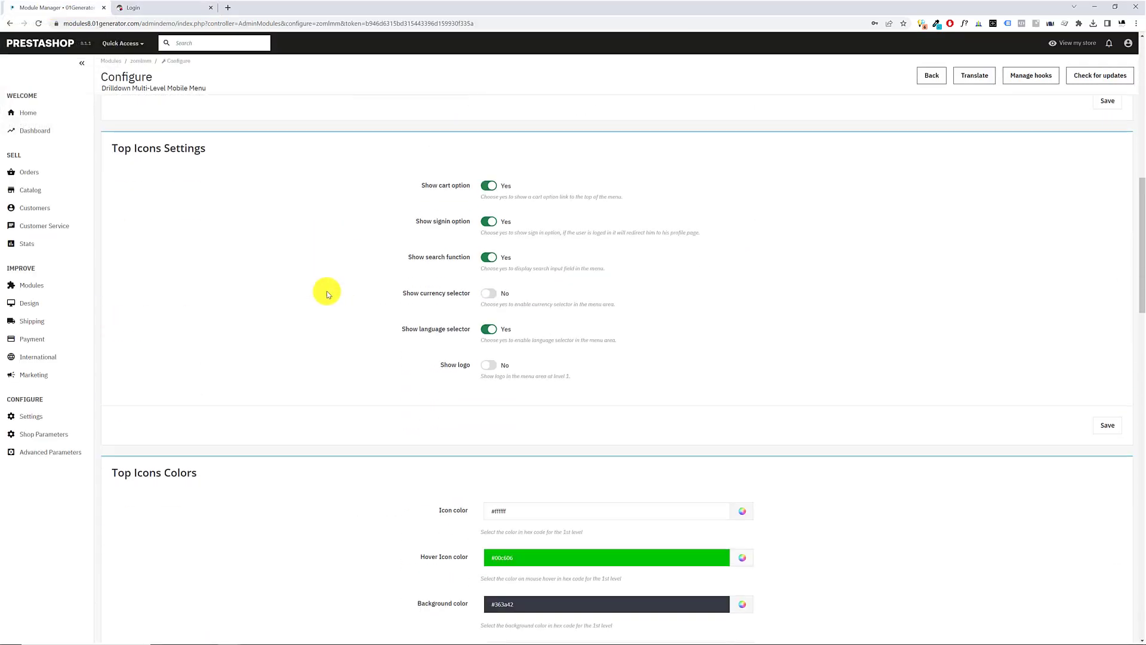
scroll(360, 271, down, 6)
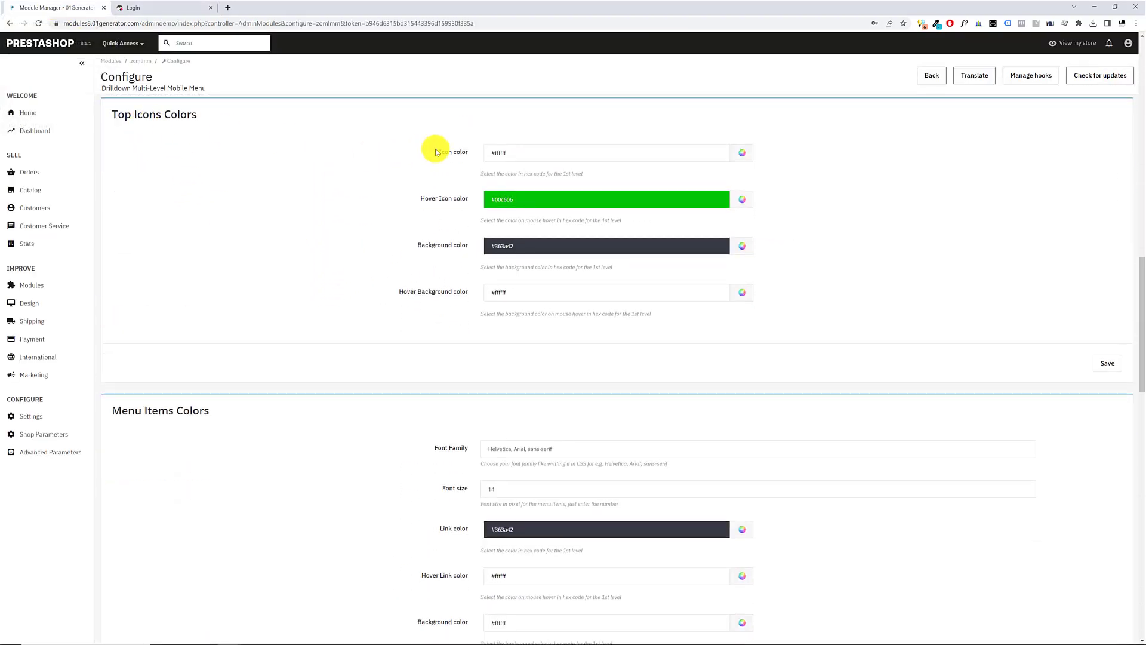
drag(436, 150, 471, 149)
drag(396, 194, 473, 201)
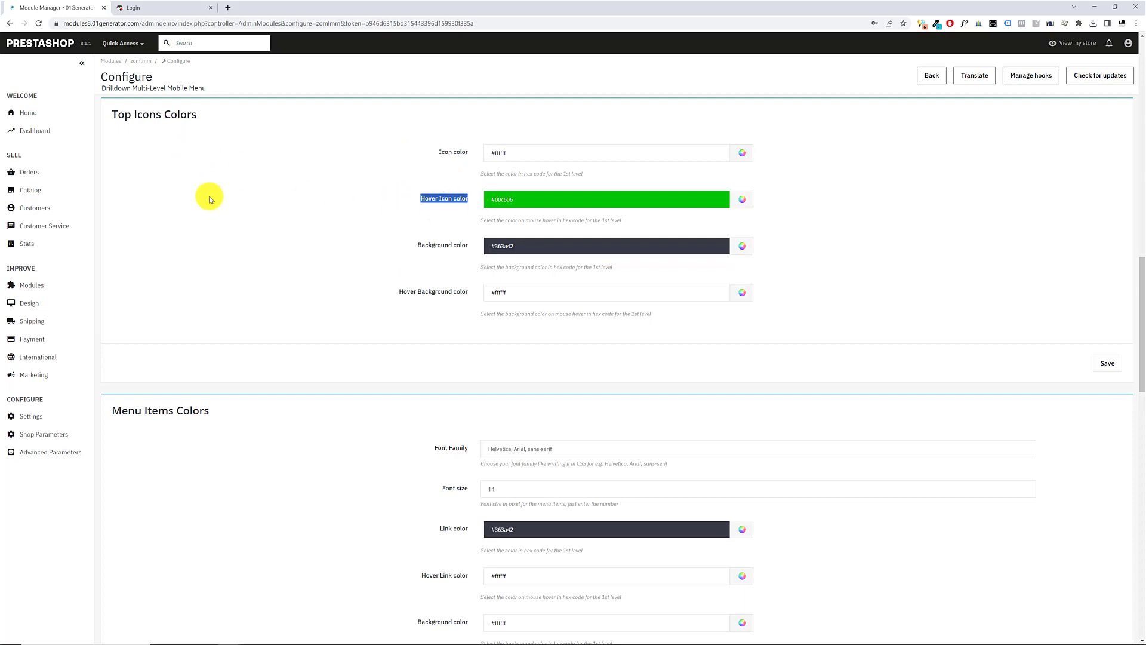
scroll(217, 409, down, 3)
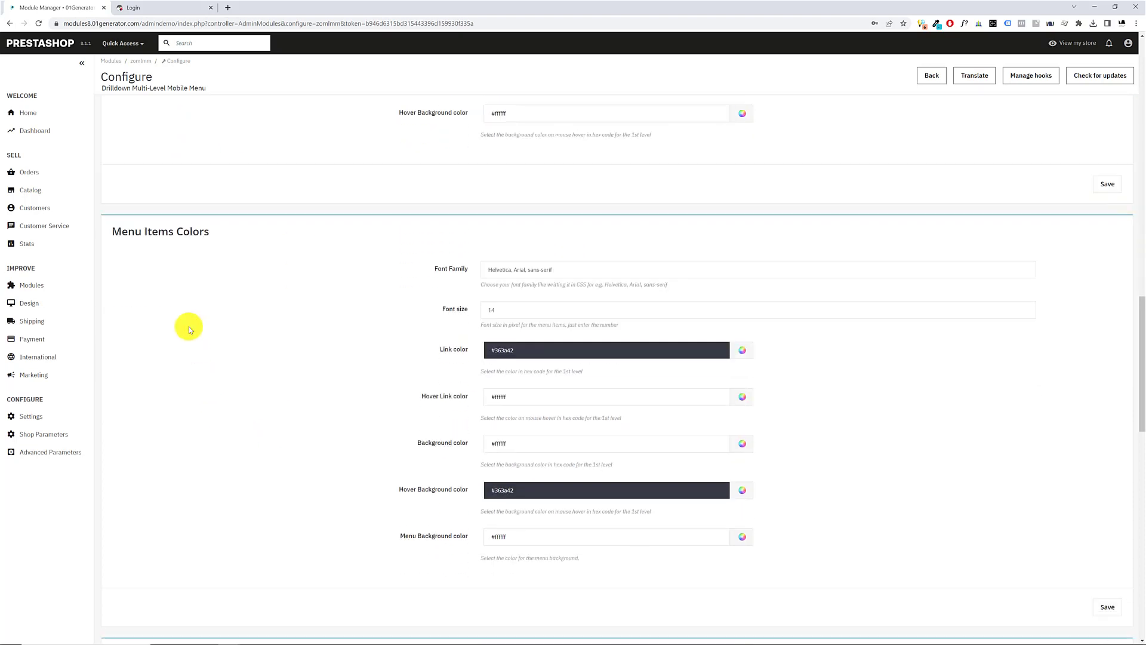
drag(128, 232, 260, 260)
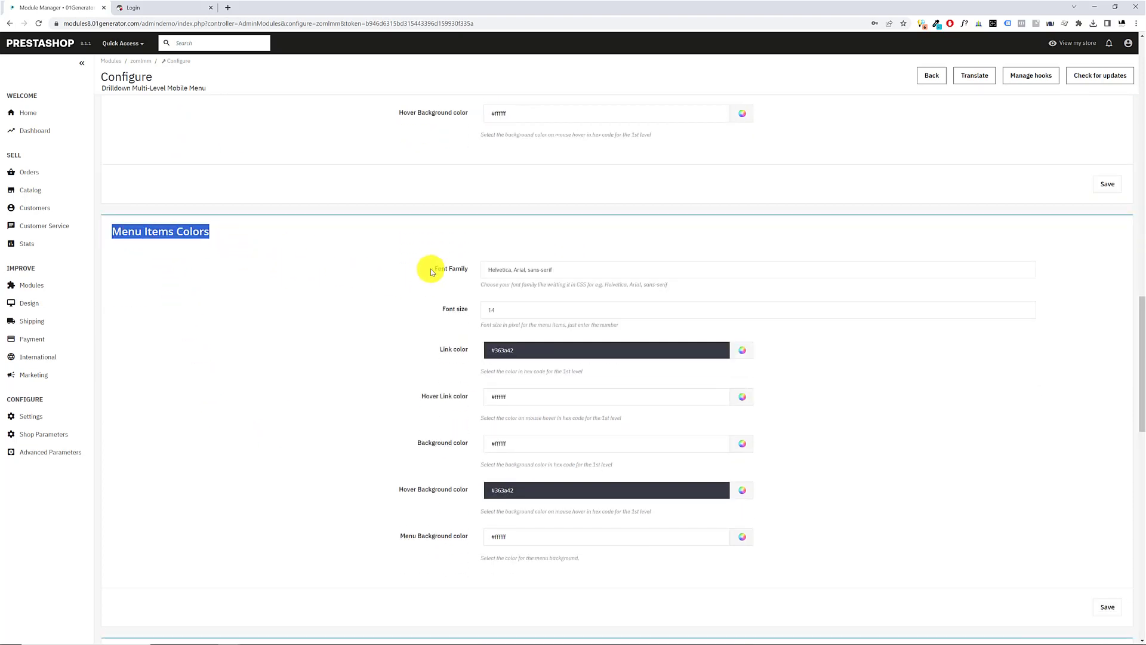
drag(432, 268, 469, 260)
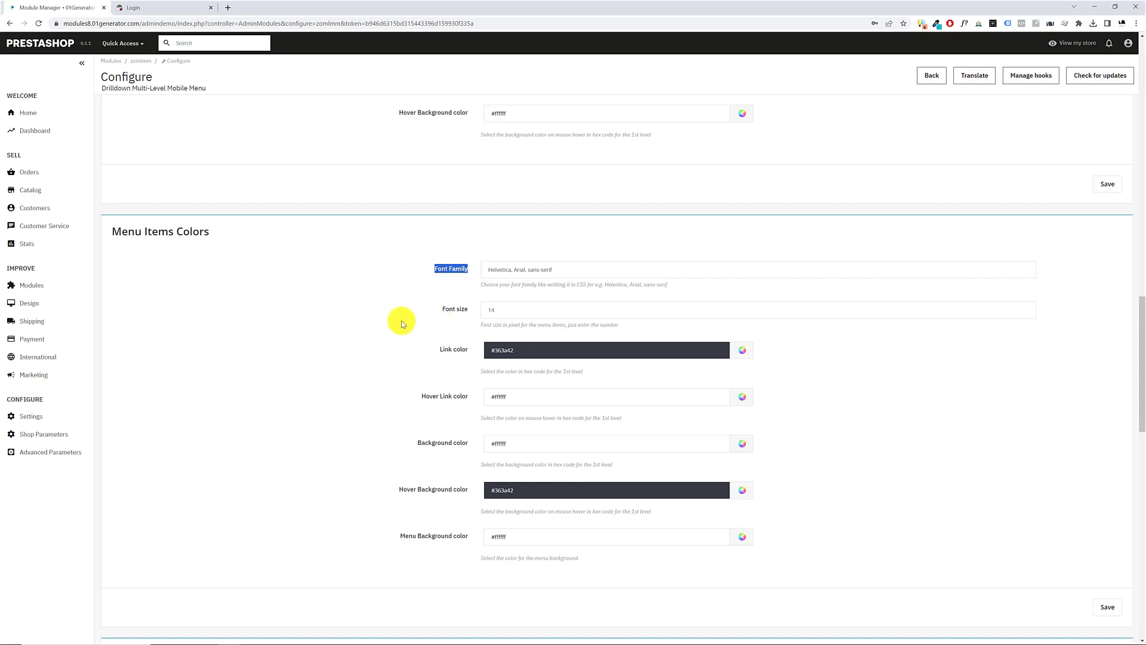
scroll(369, 312, down, 2)
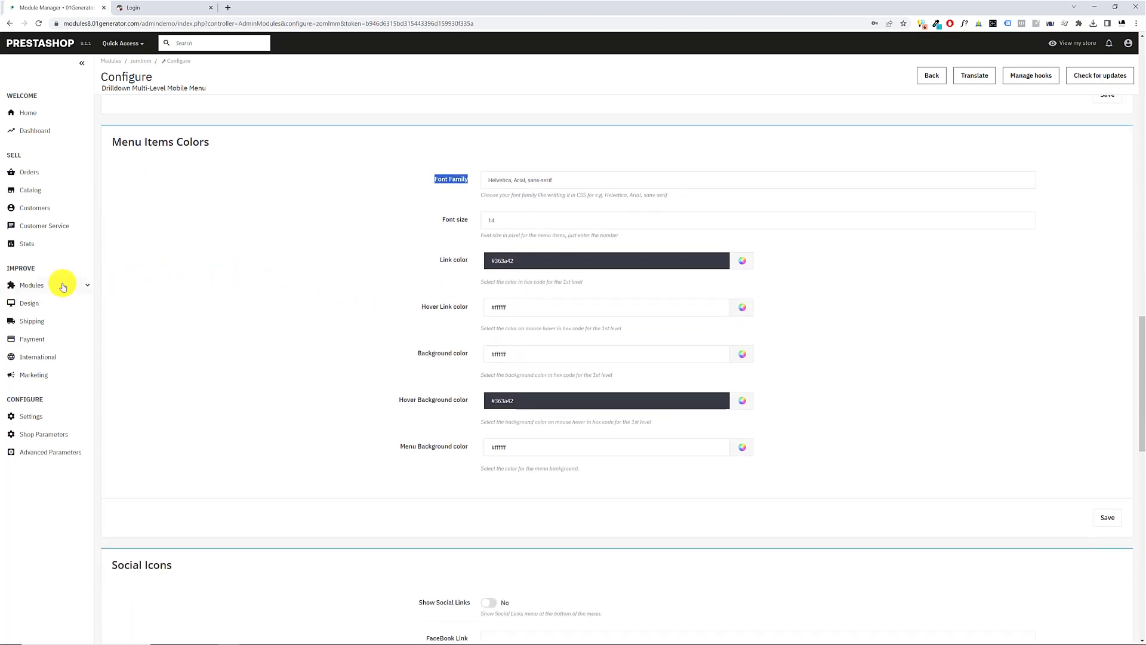
Open the Design section's Mobile Menu editor in a separate browser tab and switch to it
mouse_move(69, 303)
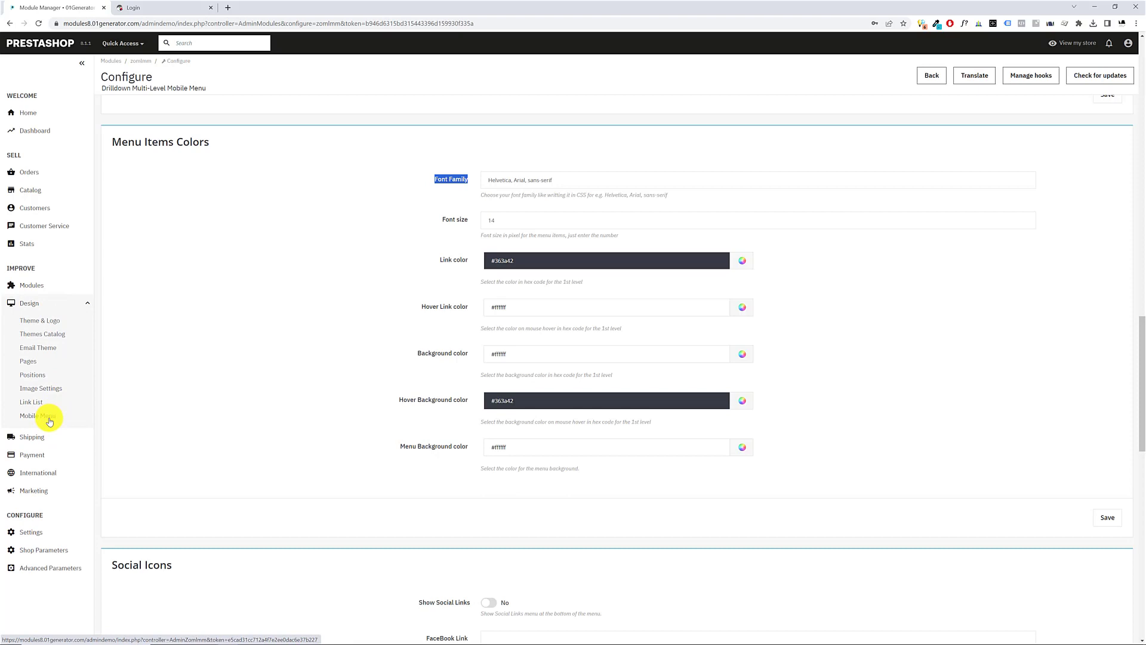
right_click(50, 422)
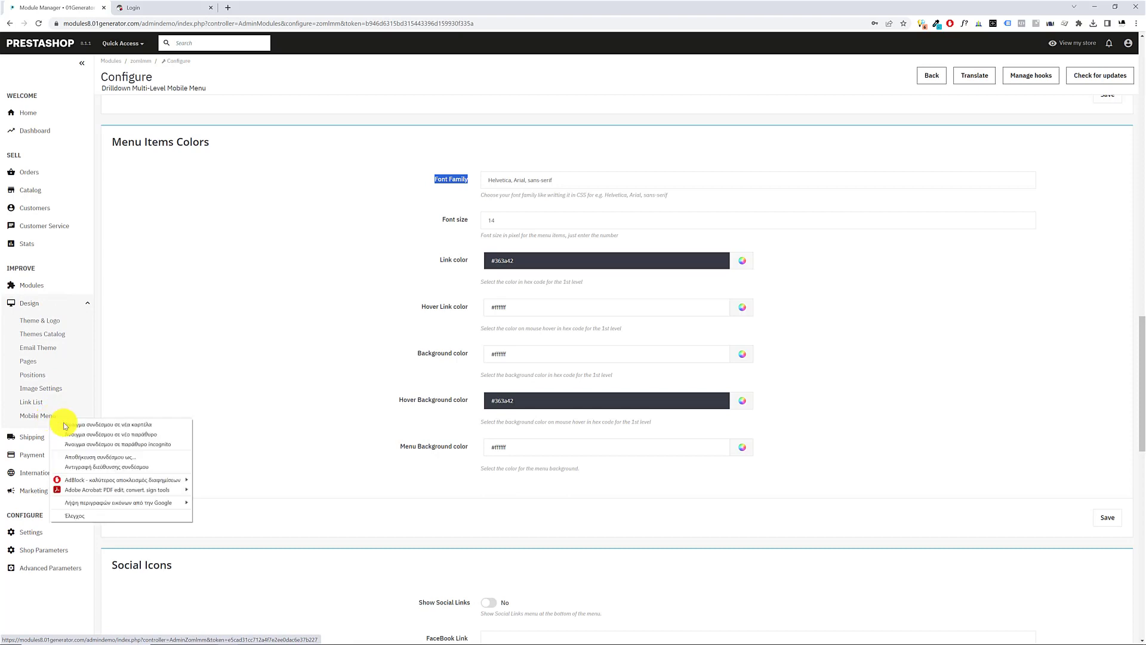
click(143, 425)
click(174, 8)
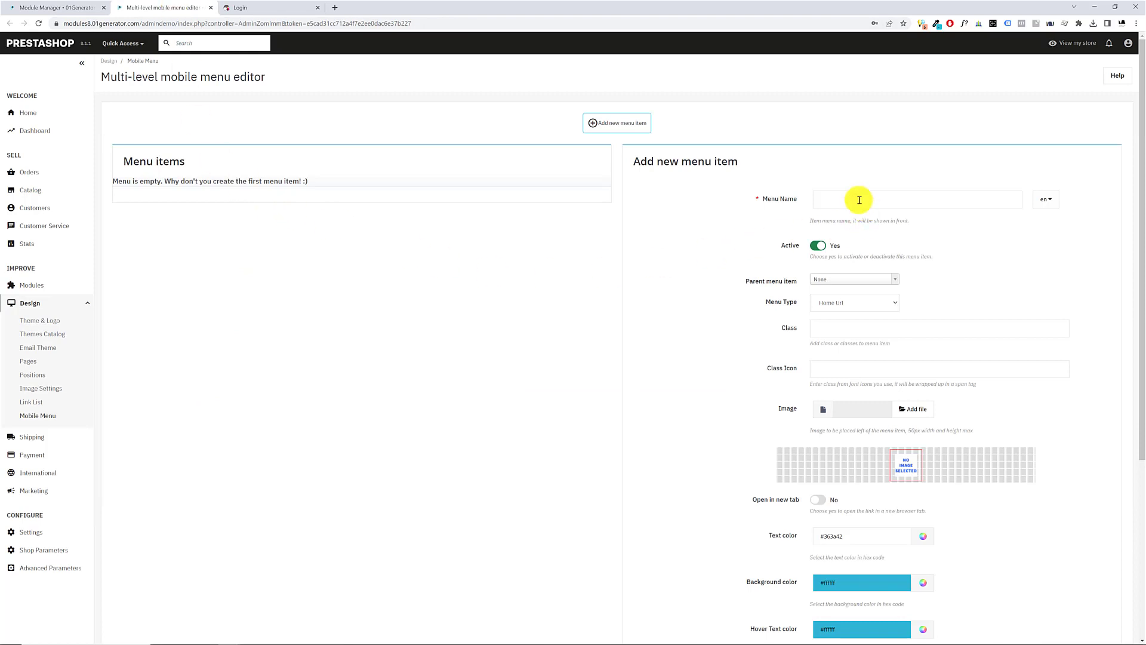
Give the new menu item the Category type without a parent item and choose the category 3 - Clothes
click(861, 275)
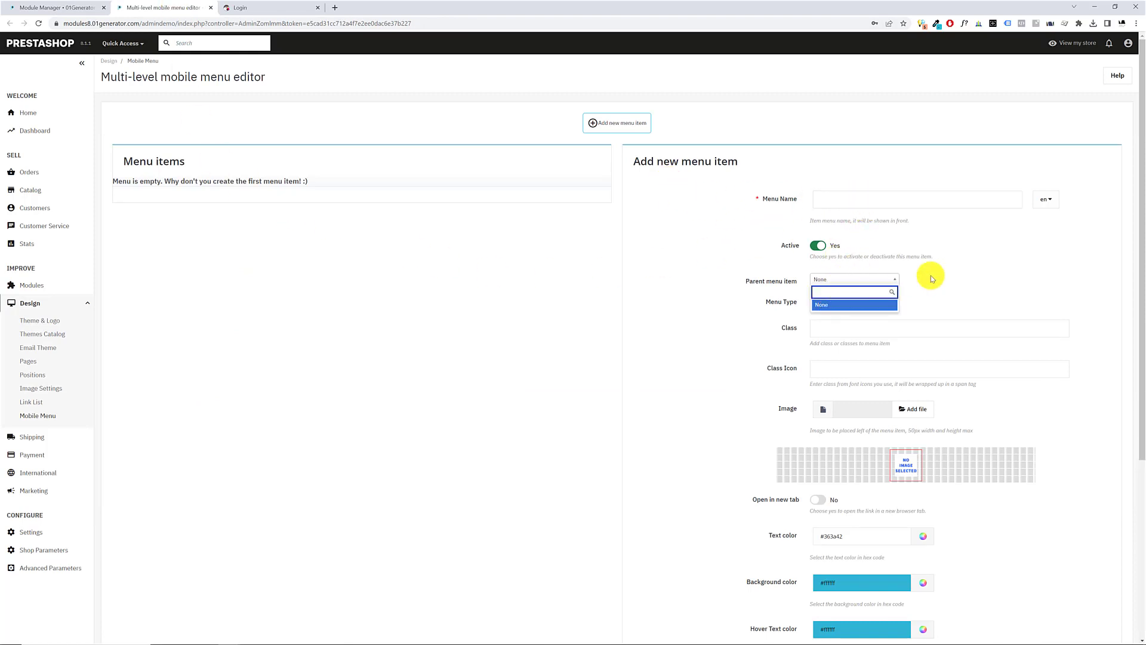
click(873, 303)
click(826, 324)
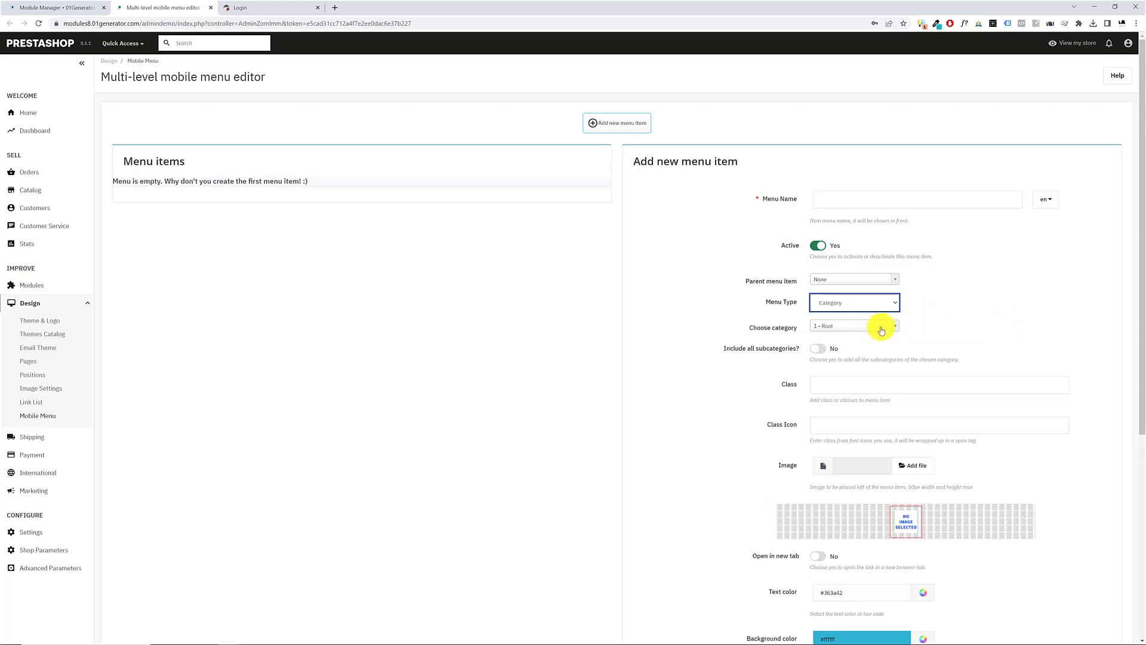
click(867, 327)
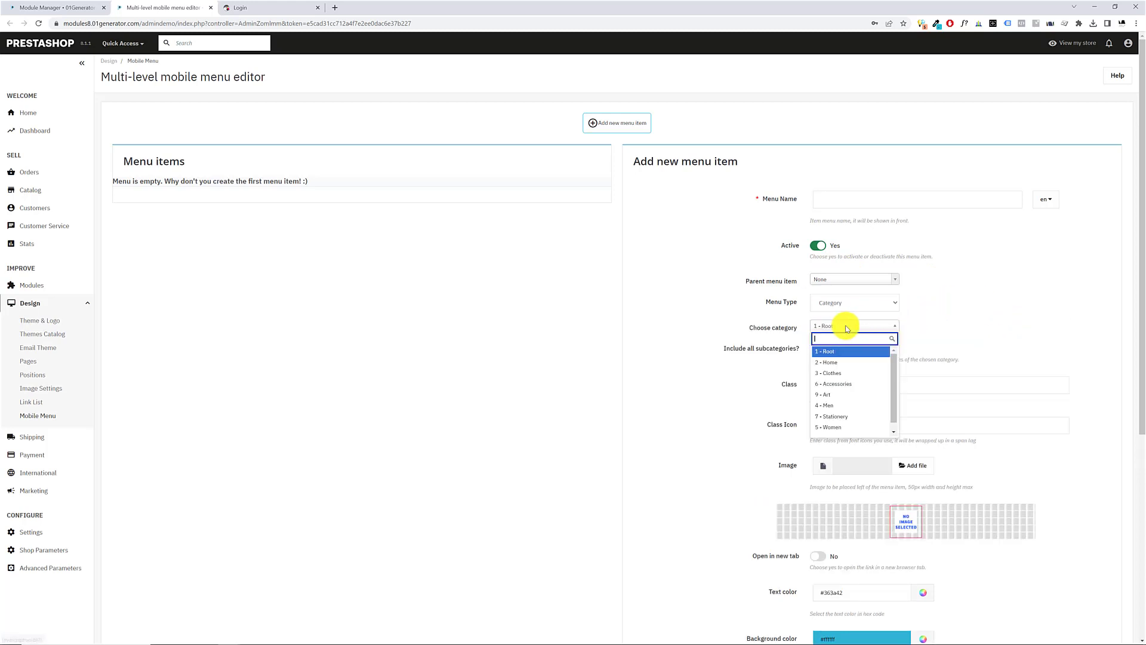
click(843, 374)
Name the menu item Clothes in both the en and el languages and include all subcategories of its category
click(842, 194)
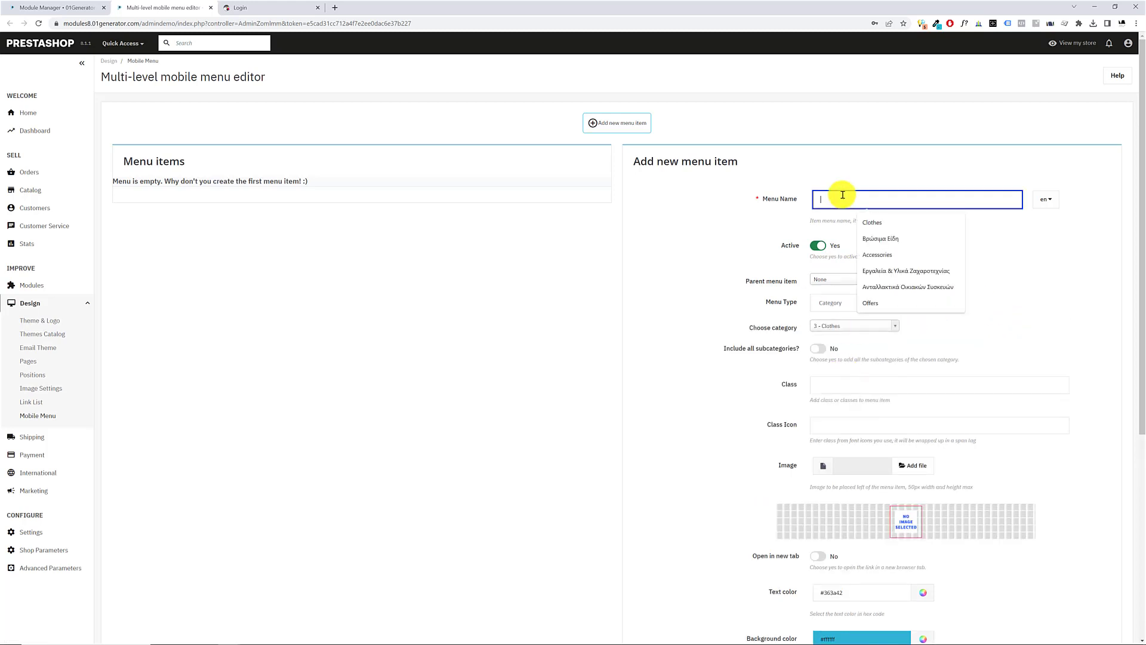
text(c)
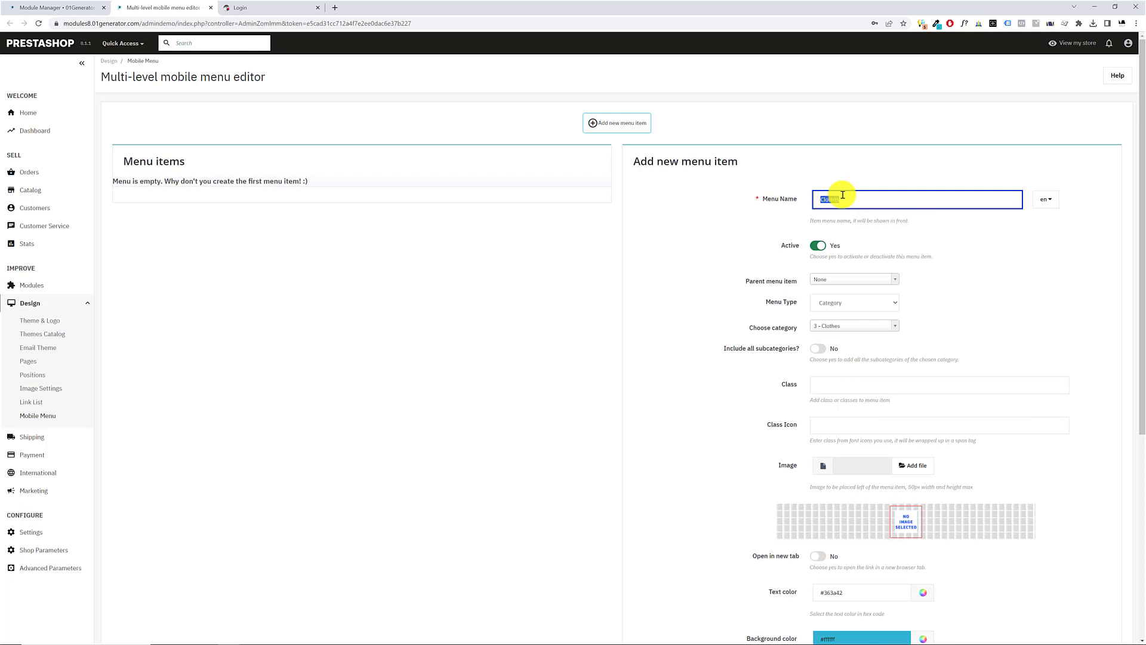
click(1053, 200)
click(1055, 237)
click(925, 198)
text(Clothes)
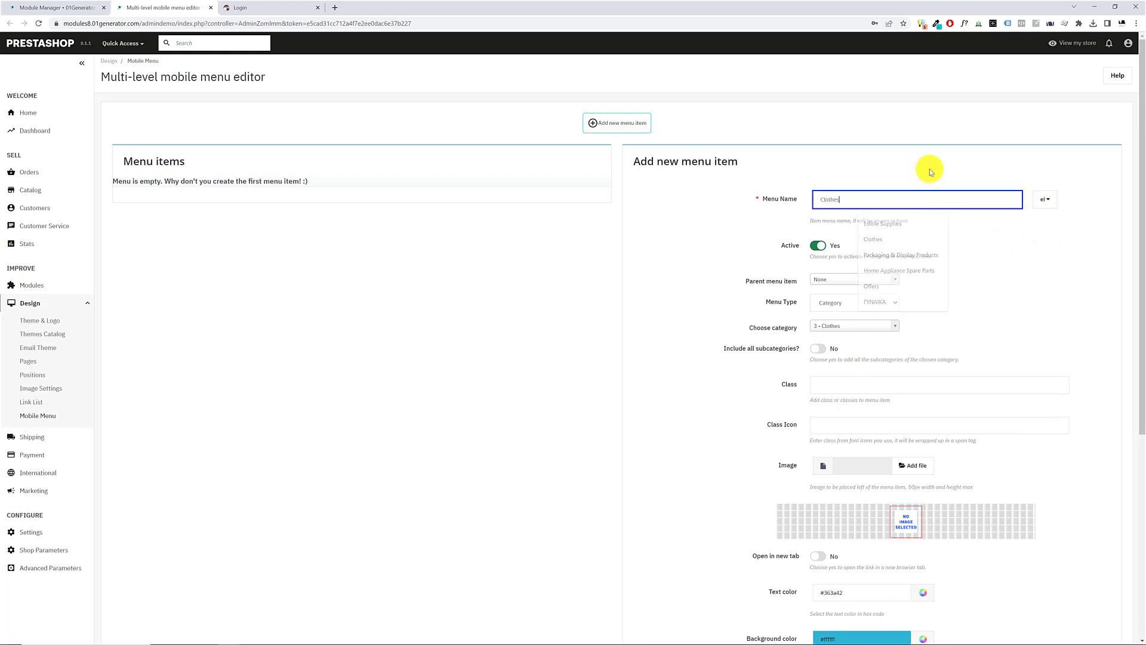
click(954, 275)
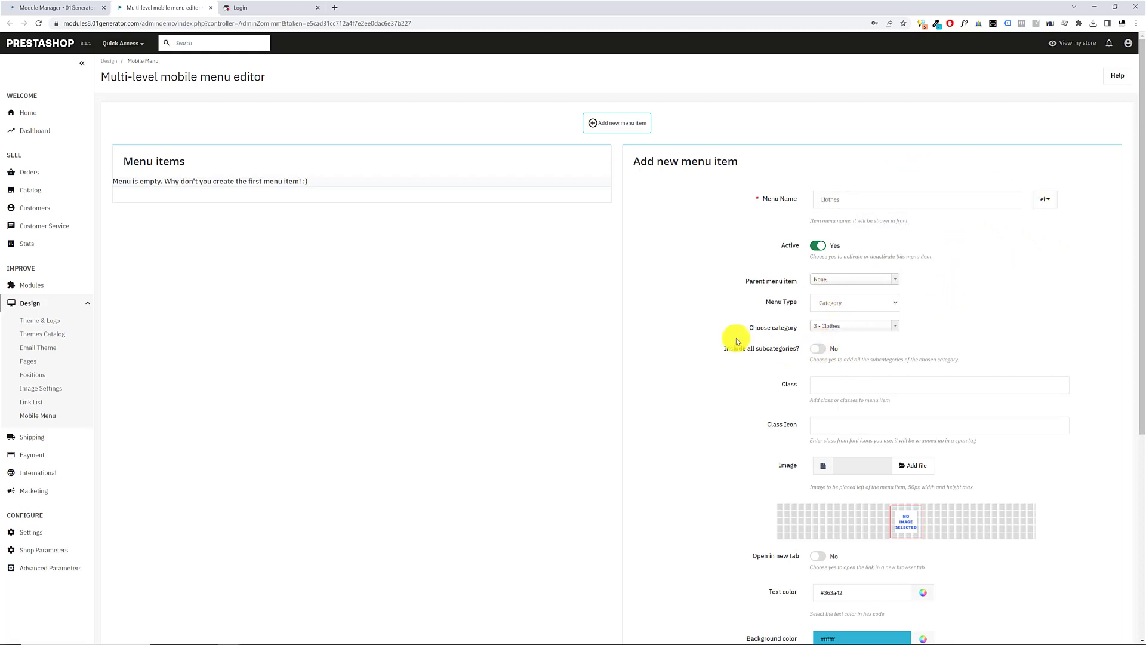
drag(724, 349, 798, 348)
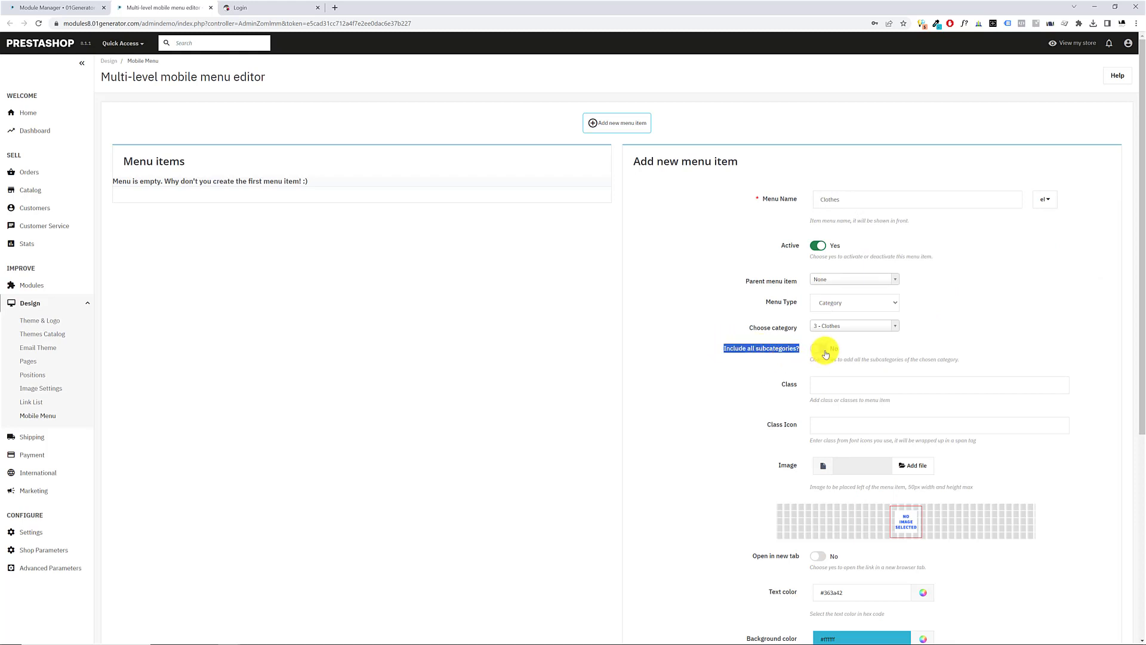
click(823, 351)
Examine the new menu item's color and font fields and compare them with the module's Menu Items Colors settings
scroll(743, 444, down, 5)
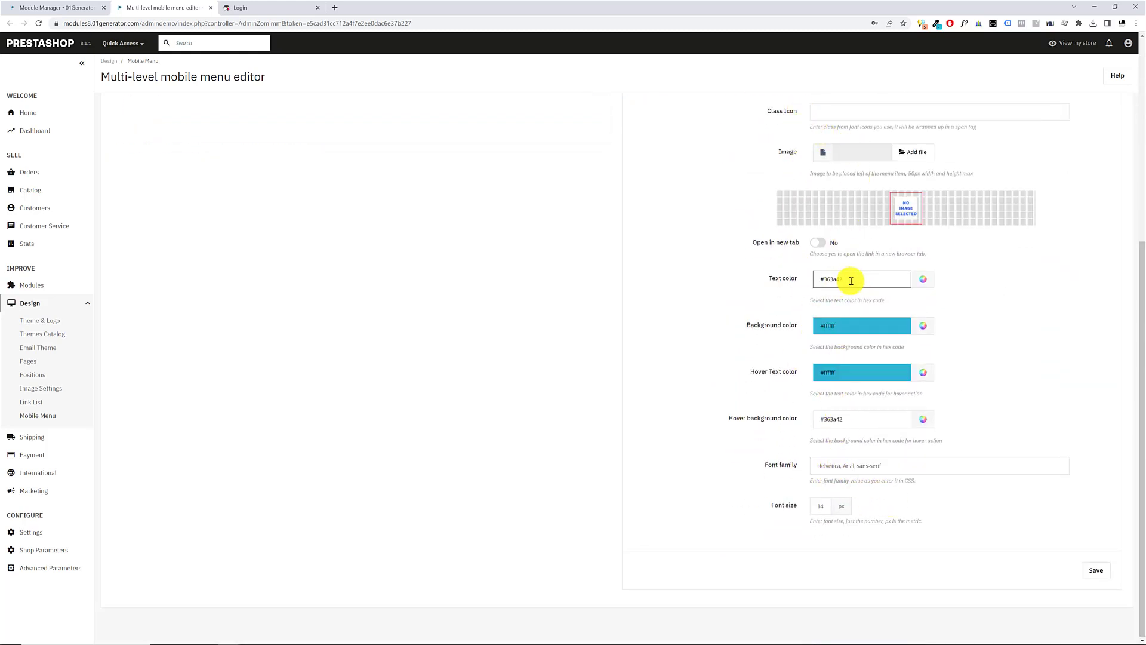
drag(852, 283, 813, 283)
drag(847, 332, 762, 346)
drag(864, 282, 714, 274)
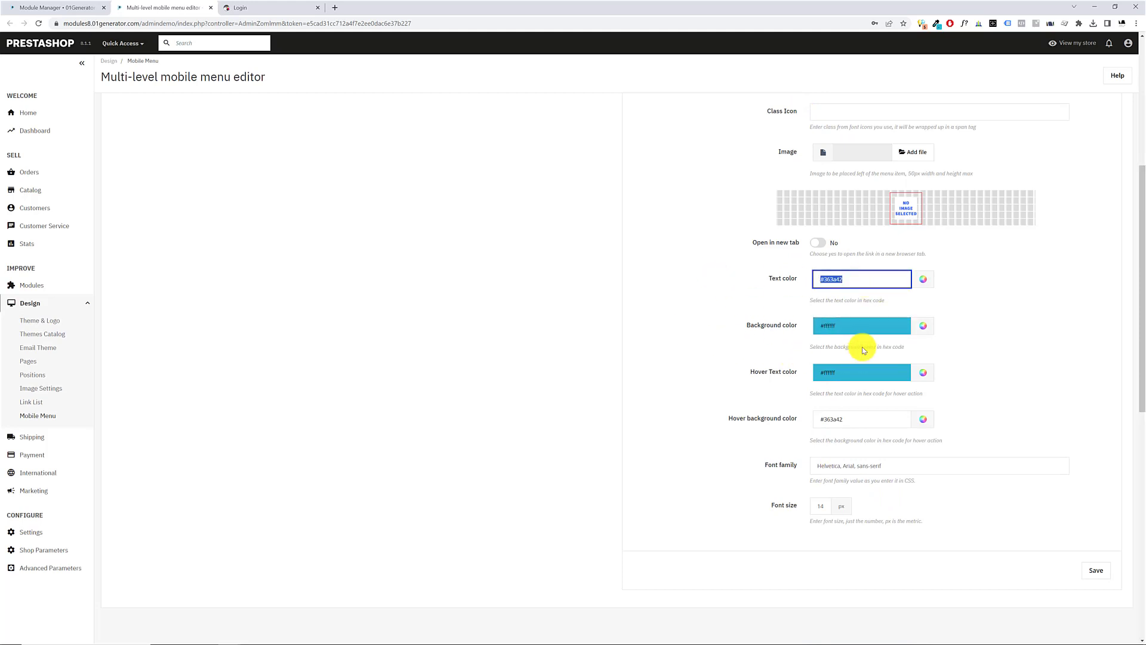
click(61, 7)
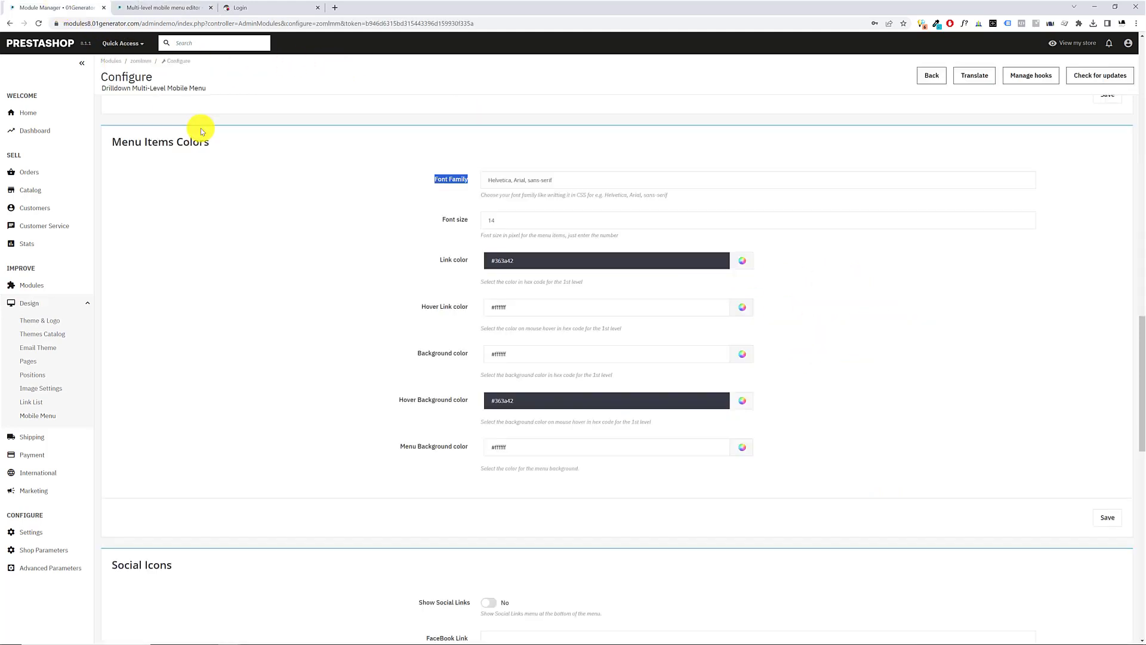
drag(113, 142, 586, 464)
click(160, 7)
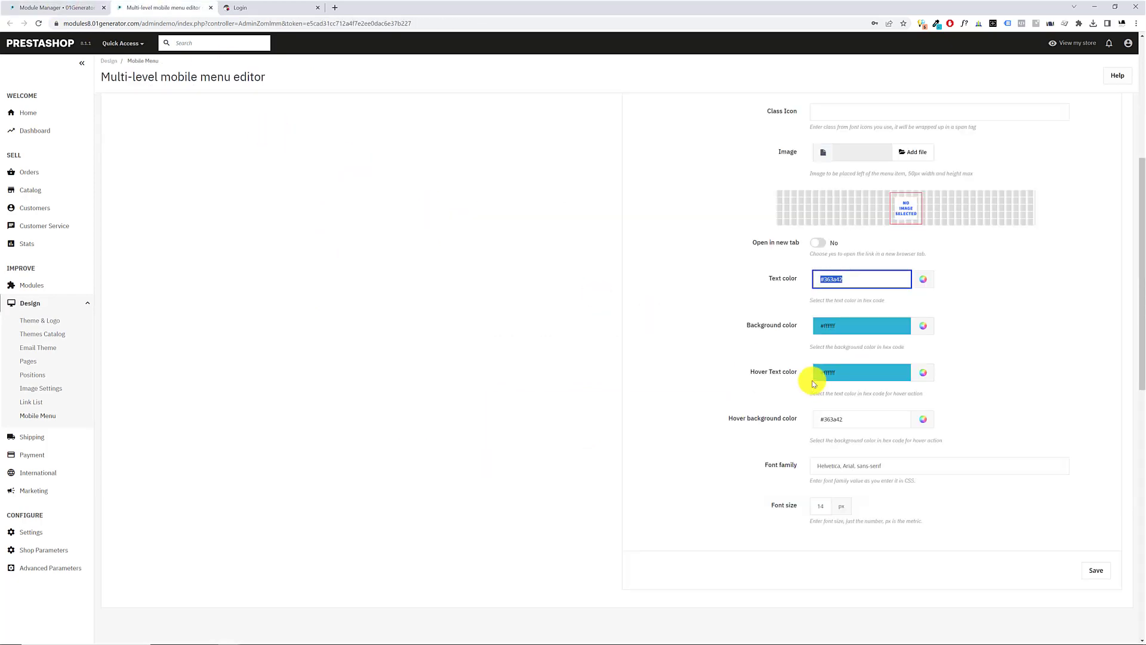
scroll(781, 267, up, 4)
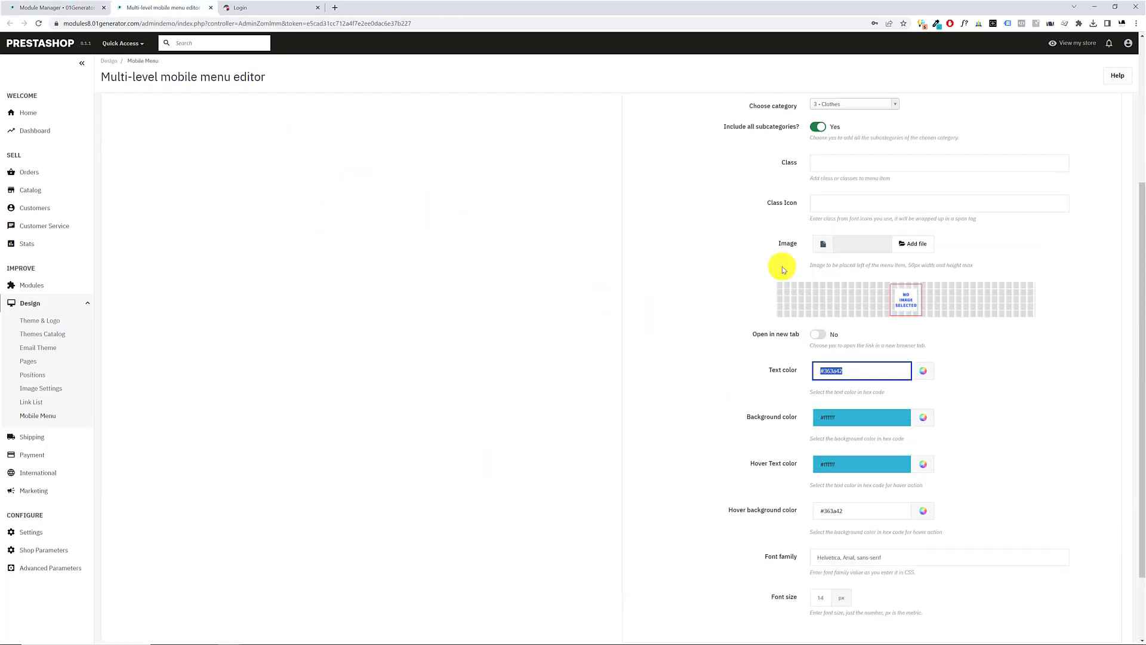
scroll(808, 298, down, 4)
scroll(829, 263, up, 2)
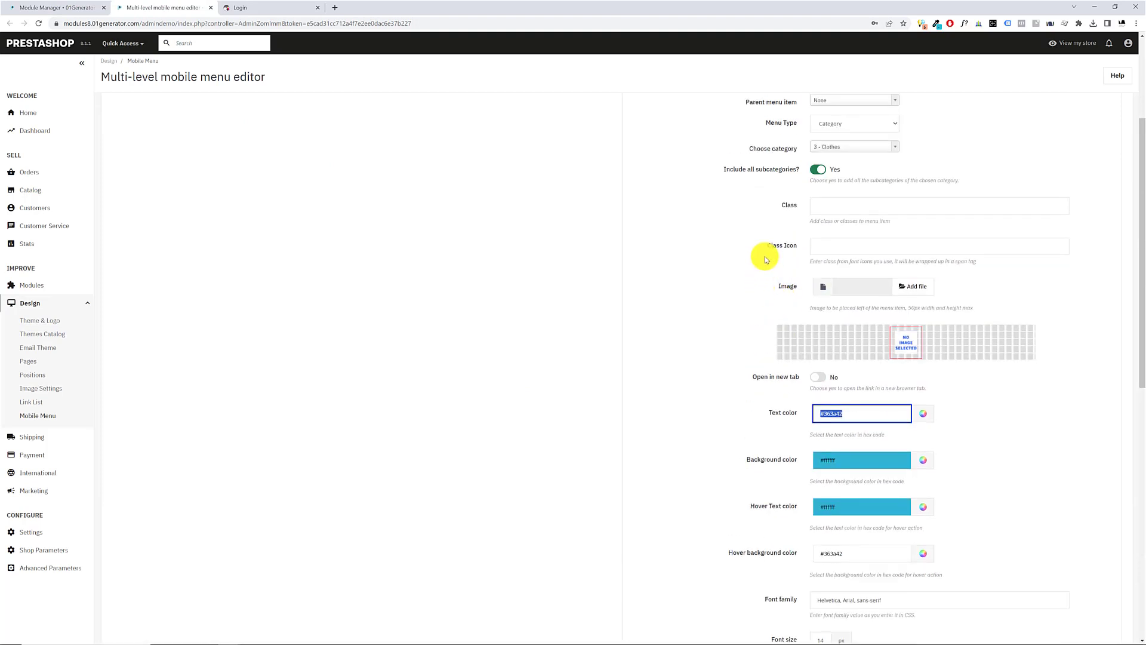
Save the new Clothes menu item with its default colors and font
drag(779, 244, 758, 310)
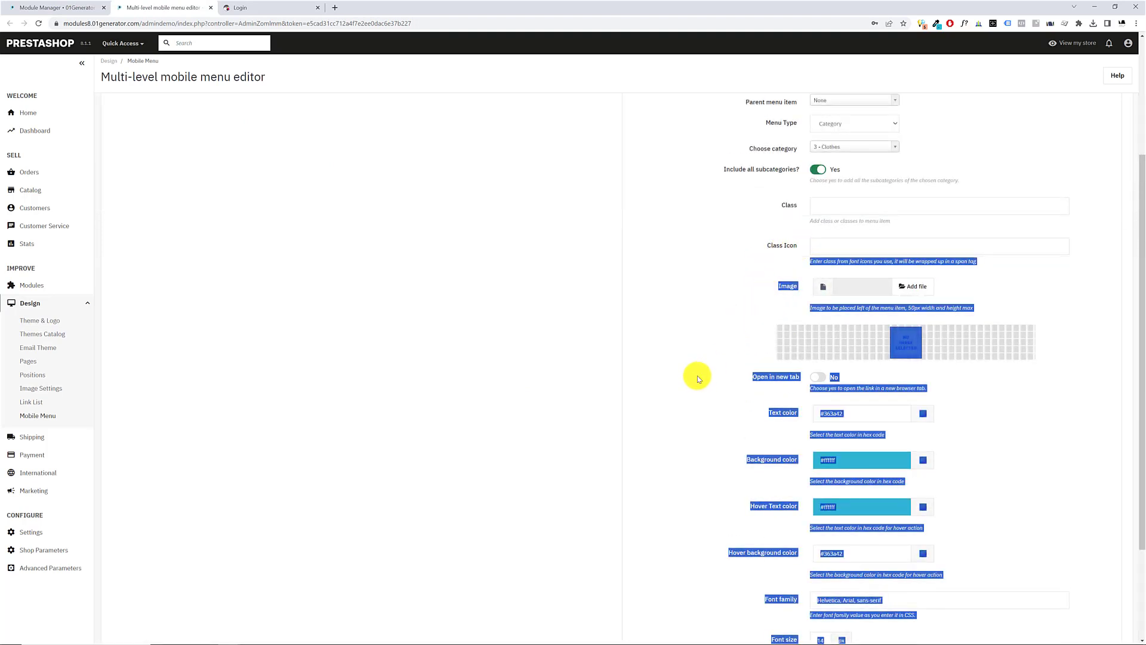
click(676, 368)
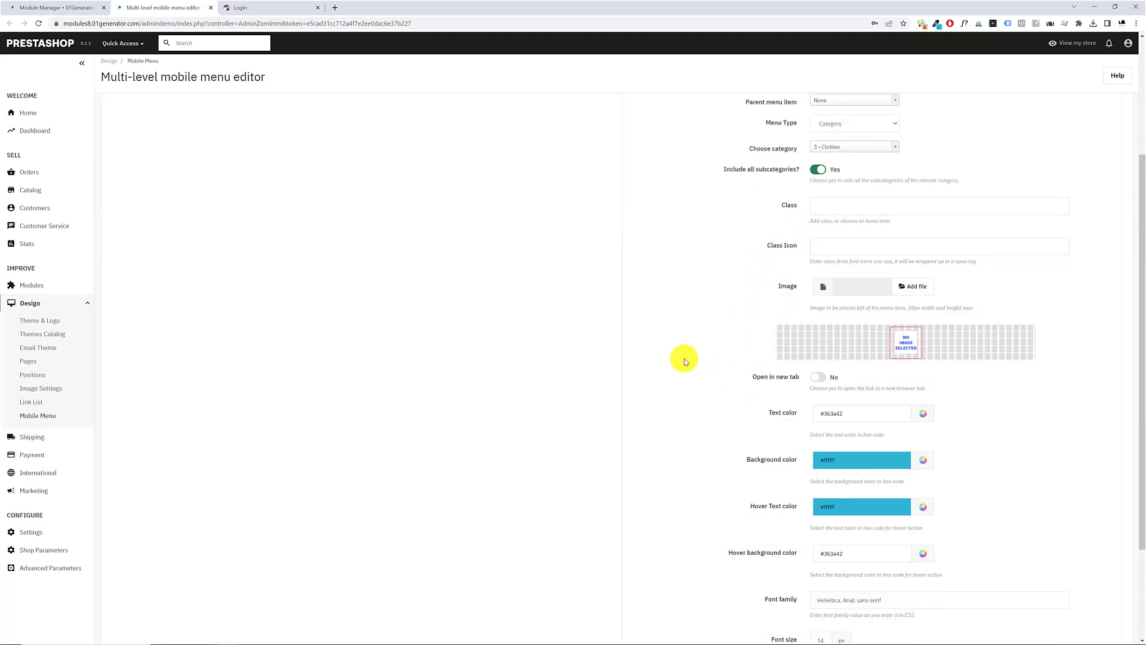
scroll(1050, 488, down, 3)
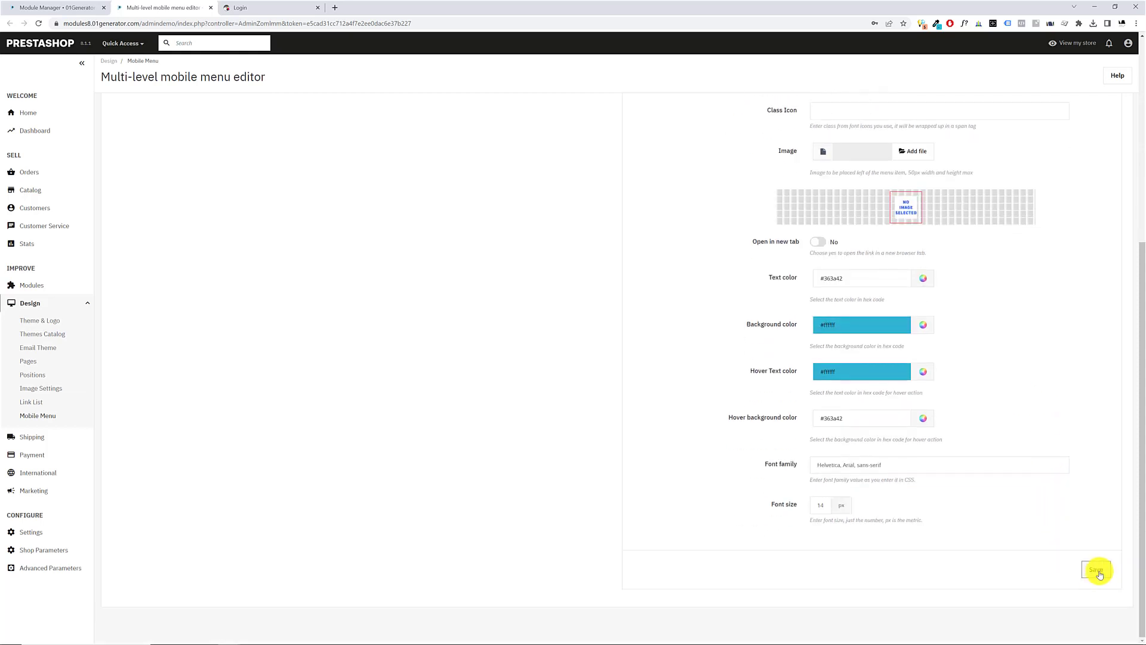
click(1094, 568)
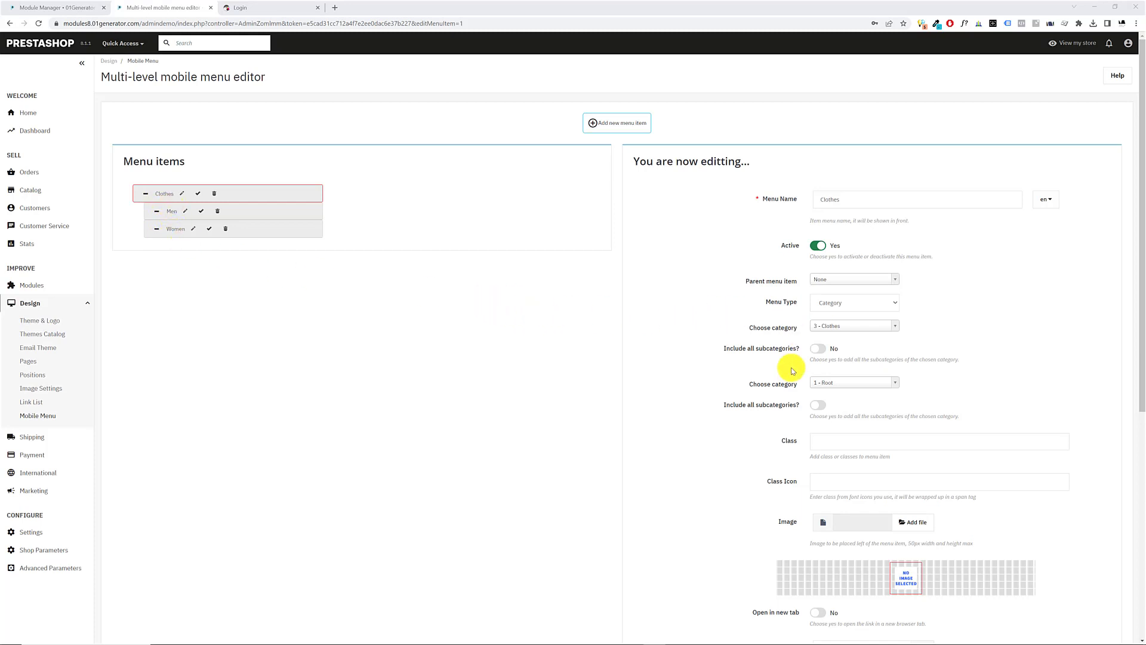
Try out the subcategory inclusion option and look at the menu type choices of the saved Clothes item
click(817, 349)
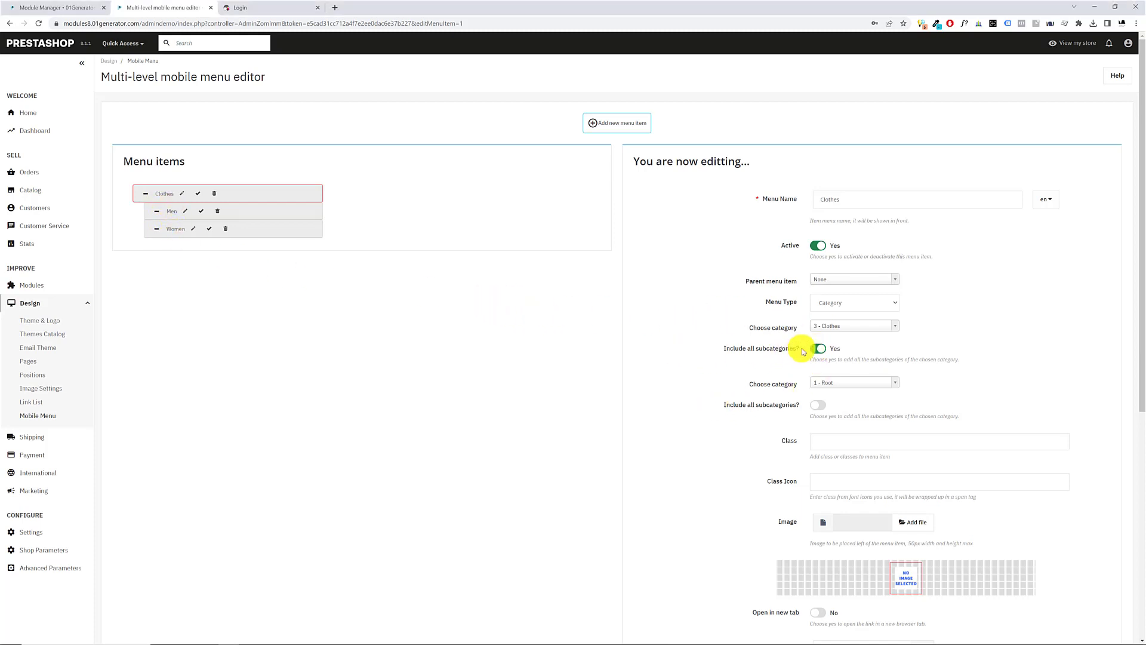
click(871, 301)
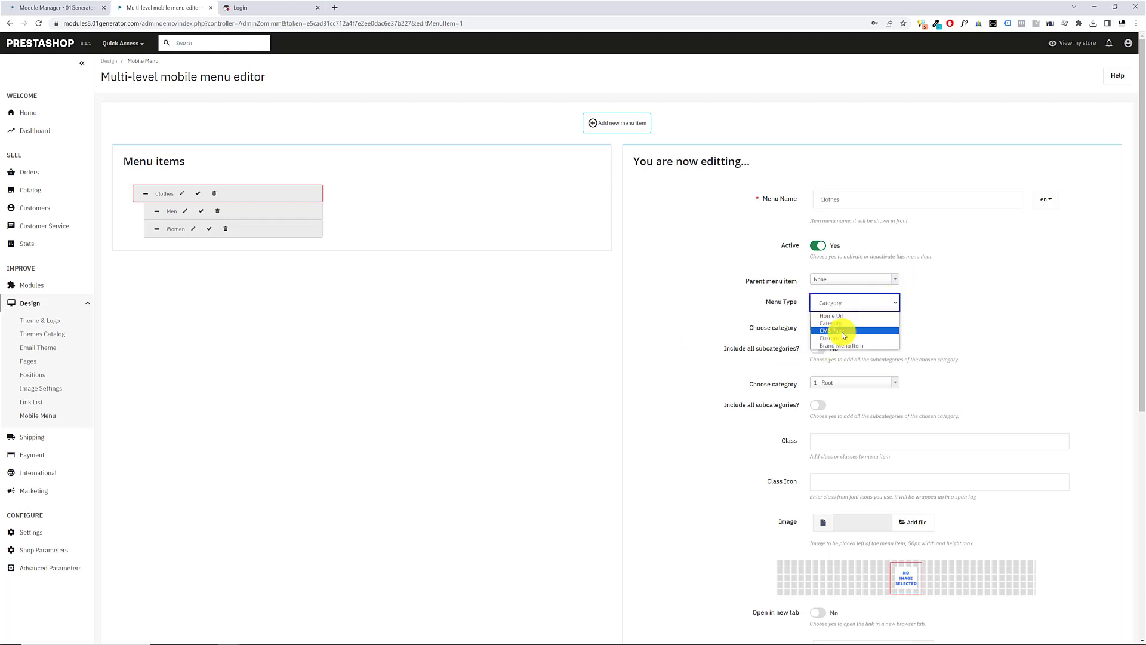
Start a new menu item of the Category type and choose the category 6 - Accessories
click(619, 123)
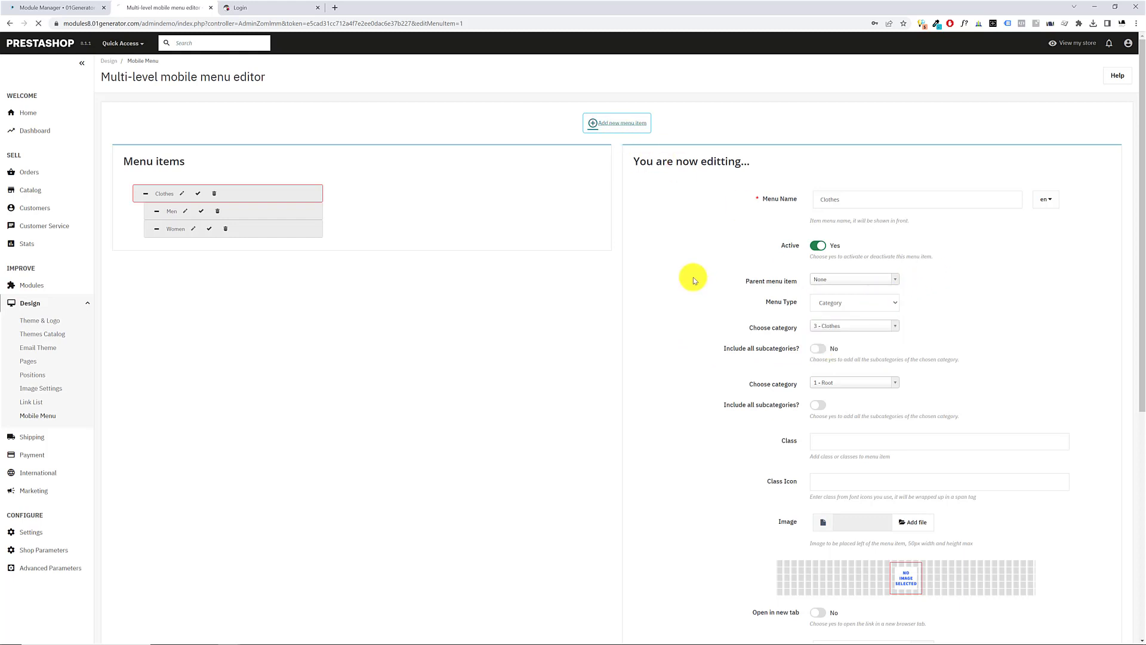
click(835, 306)
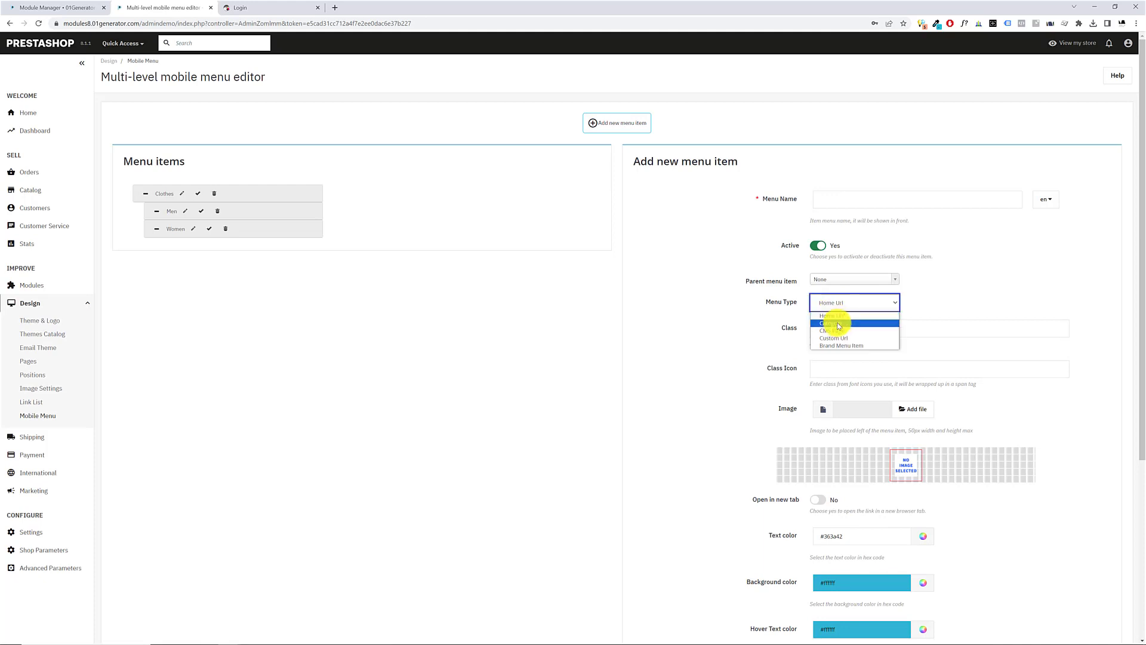
click(836, 322)
click(847, 325)
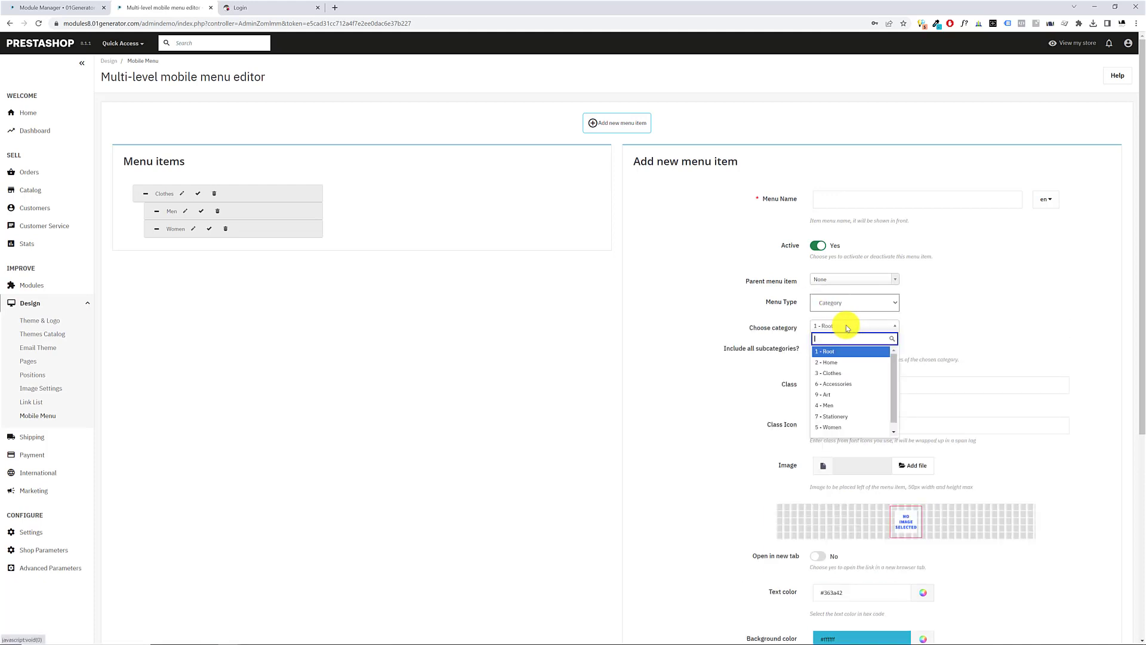
click(836, 384)
Name the menu item Accessories in both English and Greek
click(848, 198)
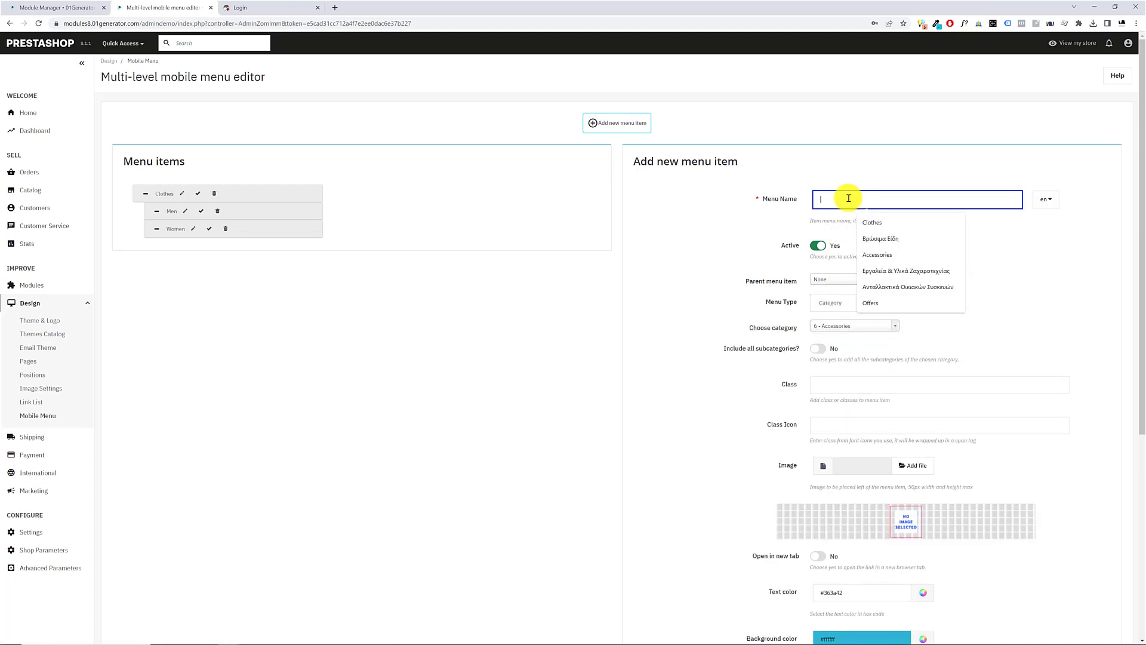
text(Accessories)
click(910, 222)
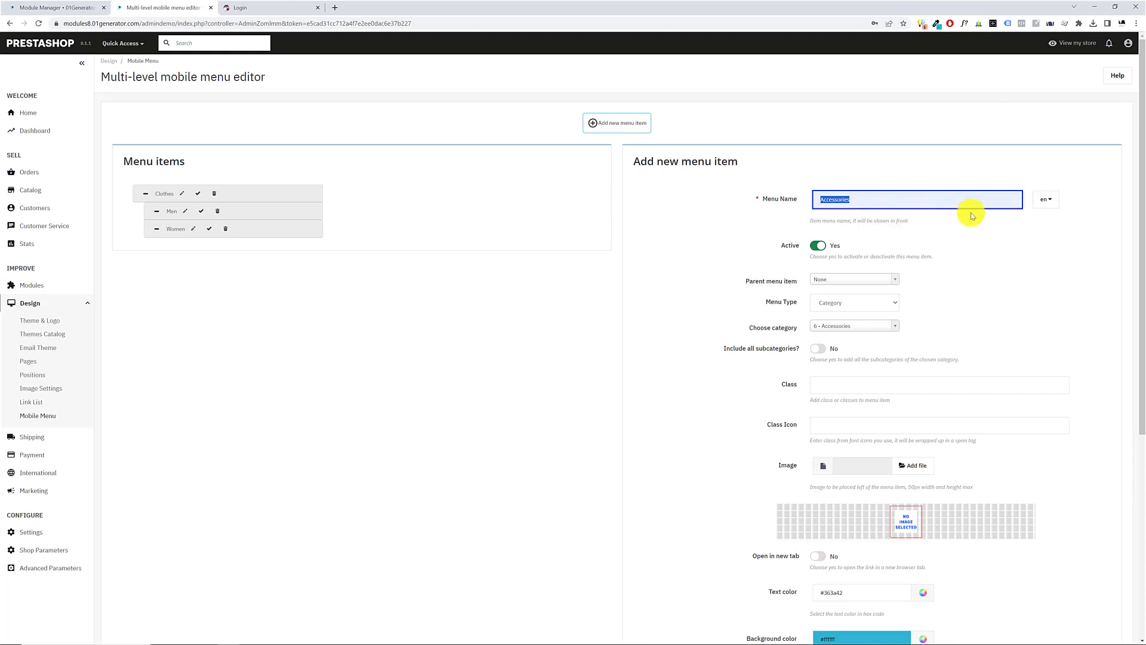
click(1045, 199)
click(1051, 241)
click(967, 203)
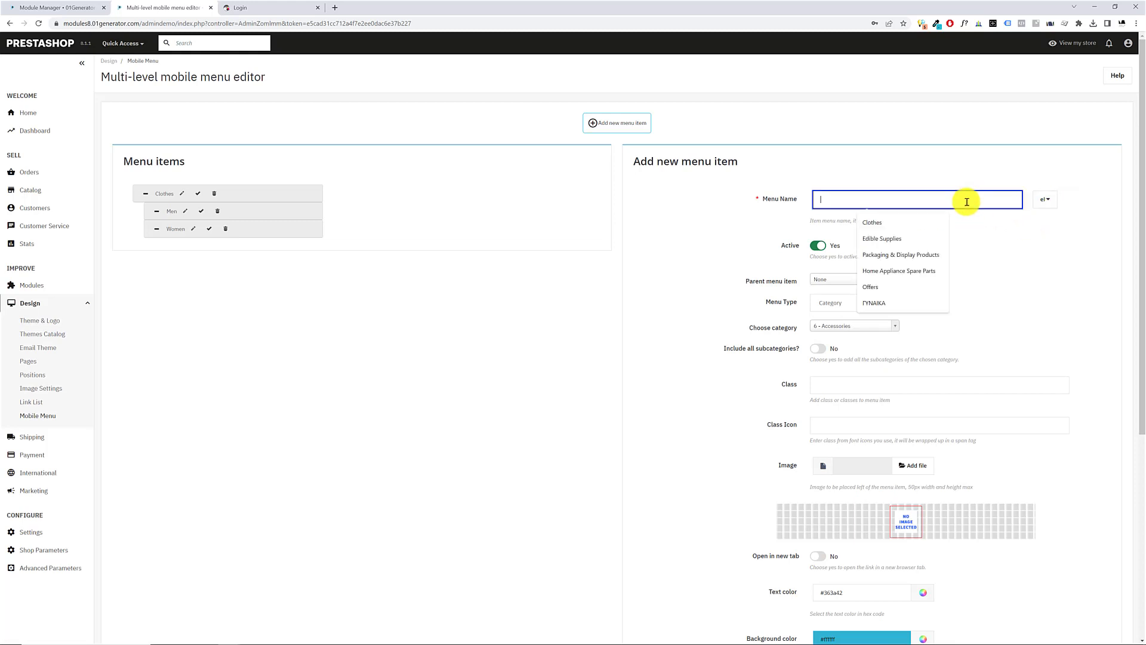
text(Accessories)
click(1006, 273)
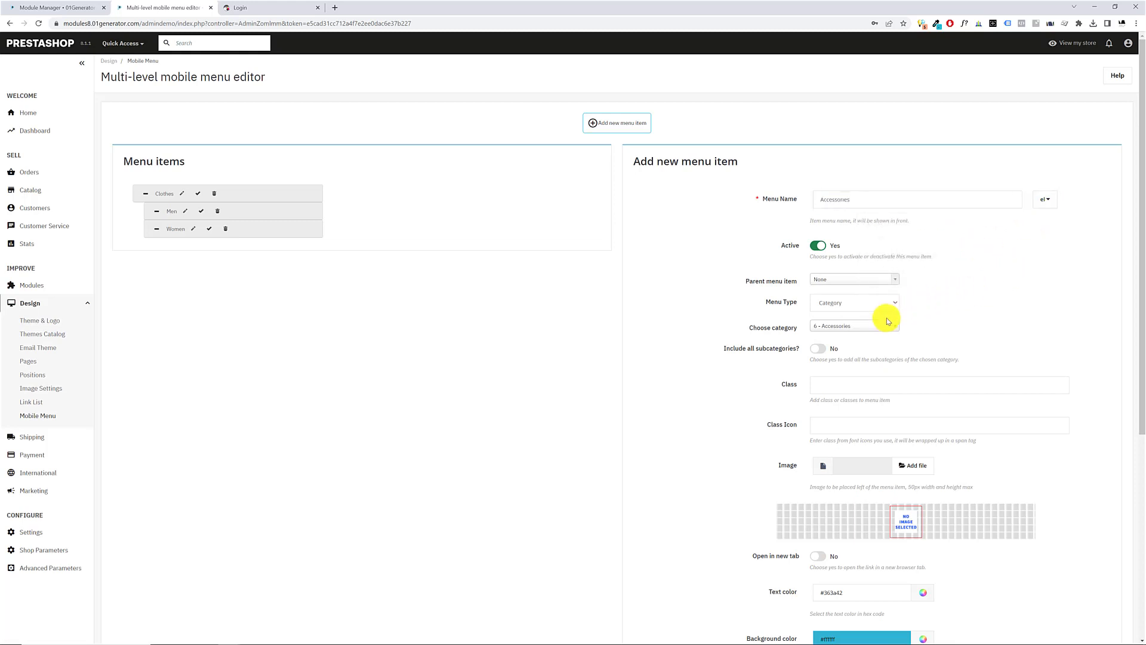
Include all subcategories of the Accessories category and save the menu item
click(819, 349)
scroll(689, 364, down, 2)
scroll(689, 364, down, 5)
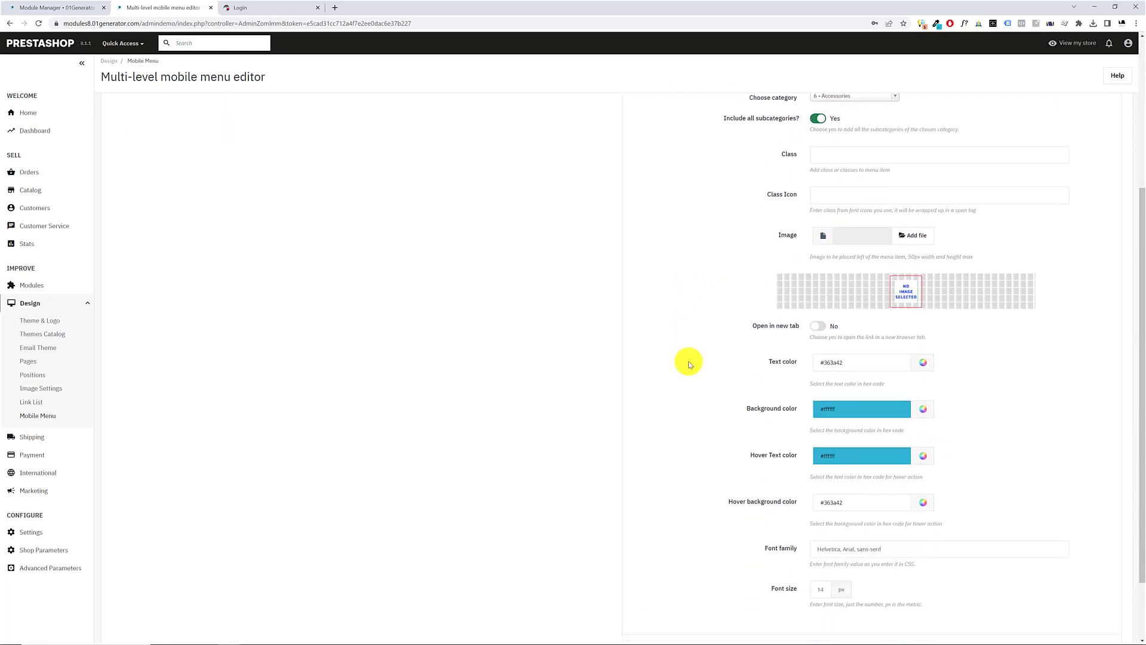
click(1093, 570)
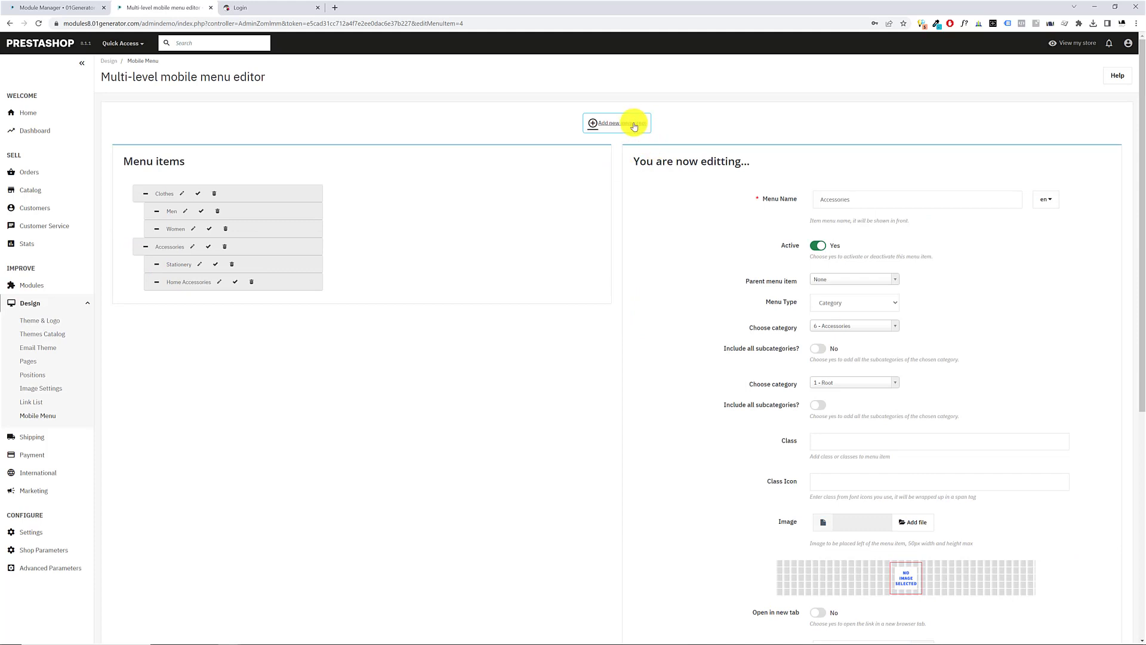
Start another menu item named Brands in English and give it the Brand Menu Item type
click(631, 122)
click(863, 204)
text(Brands)
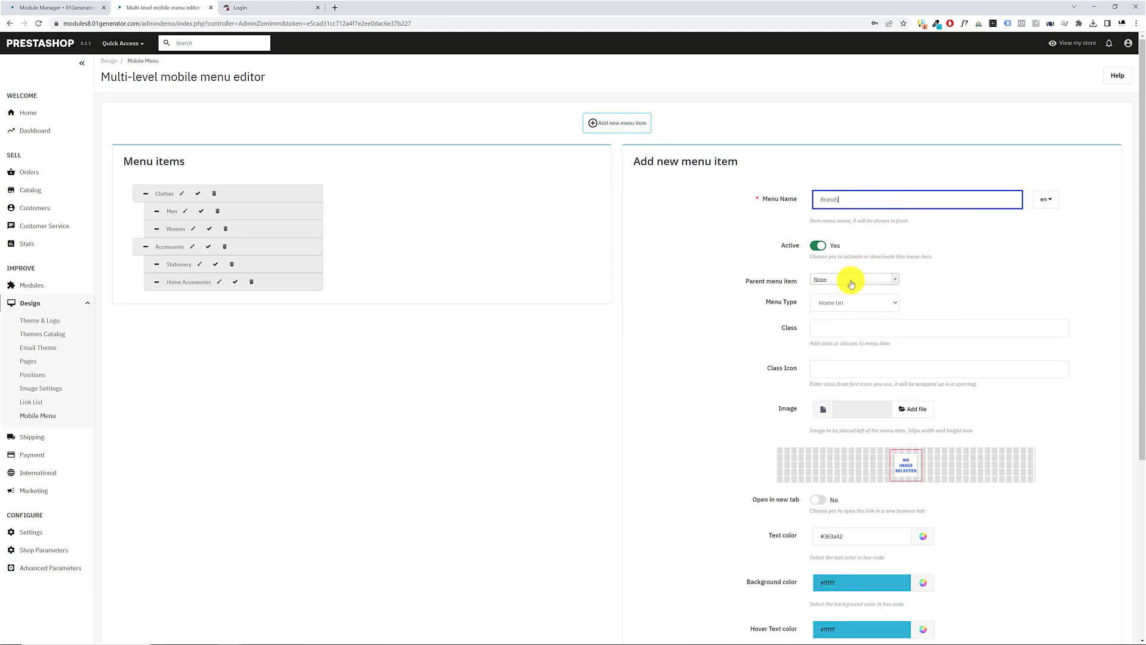
click(844, 300)
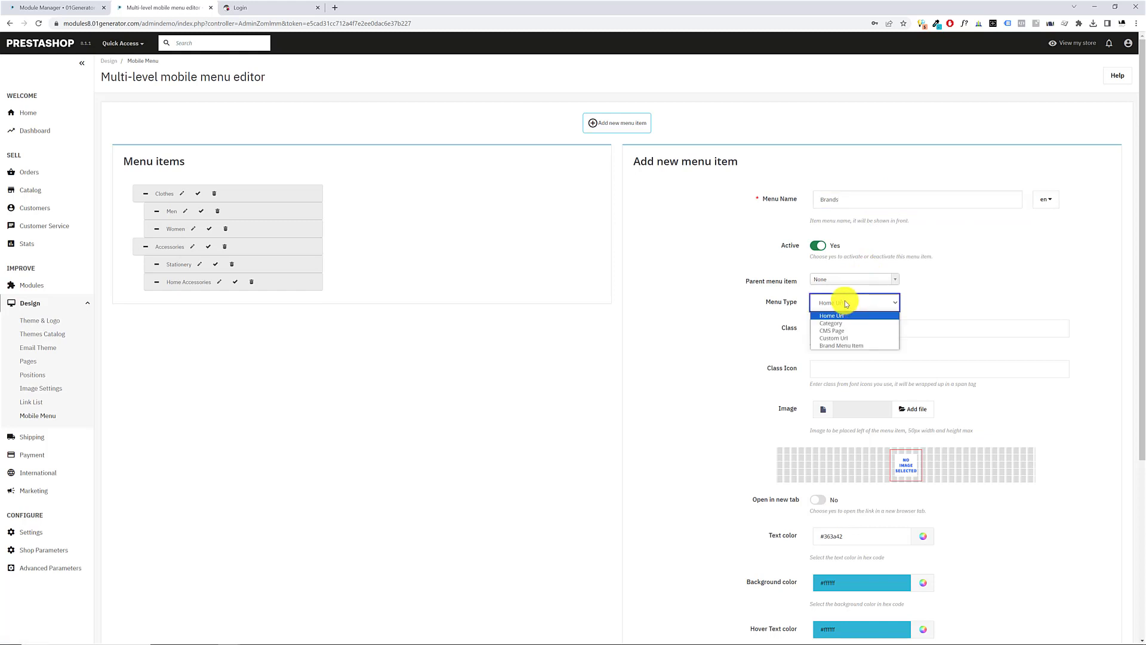
click(844, 346)
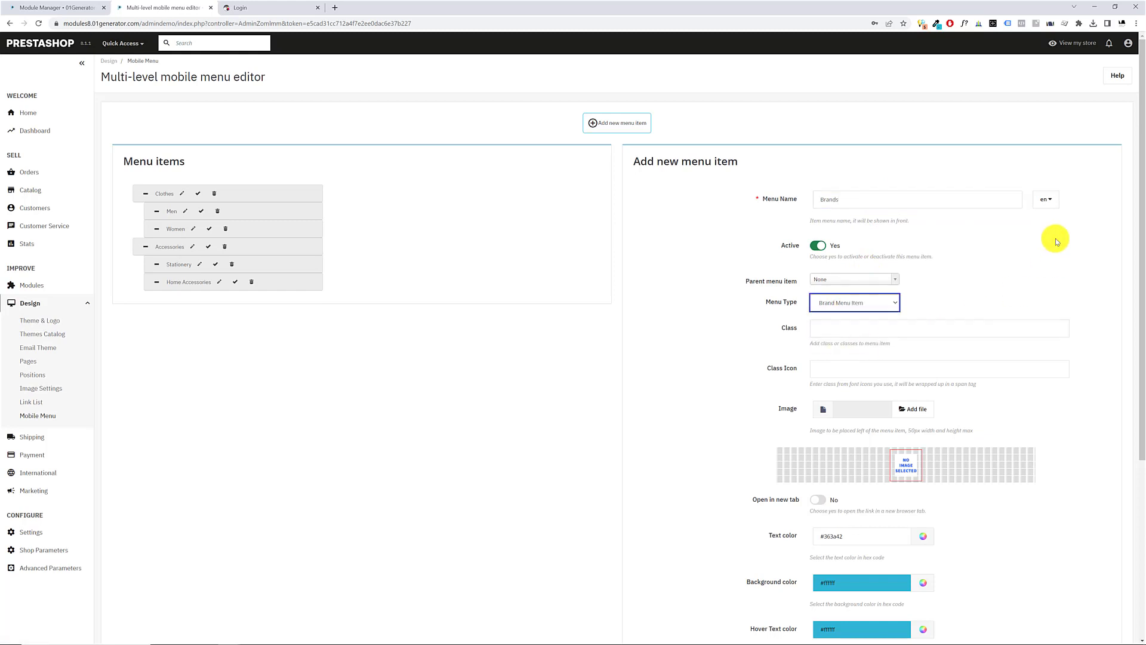
Enter Brands as the item's Greek name as well and save the menu item
click(1042, 201)
click(1008, 196)
click(1044, 201)
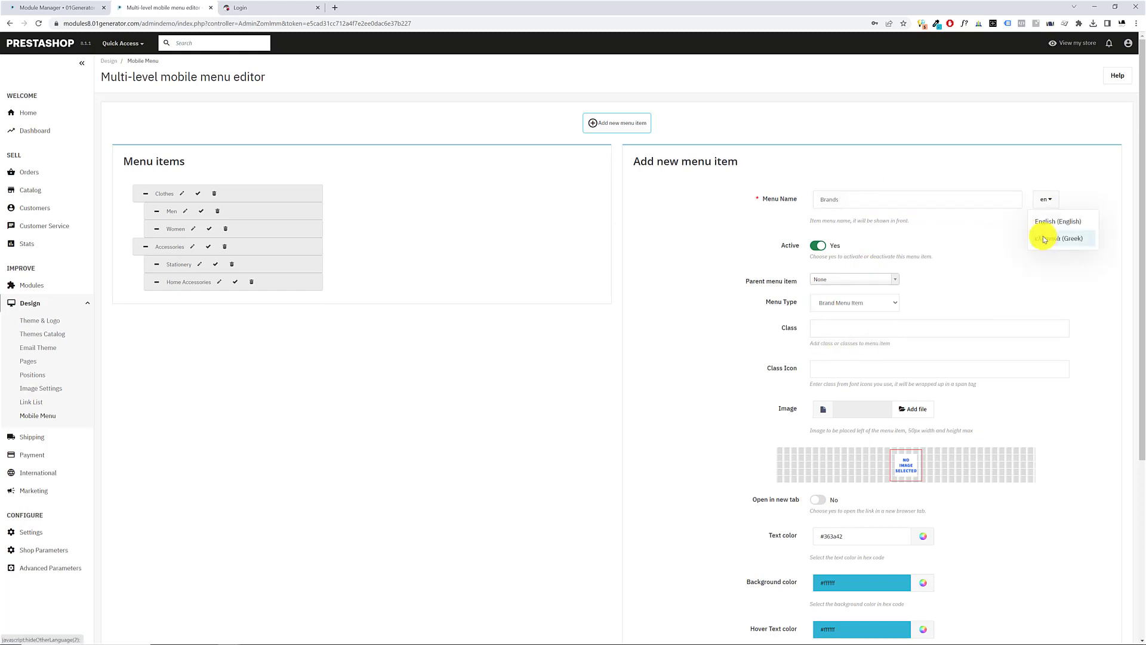
click(1043, 238)
click(976, 200)
text(Brands)
click(986, 305)
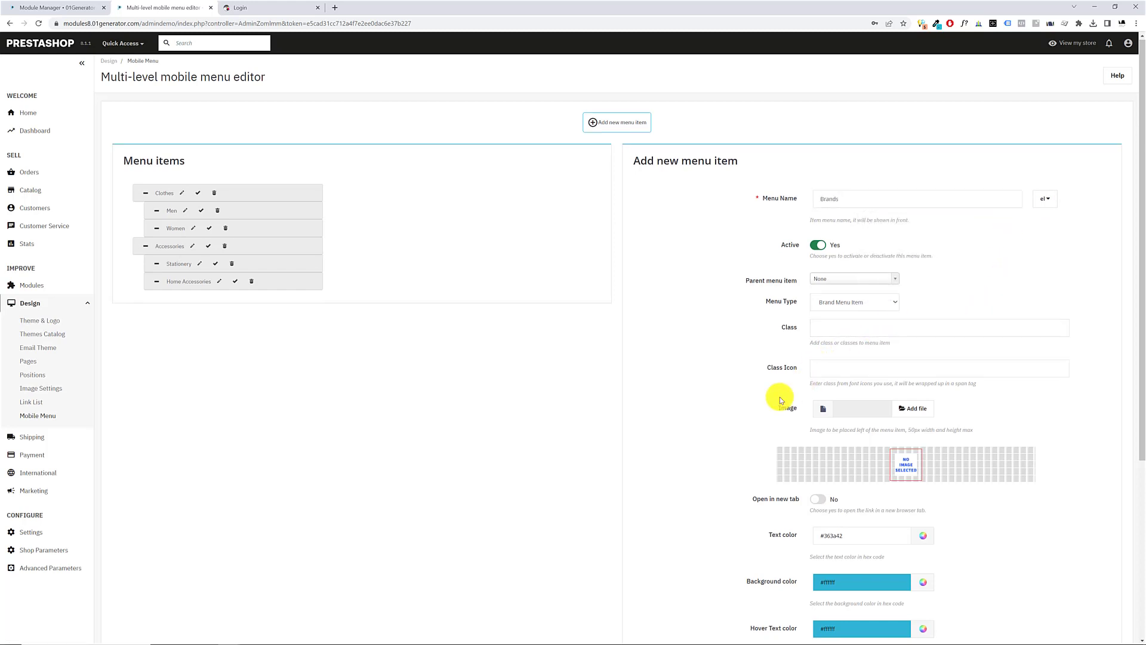
scroll(805, 412, down, 5)
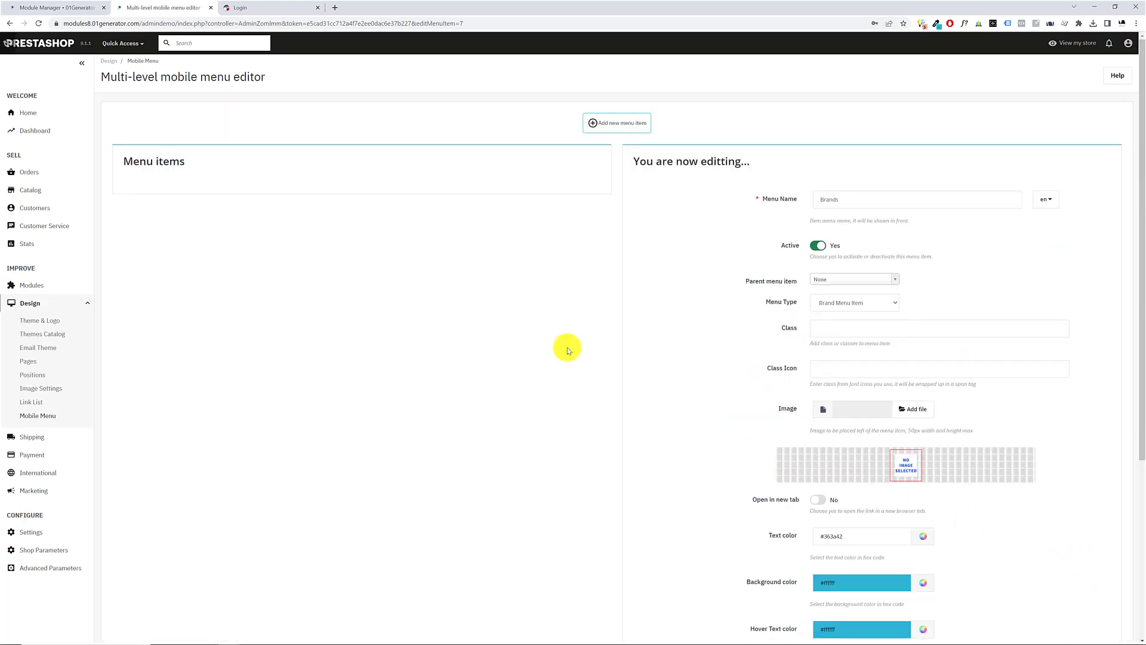
Start a menu item named Delivery in English, with the CMS Page type and the Delivery page as its target
click(618, 123)
click(860, 199)
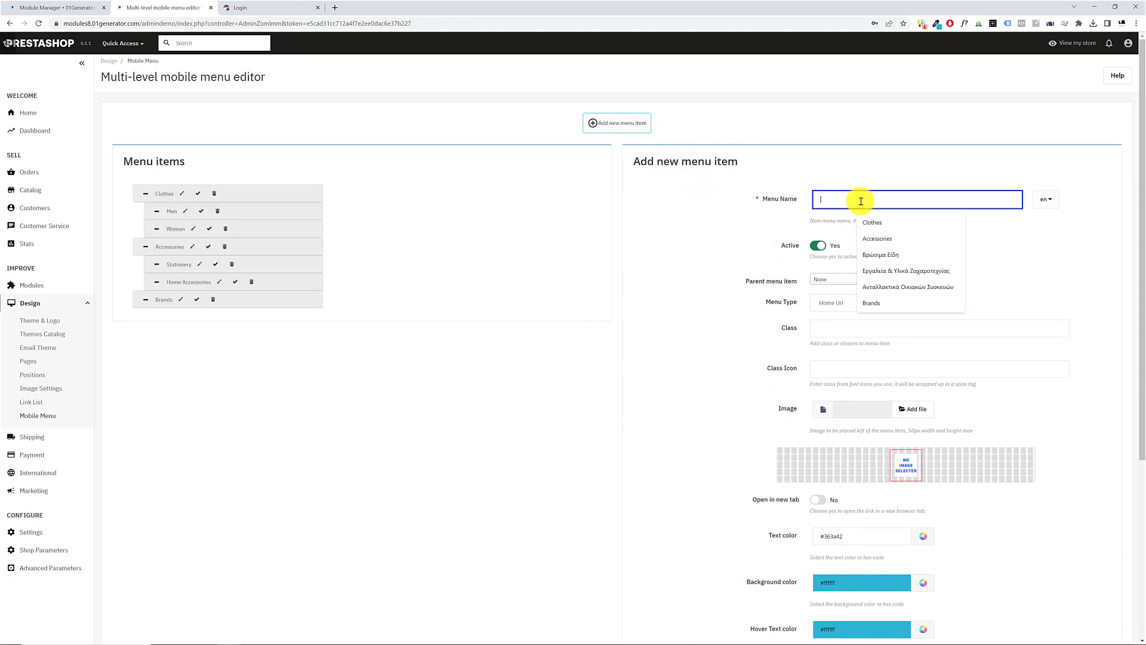
text(Delivery)
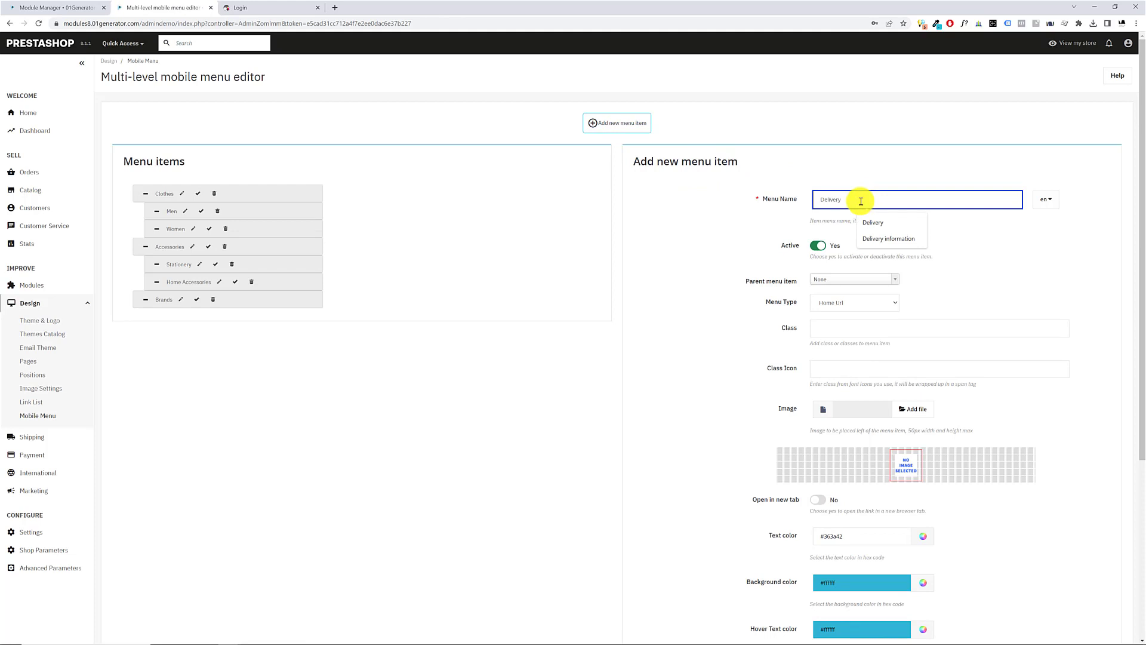
click(844, 303)
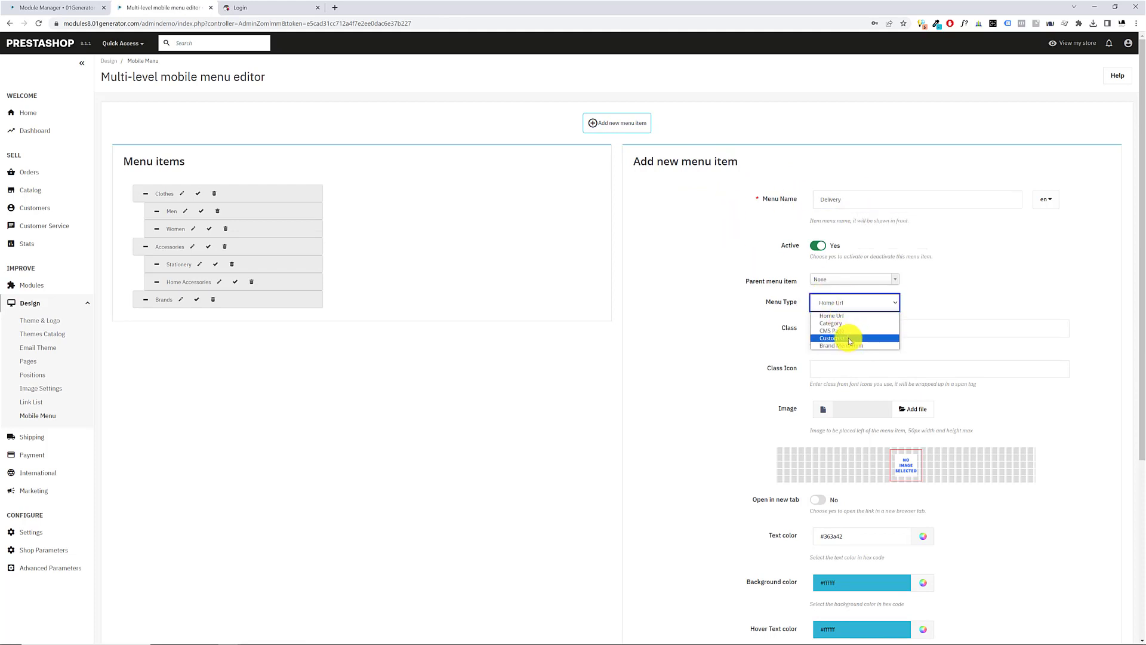
click(850, 338)
click(844, 306)
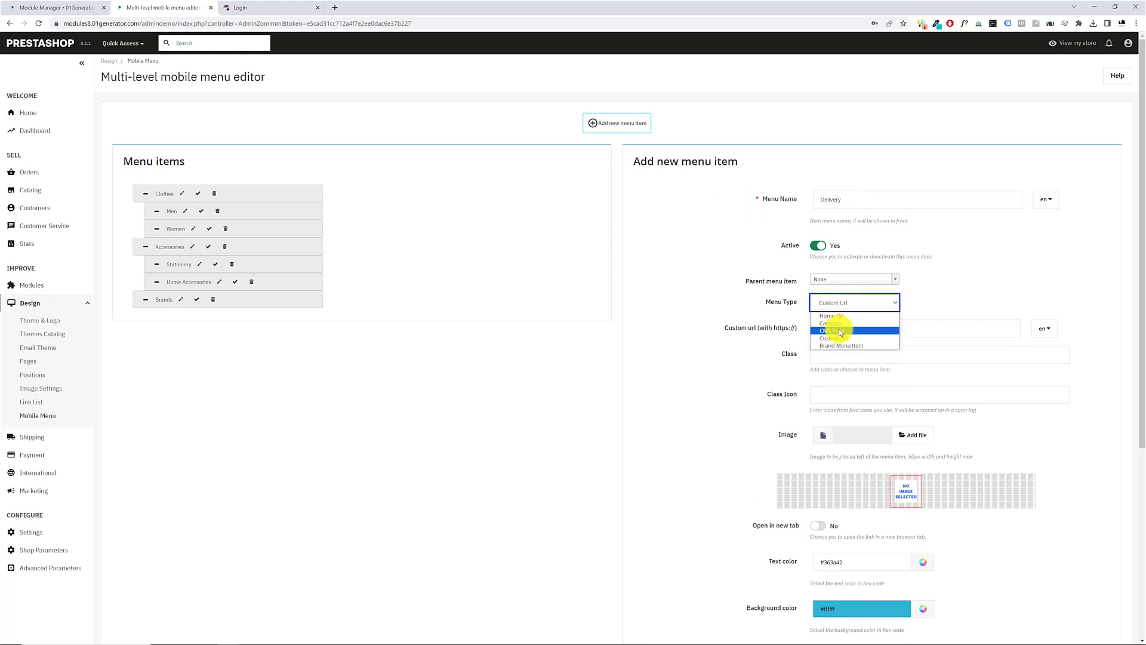
click(840, 331)
click(836, 326)
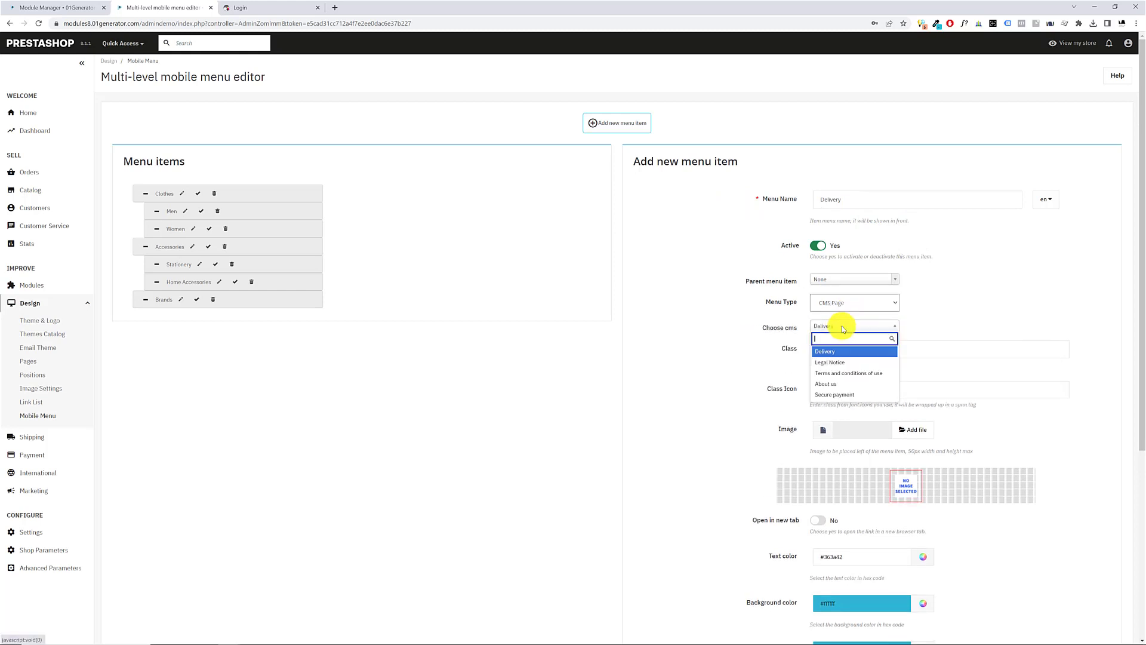
click(848, 351)
Copy the name Delivery into the item's Greek name and save the menu item
click(937, 202)
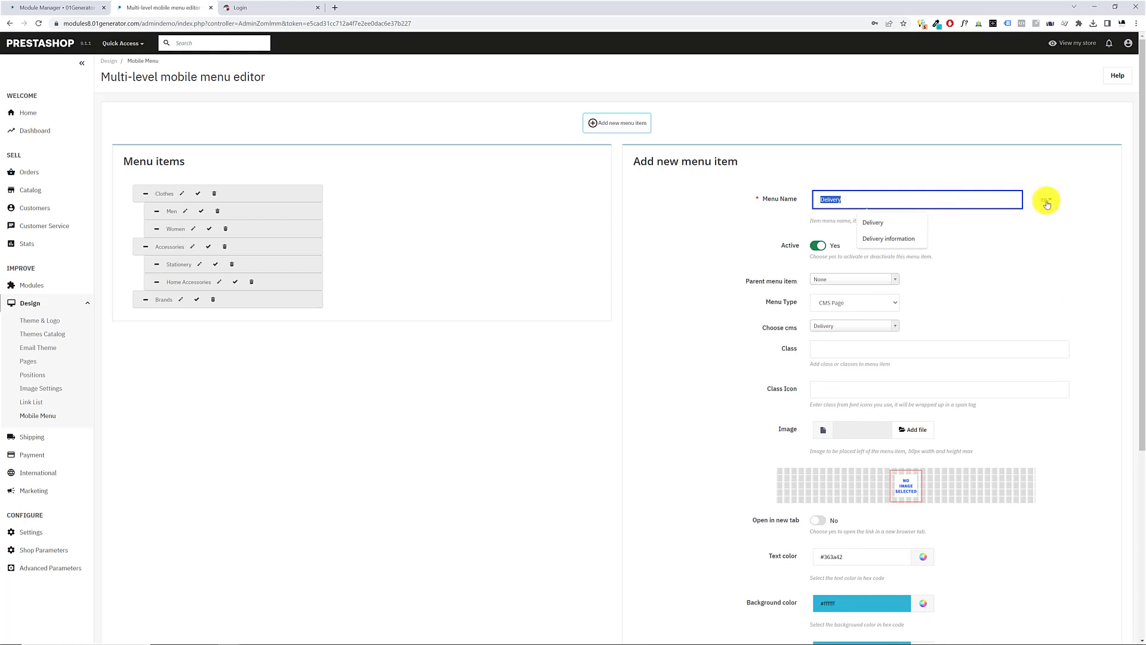
click(1046, 200)
click(1050, 241)
click(948, 204)
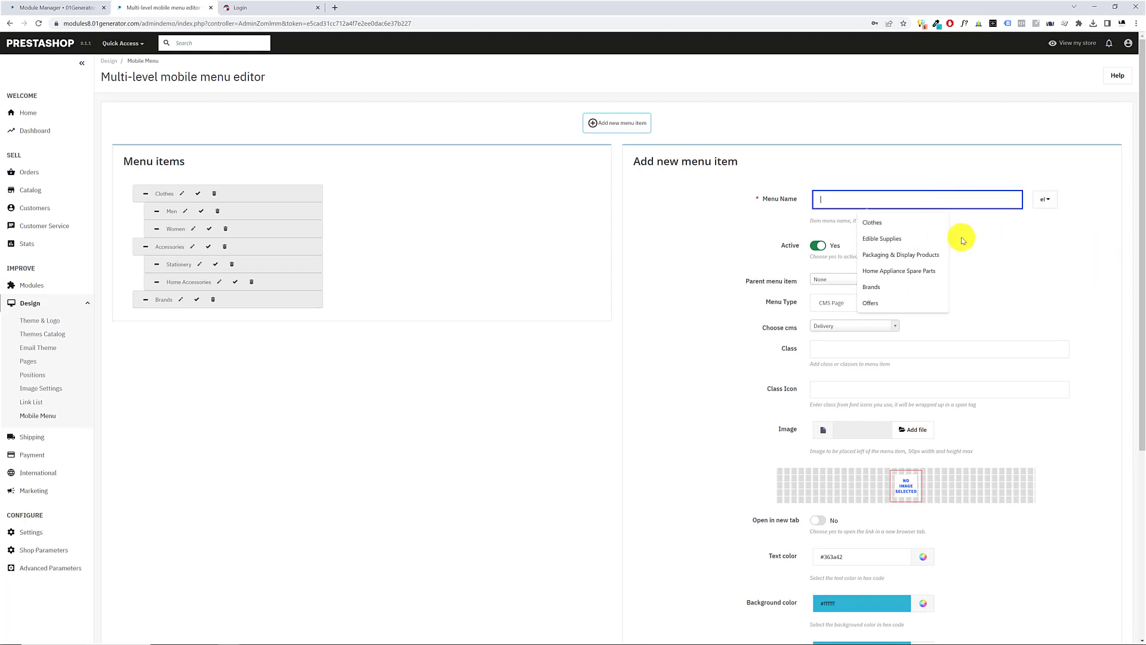
text(Delivery)
click(990, 292)
scroll(704, 408, down, 7)
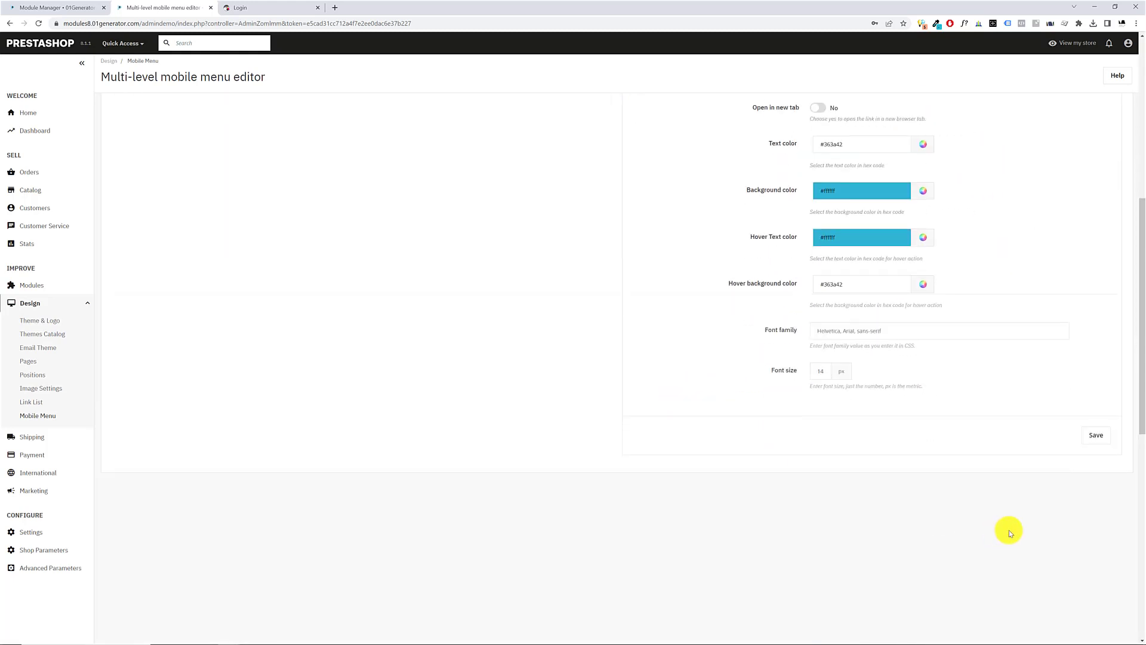
scroll(1010, 530, up, 2)
click(1098, 570)
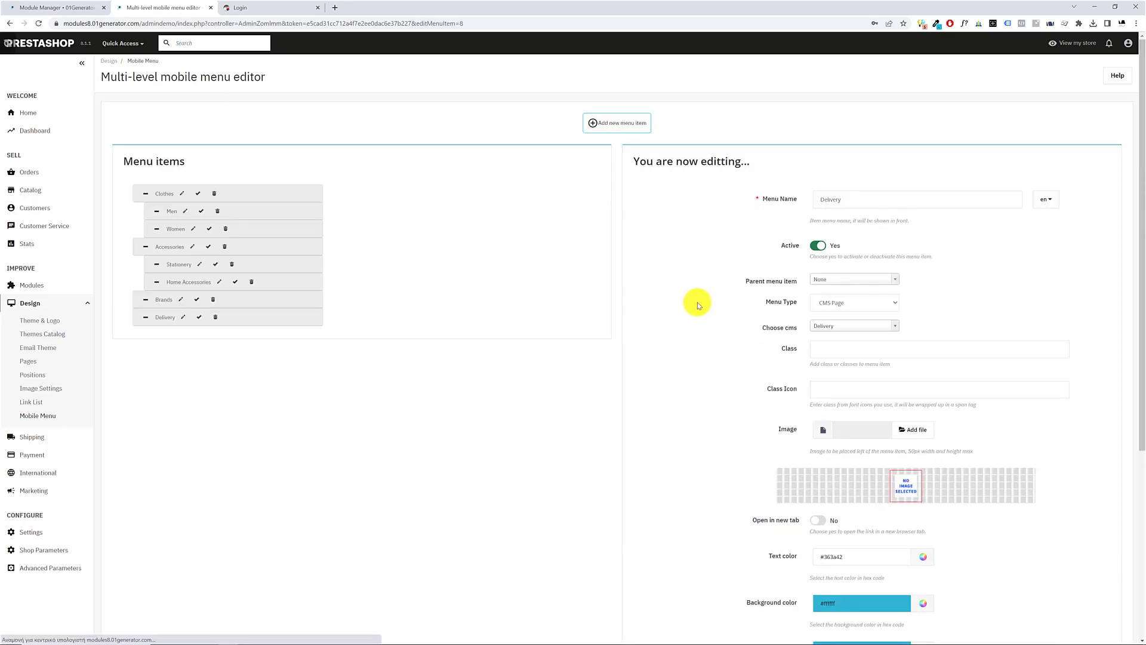
Start a new menu item and name it Offers in both English and Greek
click(631, 123)
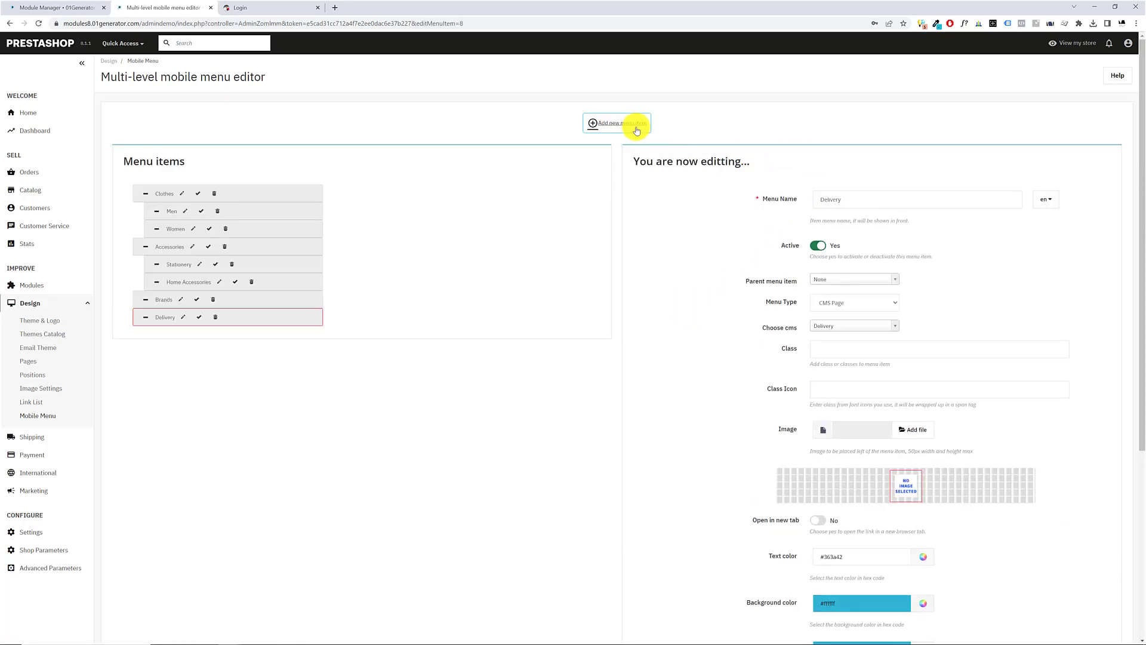
click(834, 198)
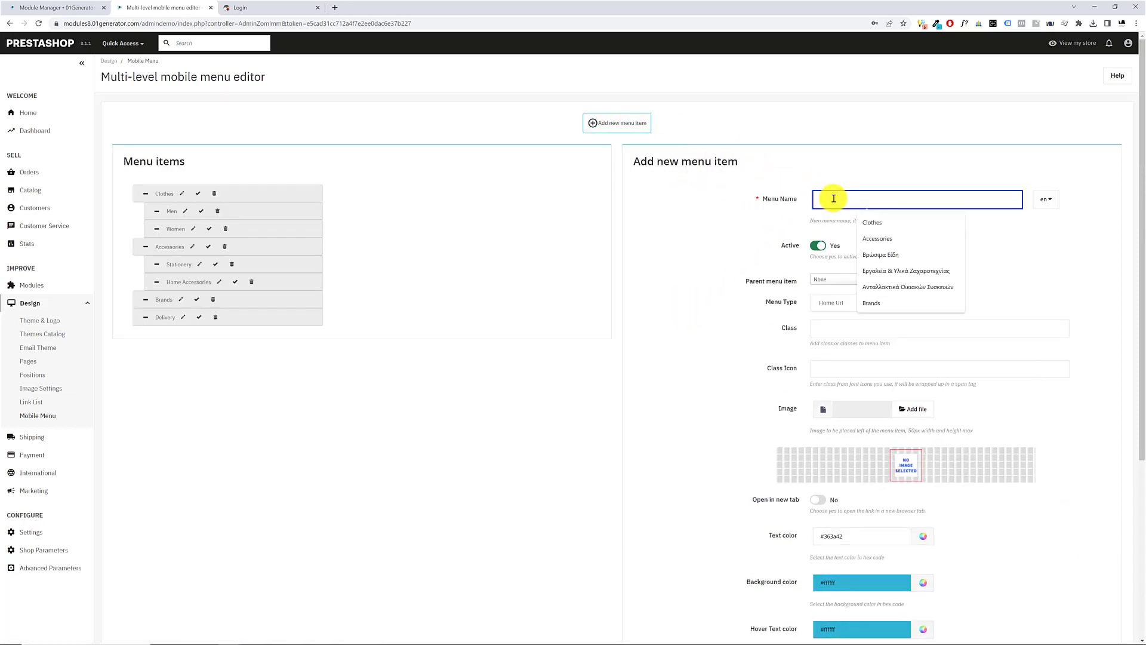
text(O)
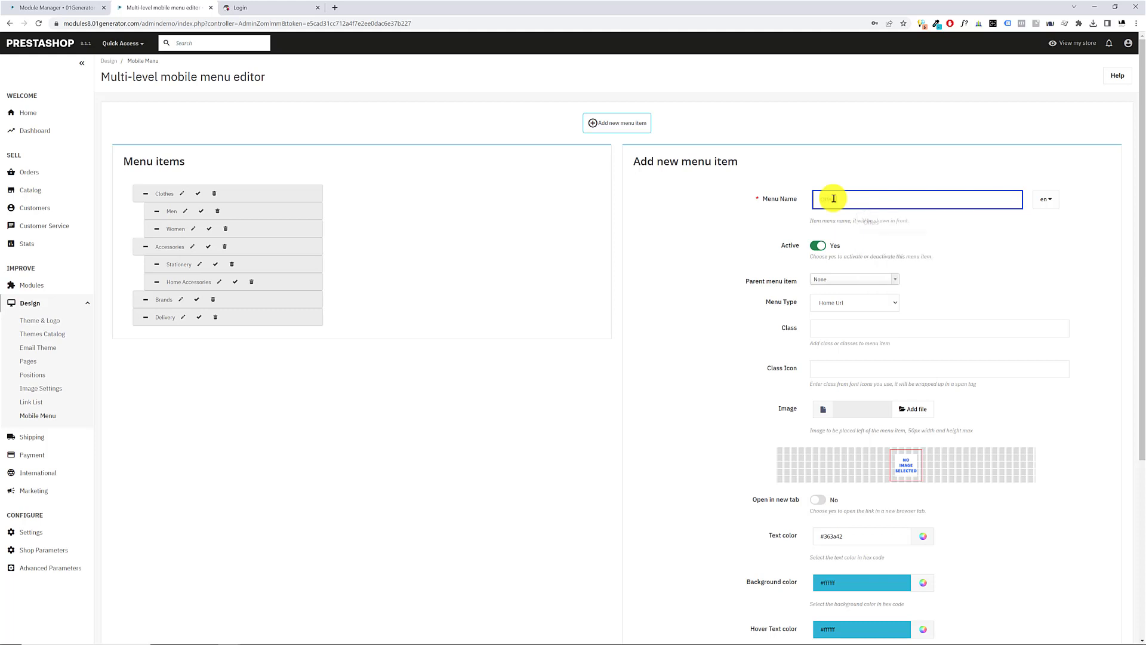
text(ffers)
click(1045, 199)
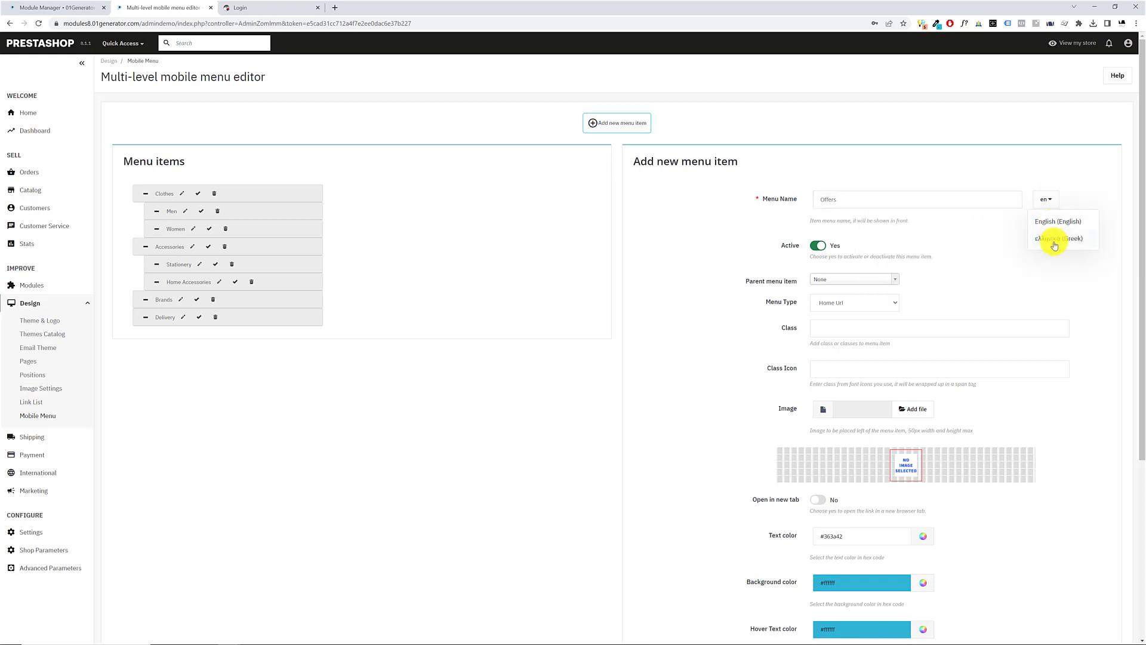
click(1054, 246)
click(879, 199)
text(Offers)
click(991, 274)
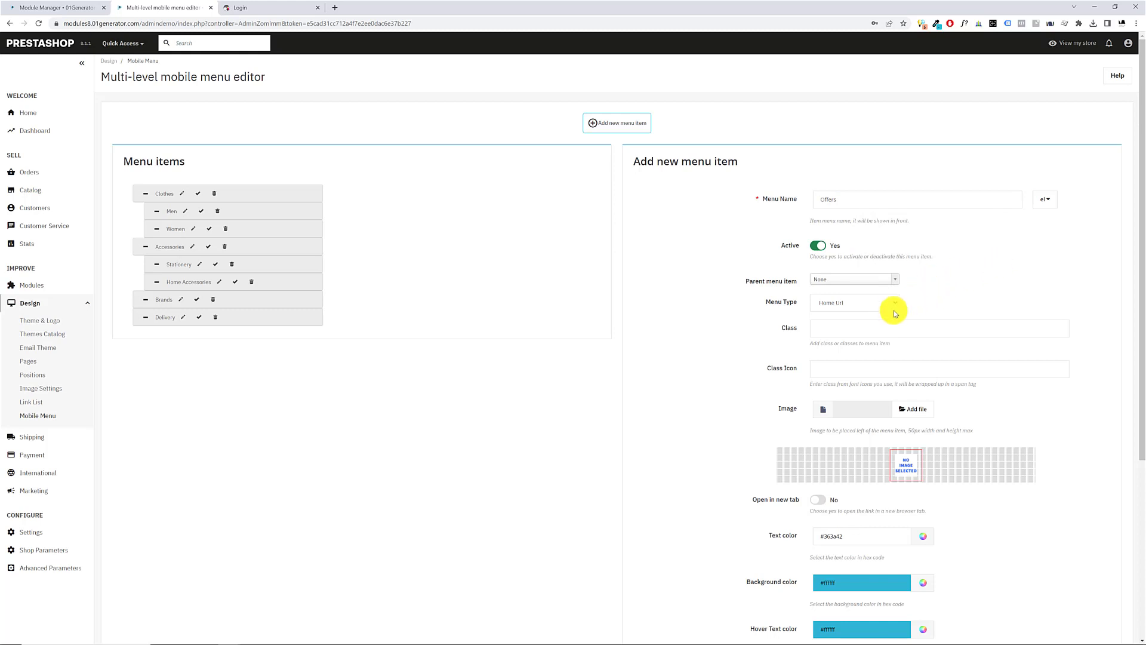
Set the Offers item's menu type to Custom Url and copy the address of the storefront's English Prices drop page
click(855, 303)
click(842, 338)
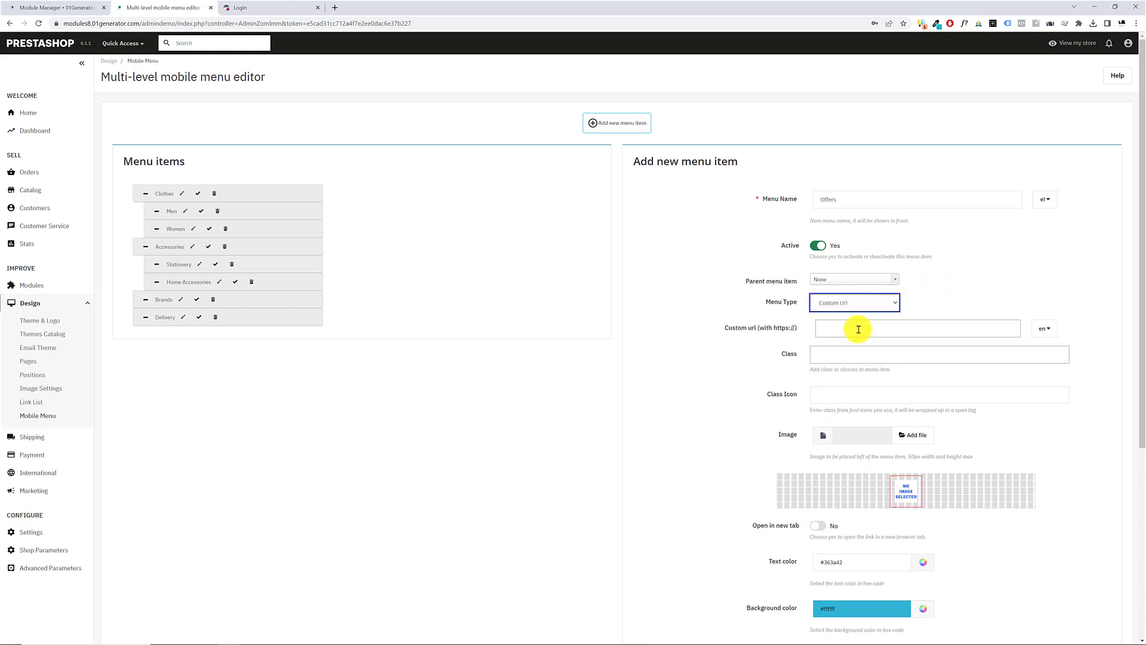
click(270, 6)
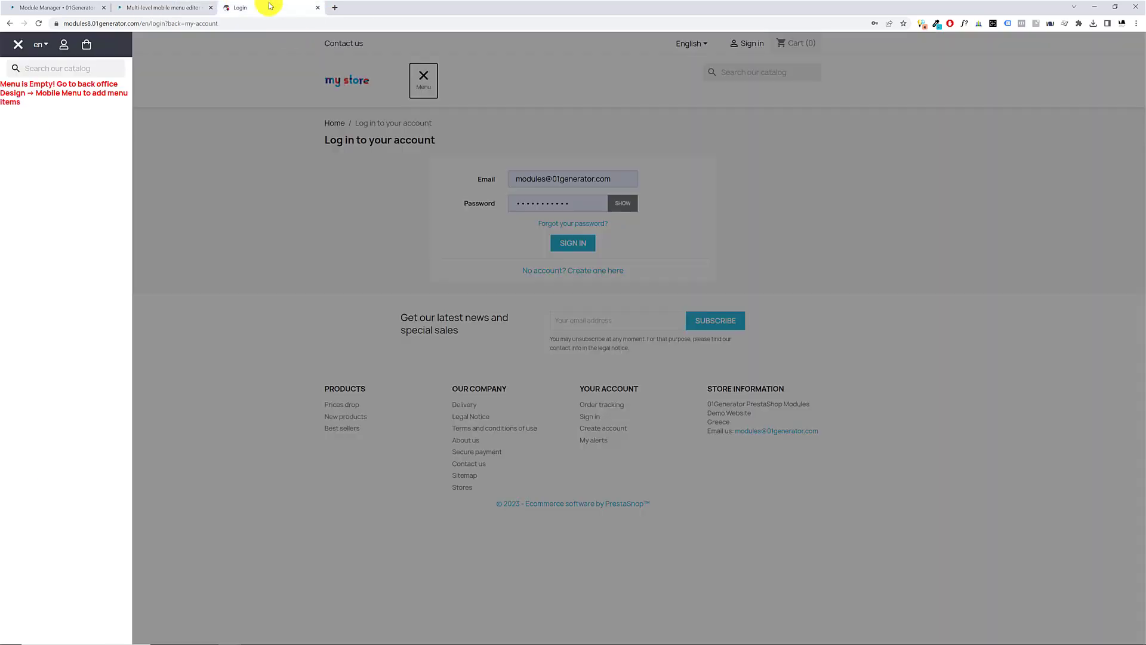
click(401, 247)
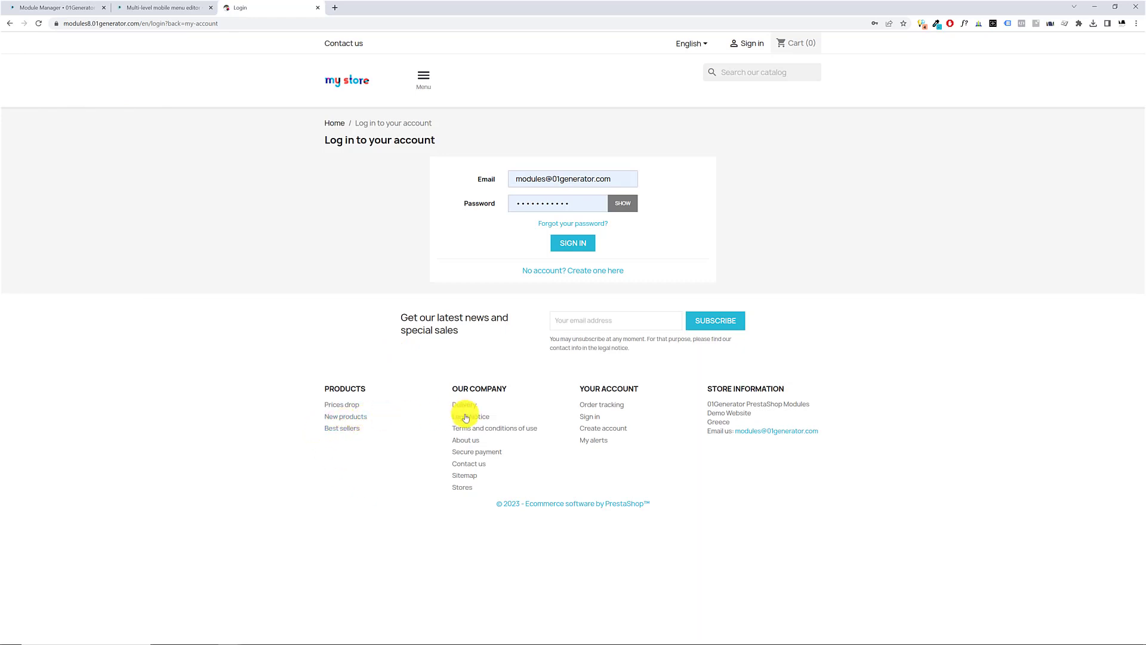
click(337, 405)
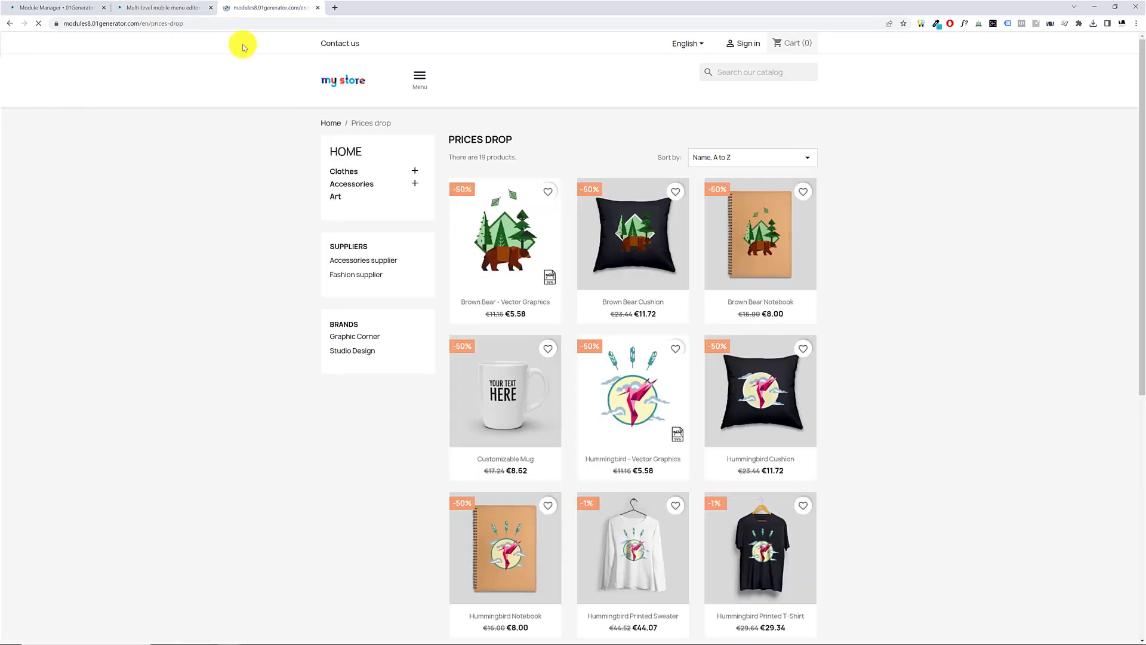
click(205, 23)
key(ctrl+c)
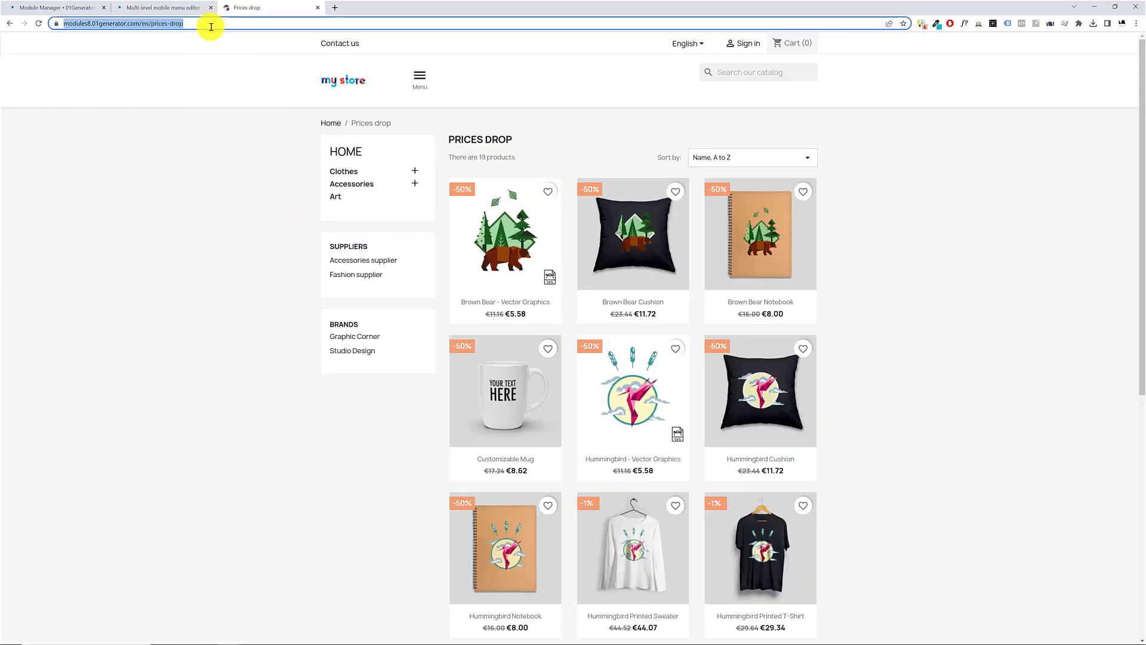
click(58, 12)
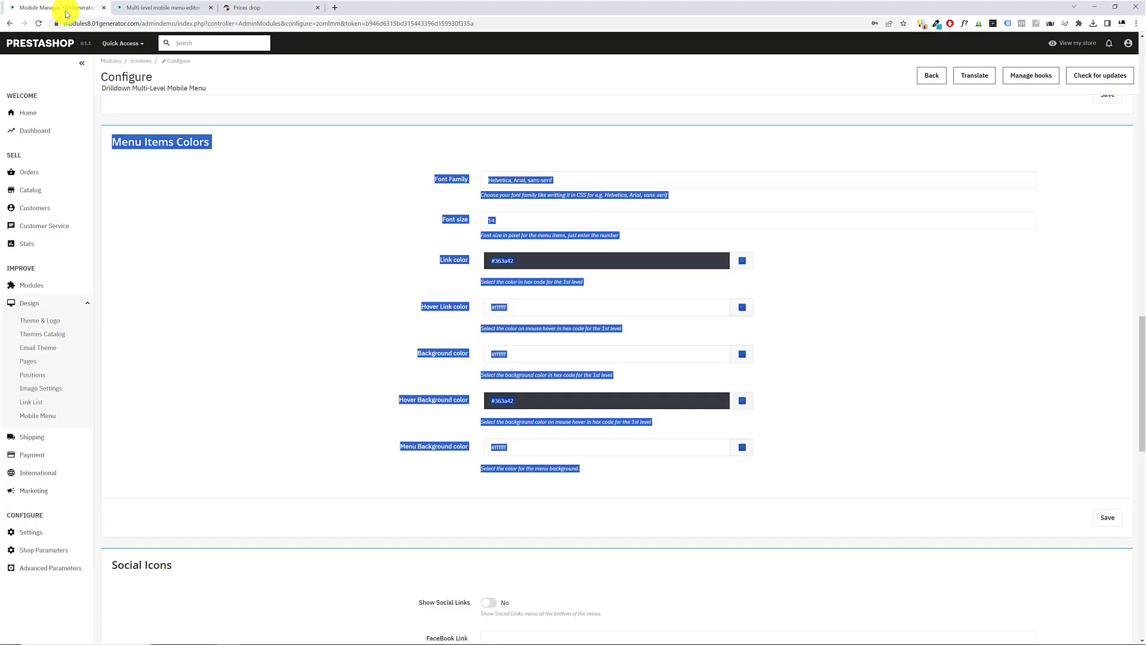
click(842, 289)
click(179, 8)
click(846, 329)
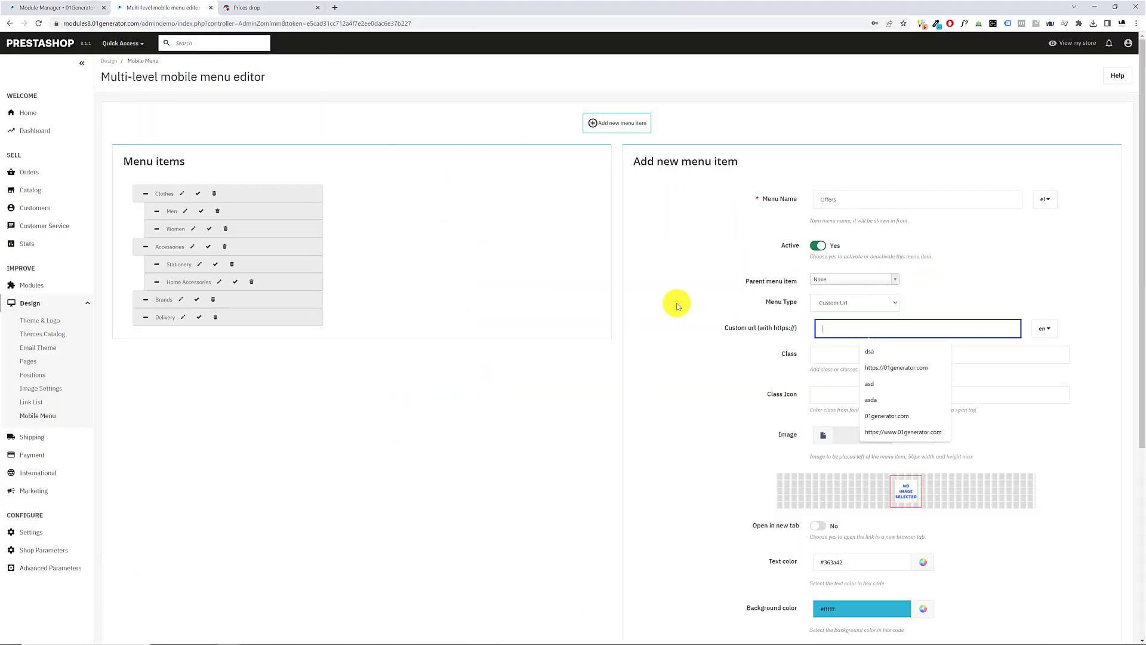
key(ctrl+v)
Switch the custom URL to Greek and copy the address of the storefront's Greek version of the Prices drop page
click(1044, 328)
click(1056, 368)
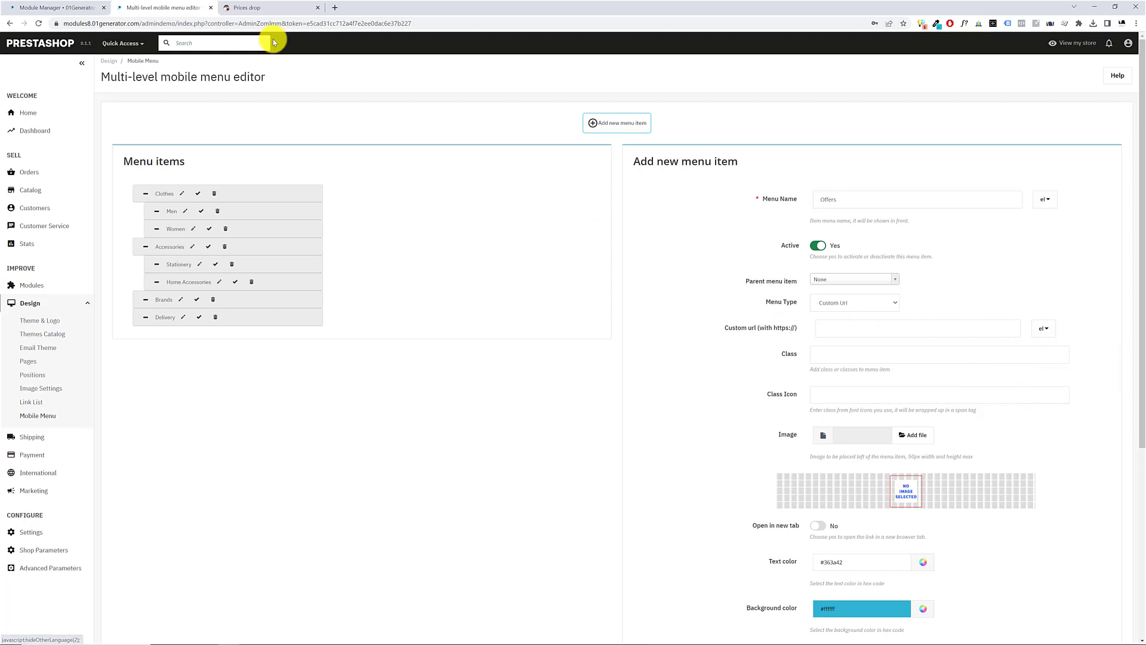
click(256, 8)
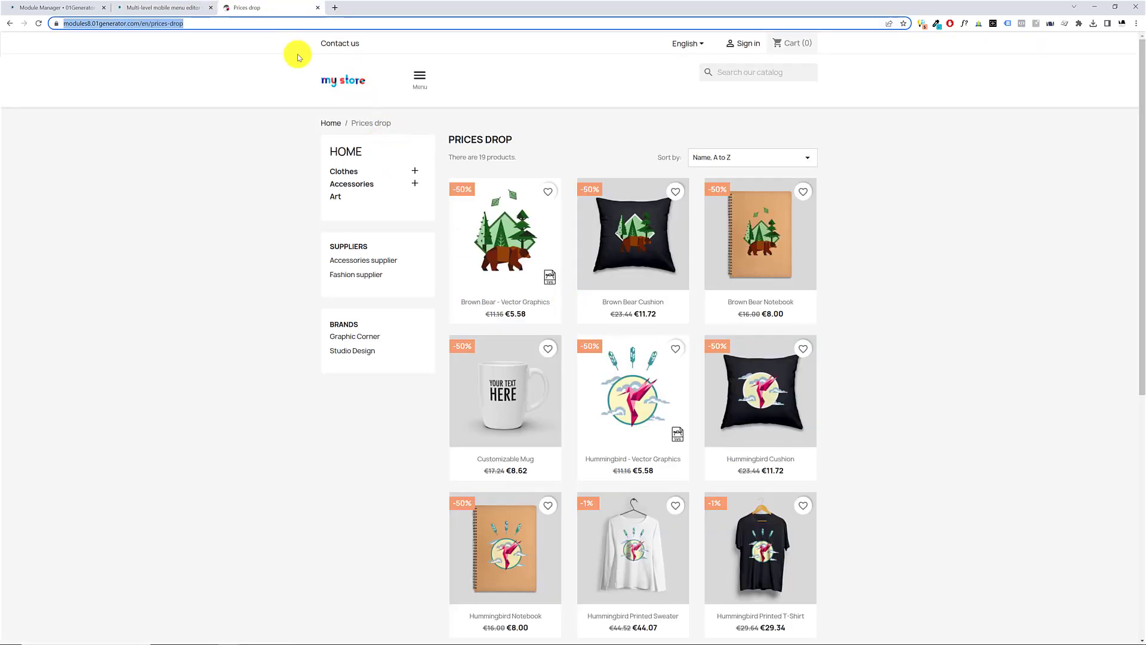
click(698, 71)
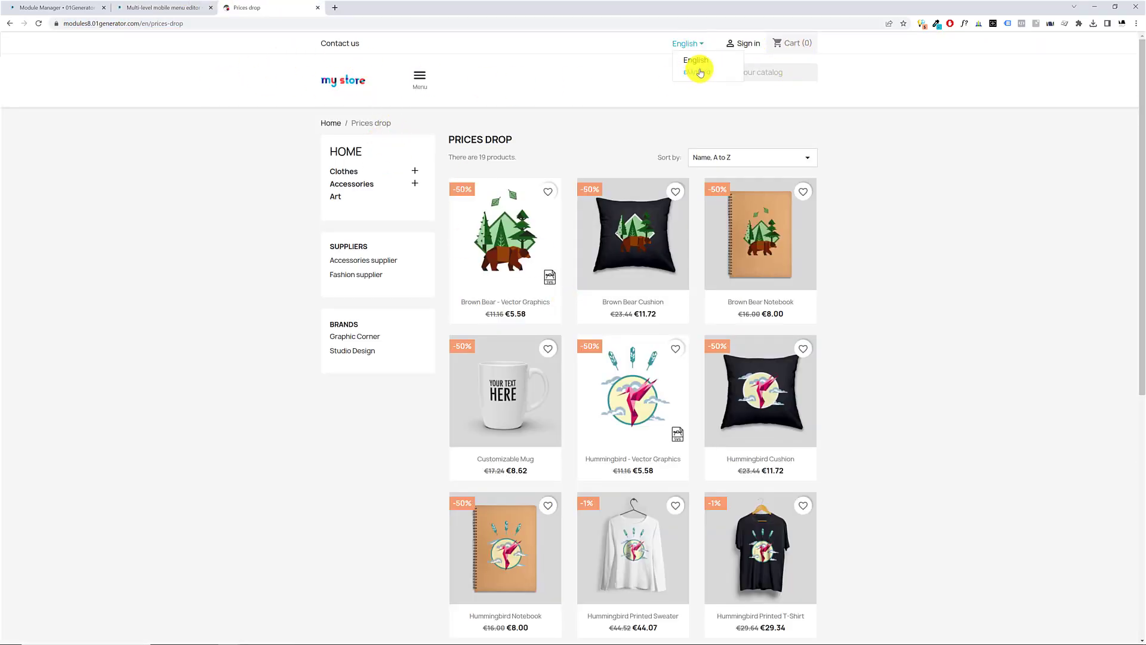
click(700, 72)
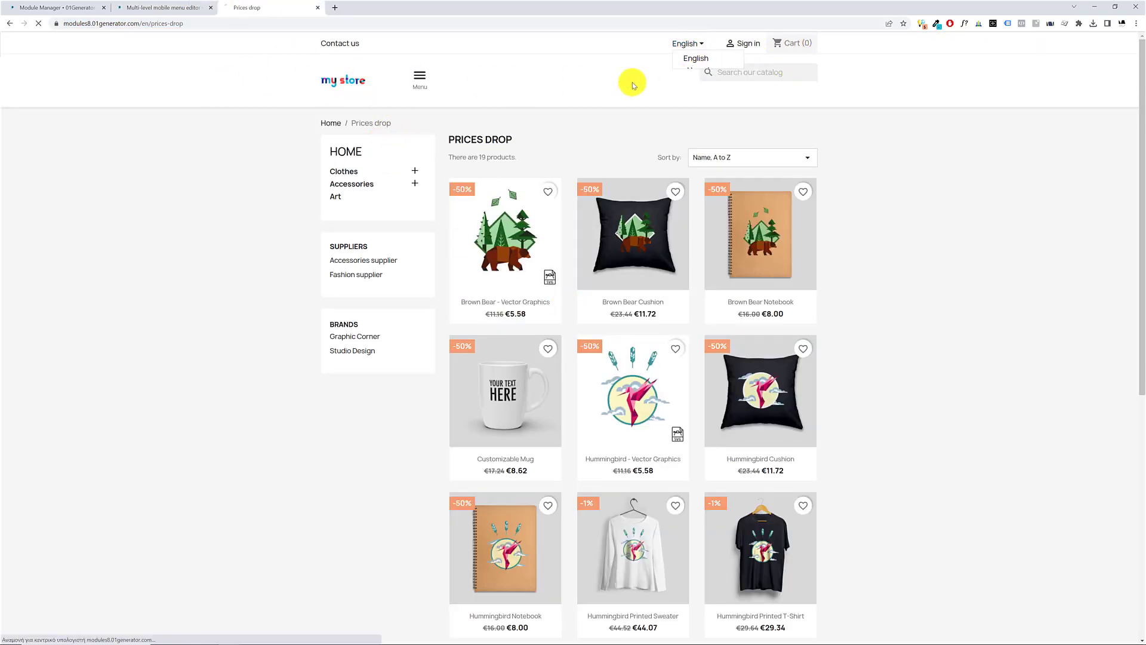
click(231, 23)
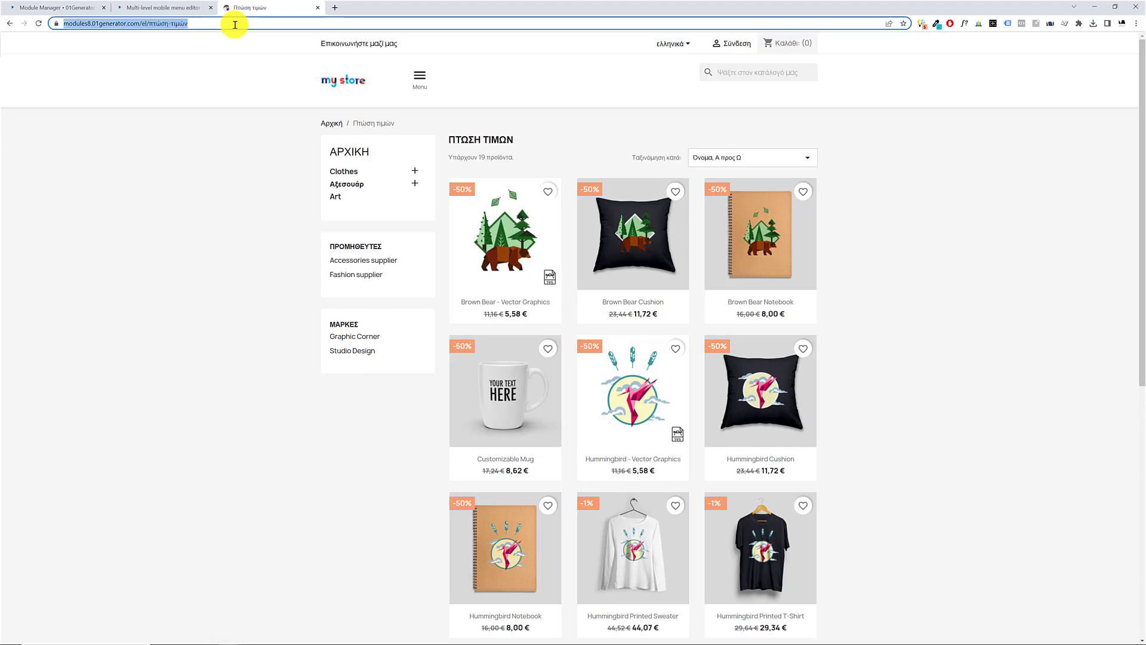
Paste the Greek Prices drop page address as the Offers item's Greek custom URL and switch the form back to English
click(143, 6)
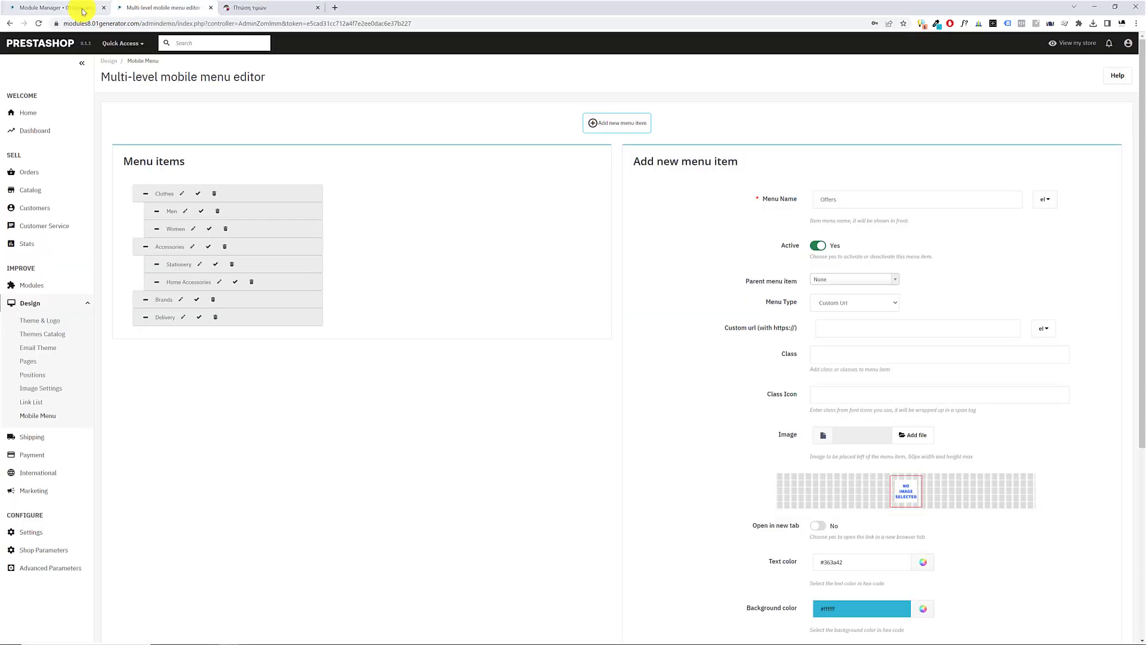
click(899, 330)
text(https://modules8.01generator.com/el/%CF%80%CF%84%CF%8E%CF%83%CE%B7-%CF%84%CE%B9%CE%BC%CF%8E%CE%BD)
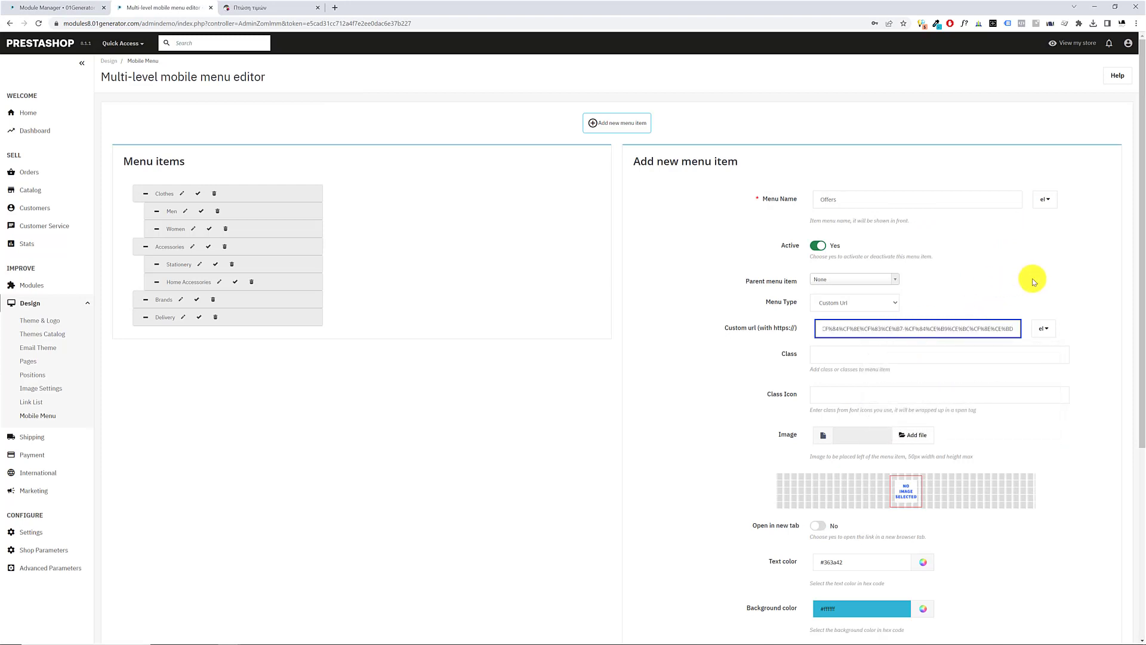
click(1032, 278)
click(1044, 329)
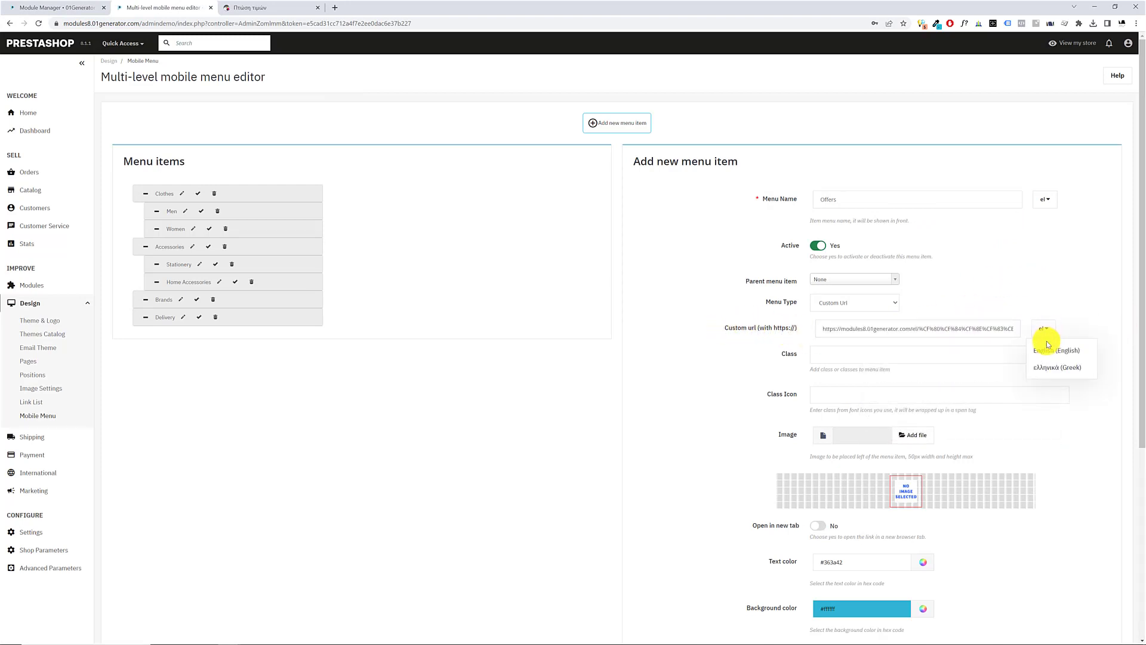
click(1051, 351)
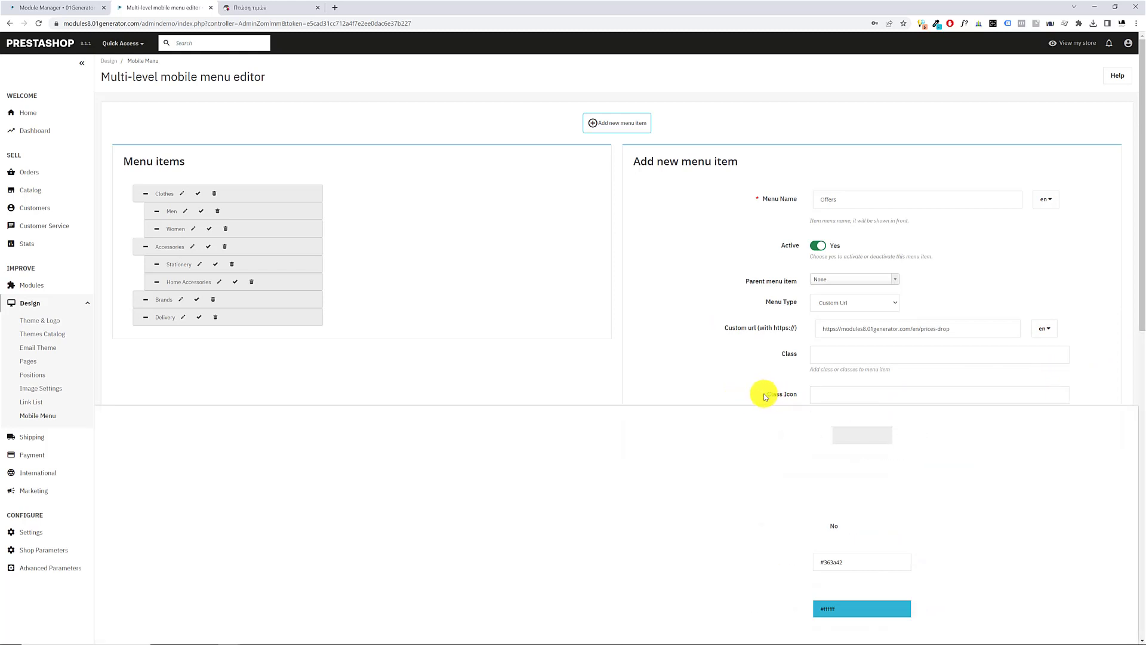
Save the Offers menu item and move it above Clothes in the menu items list
drag(765, 396, 797, 393)
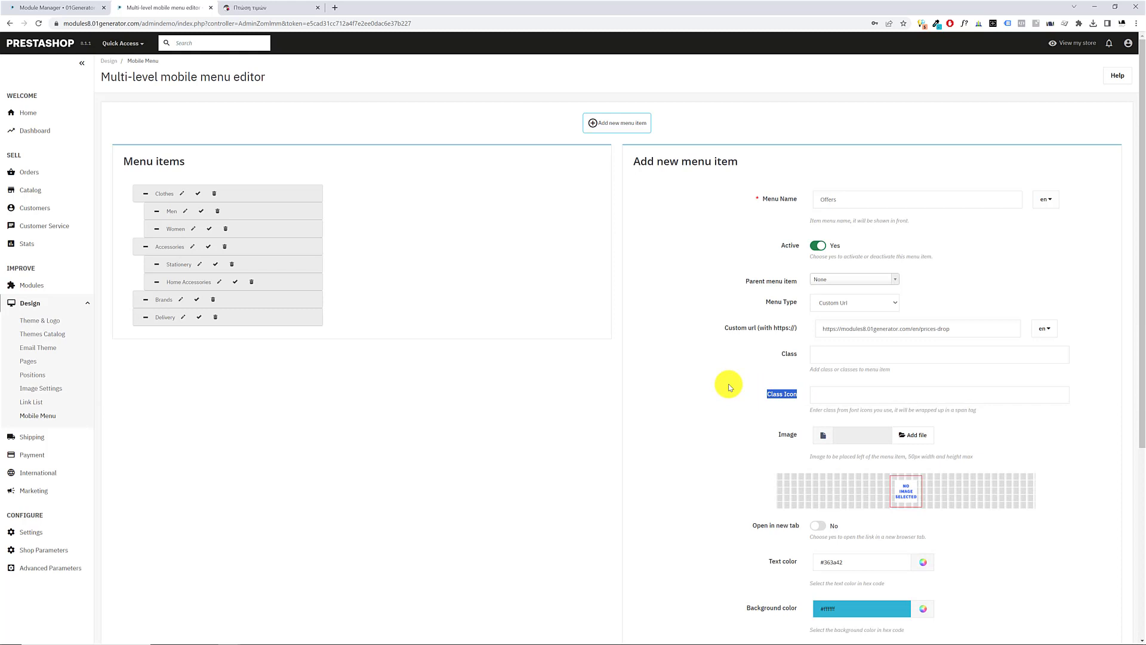
scroll(730, 387, down, 5)
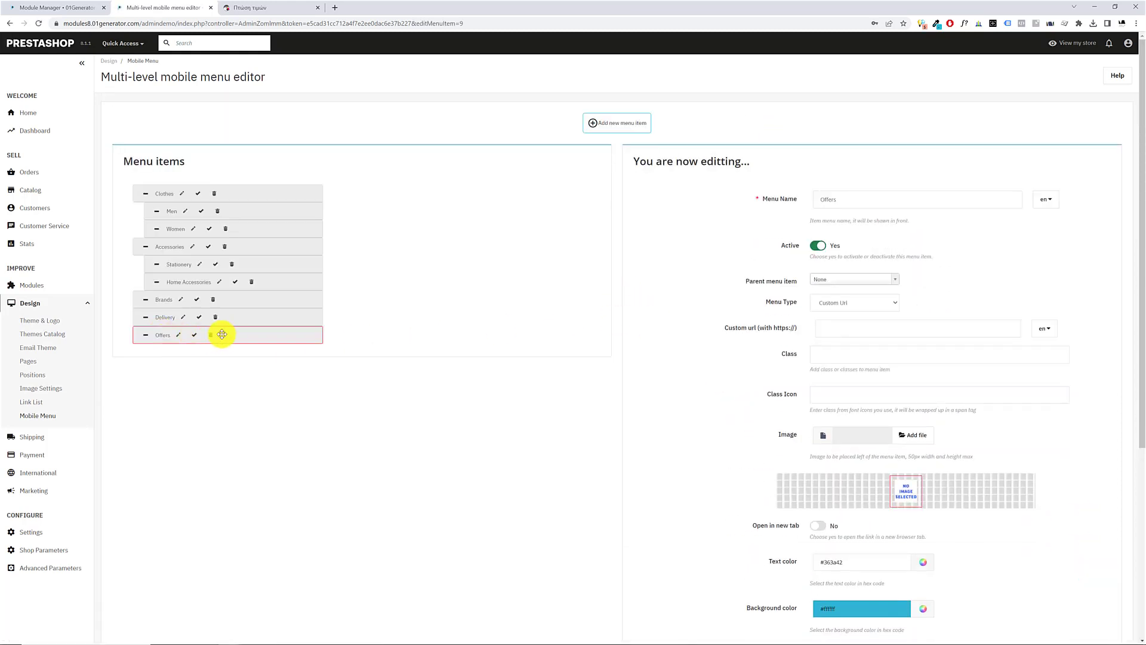
drag(250, 332, 248, 189)
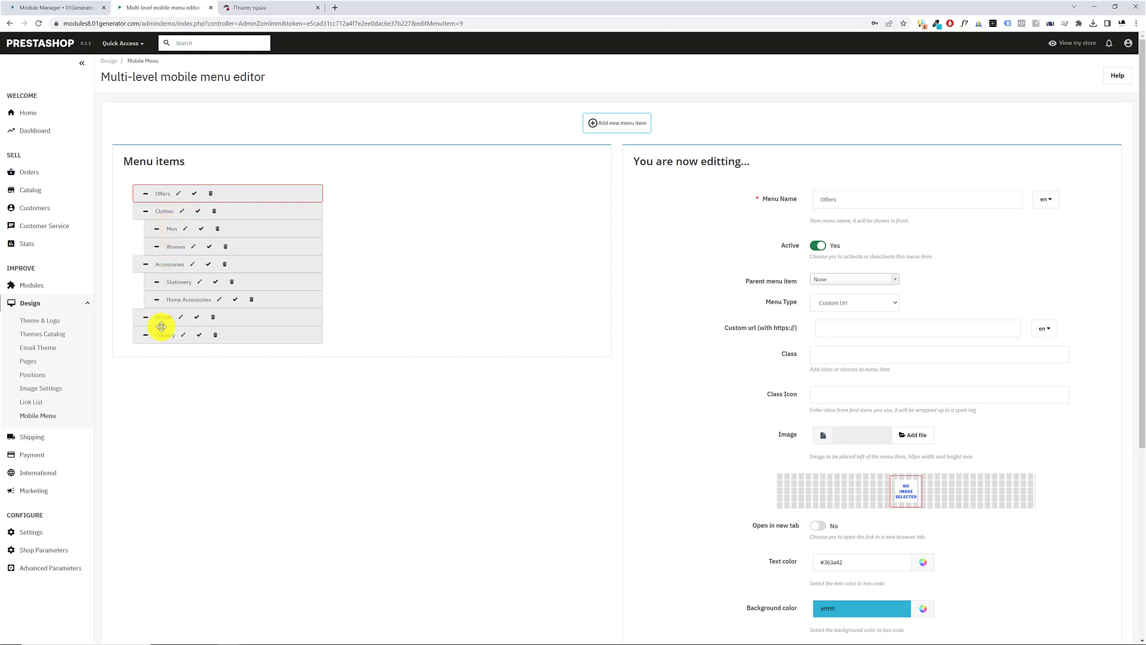
Reload the storefront page and open its mobile menu to check the new menu items
click(267, 8)
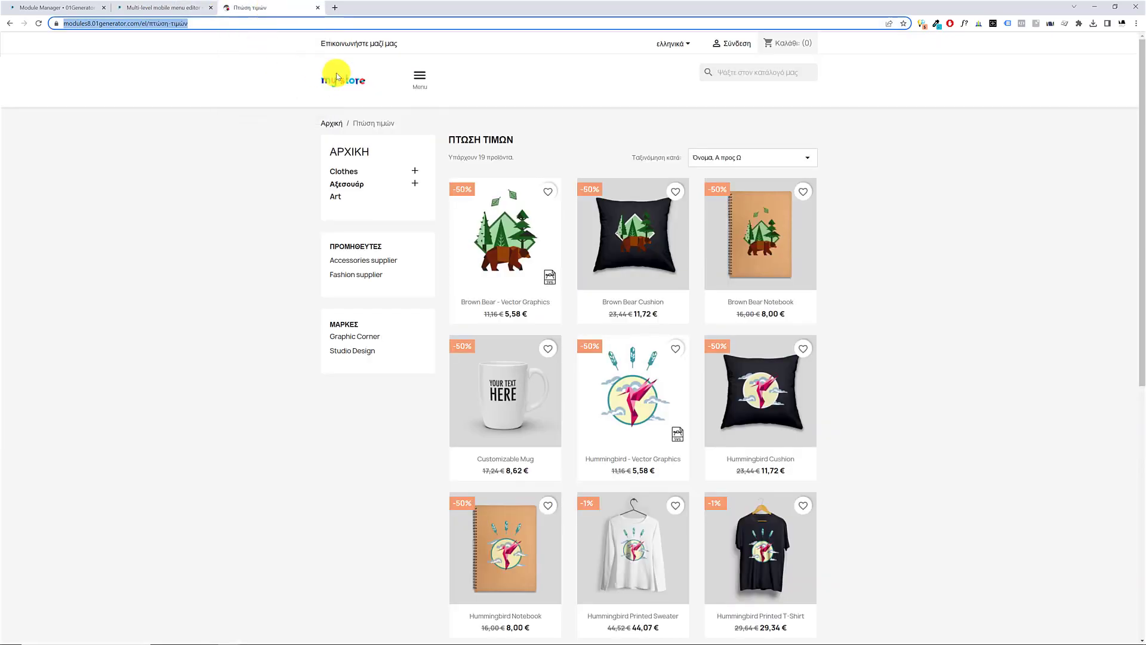
key(F5)
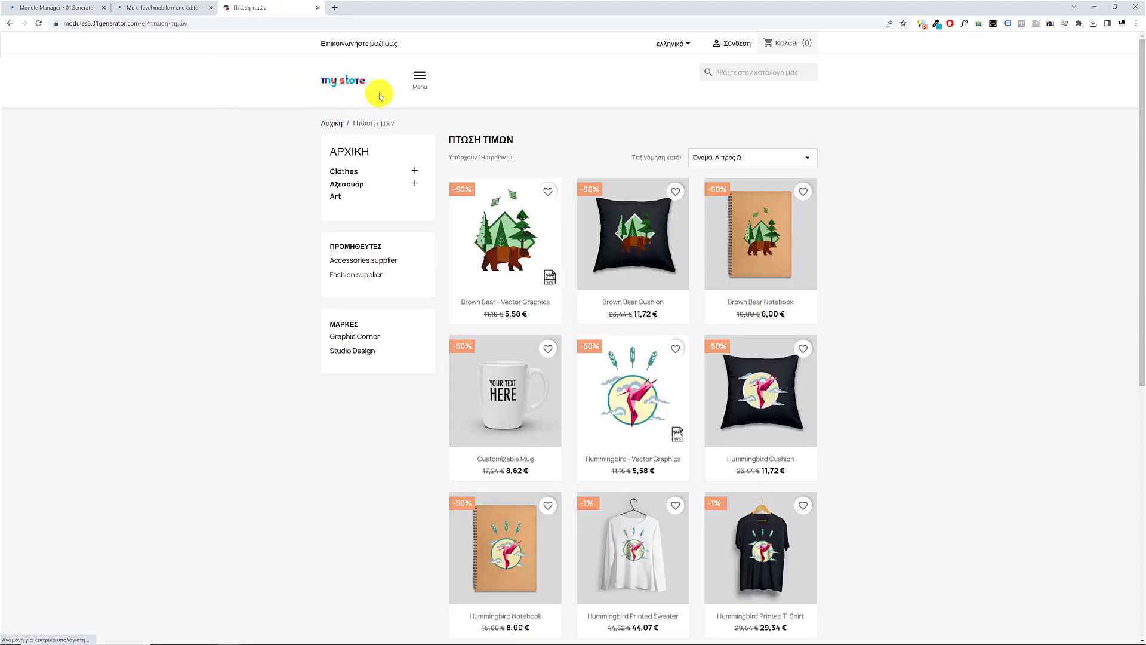
click(418, 79)
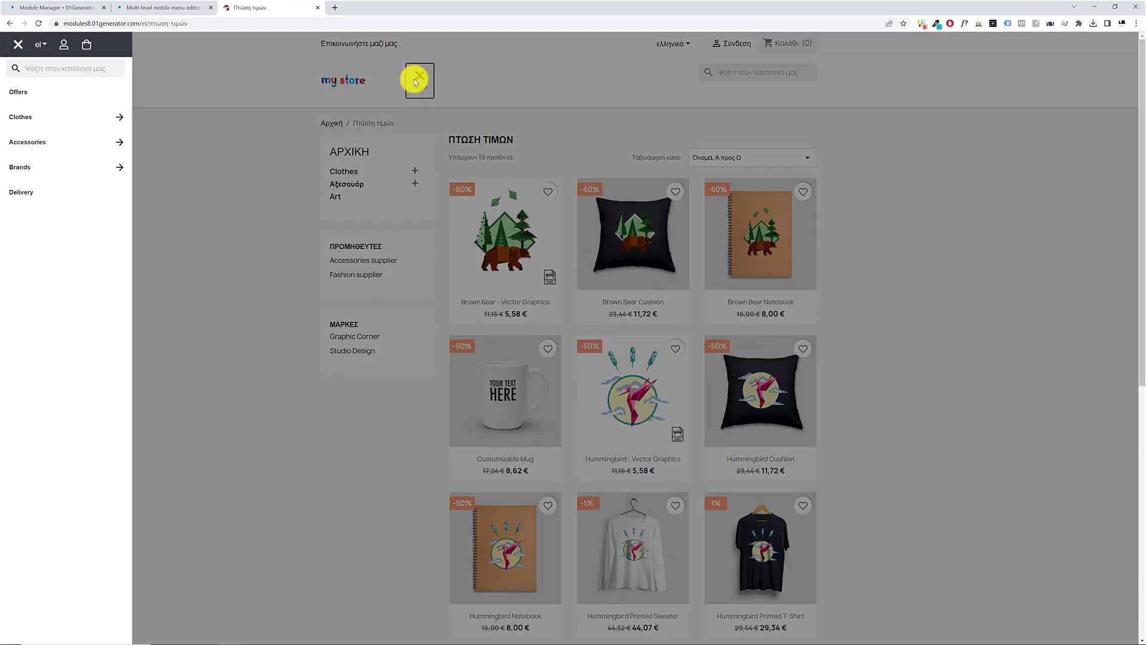
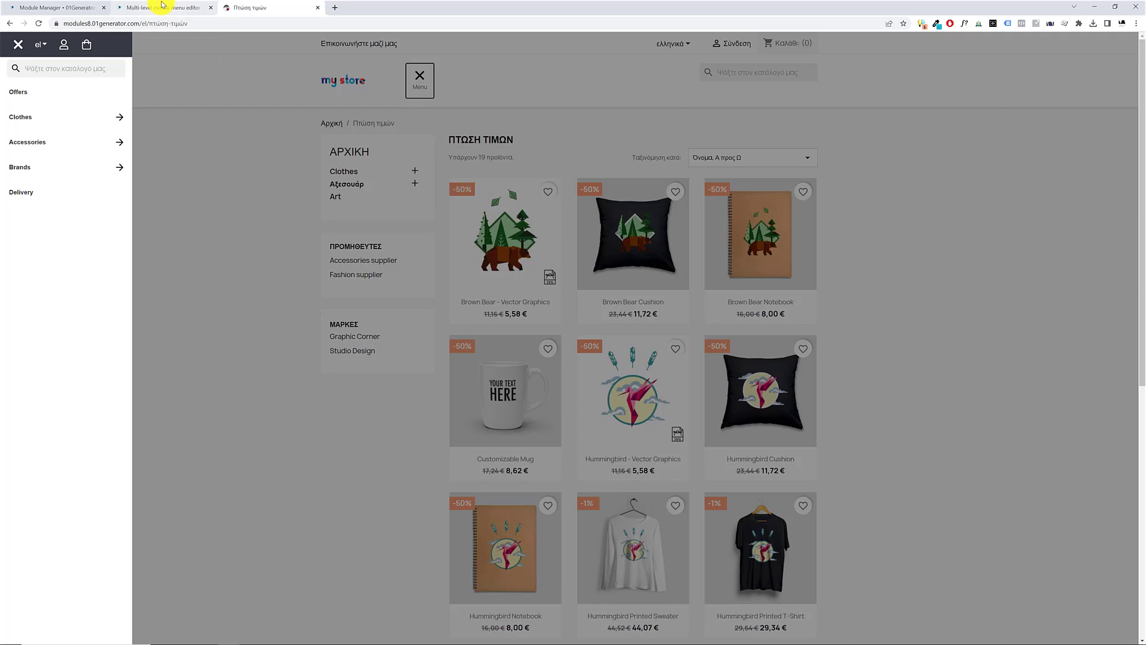
Review the Menu Items Colors section's Font Family setting and compare it with the item text in the storefront's mobile menu
click(141, 7)
click(71, 7)
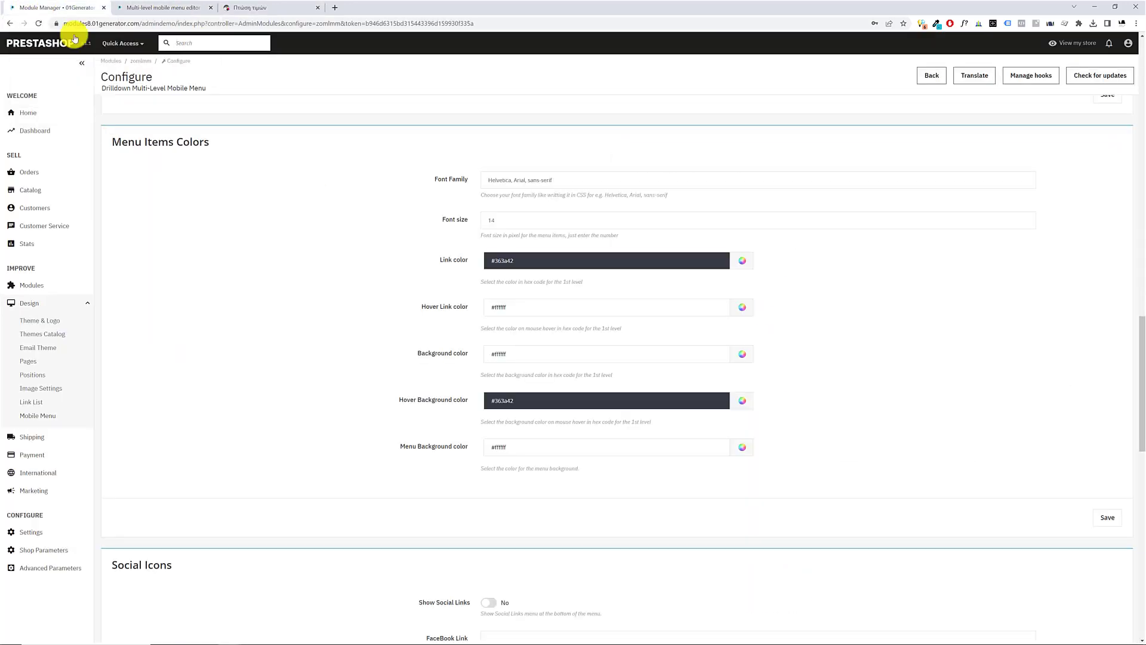
scroll(296, 274, down, 1)
scroll(296, 274, up, 1)
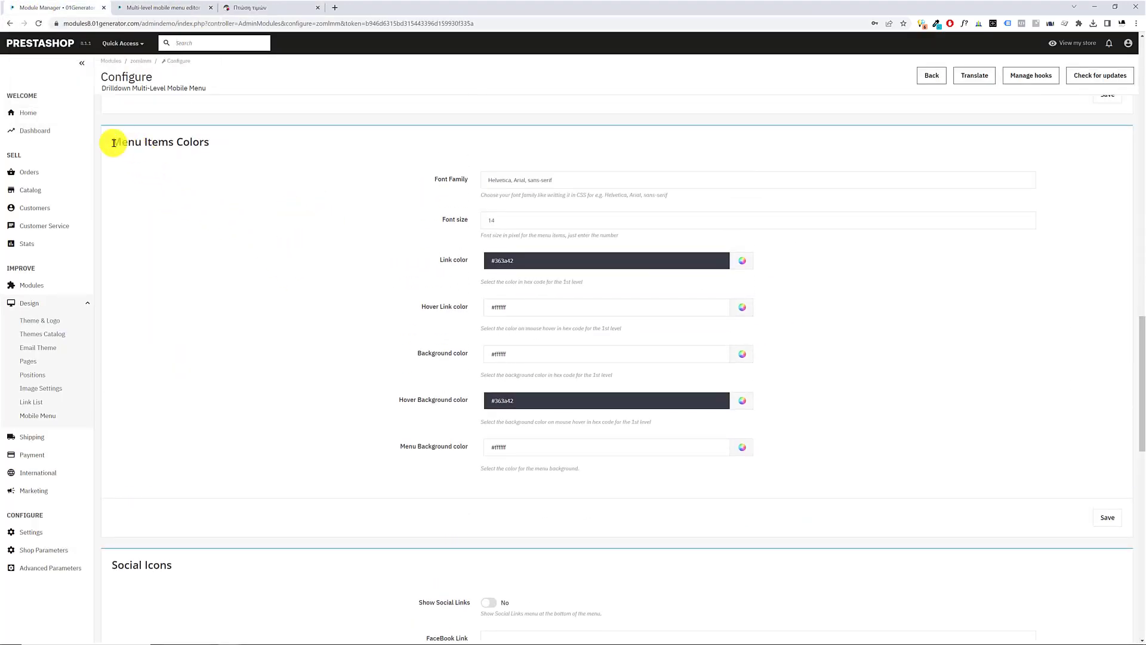
drag(114, 142, 229, 154)
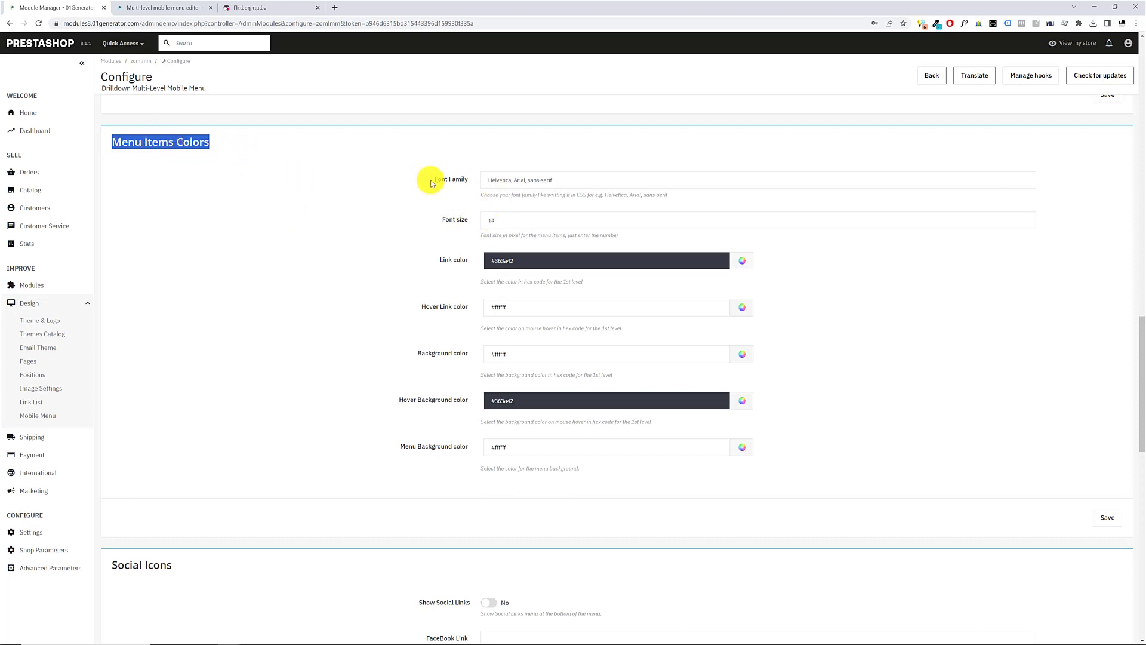
drag(433, 183, 467, 184)
click(154, 7)
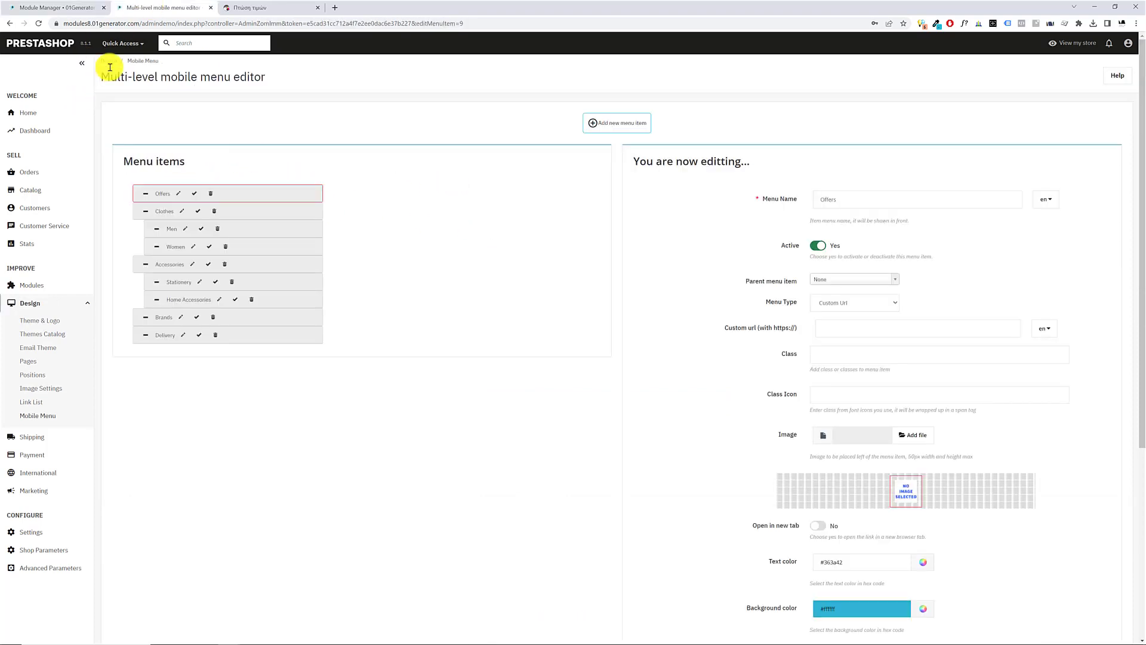
click(261, 7)
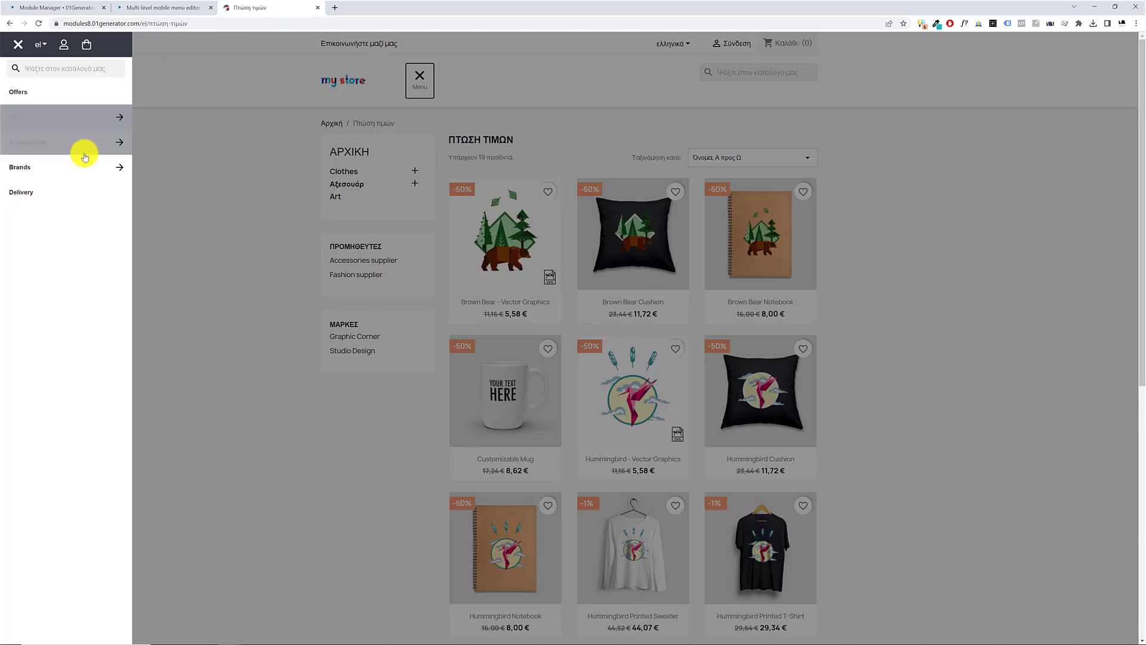
click(50, 8)
double_click(457, 179)
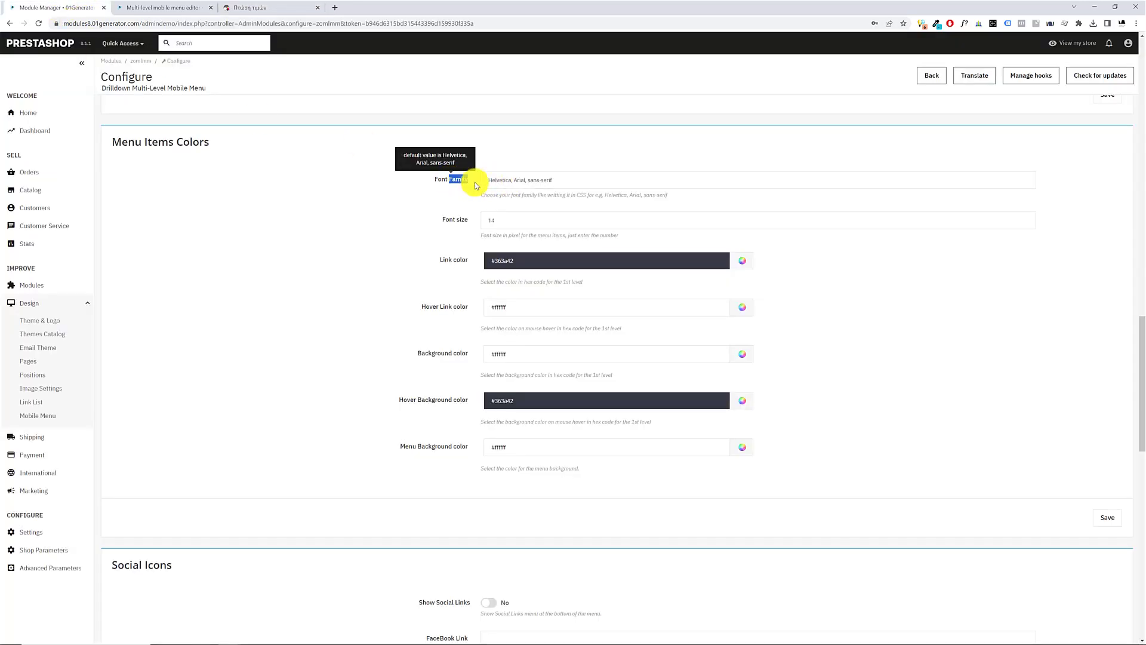
click(261, 8)
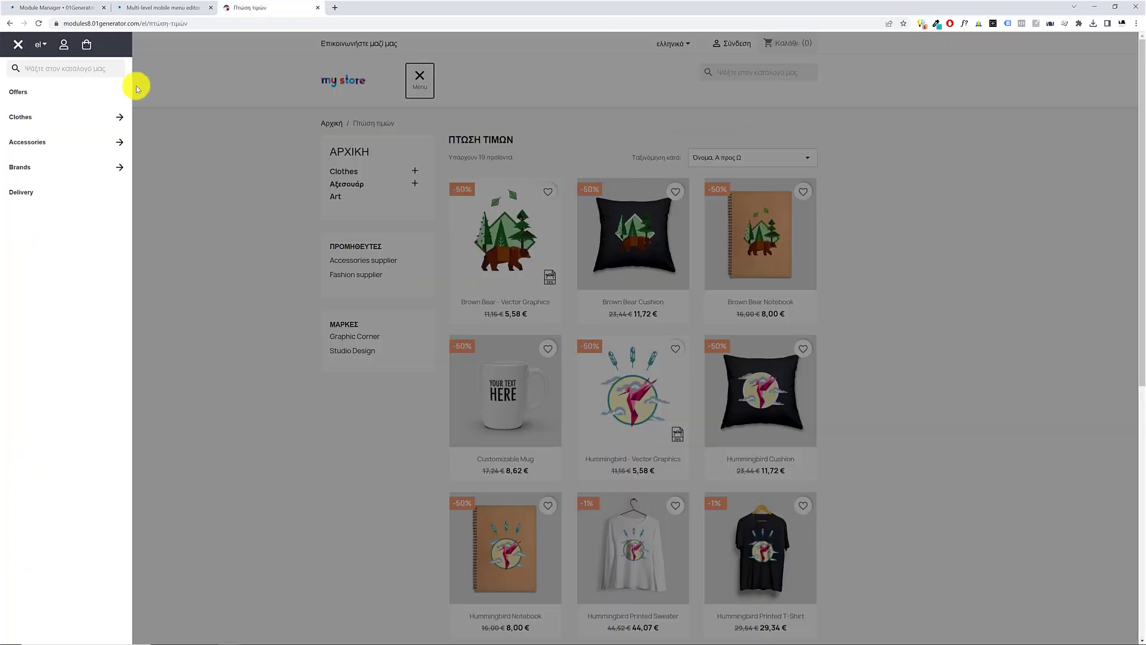
click(89, 8)
drag(524, 179, 615, 178)
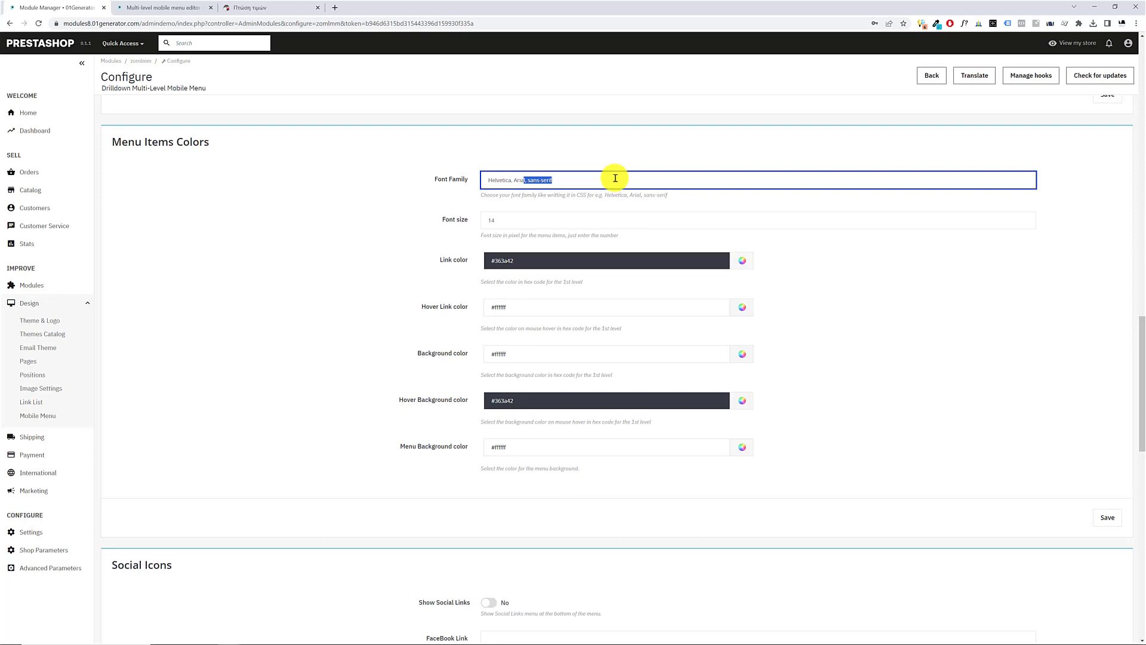
Copy the font family of the storefront's contact link with WhatFont and enter Manrope, sans-serif as the menu items' Font Family
click(169, 8)
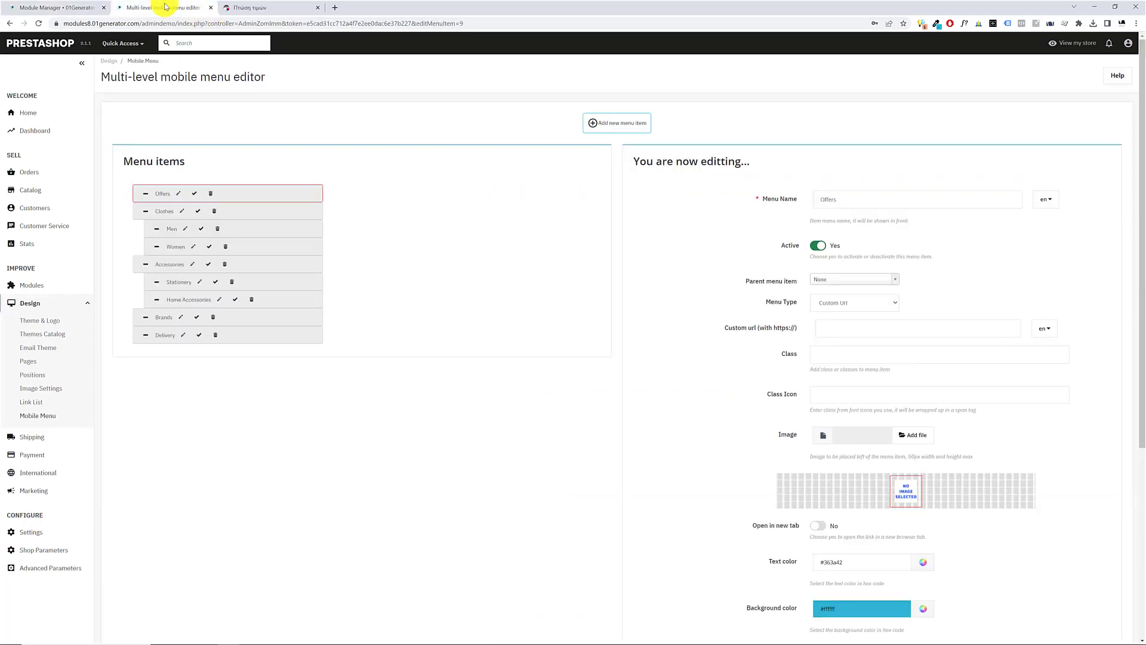
click(280, 8)
click(774, 122)
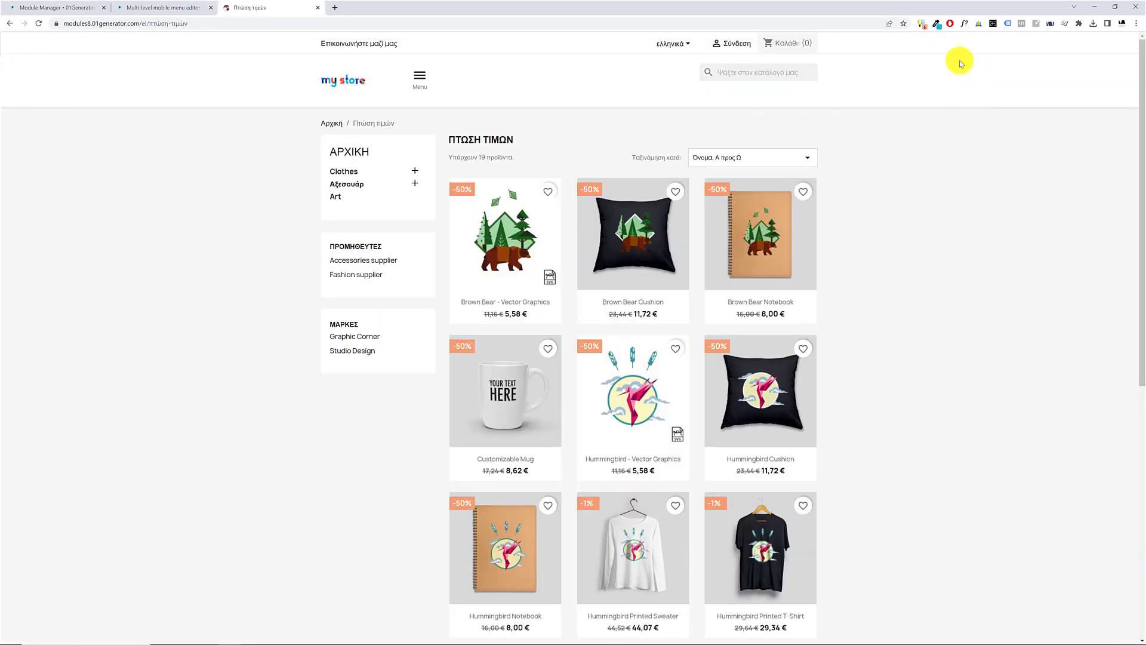
click(963, 24)
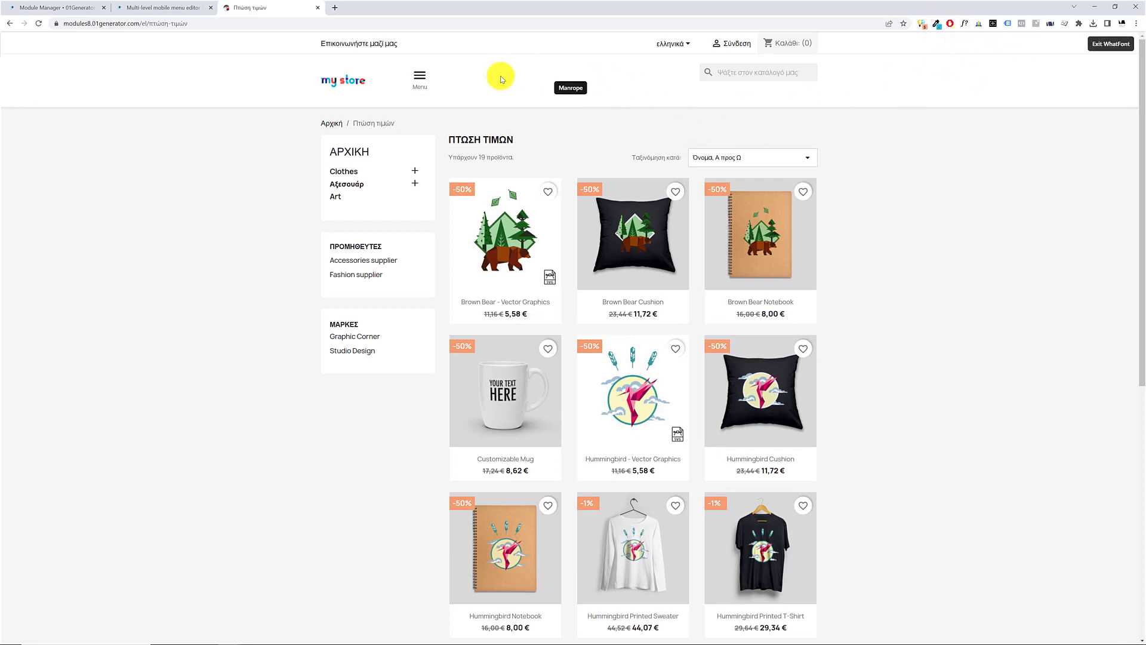
click(376, 44)
drag(435, 89, 359, 84)
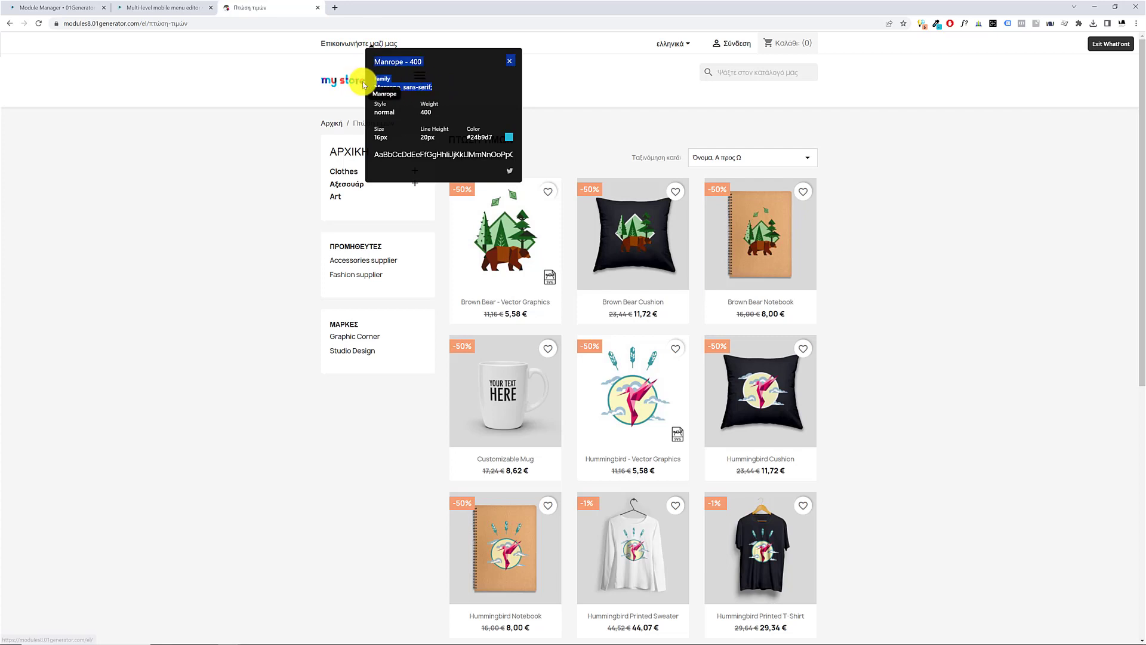
click(1100, 46)
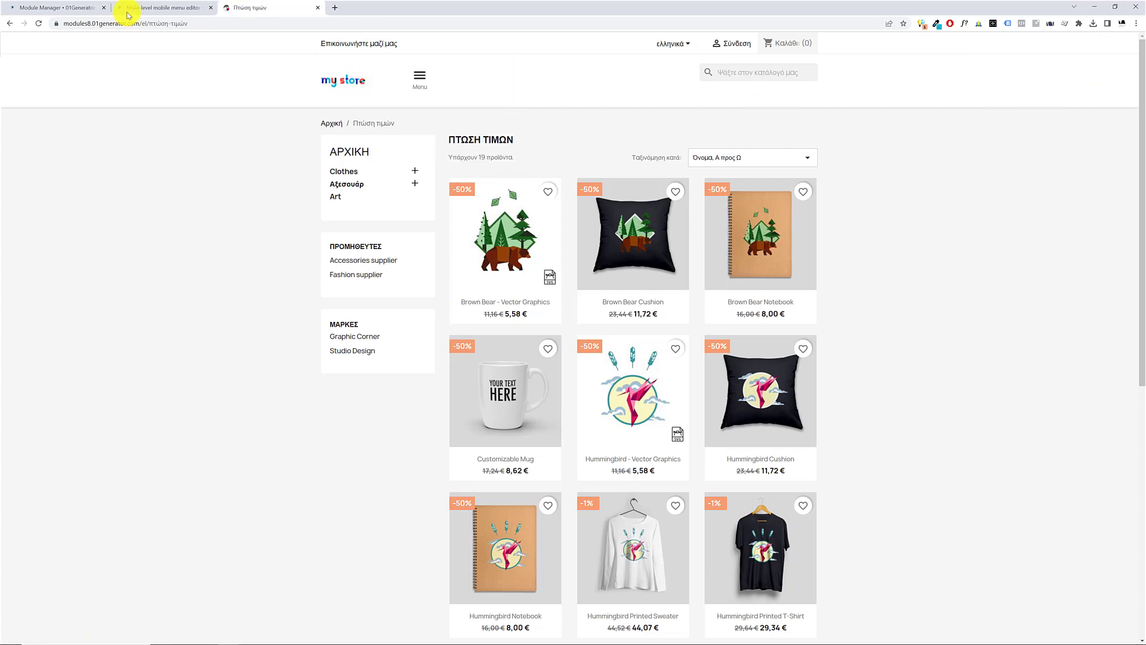
click(95, 8)
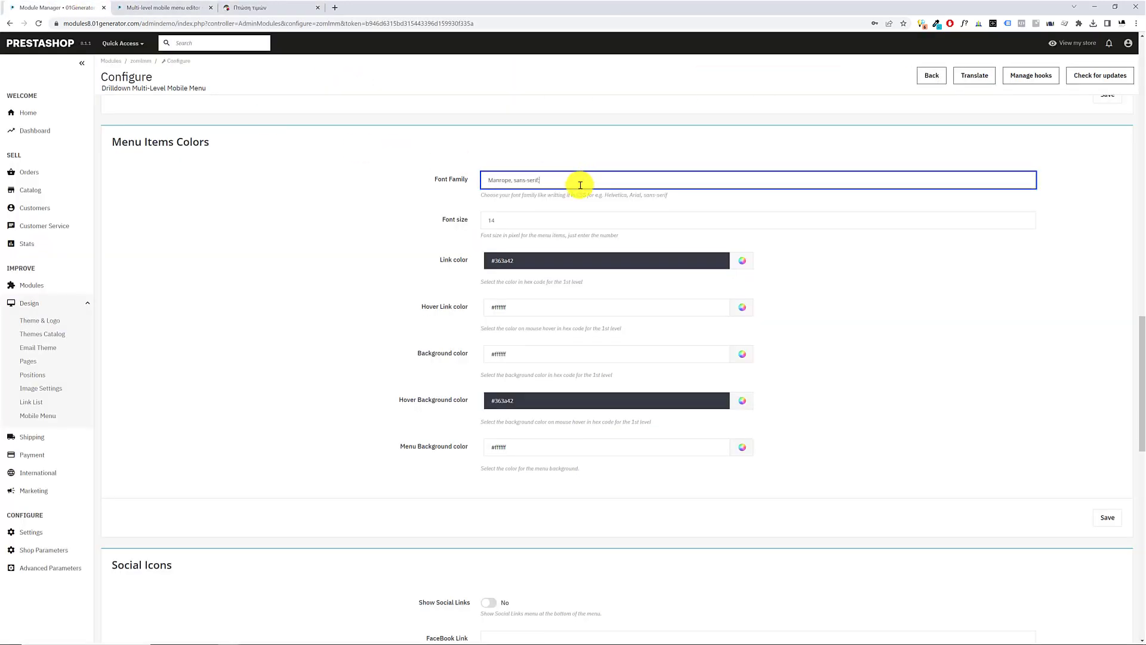
Set the menu items' Font size to 12 and pick dark blue #001272 as the Link color
double_click(487, 220)
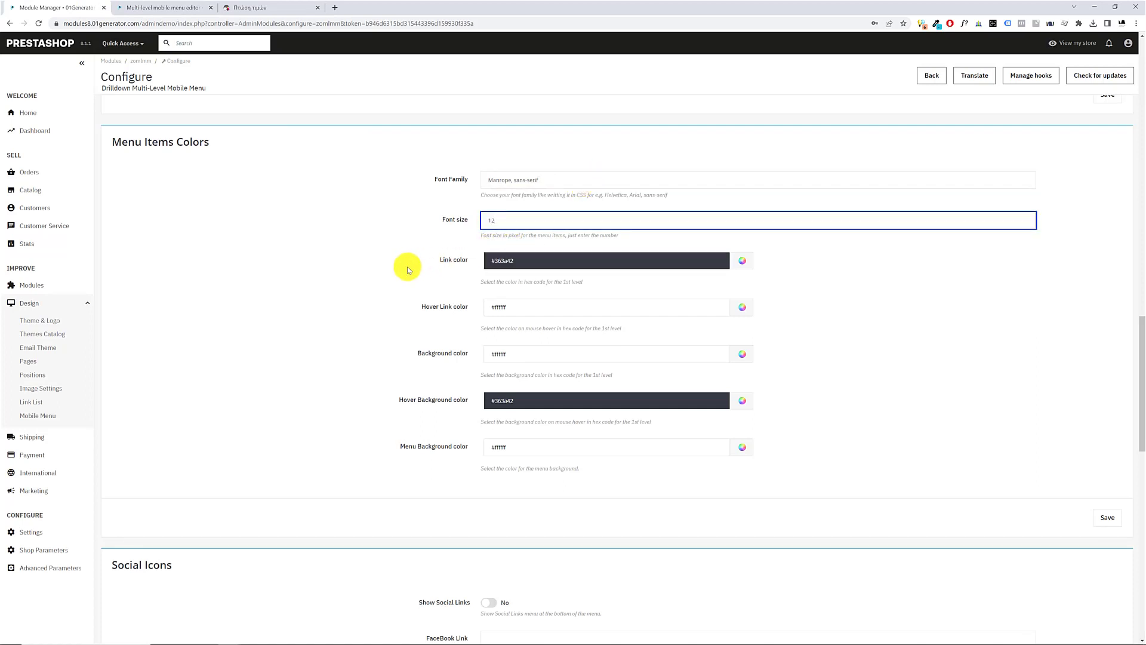
click(743, 263)
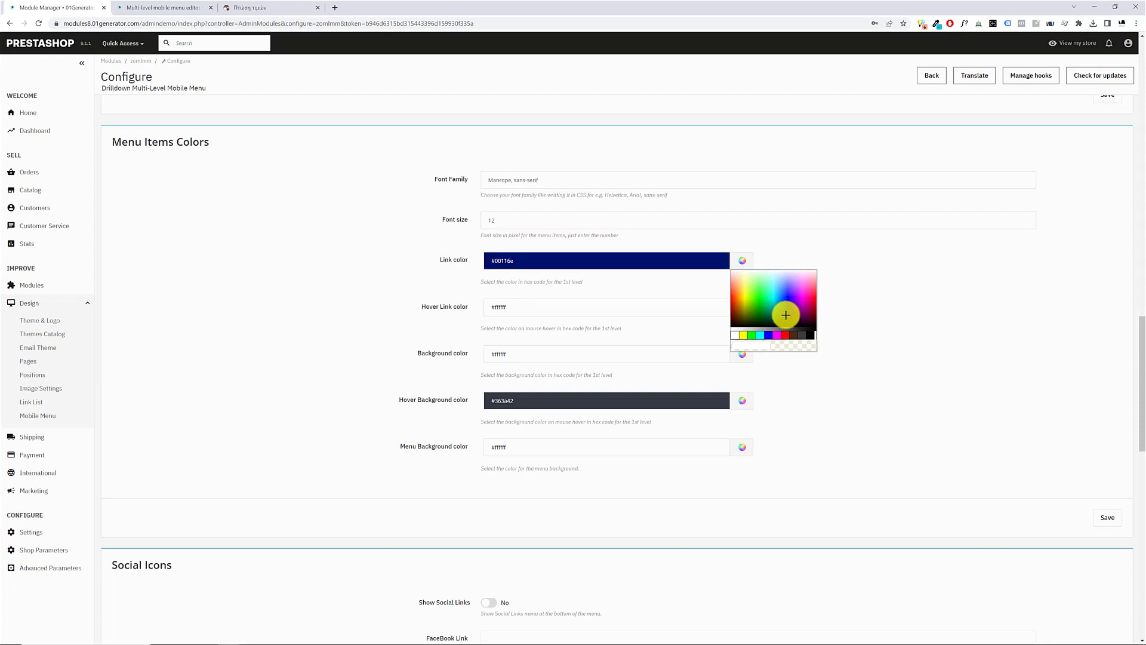
click(575, 309)
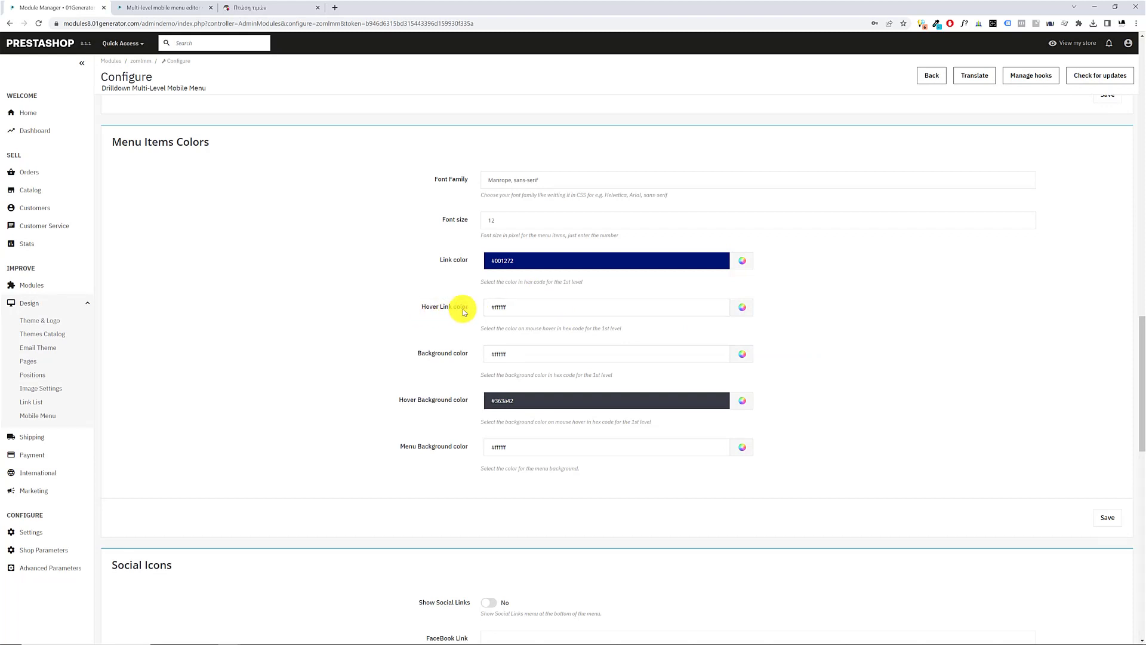
Copy the Hover Background color #363a42 into the Hover Link color of the menu items
triple_click(601, 398)
key(ctrl+c)
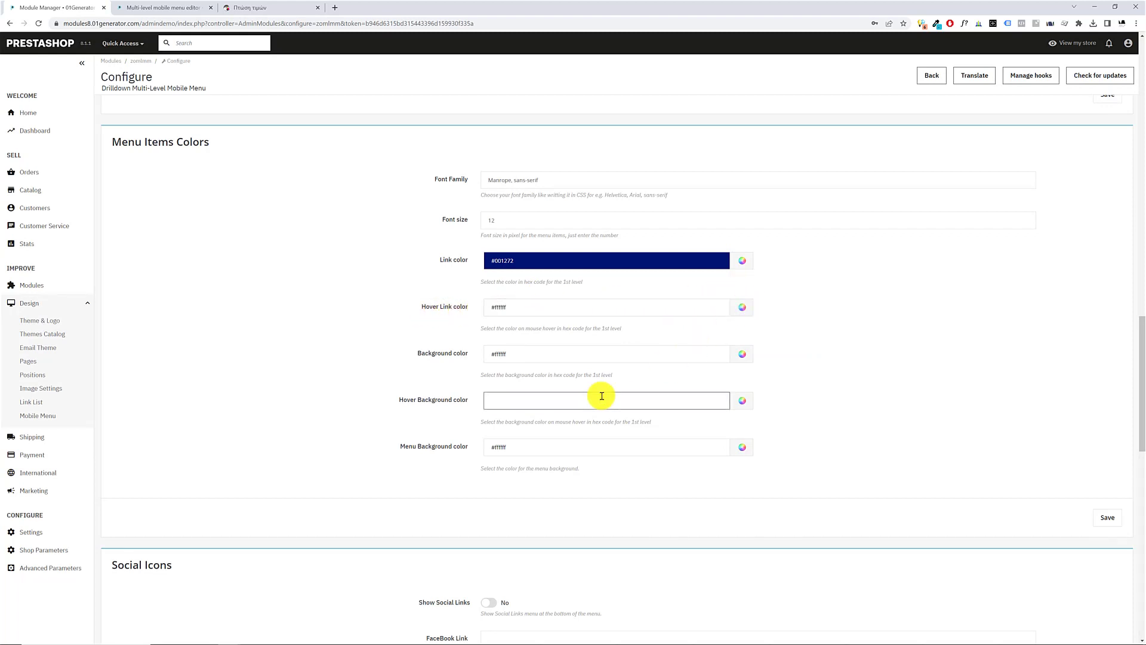
click(856, 342)
click(586, 312)
key(ctrl+a)
key(ctrl+v)
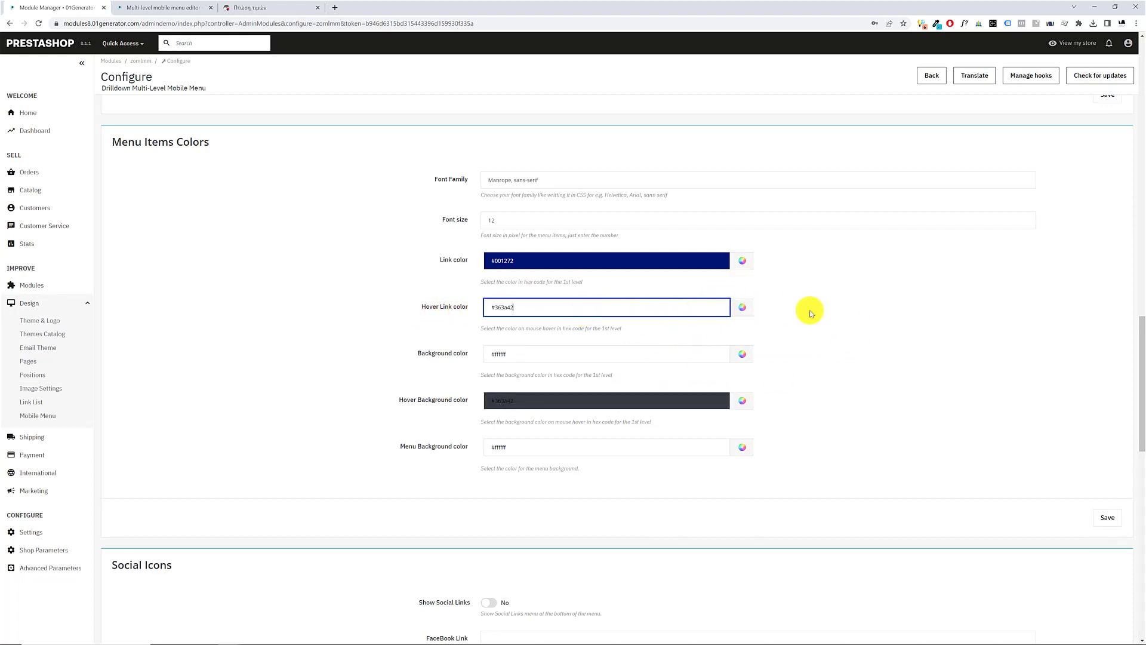
click(819, 319)
Copy the Link color #001272 into the Hover Background color of the menu items
click(508, 356)
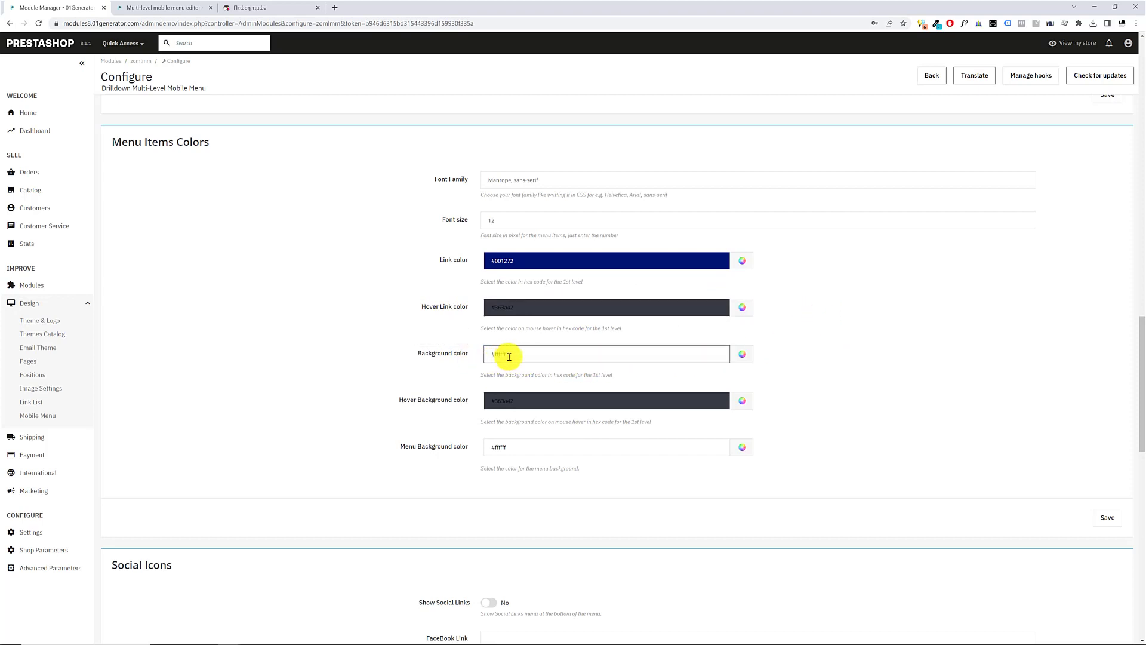
drag(510, 356, 491, 357)
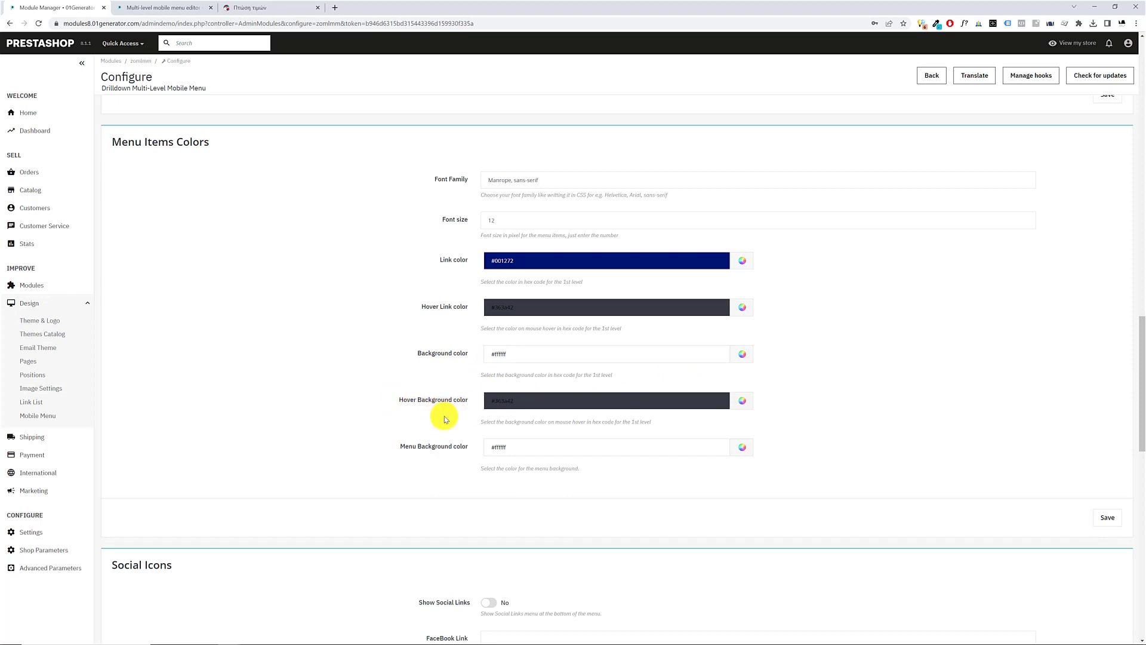
click(540, 406)
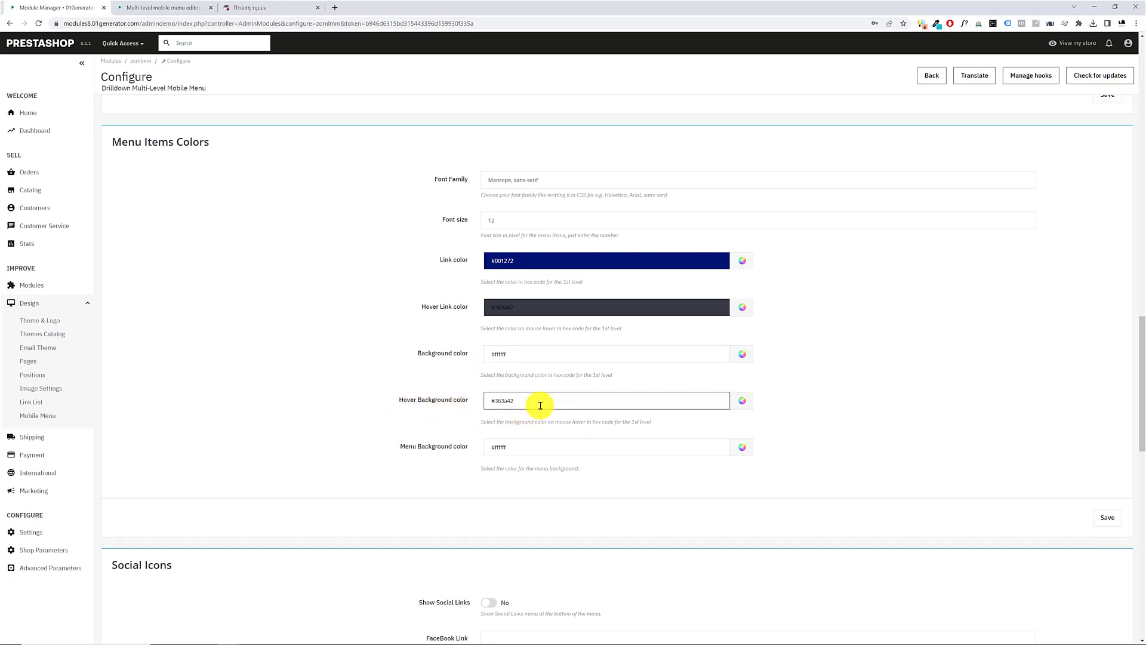
click(544, 405)
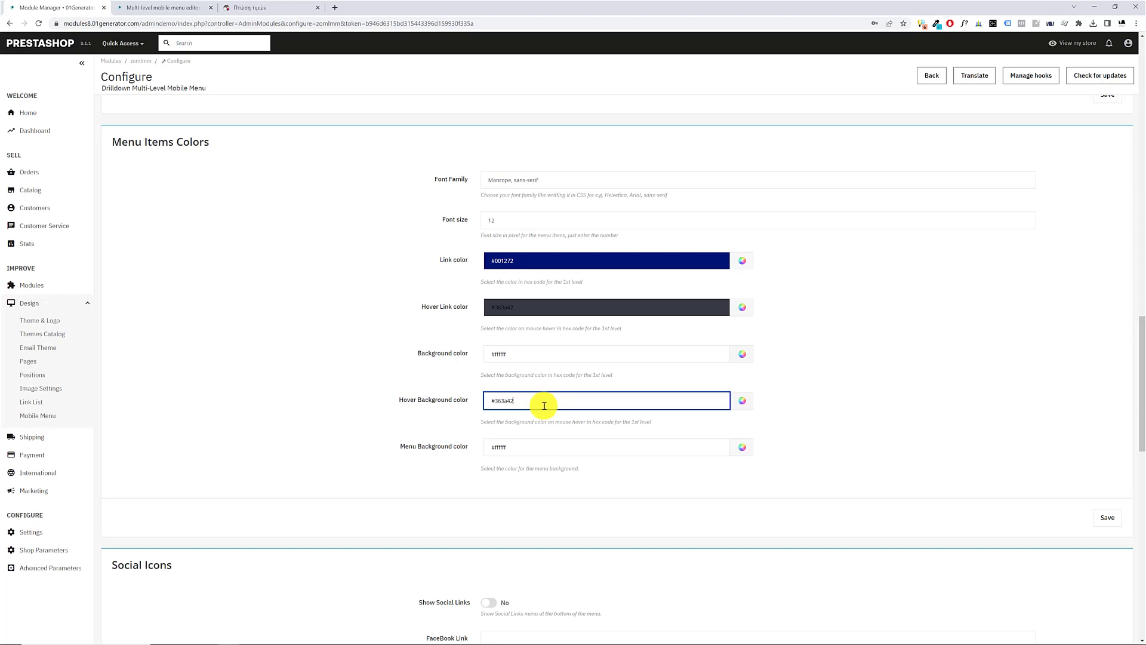
click(415, 388)
click(558, 260)
key(ctrl+a)
click(541, 398)
key(ctrl+a)
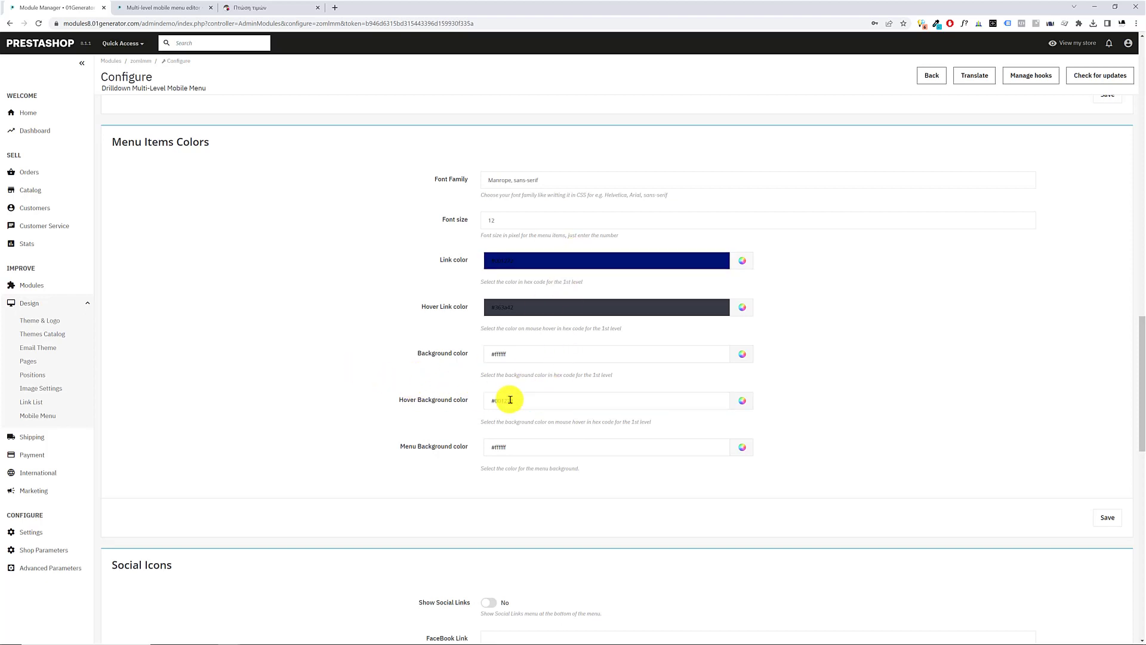
Set the Hover Link color of the menu items to white, #ffffff
click(501, 307)
click(670, 258)
click(511, 305)
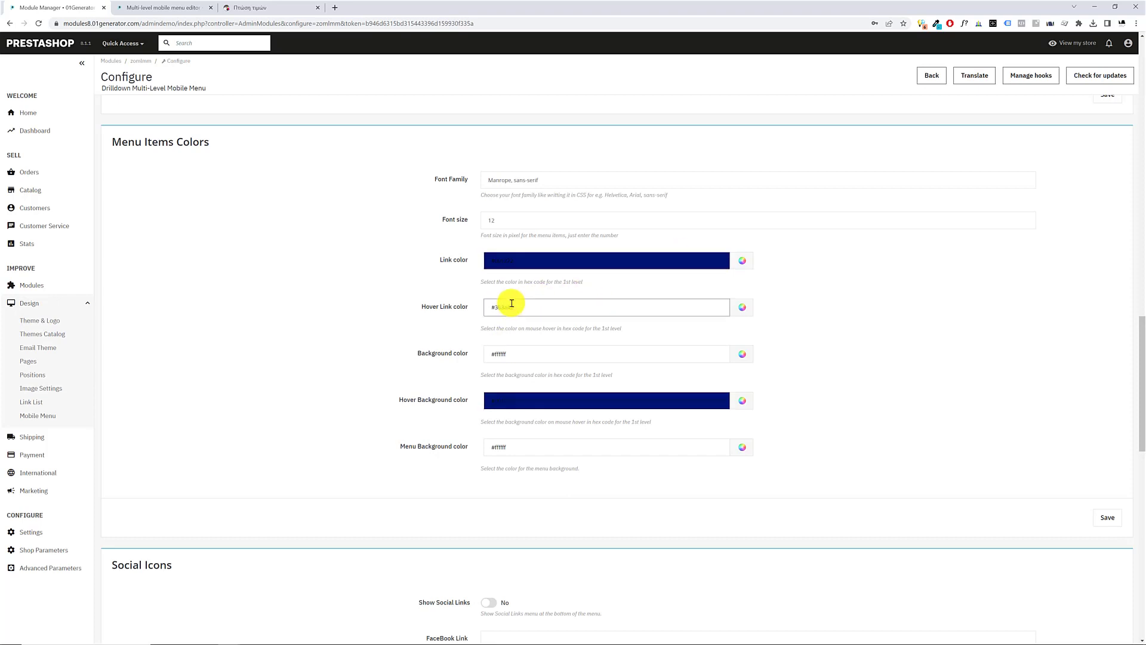
click(415, 316)
drag(417, 311, 471, 314)
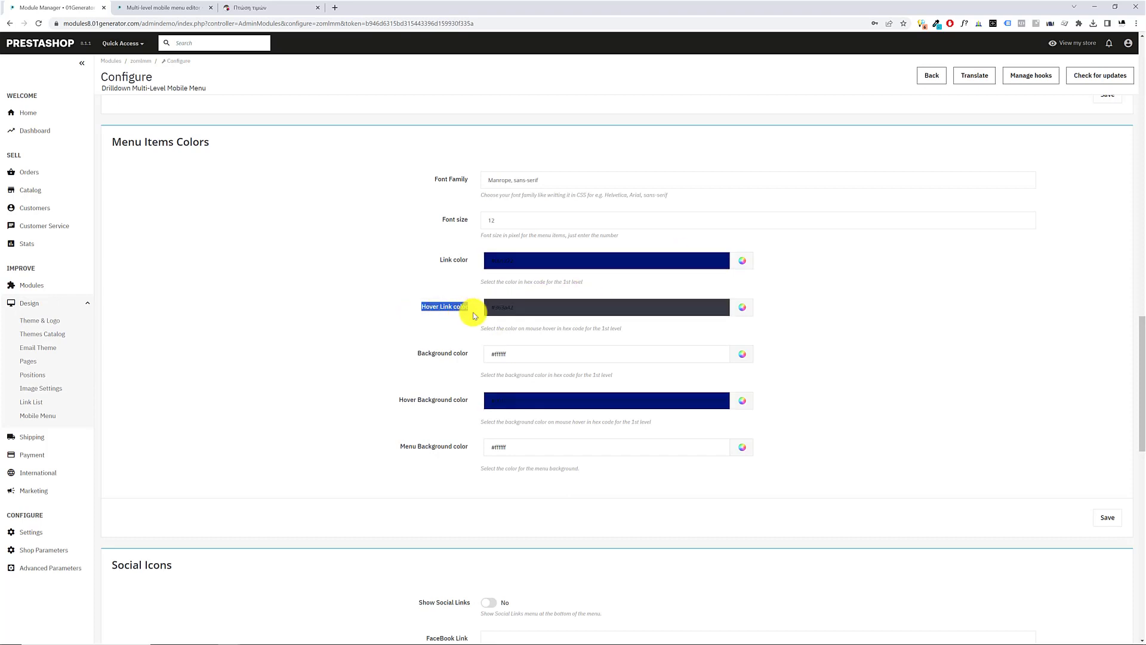
double_click(509, 306)
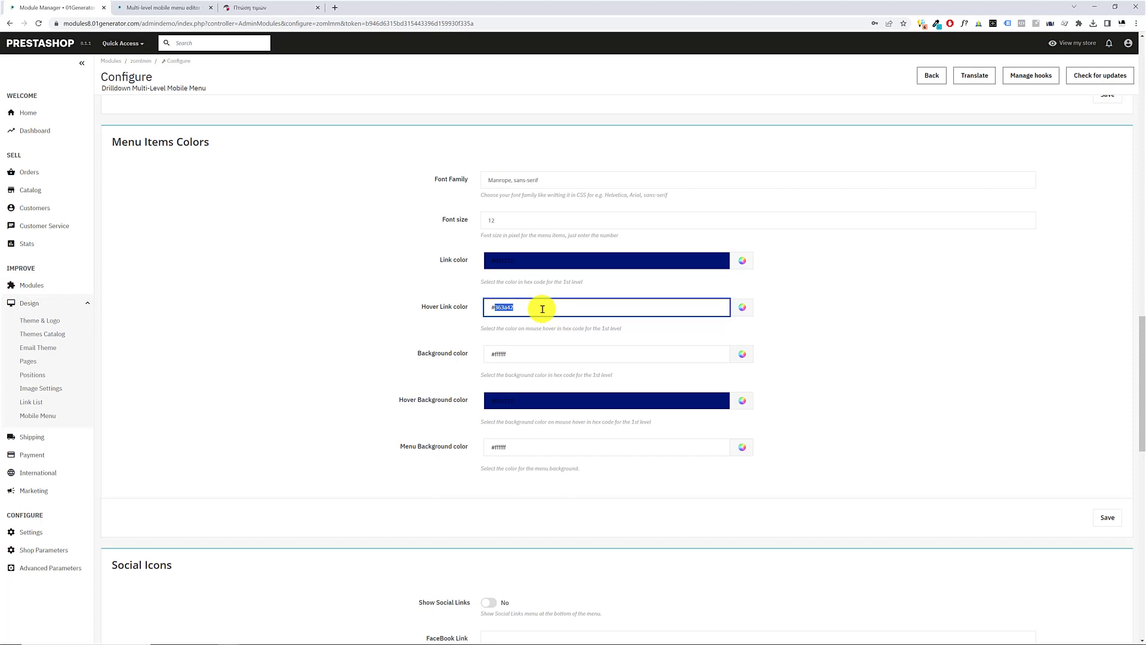
click(742, 307)
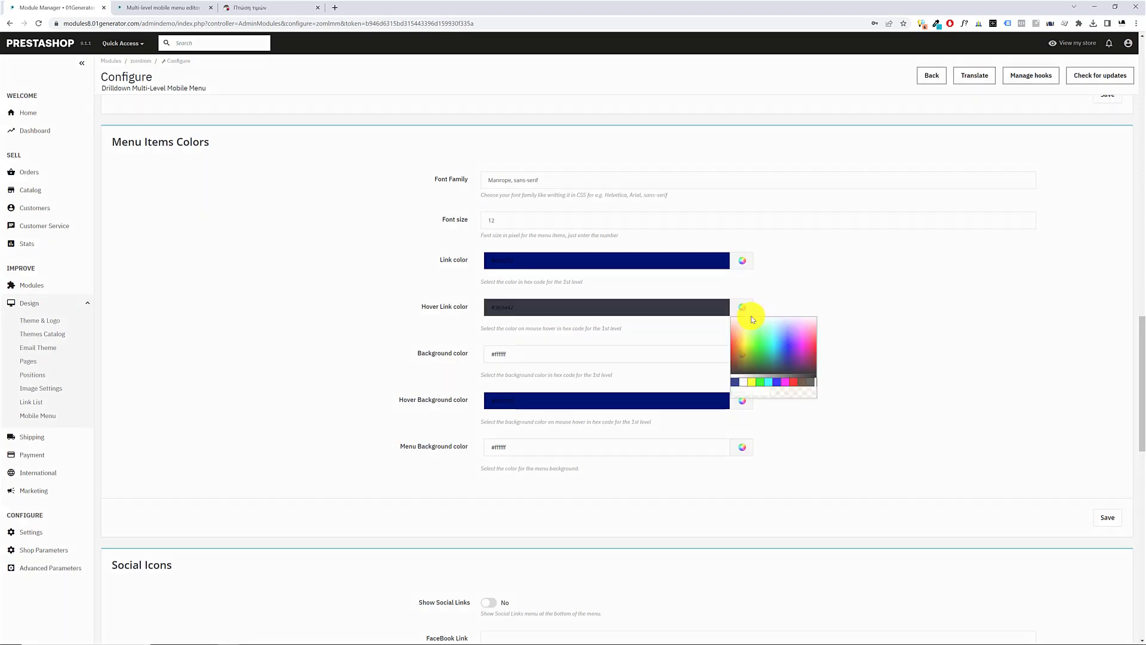
click(736, 382)
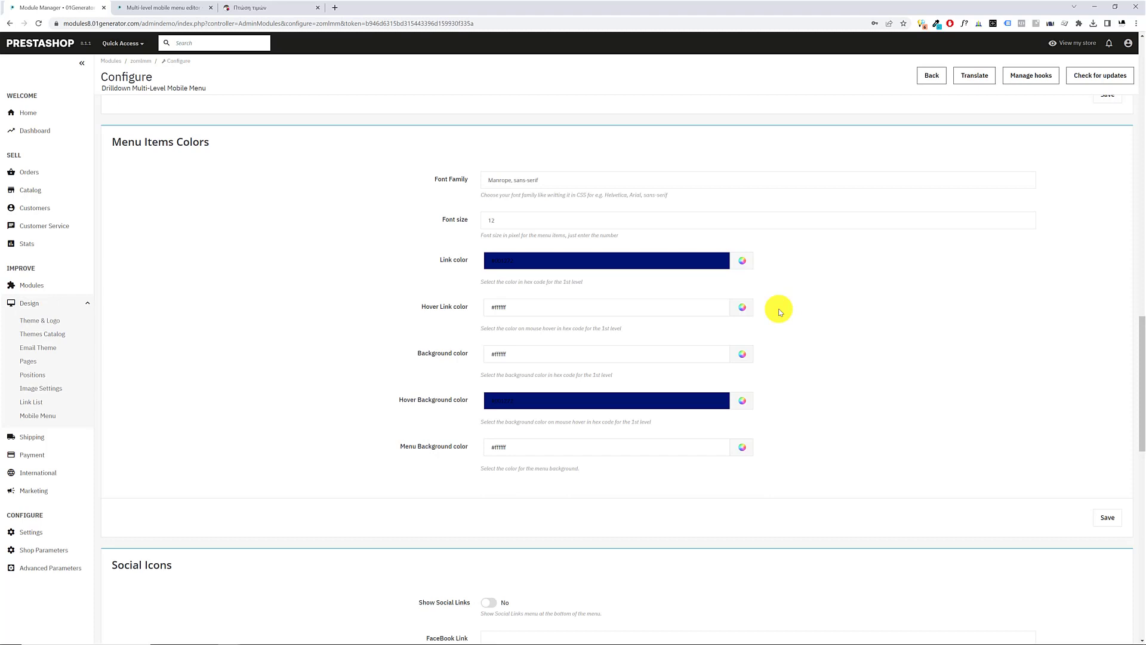
Open the storefront's mobile menu to examine the link and hover colors of its current items
drag(439, 260, 484, 259)
click(176, 7)
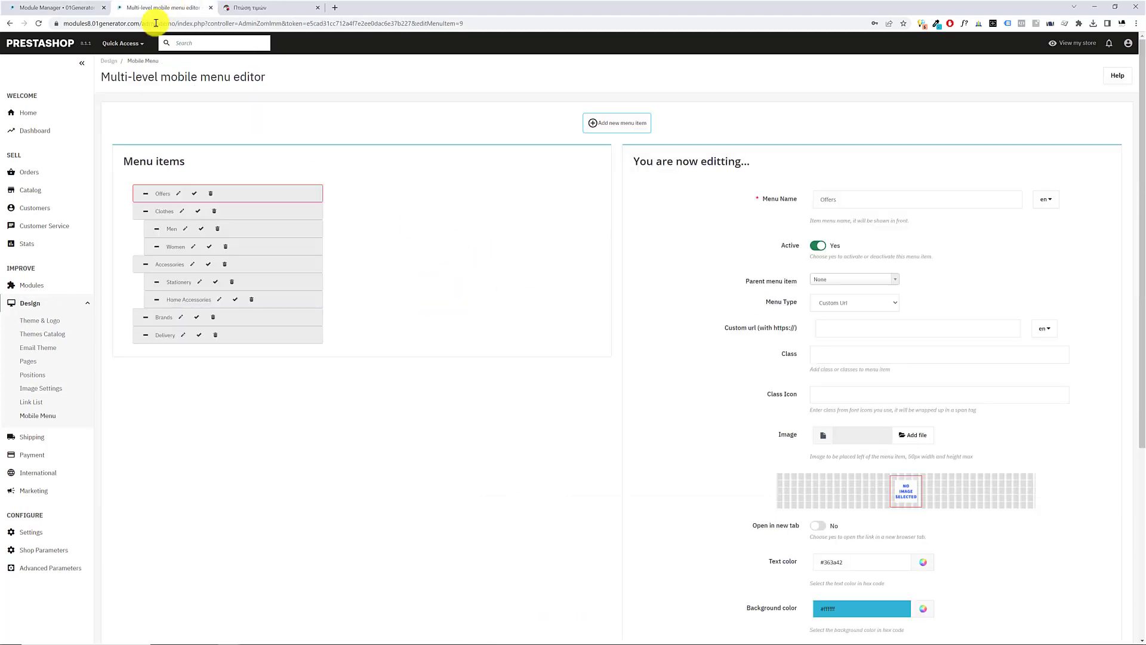
click(244, 8)
click(419, 78)
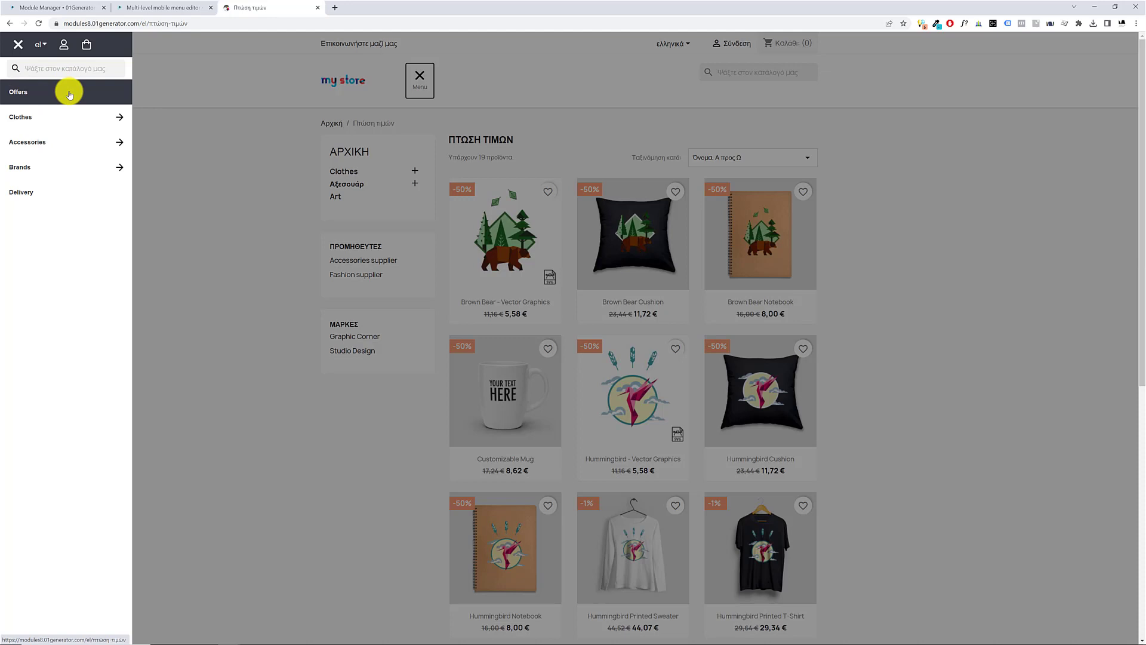
Save the Menu Items Colors settings, reload the storefront page and open its mobile menu to check the new font and colors
click(93, 7)
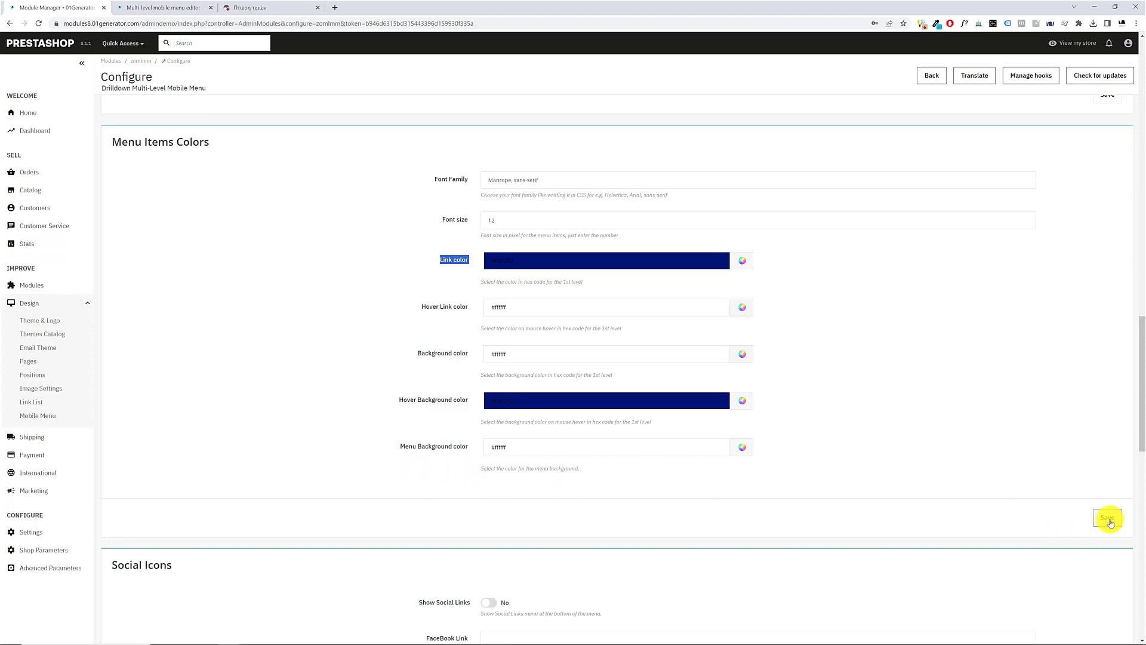
click(162, 7)
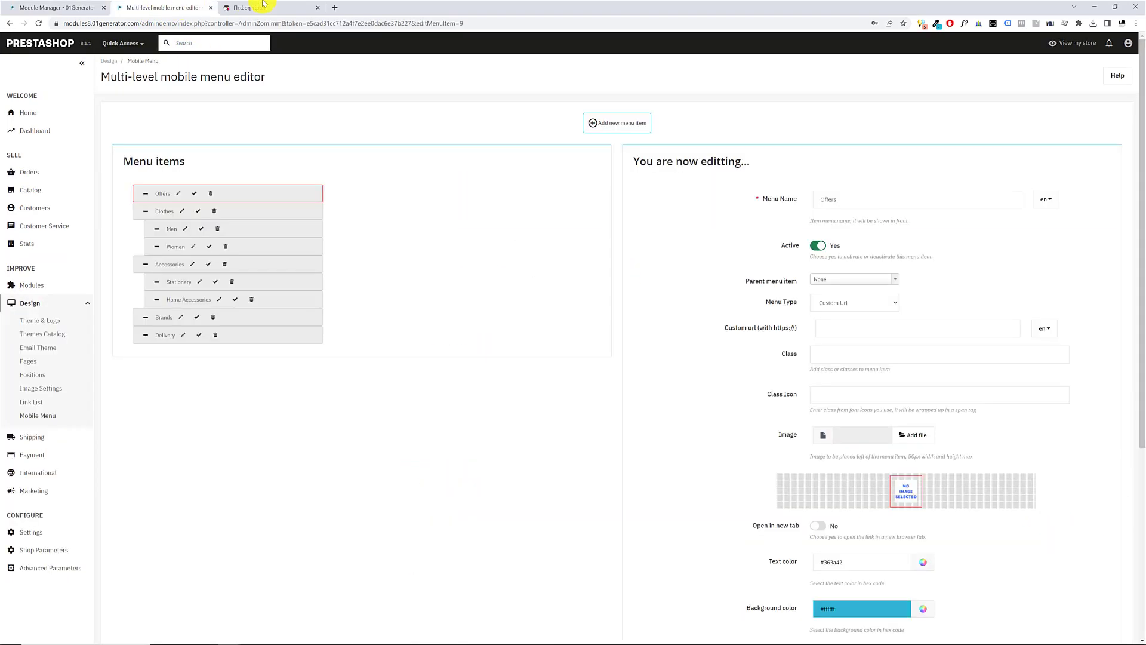
click(262, 7)
click(169, 8)
click(263, 7)
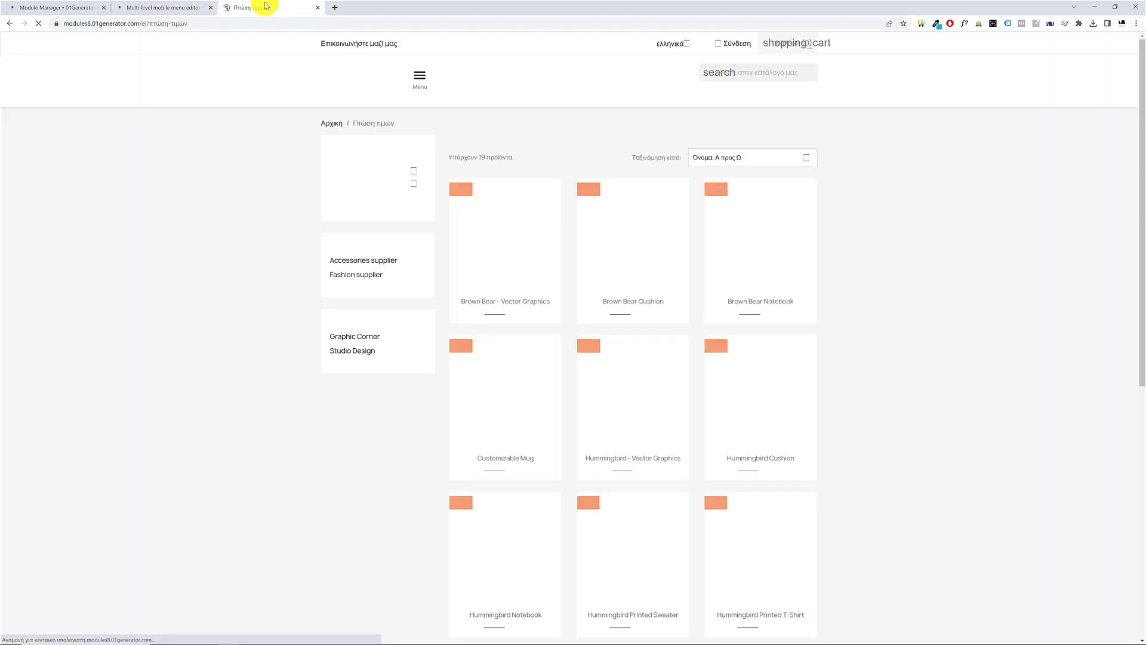
click(421, 80)
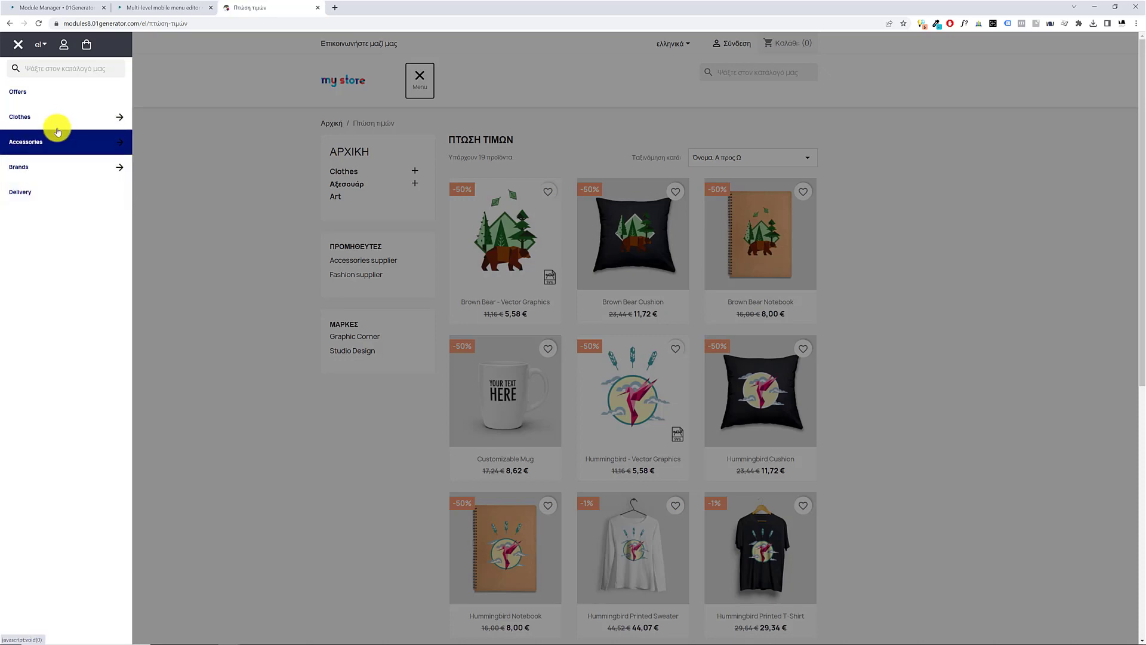
Return to the module's Top Icons Colors settings, and search Google for "hex code generator" in a new browser tab
click(58, 7)
scroll(496, 304, down, 10)
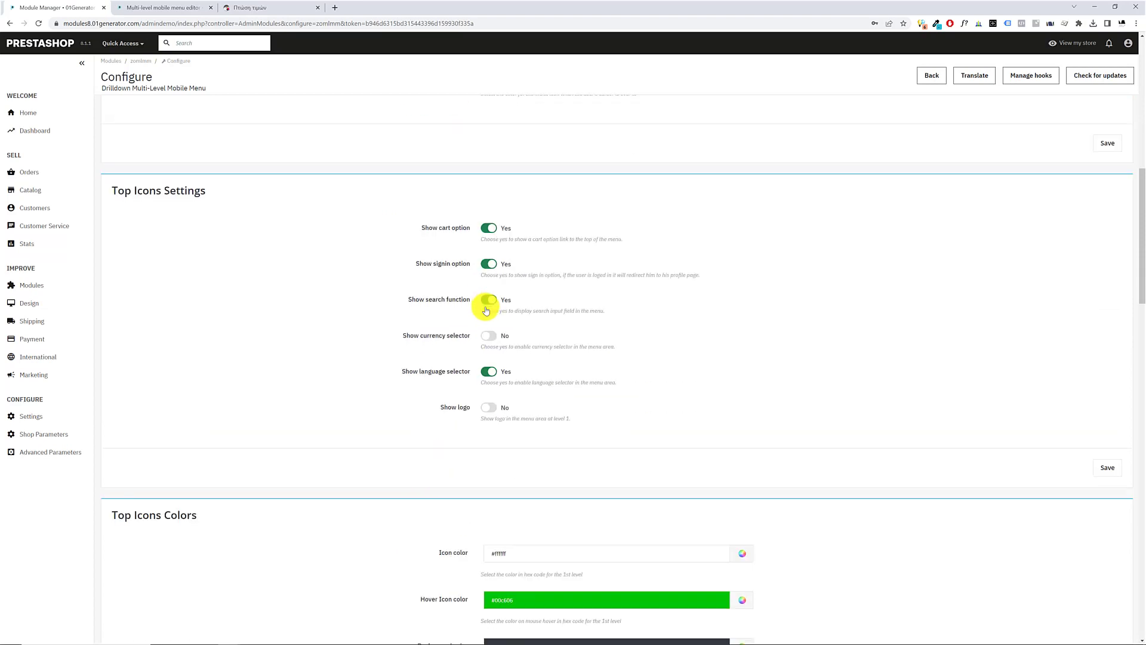
scroll(495, 316, down, 5)
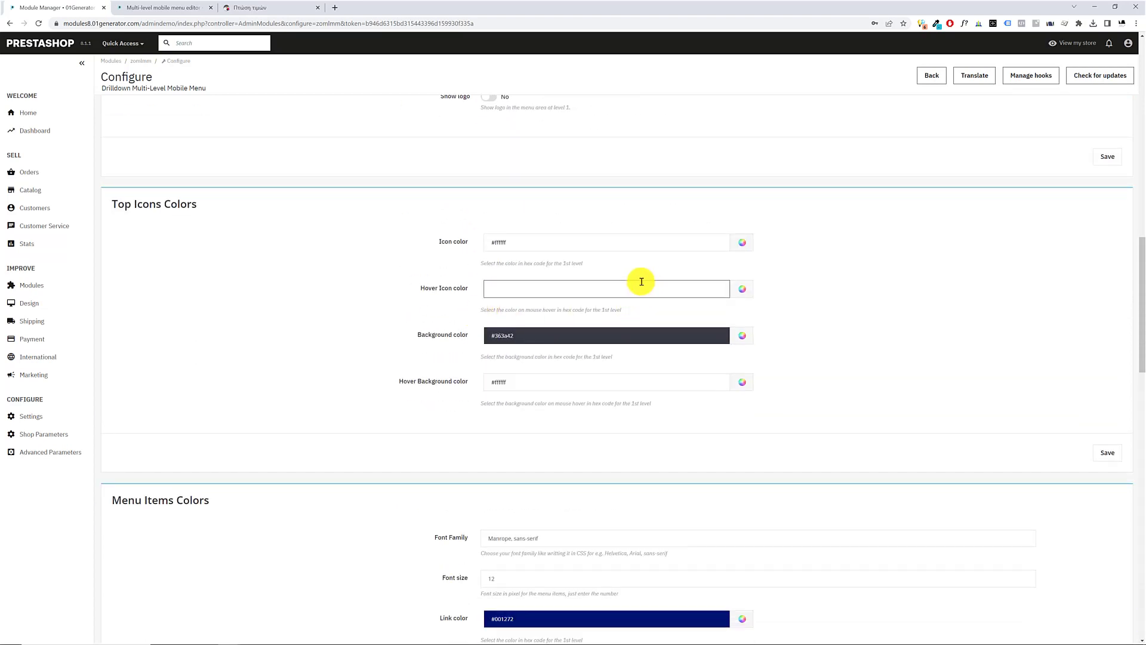
click(335, 8)
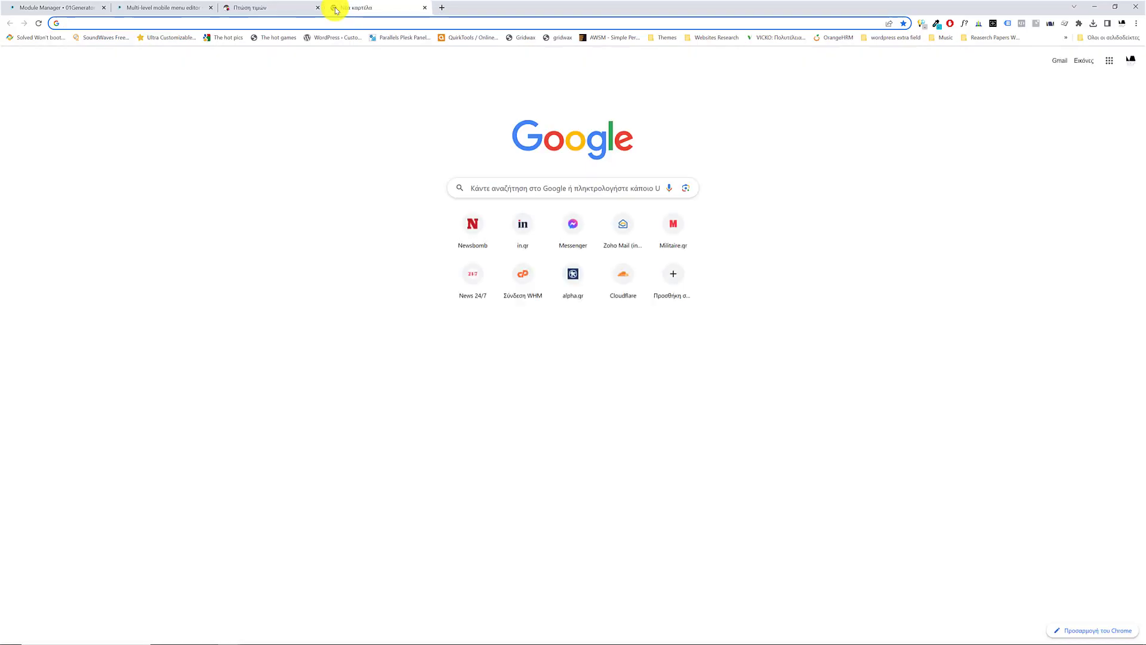
text(hex code generator)
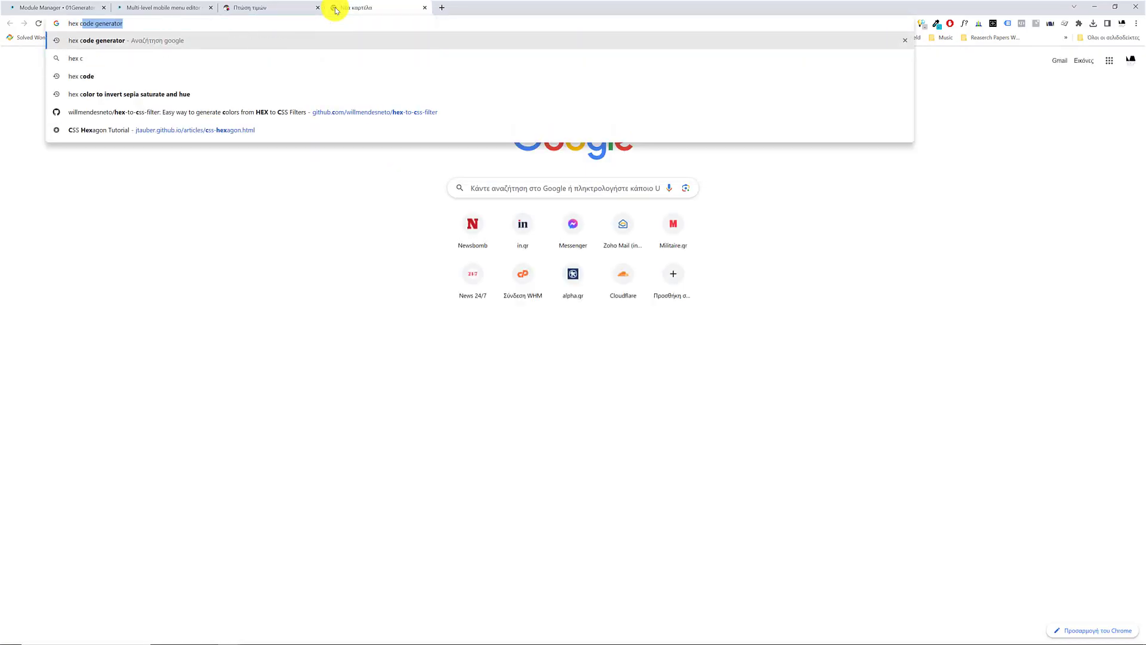
key(Return)
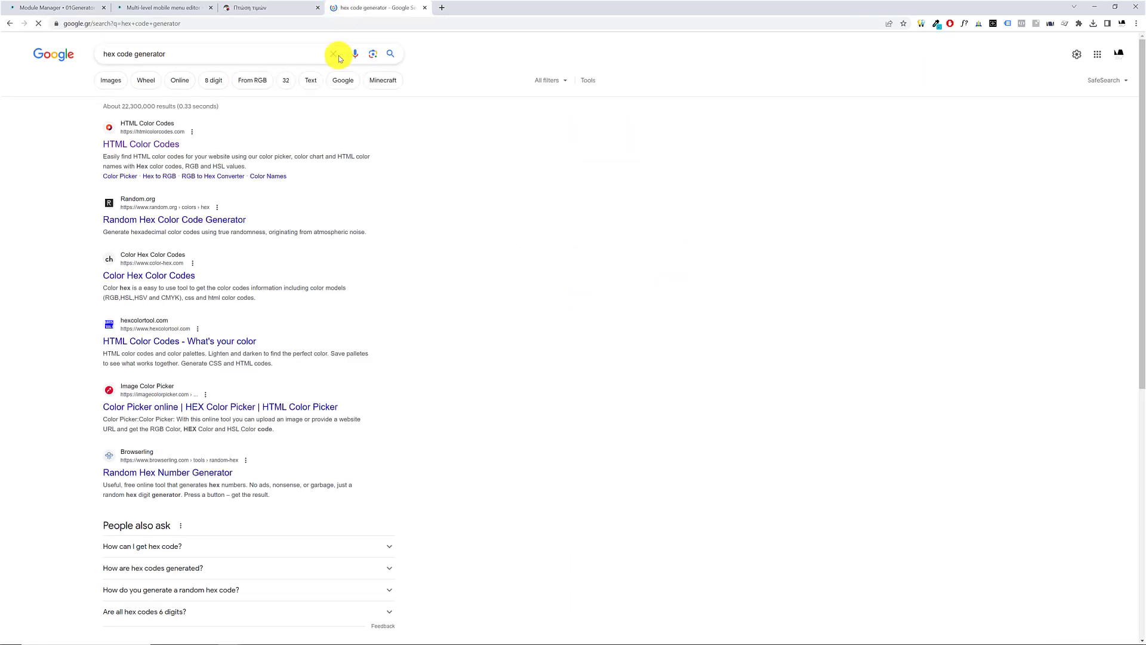
Open the HTML Color Codes site, pick the purple #913699 in its color picker and select its hex code
click(149, 150)
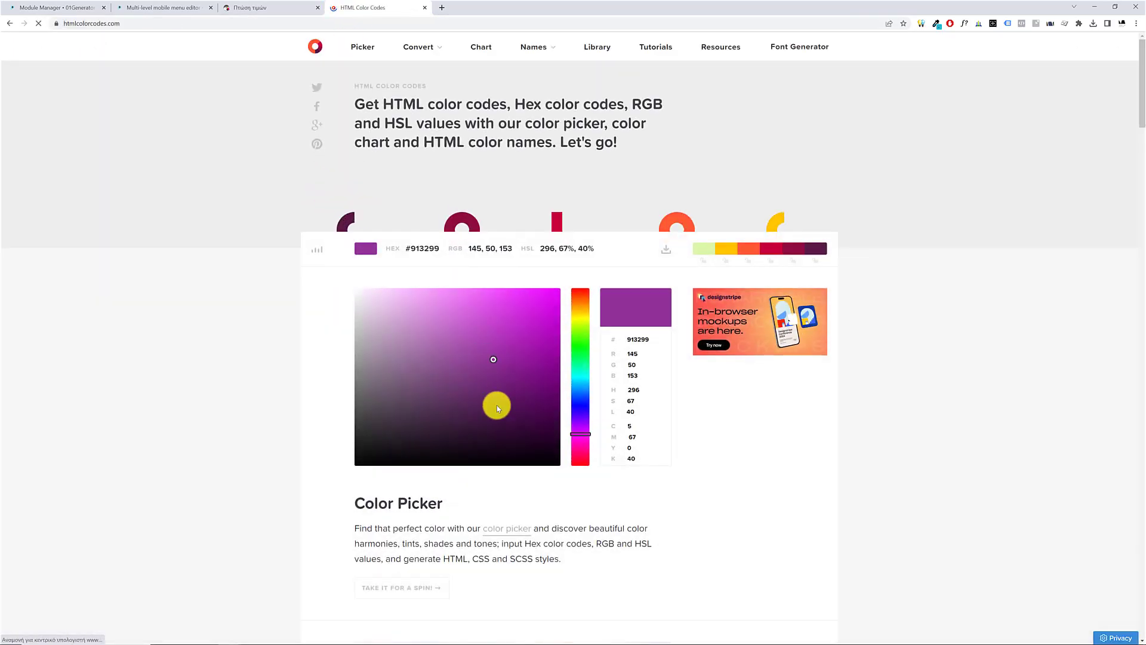
click(487, 359)
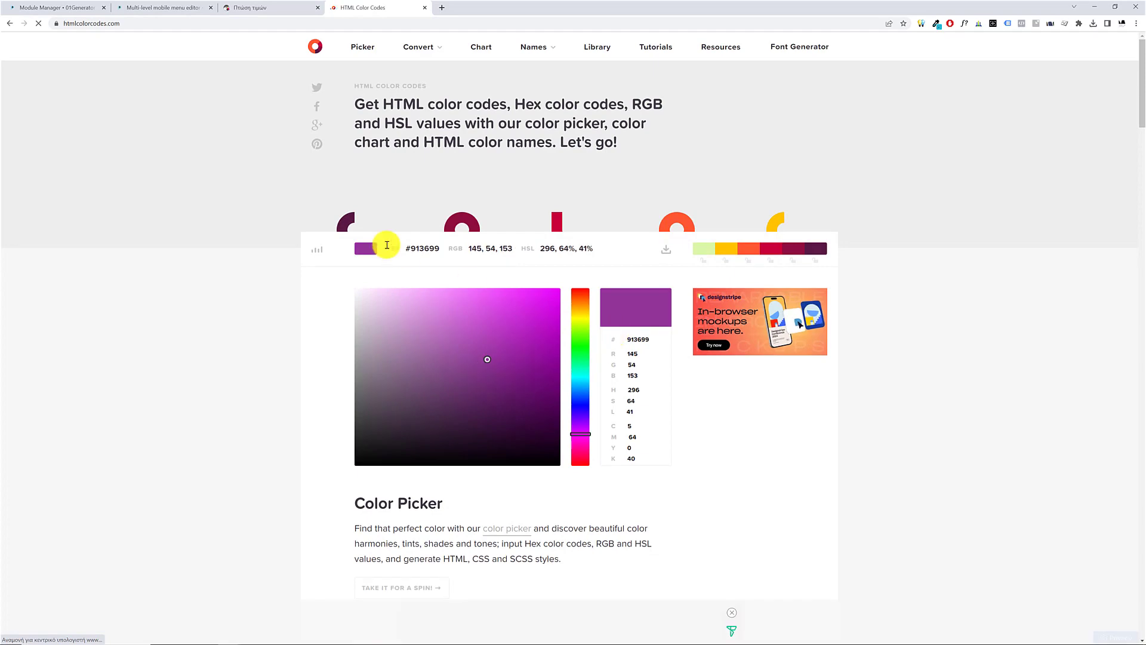
double_click(423, 248)
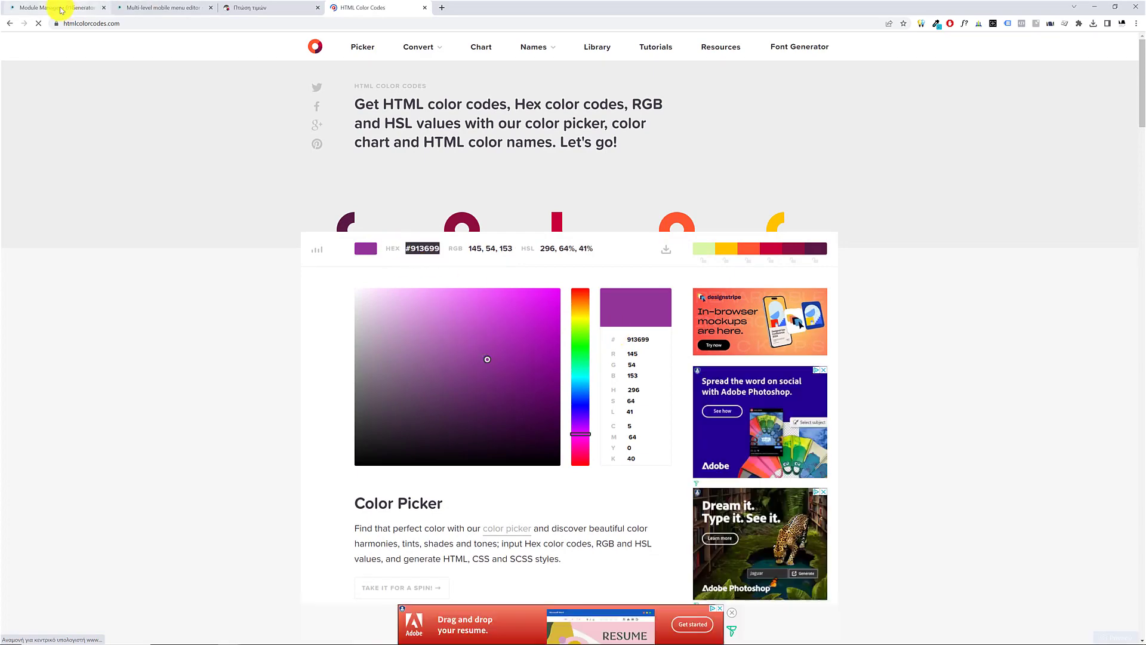
Switch back to the storefront page to examine the background of its open mobile menu
click(48, 7)
click(237, 7)
click(179, 7)
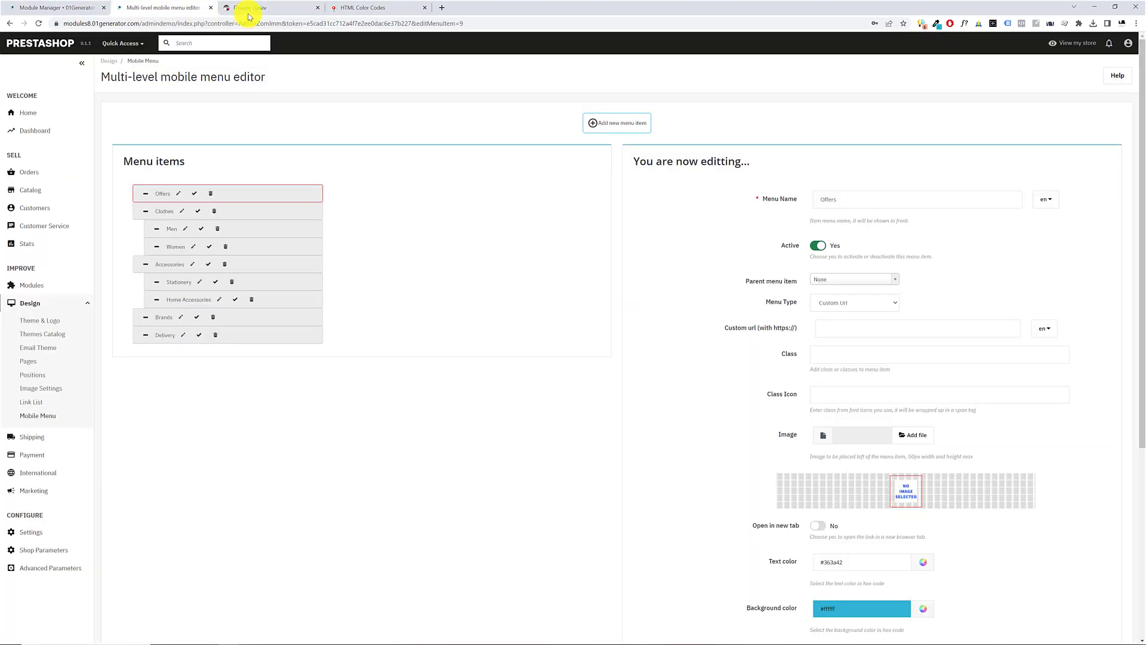
click(247, 9)
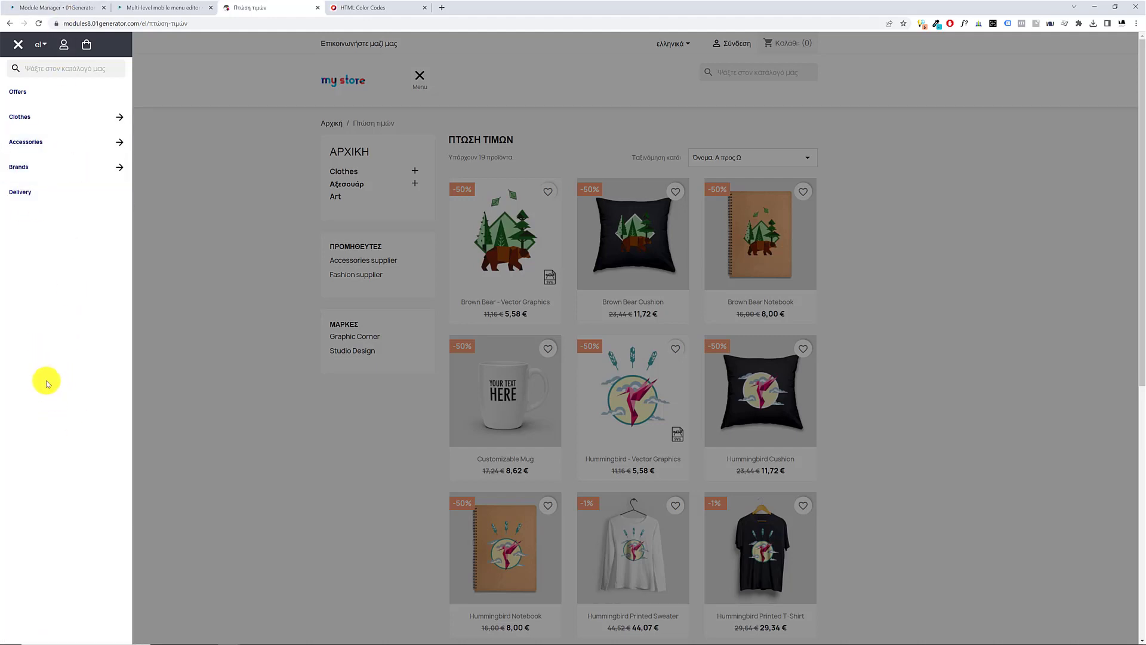
Try palette colors, including red #ff0000, for the Menu Background color in the module's Menu Items Colors settings
click(36, 7)
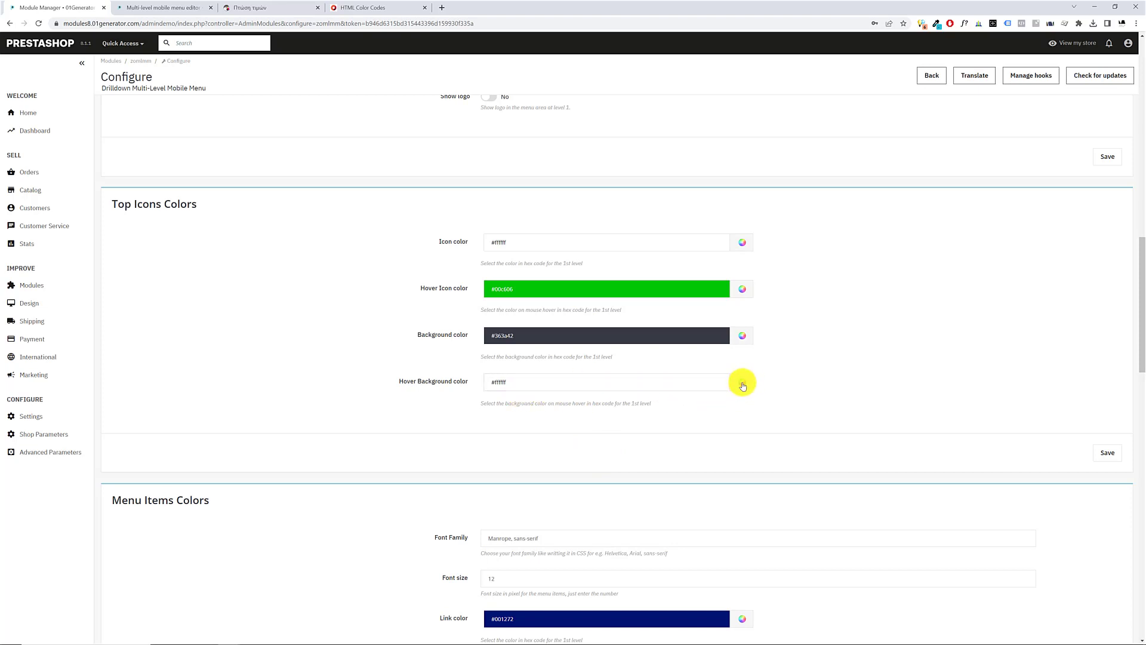
scroll(428, 385, down, 7)
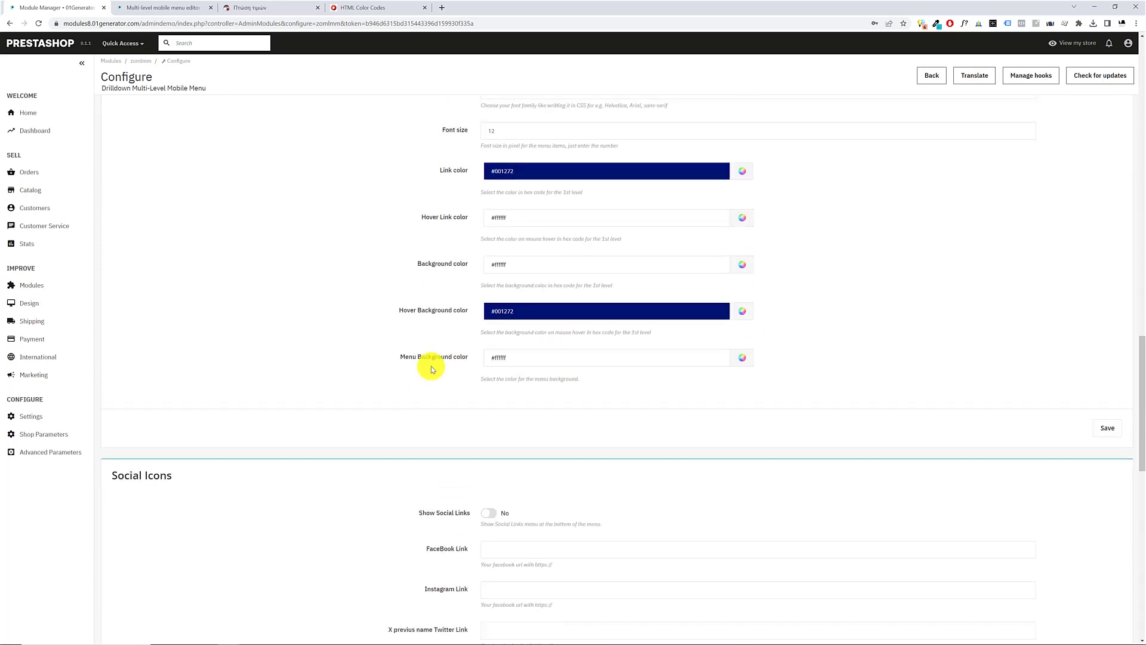
click(740, 361)
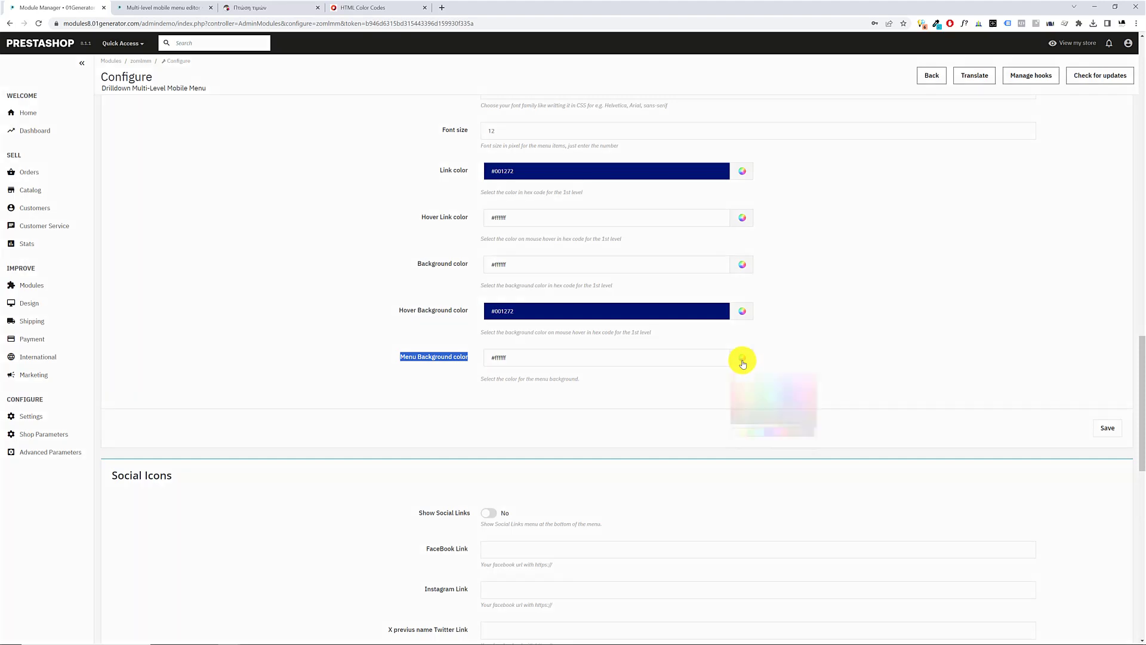
mouse_move(749, 385)
mouse_down()
mouse_move(796, 422)
mouse_move(761, 372)
mouse_up()
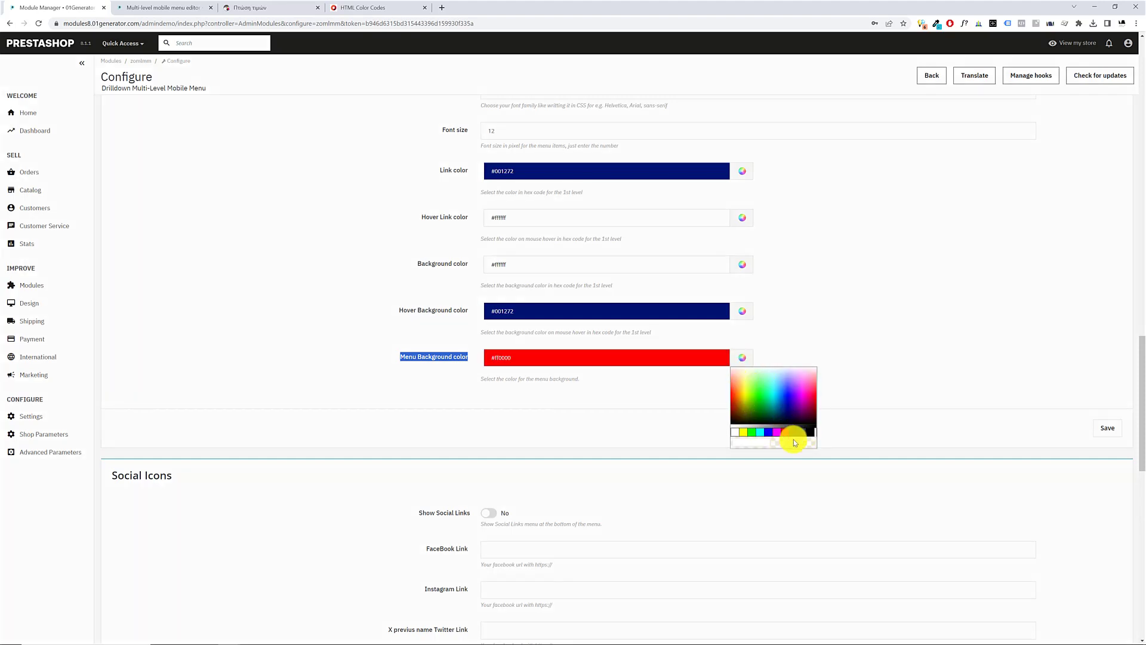
click(800, 432)
click(512, 362)
click(550, 426)
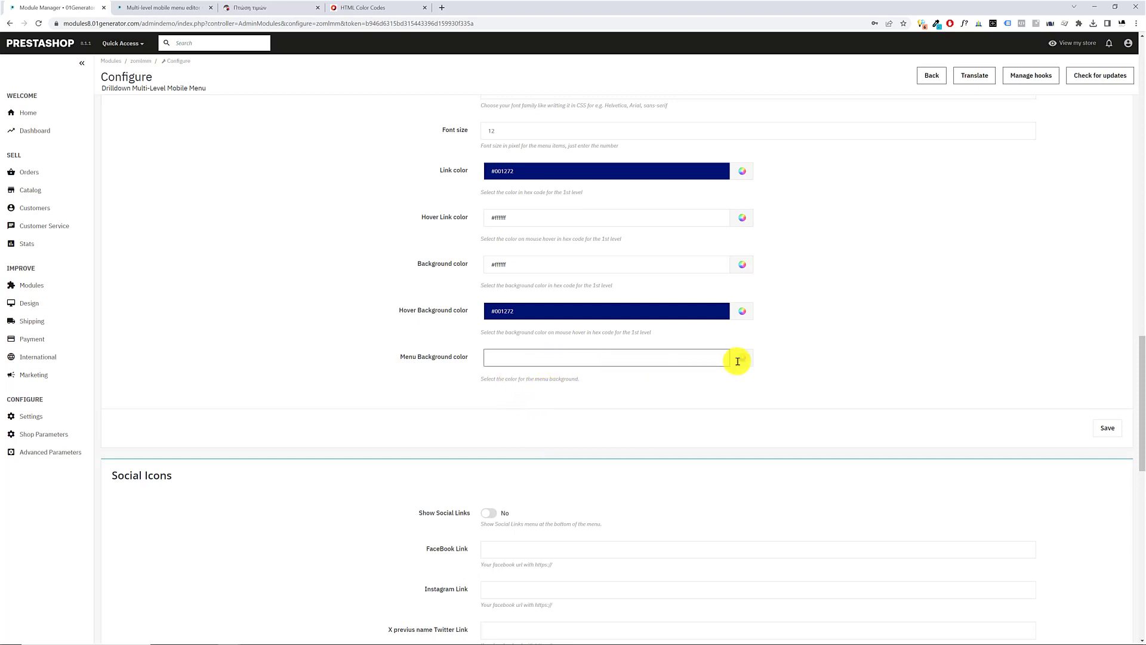
double_click(506, 358)
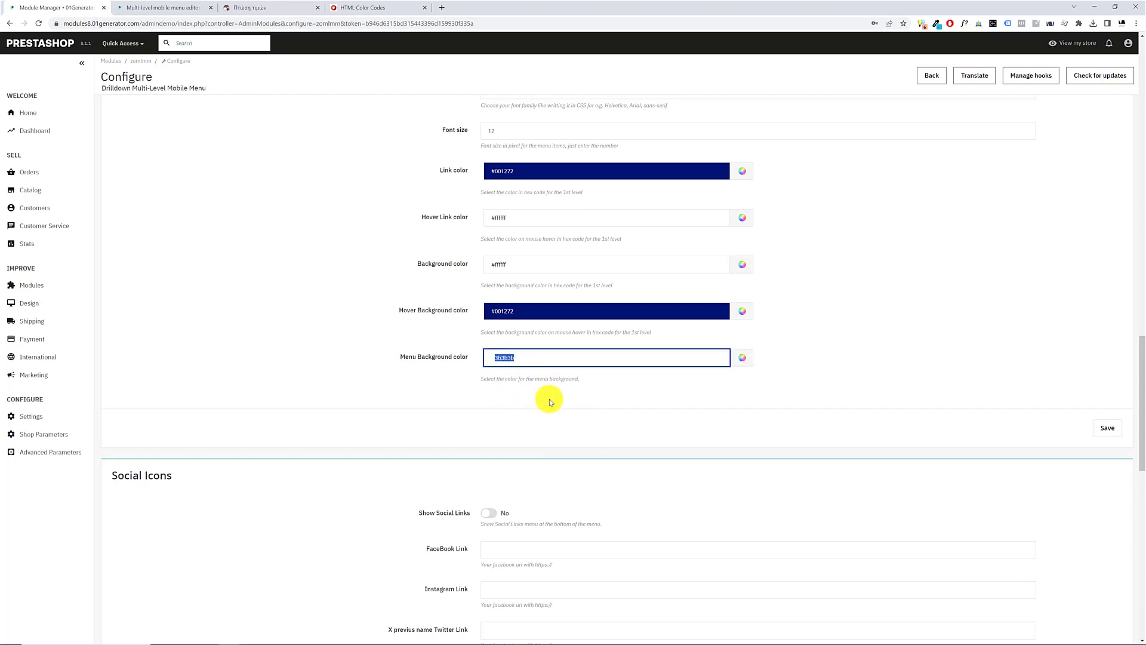
click(743, 358)
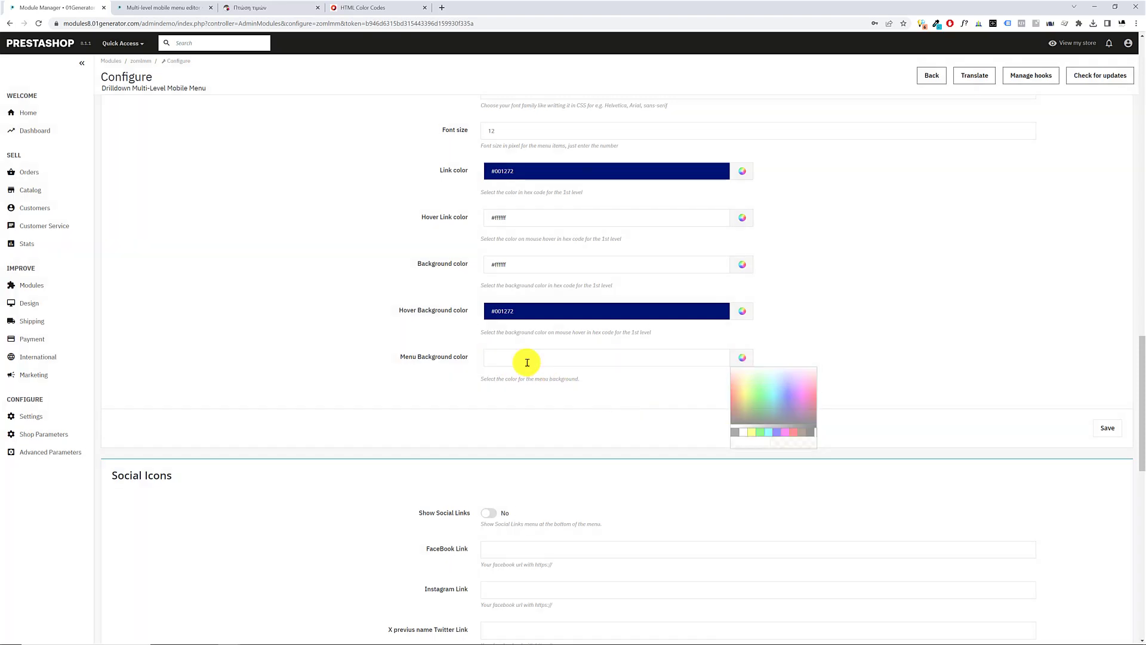
Try to set the Menu Background color to #c1c1c1c1 and save the Menu Items Colors settings
double_click(503, 357)
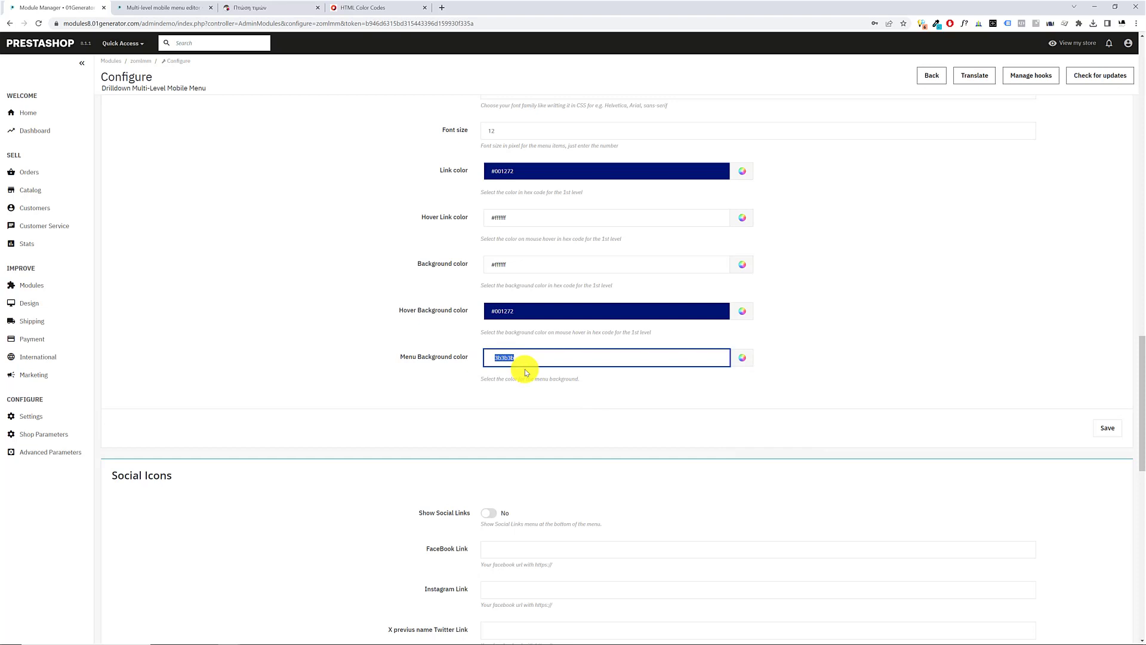
text(#c1c1c1c1)
click(439, 386)
click(514, 359)
click(339, 398)
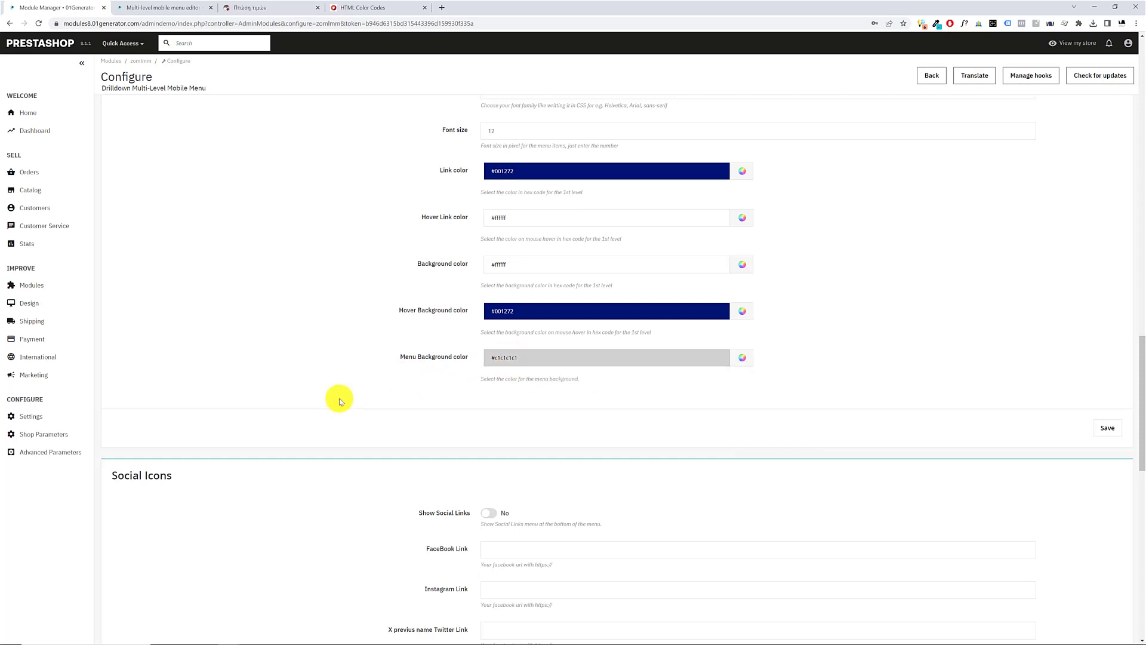
click(1104, 428)
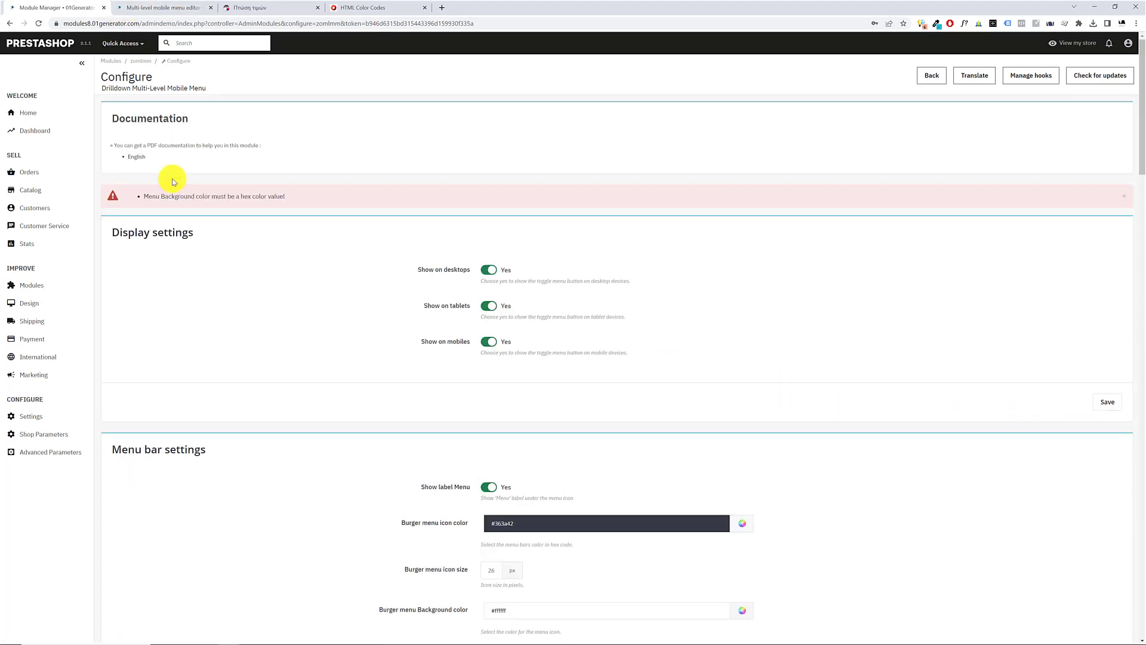
drag(146, 194, 230, 296)
Set the Menu Background color to #c1c1c1 and save the Menu Items Colors settings
scroll(236, 306, down, 14)
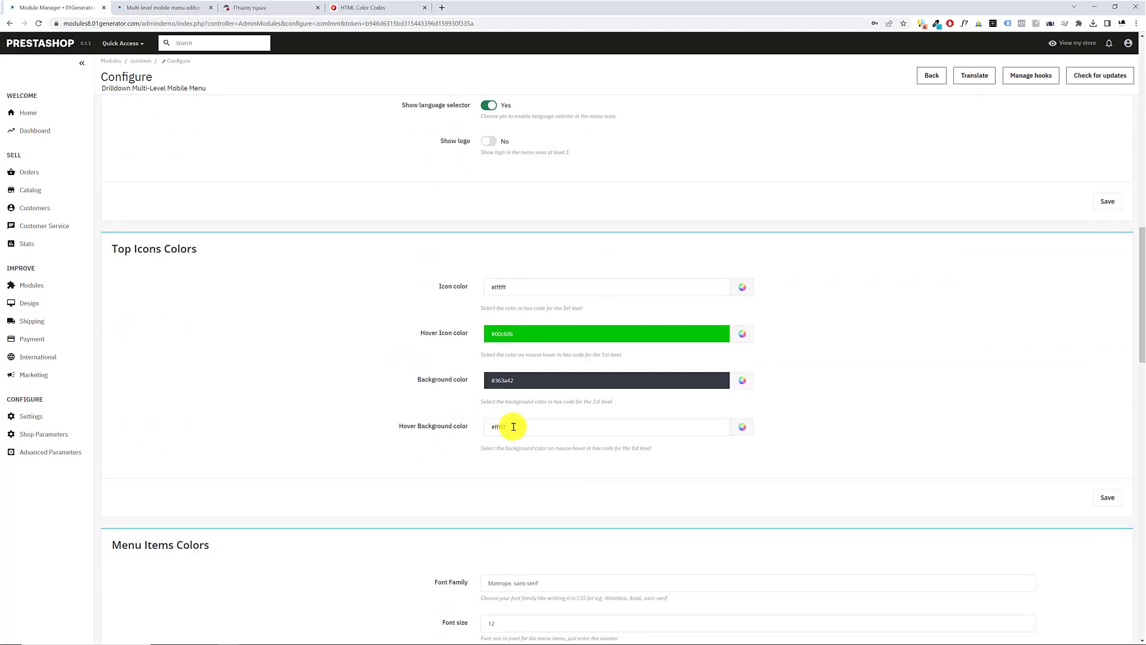
scroll(458, 410, down, 7)
click(507, 404)
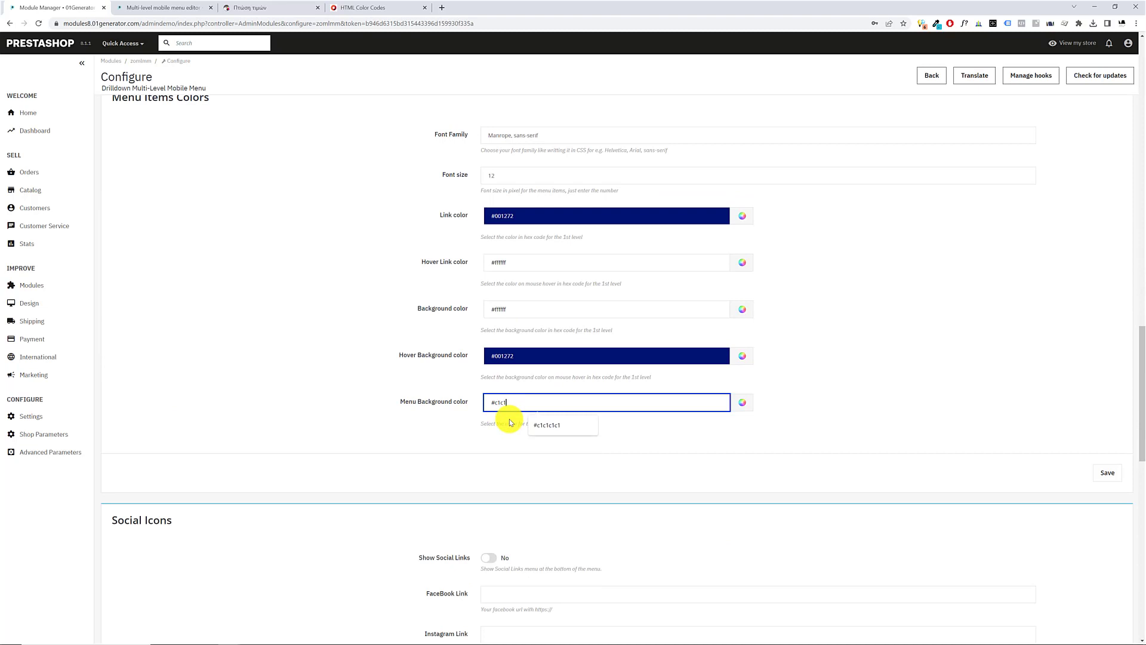
text(#c1c1c1)
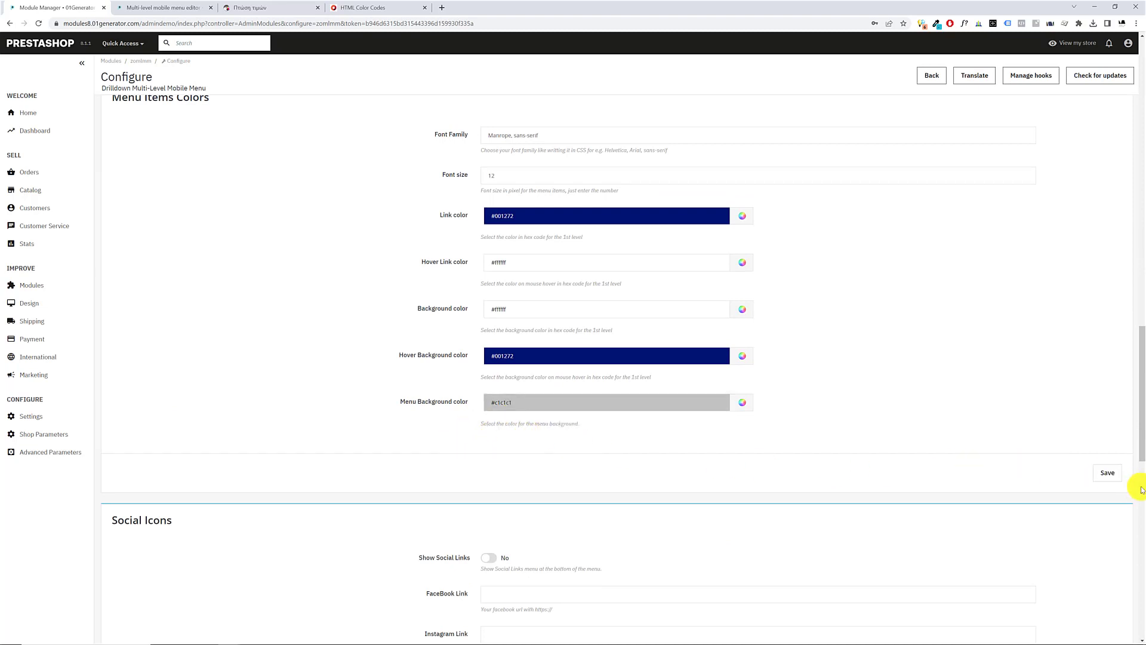
click(1105, 472)
drag(222, 197, 447, 213)
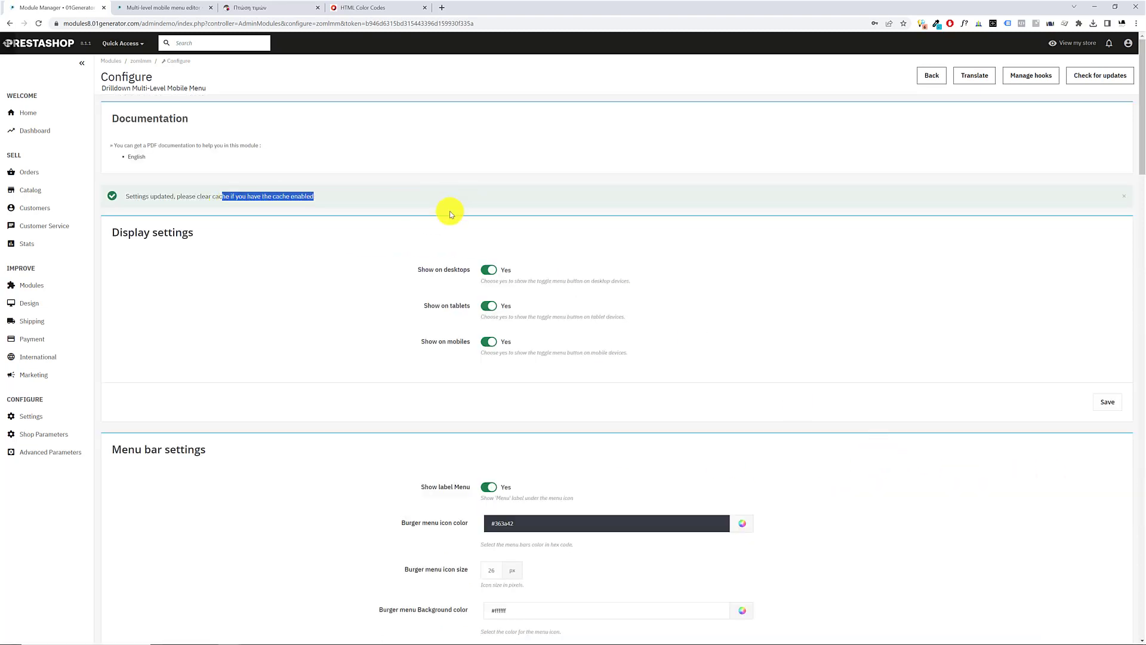
Reload the storefront page and open its mobile menu to check the new menu background
click(250, 7)
key(F5)
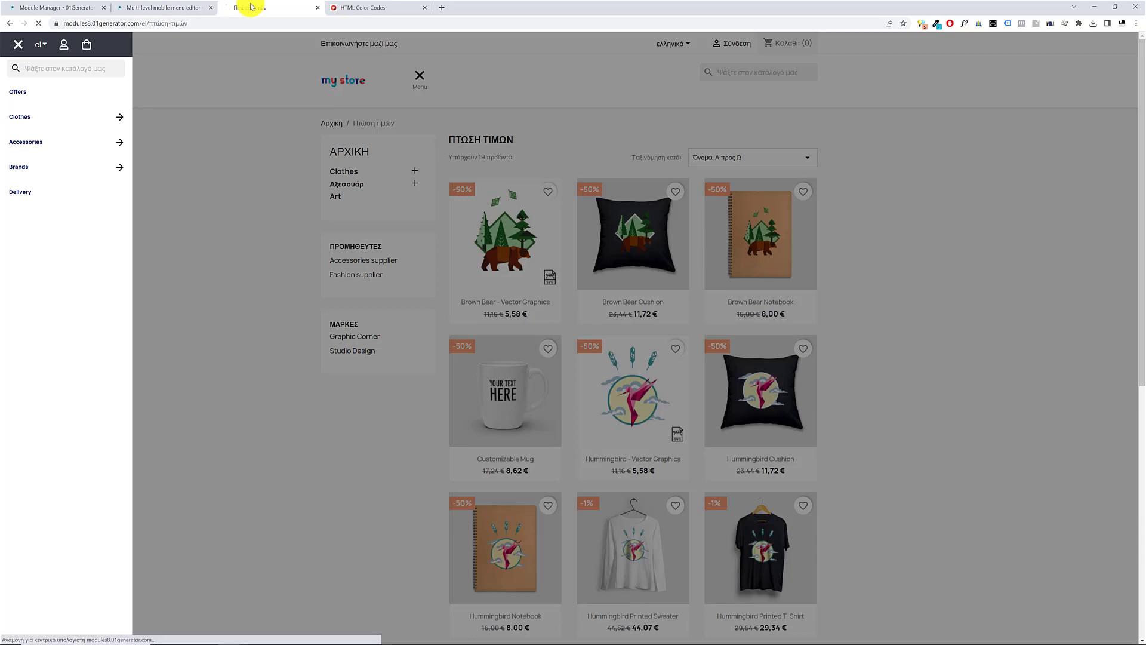
click(420, 81)
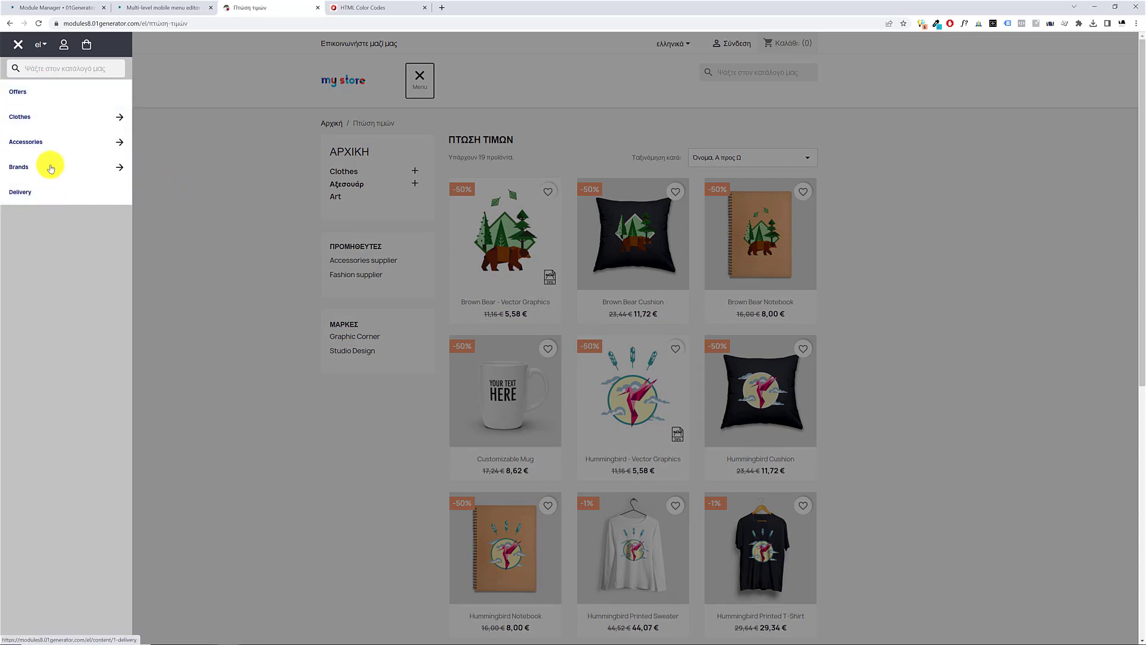
Copy the Menu Background color #c1c1c1 into the menu items' Background color and save the Menu Items Colors settings
click(43, 8)
scroll(574, 413, down, 13)
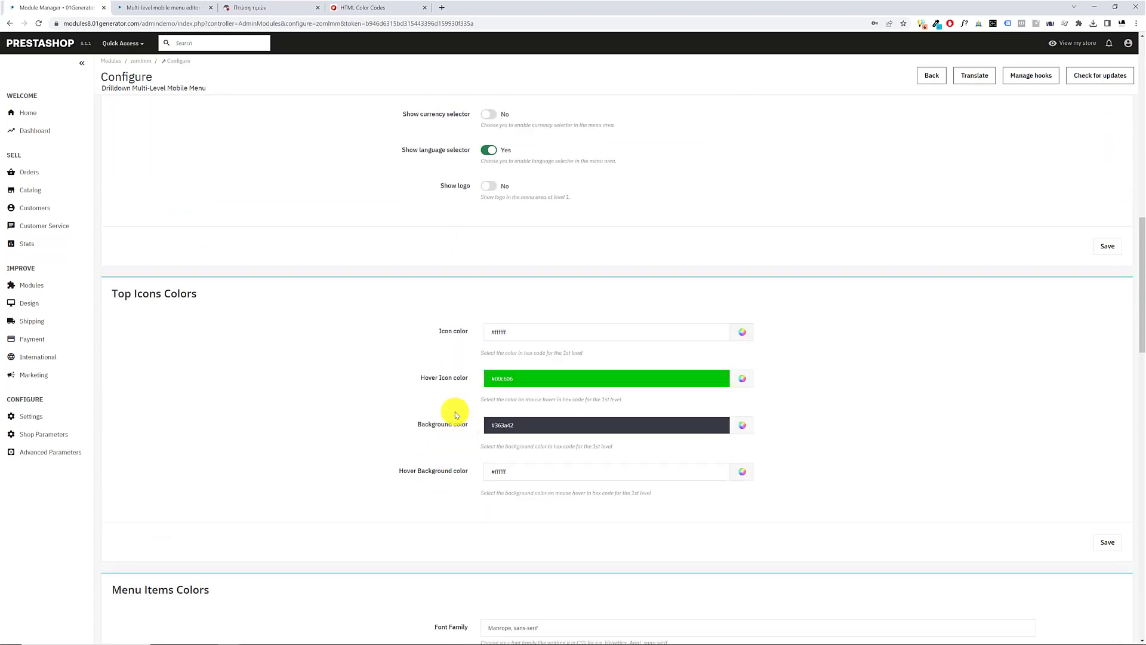
scroll(455, 414, down, 7)
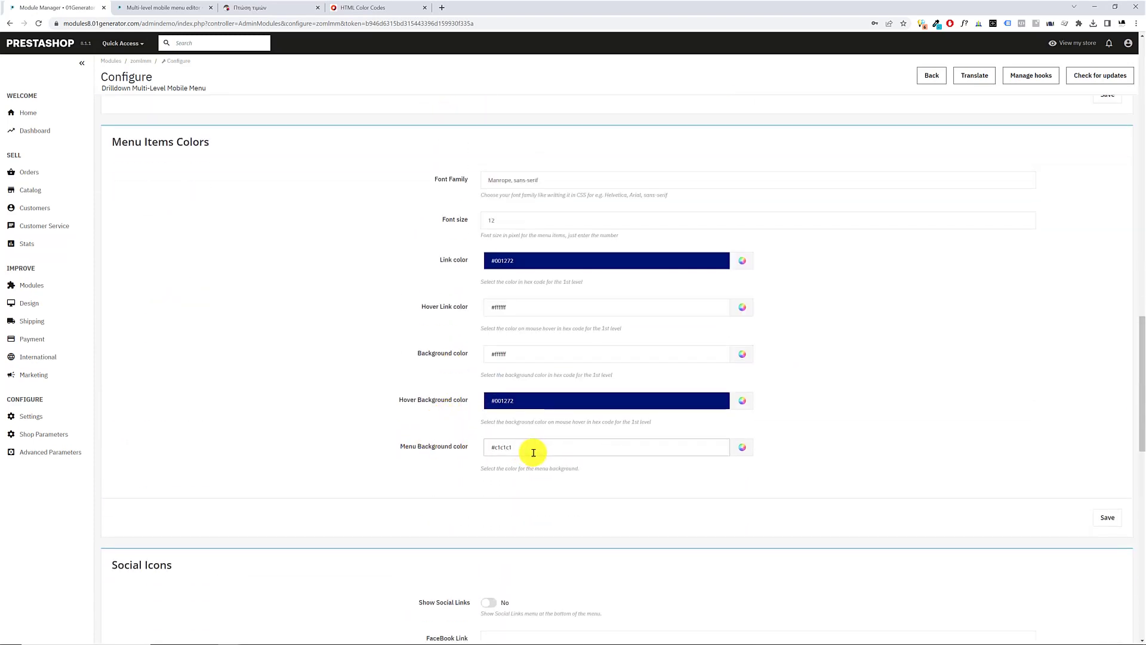
click(535, 450)
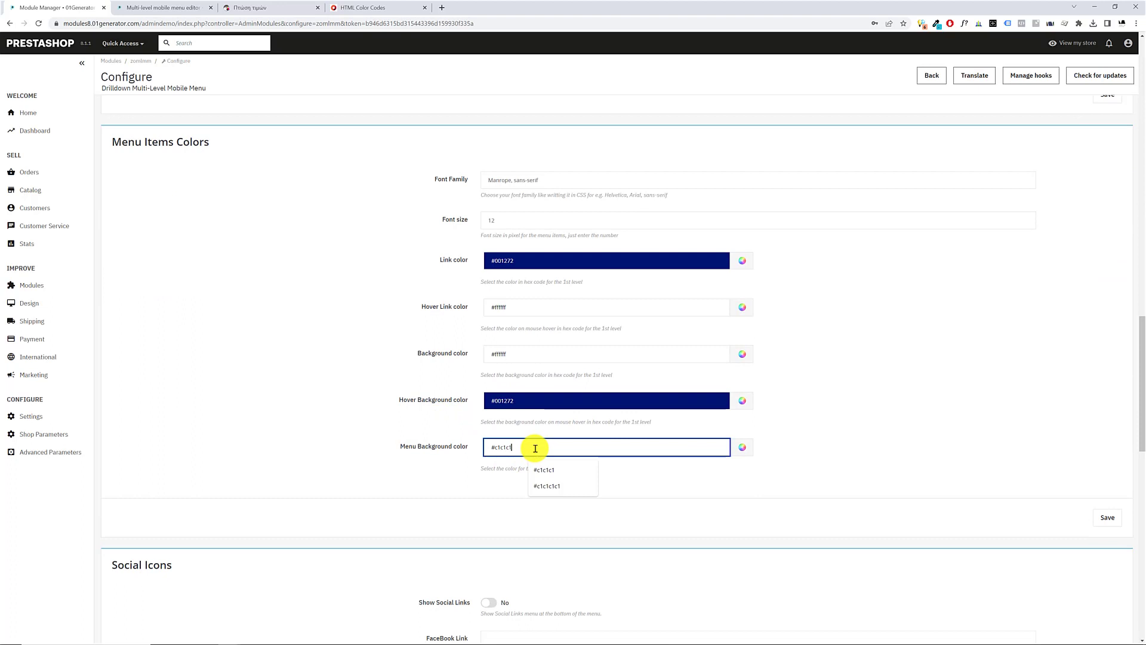
click(387, 489)
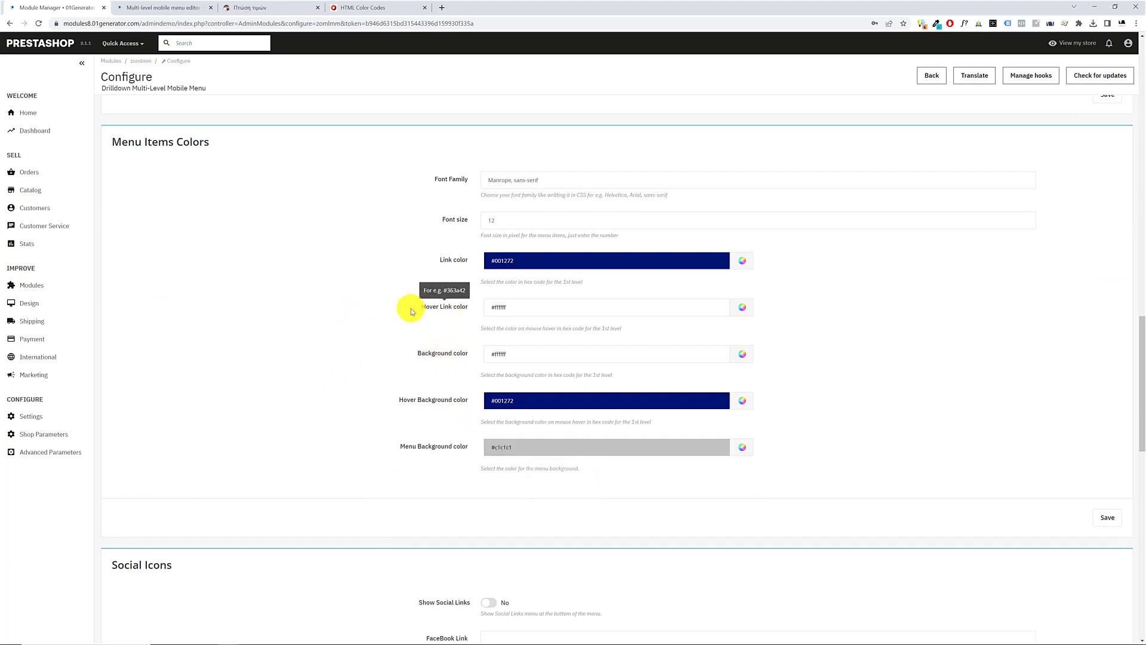
click(537, 353)
key(ctrl+a)
text(#c1c1c1)
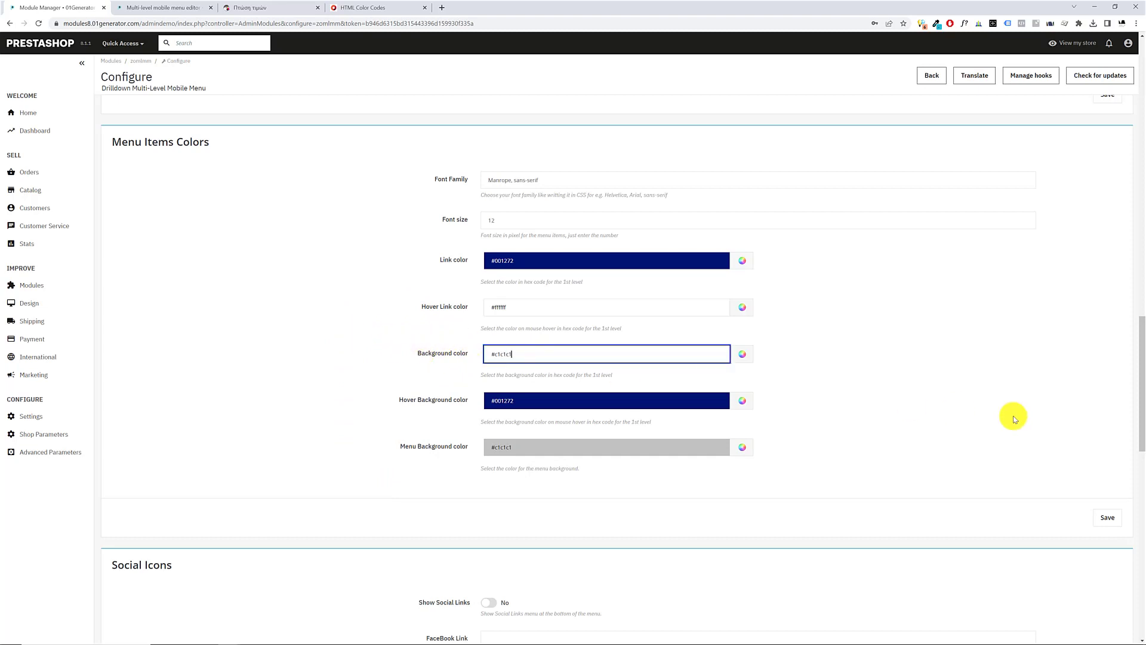
click(1107, 519)
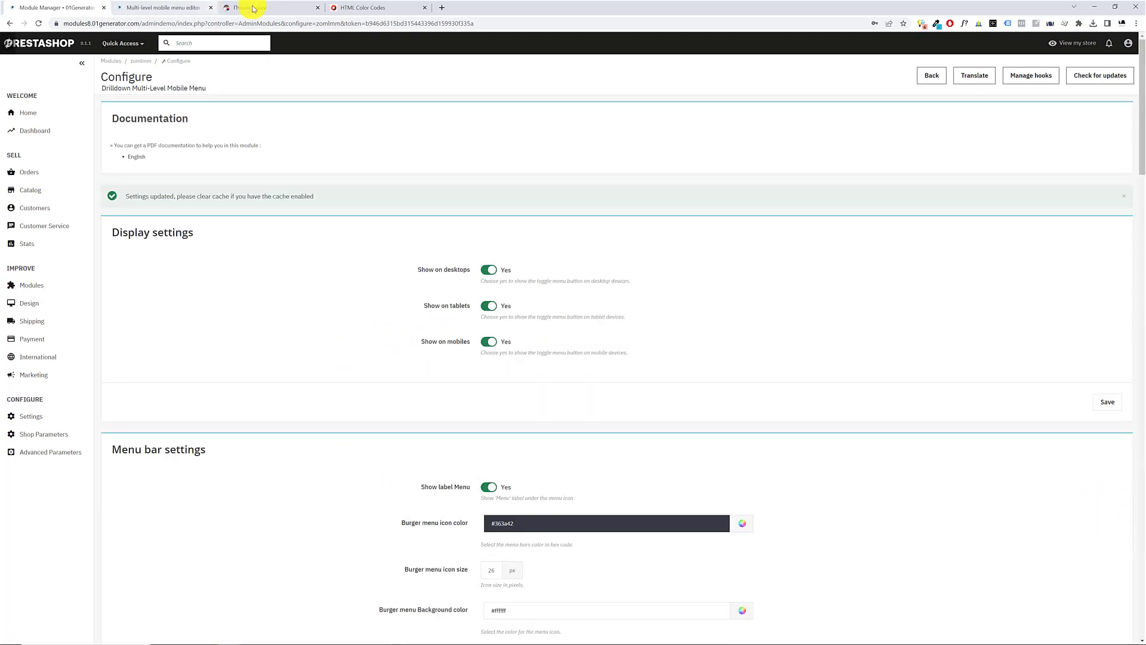
Reload the storefront, open its mobile menu to check the items' background, and return to the module configuration
click(259, 8)
key(F5)
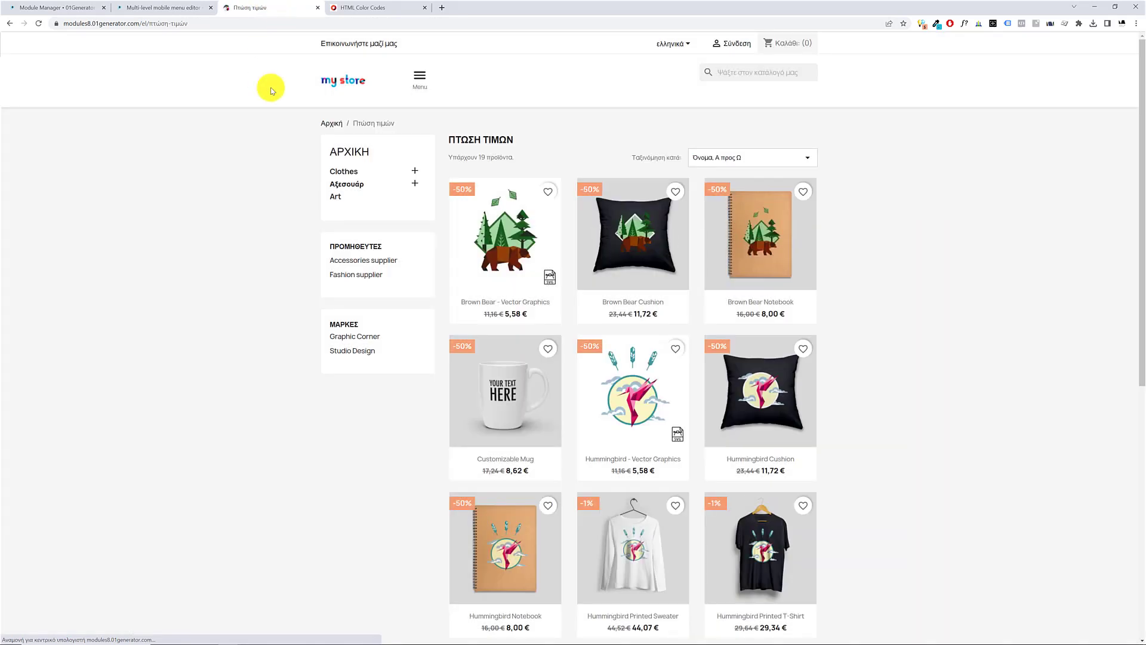
click(420, 80)
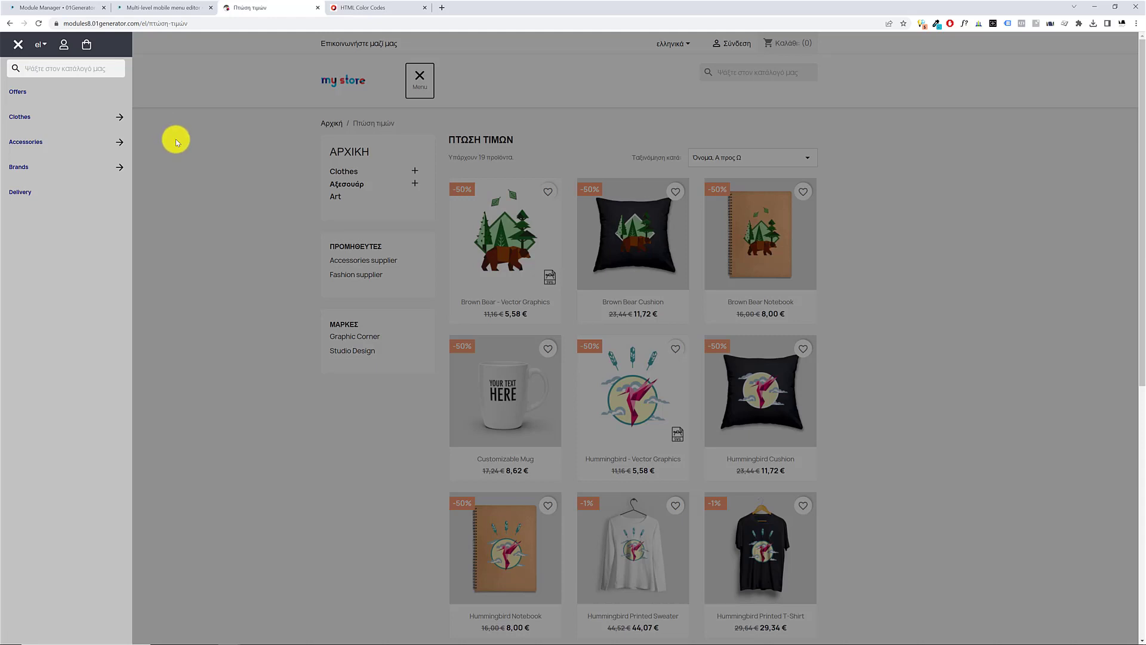
click(50, 8)
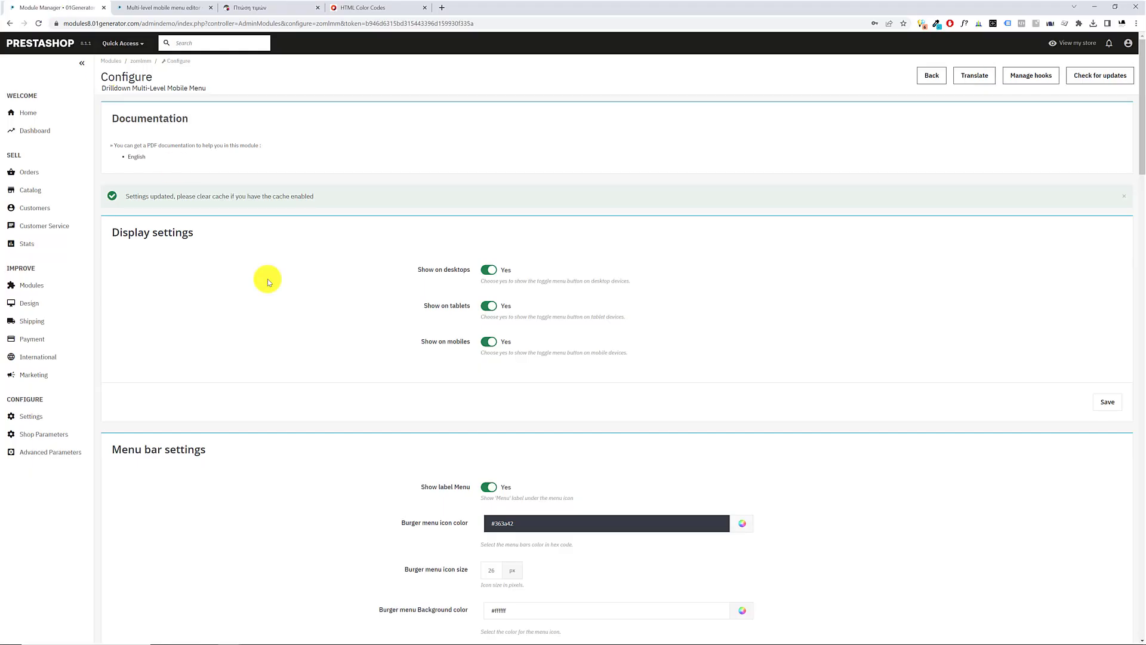
Copy the Top Icons Background color #363a42 into the menu items' Link color
scroll(325, 330, down, 20)
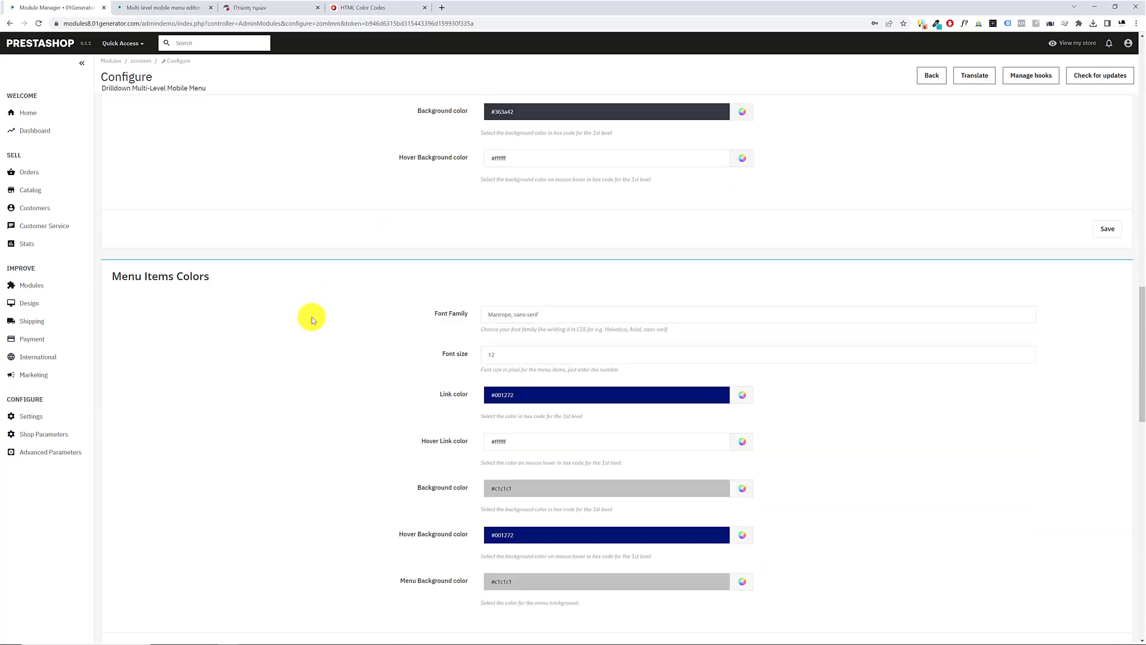
scroll(349, 306, up, 3)
click(525, 217)
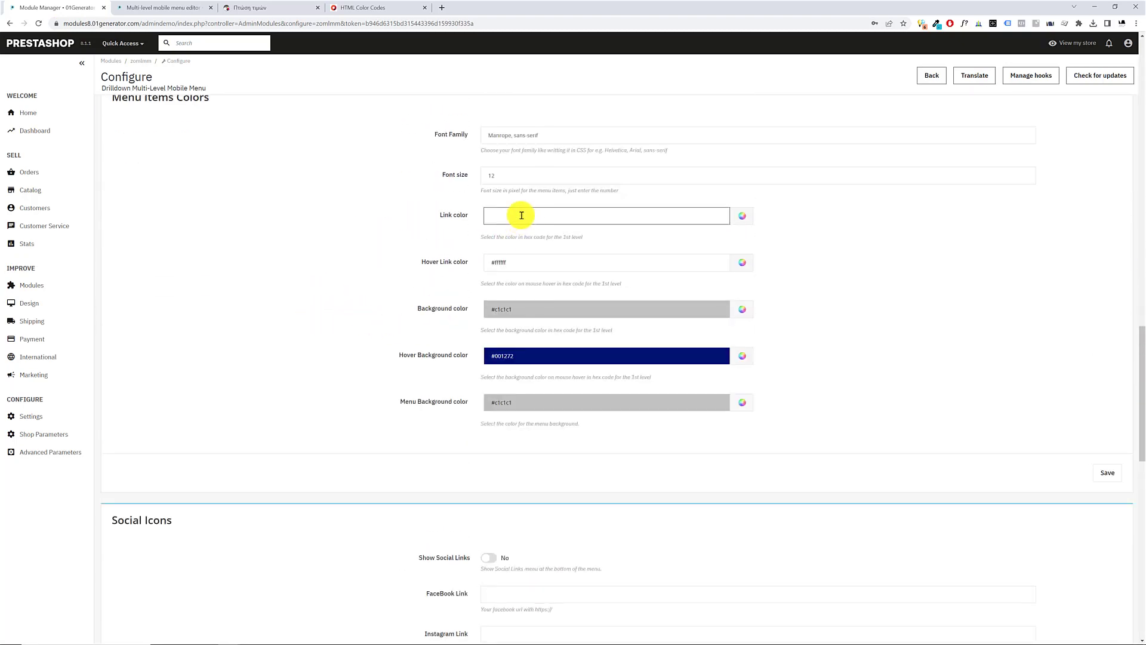
scroll(489, 238, up, 6)
click(519, 291)
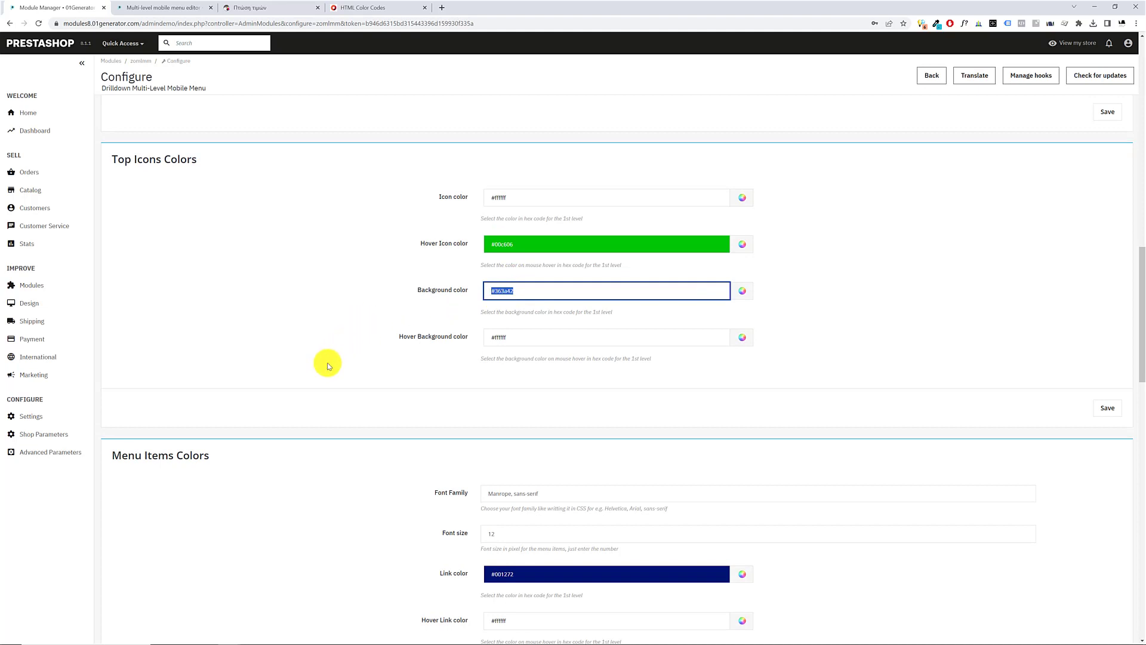
scroll(419, 361, down, 6)
scroll(358, 281, up, 2)
click(554, 261)
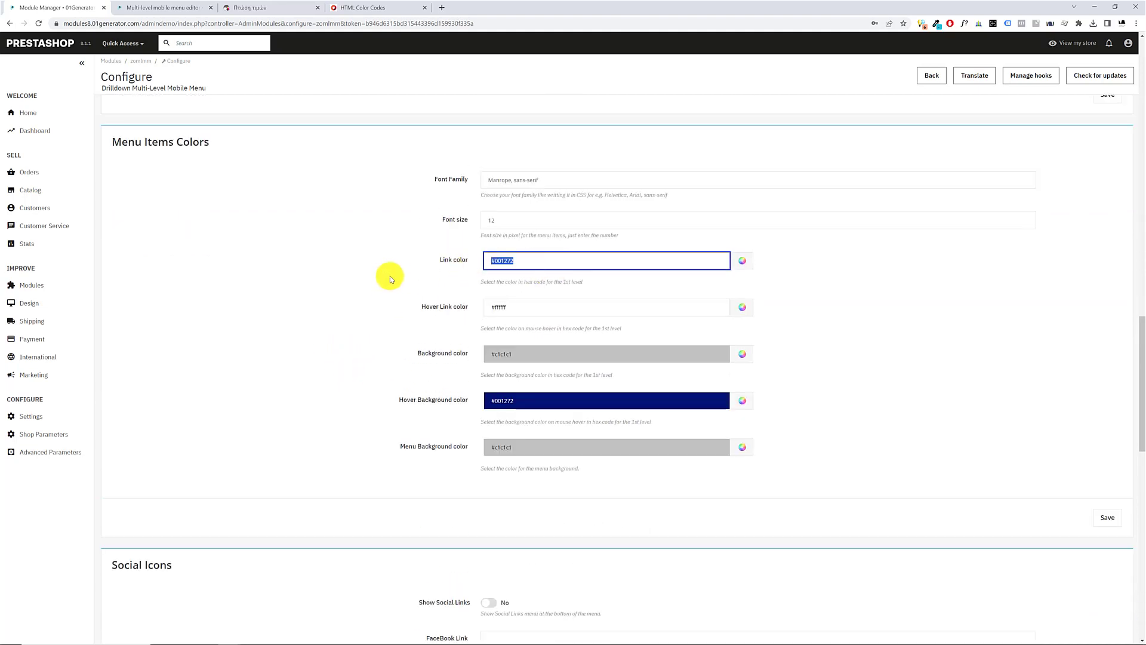
text(#363a42)
Set both the menu items' Background color and the Menu Background color to #ffffff
click(509, 353)
text(#fff)
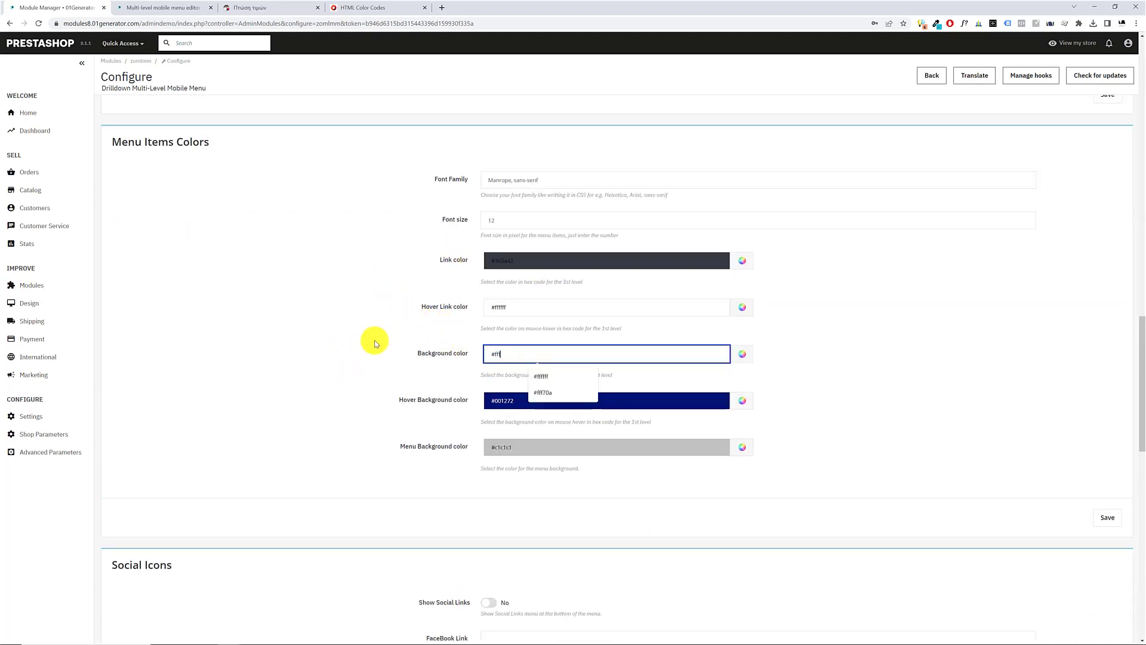
text(fff)
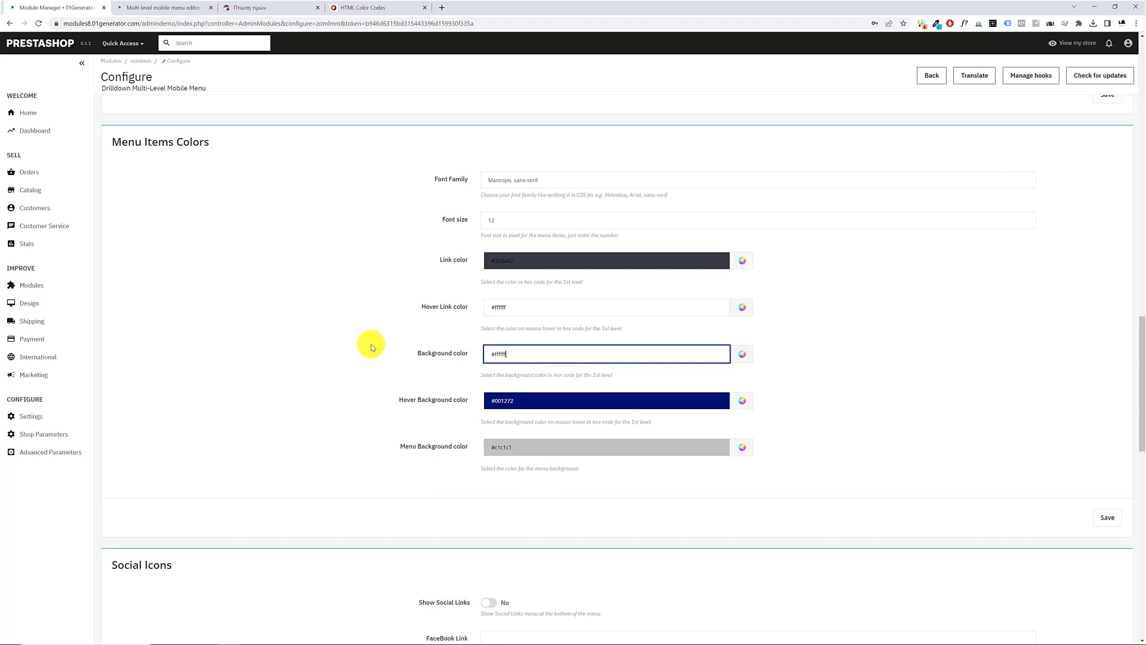
click(509, 446)
text(#fff)
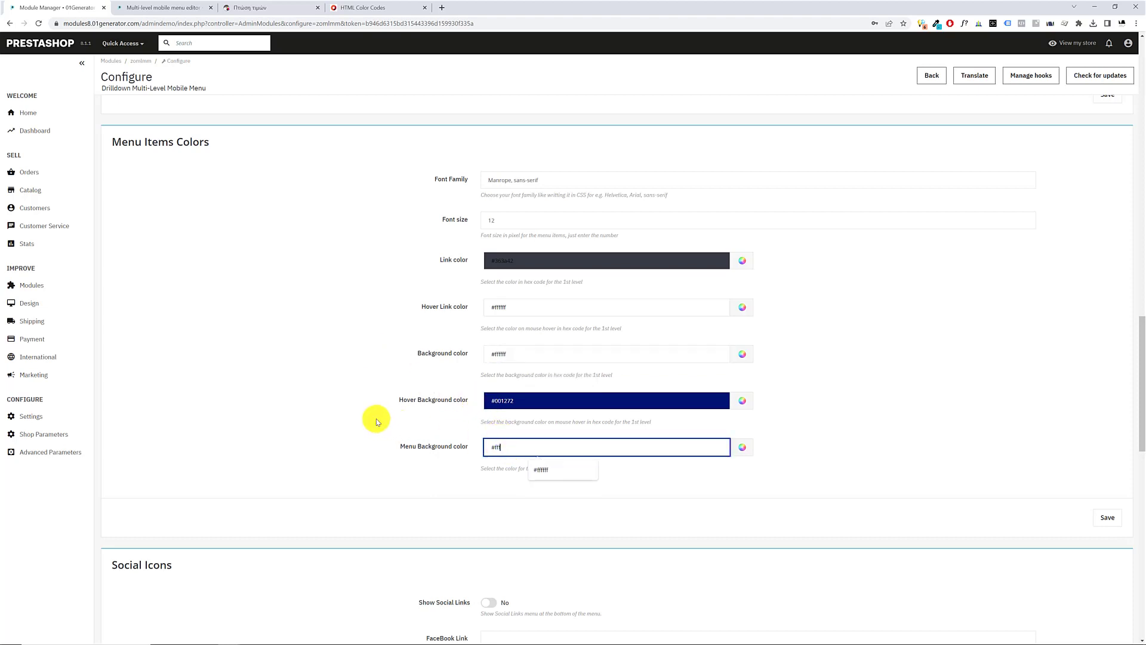
text(fff)
Set the menu items' Hover Background color to #363a42 and save the Menu Items Colors settings
drag(530, 401, 375, 393)
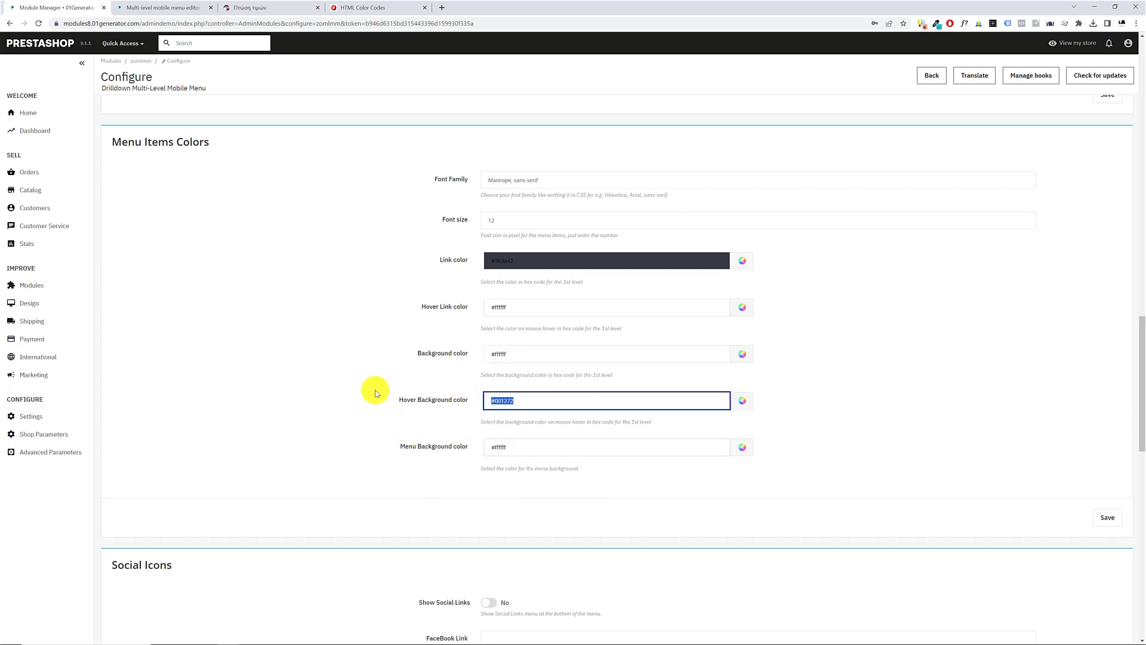
text(#363a42)
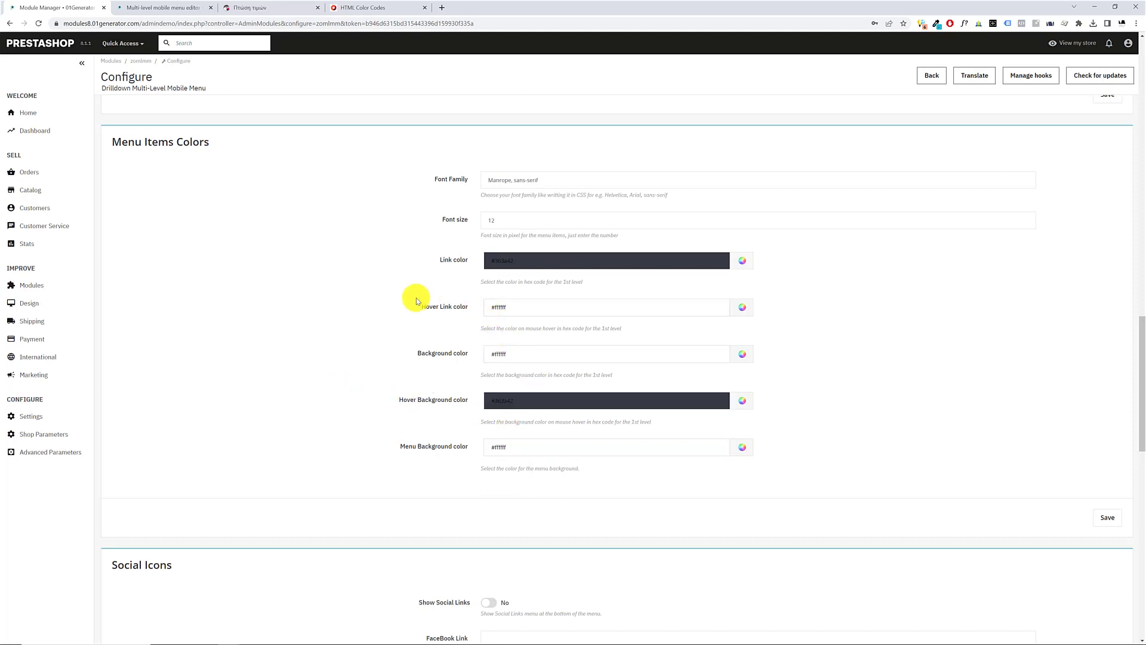
scroll(426, 261, up, 1)
scroll(895, 415, down, 3)
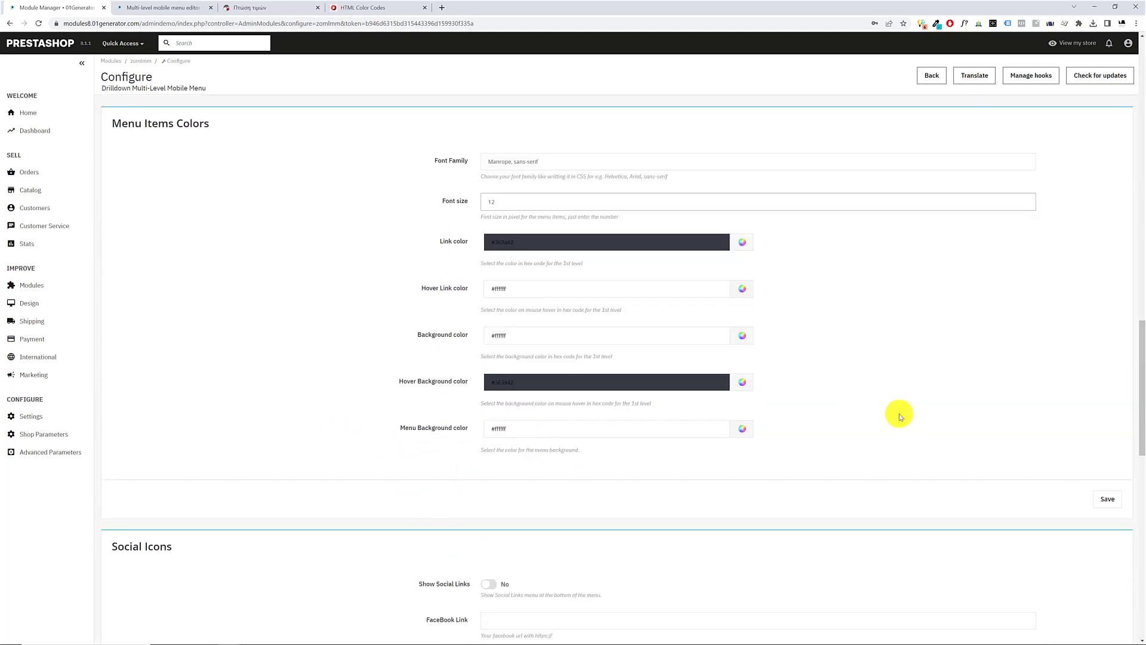
click(1105, 425)
Open the storefront's mobile menu to check the new item colors, close it, and return to the module configuration
click(270, 6)
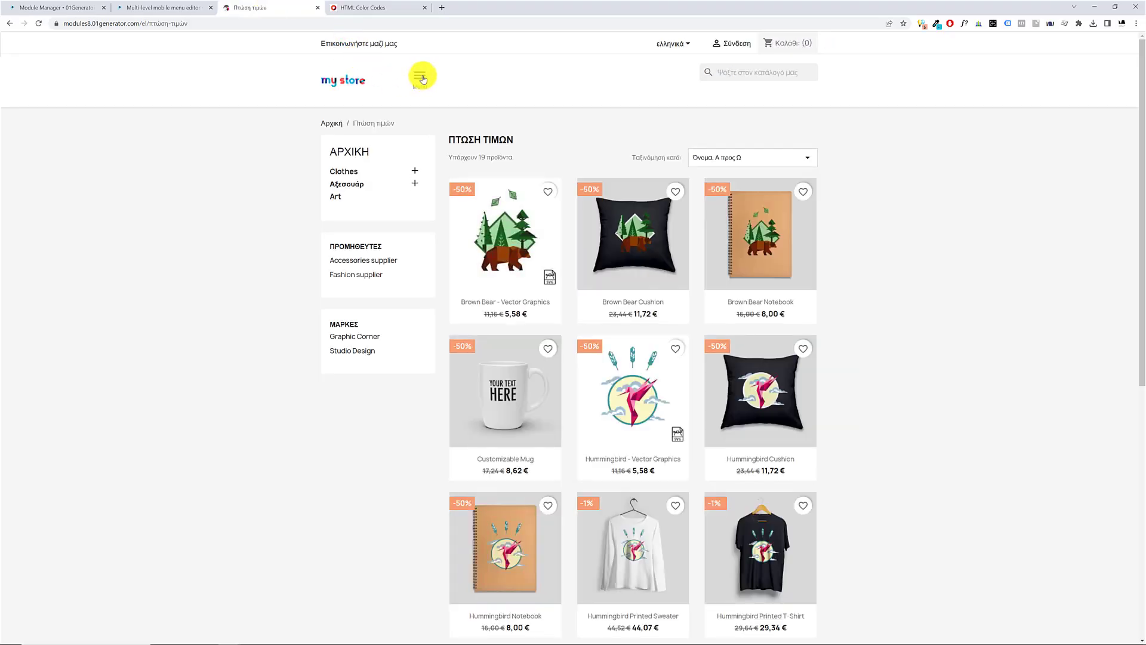
click(421, 77)
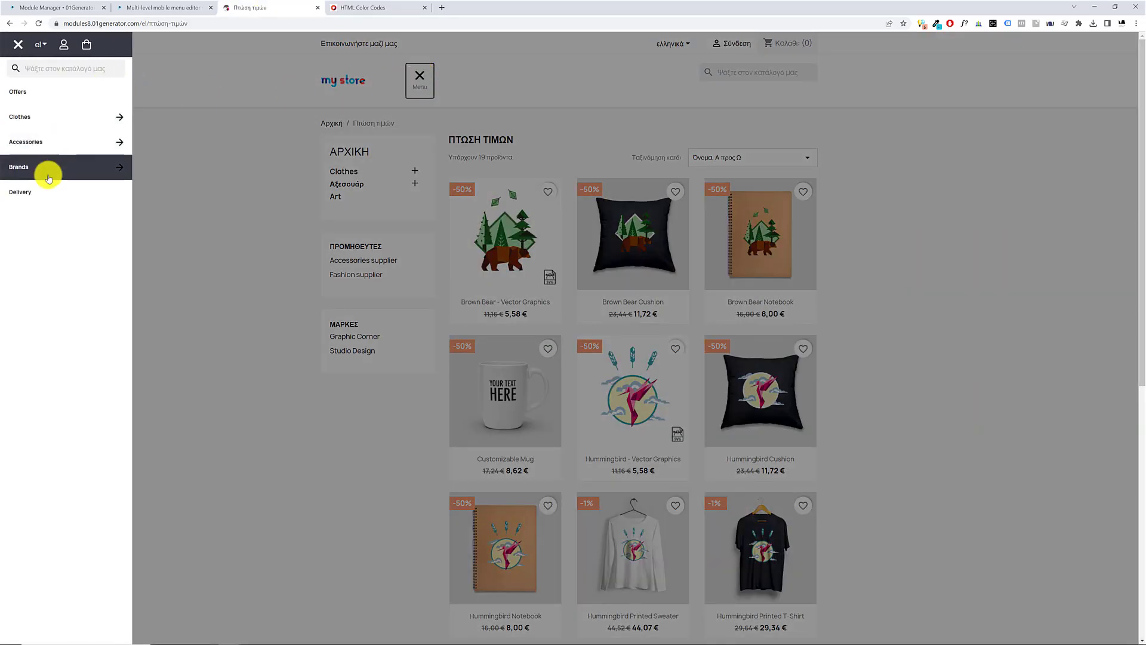
click(235, 155)
click(59, 7)
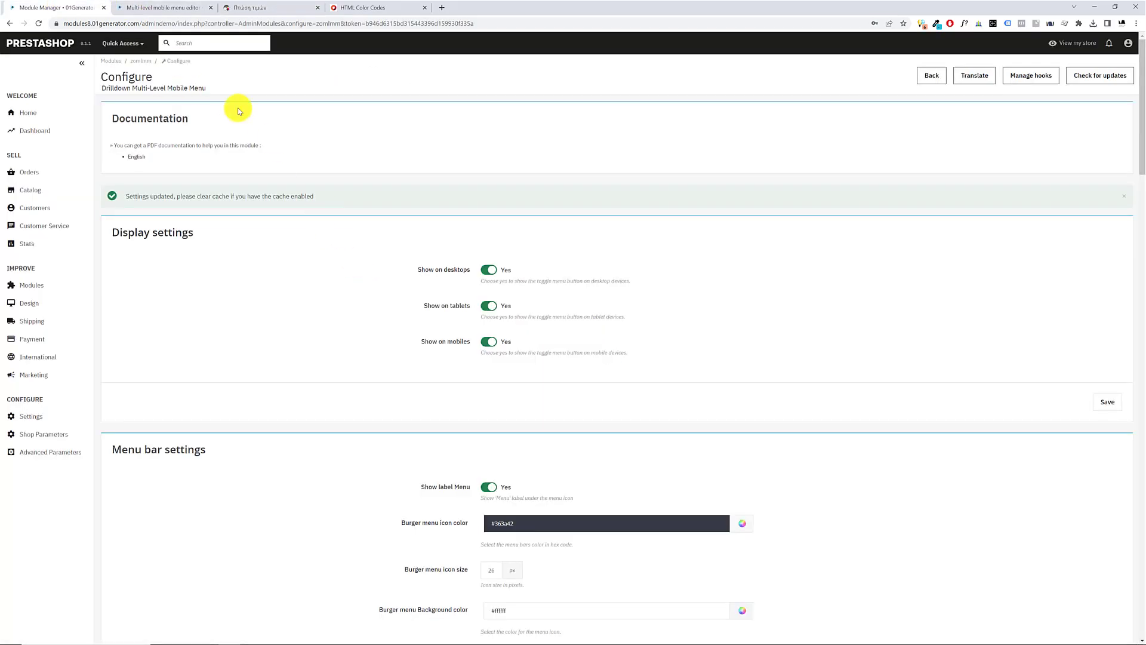
scroll(274, 282, down, 6)
scroll(281, 292, down, 15)
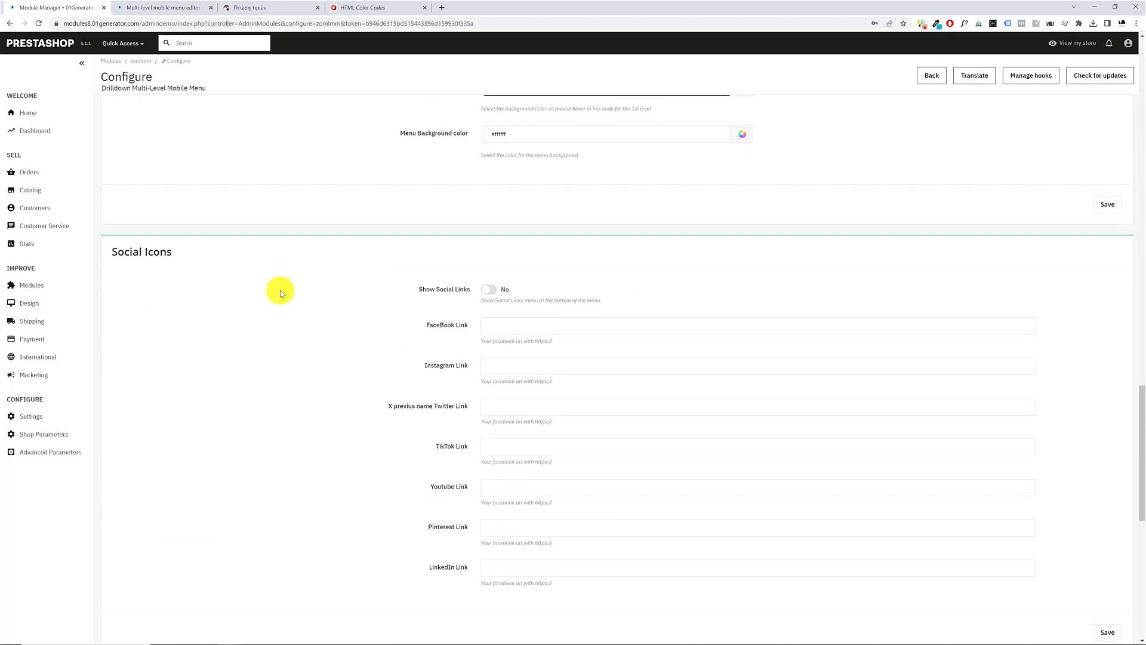
scroll(281, 291, down, 1)
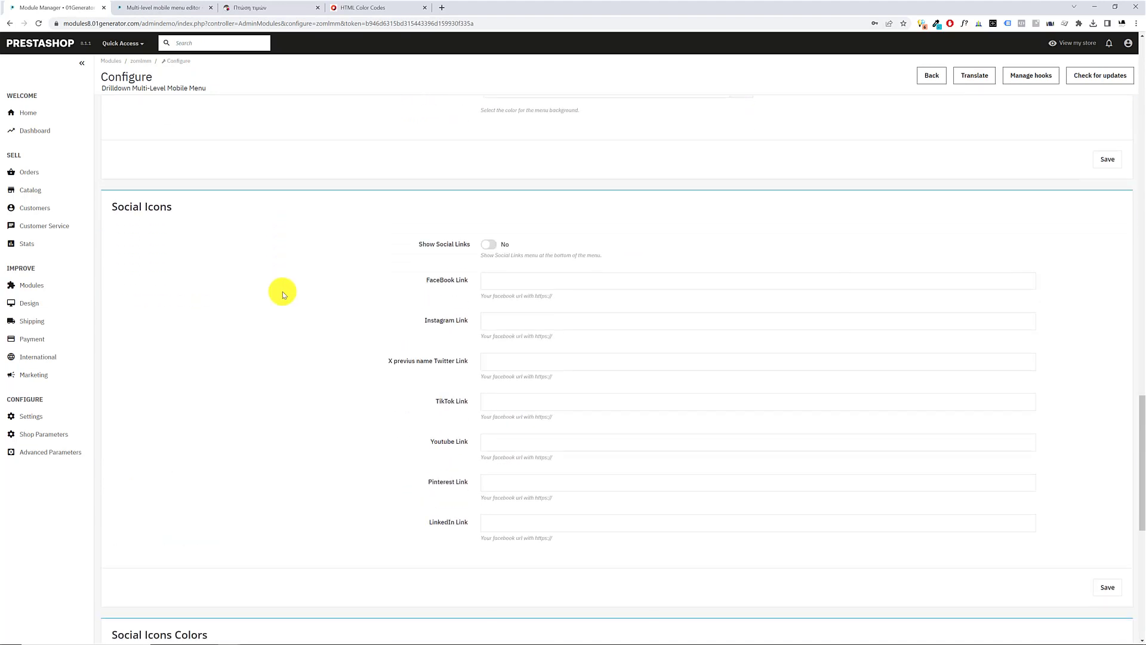
click(495, 246)
click(501, 286)
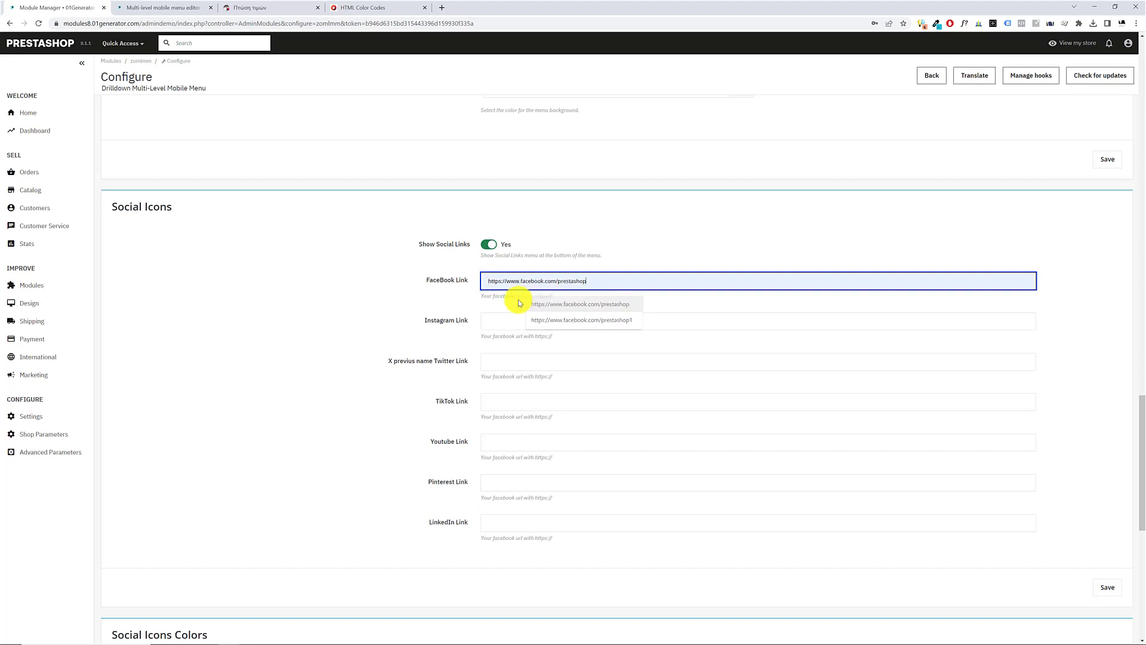
click(519, 301)
key(Tab)
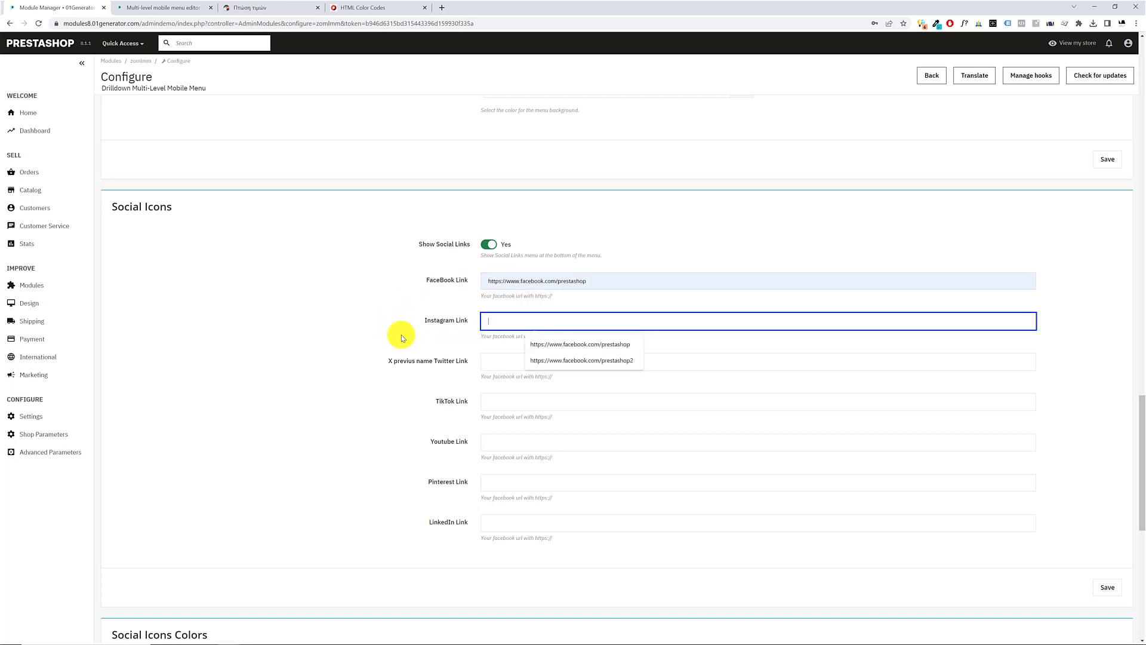
key(Tab)
text(https://www.facebook.com/prestashop)
key(Tab)
text(https://www.facebook.com/prestashop)
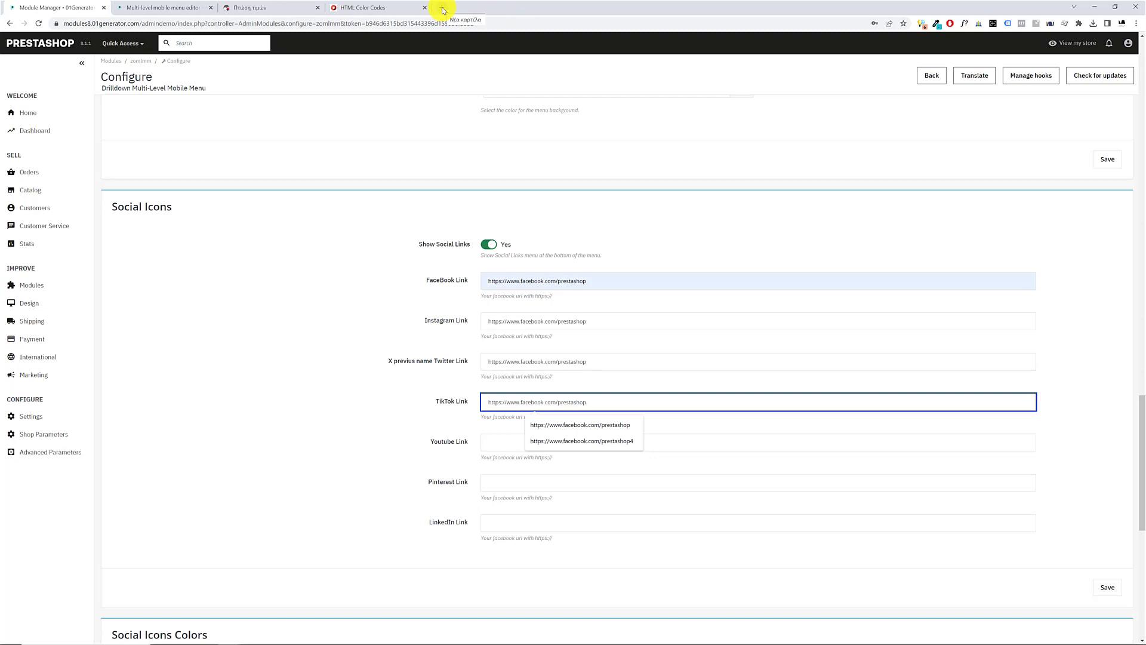
drag(431, 441, 477, 450)
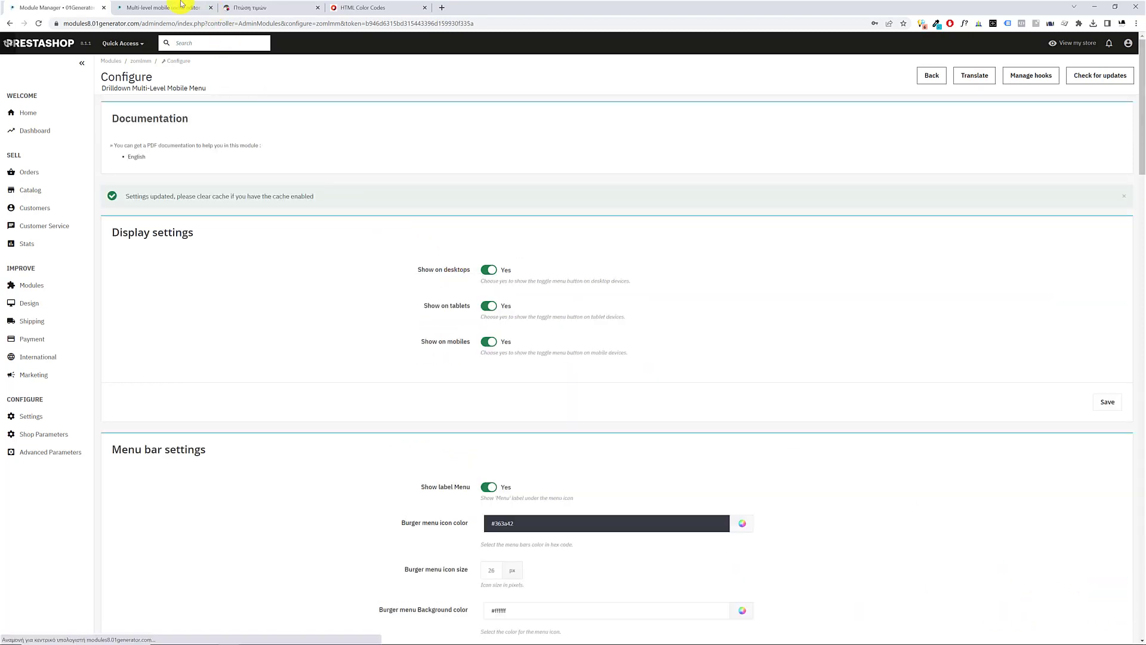
Check the social icons in the storefront's mobile menu and return to the module configuration
click(258, 7)
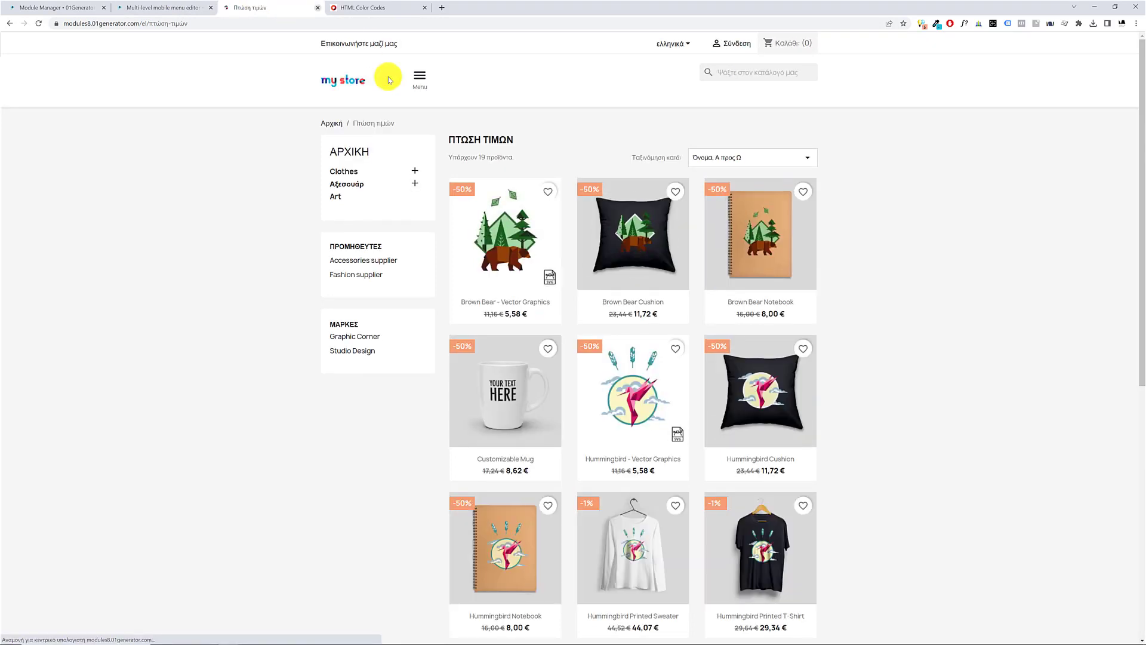
click(420, 76)
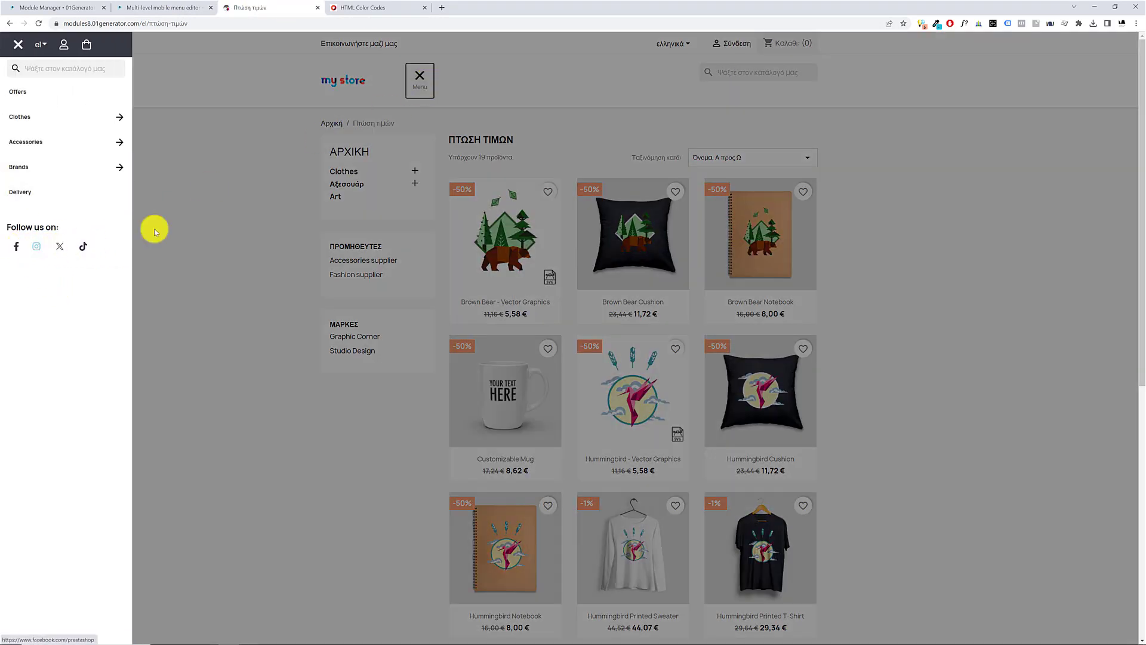
click(53, 8)
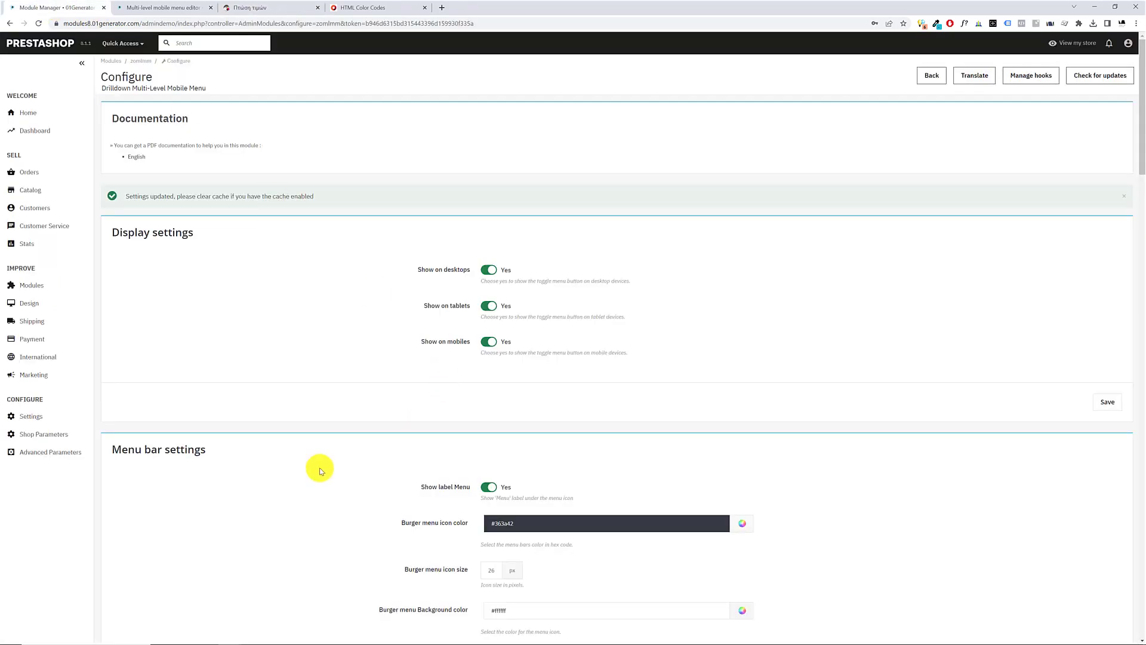
scroll(319, 471, down, 18)
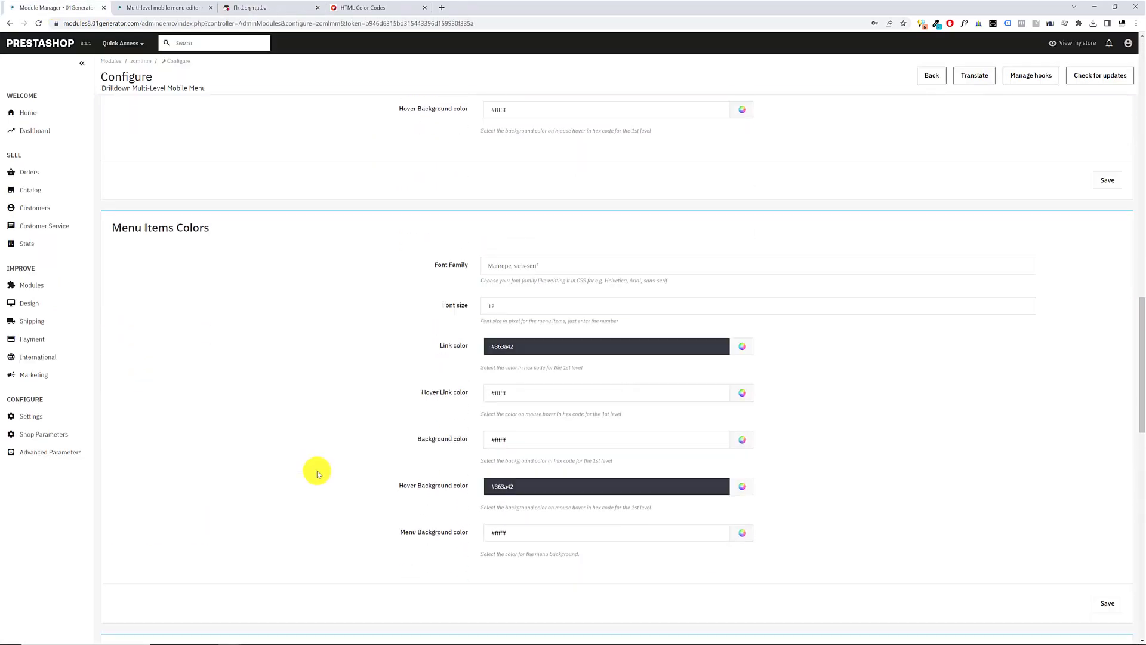
scroll(317, 470, down, 10)
click(514, 261)
text(https://www.facebook.com/prestashop)
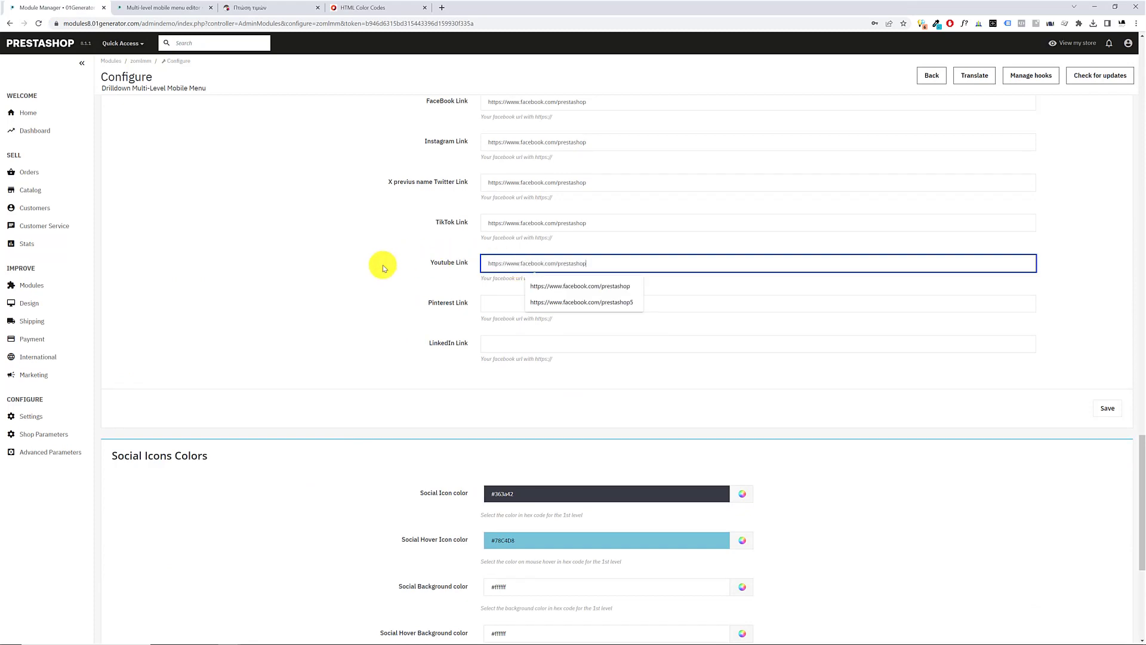
click(1092, 411)
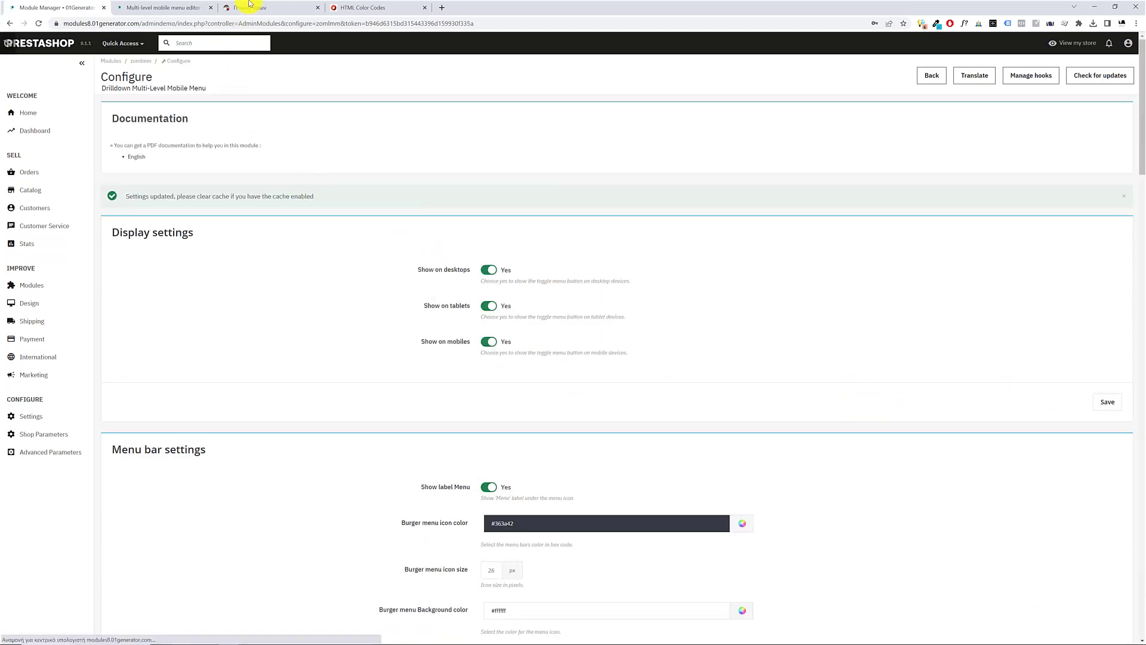
Reload the storefront, open its mobile menu to check the Youtube icon, and return to the module configuration
click(250, 4)
key(F5)
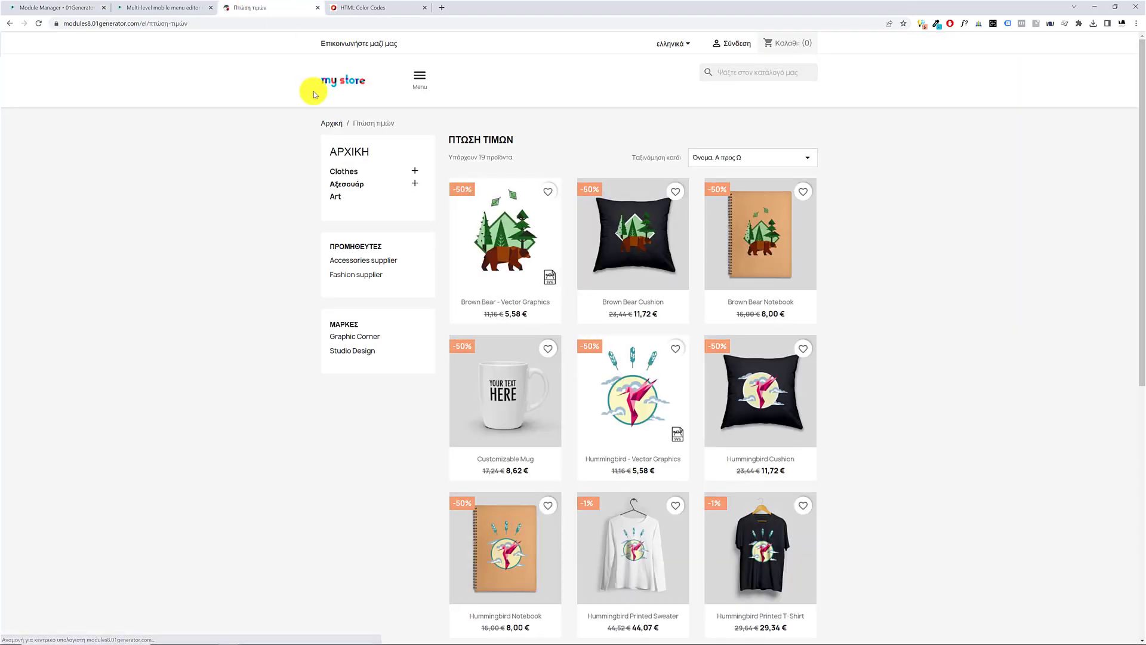
click(418, 77)
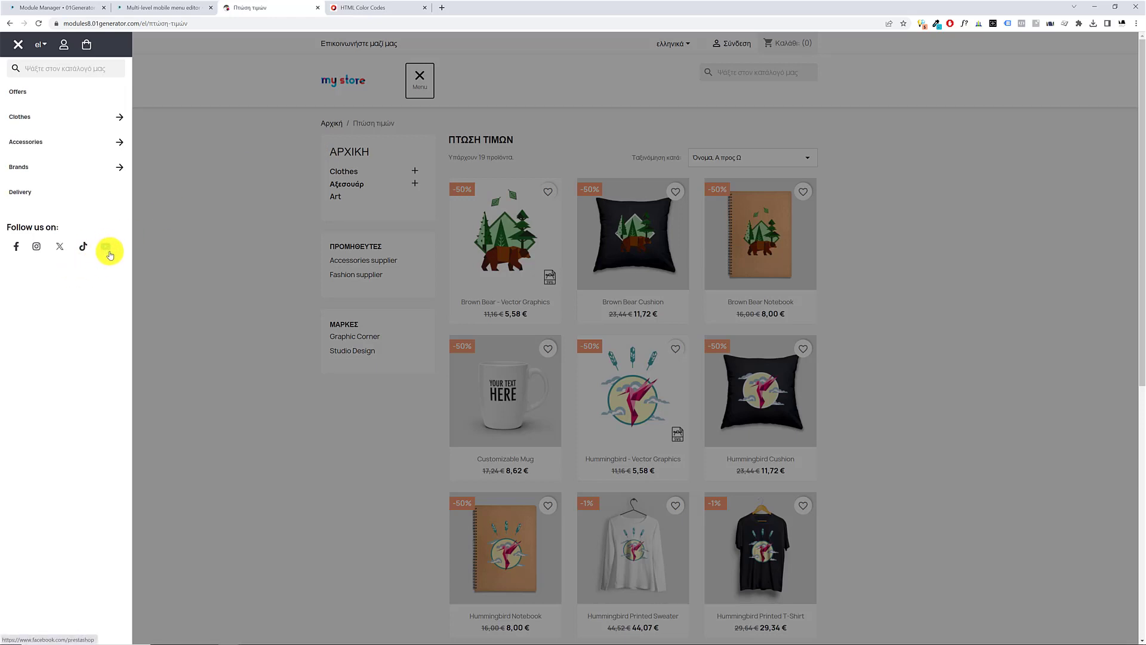
click(42, 7)
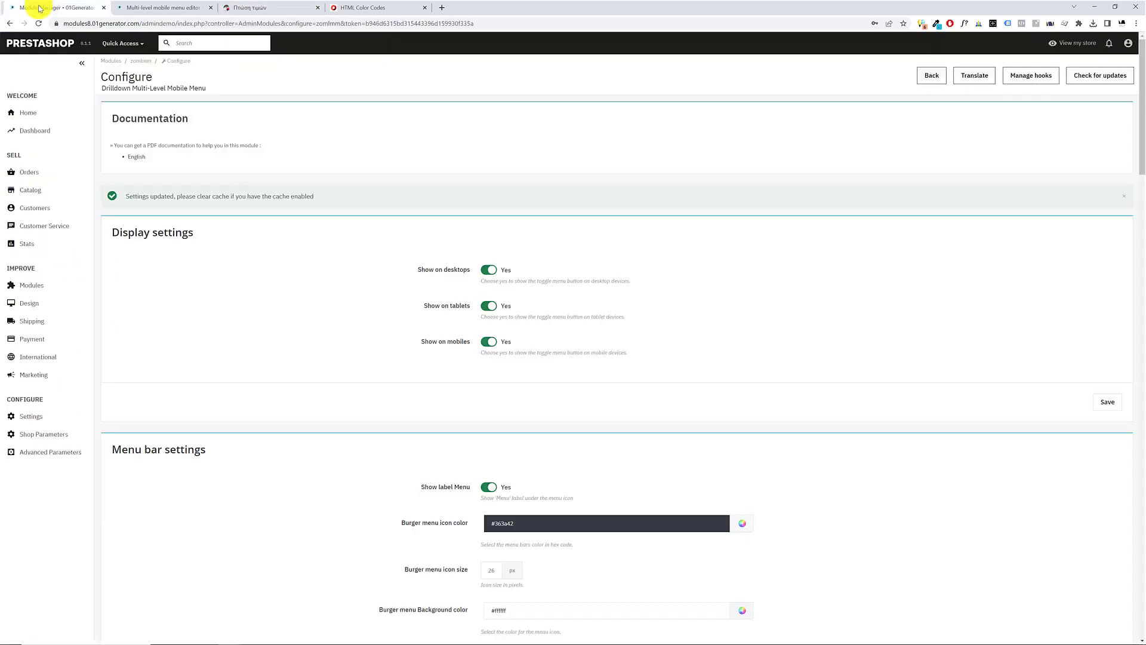
Examine the Social Icons Colors settings and compare them with the social icons in the storefront's mobile menu
scroll(366, 451, down, 6)
scroll(367, 453, down, 20)
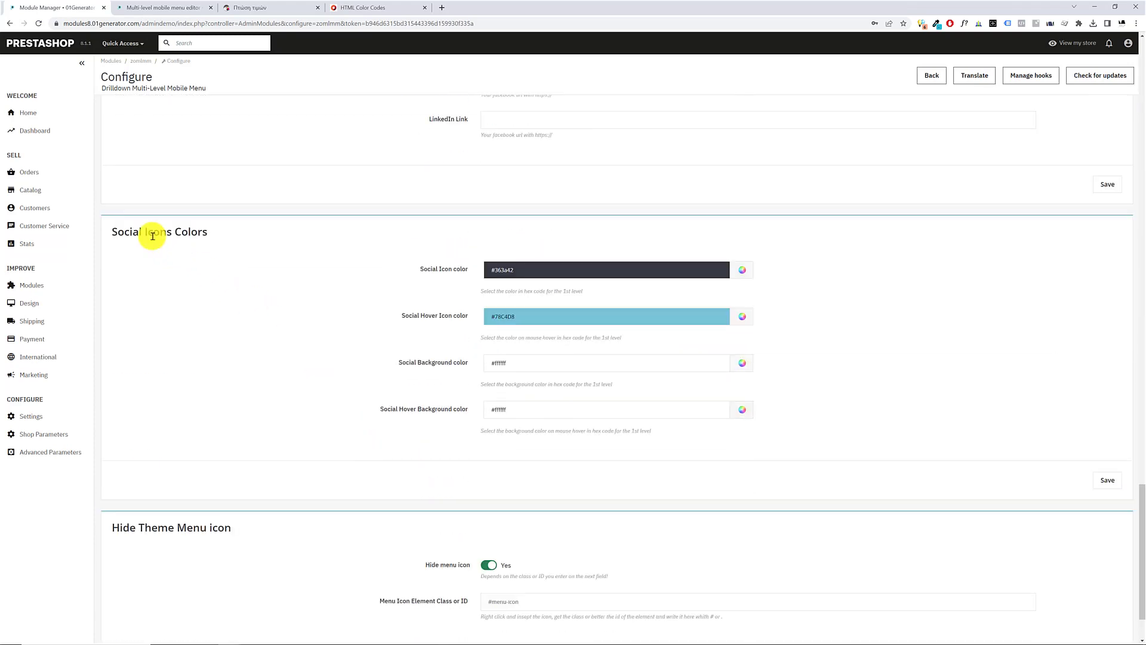
drag(154, 231, 296, 289)
scroll(326, 344, up, 5)
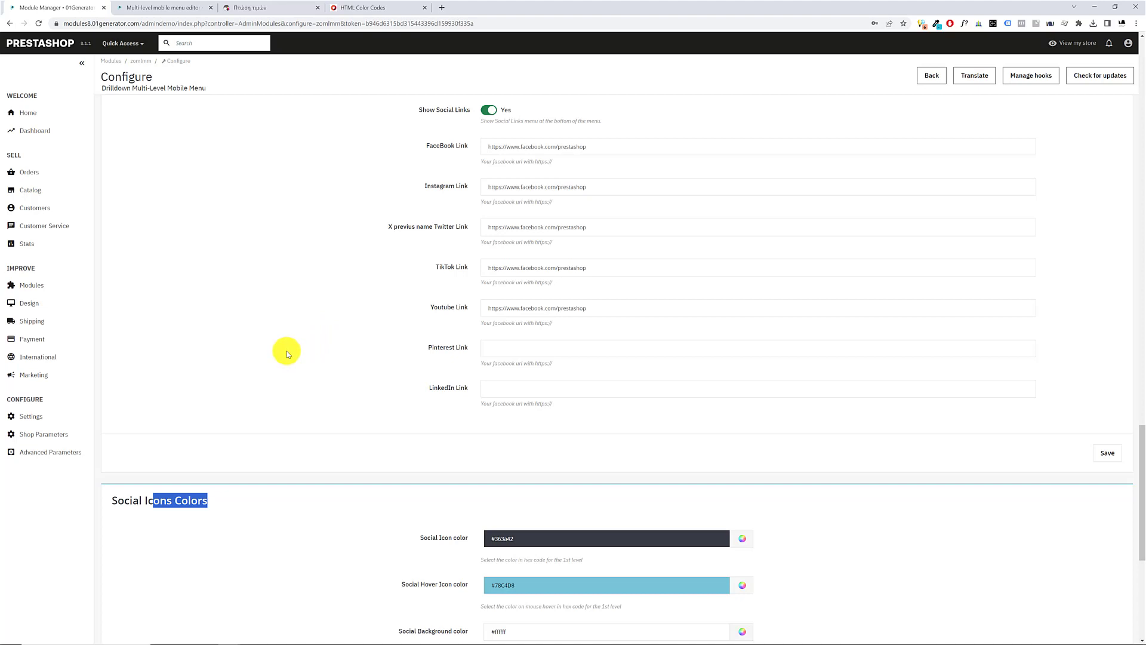
scroll(287, 354, down, 2)
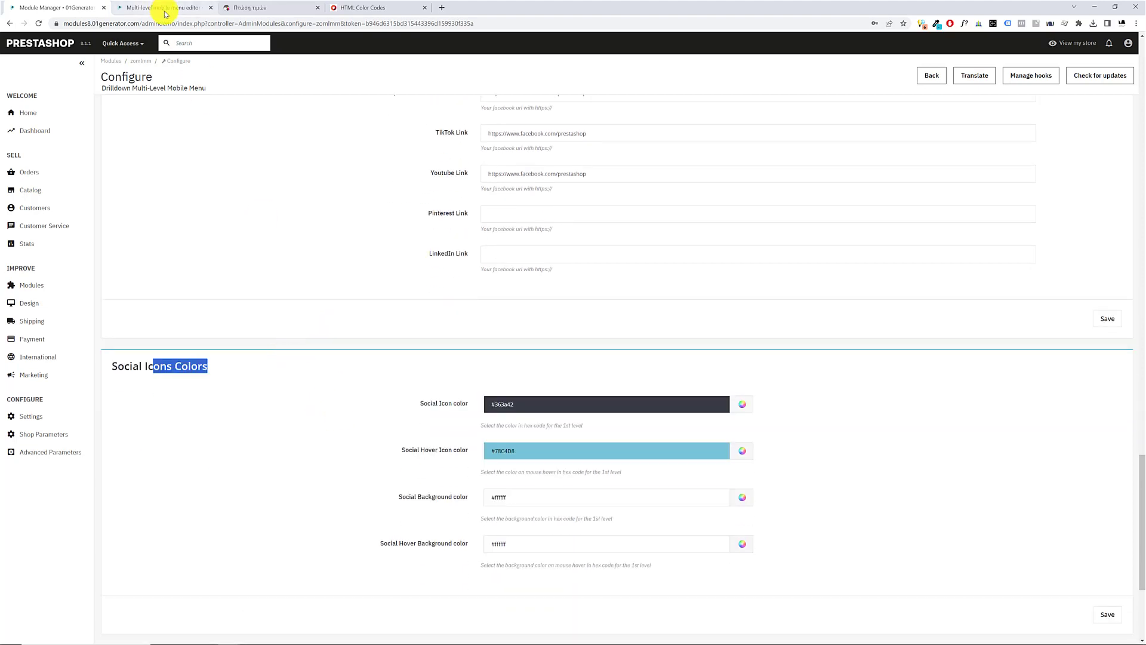
click(255, 7)
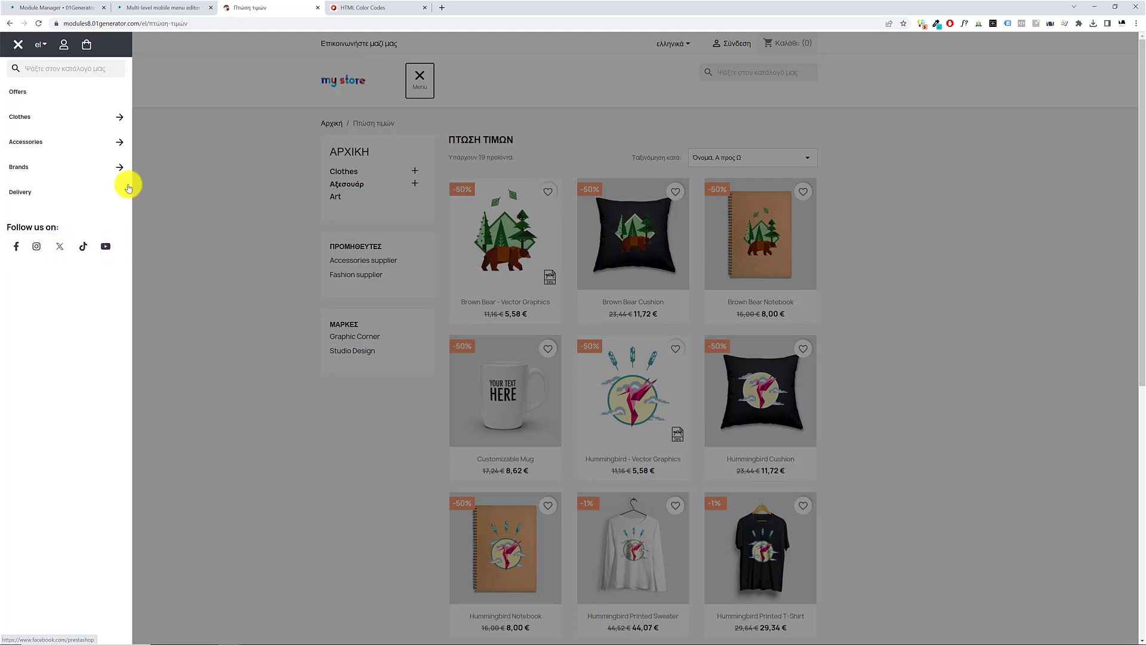
click(66, 8)
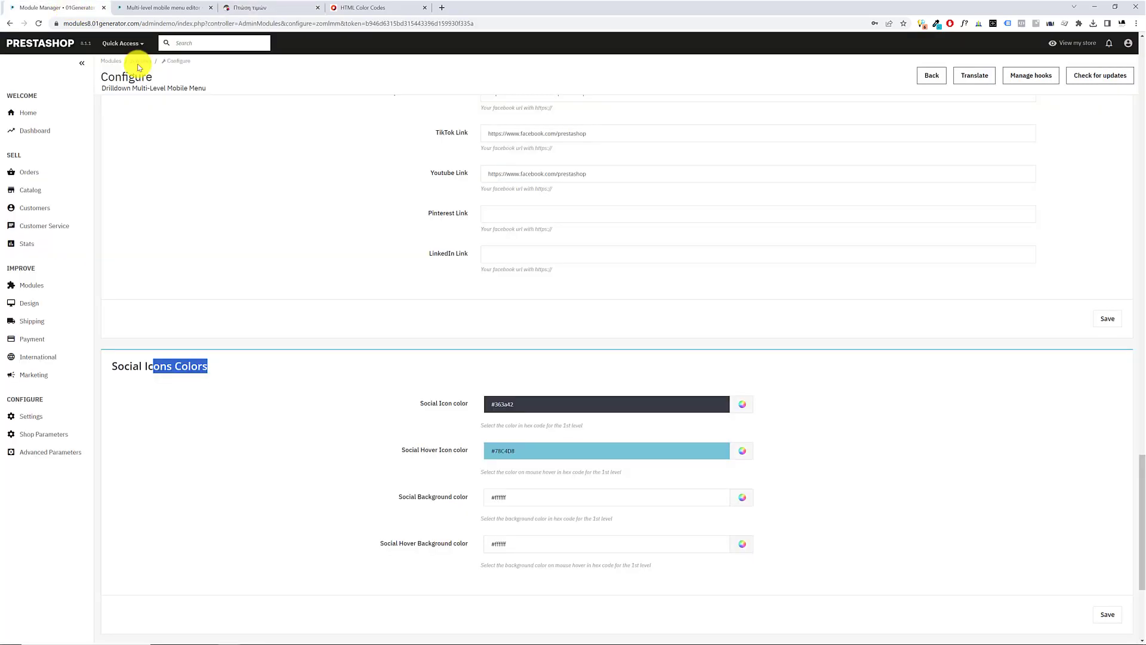
click(588, 399)
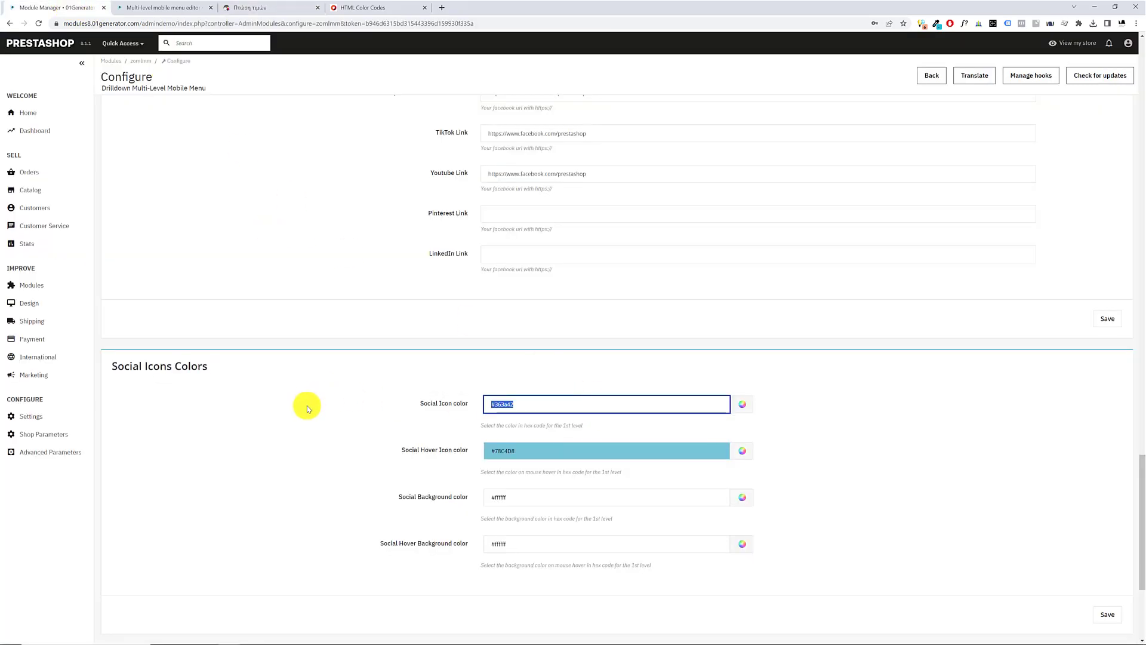
click(327, 400)
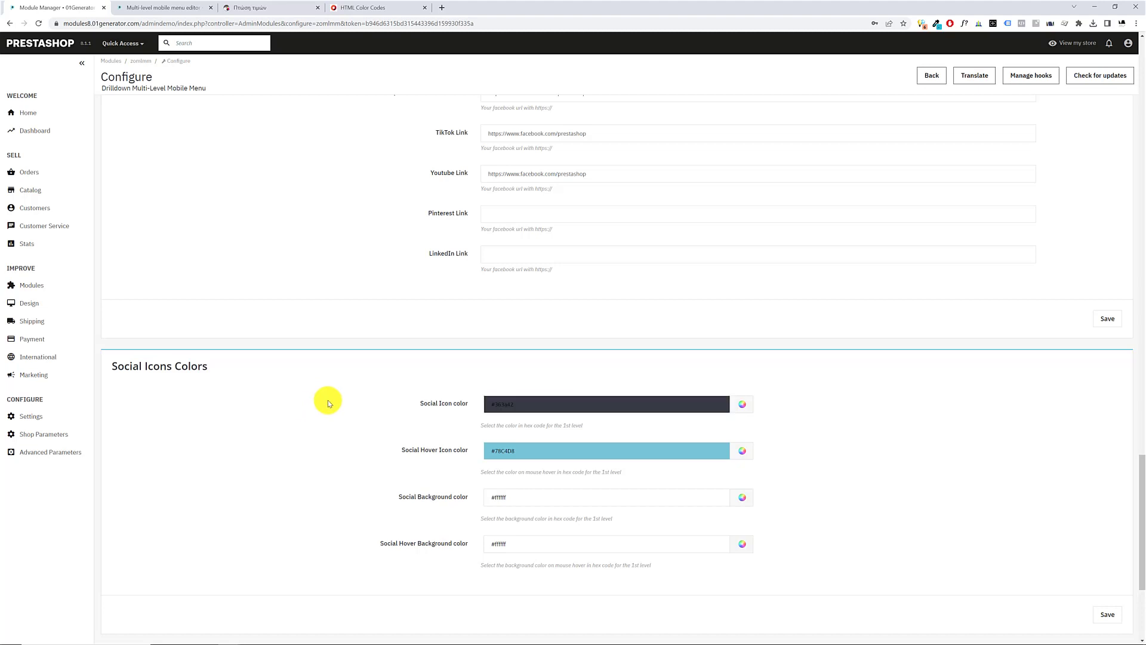
Set the Social Background color to #363a42 and the Social Icon color to white, #ffffff
click(496, 451)
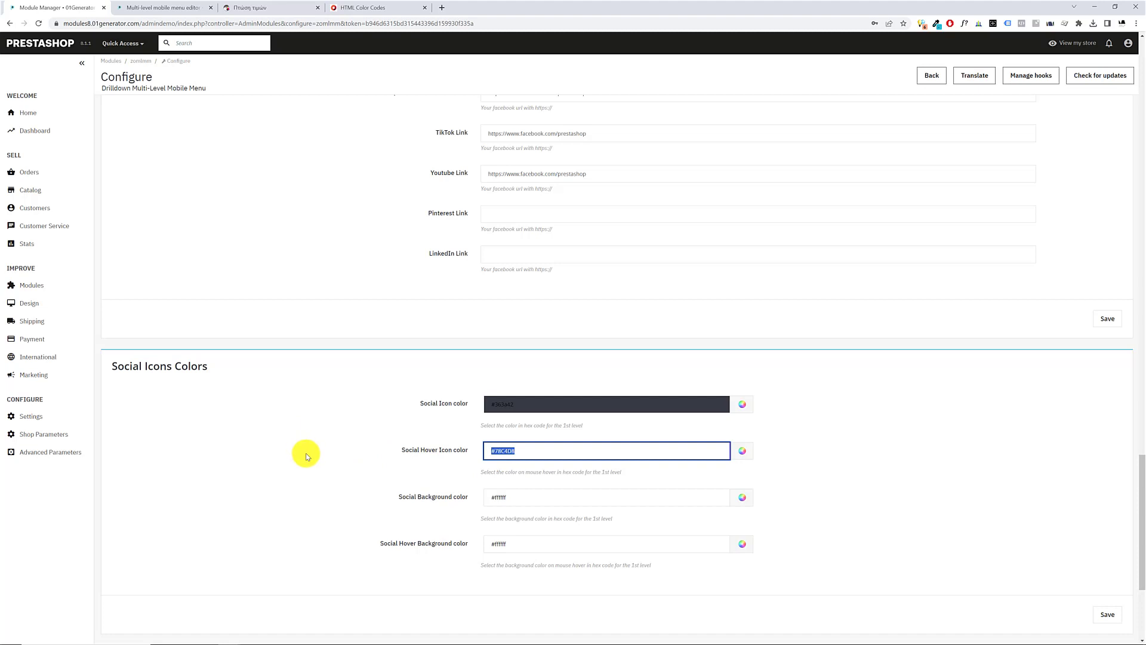
click(532, 499)
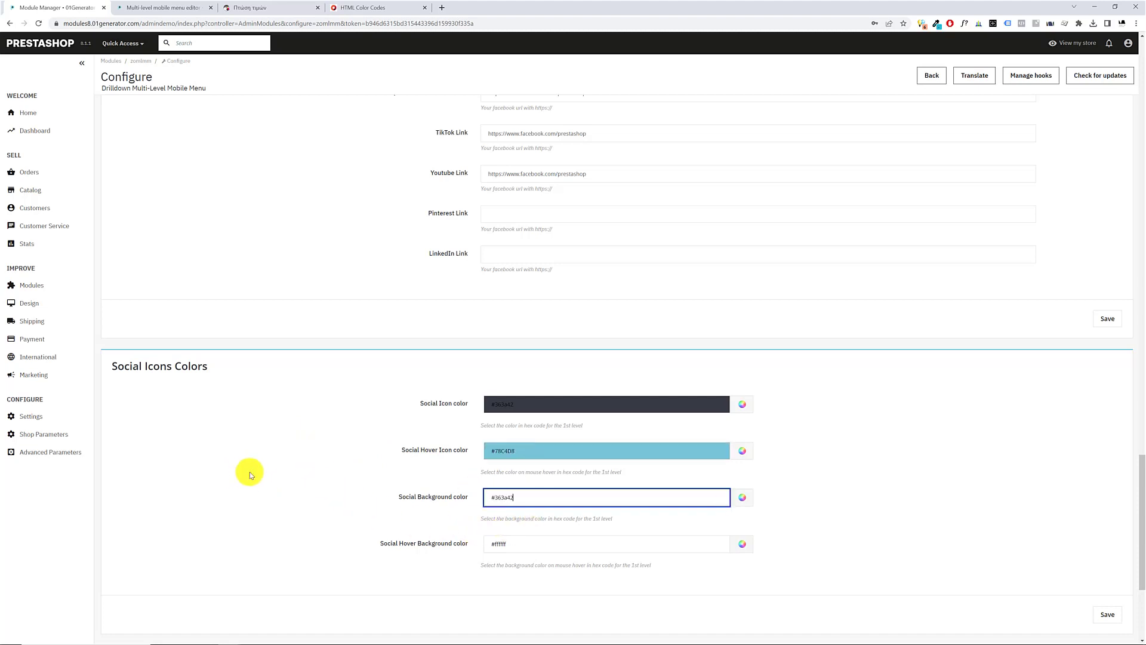
drag(386, 497, 464, 503)
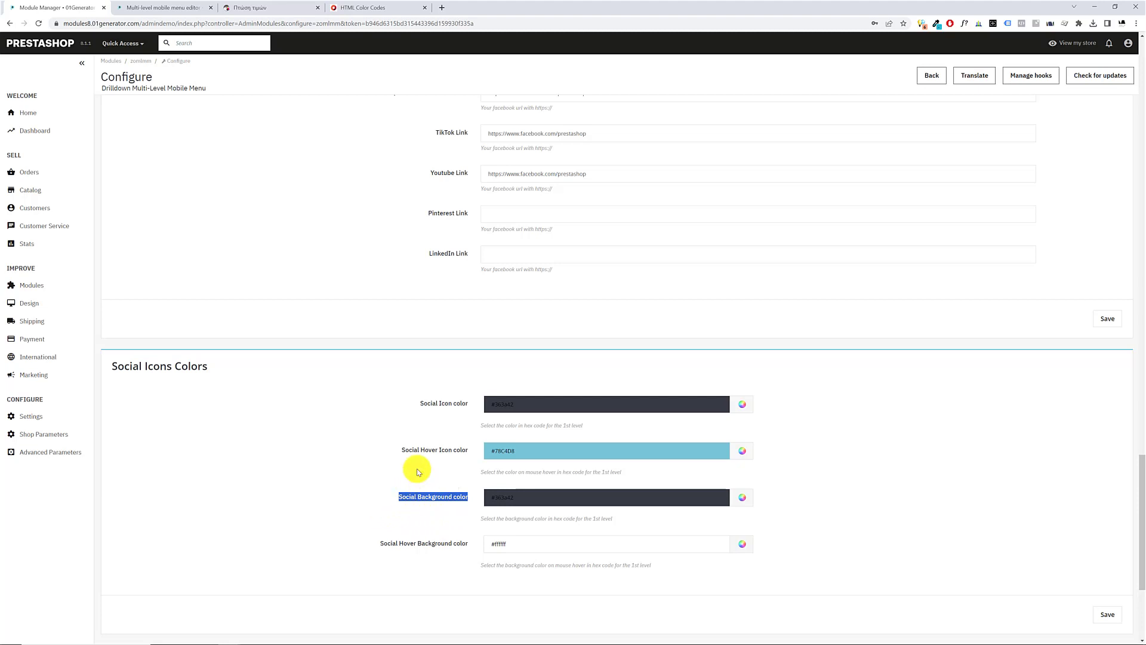
click(524, 404)
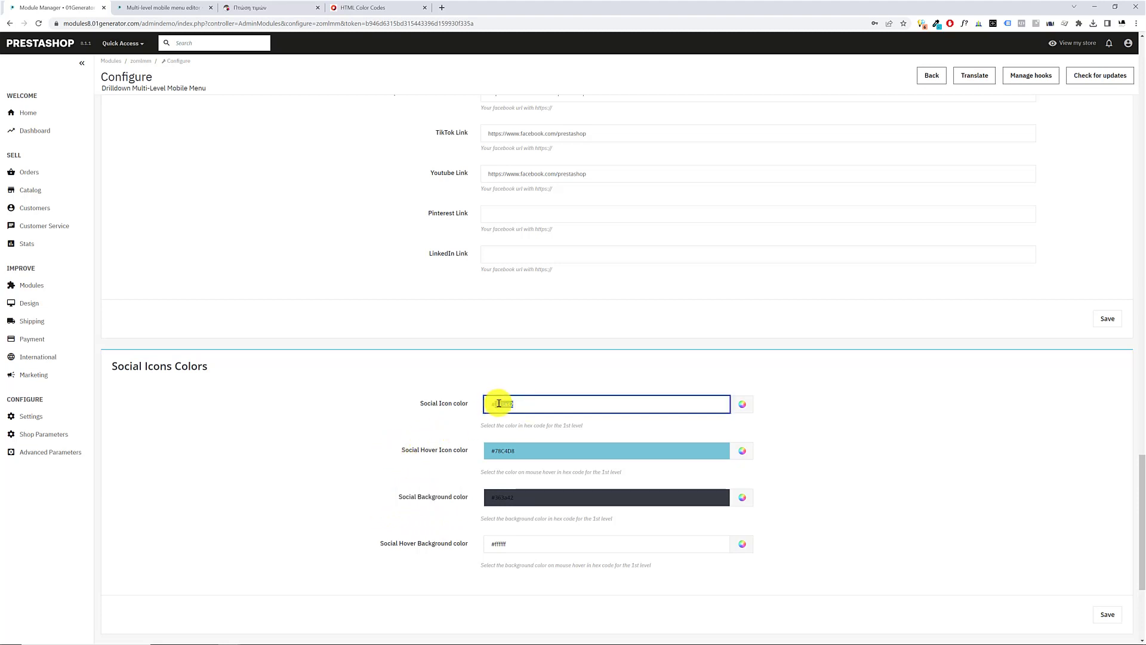
click(742, 404)
click(735, 477)
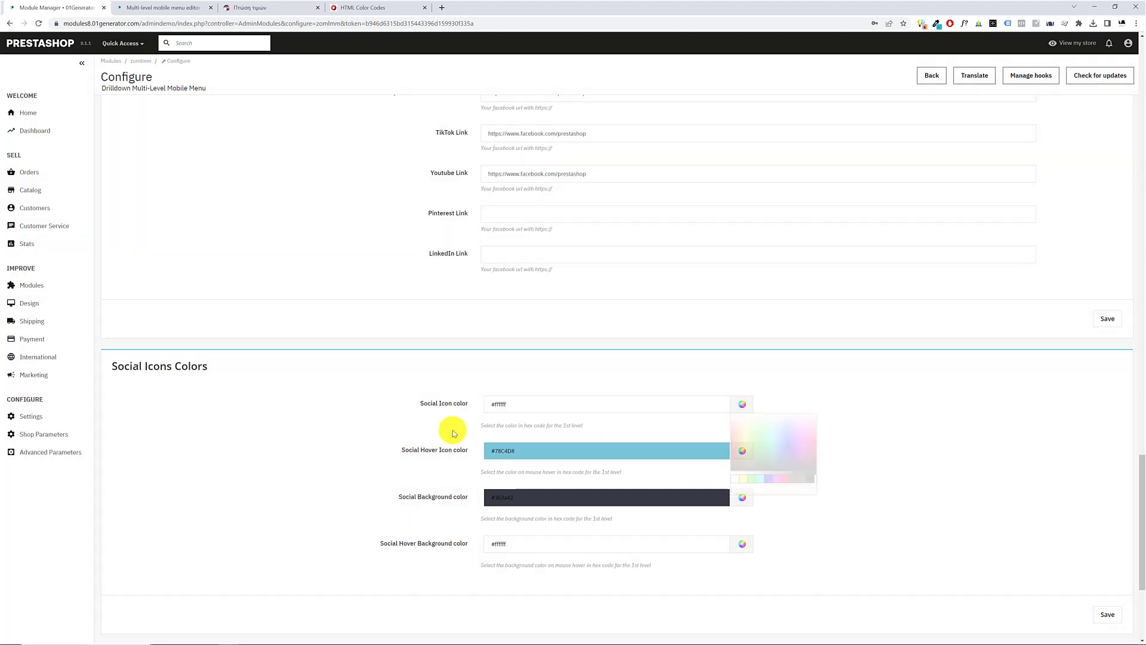
Set the Social Hover Icon color to white, #ffffff
drag(395, 452, 465, 449)
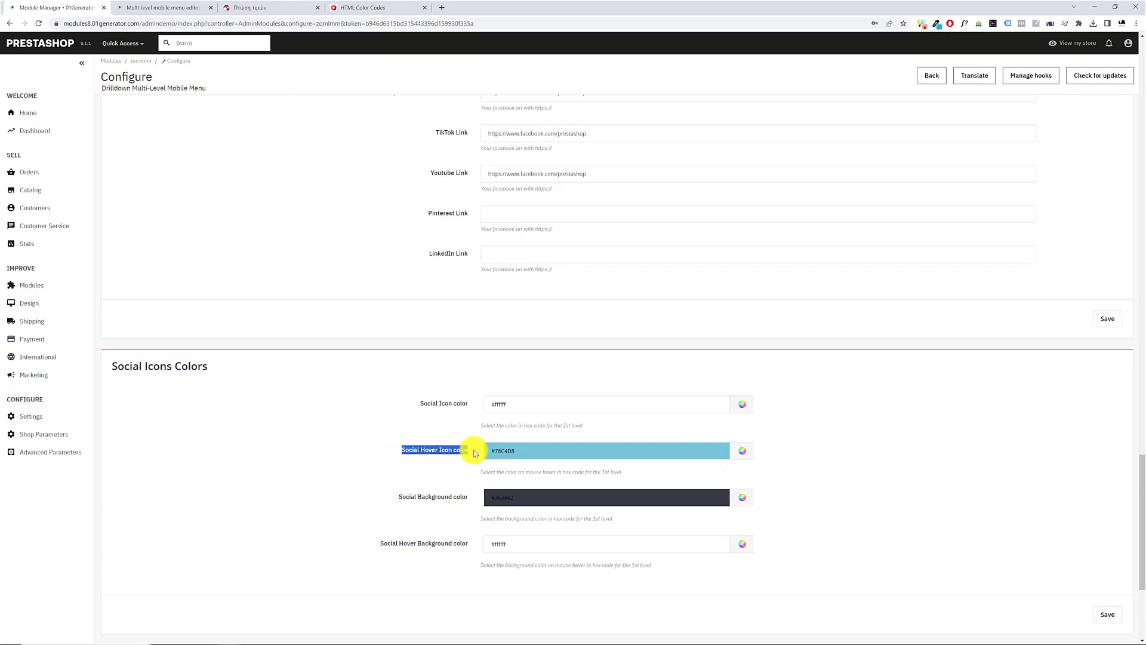
click(624, 452)
key(ctrl+a)
click(812, 450)
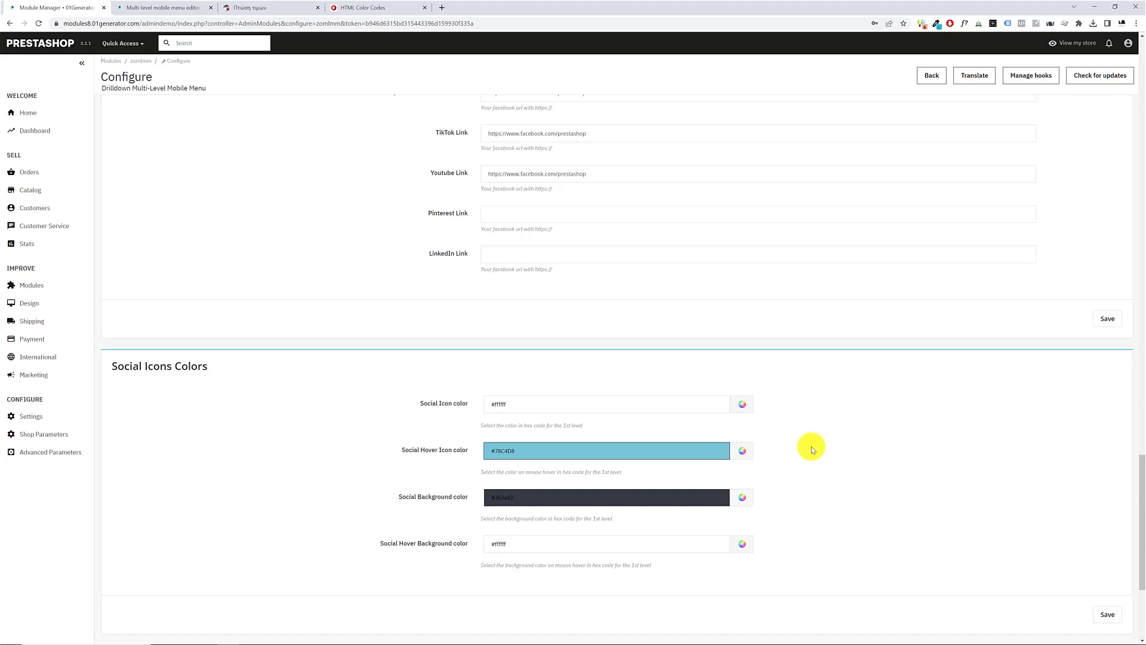
click(742, 451)
click(740, 526)
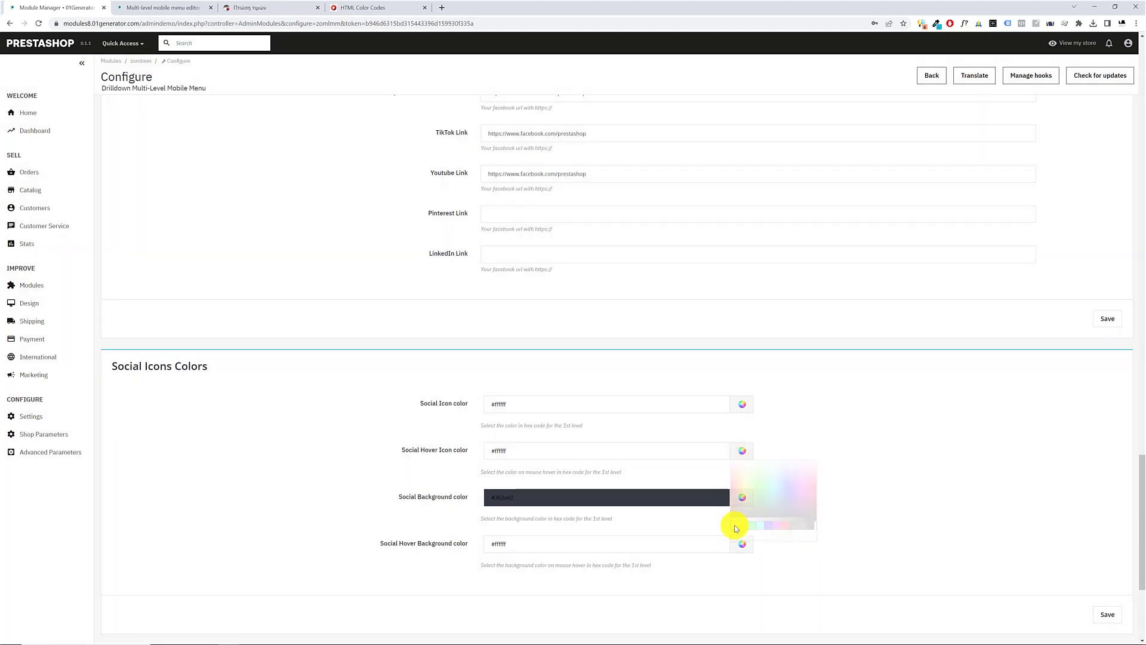
Set the Social Hover Background color to #78C4D8 and save the Social Icons Colors settings
drag(378, 542, 469, 546)
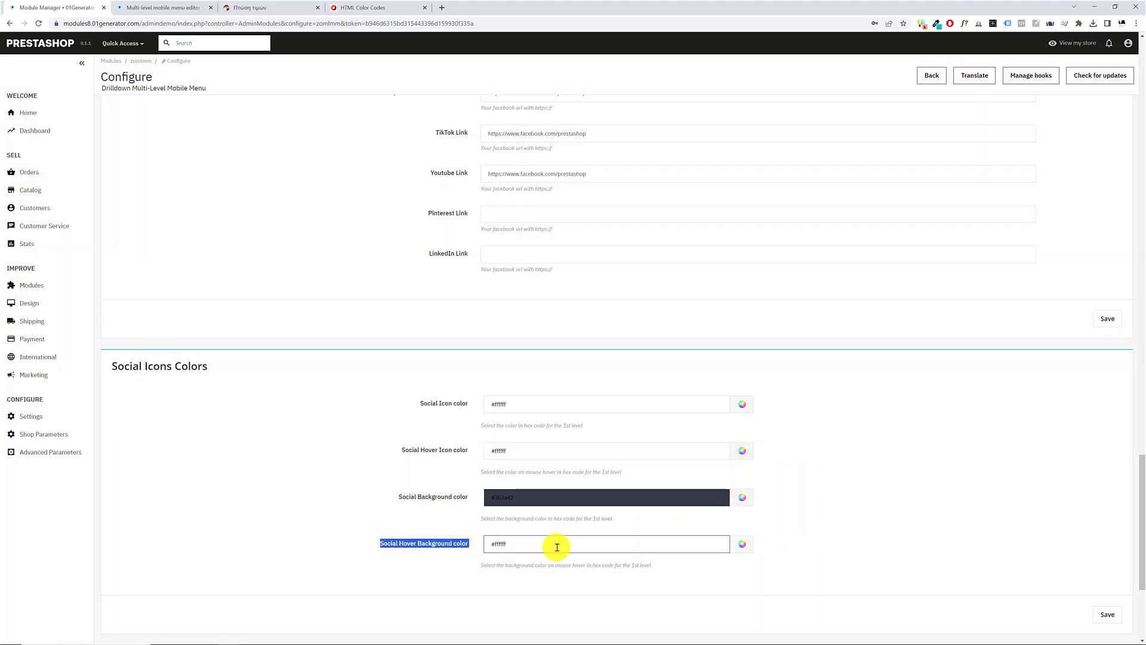
click(618, 544)
key(ctrl+a)
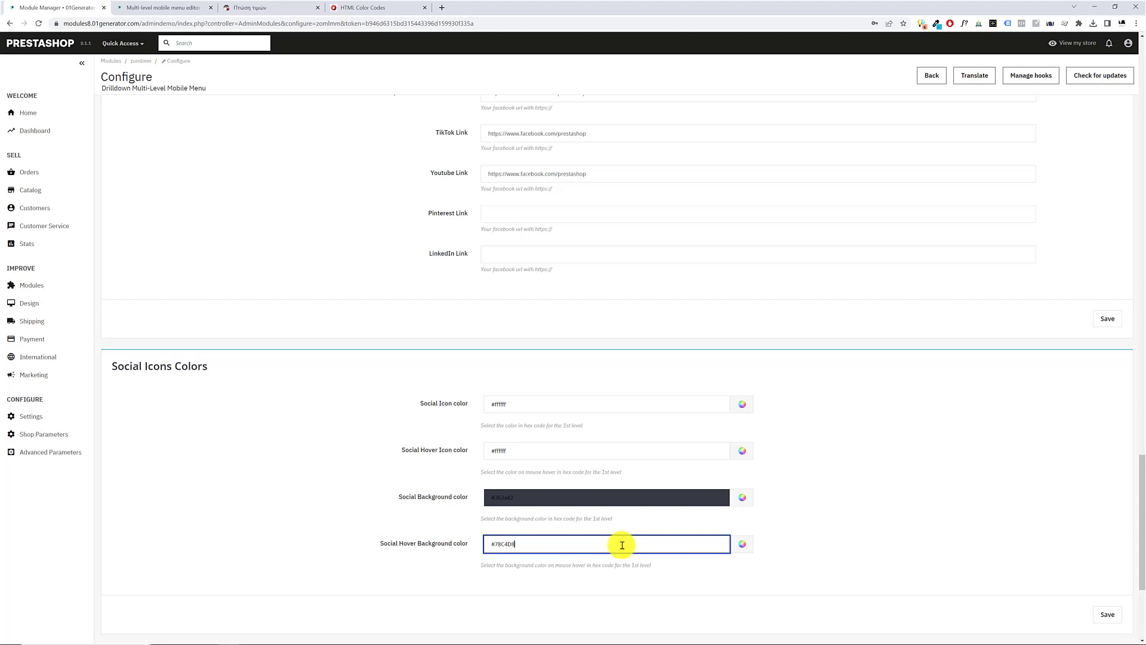
click(331, 522)
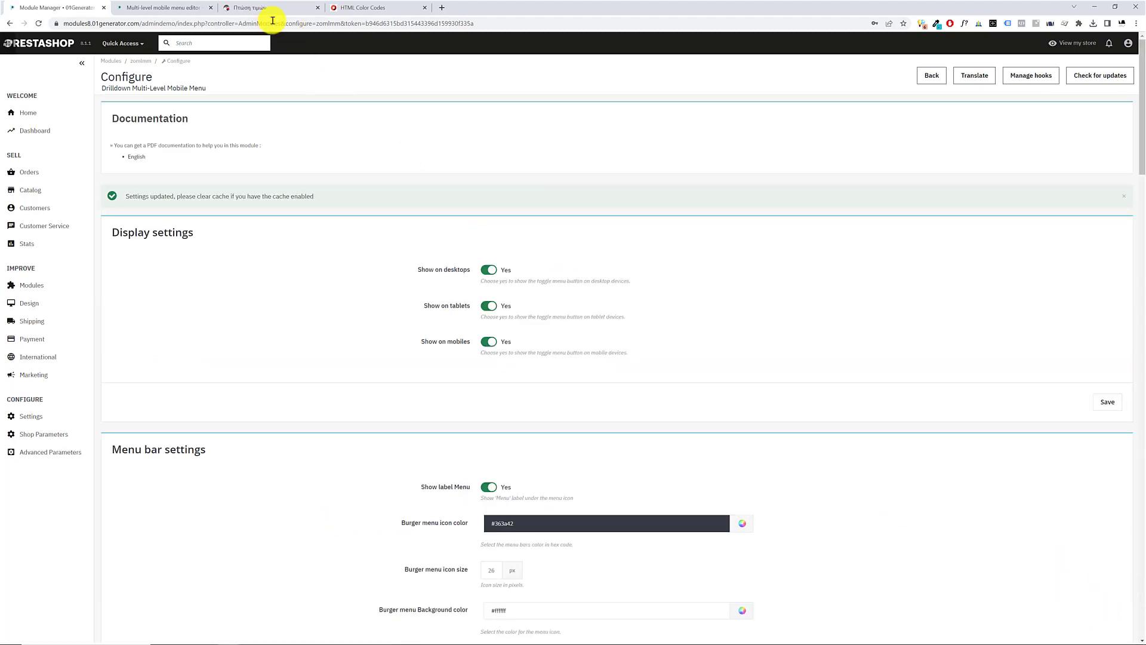
Check the social icons' colors and hover effect in the storefront's mobile menu and return to the module configuration
click(169, 7)
click(232, 5)
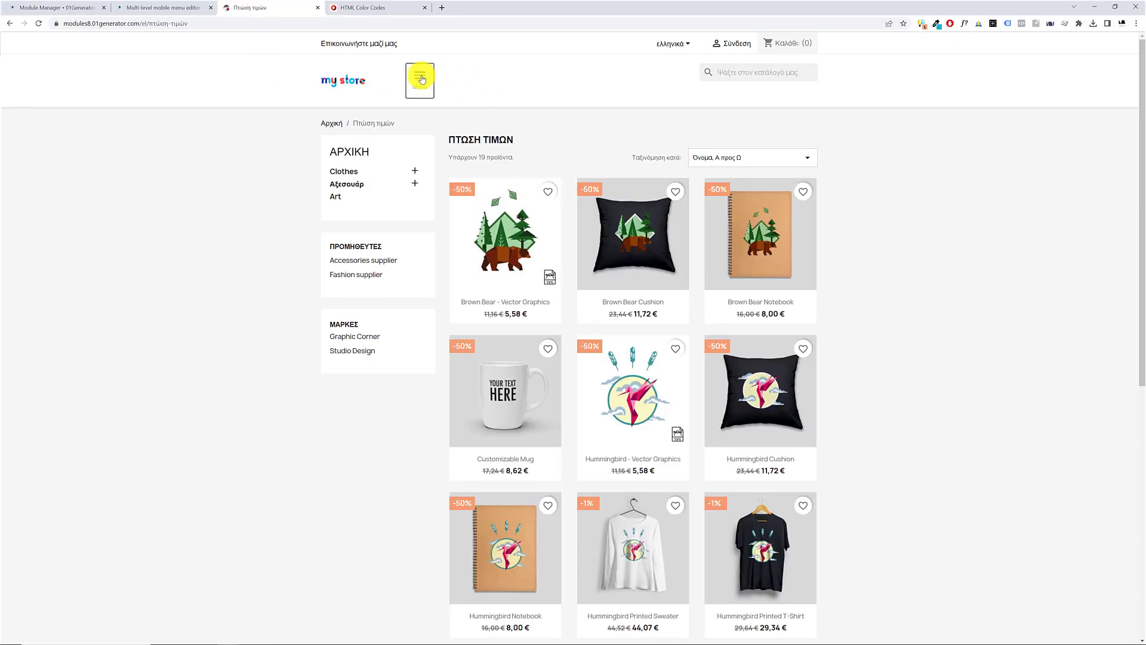
click(421, 77)
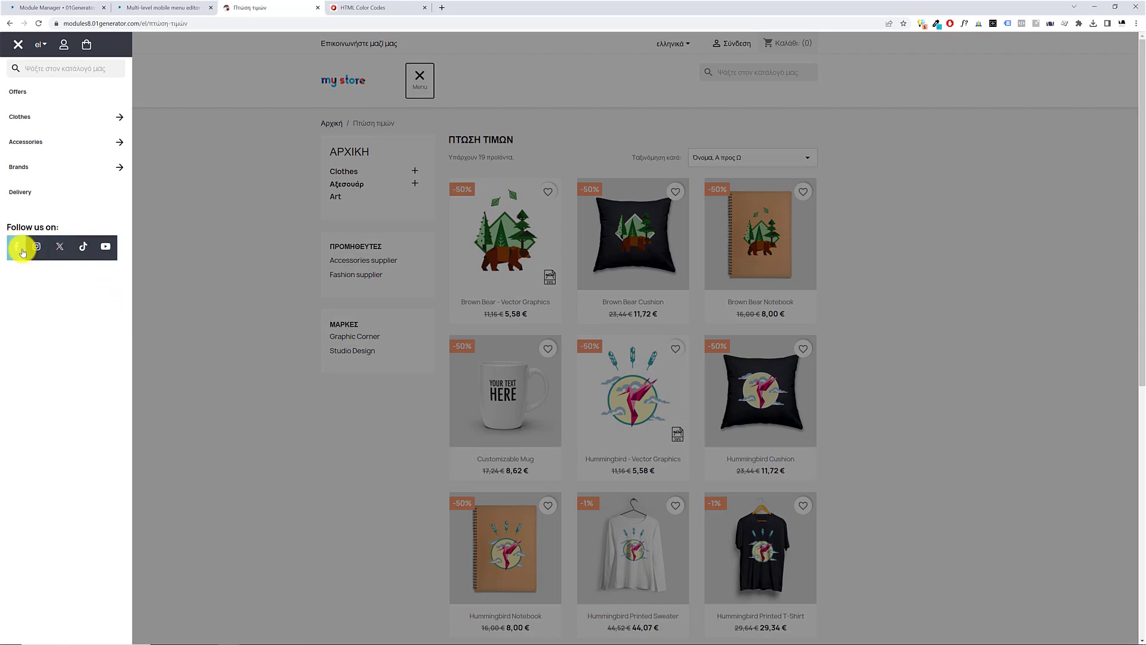
click(74, 5)
In Social Icons Colors, move the value #363a42 from the Social Background color to the Social Icon color
scroll(576, 445, down, 20)
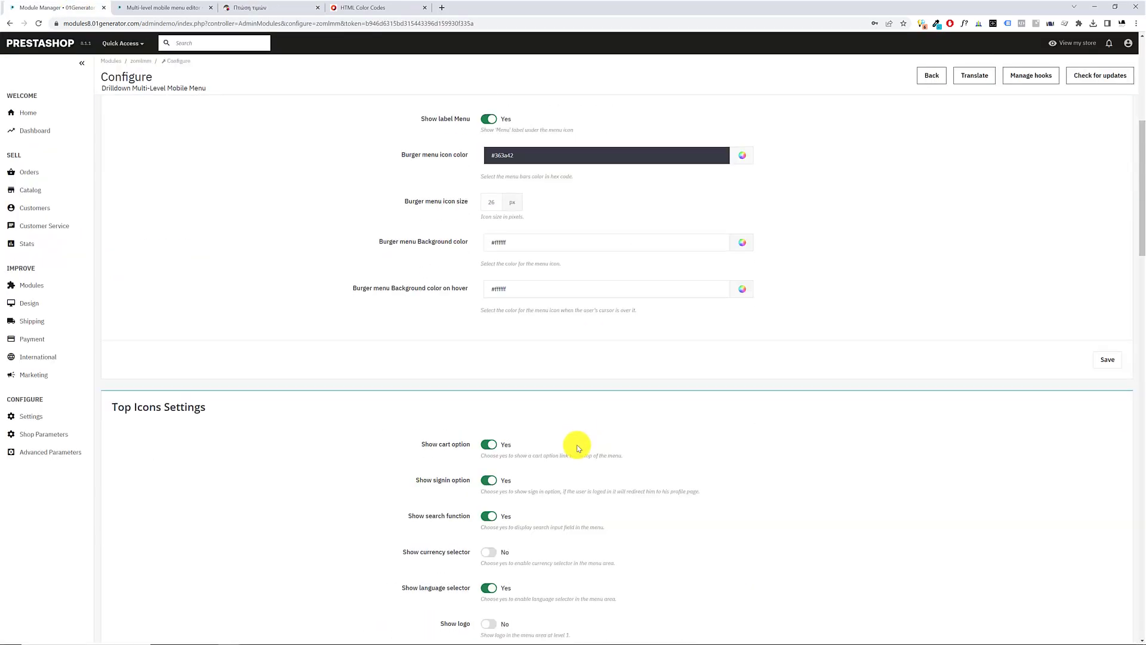
scroll(576, 445, down, 14)
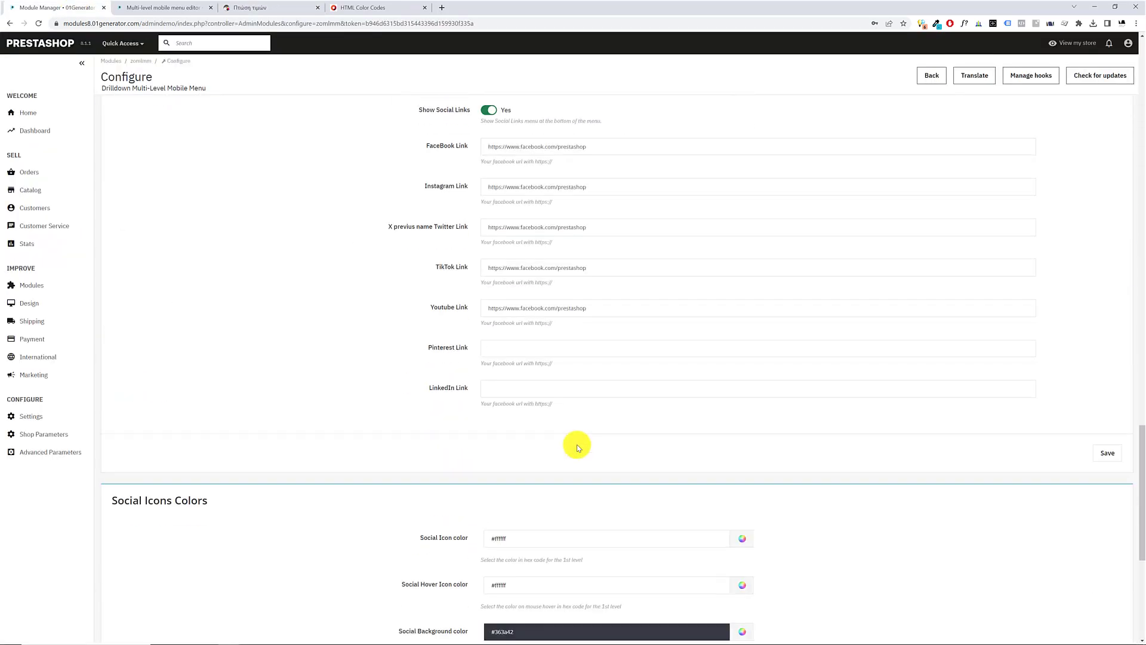
drag(544, 363, 406, 352)
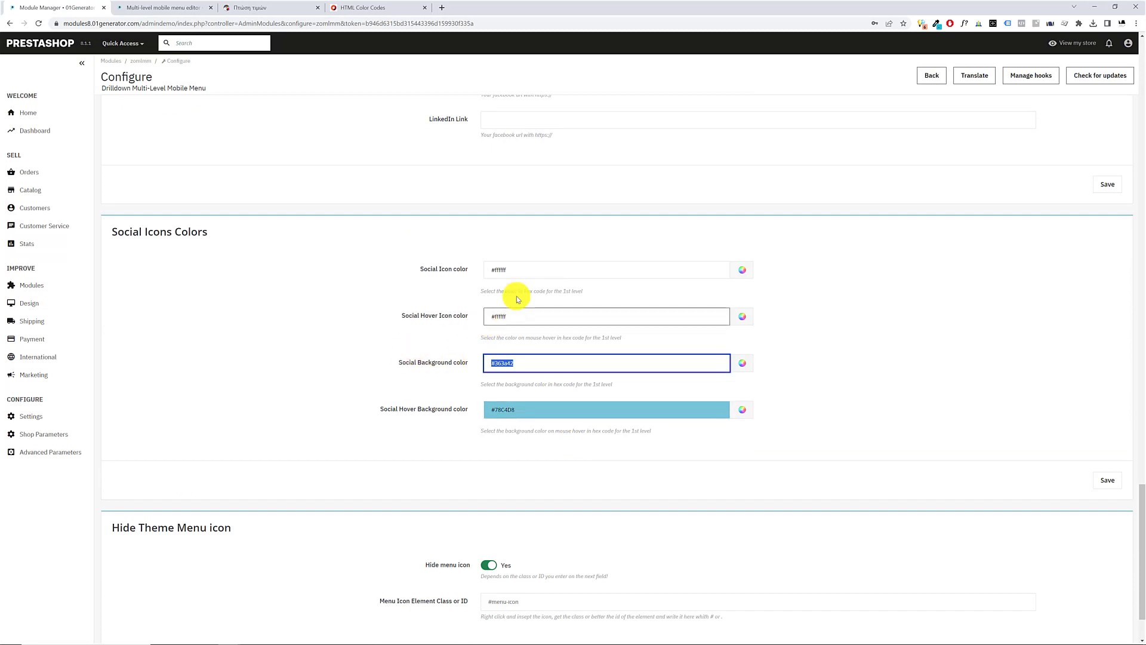
key(ctrl+x)
click(528, 276)
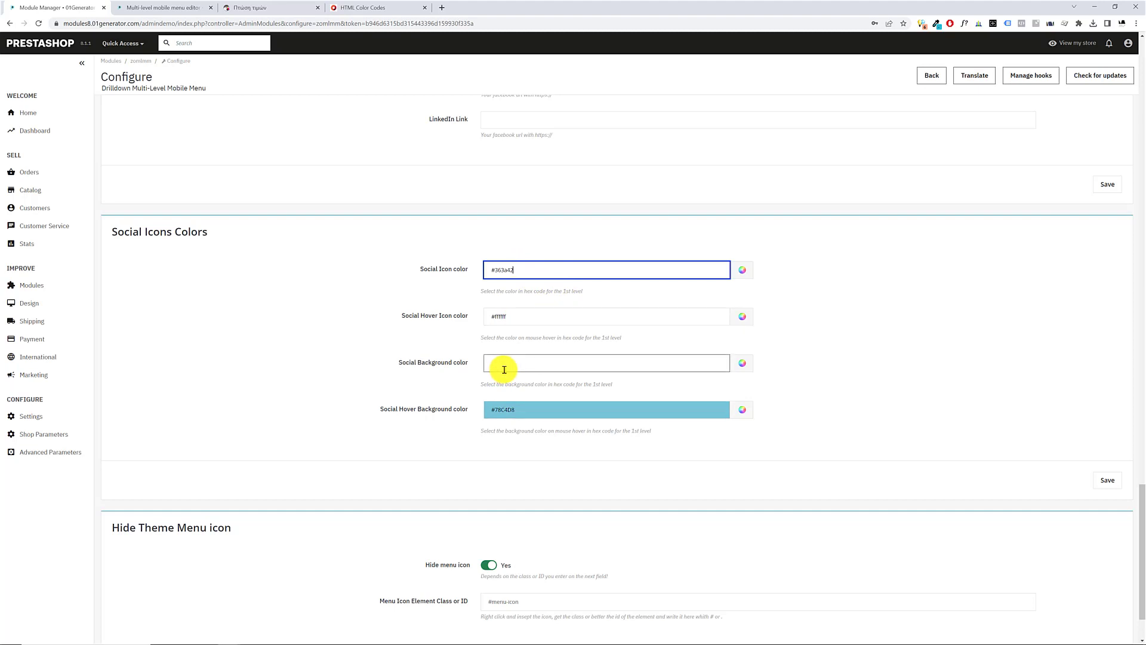
Copy the Social Hover Icon color value #ffffff into the Social Background color
triple_click(525, 317)
key(ctrl+c)
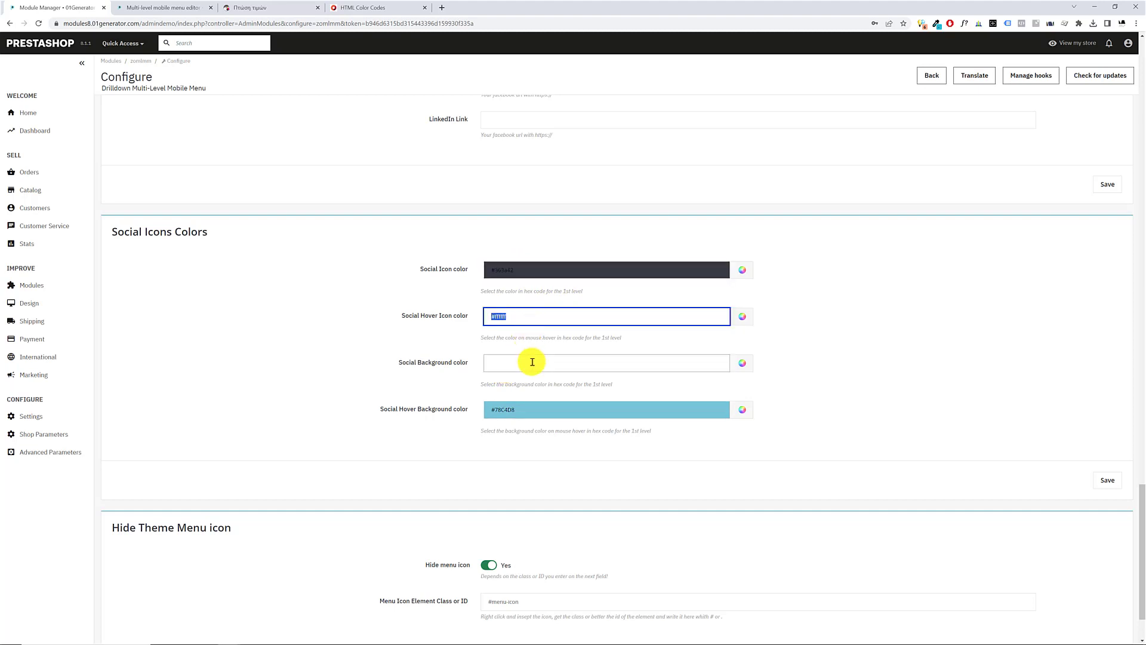
click(531, 362)
key(ctrl+v)
Copy the Social Icon color value #363a42 into the Social Hover Background color and save the settings
click(545, 272)
triple_click(545, 272)
key(ctrl+c)
triple_click(545, 409)
key(ctrl+v)
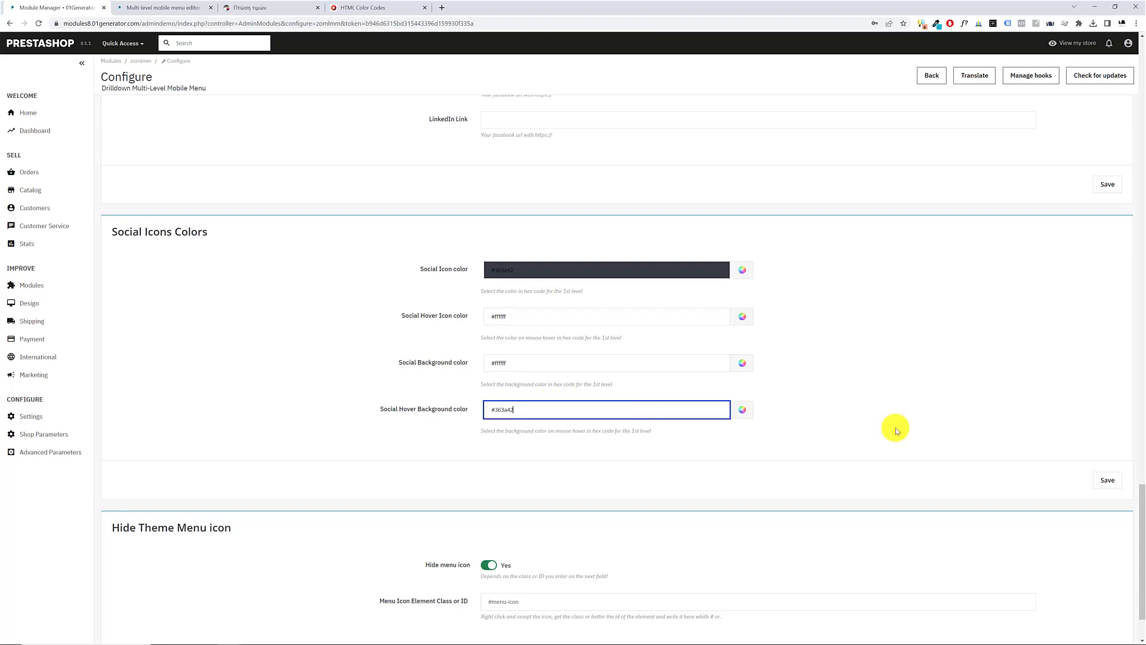
click(1108, 481)
Open the storefront's mobile menu to check the social icons, close it and return to the module configuration
click(281, 5)
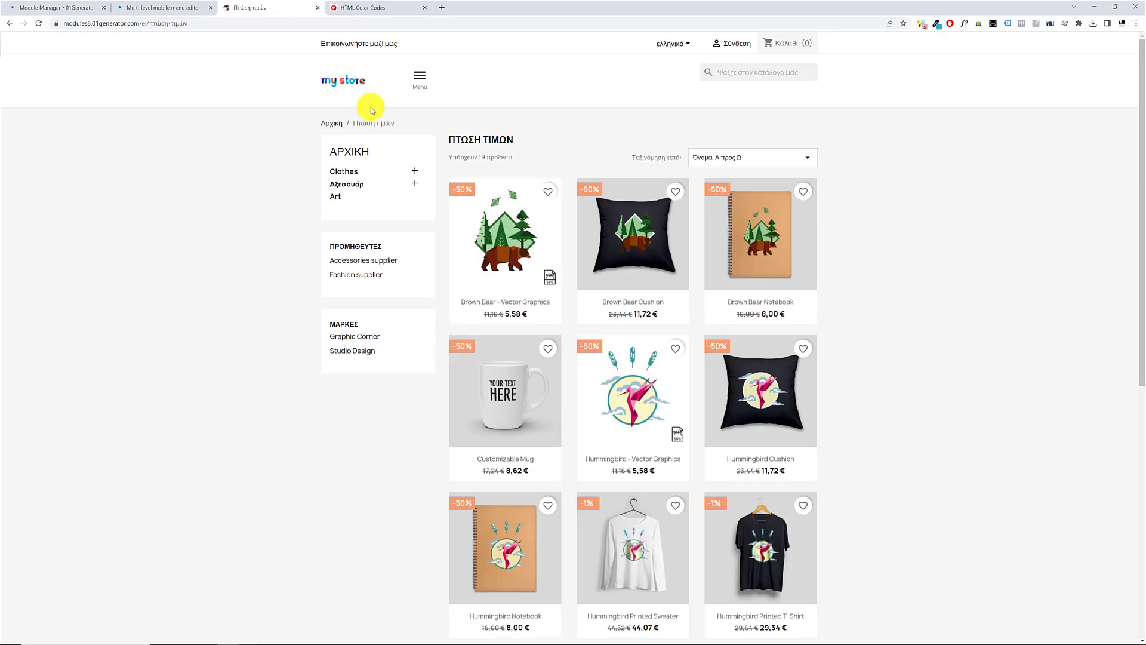
click(421, 78)
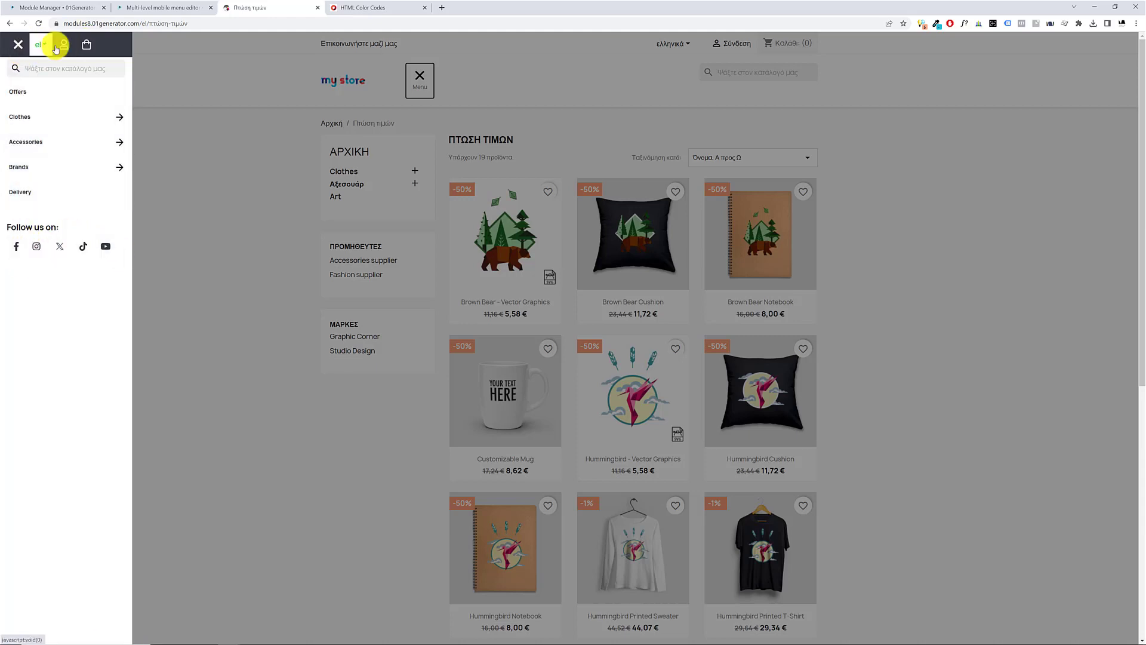
click(19, 46)
click(53, 8)
In Top Icons Colors, set the Hover Icon color to white, #ffffff
scroll(290, 371, down, 10)
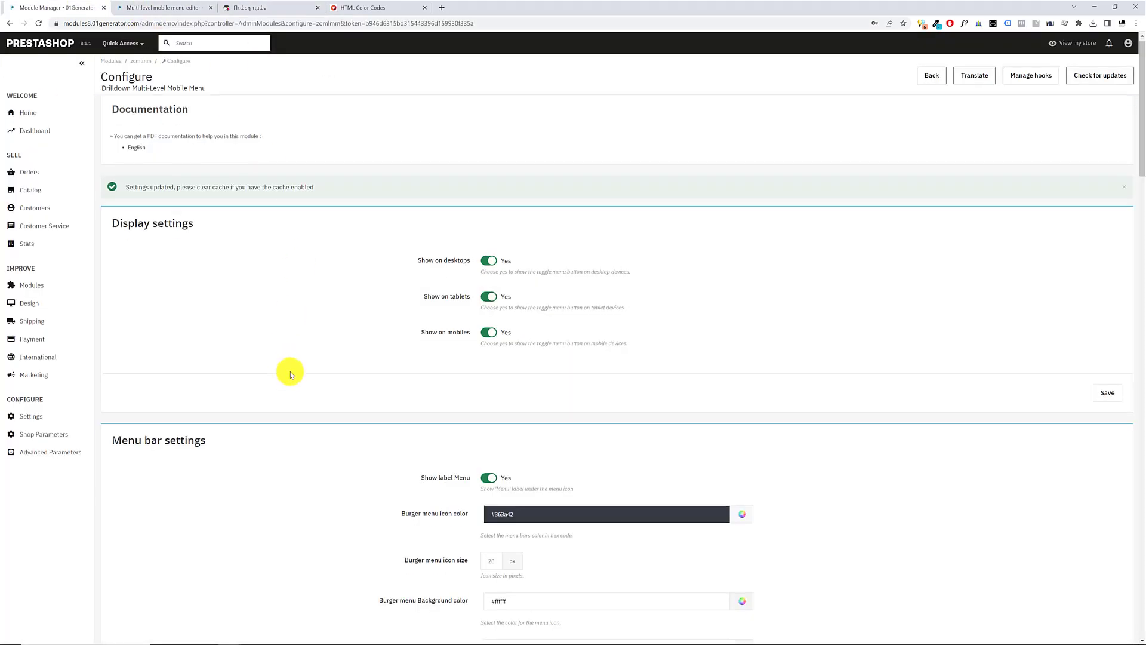
scroll(302, 384, down, 4)
triple_click(511, 286)
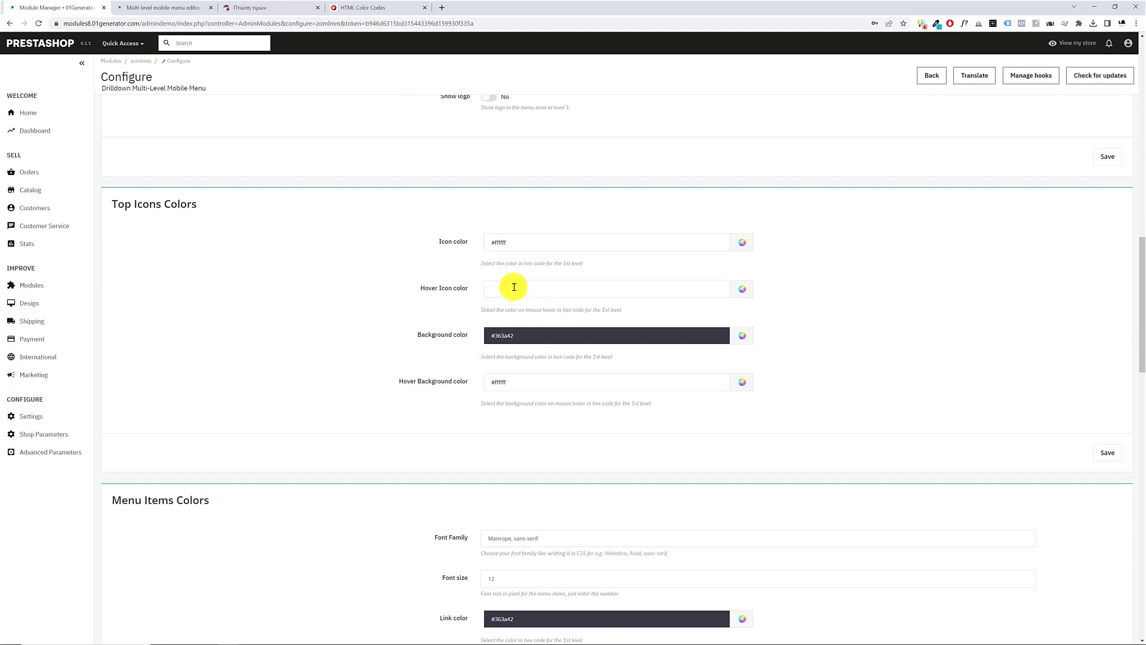
click(744, 295)
drag(740, 302, 734, 300)
click(737, 363)
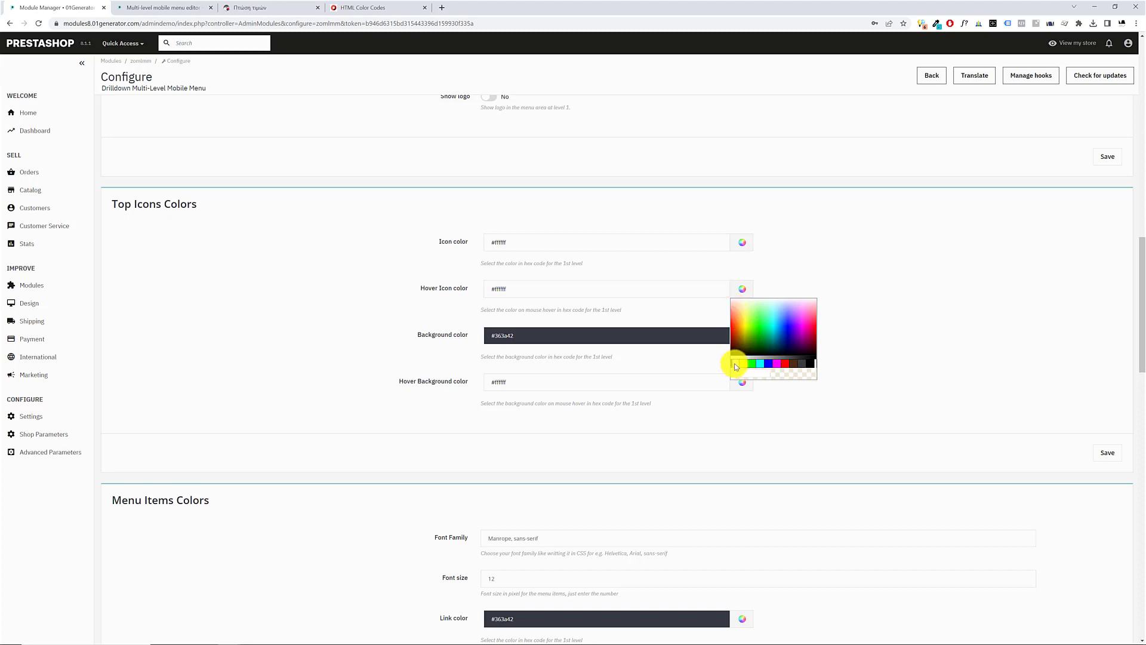
click(734, 364)
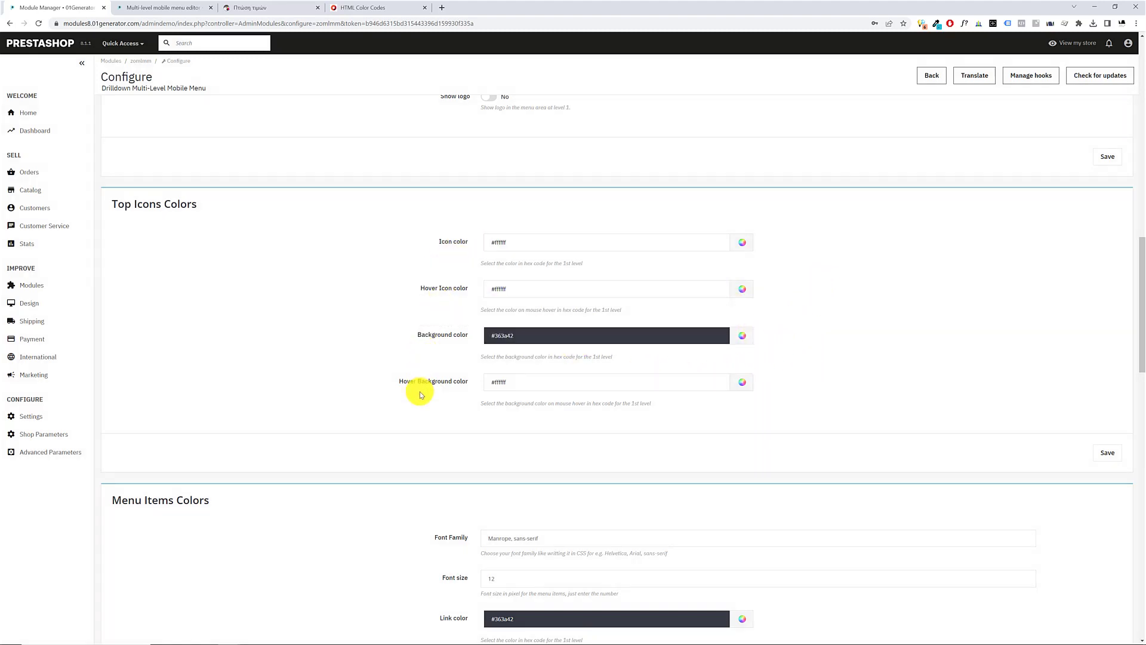
Examine the icon, hover icon, background and hover background values in Top Icons Colors
click(498, 383)
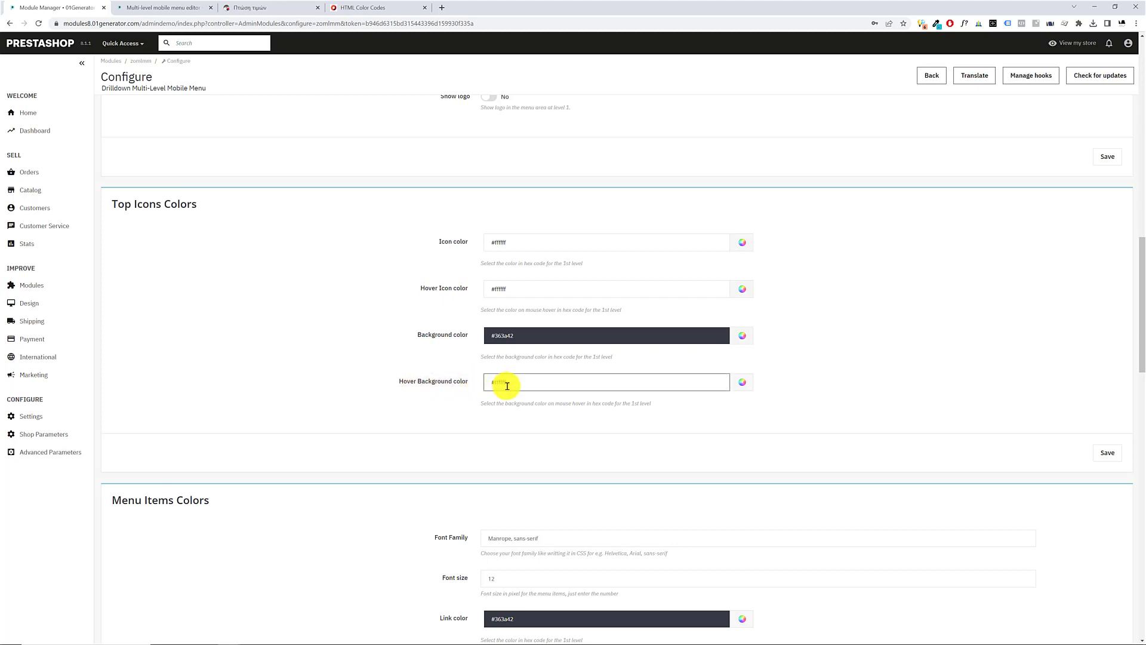
click(461, 346)
click(517, 339)
click(345, 363)
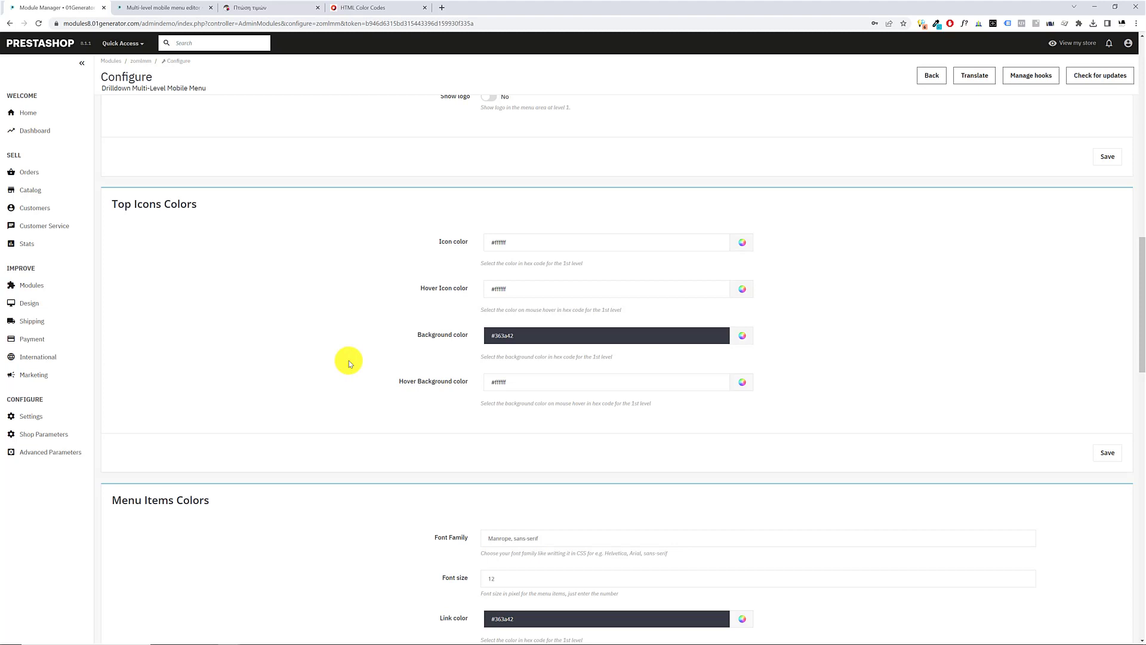
click(521, 247)
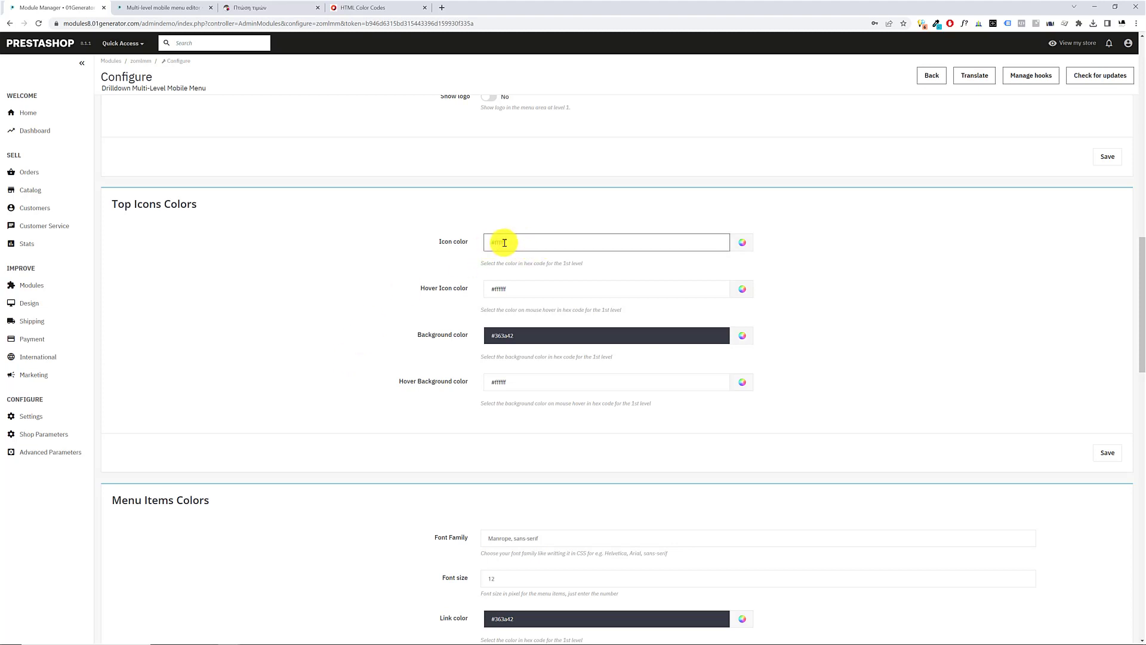
click(440, 340)
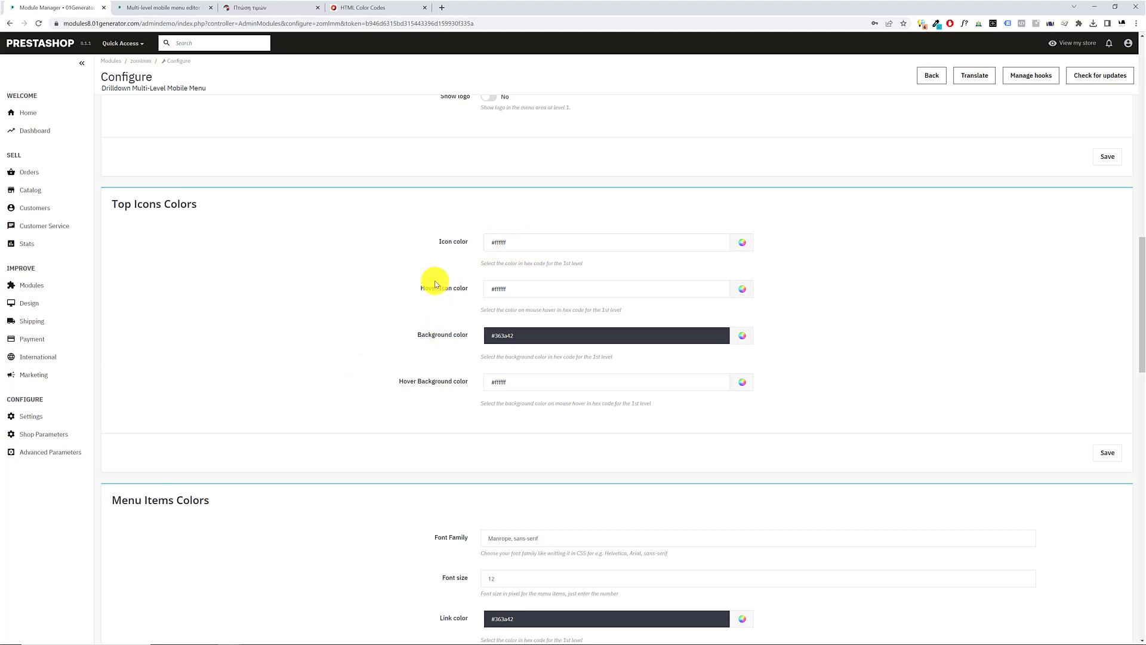
click(506, 287)
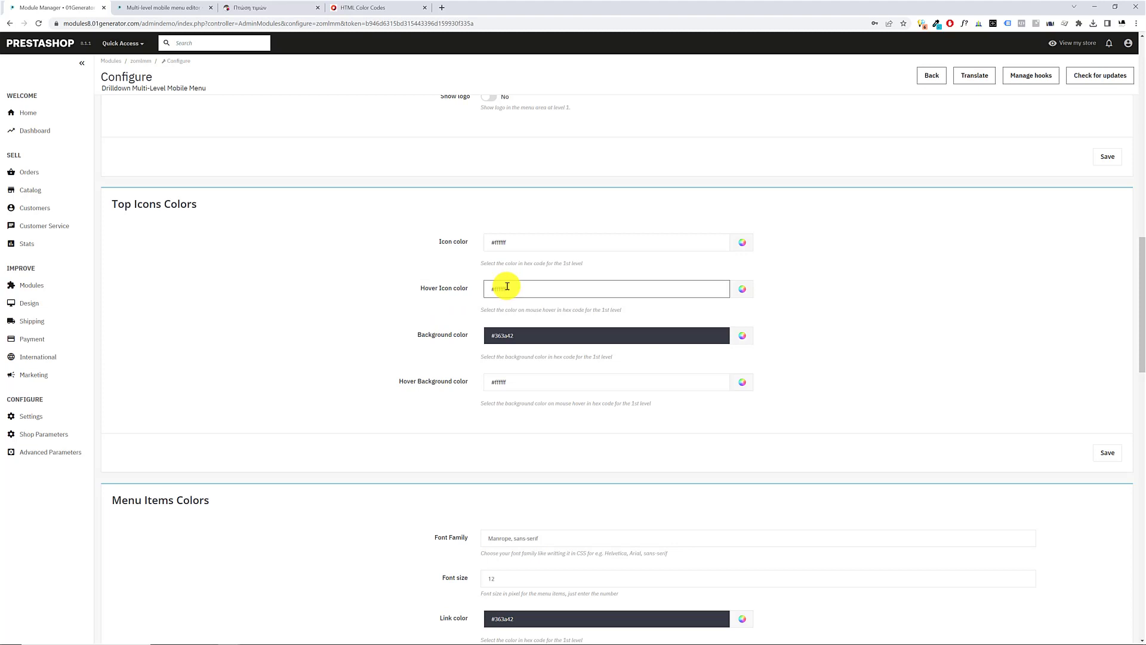
click(482, 392)
click(502, 383)
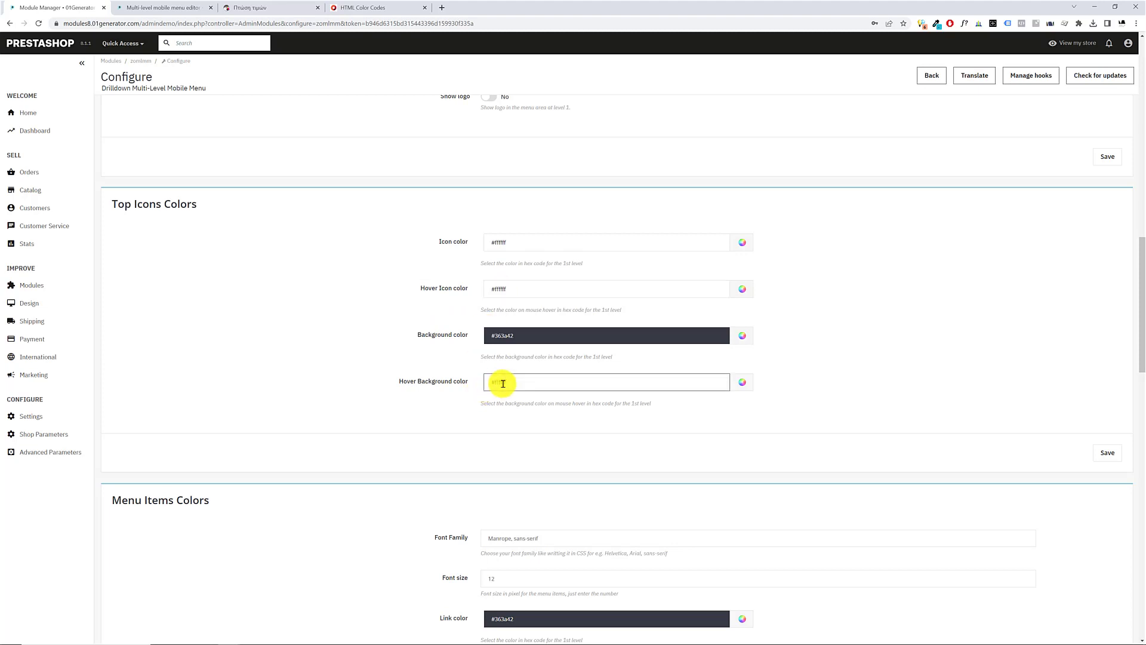
Copy the top icons' Background color value #363a42 into the Hover Background color and save the settings
click(526, 338)
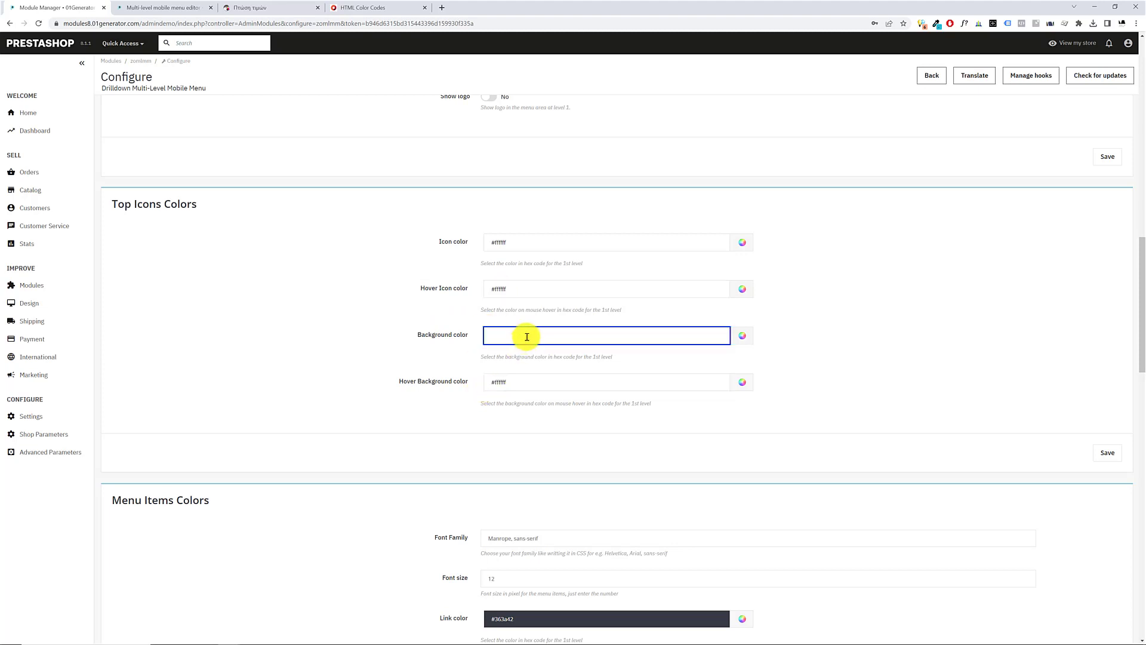
key(ctrl+a)
key(ctrl+c)
click(524, 382)
key(ctrl+v)
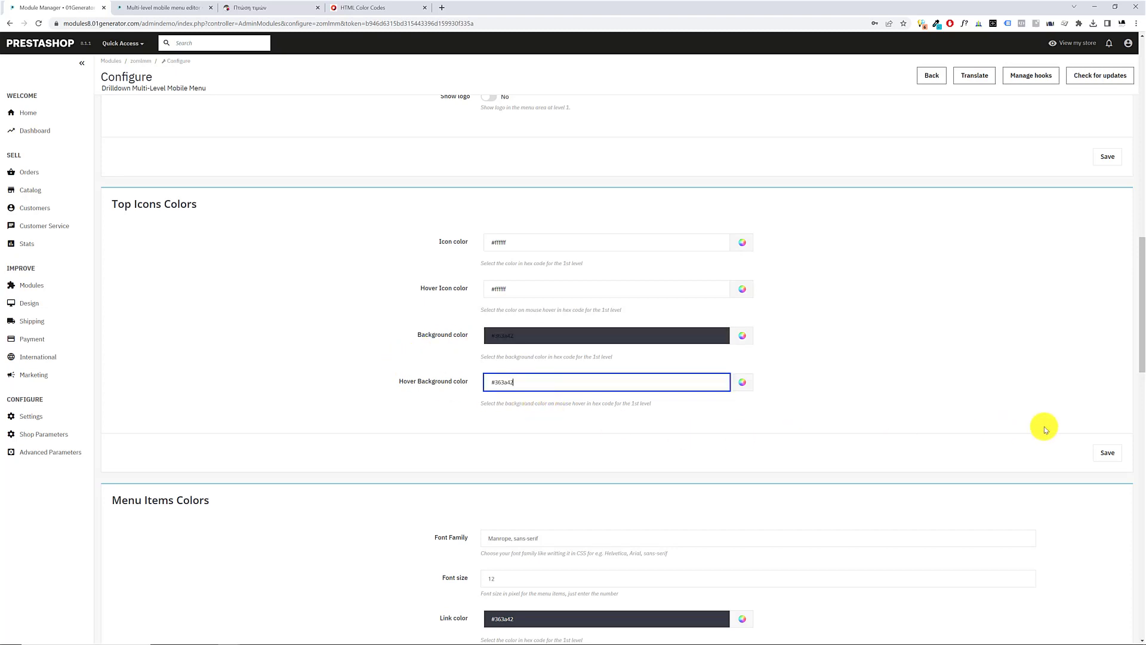
click(1103, 452)
Reload the storefront and open its mobile menu to check the top icons' colors
click(173, 8)
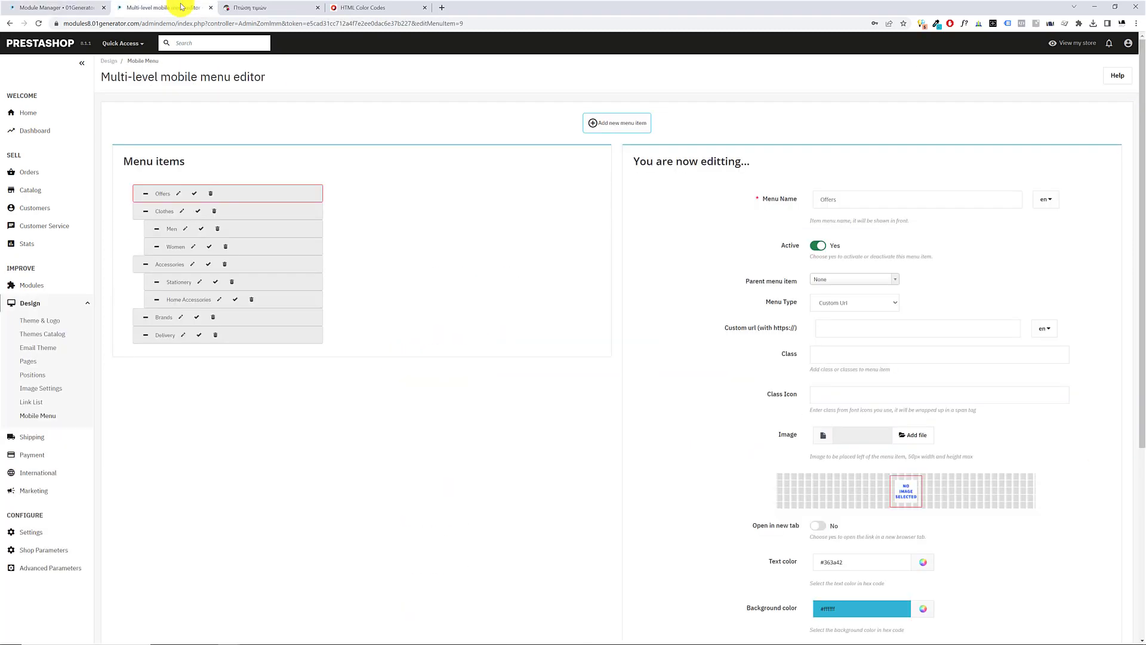
click(269, 7)
key(F5)
click(421, 77)
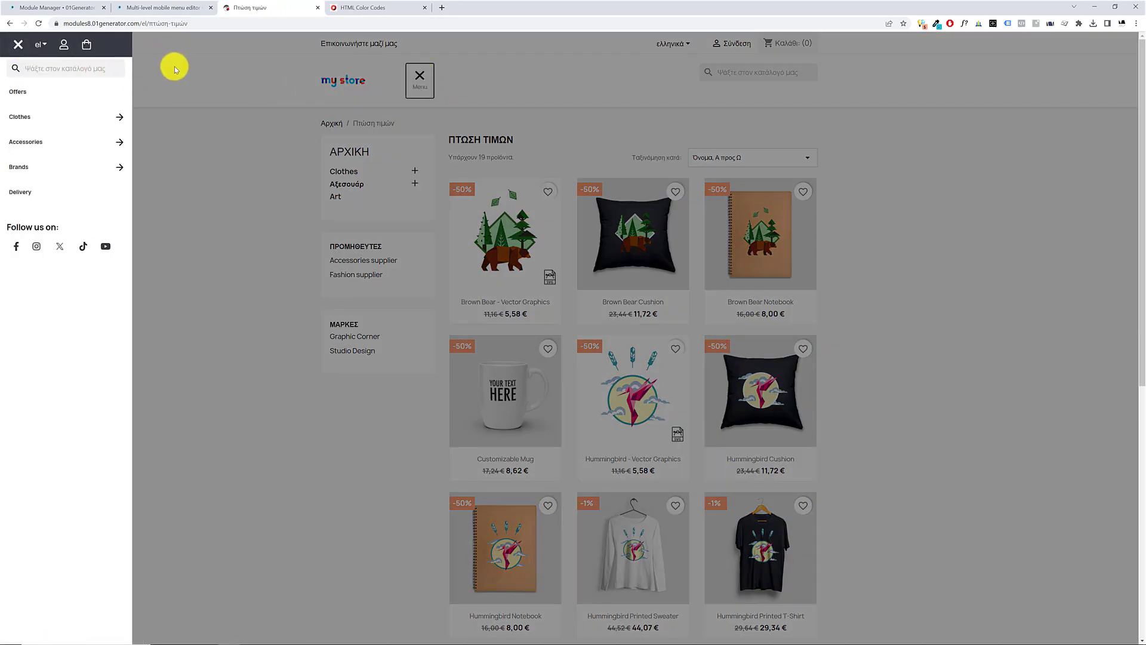
Refresh the storefront again and reopen its menu to examine how the top icons look on hover
key(F5)
click(416, 78)
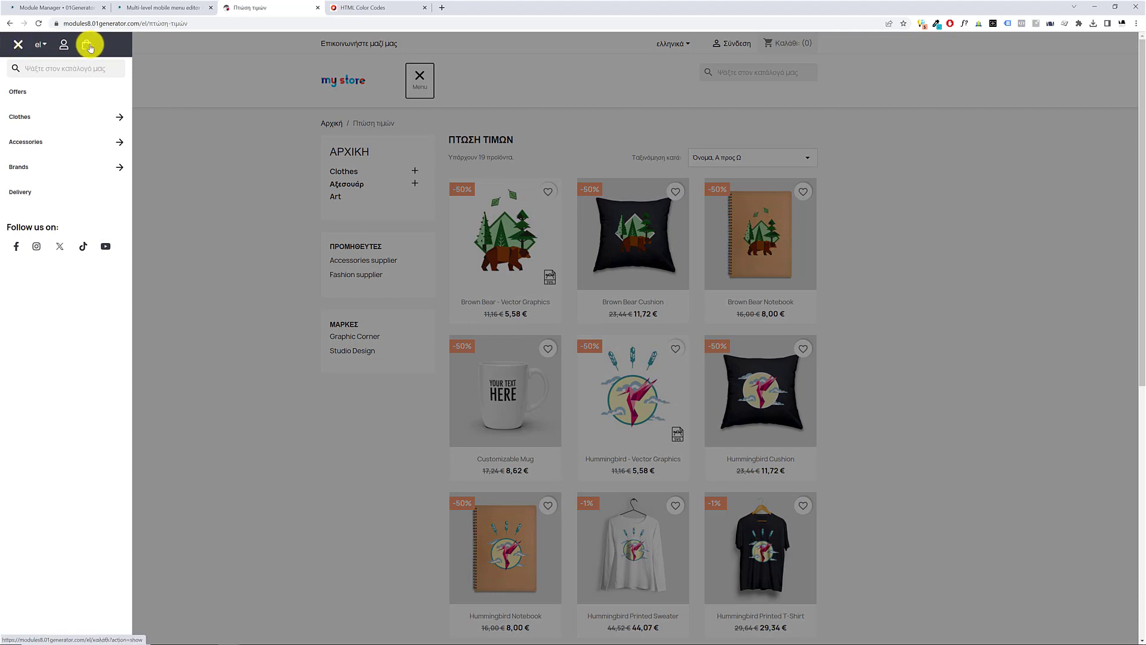
In the module's Top Icons Colors, move the Hover Background color value #363a42 into the Hover Icon color
click(83, 9)
scroll(454, 463, down, 10)
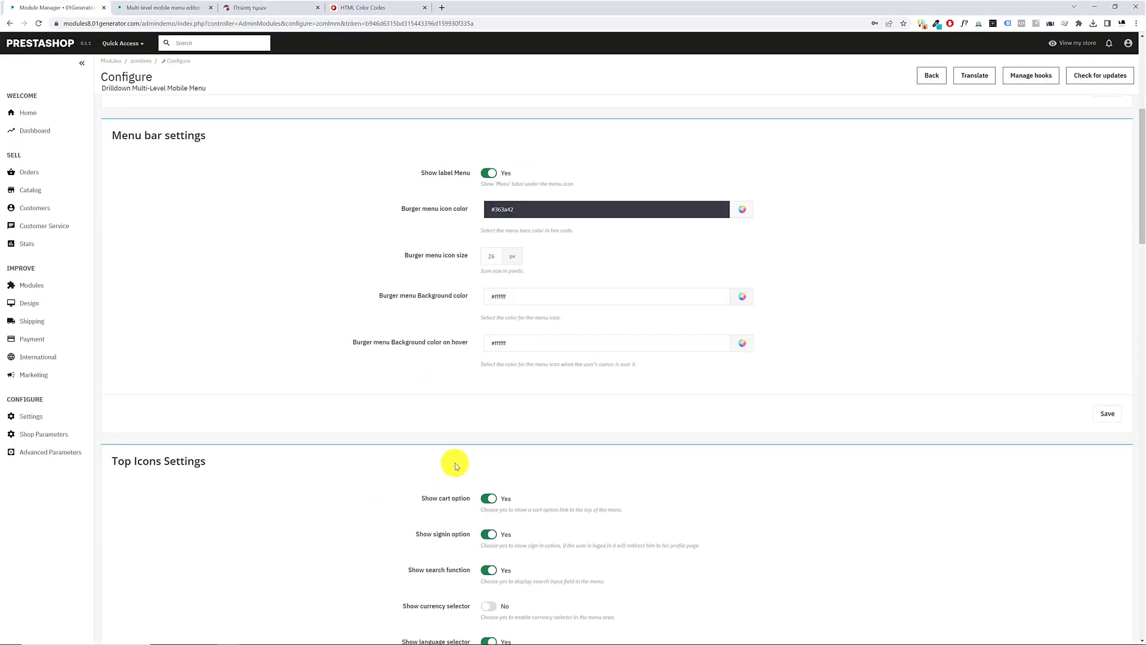
scroll(455, 463, up, 2)
scroll(455, 463, down, 6)
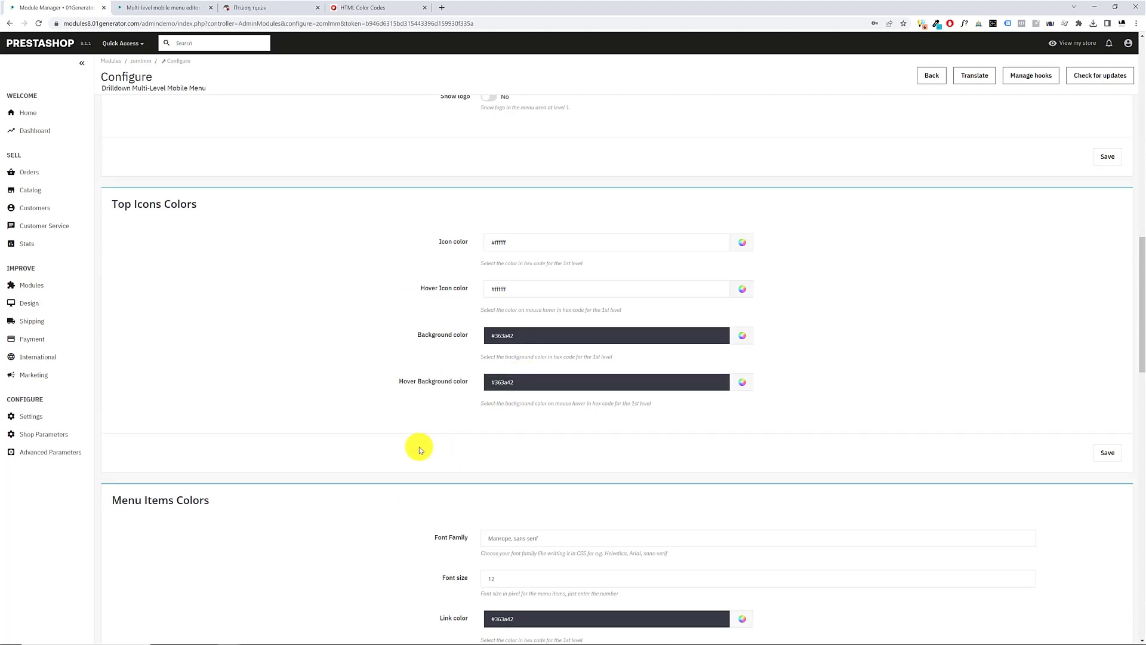
click(529, 382)
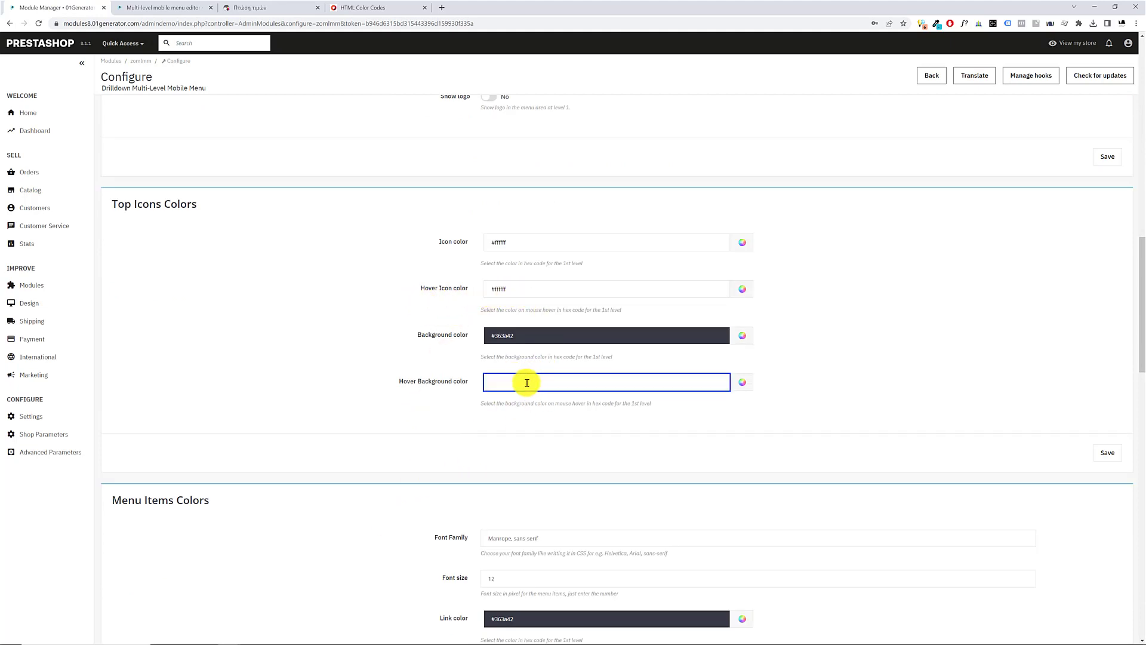
click(511, 290)
key(ctrl+a)
key(ctrl+v)
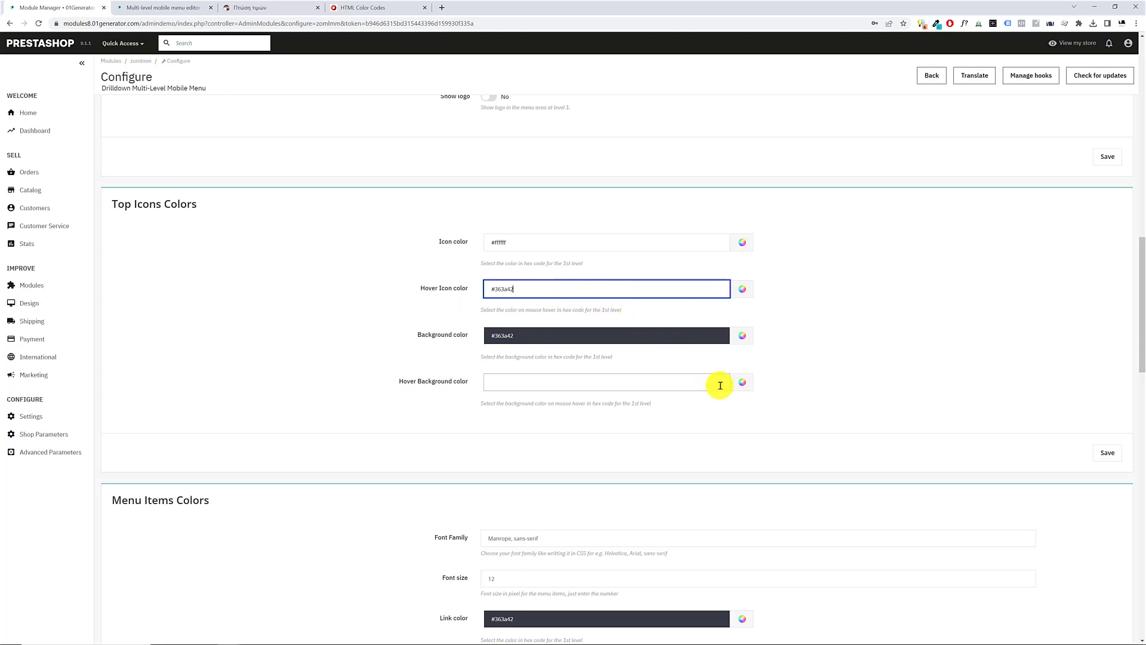
Set the top icons' Hover Background color to white, #ffffff, and save the settings
click(742, 383)
click(736, 456)
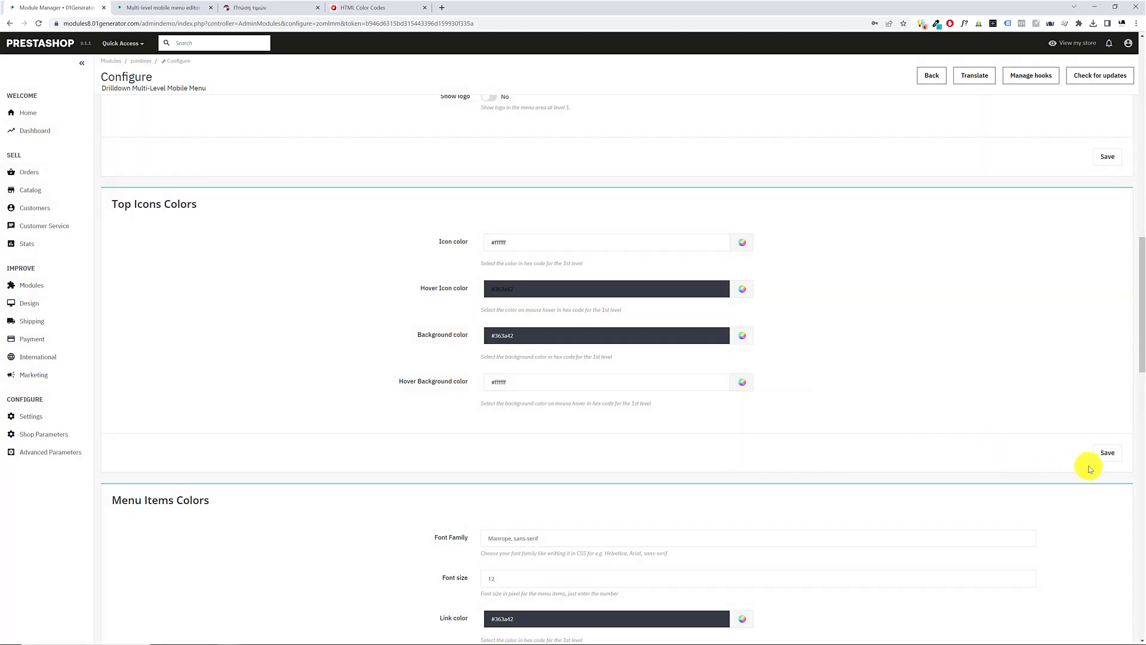
click(1107, 453)
Return to the storefront and open its menu to check the top icons' new hover colors
click(256, 7)
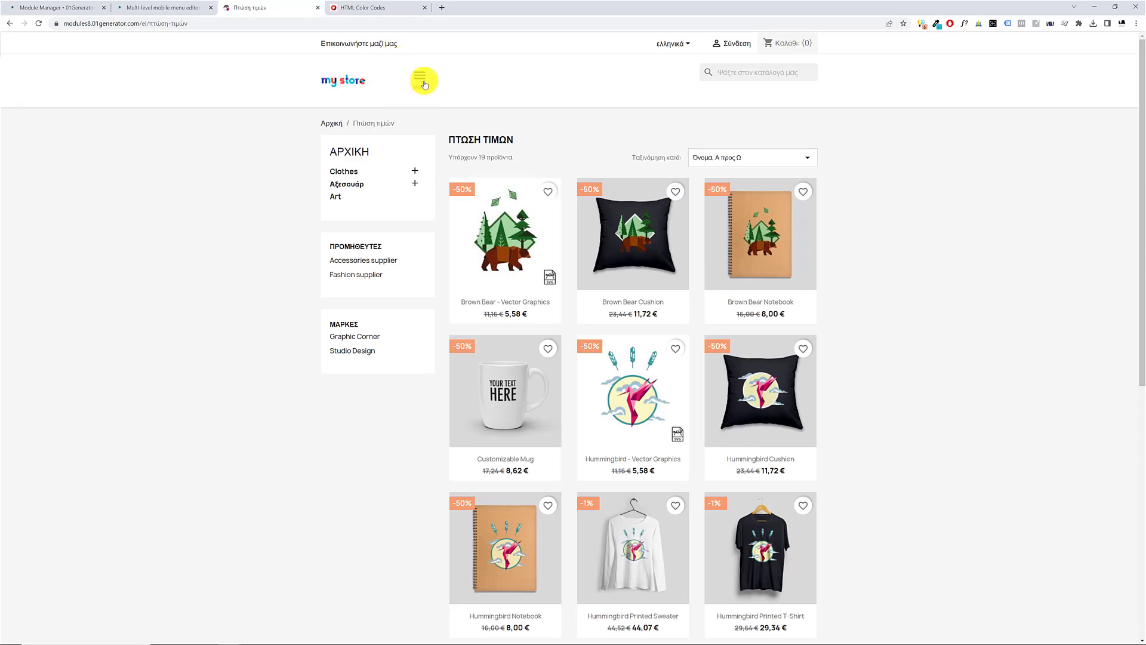
click(421, 82)
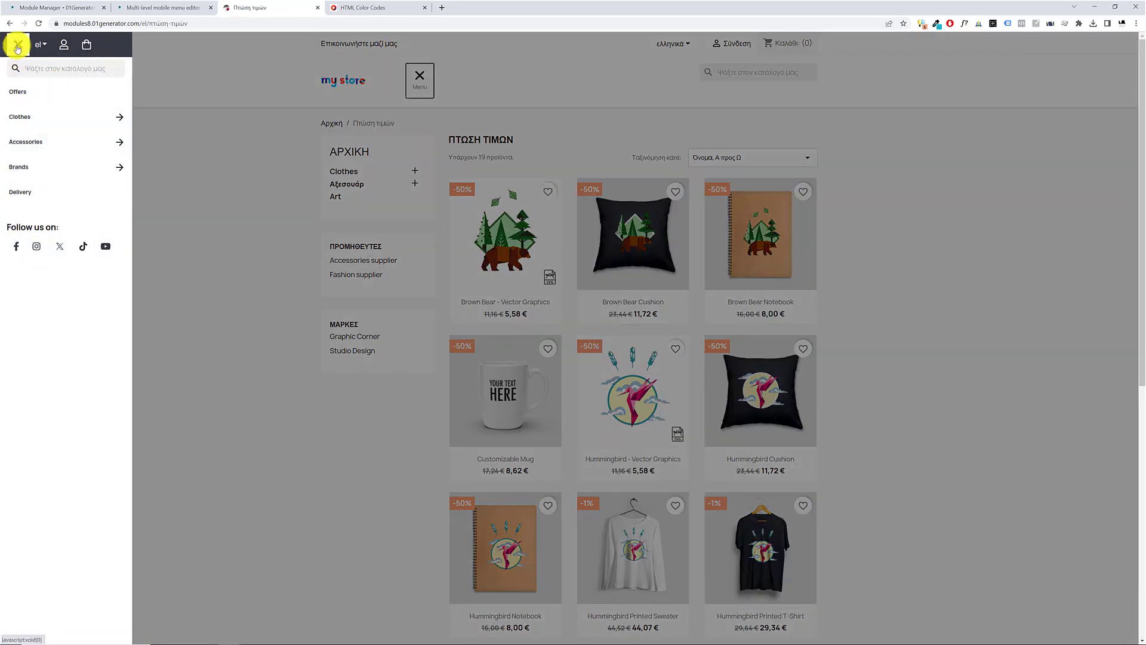
Examine the Hide Theme Menu icon section at the end of the module's configuration
click(83, 8)
scroll(495, 364, down, 20)
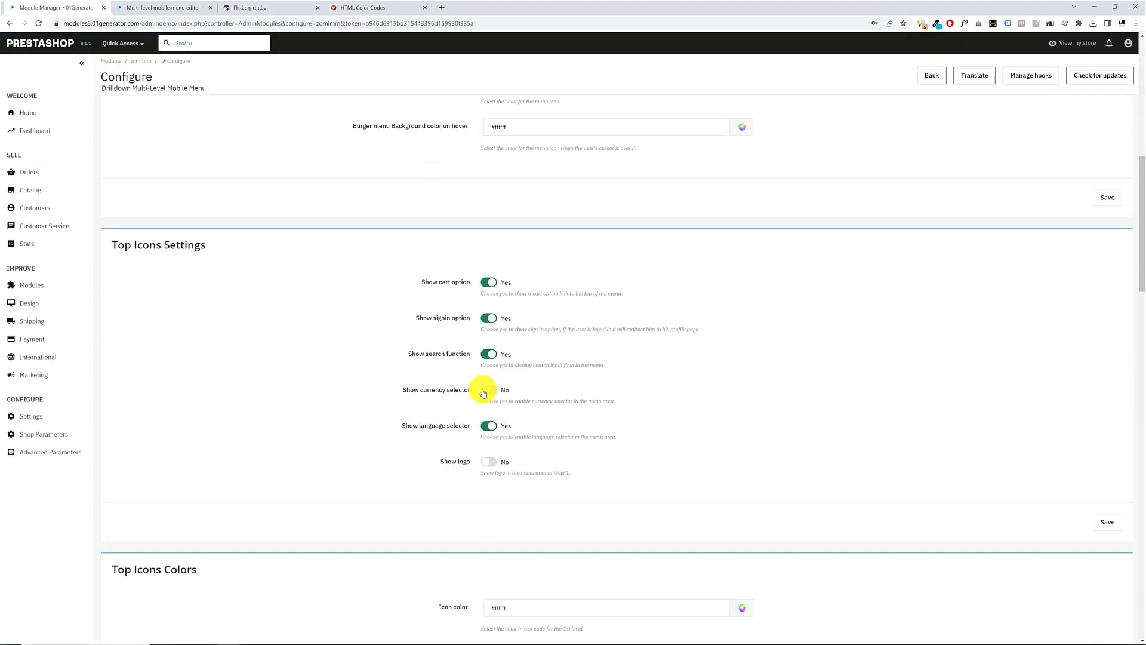
scroll(484, 389, down, 4)
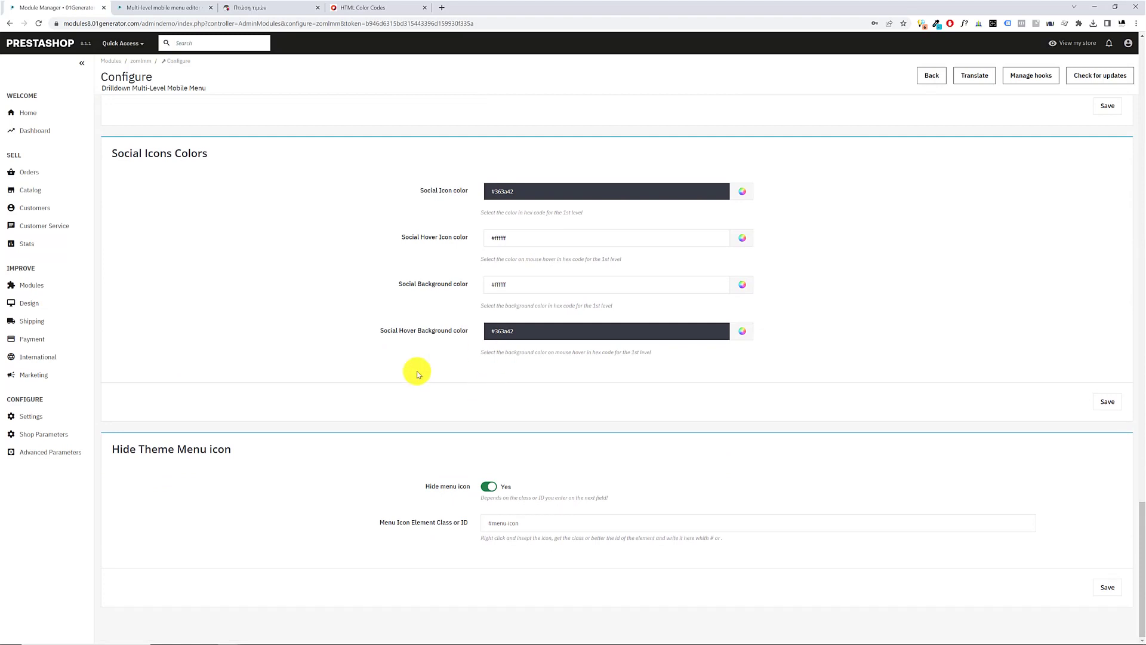
drag(236, 450, 127, 455)
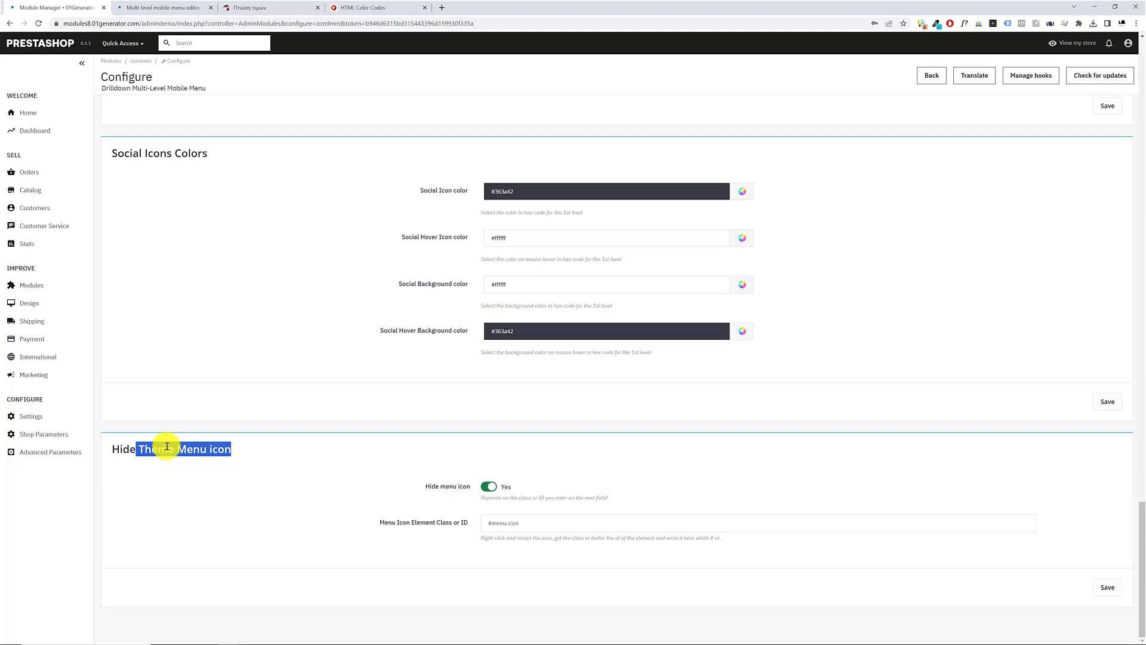
Show the storefront in the developer tools' mobile device view, and open and close the module's menu there
click(238, 6)
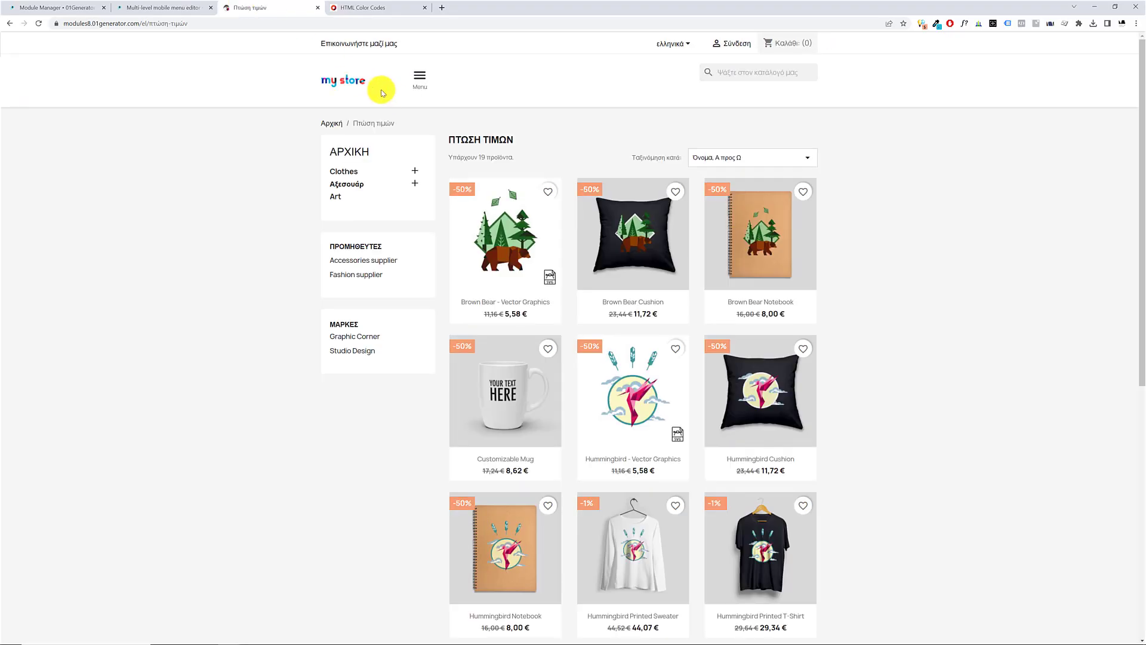
right_click(268, 79)
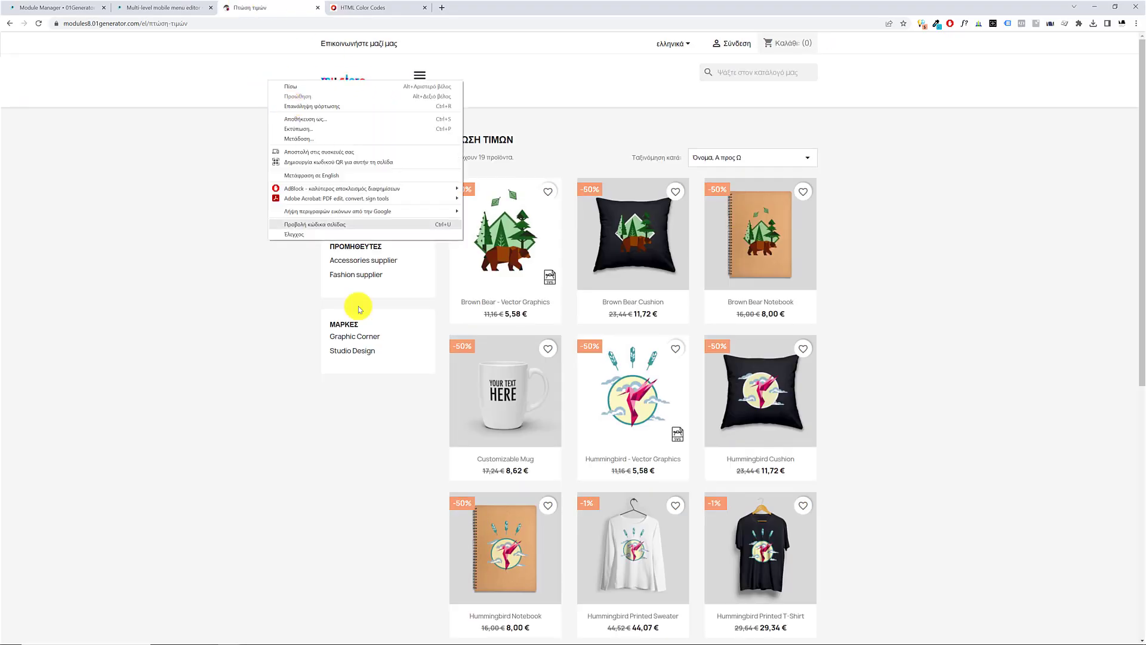
click(320, 227)
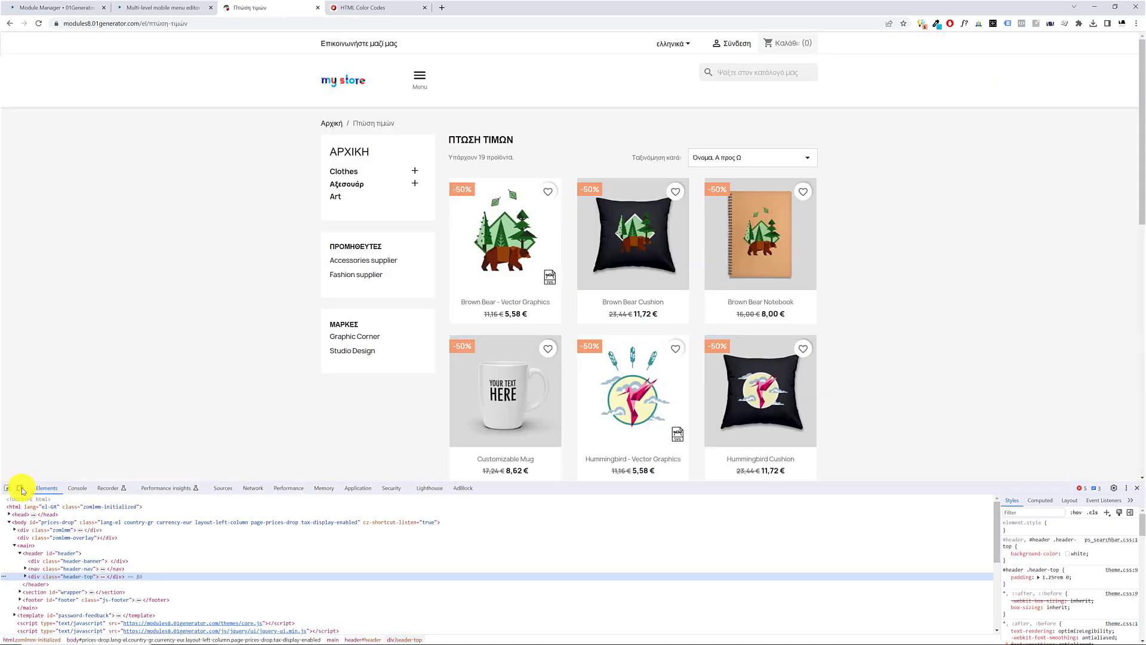
click(20, 488)
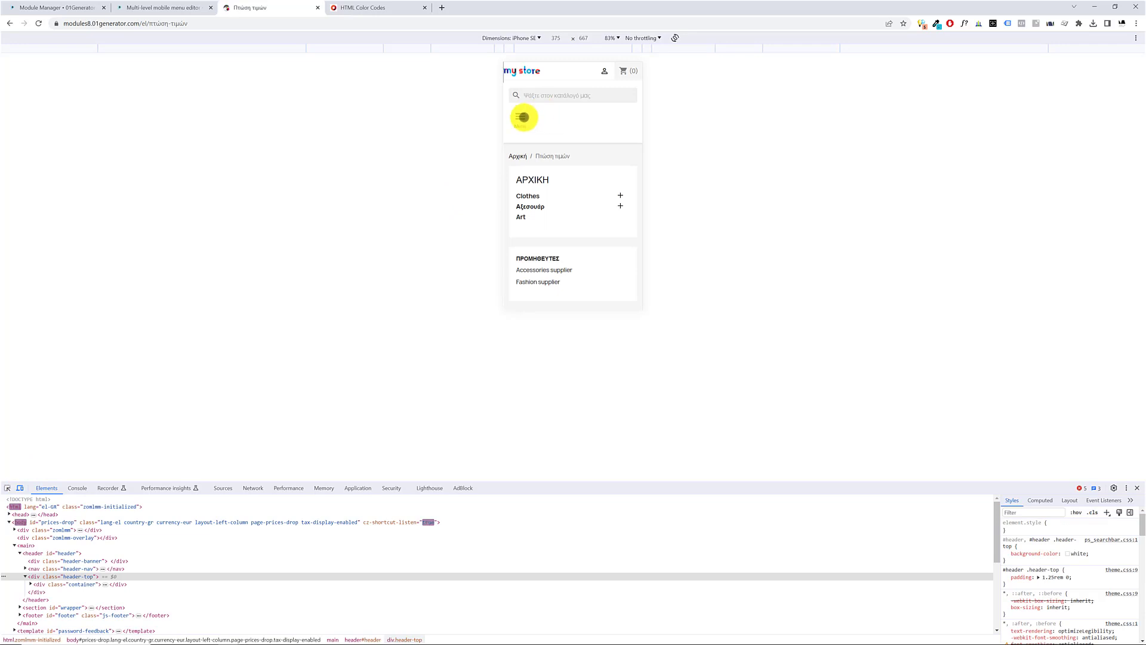
click(521, 116)
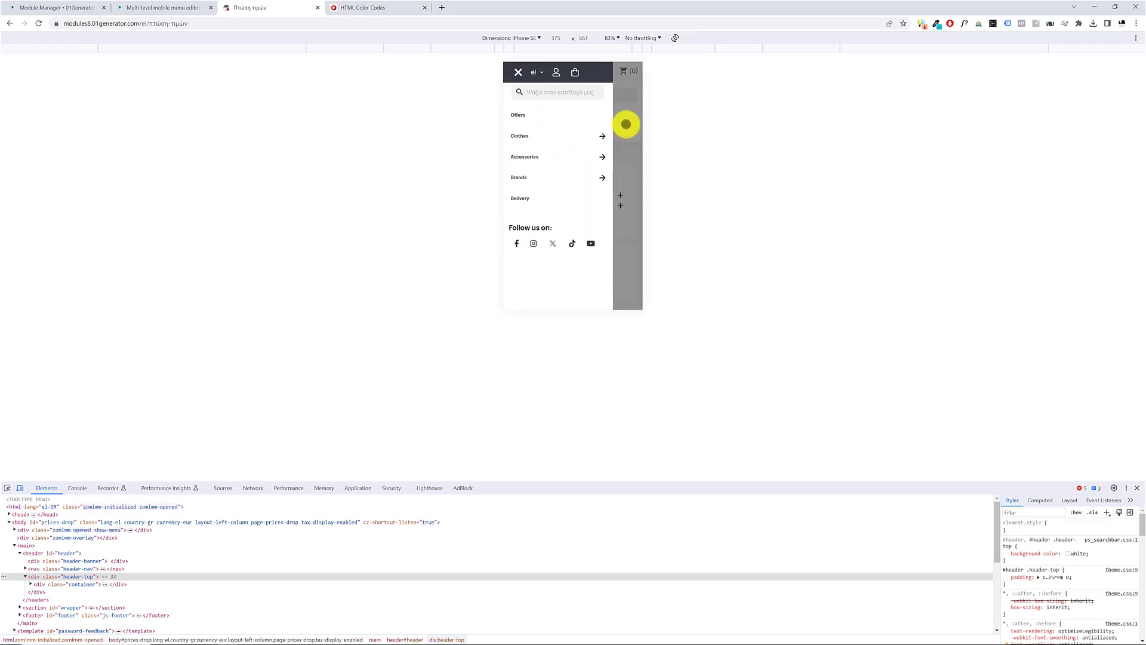
click(625, 124)
Turn off Hide menu icon in the Hide Theme Menu icon section and save the settings
click(63, 8)
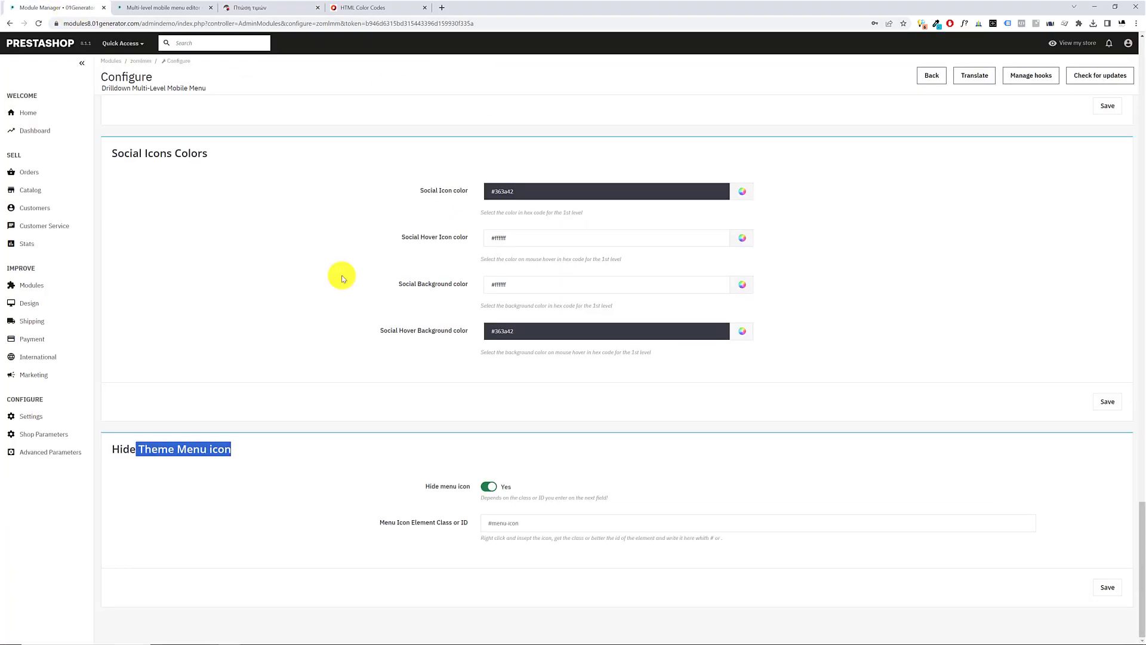
click(492, 487)
click(1106, 589)
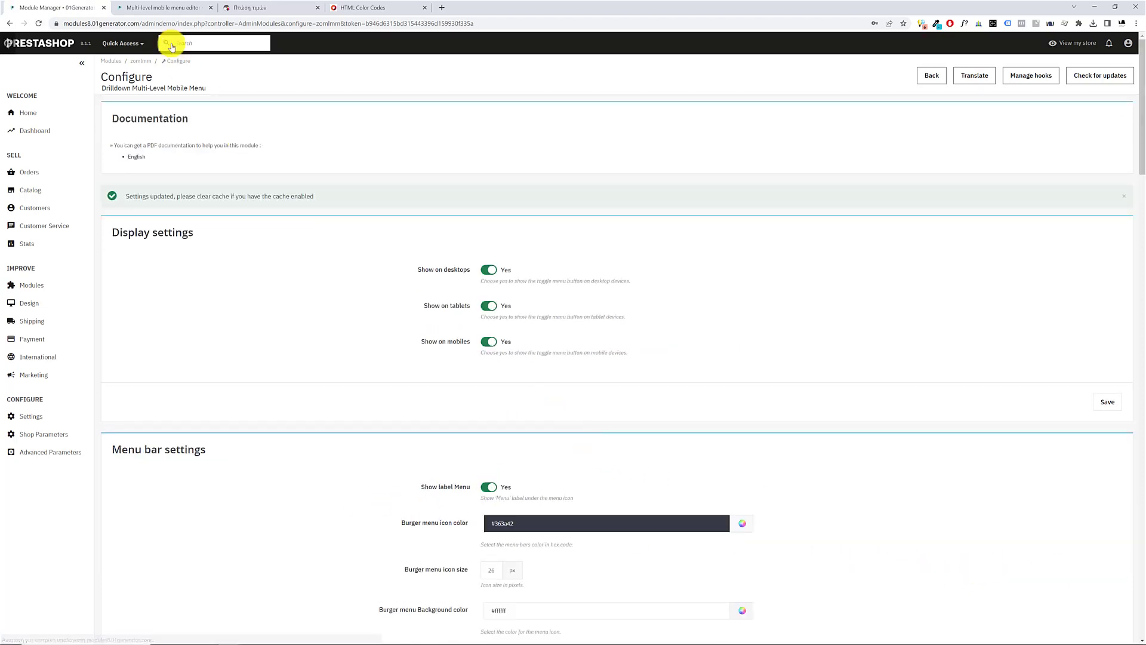
In the storefront's mobile view, open and close the theme's own menu several times using the icon beside the logo
click(242, 8)
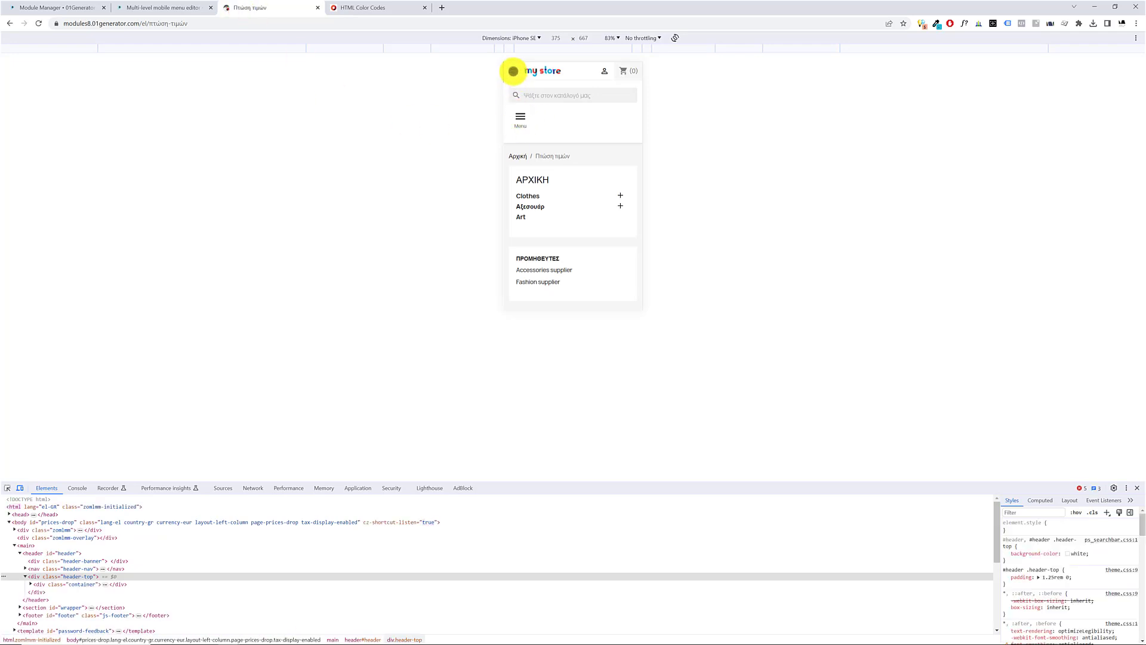
click(513, 71)
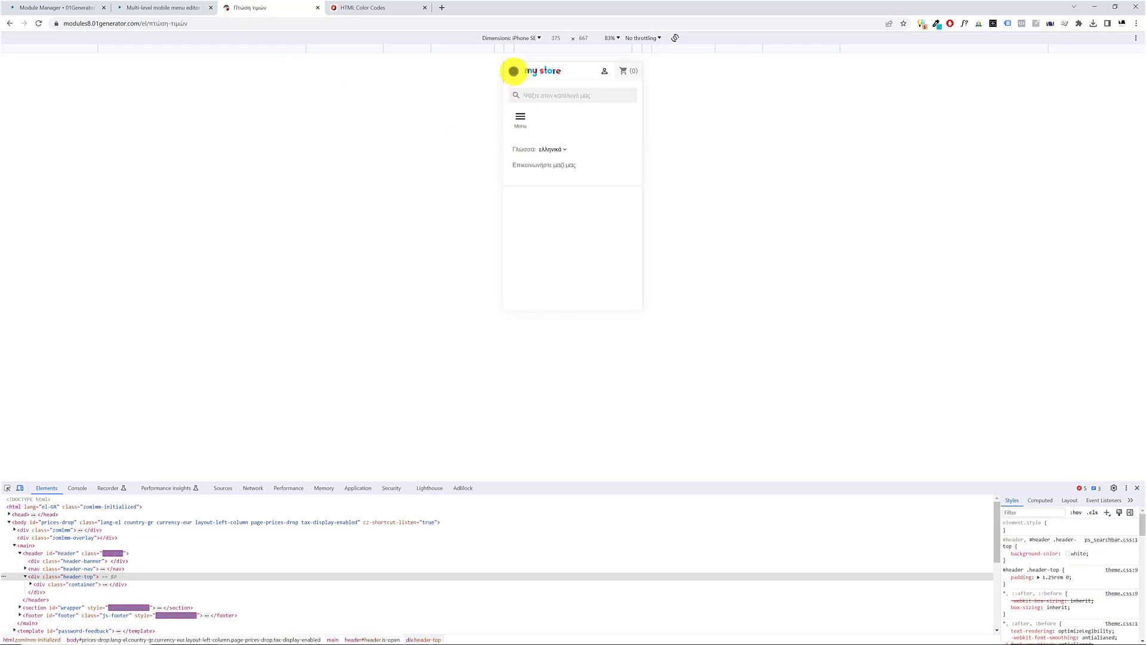
click(514, 71)
click(513, 71)
click(513, 71)
click(513, 71)
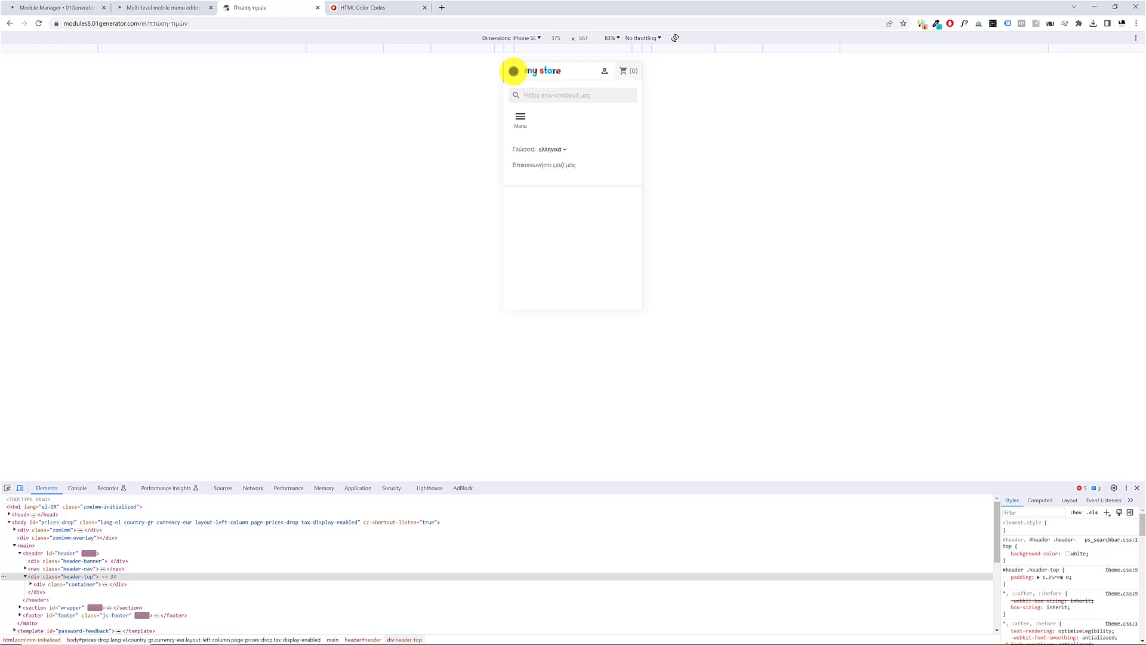
click(514, 71)
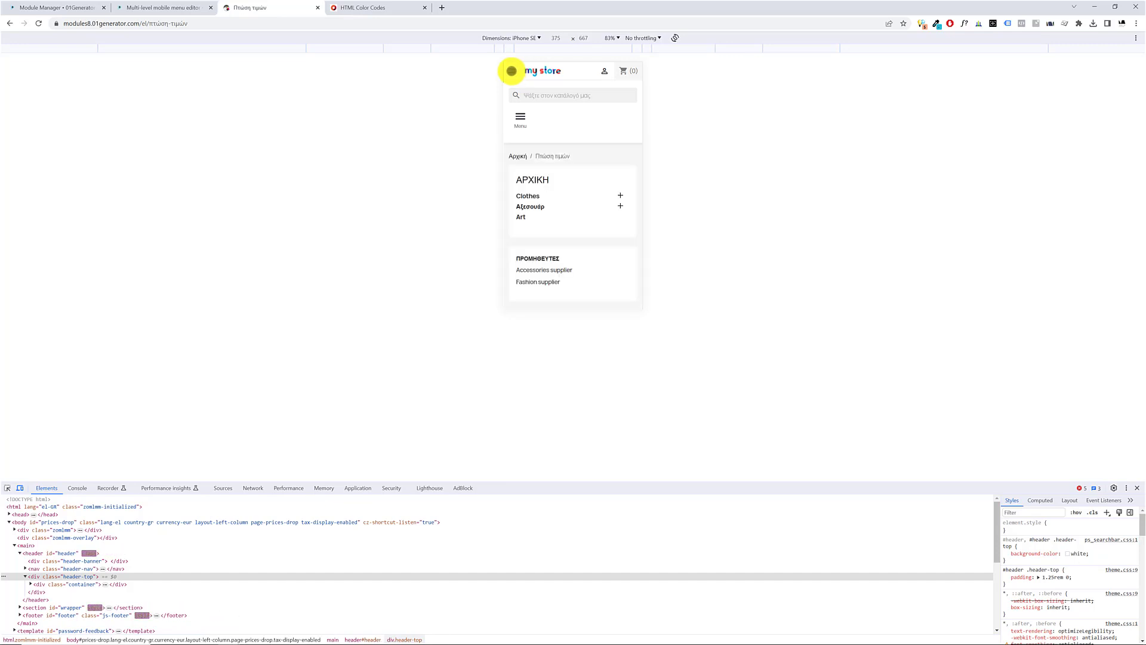
click(512, 71)
click(512, 71)
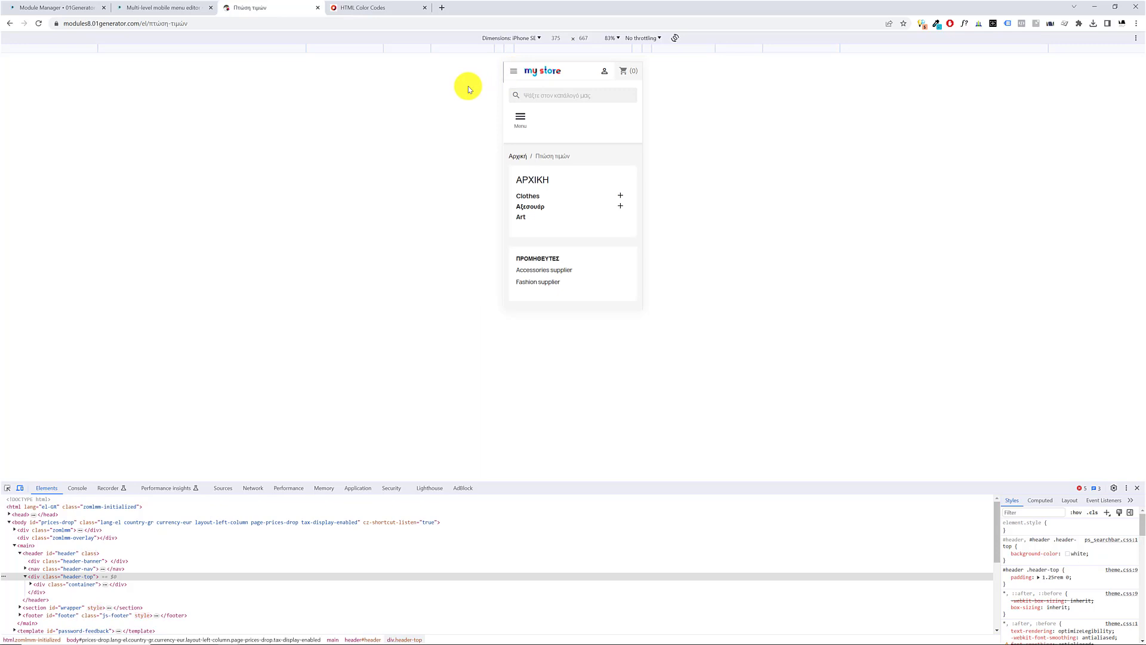
click(514, 72)
Turn on Hide menu icon in the module's Hide Theme Menu icon section
click(48, 7)
scroll(504, 371, down, 10)
scroll(500, 395, down, 20)
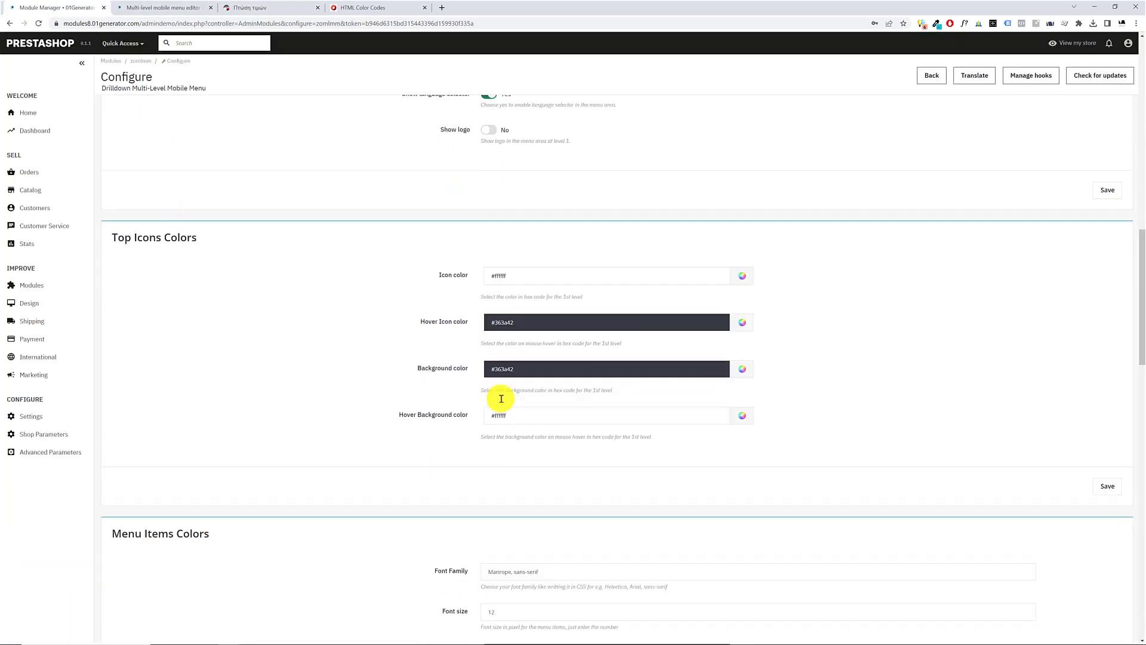
scroll(501, 445, down, 4)
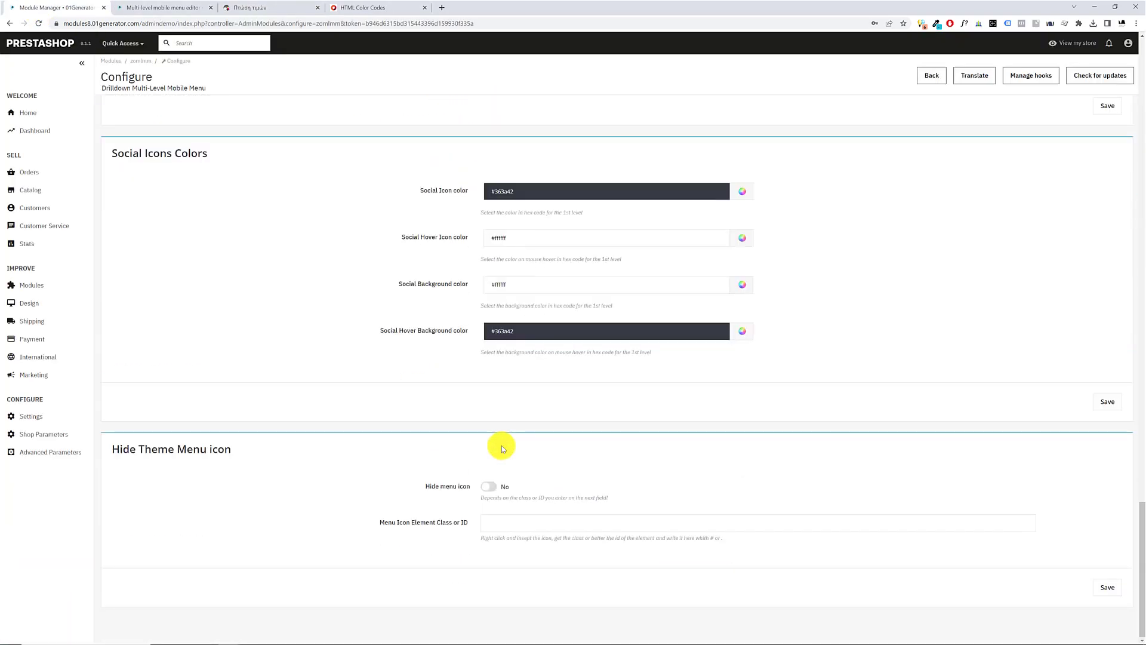
click(492, 487)
click(487, 526)
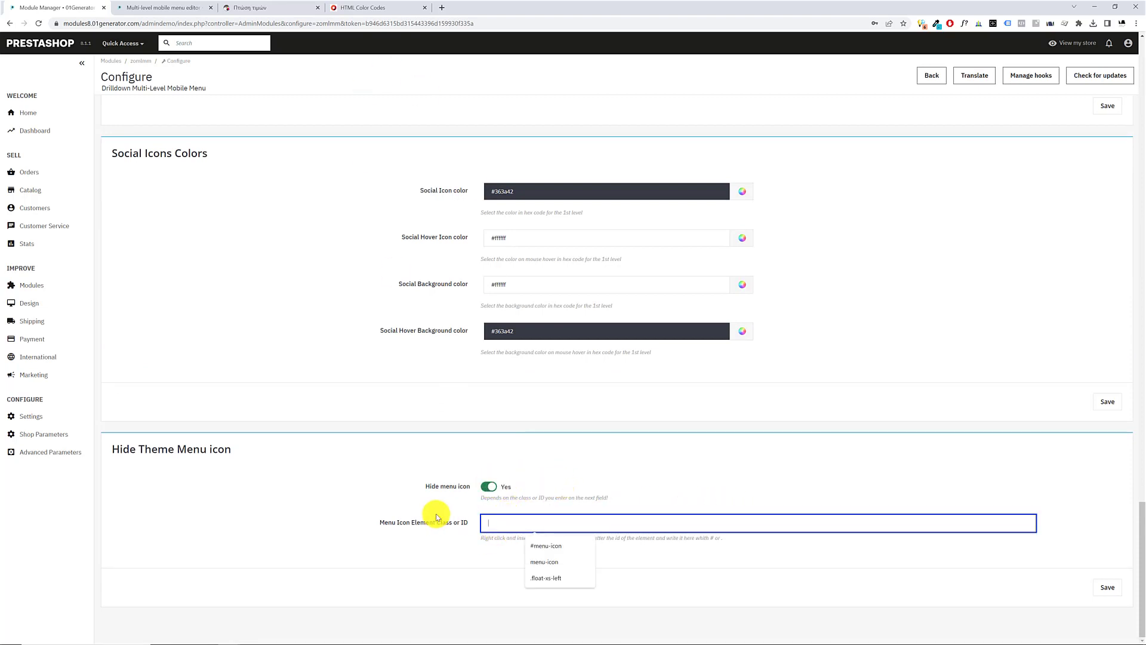
drag(380, 522, 457, 528)
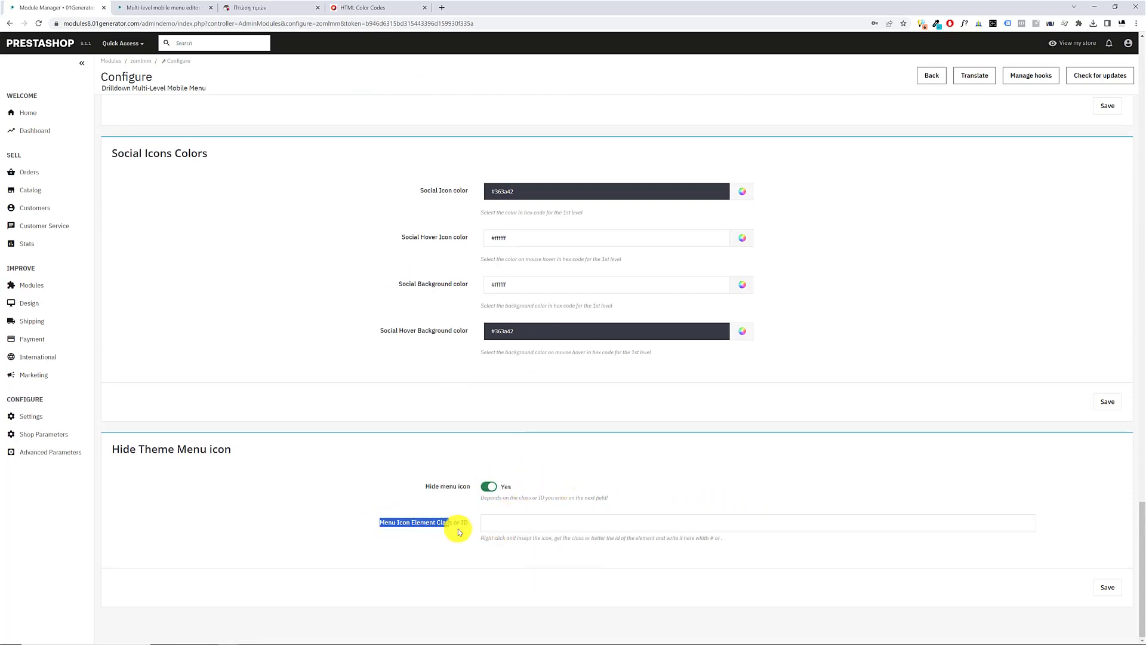
Inspect the theme's menu icon in the storefront's mobile view and copy its container's id, menu-icon
click(255, 7)
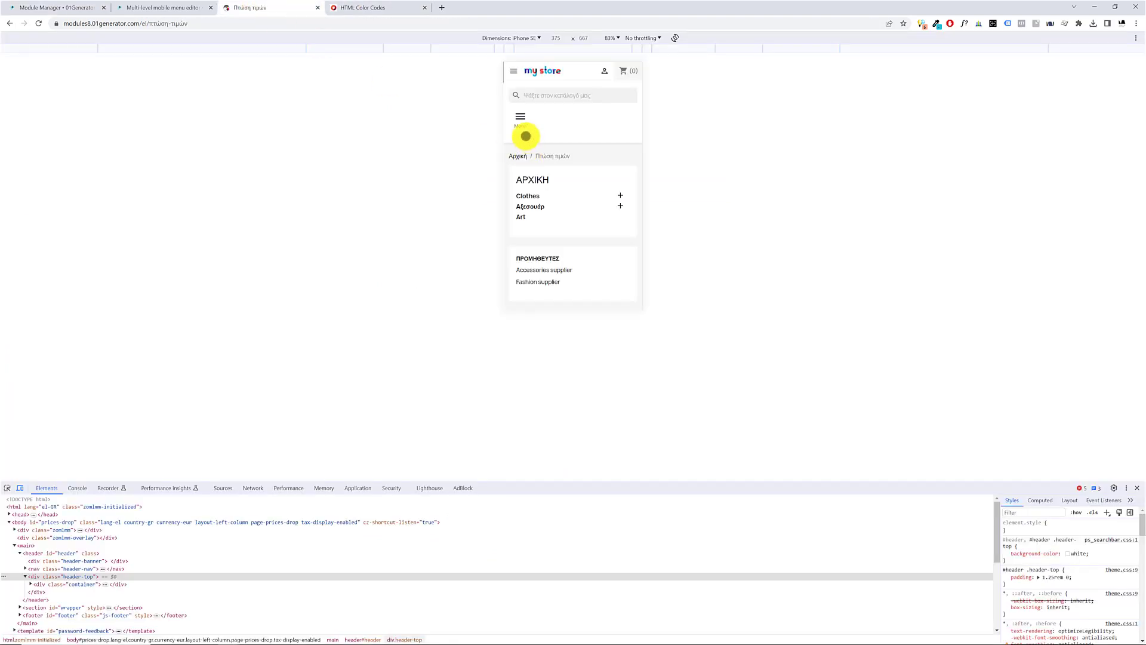
right_click(512, 72)
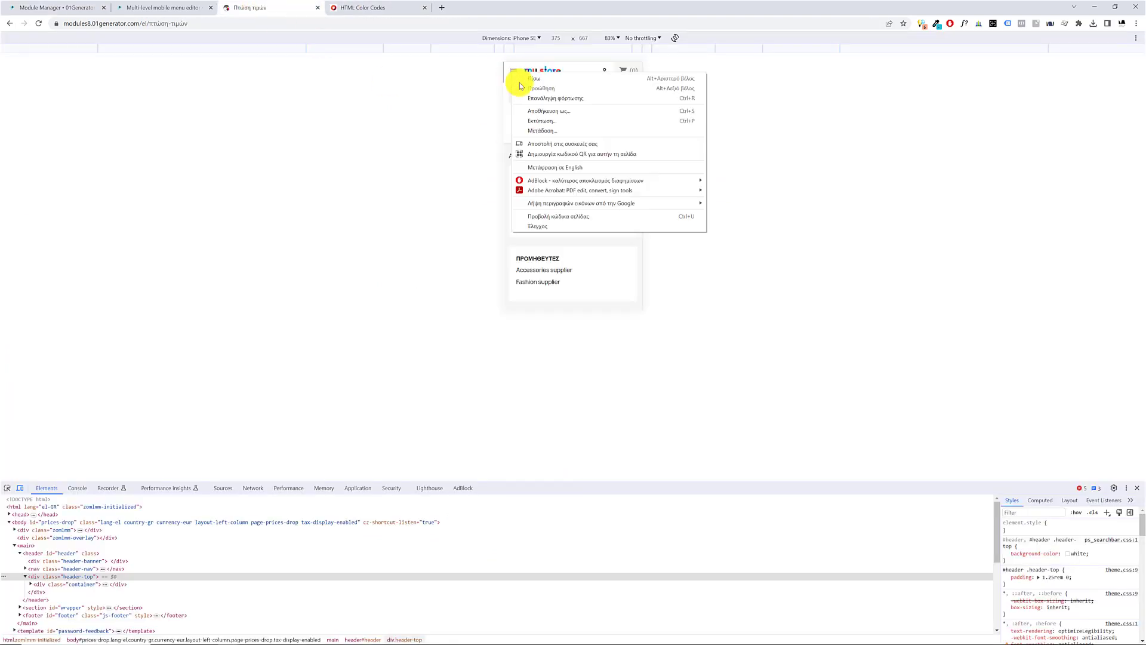
click(546, 226)
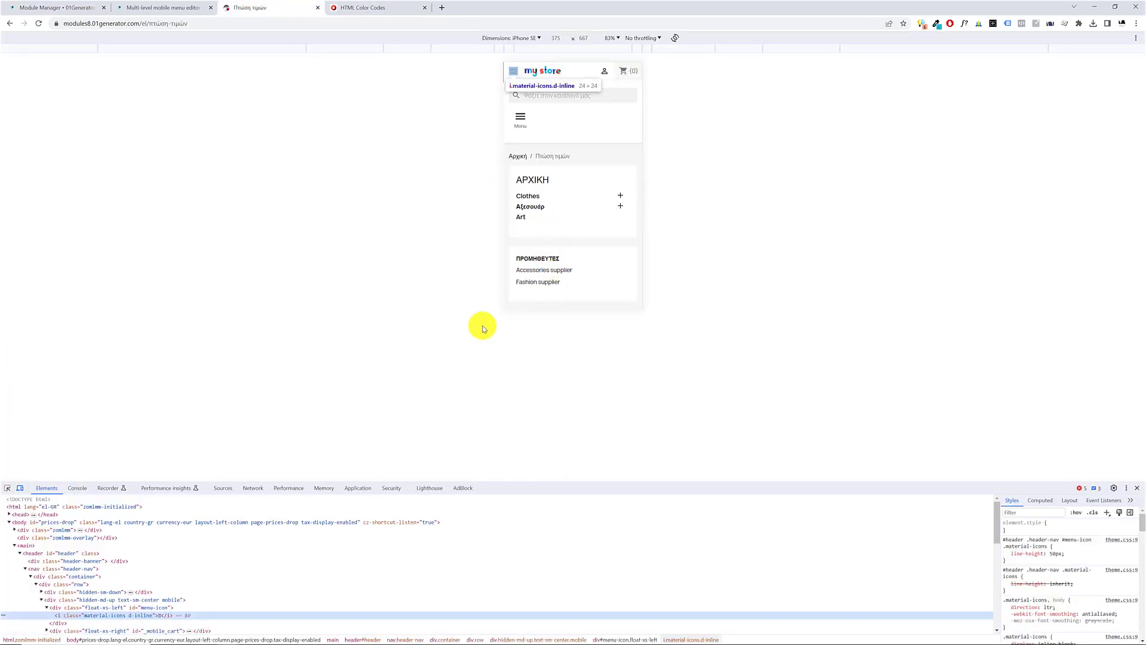
click(149, 608)
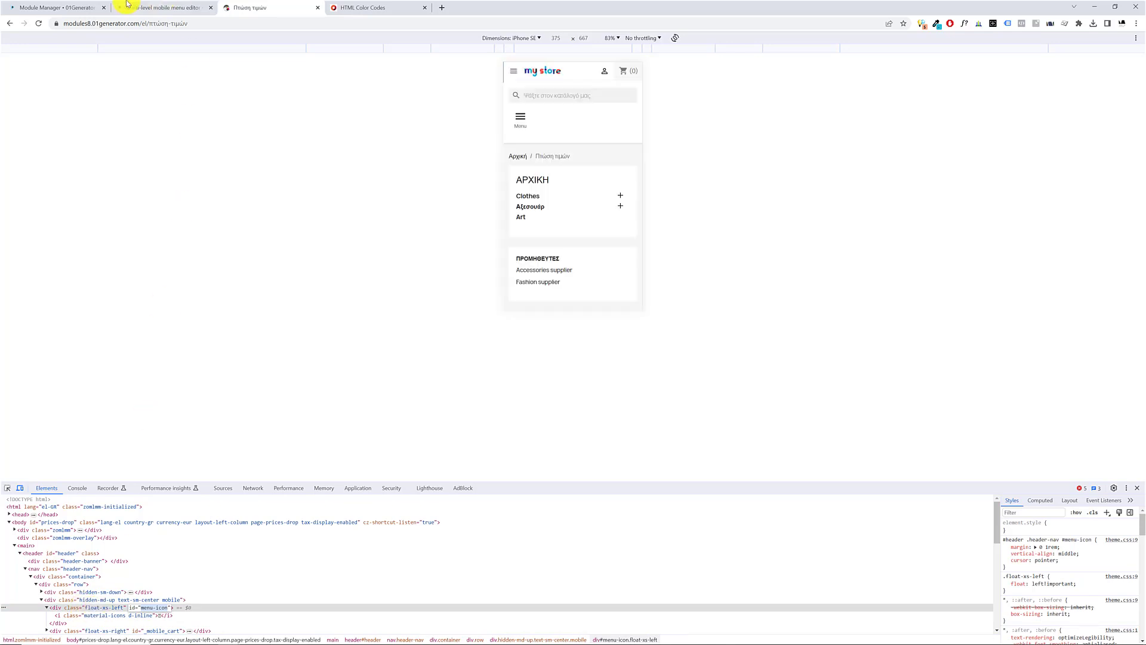
Set Menu Icon Element Class or ID to #menu-icon and save the module settings
click(72, 7)
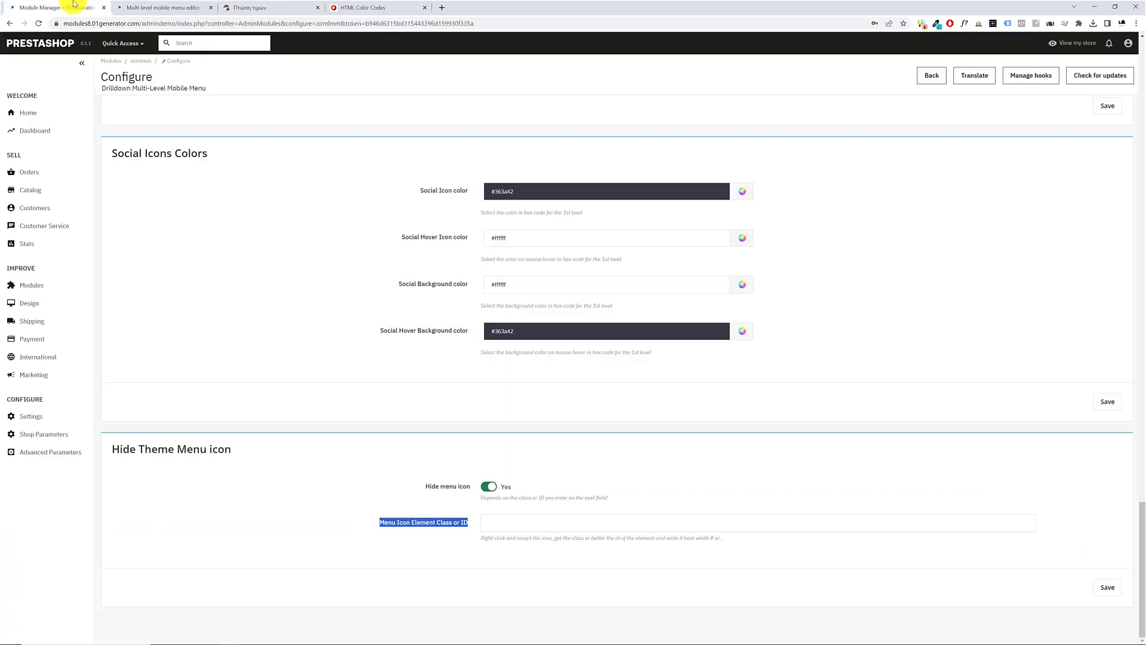
click(497, 518)
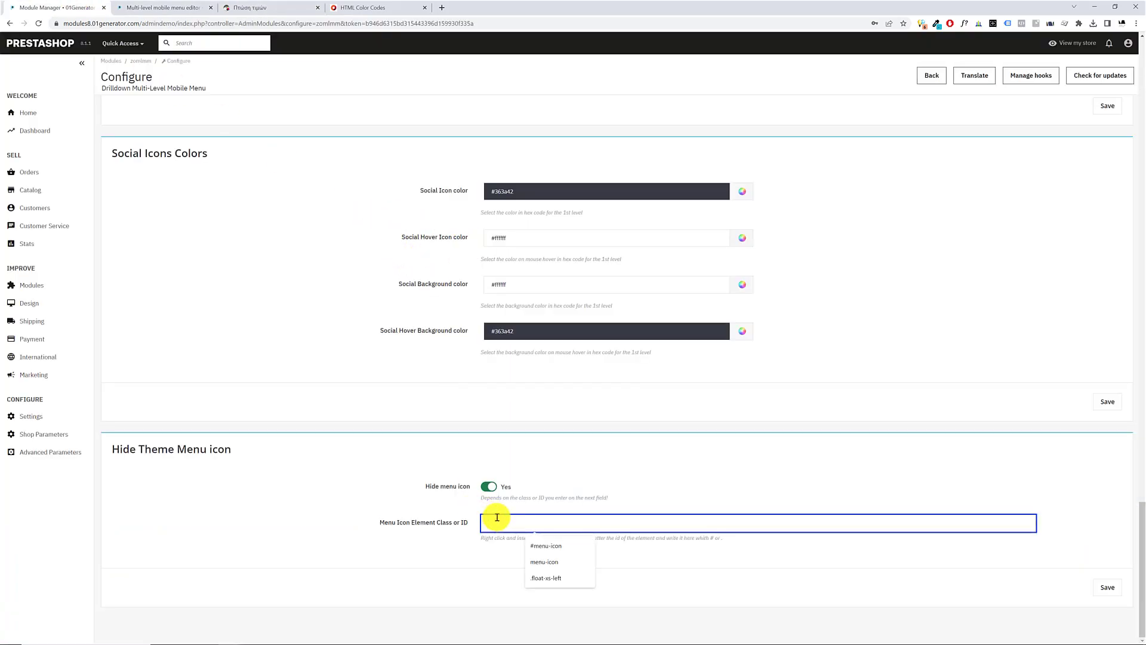
text(#menu-icon)
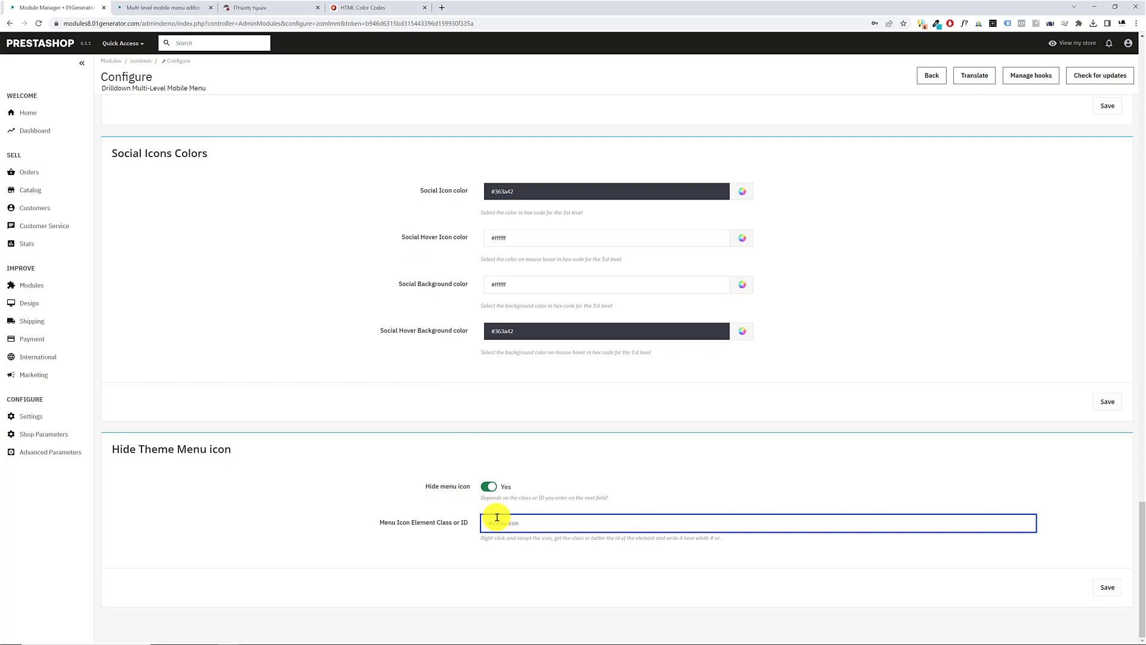
click(1106, 587)
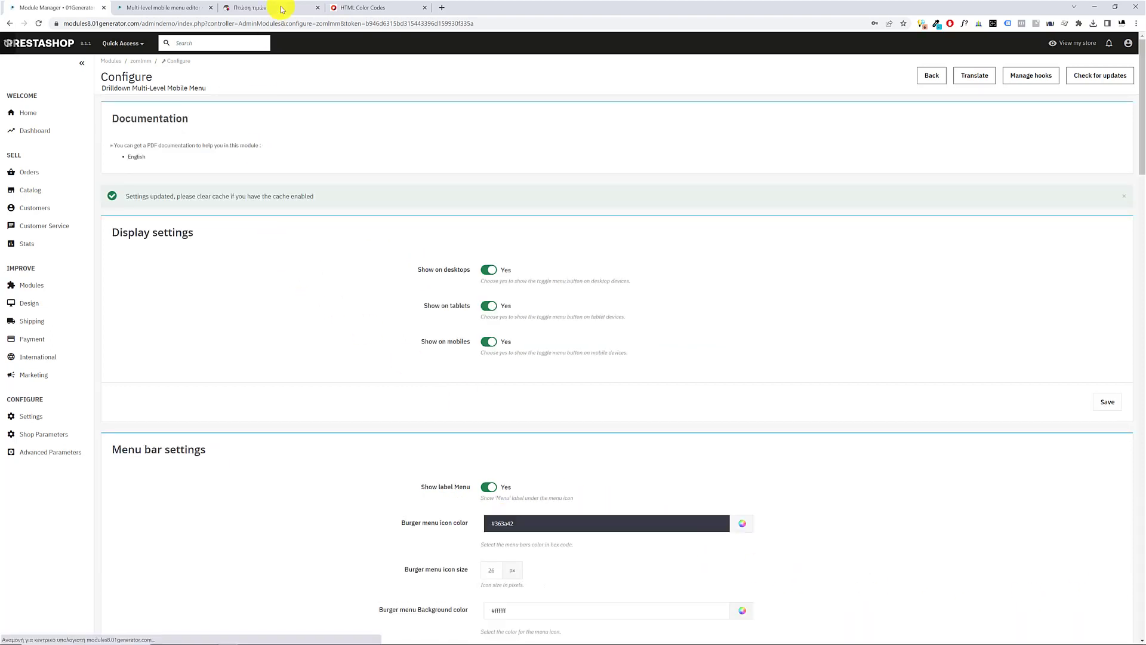
In the storefront, turn off the mobile device view, close the developer tools and open the drilldown menu
click(282, 8)
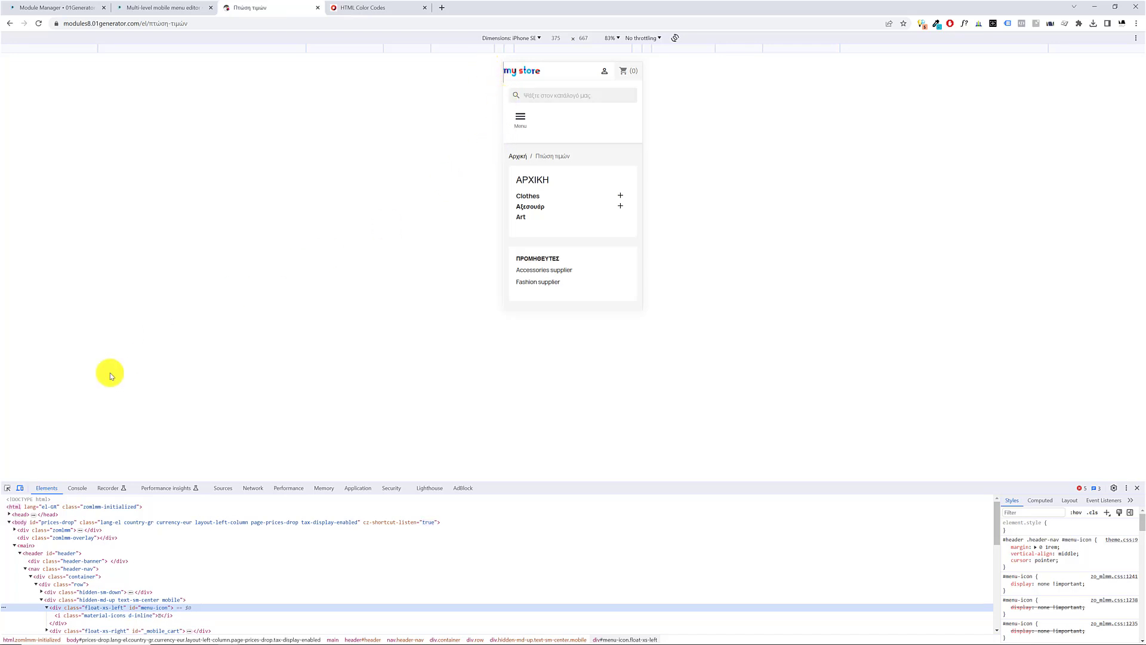
click(20, 488)
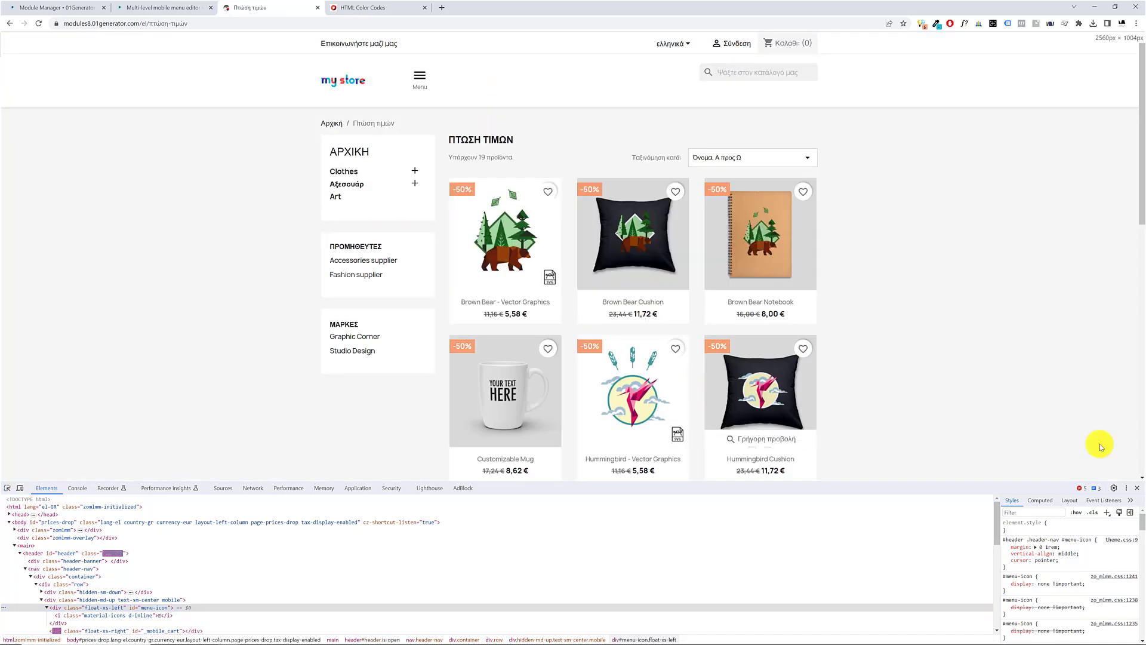
click(1137, 488)
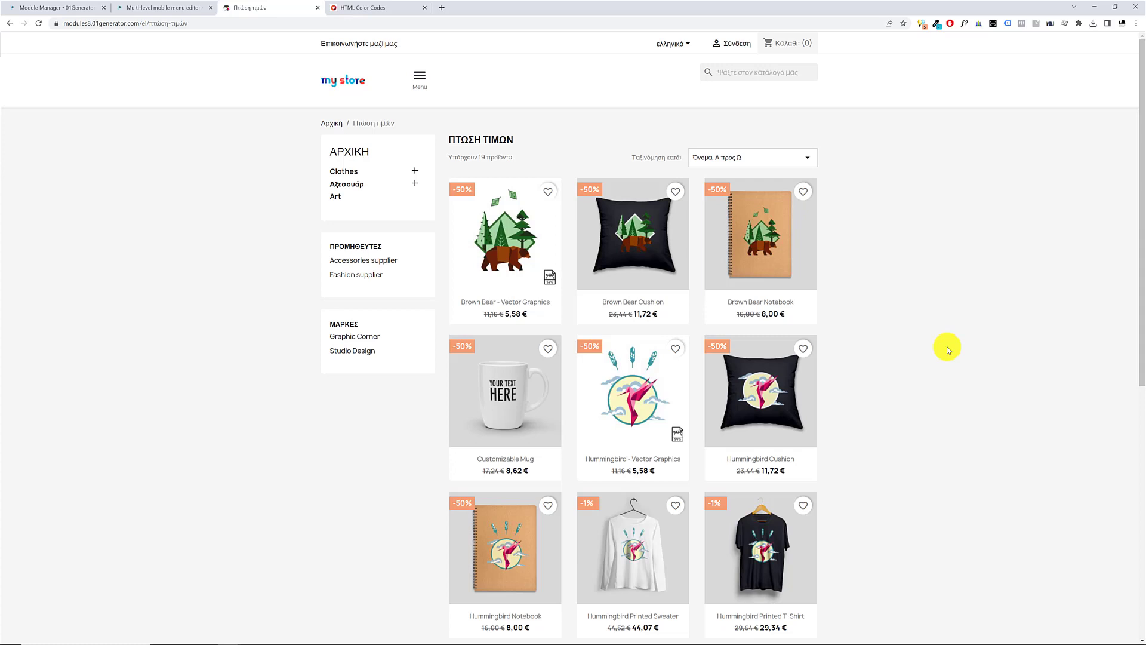
click(425, 87)
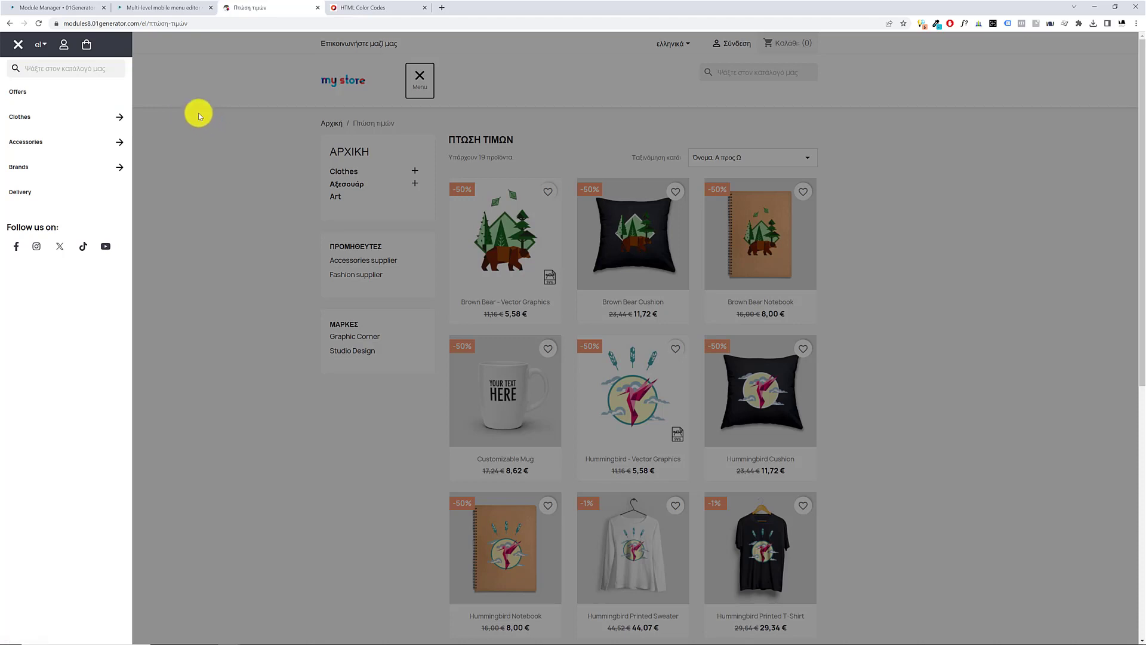
Open the Clothes item for editing in the Multi-level mobile menu editor and go to its Image setting
click(13, 6)
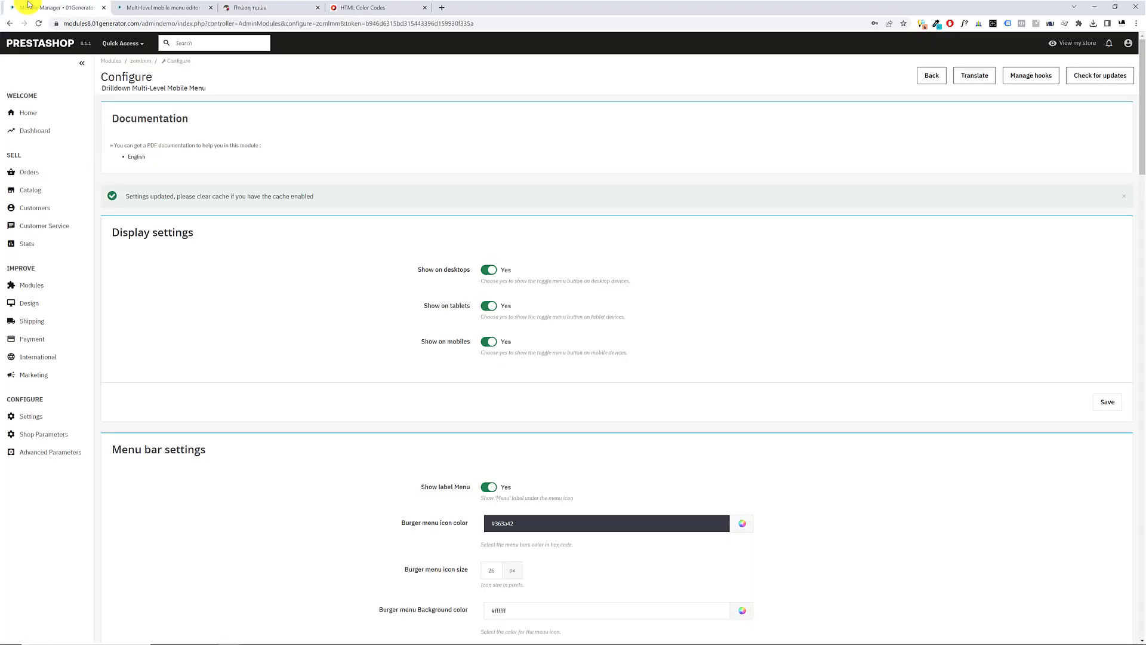
click(160, 10)
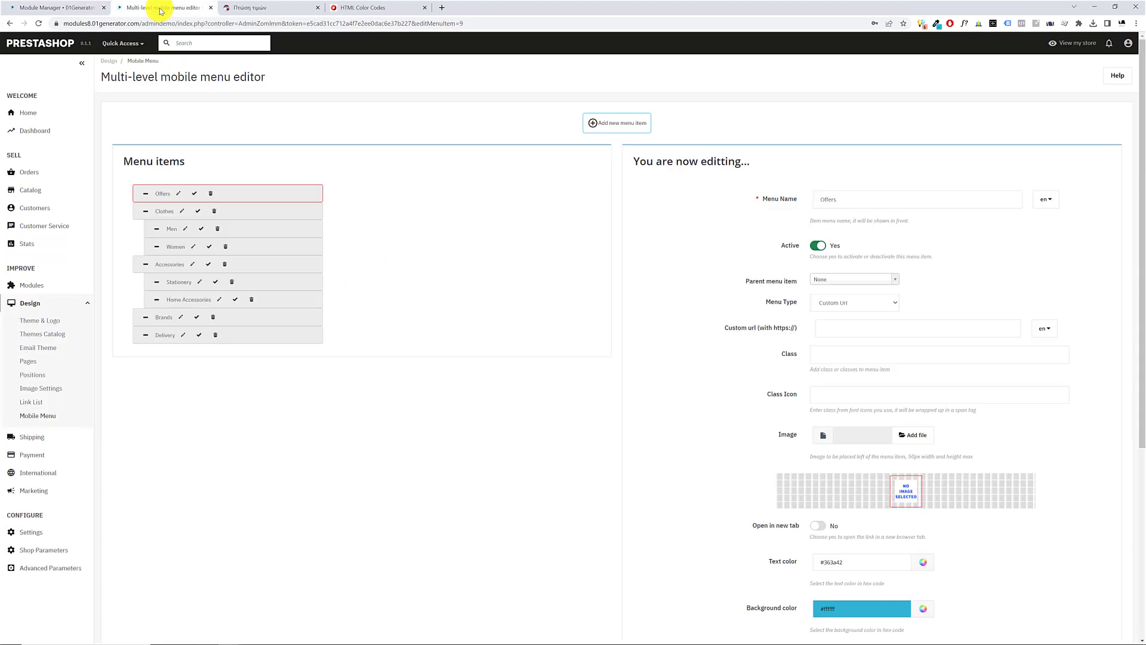
click(37, 416)
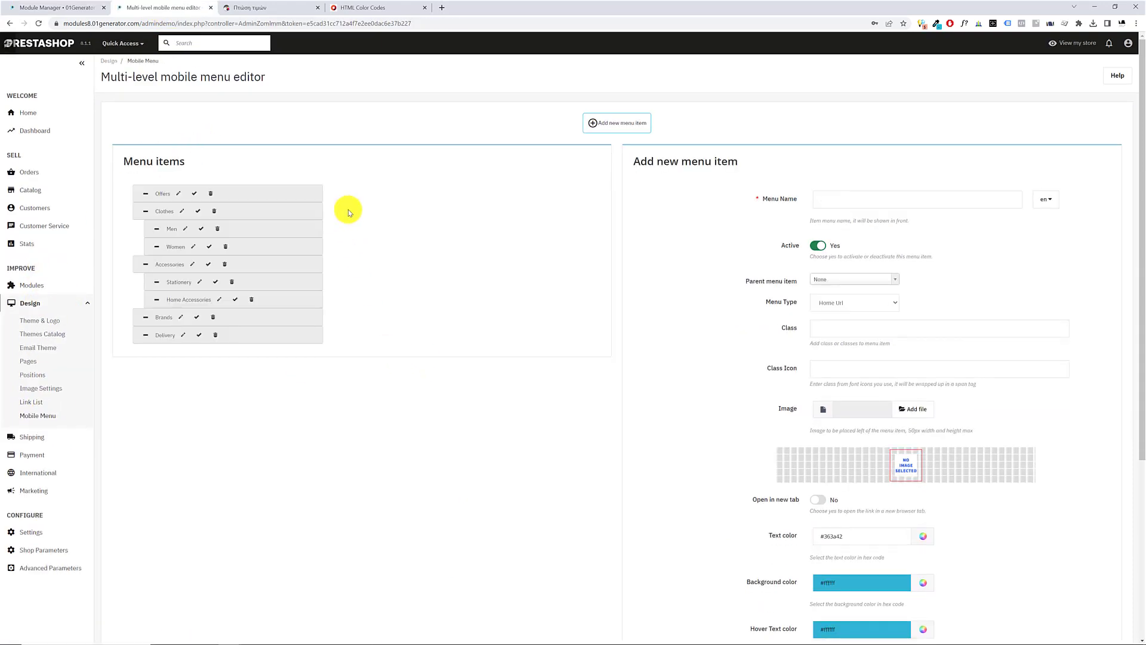
click(182, 211)
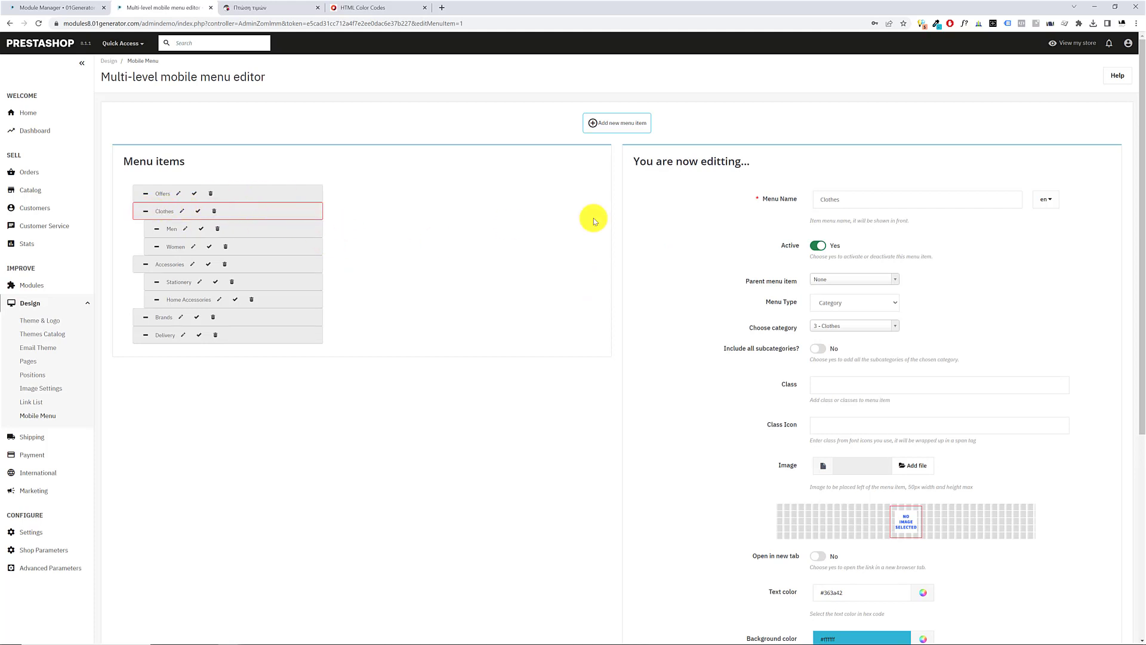
drag(628, 160, 763, 163)
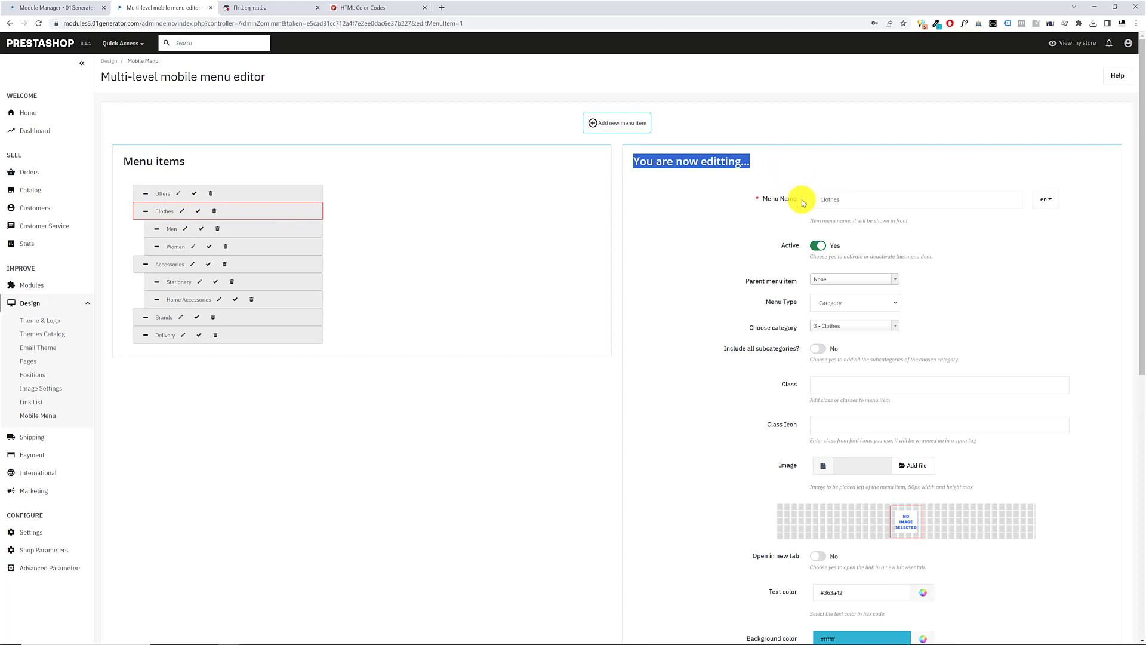
scroll(807, 408, down, 1)
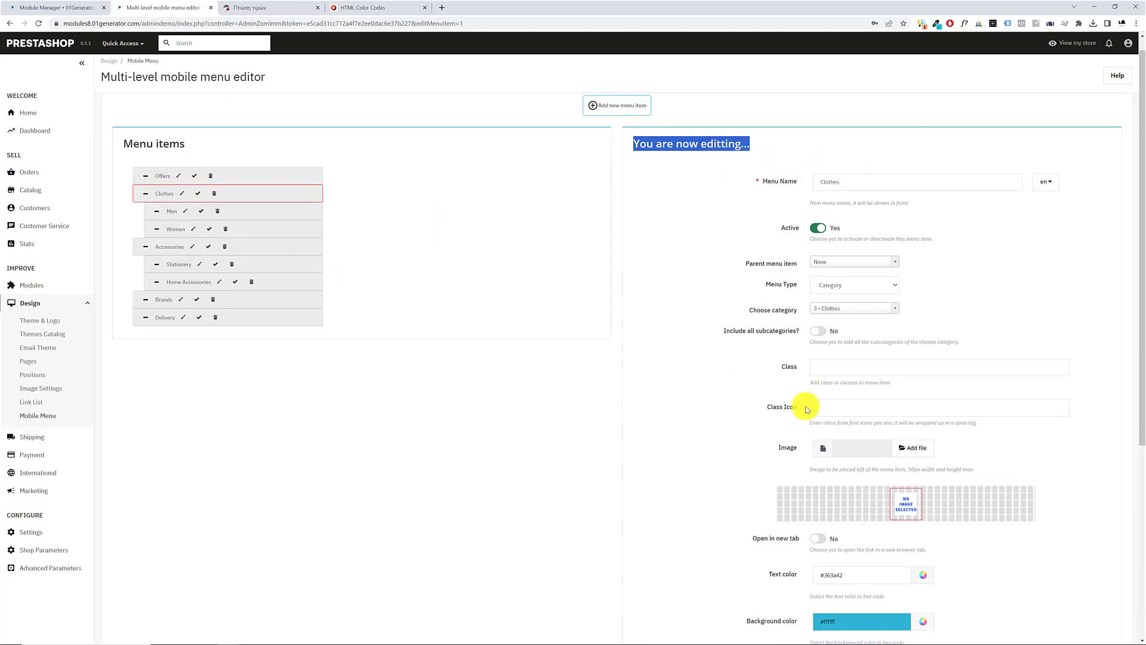
scroll(783, 364, down, 3)
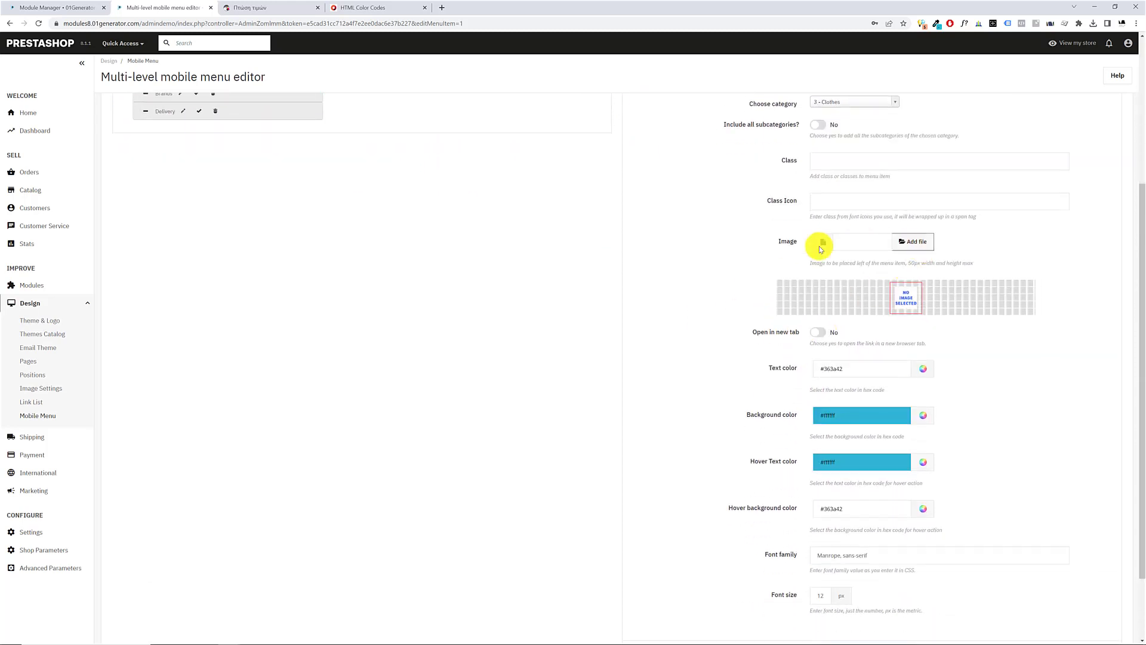
Add suit.png from the Downloads folder as the Clothes item's image and save the item
click(922, 240)
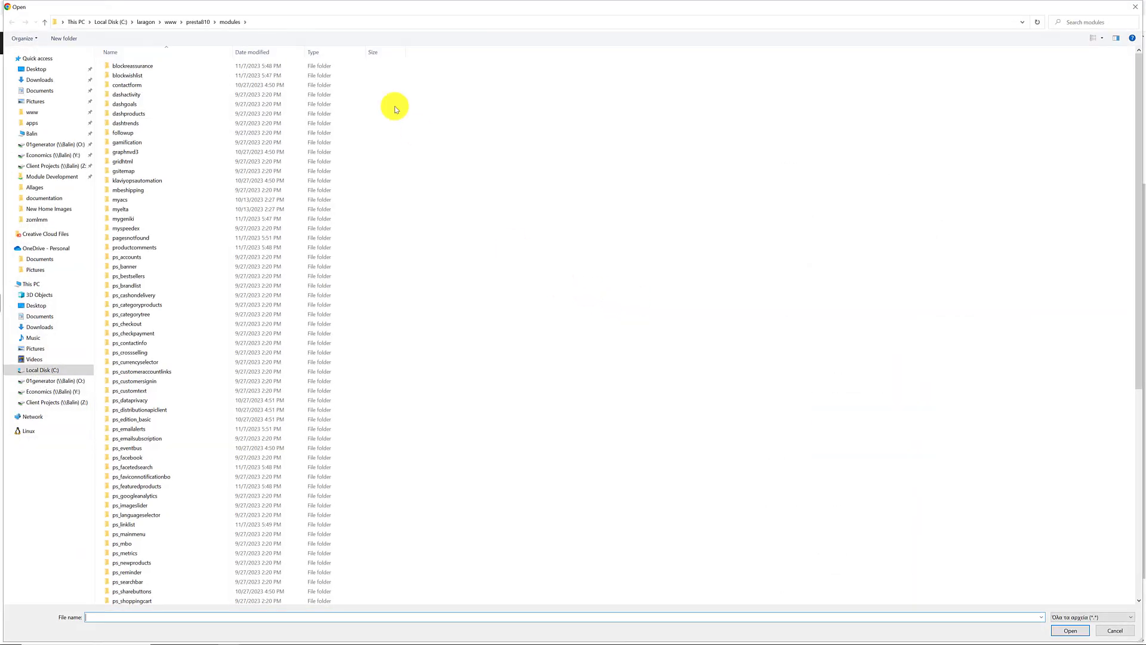
click(40, 80)
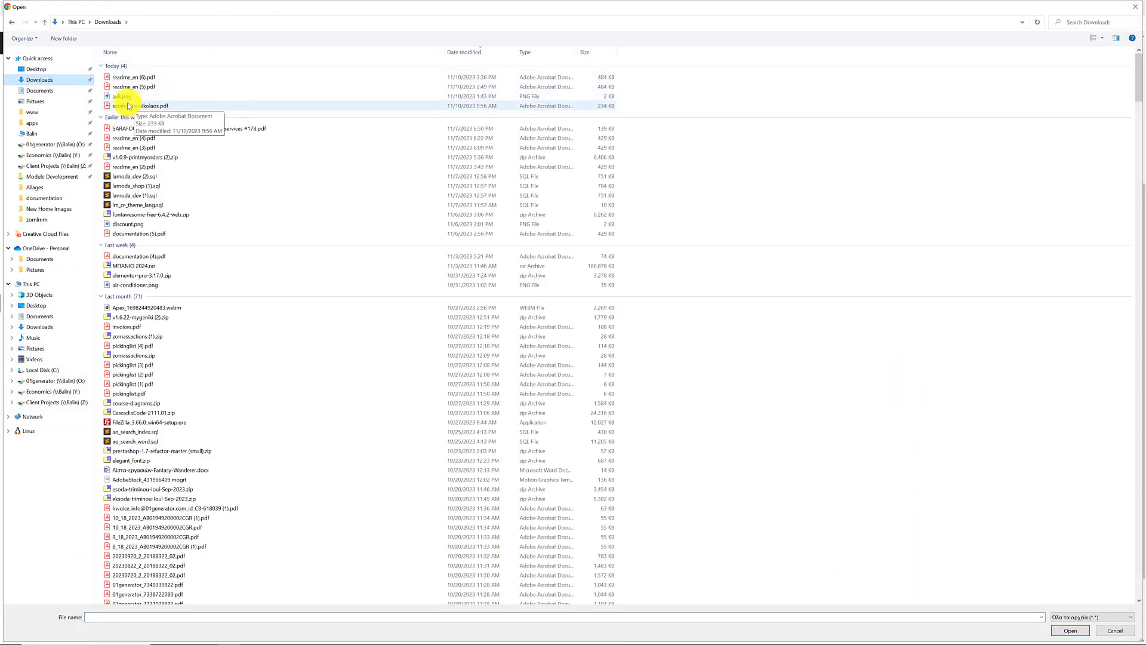
double_click(125, 96)
scroll(1056, 531, down, 2)
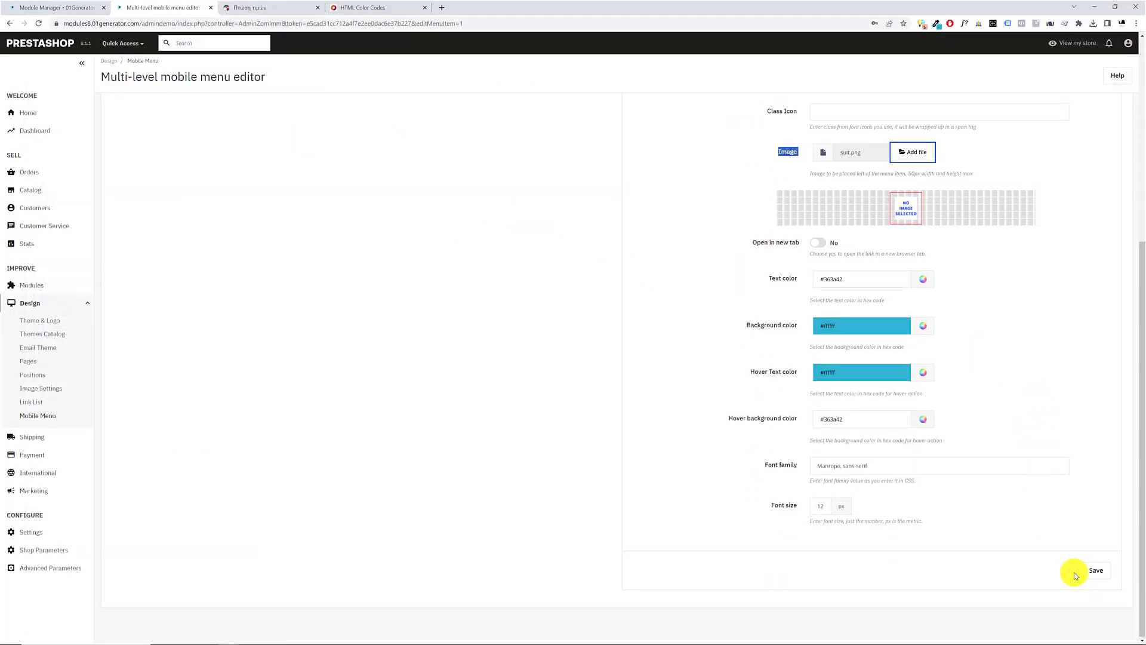
click(1094, 570)
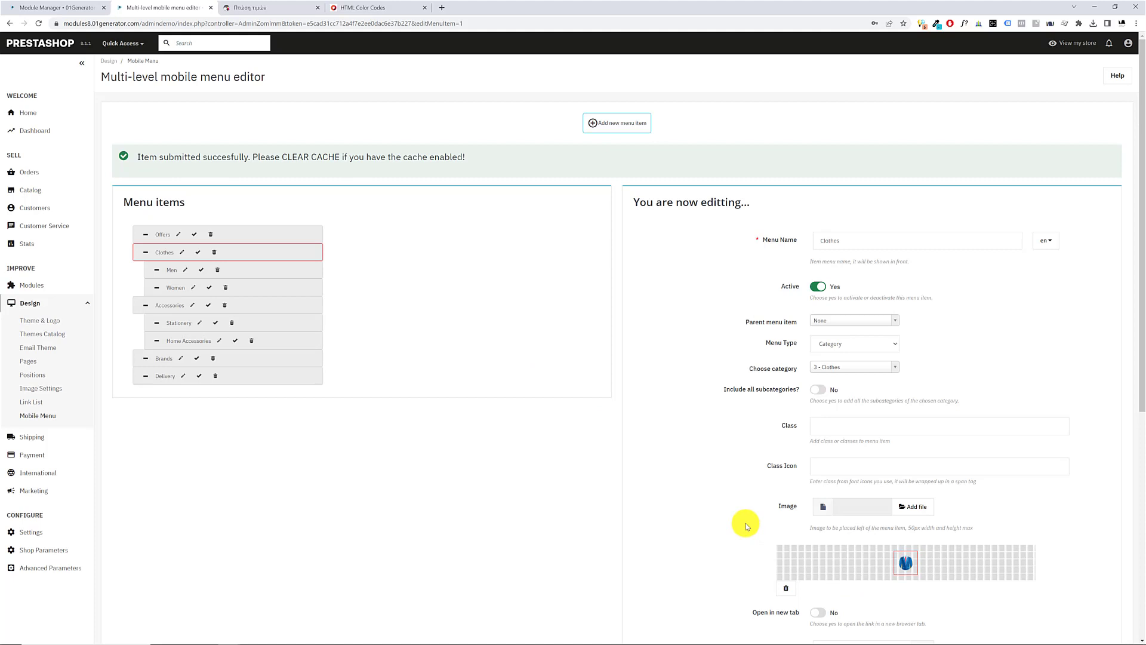
Reload the storefront, check the Clothes image in the drilldown menu and in its submenu, and return to the first level
click(278, 8)
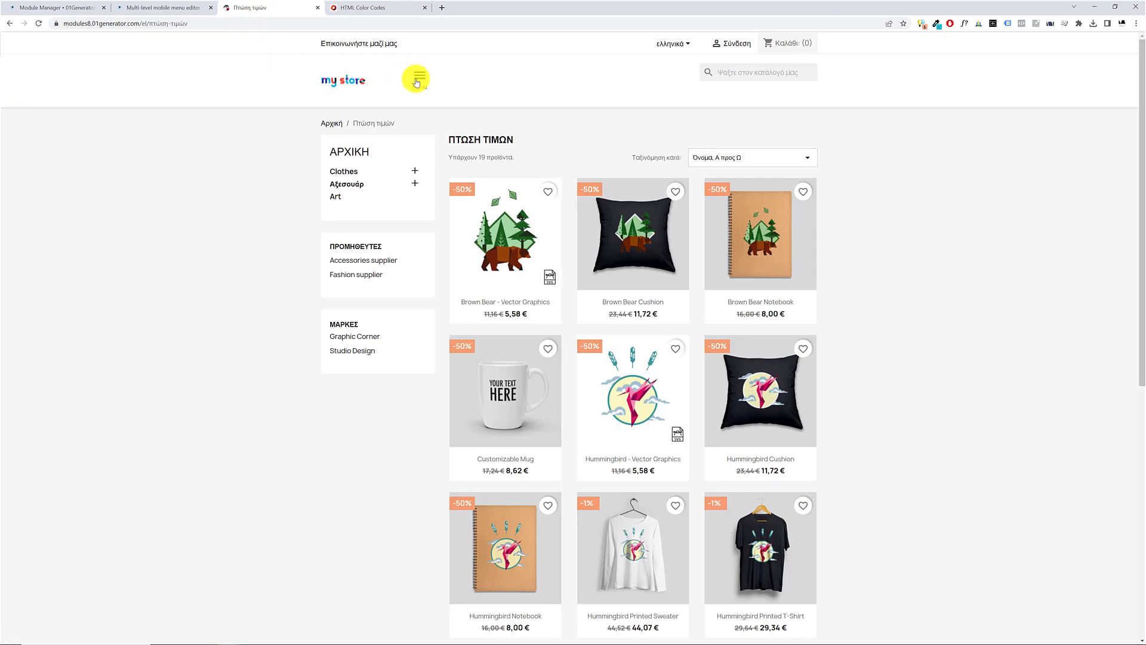
click(416, 81)
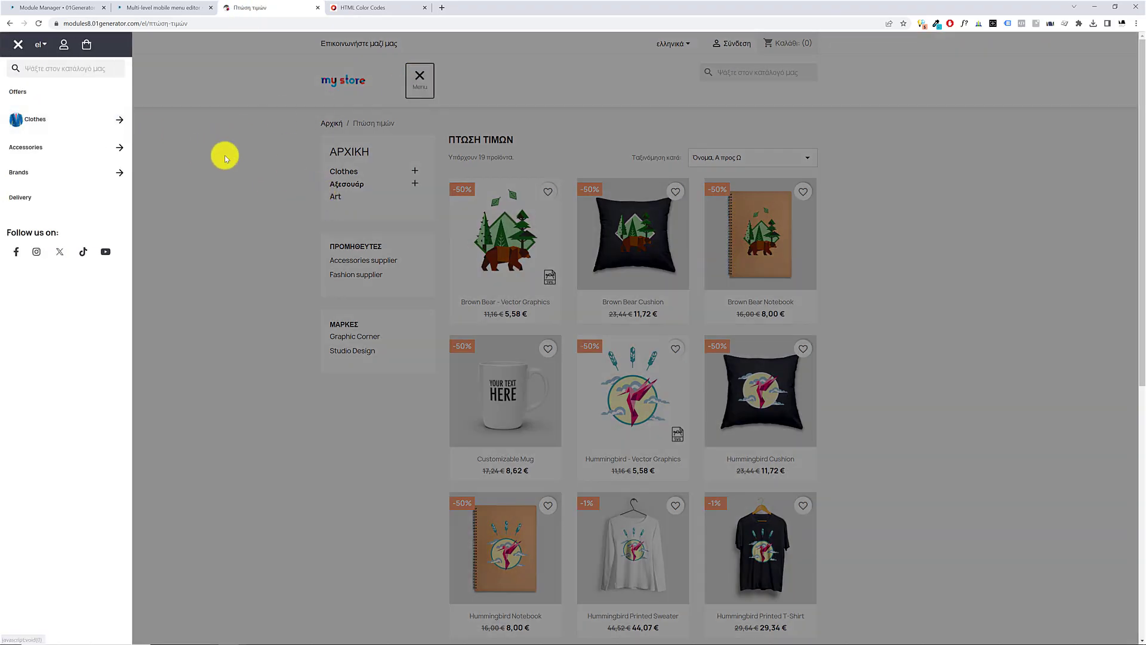
click(105, 125)
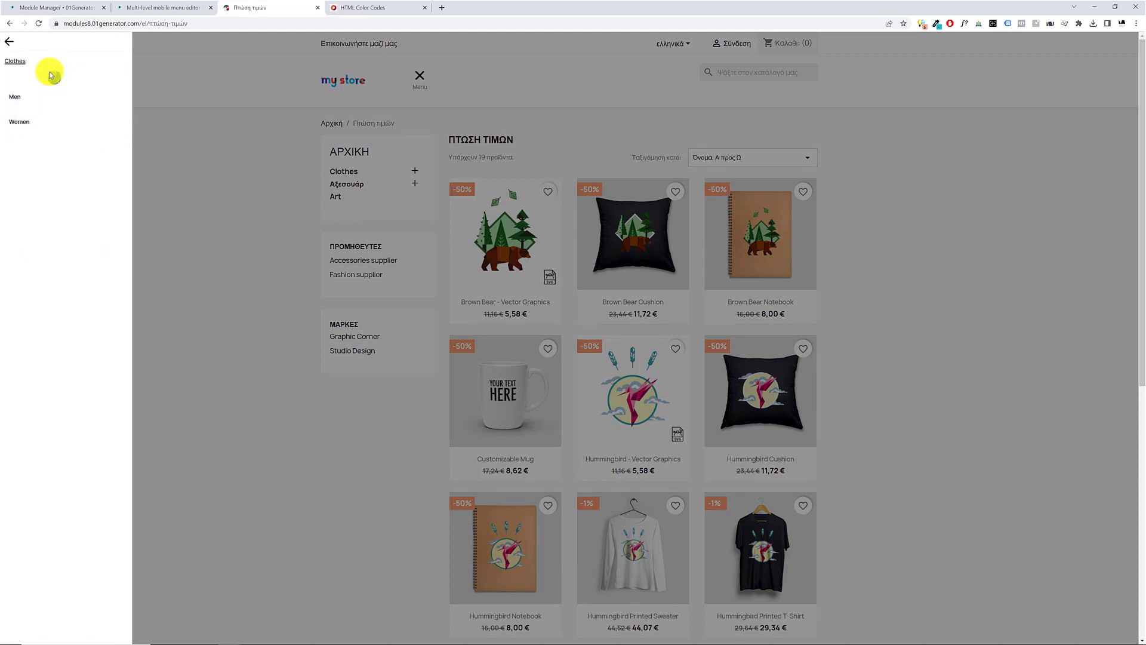
click(10, 42)
Open the Offers item in the mobile menu editor and set its Class Icon to fa fa-tags
click(36, 7)
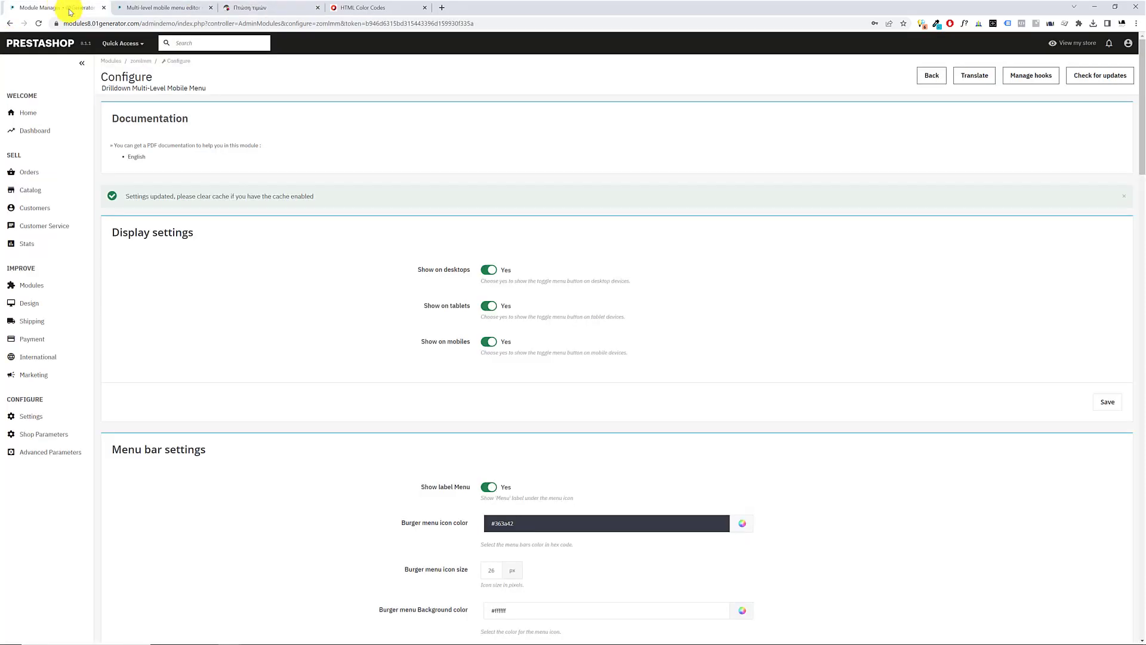
click(334, 7)
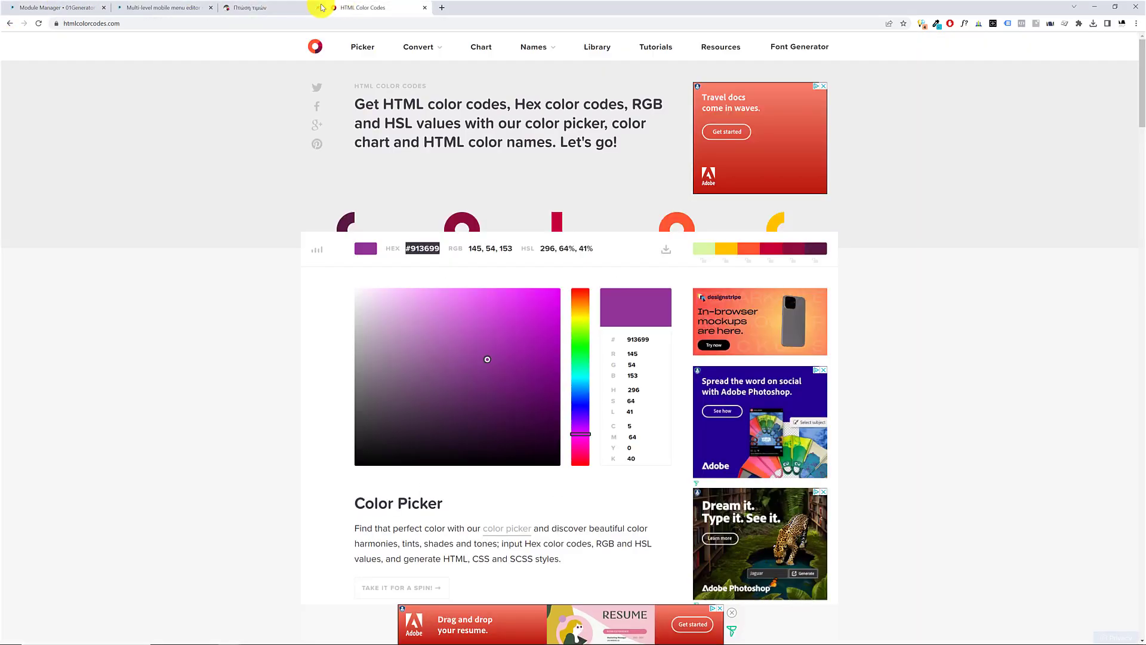
click(143, 6)
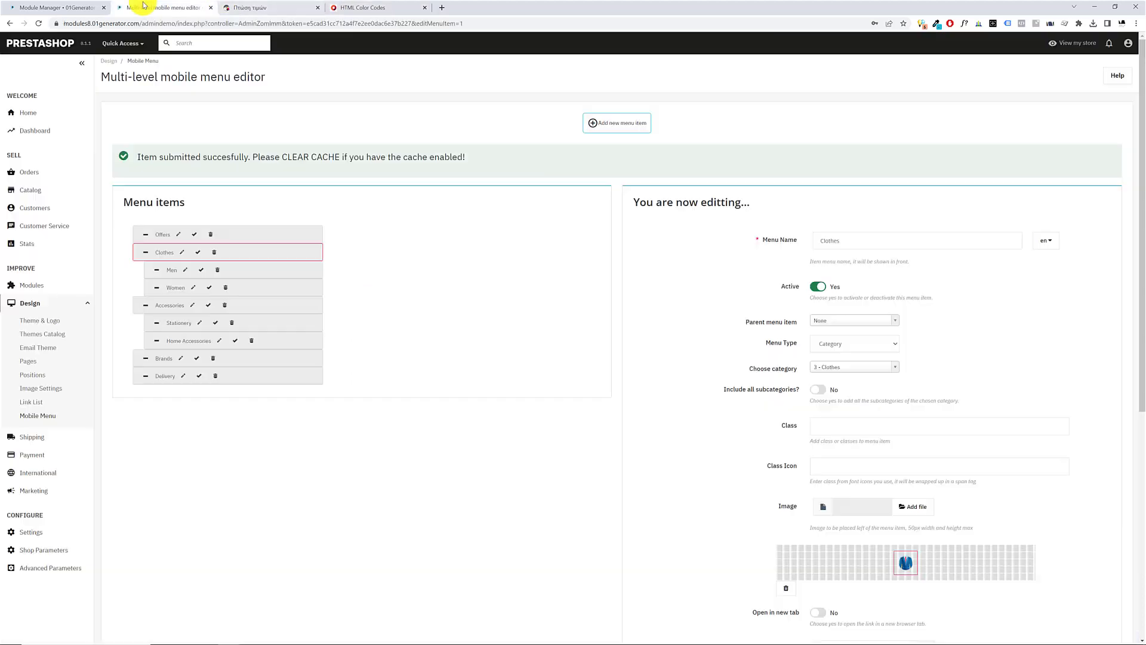
click(178, 236)
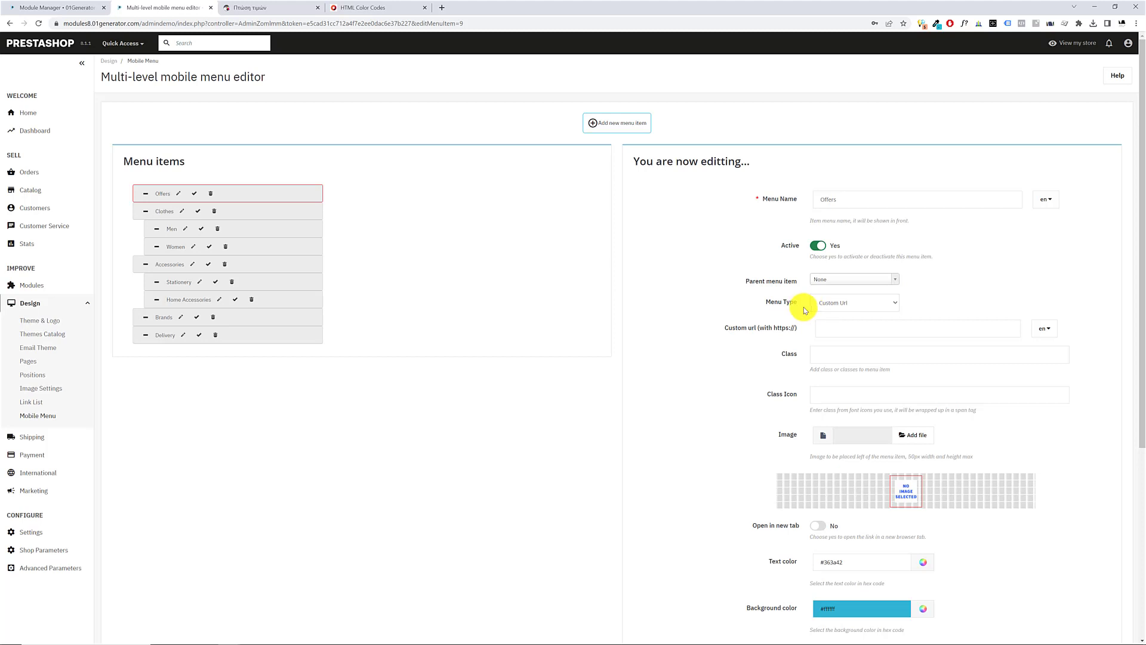
click(797, 356)
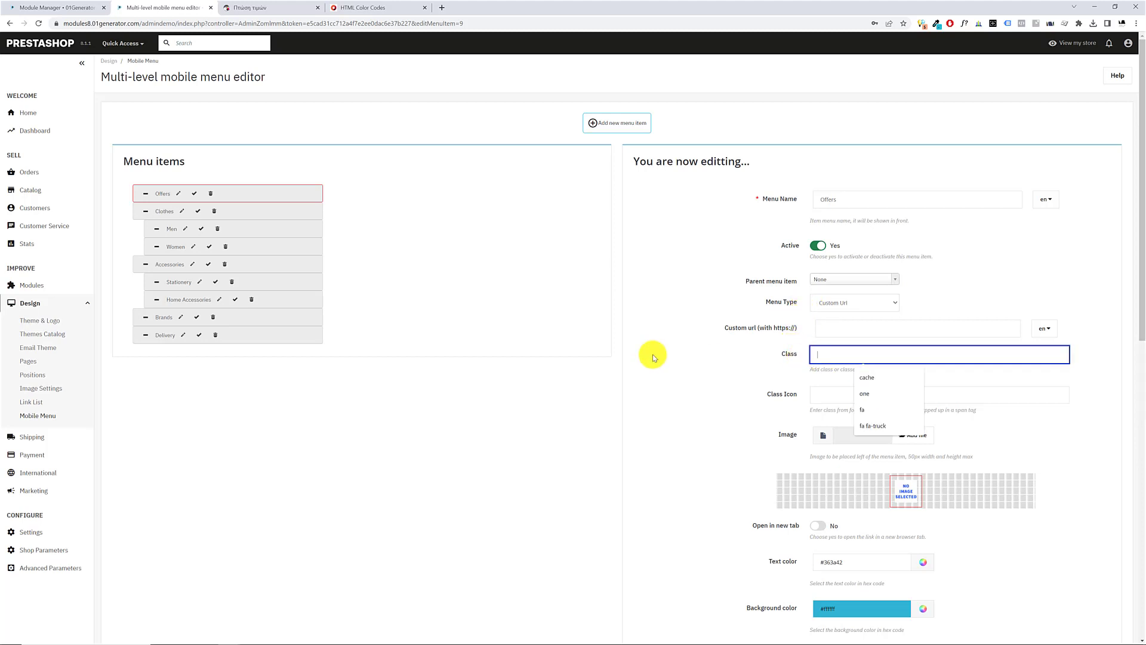
click(813, 395)
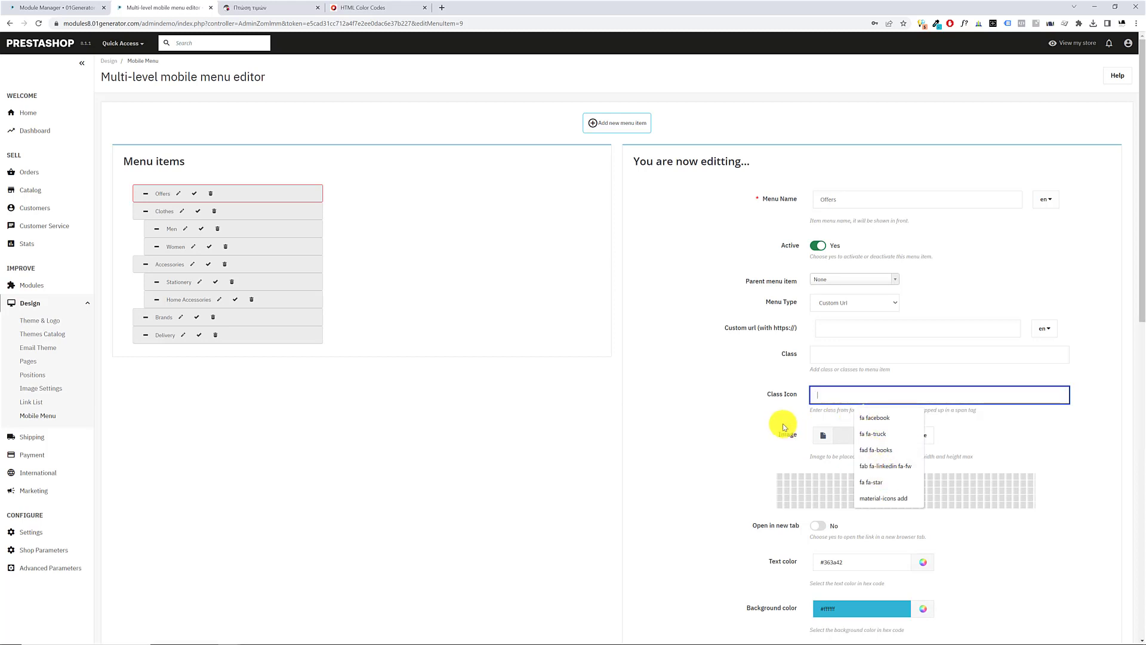
text(fa fa-)
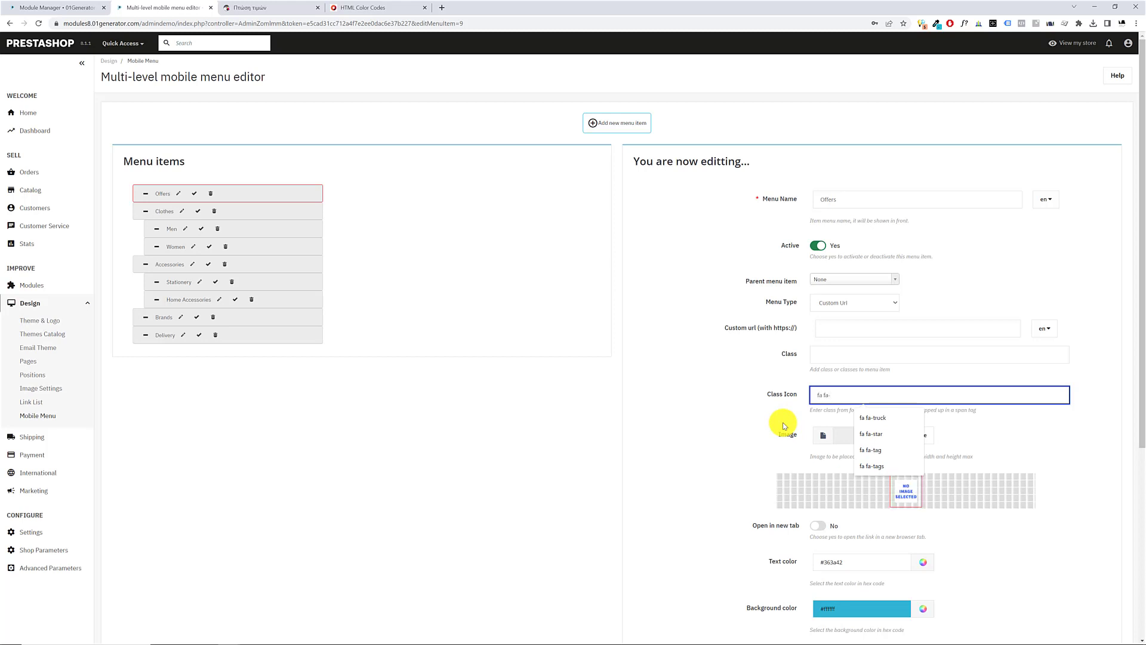
text(tags)
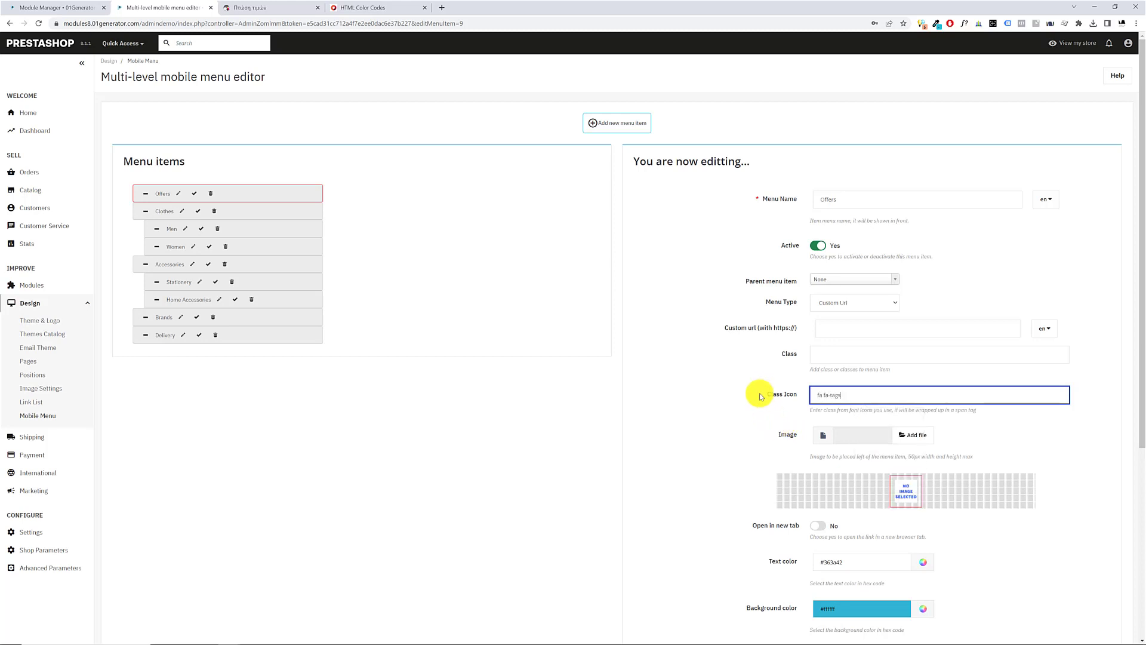
View the Font Awesome v5 icon search page in a new browser tab and close it
click(442, 7)
text(font)
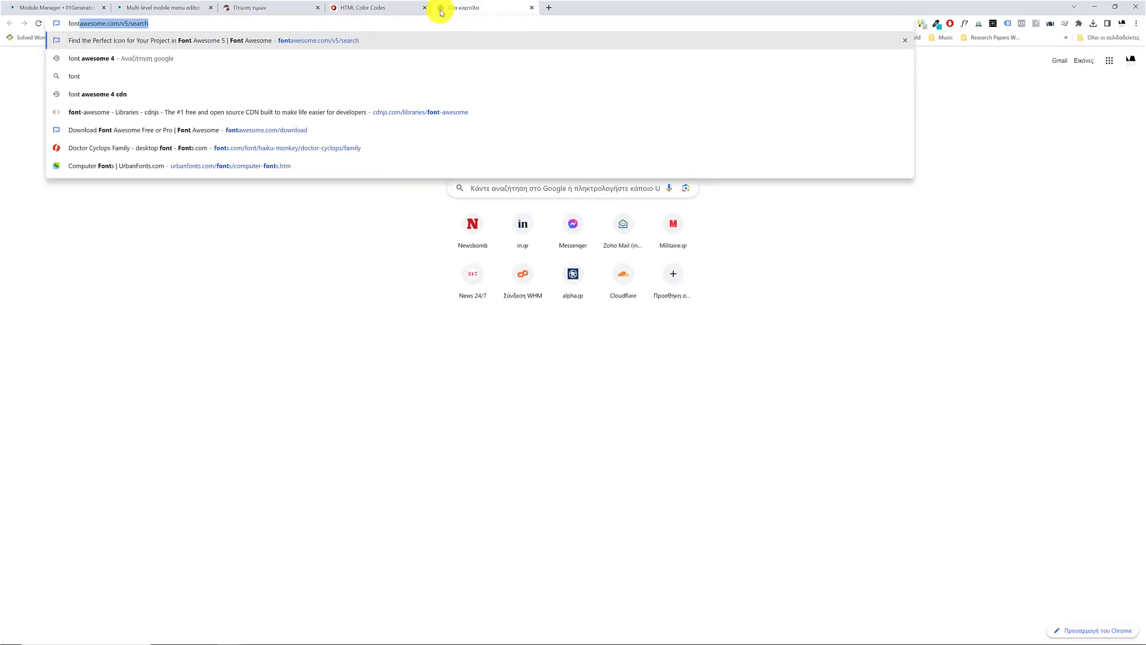
key(Return)
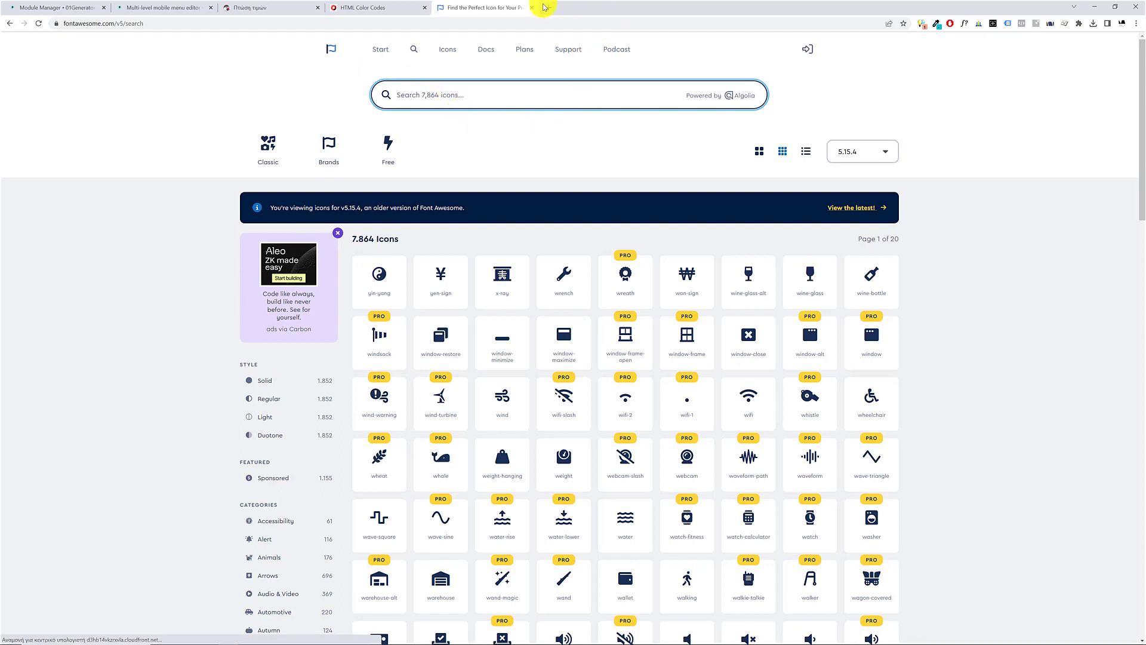
click(532, 8)
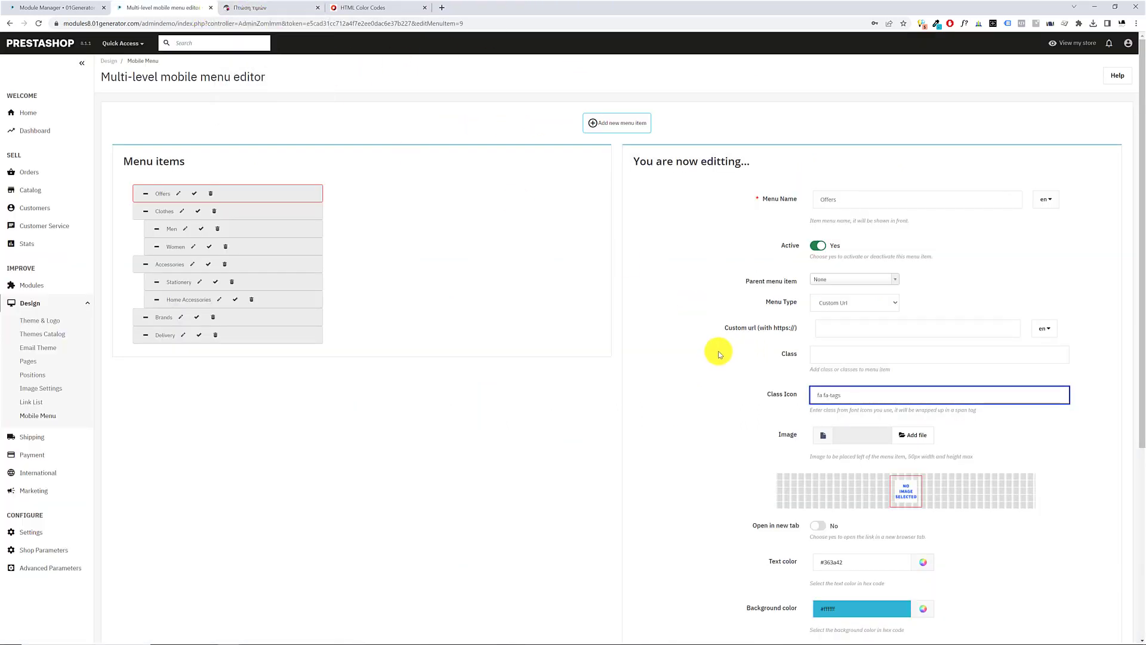
Compare the Offers item's color and font settings with the module's Menu Items Colors section, and return to the menu editor
scroll(793, 382, down, 2)
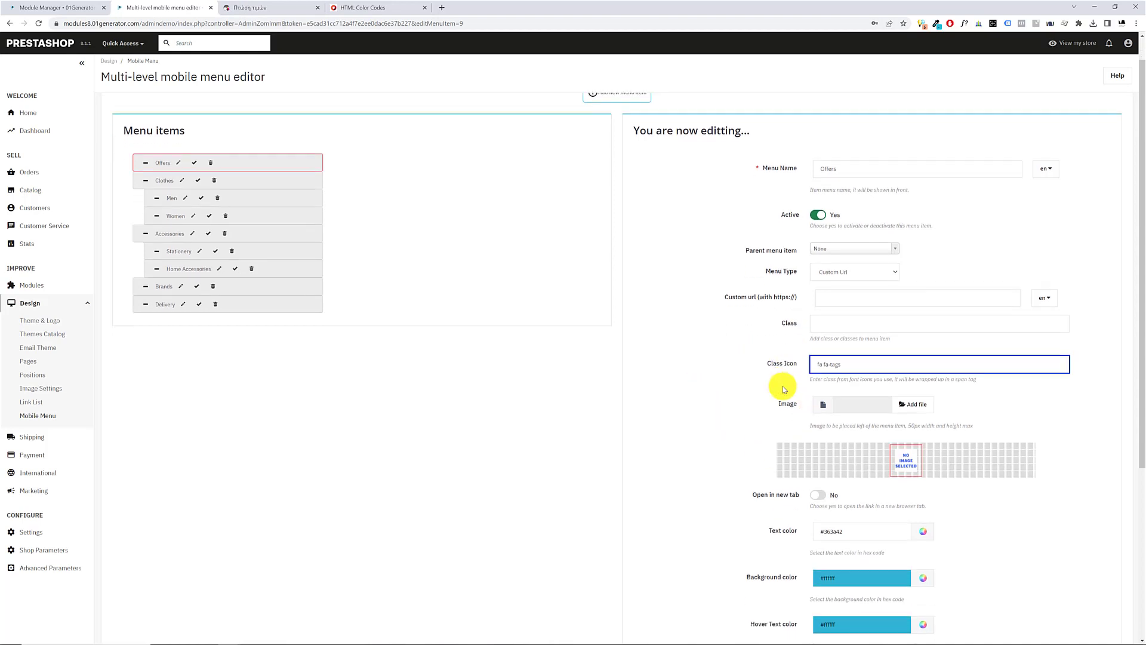
scroll(764, 376, down, 4)
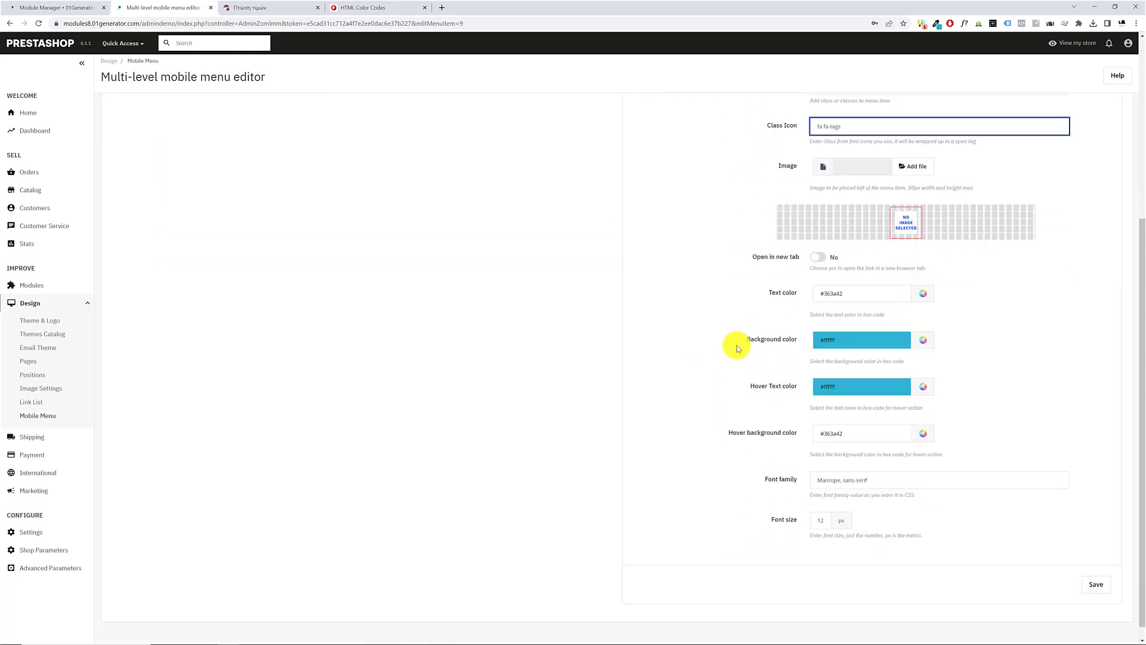
click(860, 338)
drag(744, 338, 649, 349)
click(27, 8)
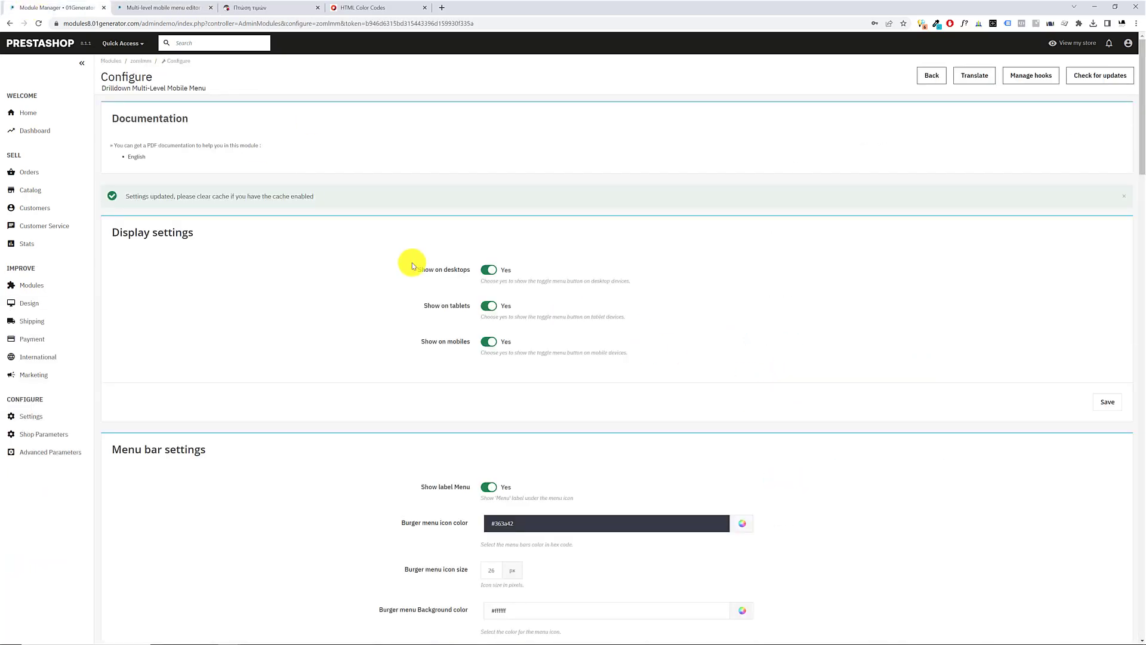
scroll(413, 266, down, 15)
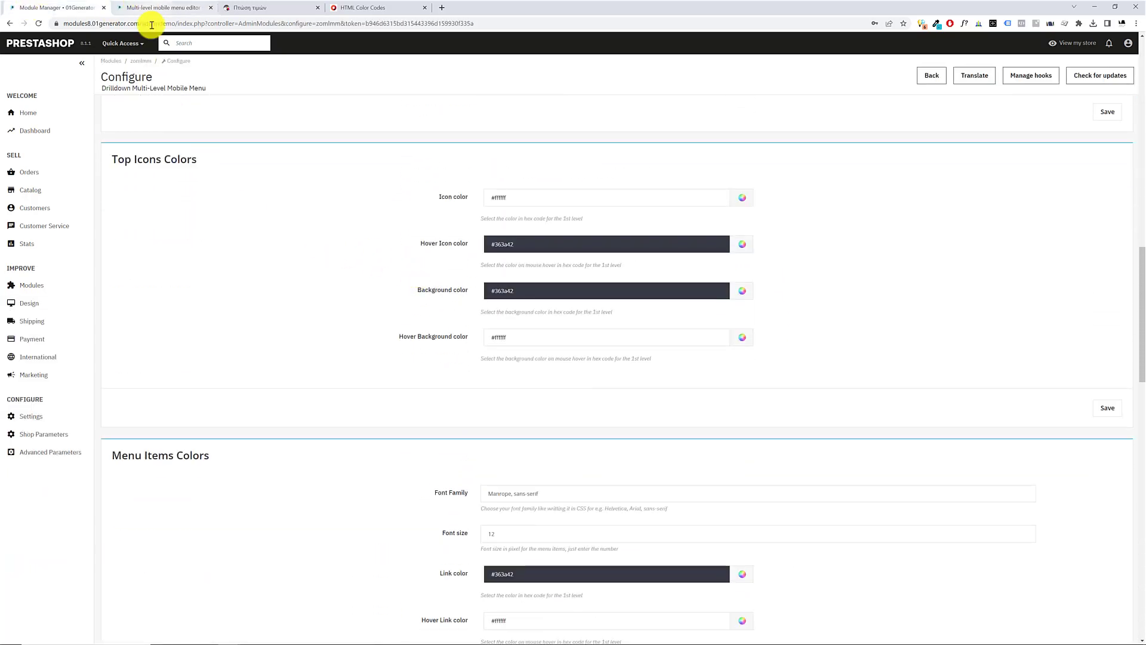
scroll(273, 276, down, 3)
drag(479, 365, 465, 578)
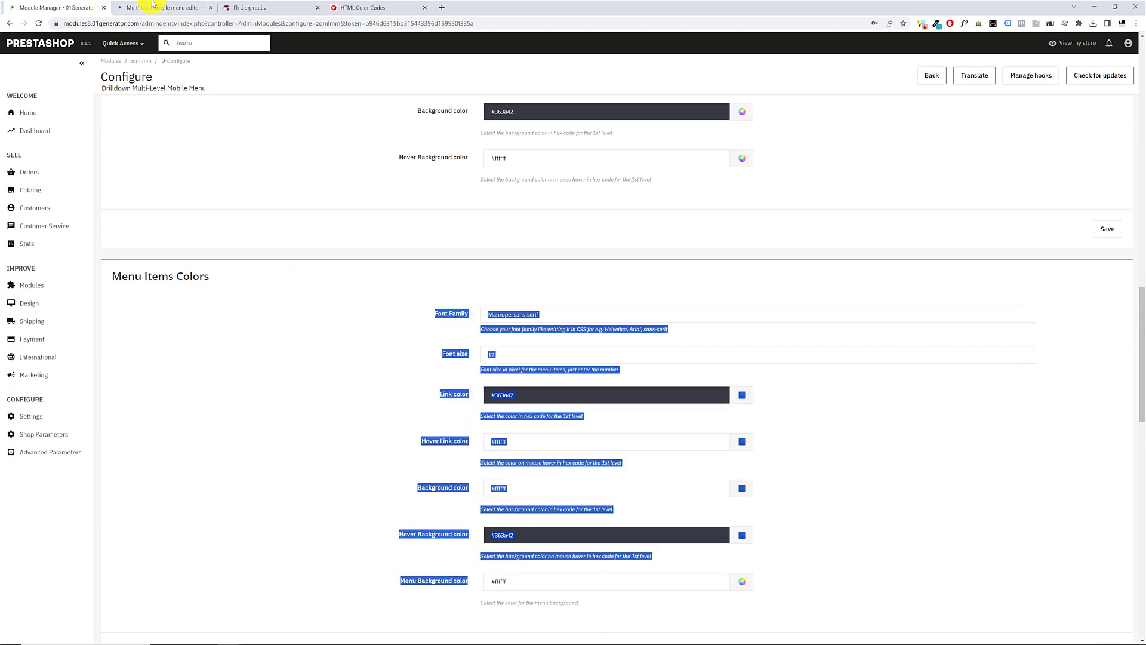
click(248, 7)
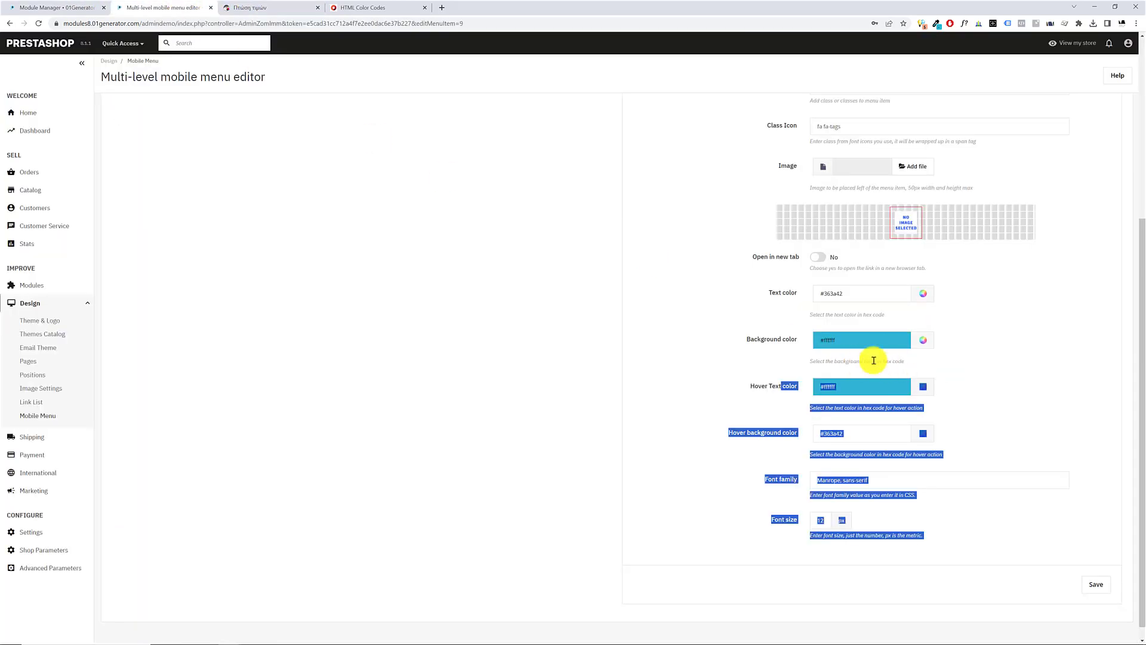
Set the Offers item's text color to #ffffff and its background color to #ff2b10
click(754, 350)
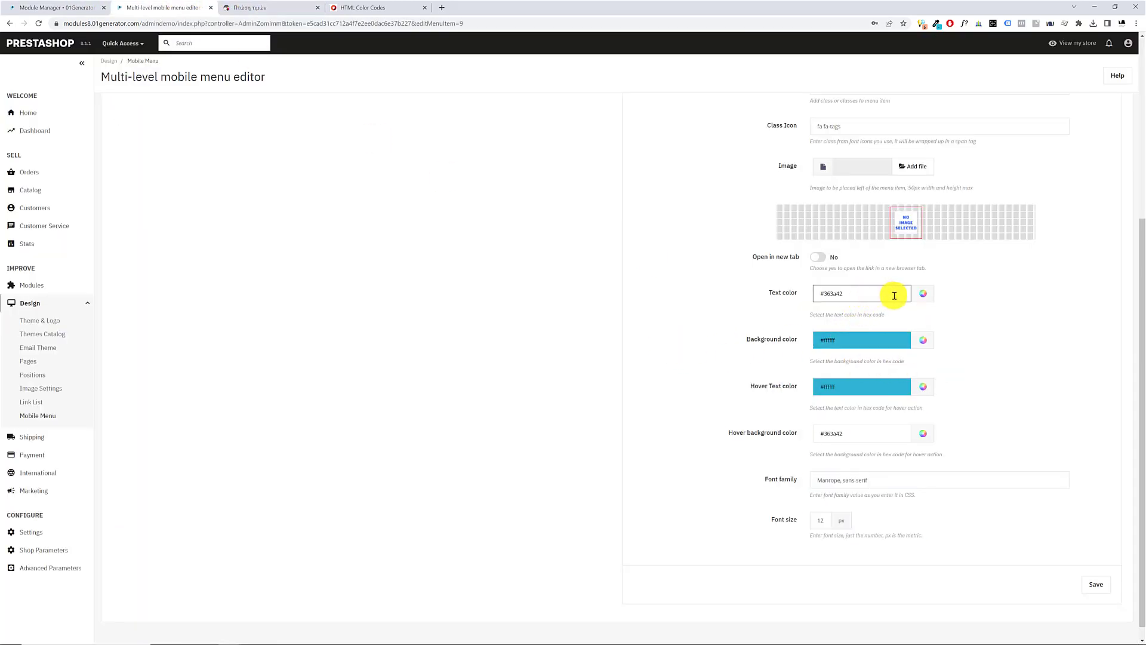
click(932, 295)
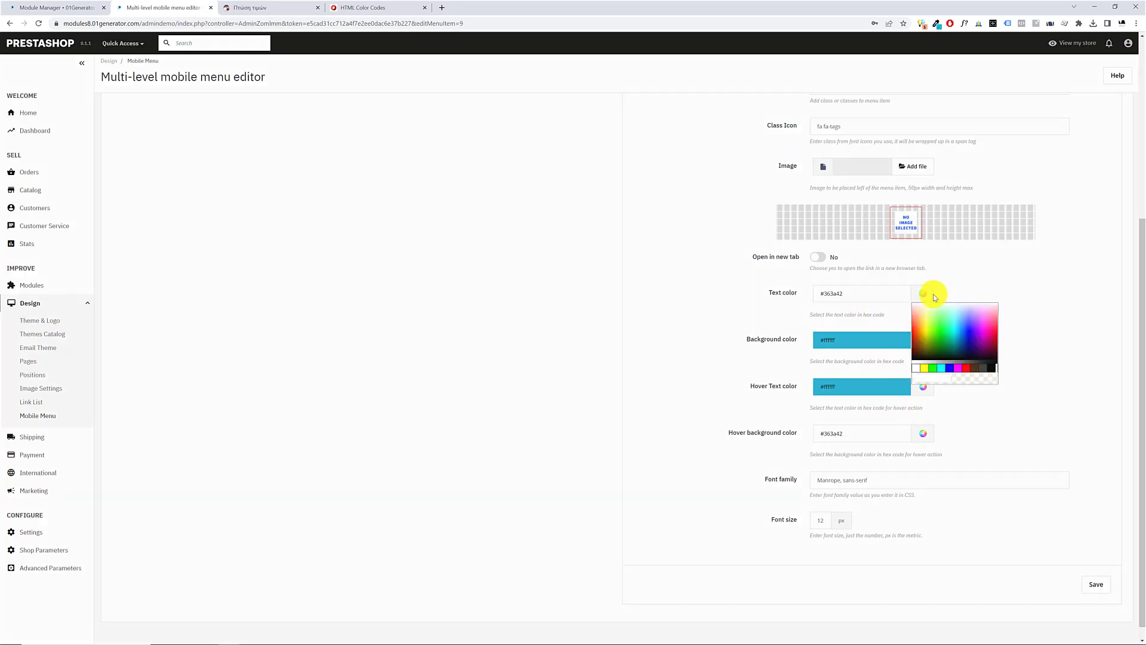
click(914, 367)
drag(736, 338, 806, 340)
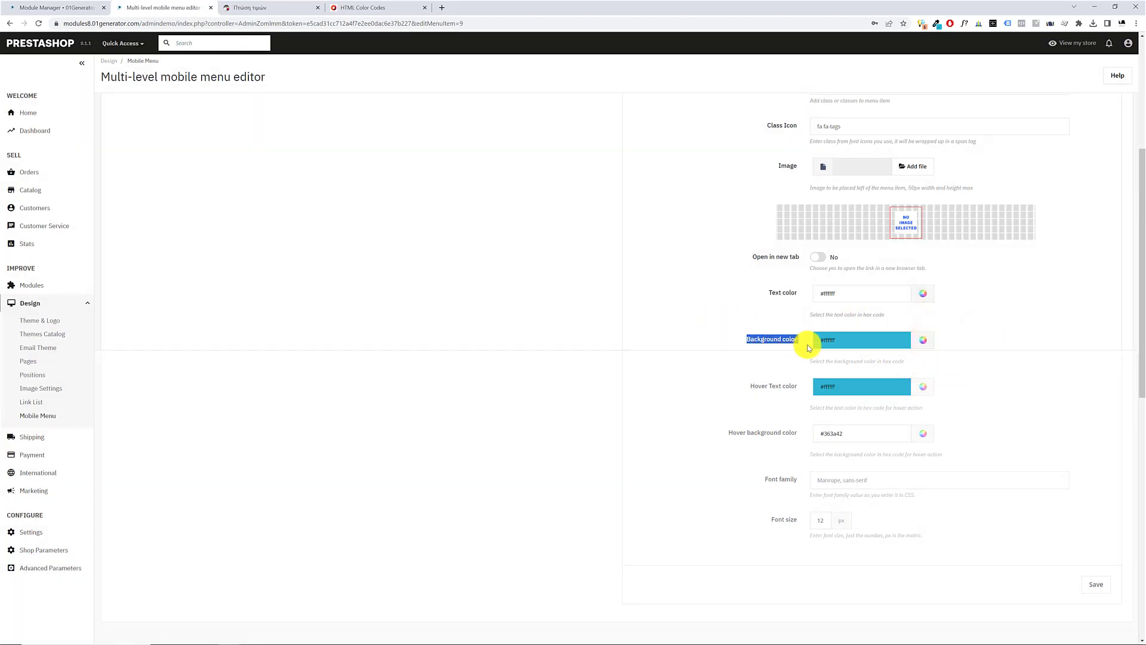
click(922, 339)
click(914, 377)
drag(914, 376, 913, 377)
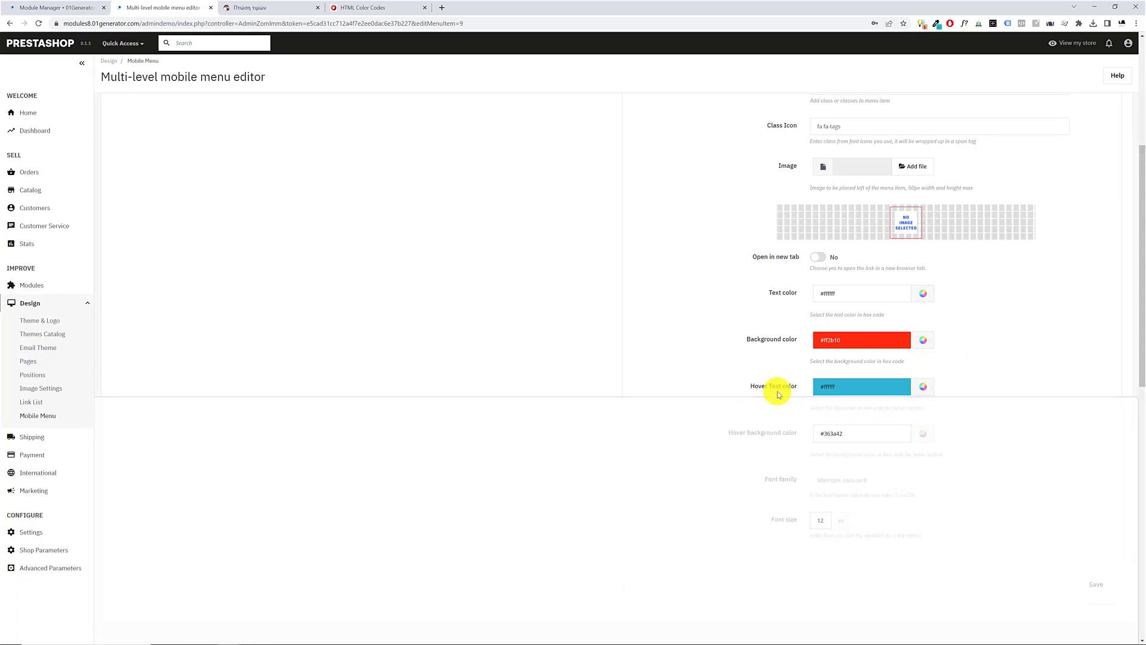
Set the Offers item's font size to 14 px and try to save the item
click(851, 380)
click(722, 431)
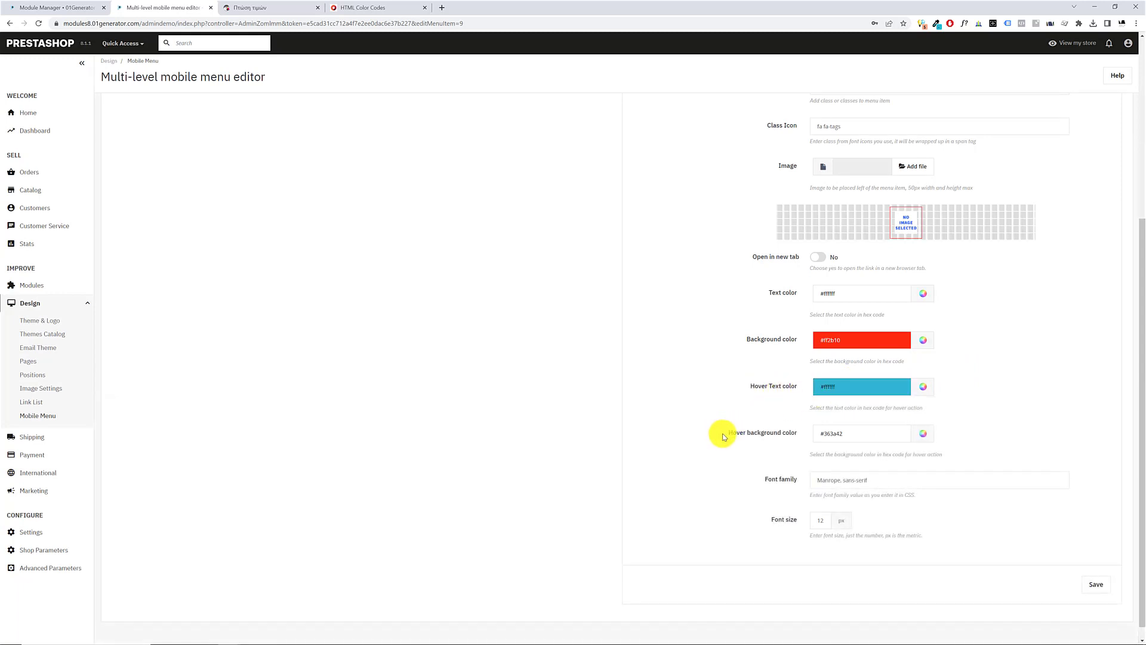
click(852, 432)
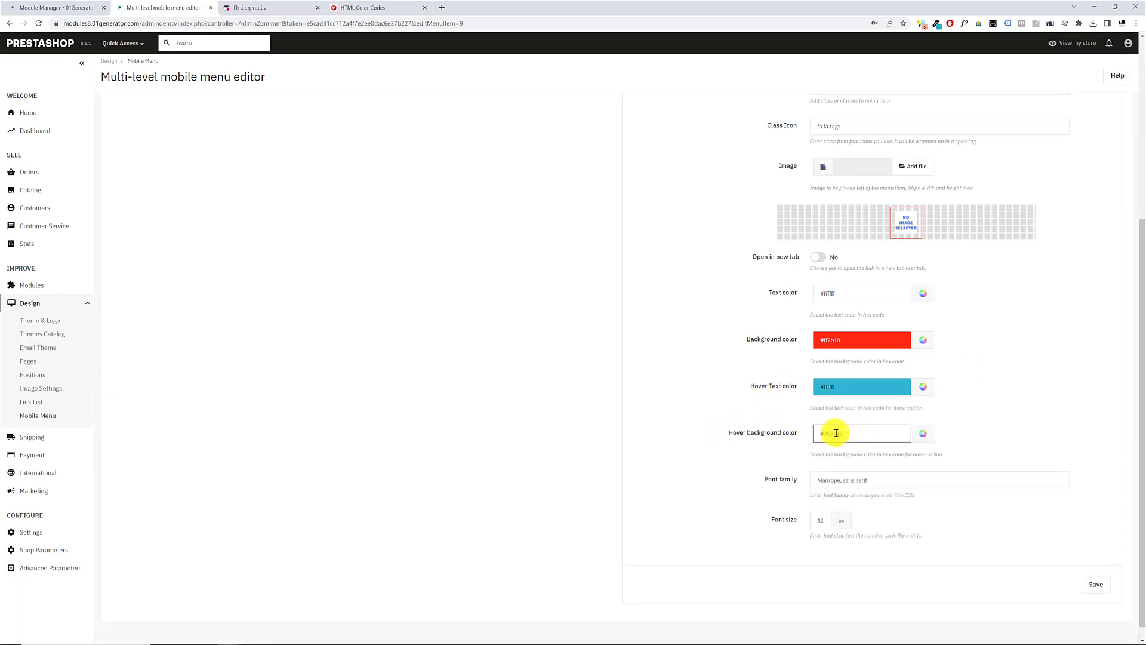
click(821, 521)
text(12)
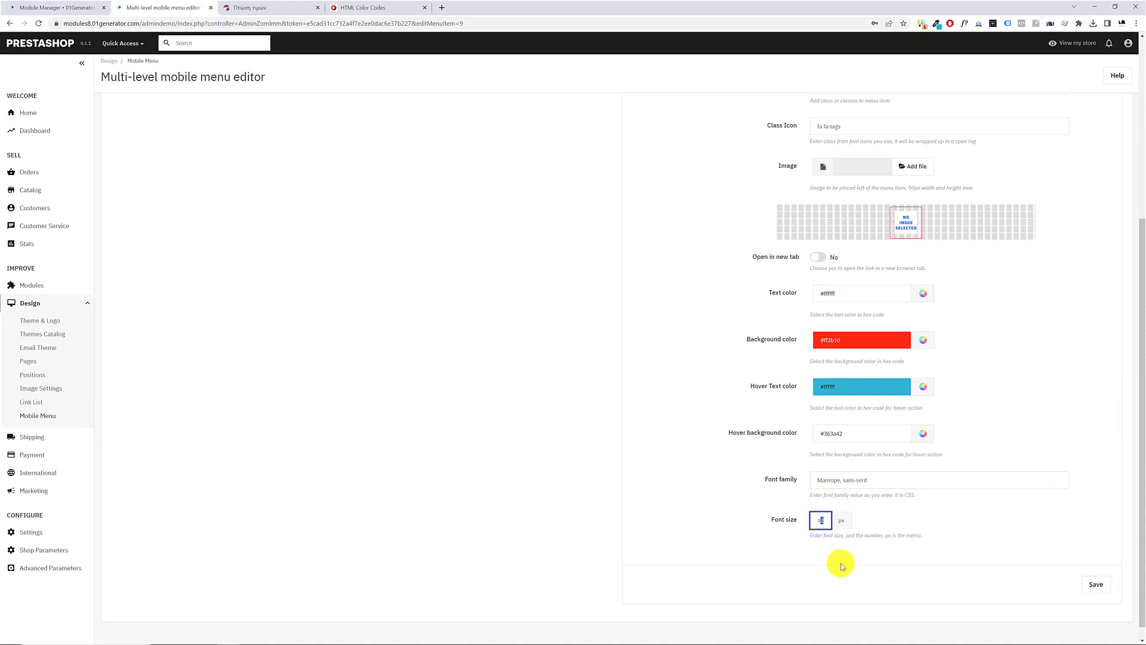
click(1096, 584)
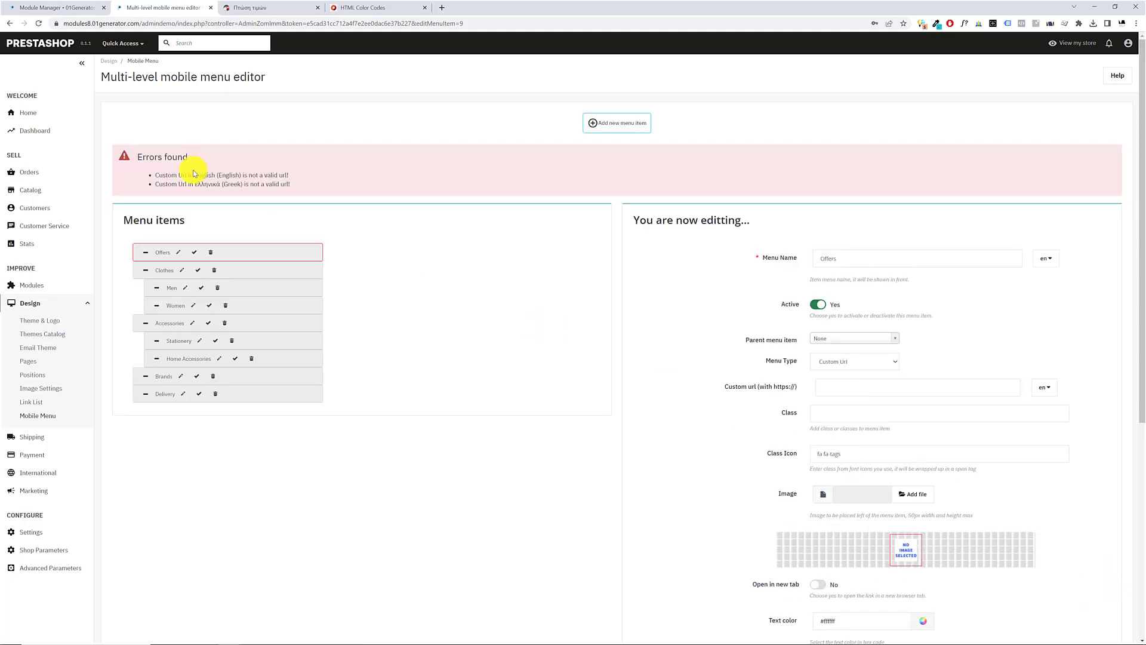
Copy the address of the storefront's πτώση-τιμών page into the Offers item's Custom url for both English and Greek
click(866, 388)
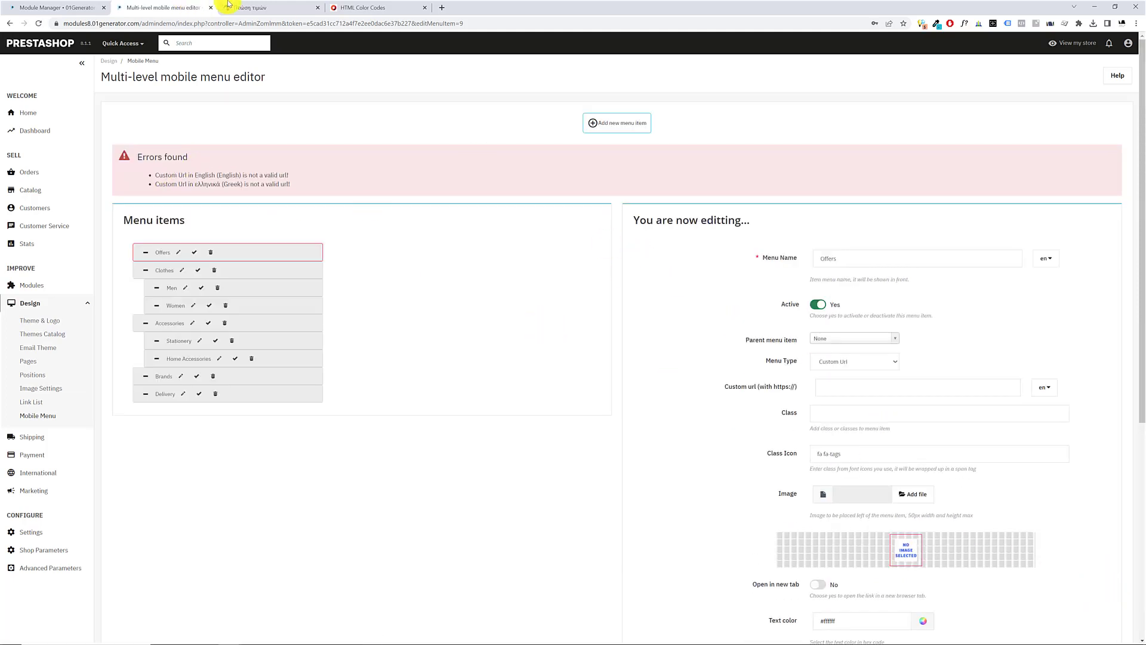
click(251, 7)
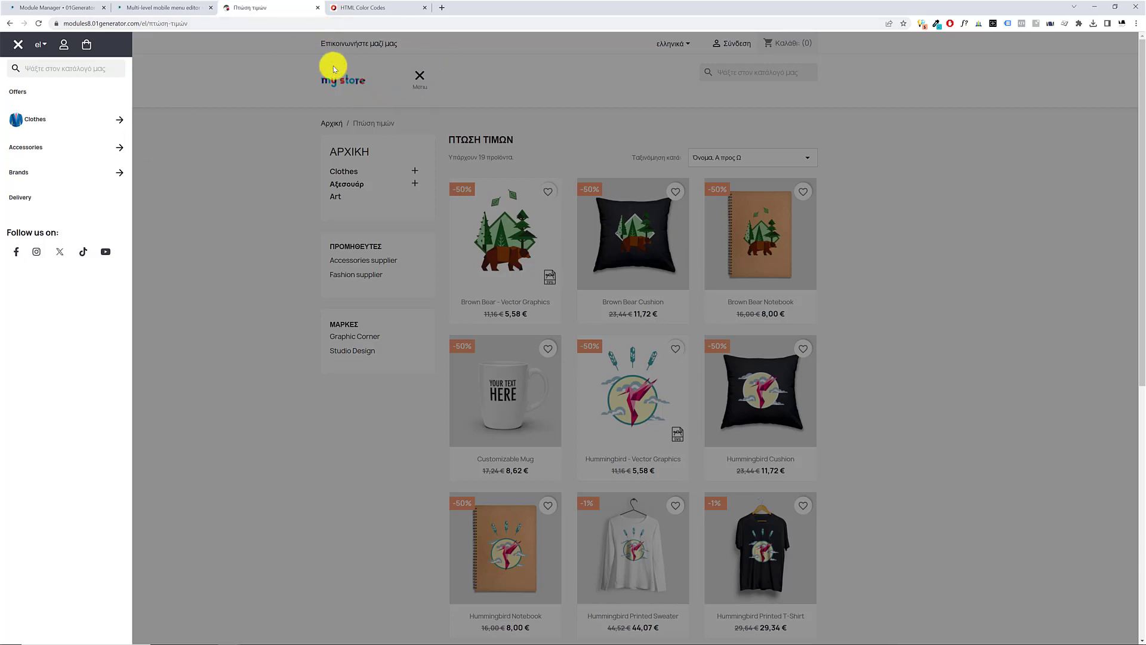
click(238, 23)
click(36, 8)
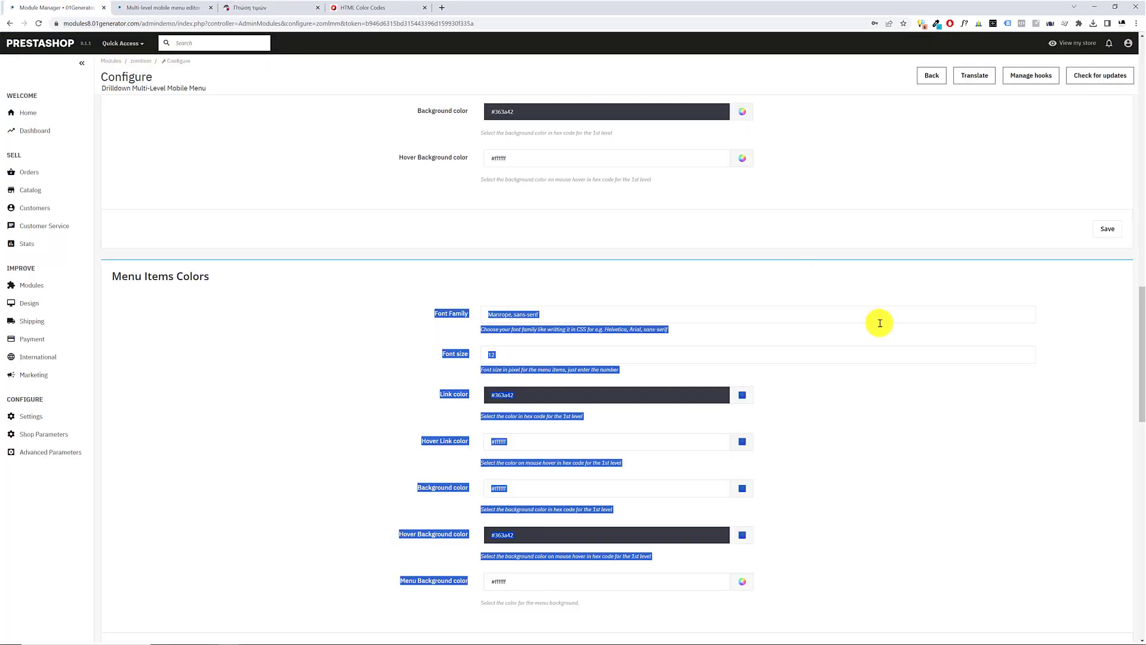
click(166, 8)
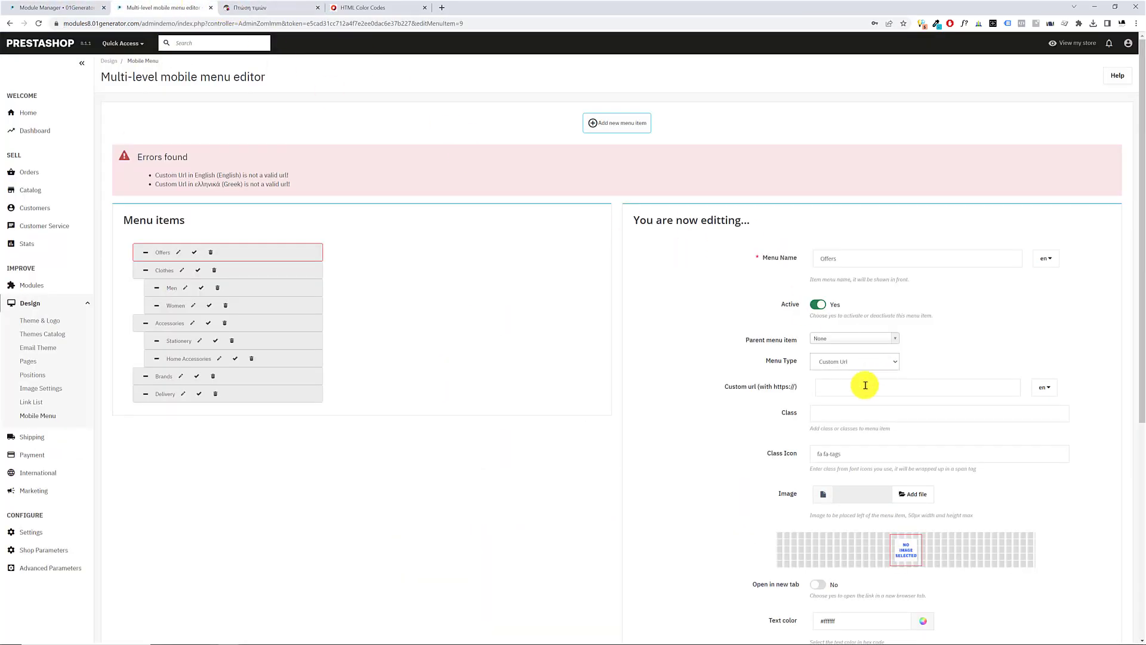
click(829, 386)
click(1043, 387)
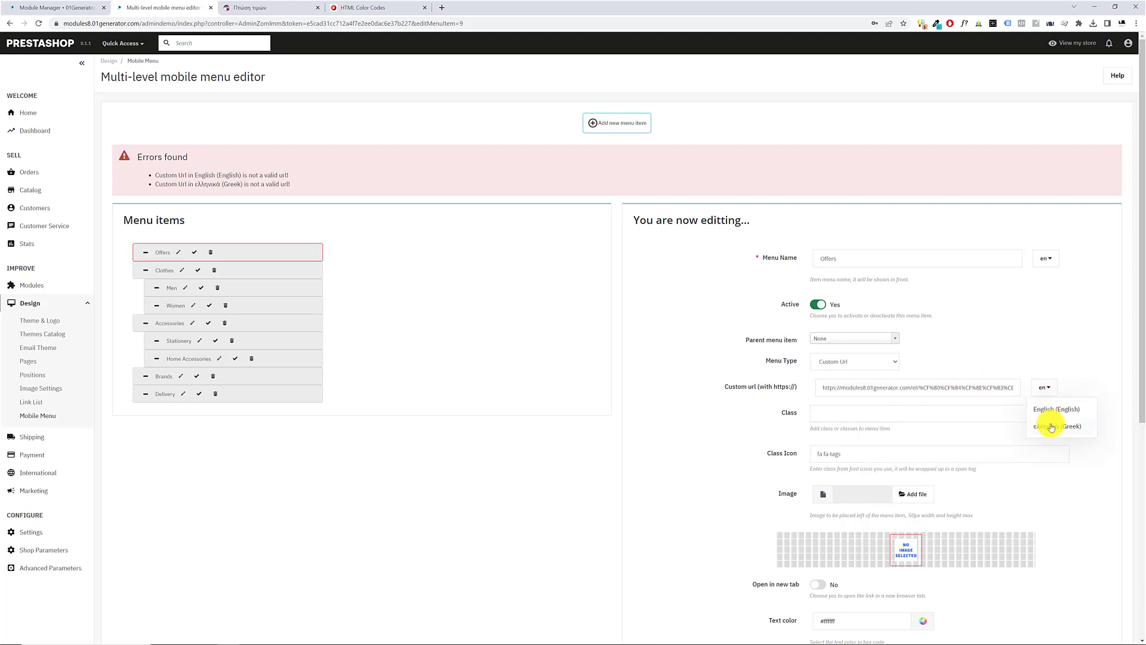
click(1050, 428)
click(944, 389)
key(ctrl+v)
Check the Offers item's #ff2b10 background color value and save the item
scroll(1078, 582, down, 6)
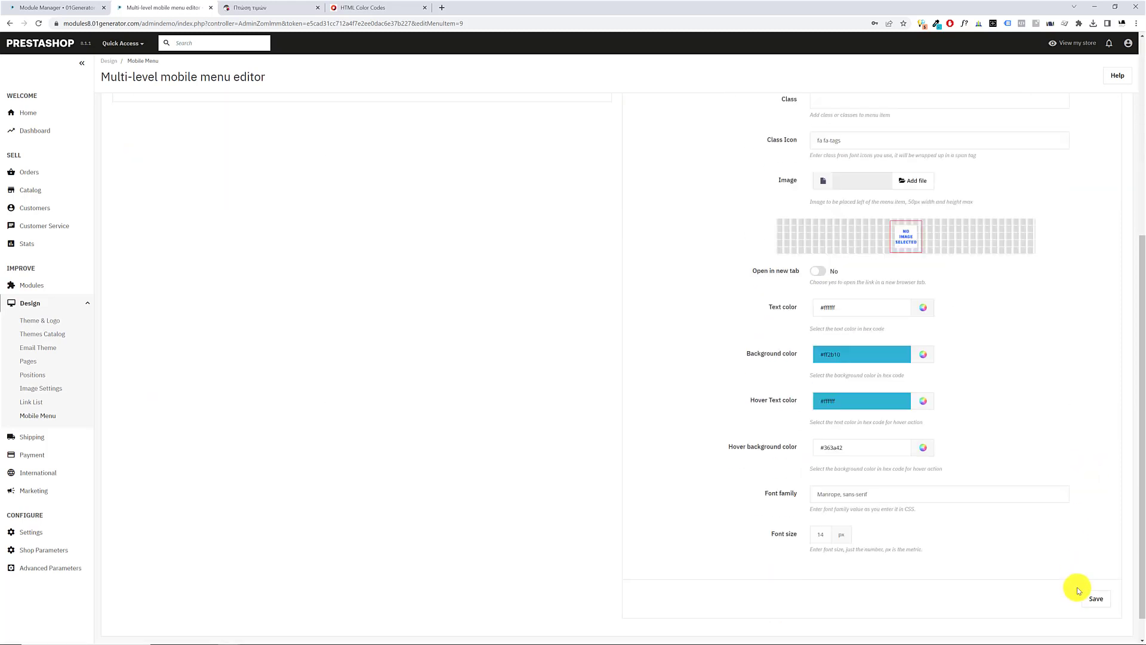
click(1101, 572)
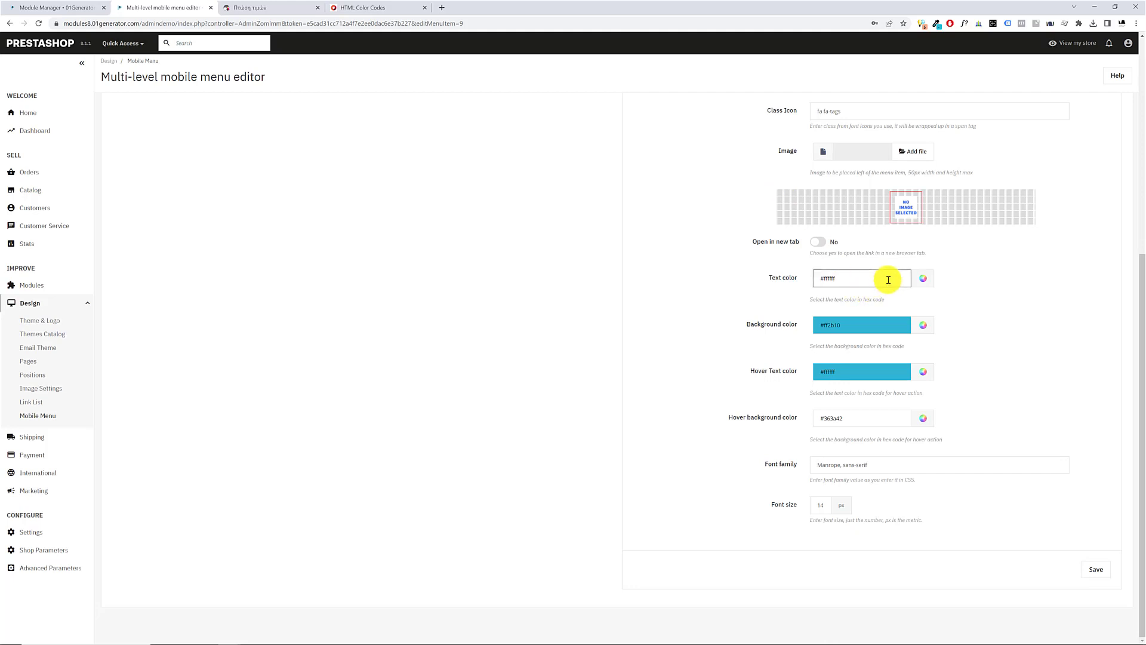
click(895, 323)
triple_click(909, 320)
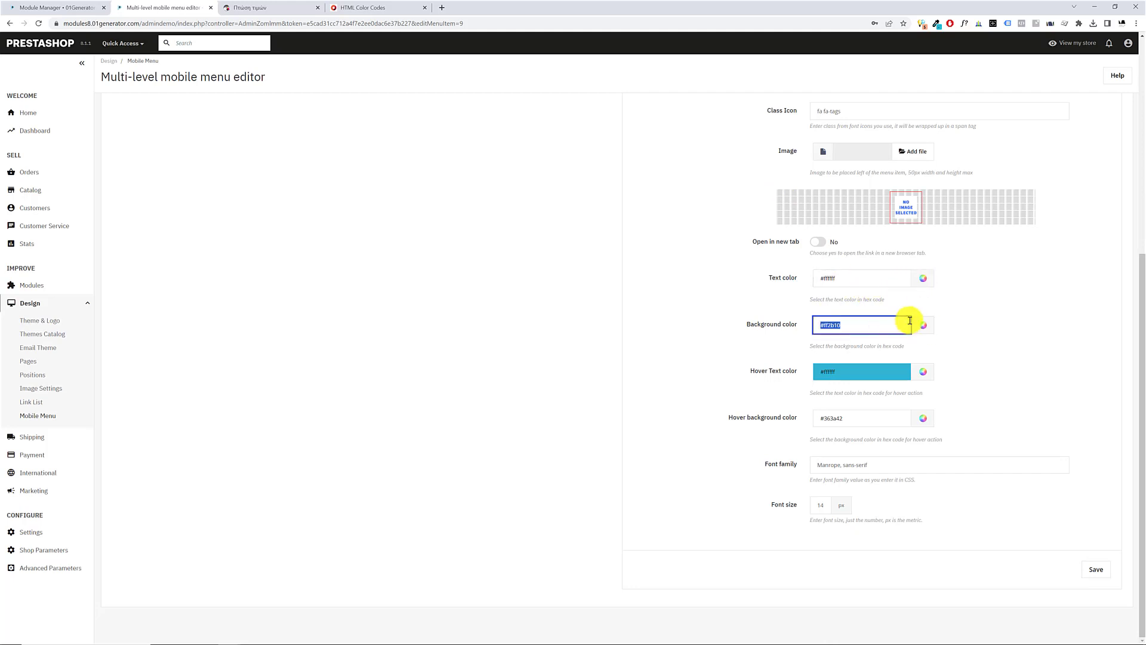
click(994, 323)
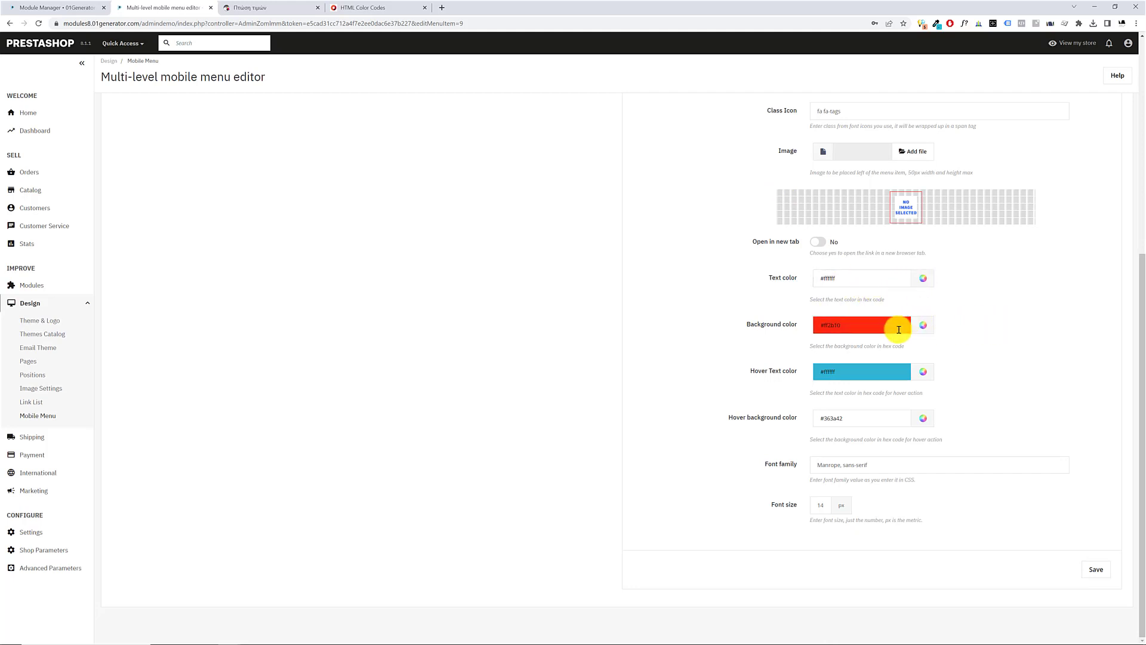
click(1101, 574)
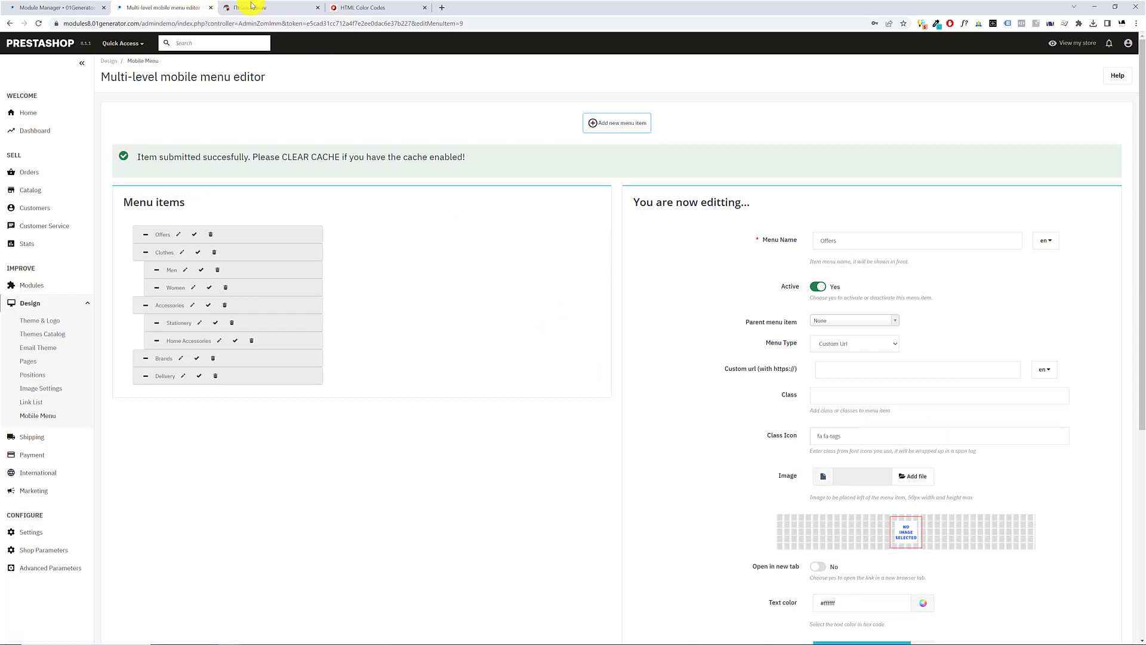
Reload the storefront and check the Offers item's icon and colors in the drilldown menu
click(251, 6)
key(F5)
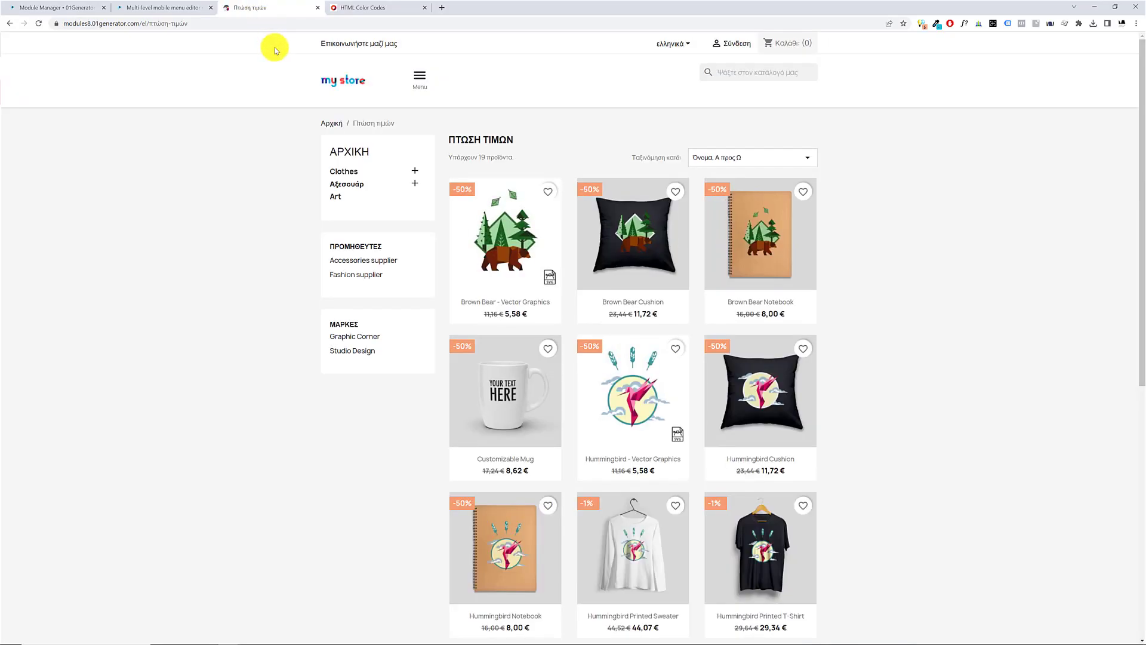
click(425, 79)
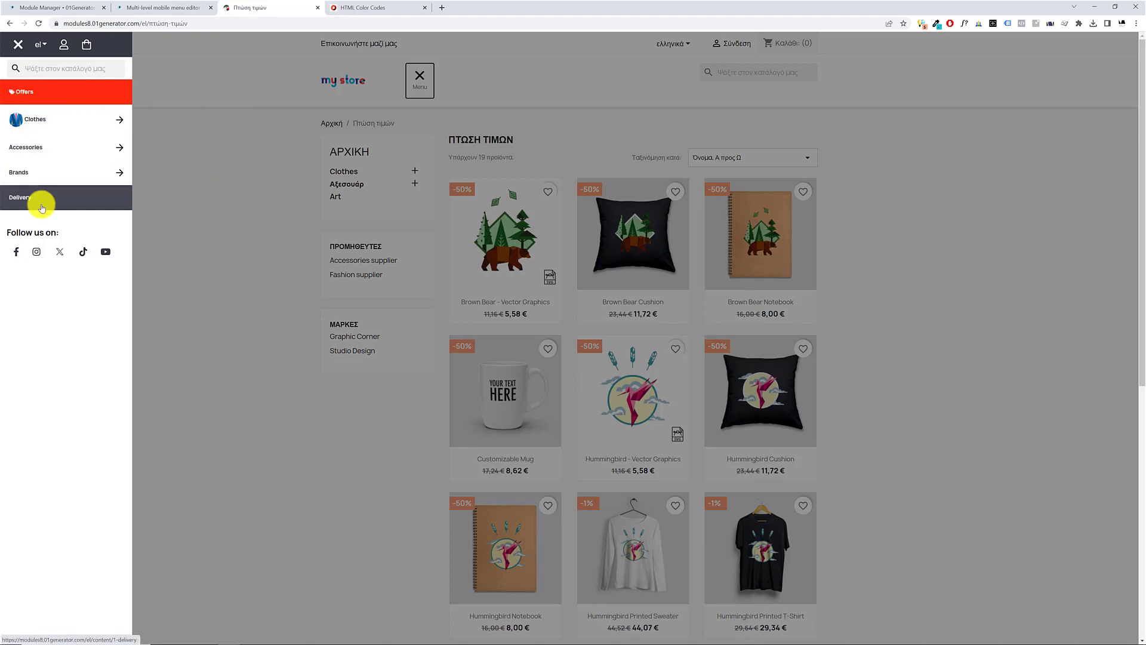
Move the Offers item below Delivery in the menu editor and check the order in the storefront's drilldown menu
click(122, 7)
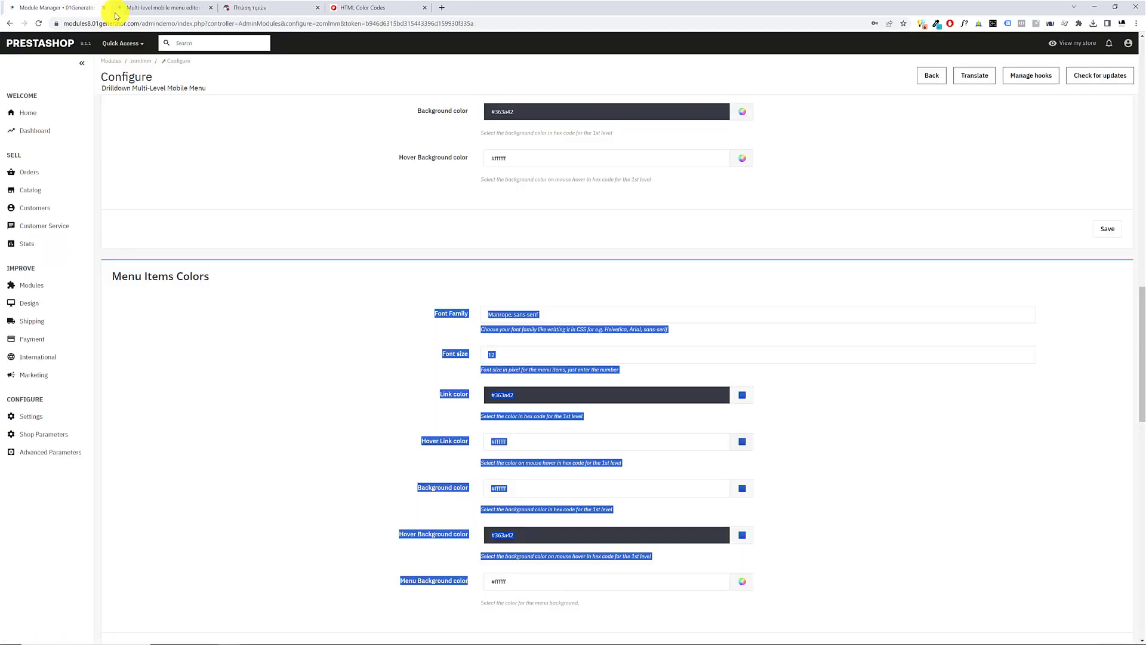
click(170, 4)
drag(258, 238, 253, 383)
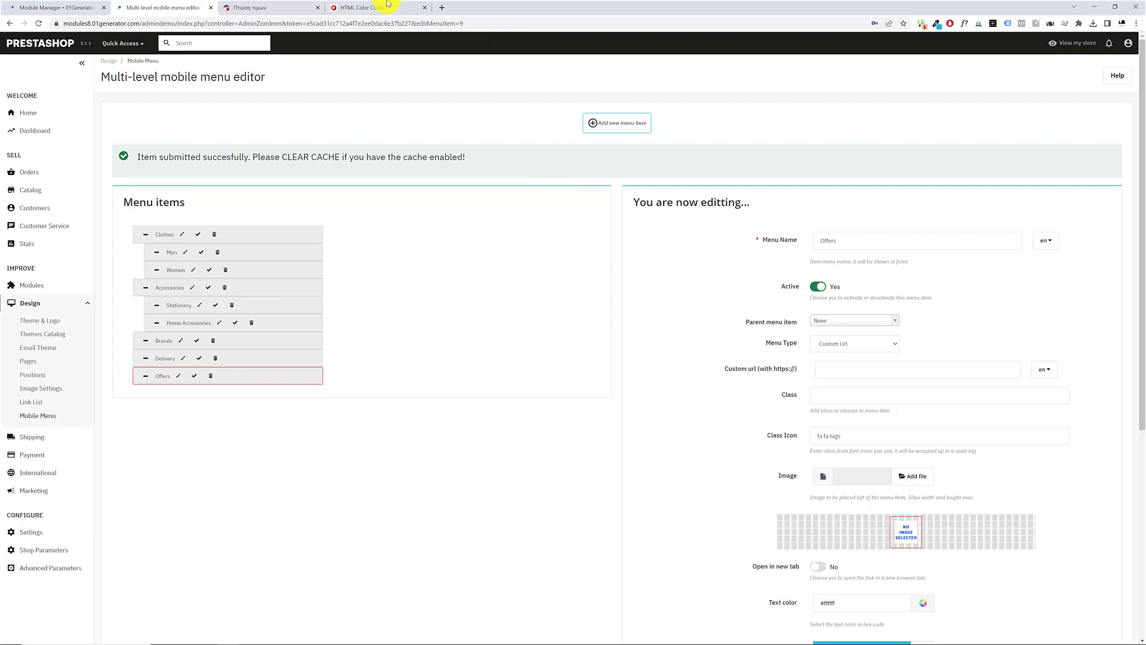
click(275, 7)
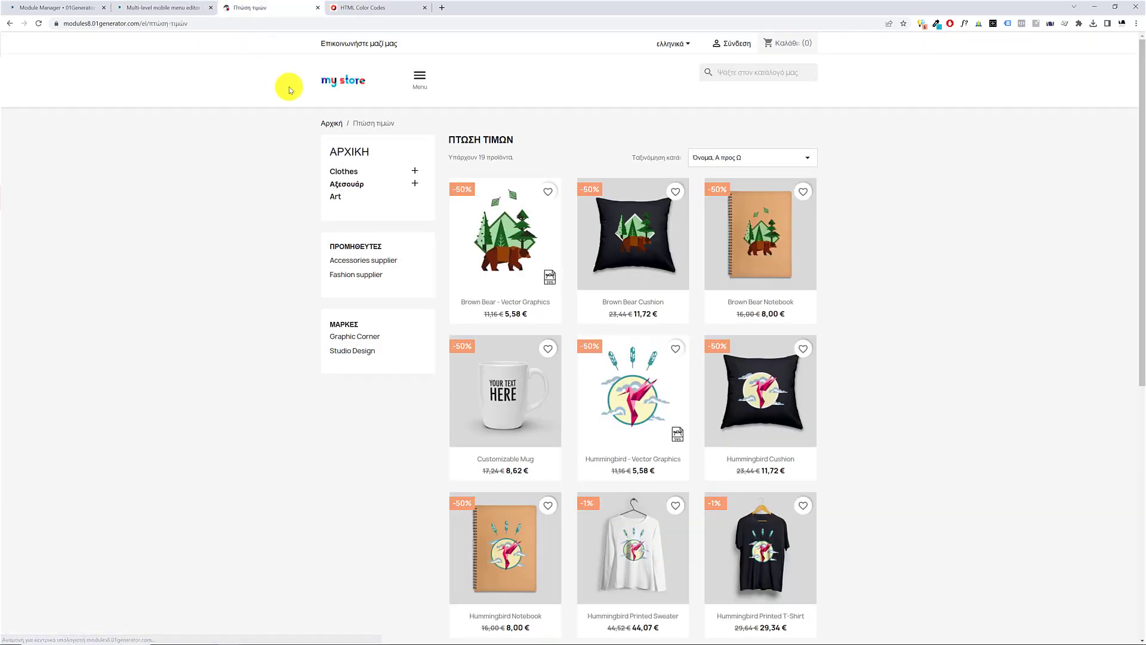
click(419, 74)
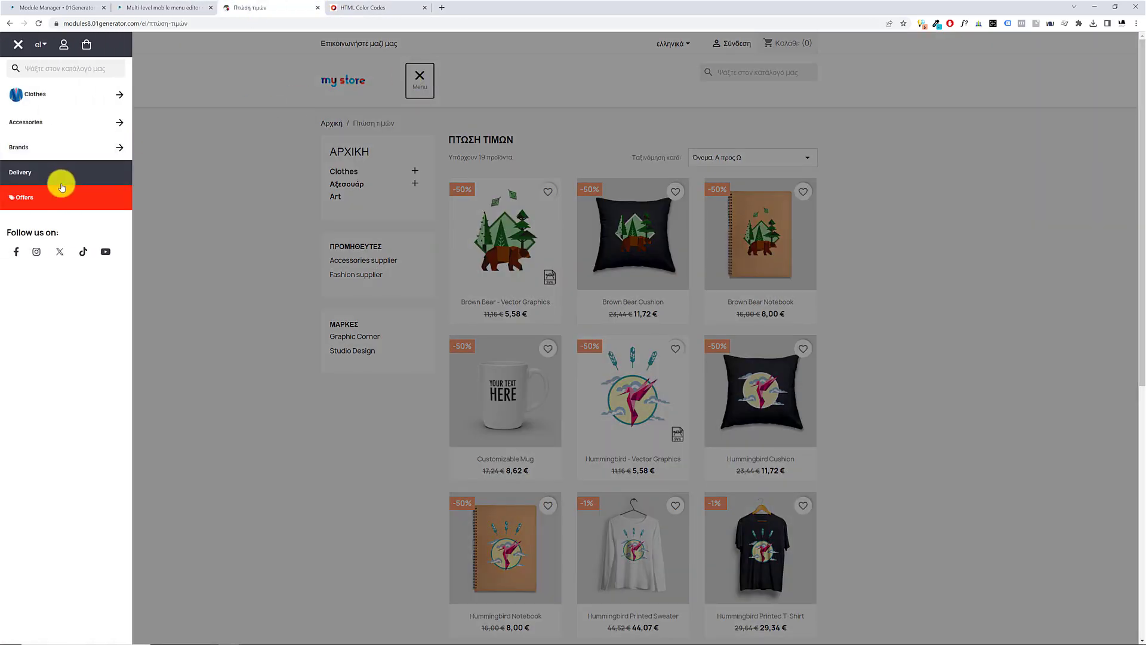
Open the Delivery item in the mobile menu editor, set its Class Icon to fa fa-truck, and save it
click(70, 7)
click(140, 7)
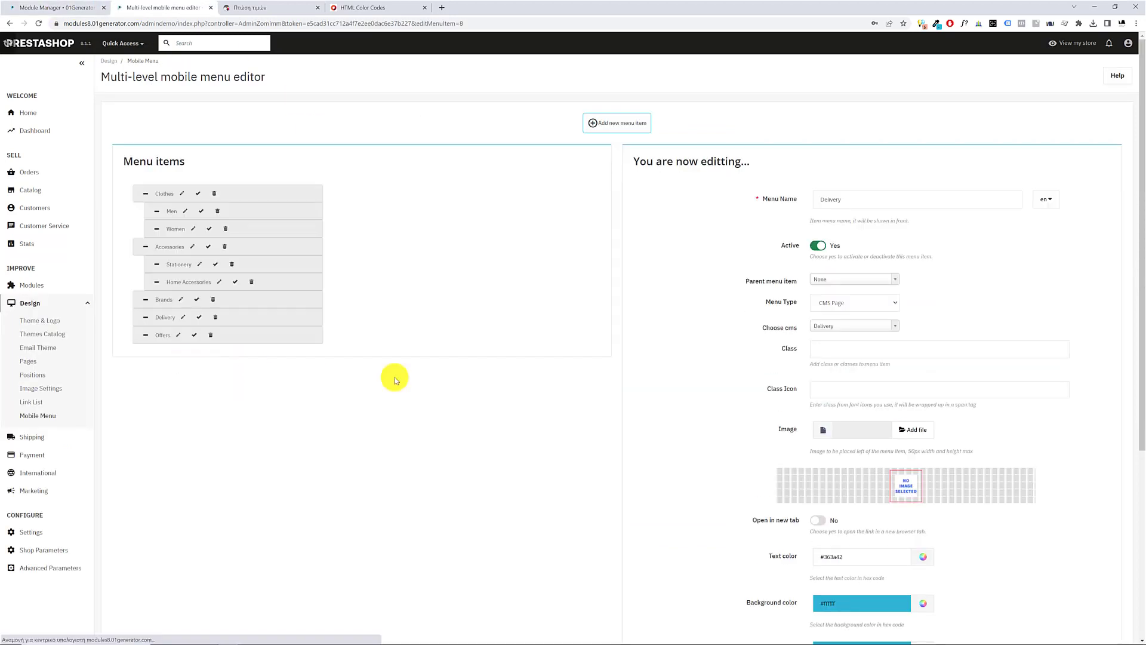
click(830, 347)
click(823, 388)
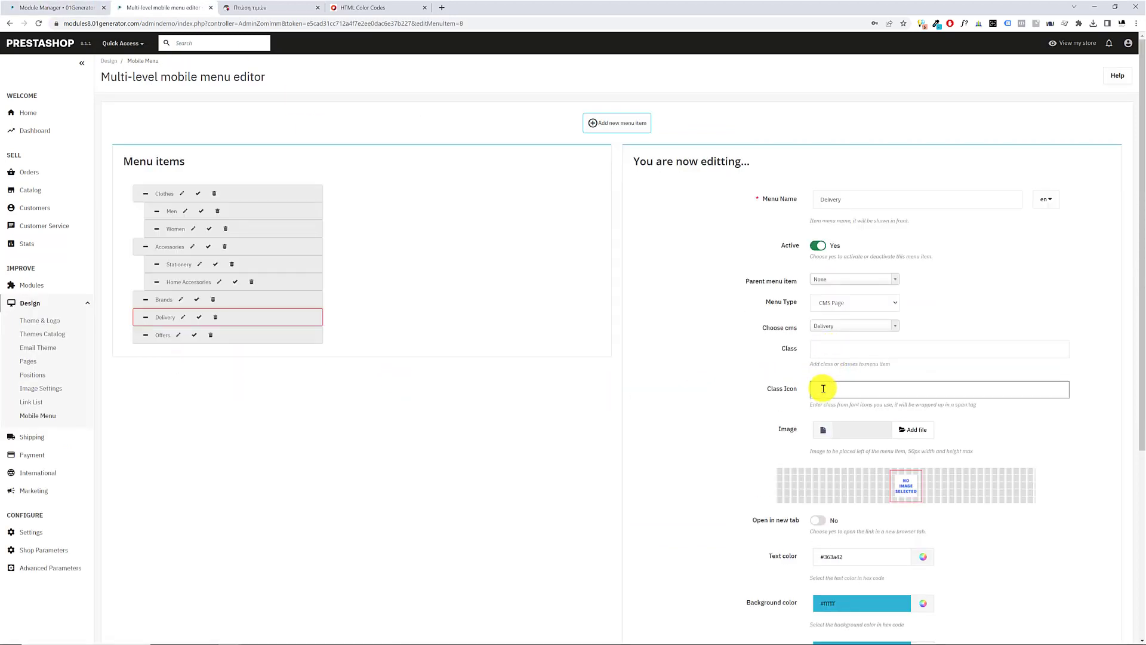
click(820, 386)
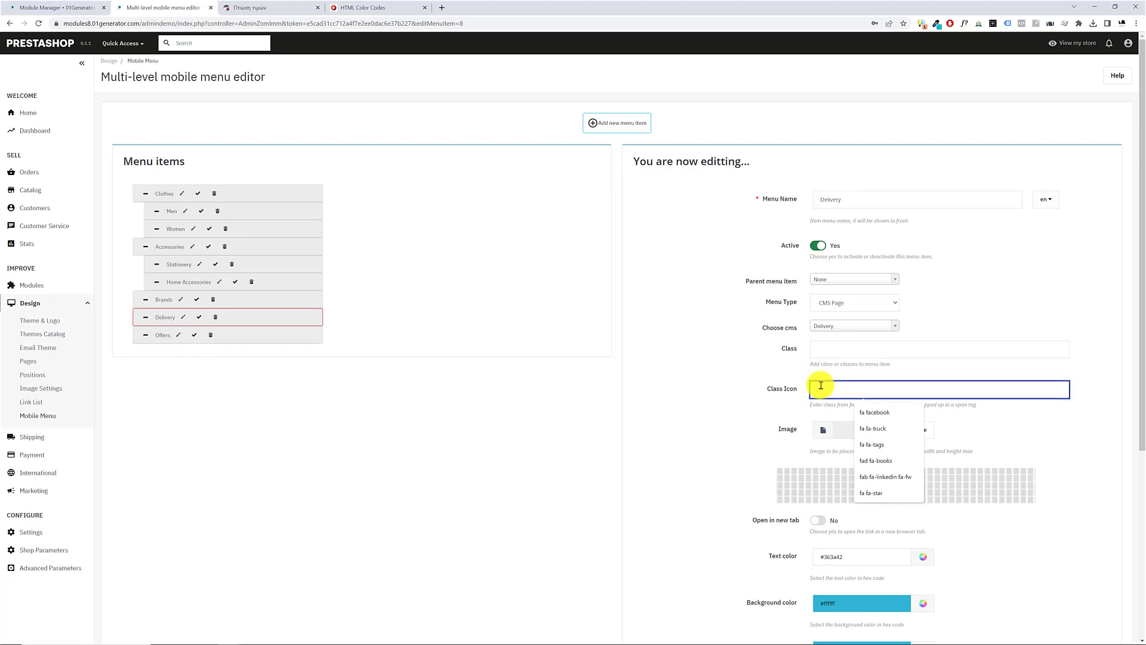
text(fa fa-truc)
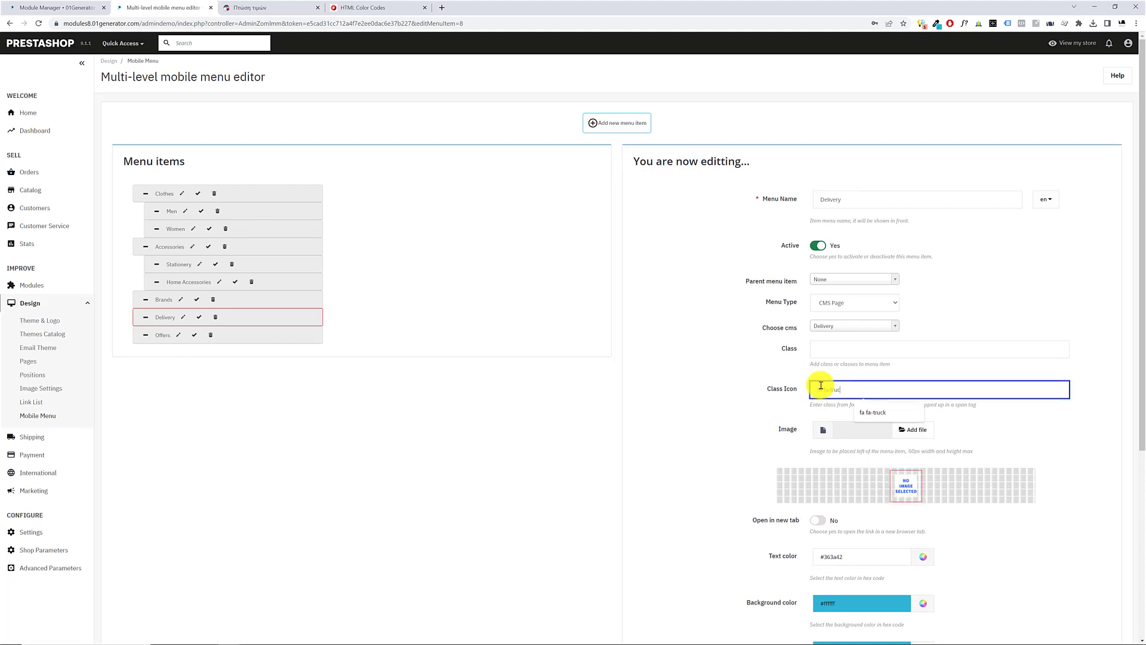
text(k)
scroll(835, 442, down, 5)
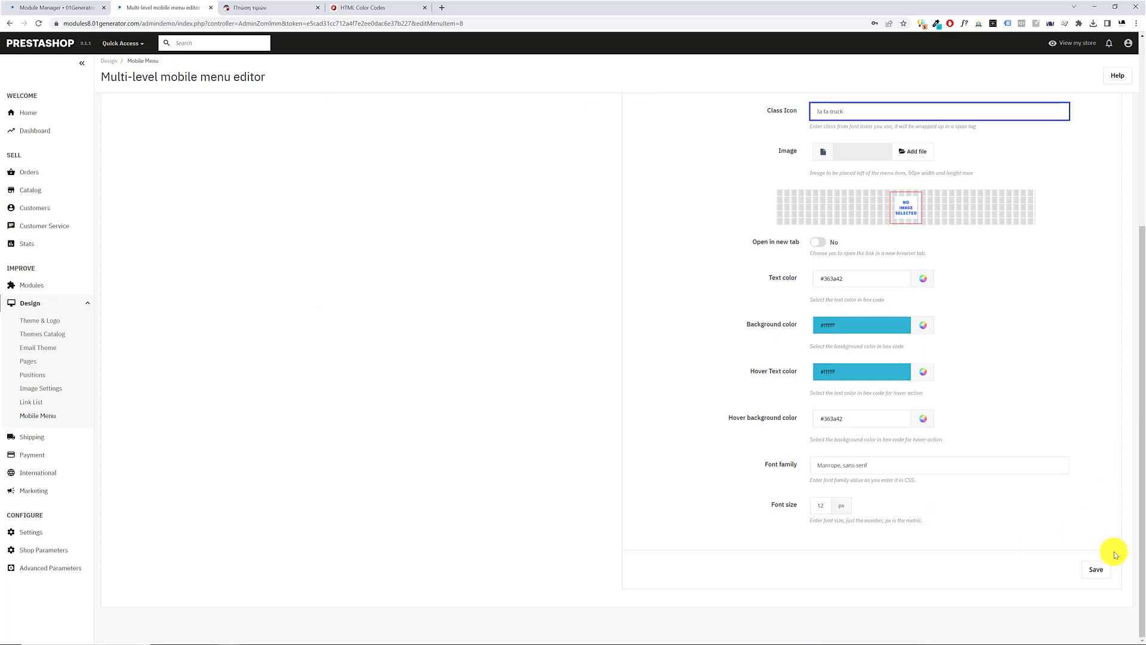
click(1094, 570)
Check the Delivery icon in the storefront's drilldown menu, open the Delivery page, and go to the store's home page
click(267, 10)
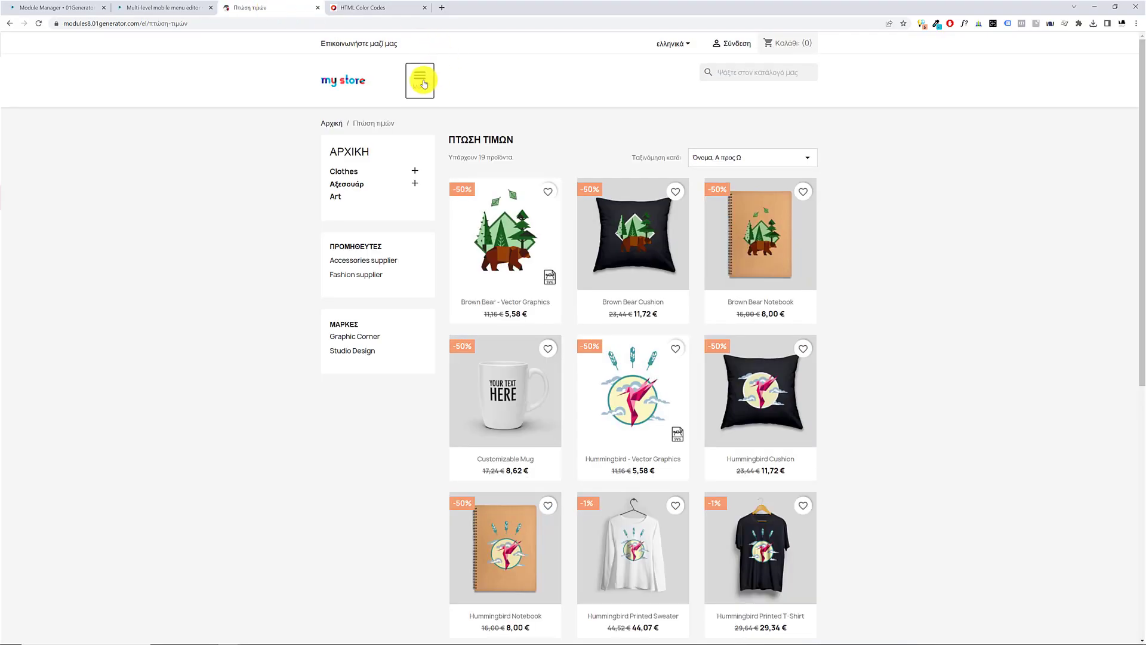
click(417, 74)
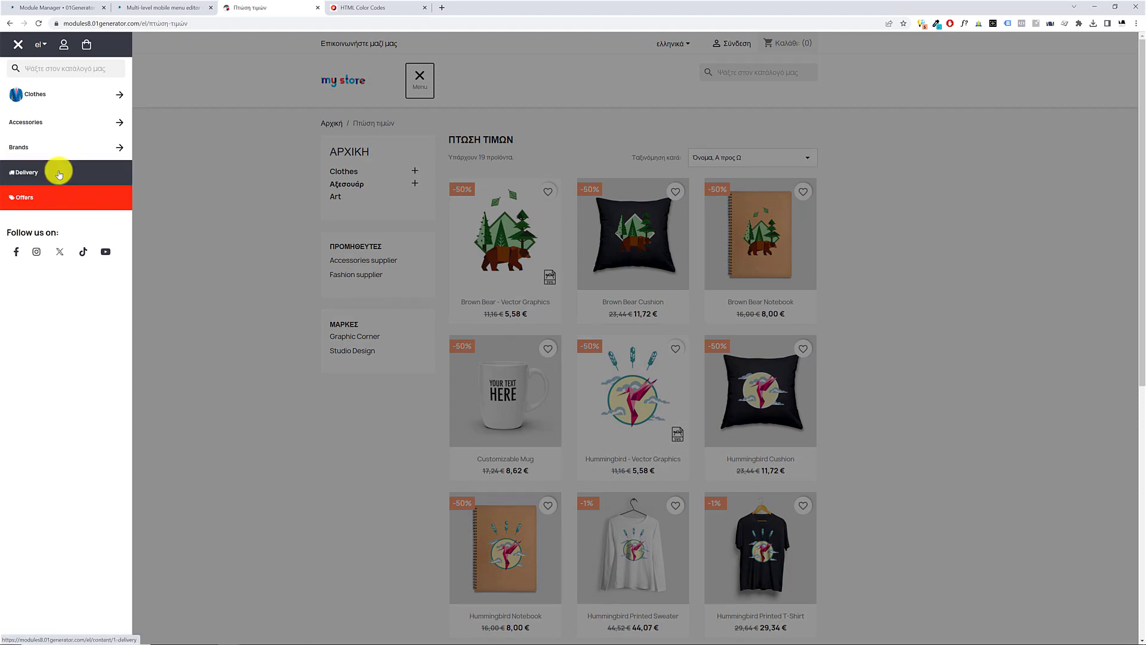
click(40, 179)
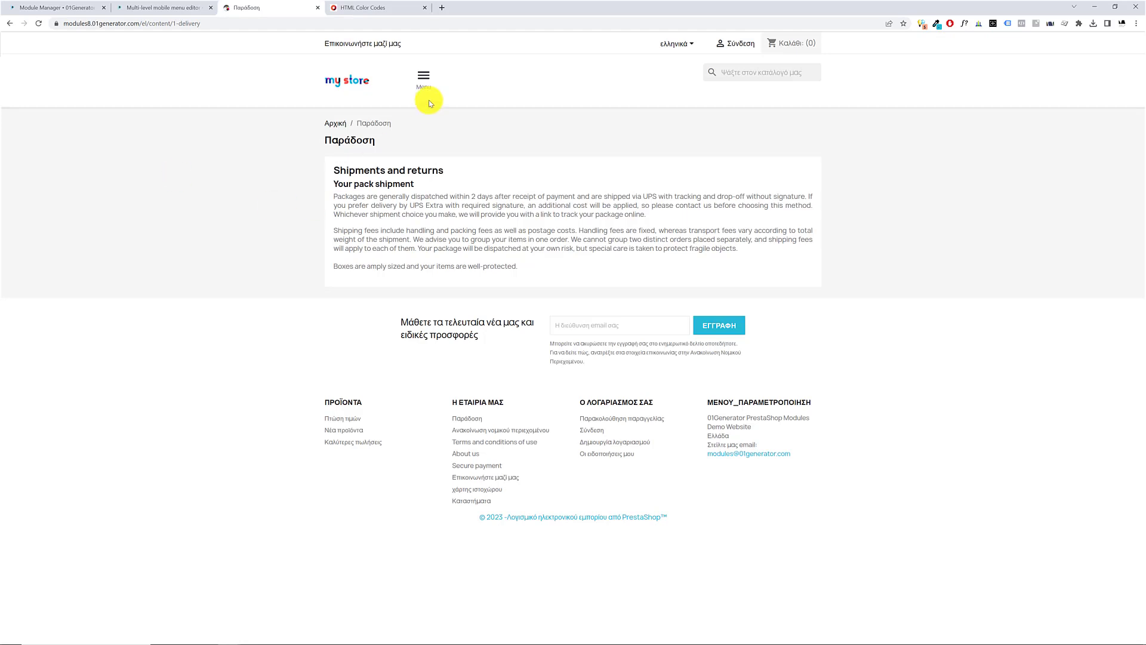
click(353, 89)
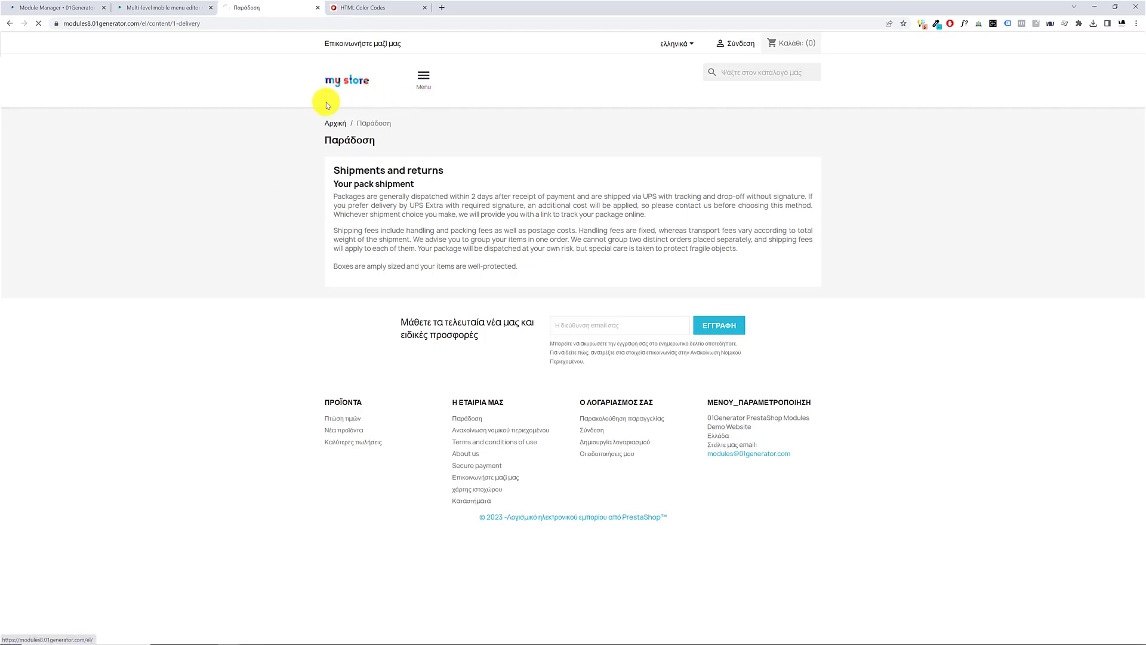
scroll(262, 191, down, 10)
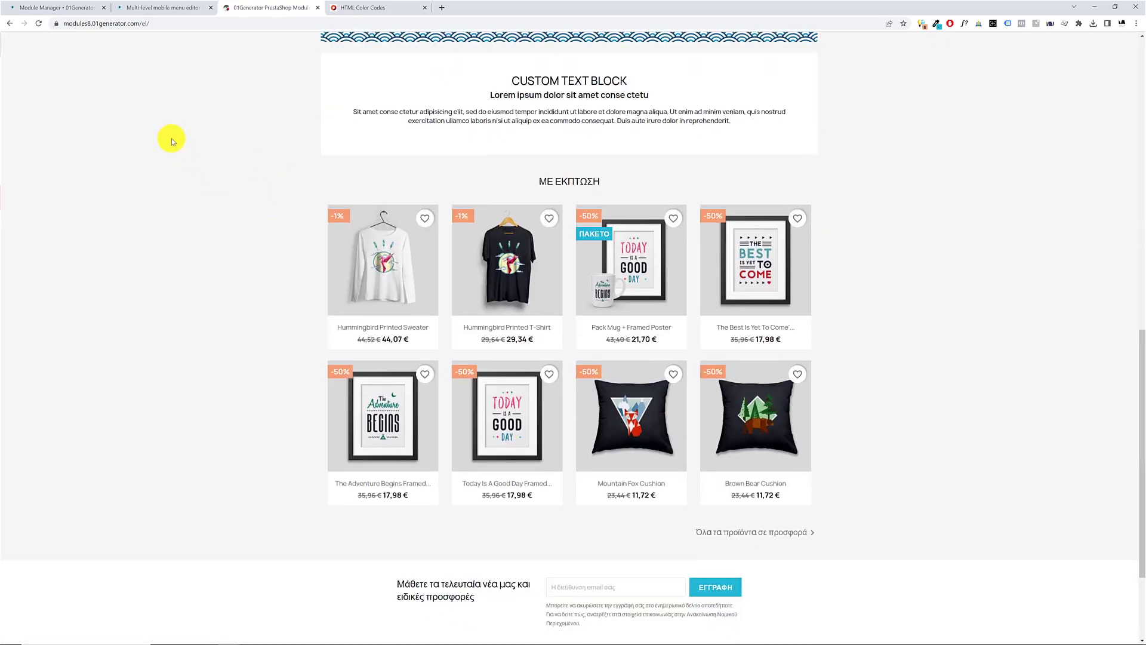
click(38, 8)
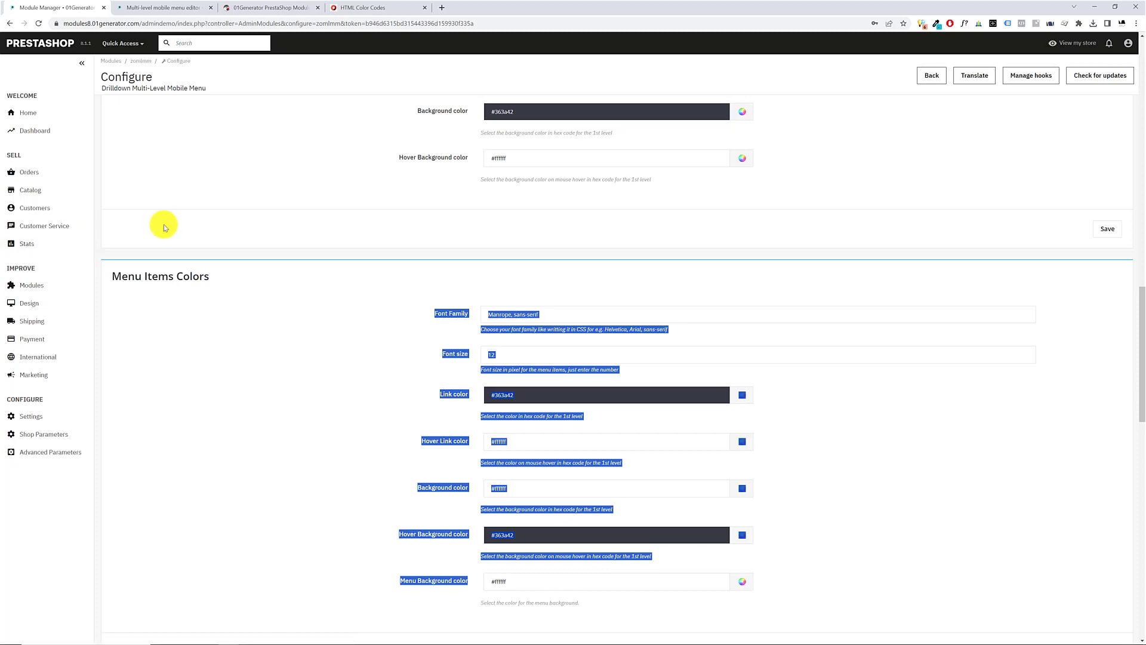
click(224, 190)
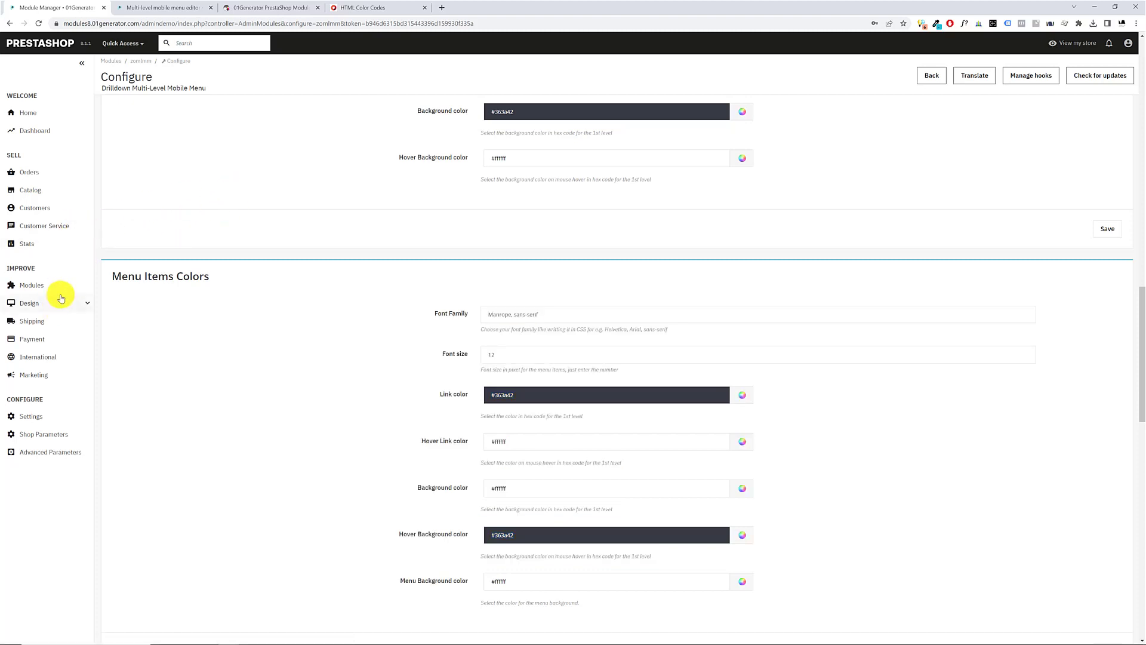
click(251, 8)
scroll(294, 76, up, 12)
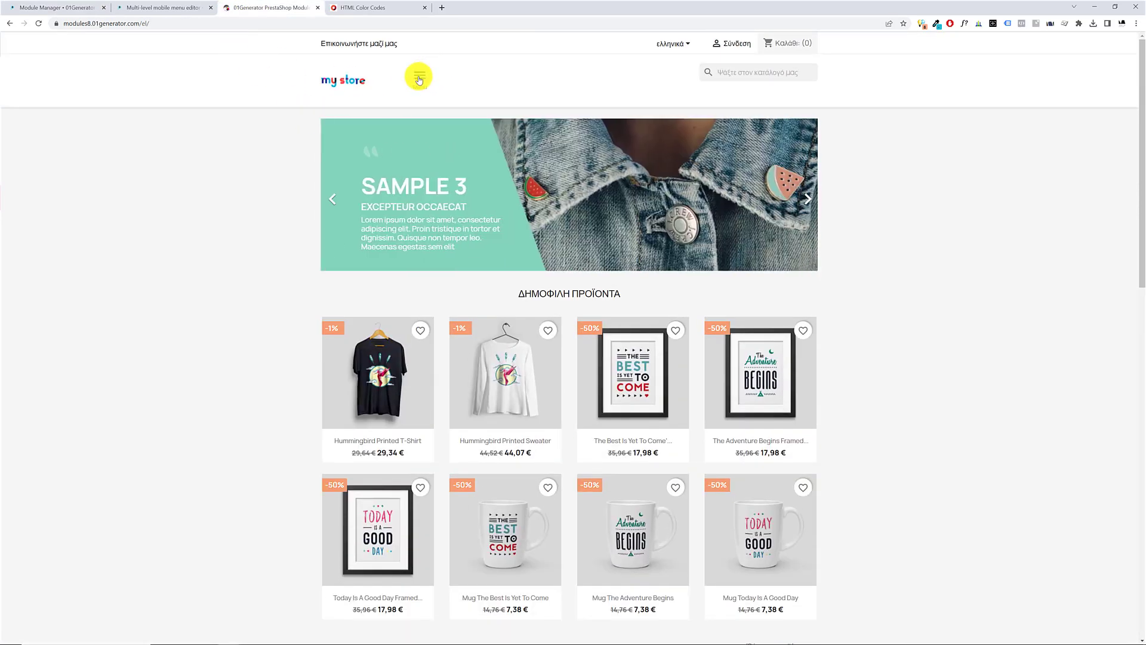
Open the Positions page of the PrestaShop back office and start transplanting the Drilldown Multi-Level Mobile Menu module
click(419, 76)
click(428, 76)
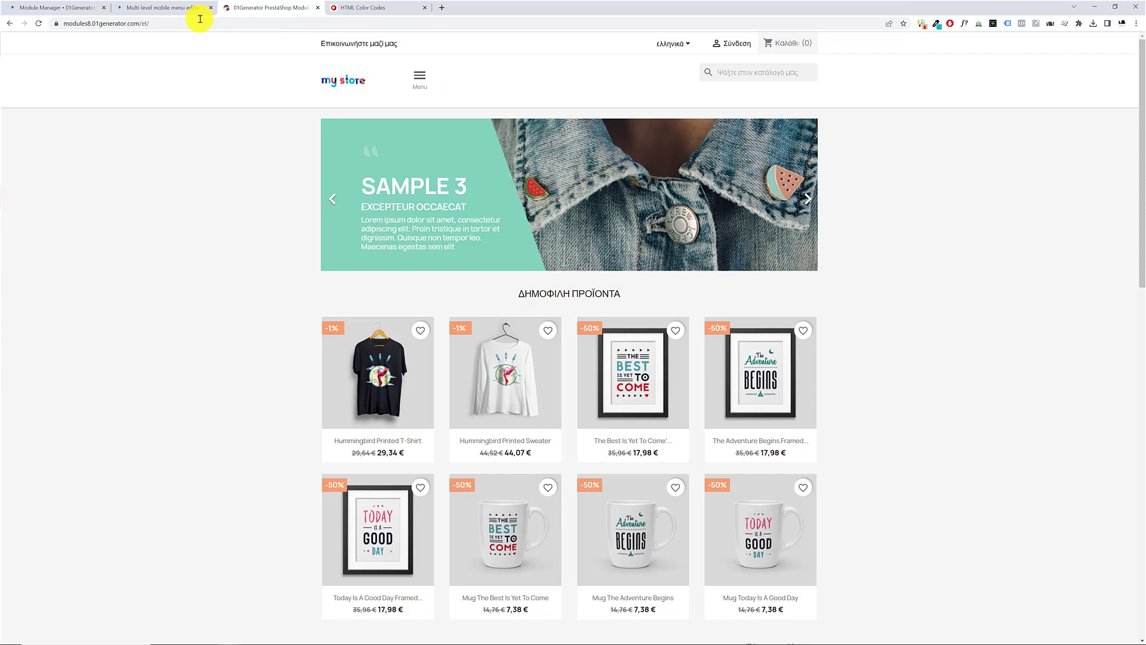
click(46, 8)
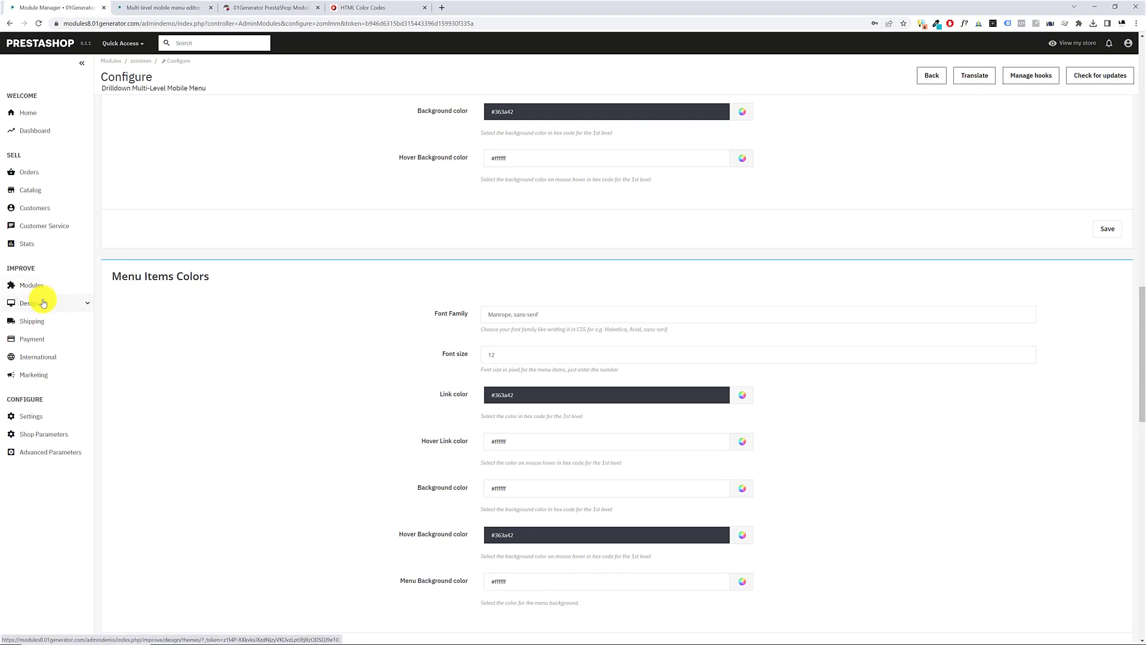
mouse_move(36, 303)
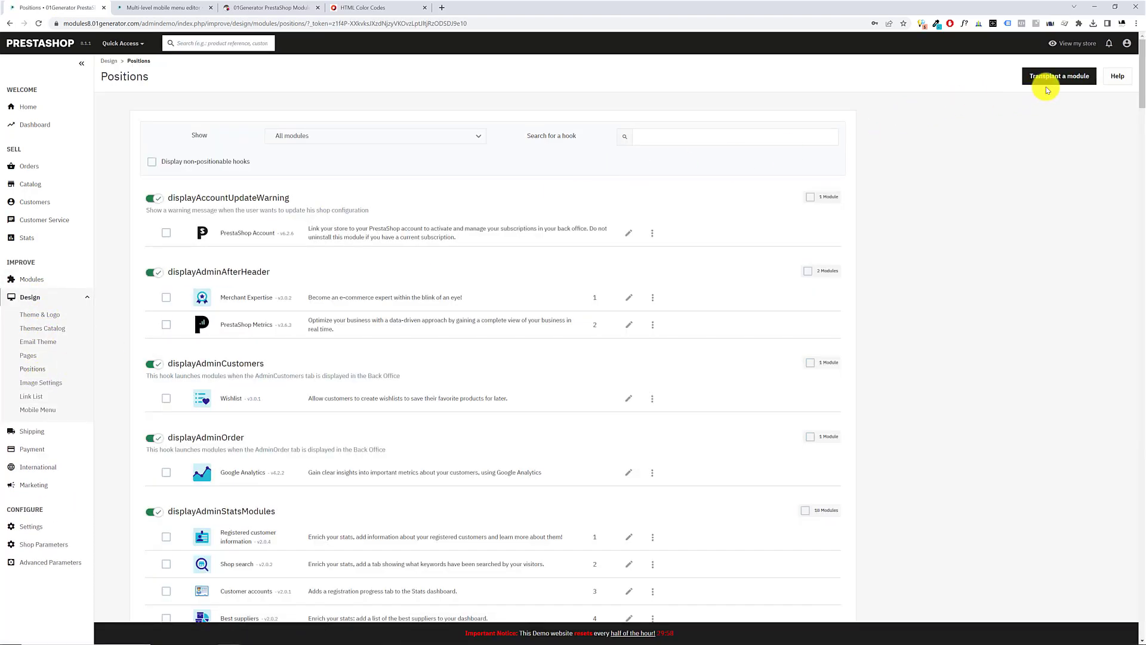
click(1059, 76)
click(424, 150)
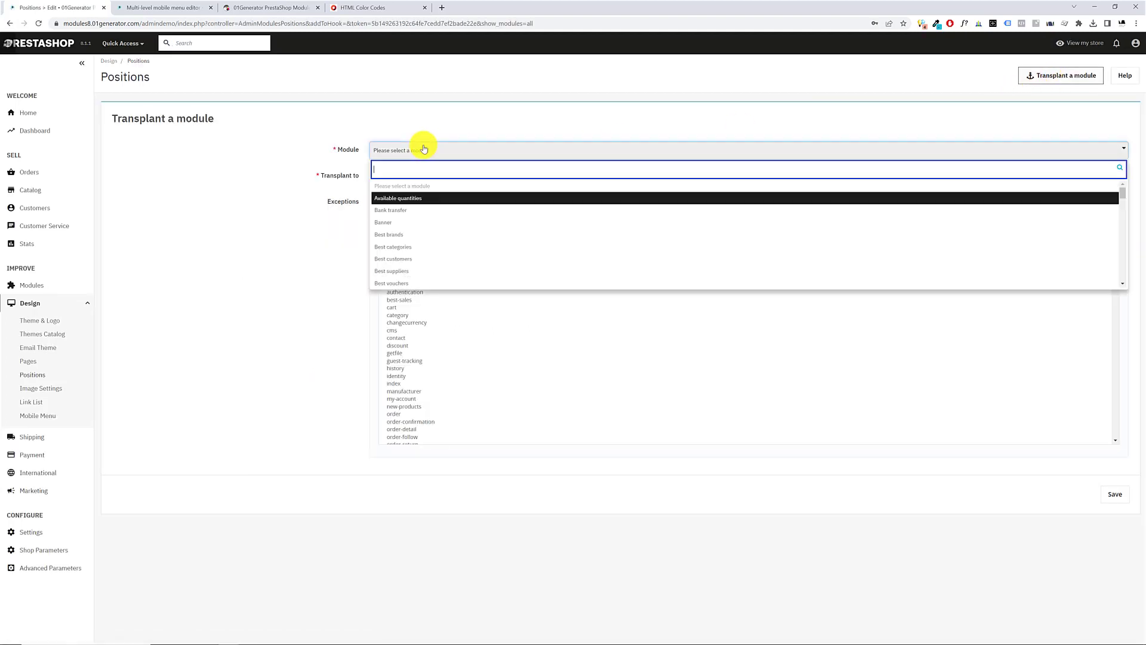
text(drill)
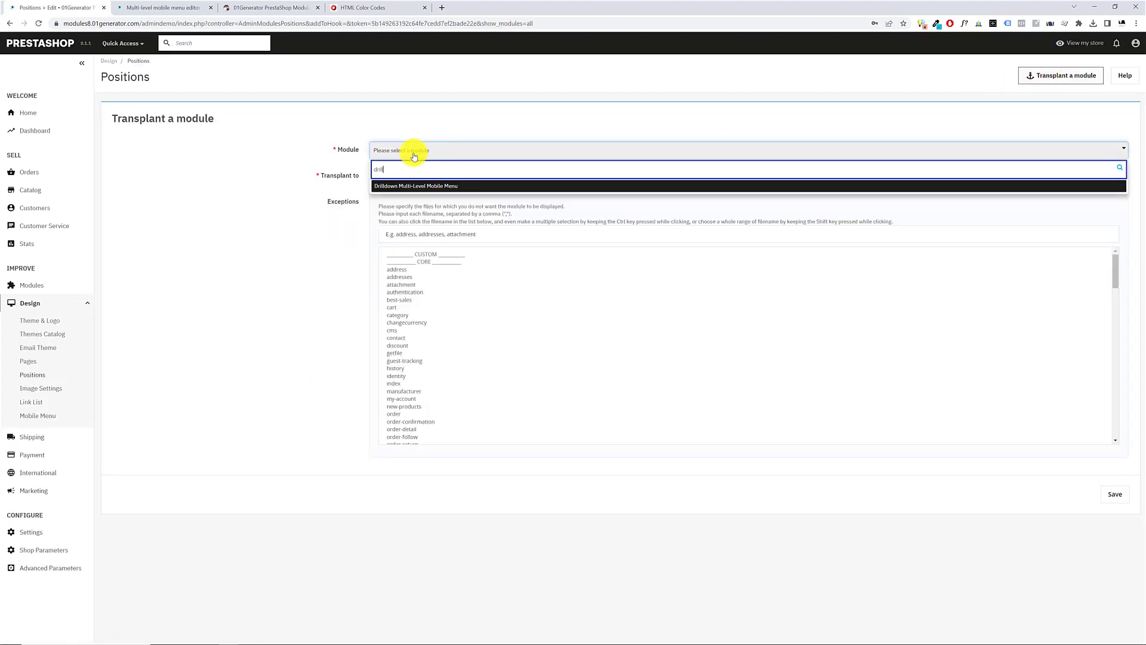
click(405, 185)
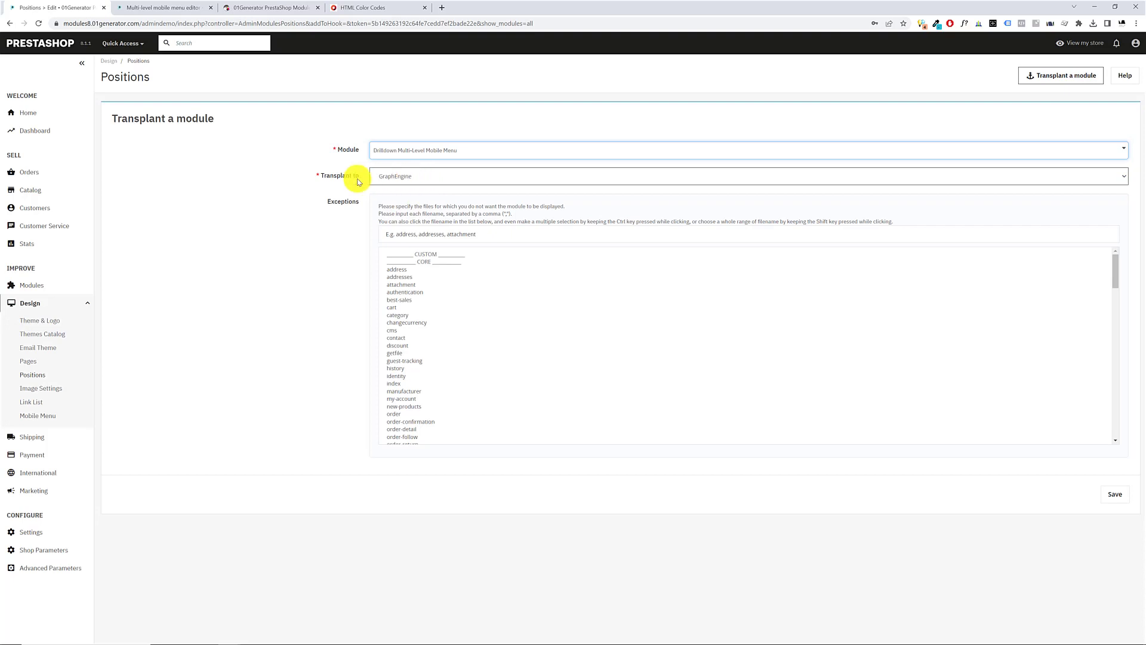
Set the transplant hook to displayNavFullWidth and save the module's new position
click(417, 177)
key(Down)
key(Down)
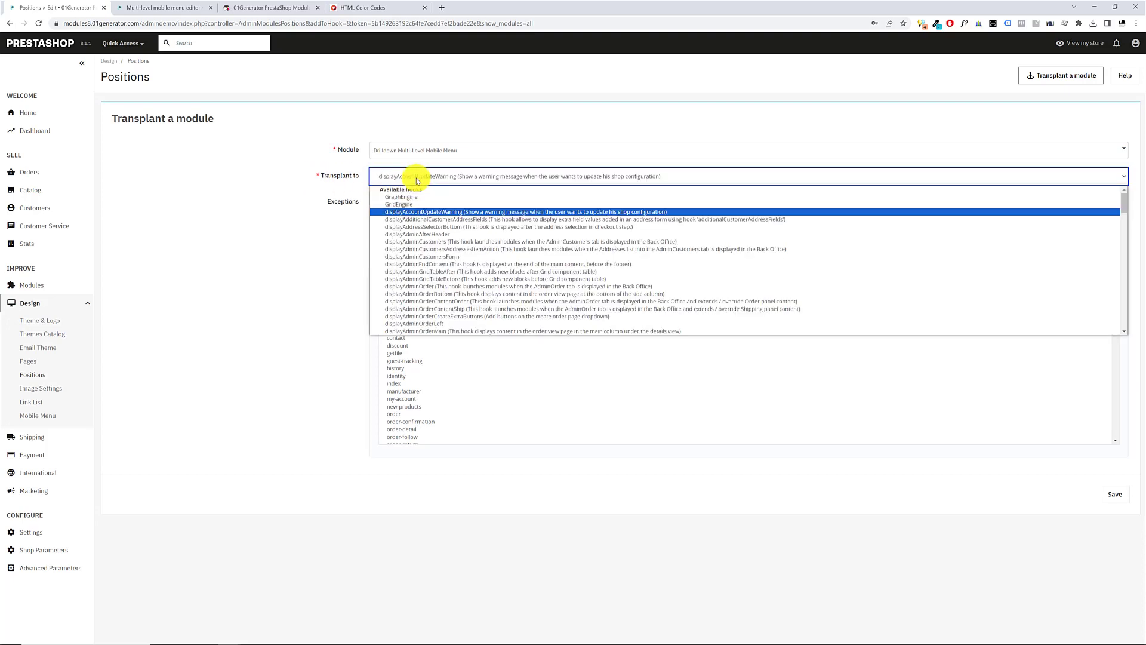
scroll(420, 268, down, 10)
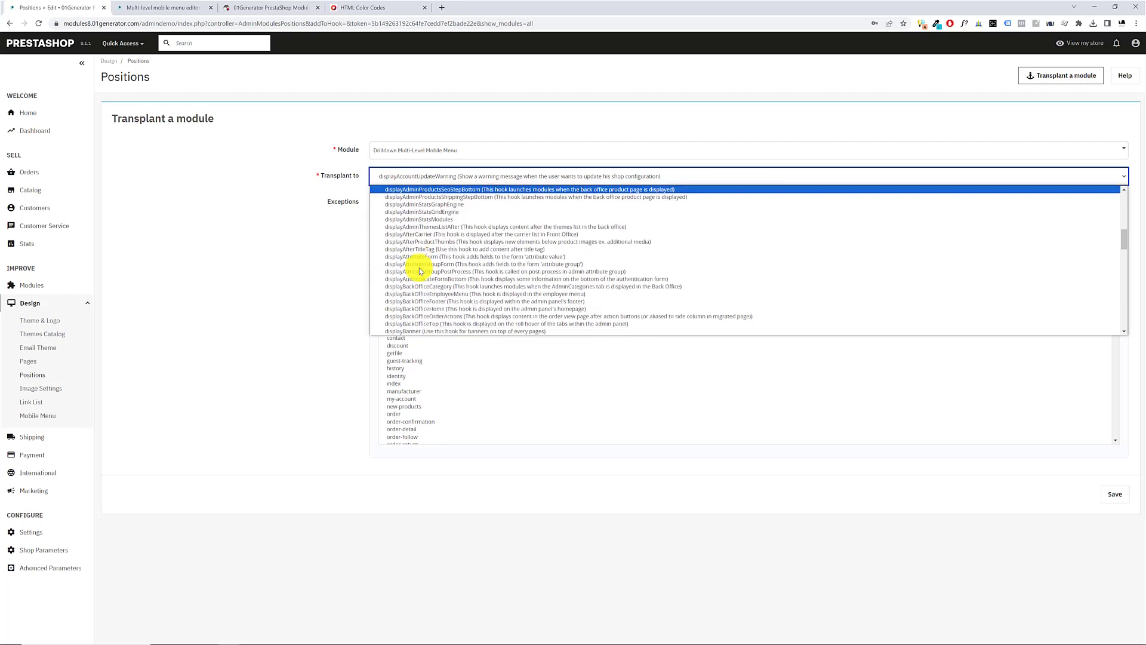
click(411, 213)
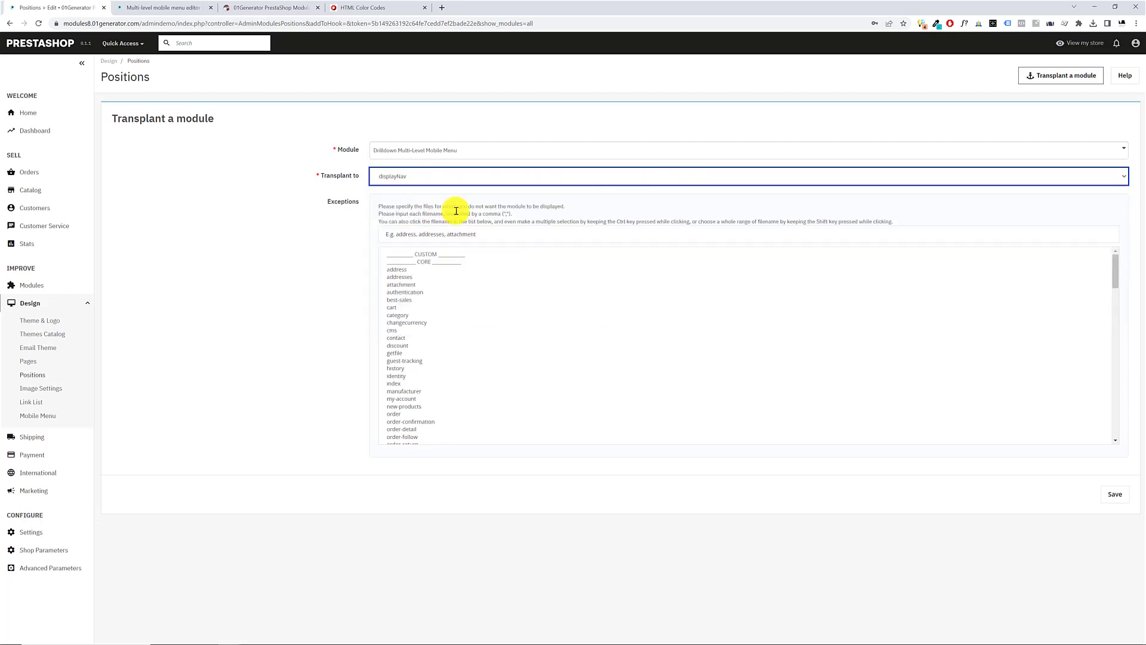
click(517, 177)
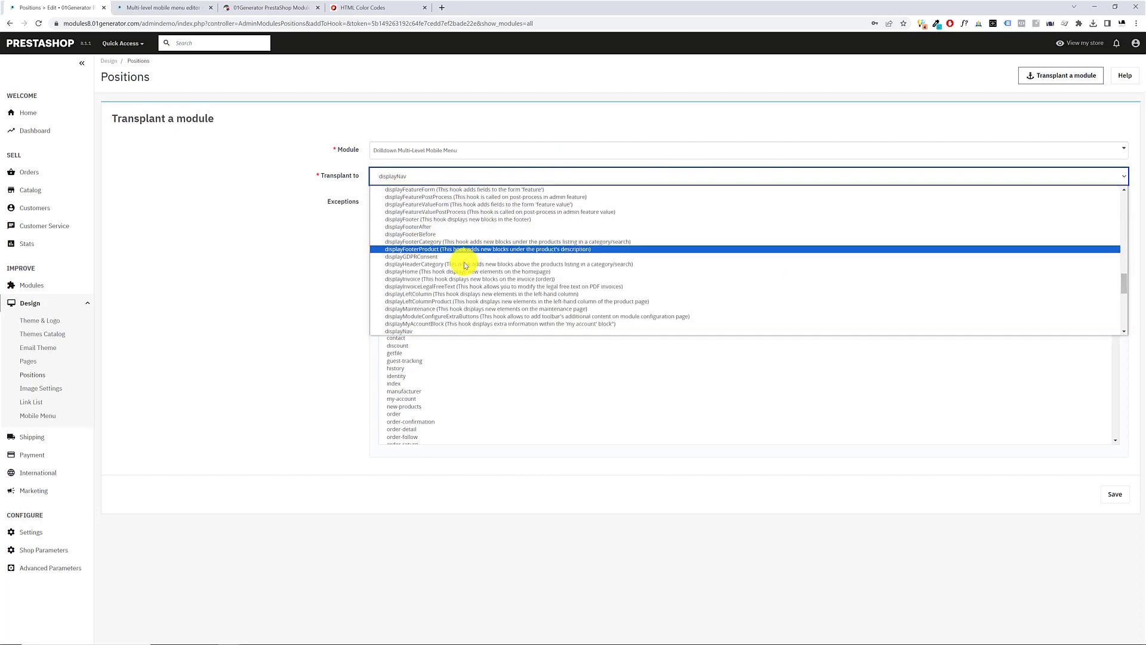
scroll(454, 275, down, 1)
click(449, 263)
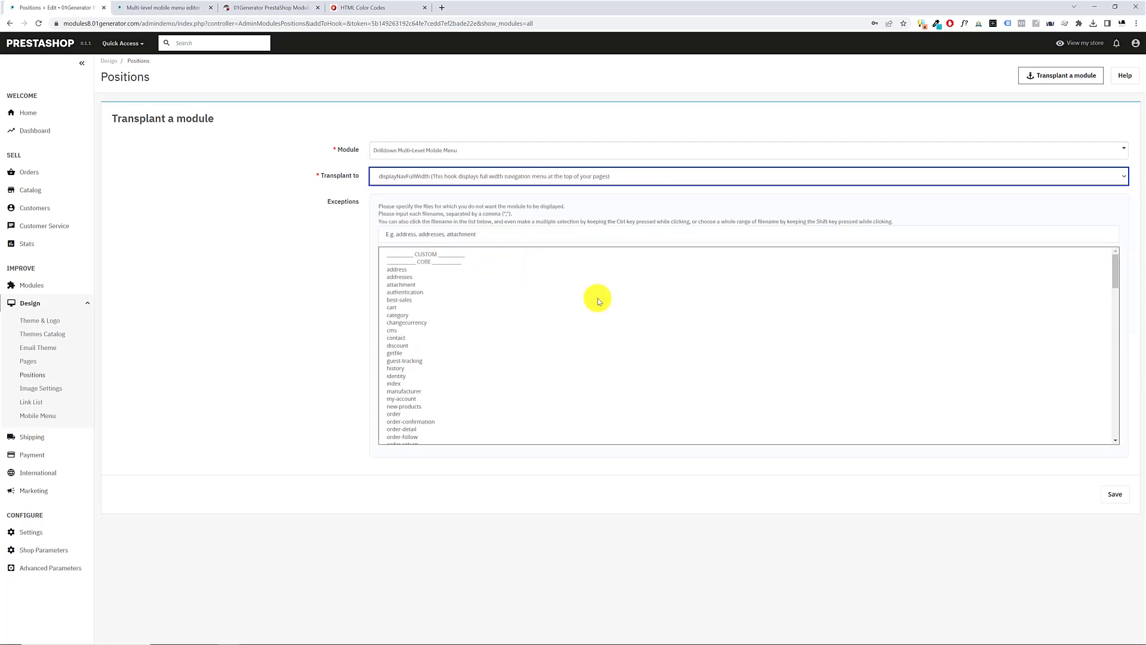
click(1107, 496)
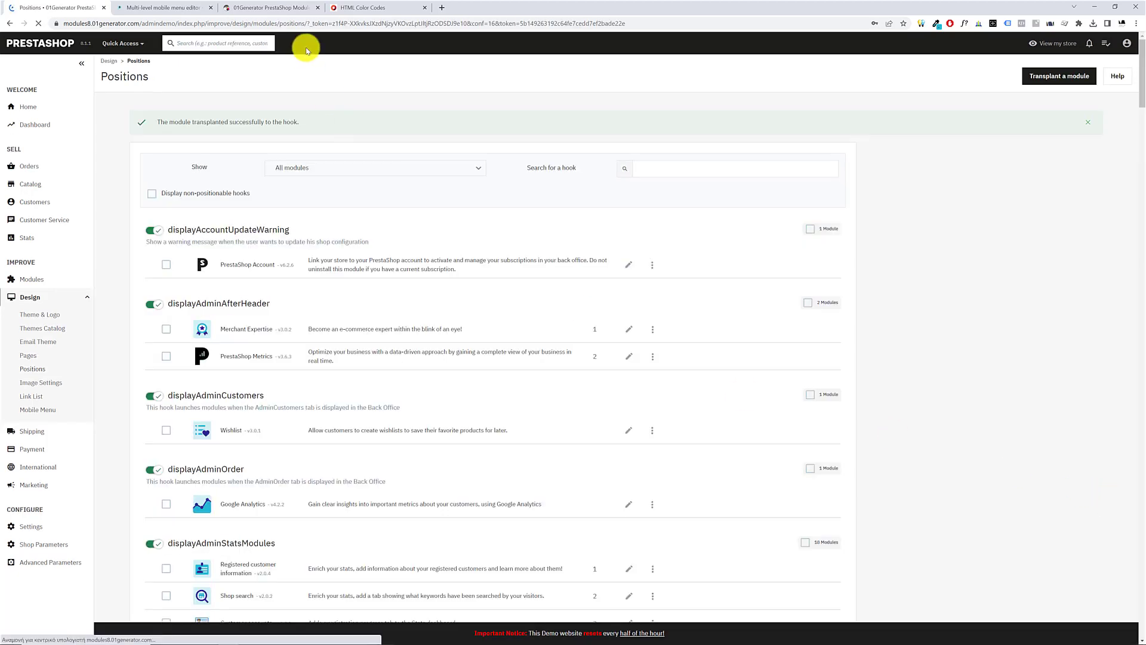
Check the storefront for the full-width hook's menu toggle and test both toggles in the header
click(266, 7)
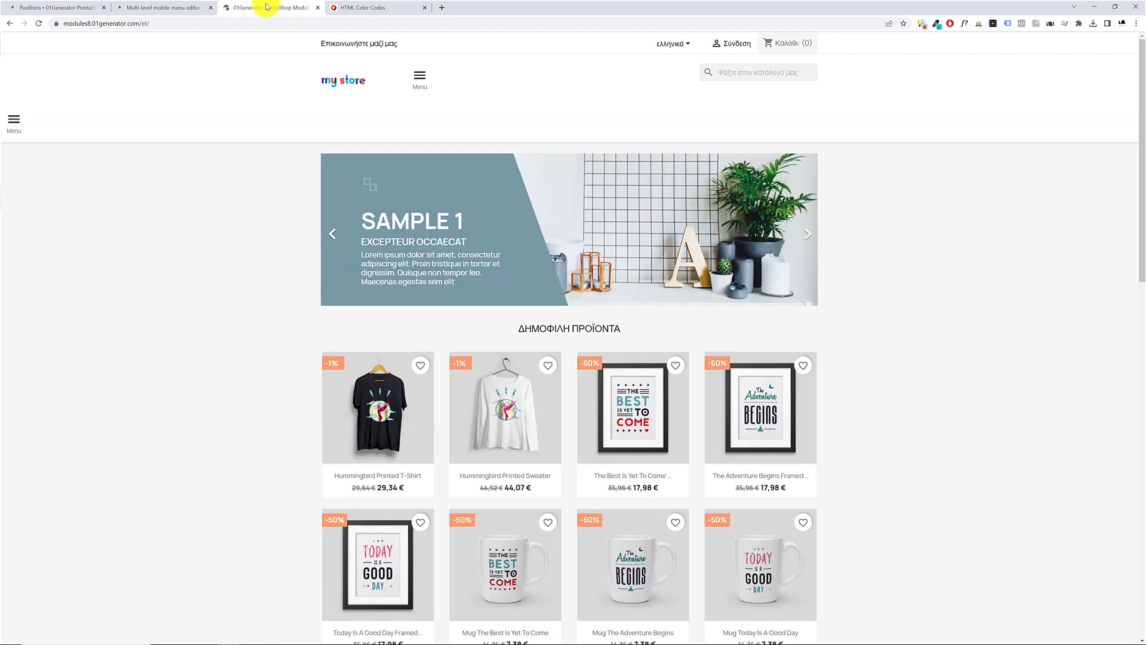
click(15, 124)
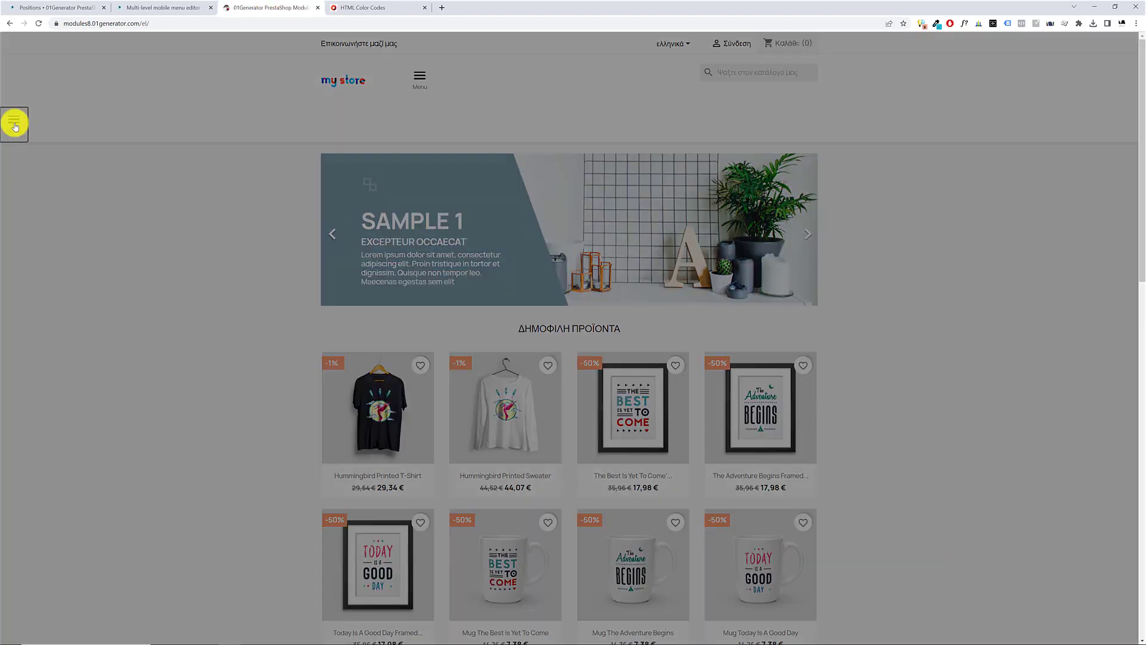
click(422, 77)
click(422, 77)
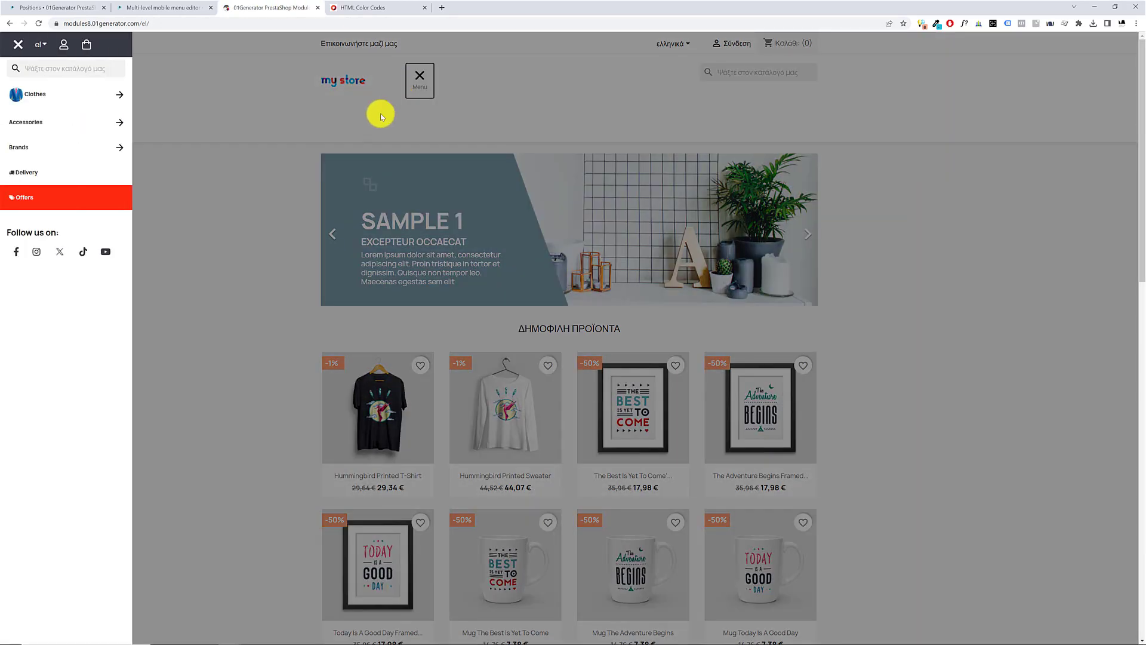
click(231, 132)
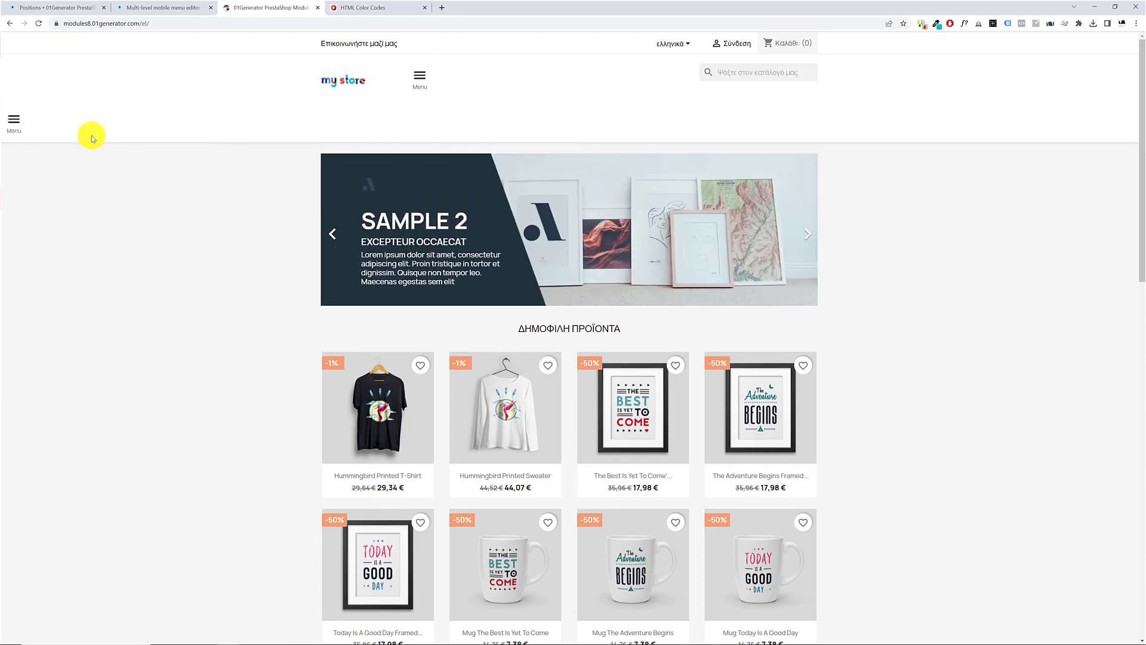
Look over the storefront home page down to the footer and compare the drilldown menu opened from both header toggles
scroll(271, 160, down, 14)
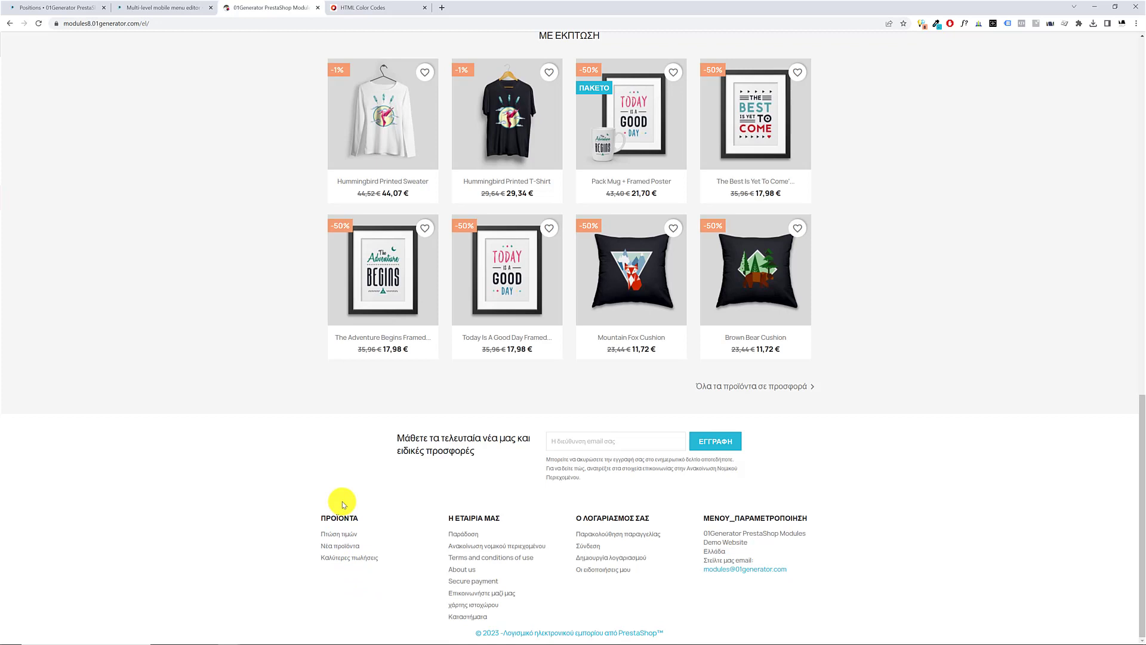
scroll(334, 489, up, 20)
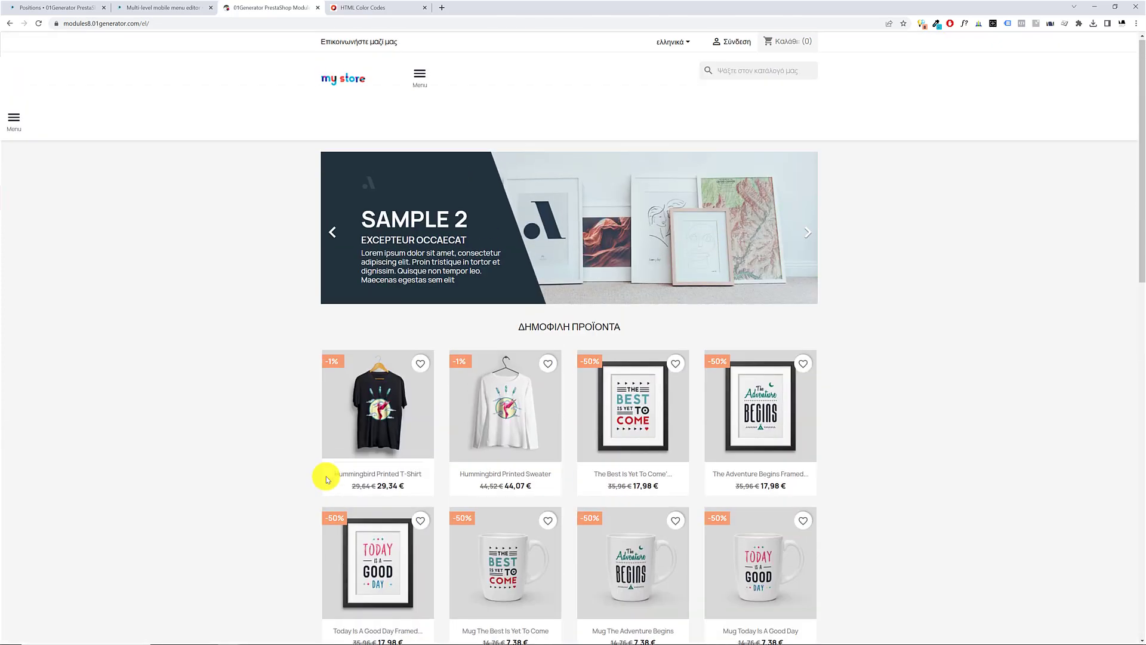
click(418, 74)
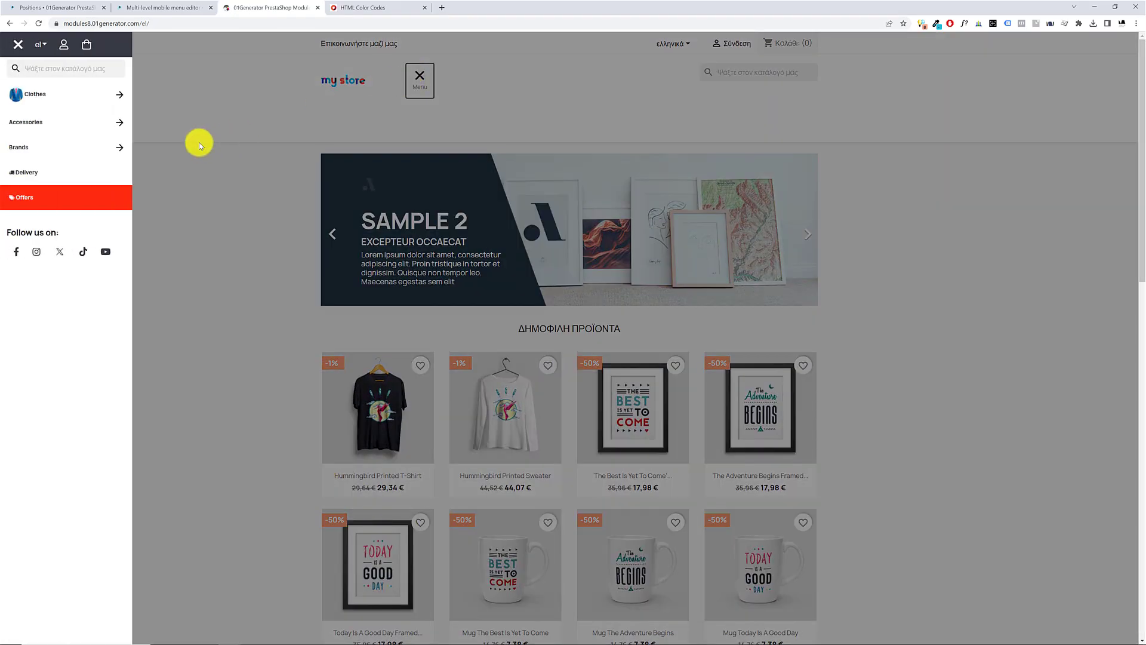
click(199, 142)
click(30, 122)
click(389, 120)
click(419, 79)
click(160, 127)
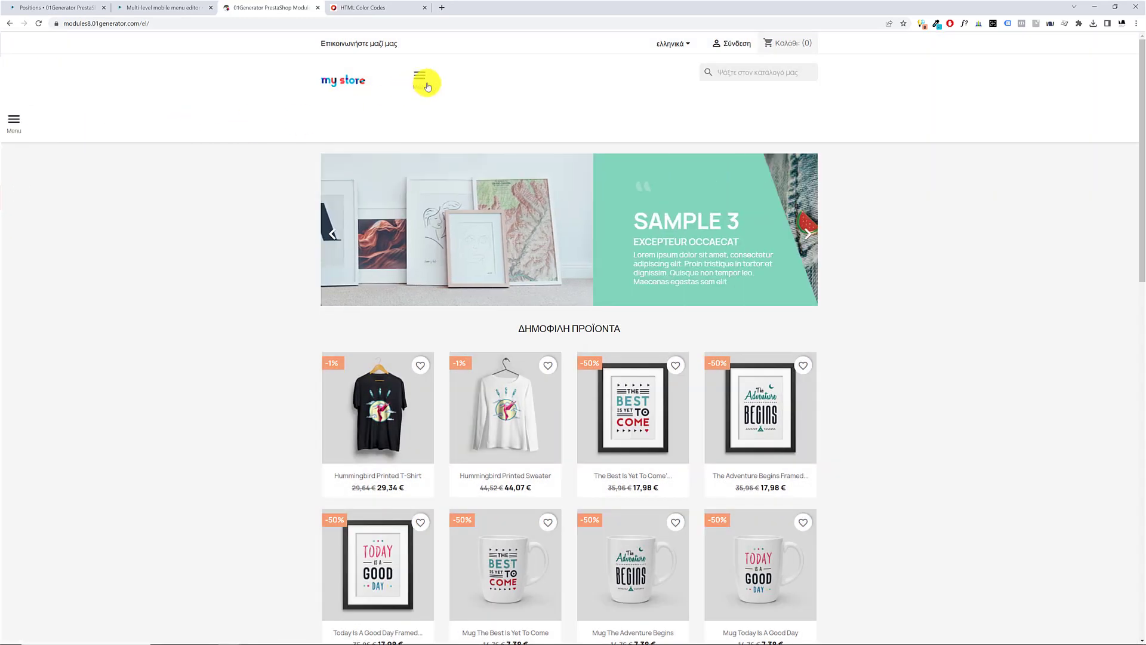
click(427, 88)
click(302, 120)
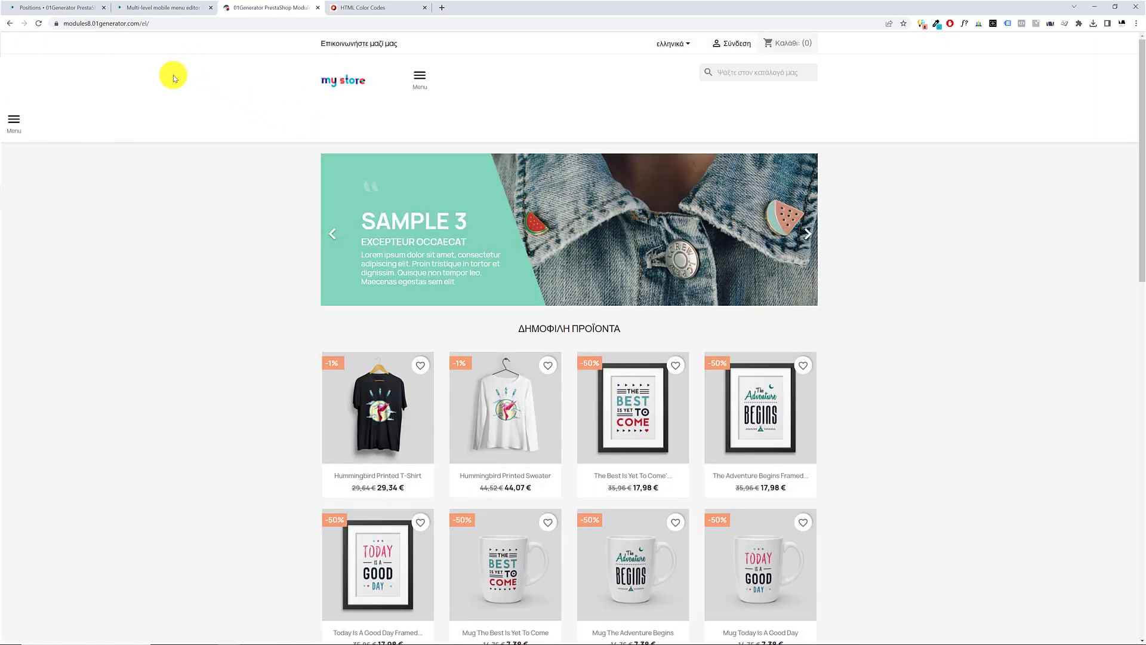
click(21, 128)
click(417, 80)
Return to the Positions page and show only the hooks of the Drilldown Multi-Level Mobile Menu module
click(39, 7)
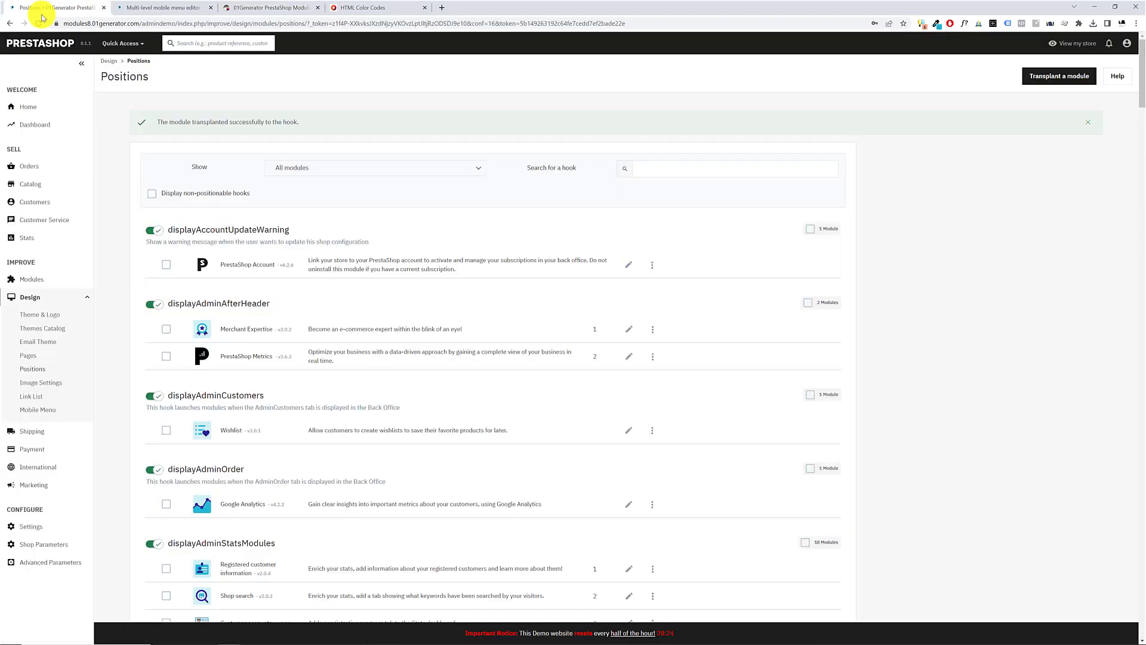
click(349, 168)
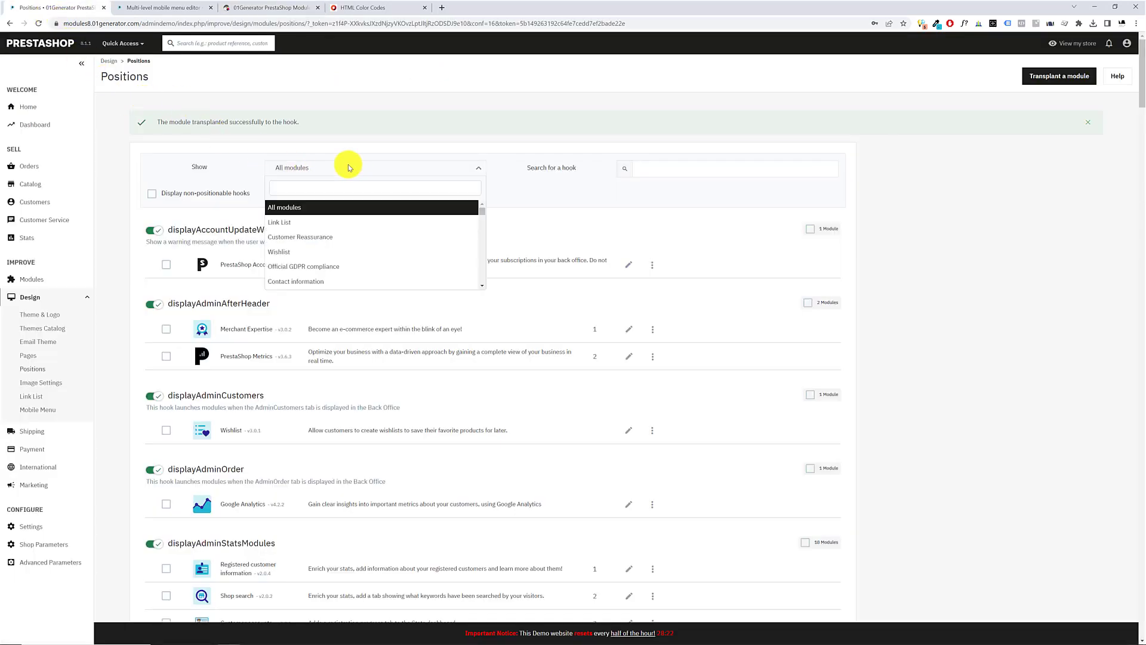
text(drilldown)
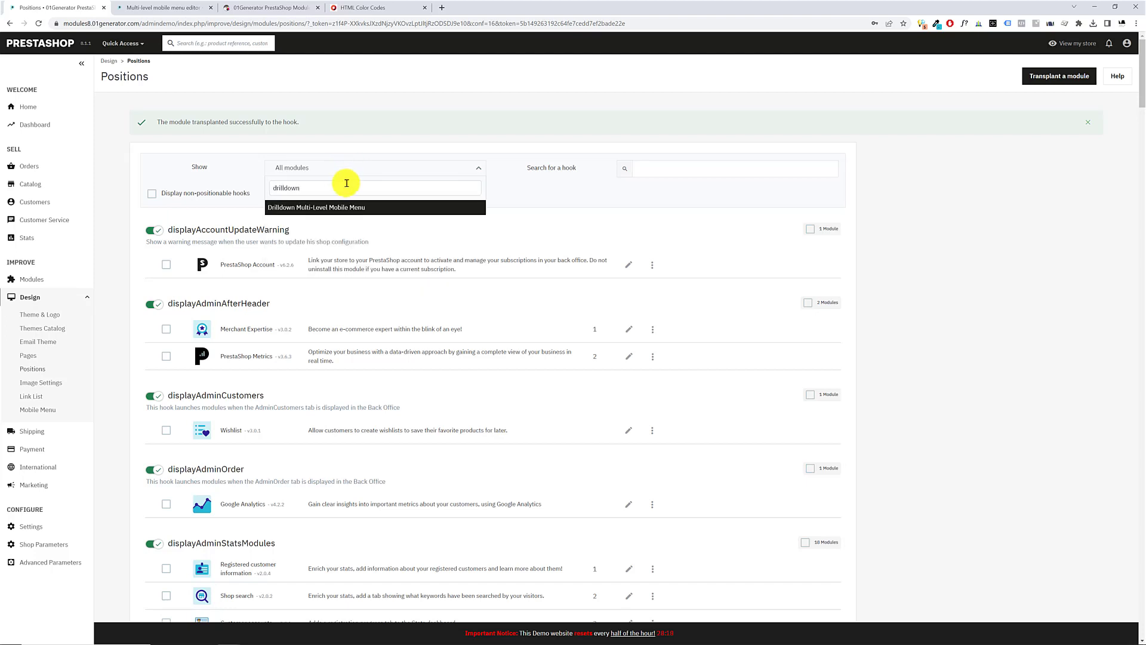
click(337, 206)
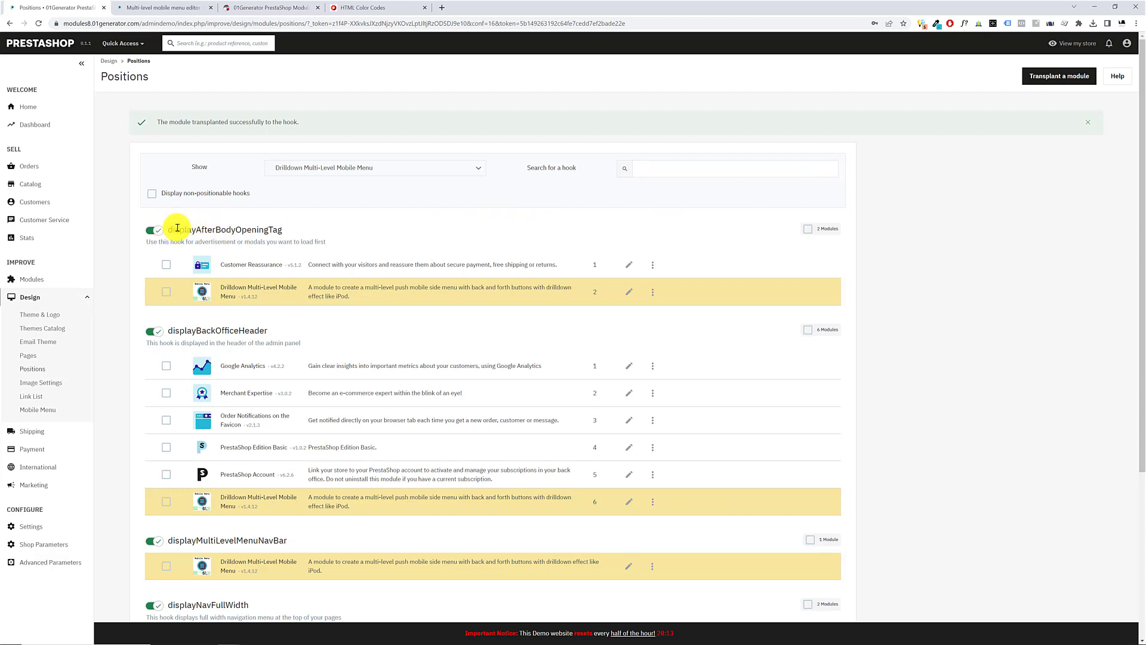
Review the hooks used by the drilldown menu module, highlighting displayAfterBodyOpeningTag, displayBackOfficeHeader and displayMultiLevelMenuNavBar
drag(168, 229, 273, 227)
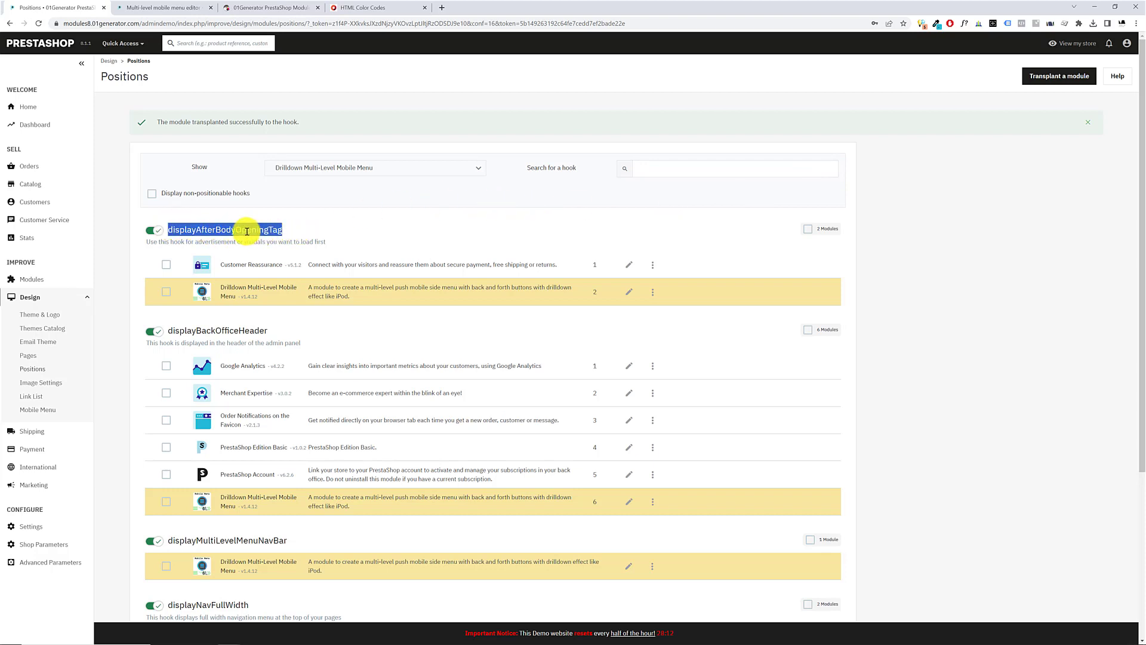
click(189, 330)
scroll(296, 336, down, 4)
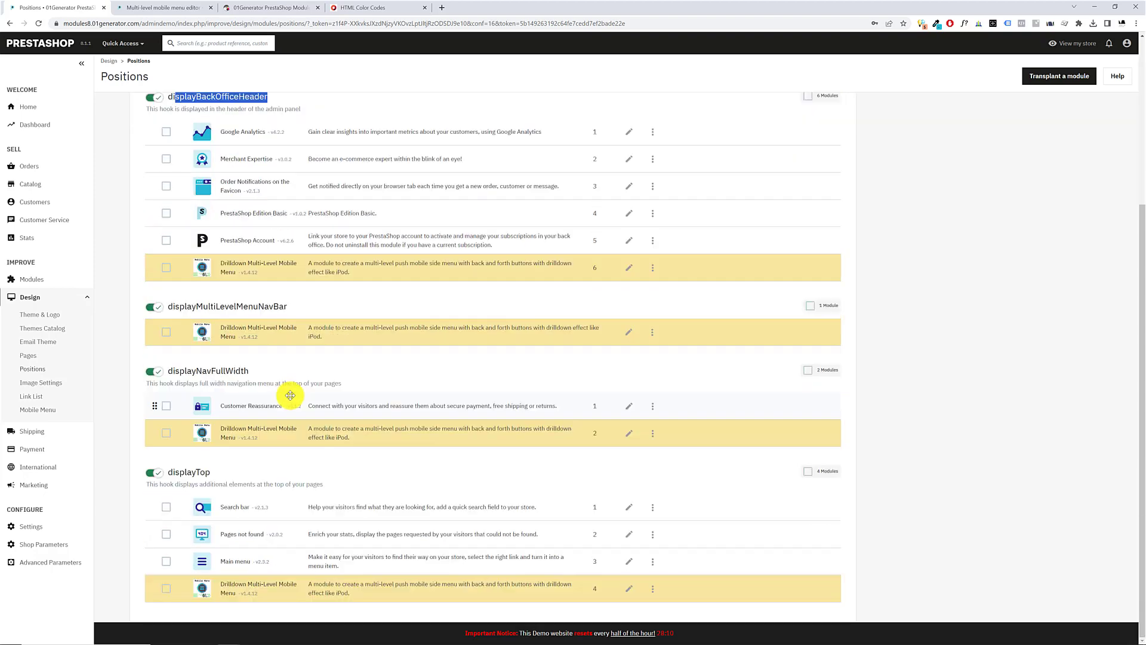
scroll(191, 307, up, 2)
scroll(230, 194, up, 2)
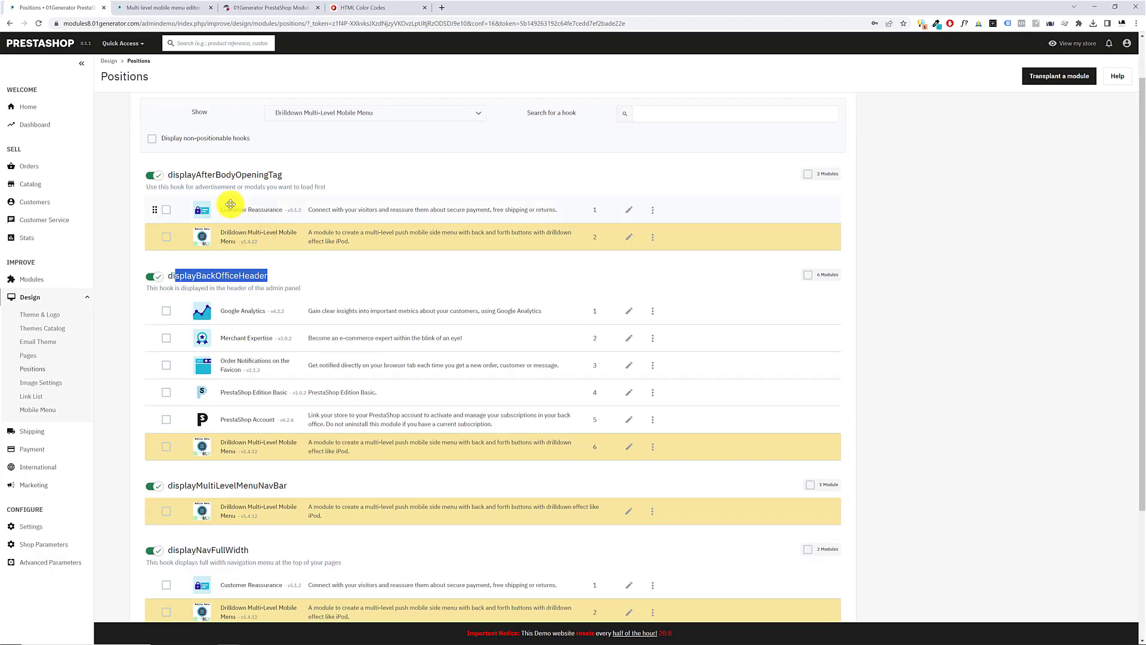
drag(192, 174, 312, 174)
scroll(249, 346, down, 3)
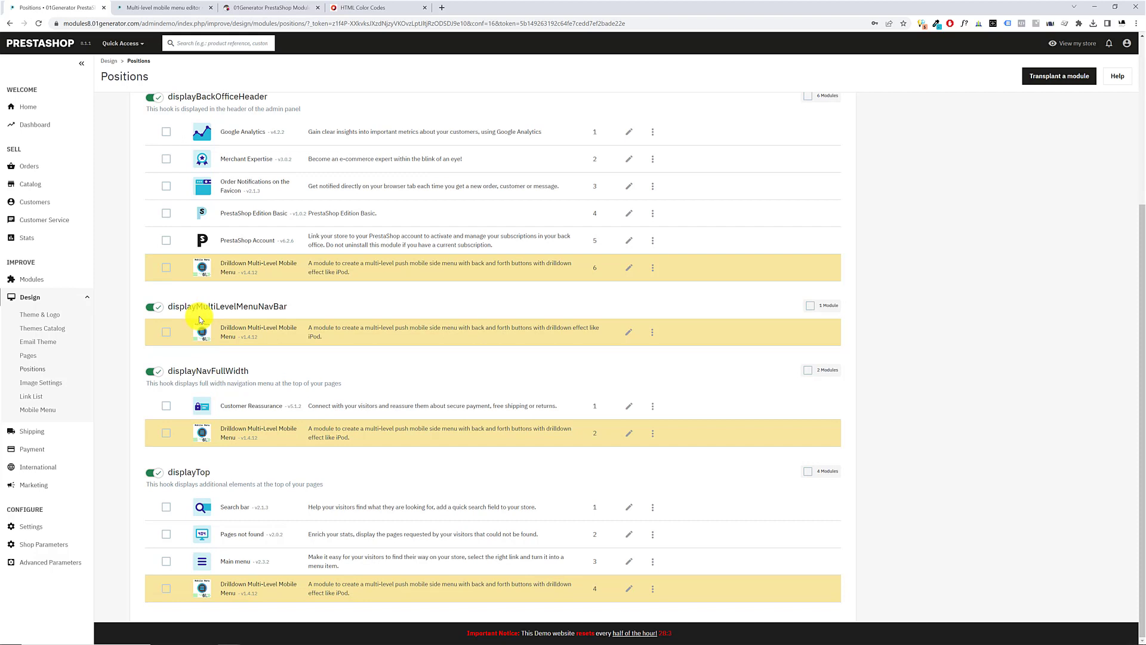
drag(179, 307, 286, 304)
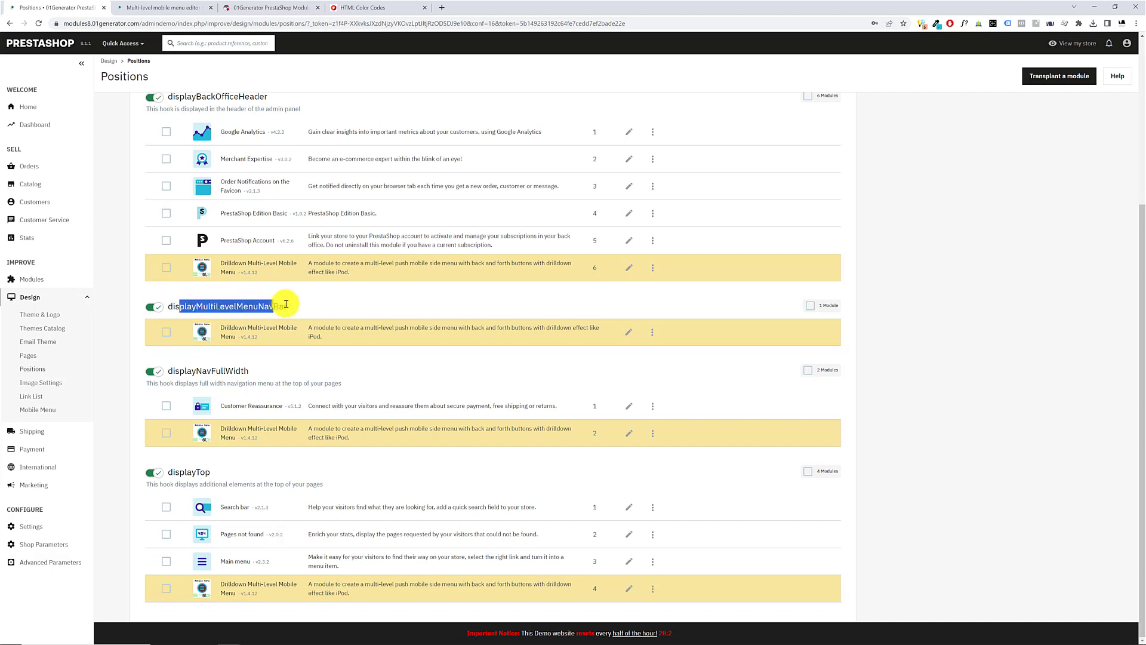
double_click(249, 303)
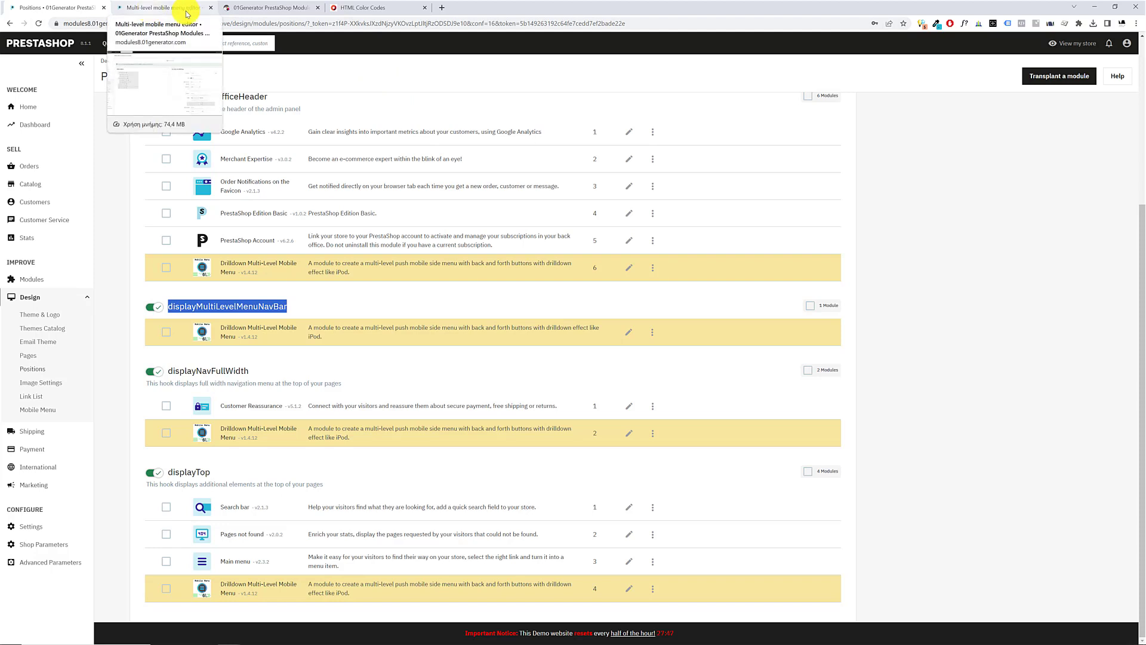
Open the downloaded readme_en (6).pdf at its menu toggle button (hooks) section and highlight the displayMultiLevelMenuNavBar hook code
click(1092, 23)
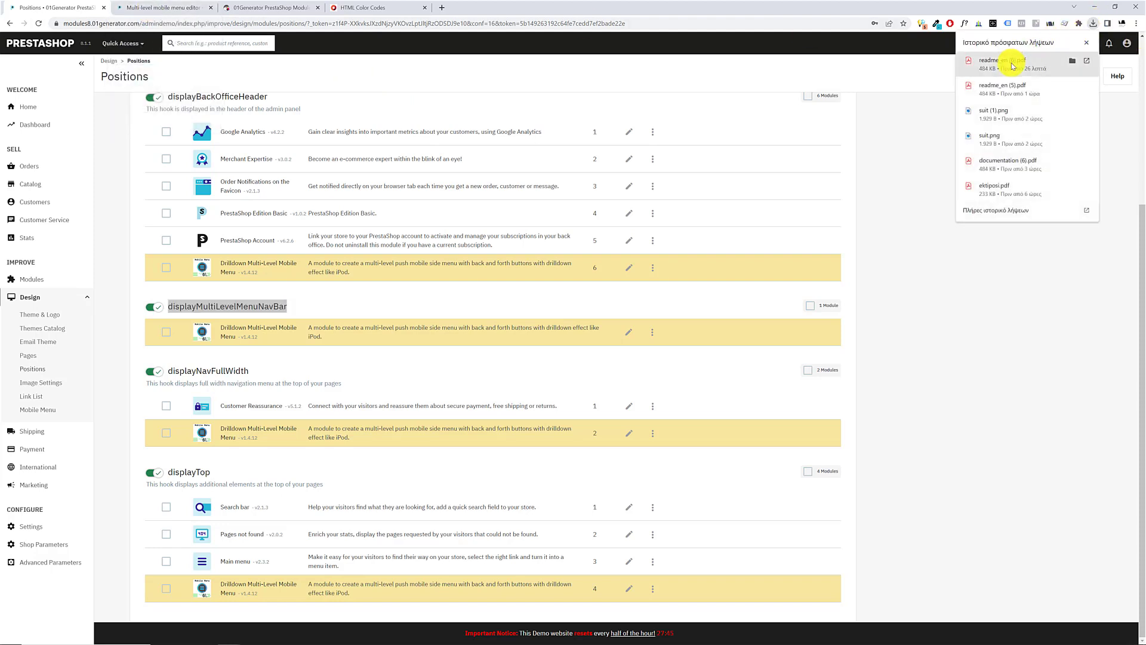
click(1015, 64)
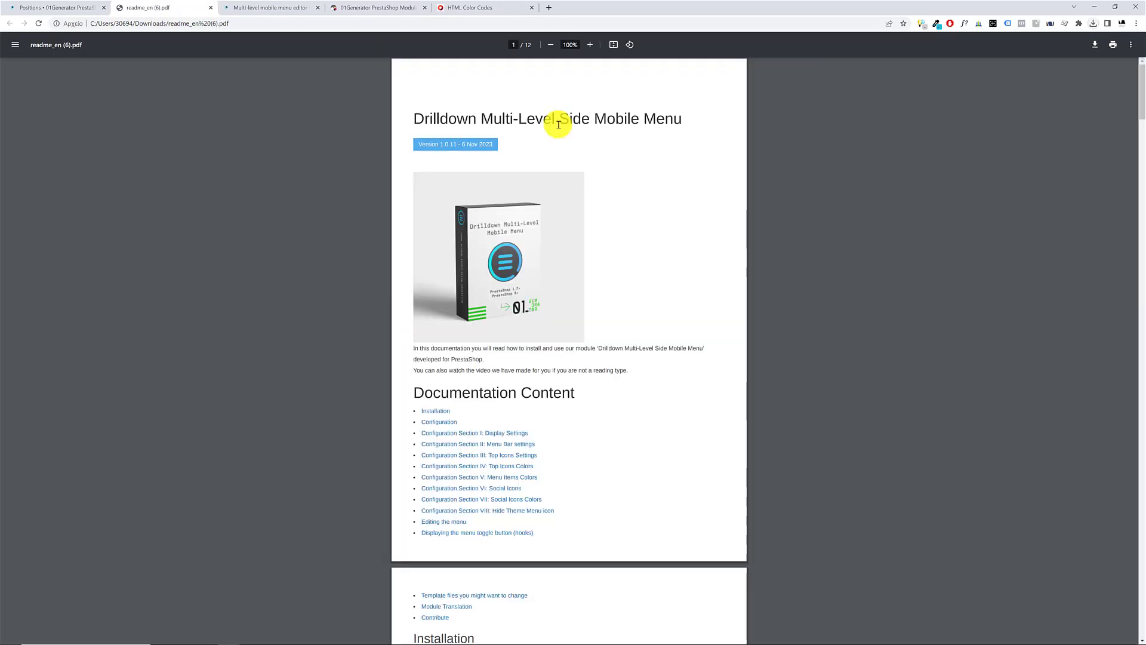
scroll(557, 420, down, 2)
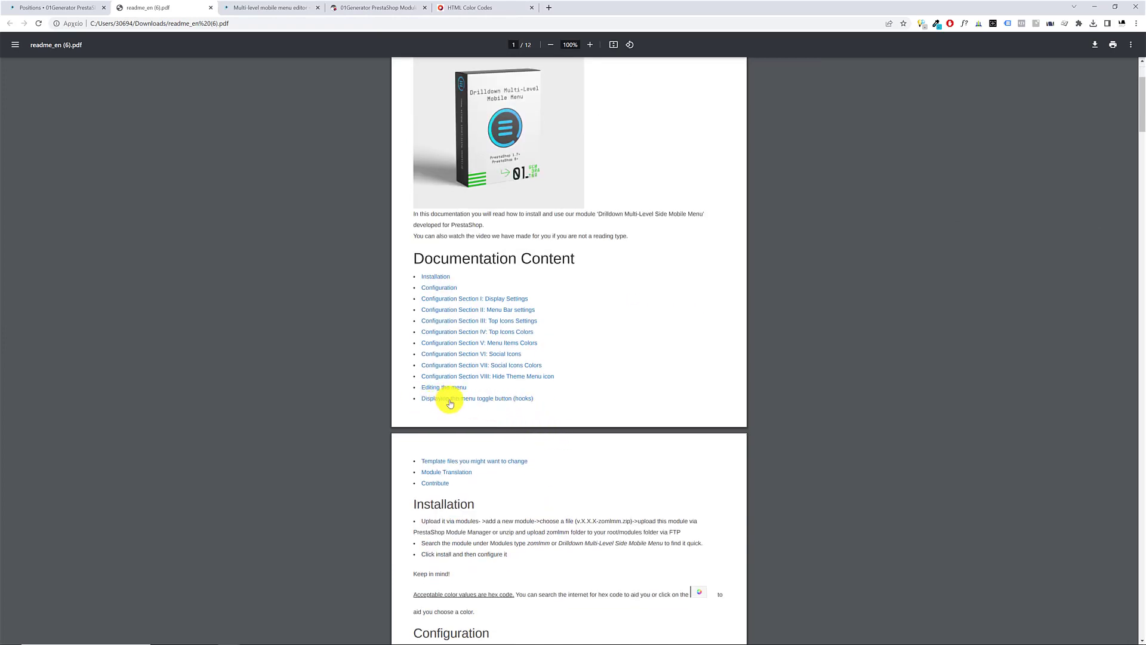
click(505, 400)
drag(414, 488, 525, 480)
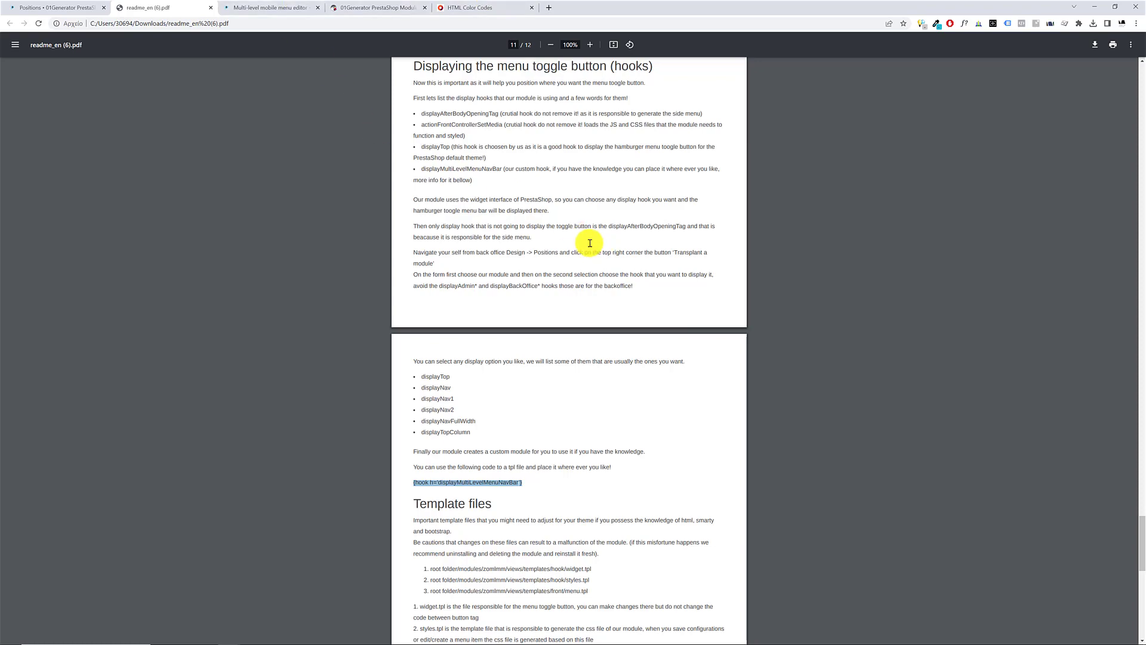
Go back to the readme's first page, highlight its title, and return to the module positions page
scroll(588, 275, up, 8)
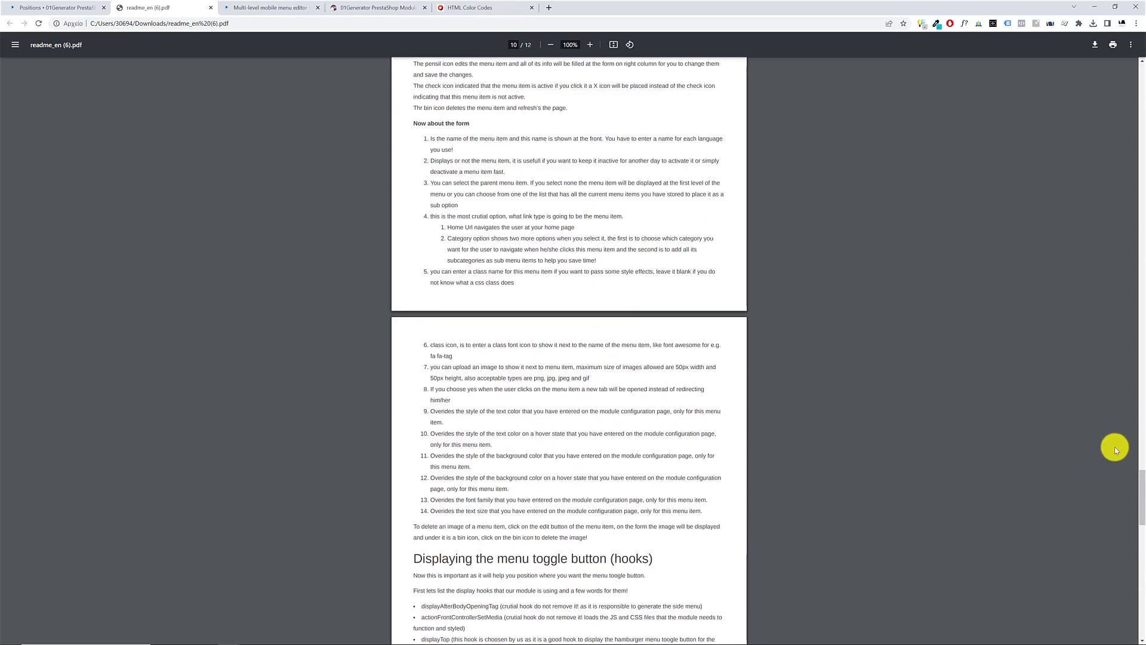
drag(1139, 524, 1091, 88)
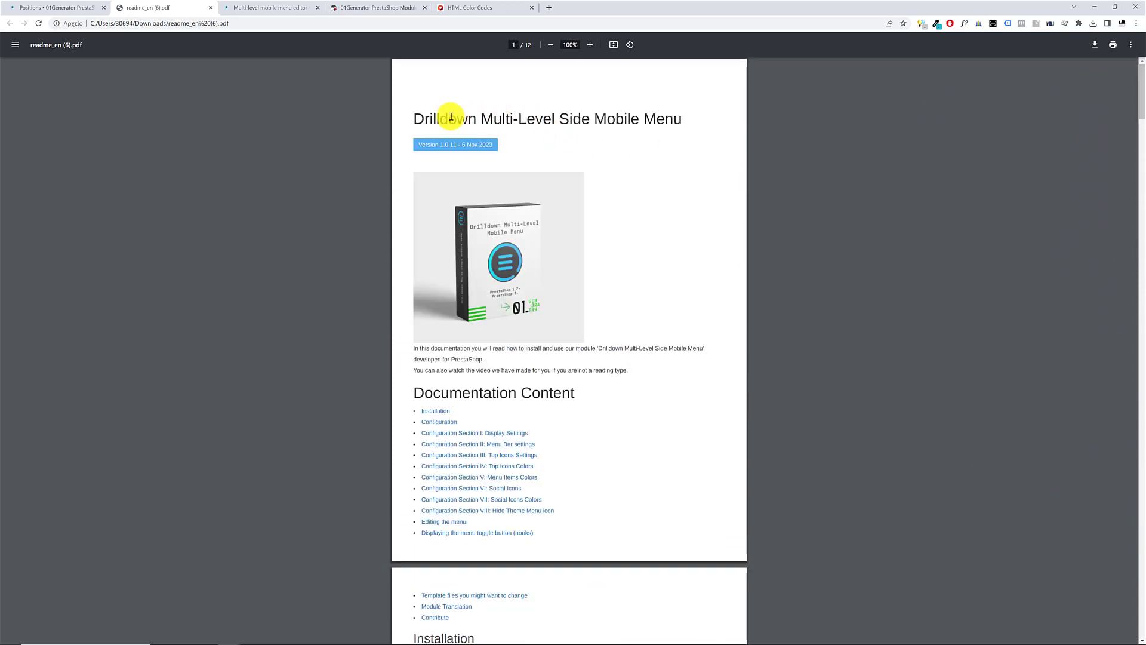
drag(449, 118, 684, 122)
click(49, 6)
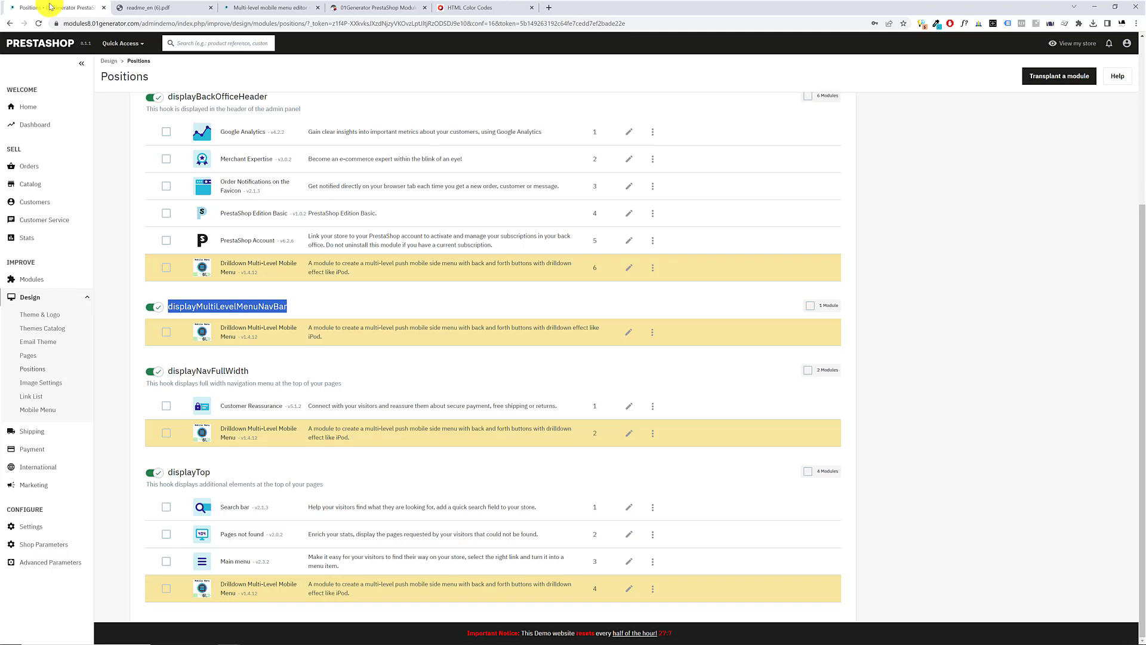
click(154, 8)
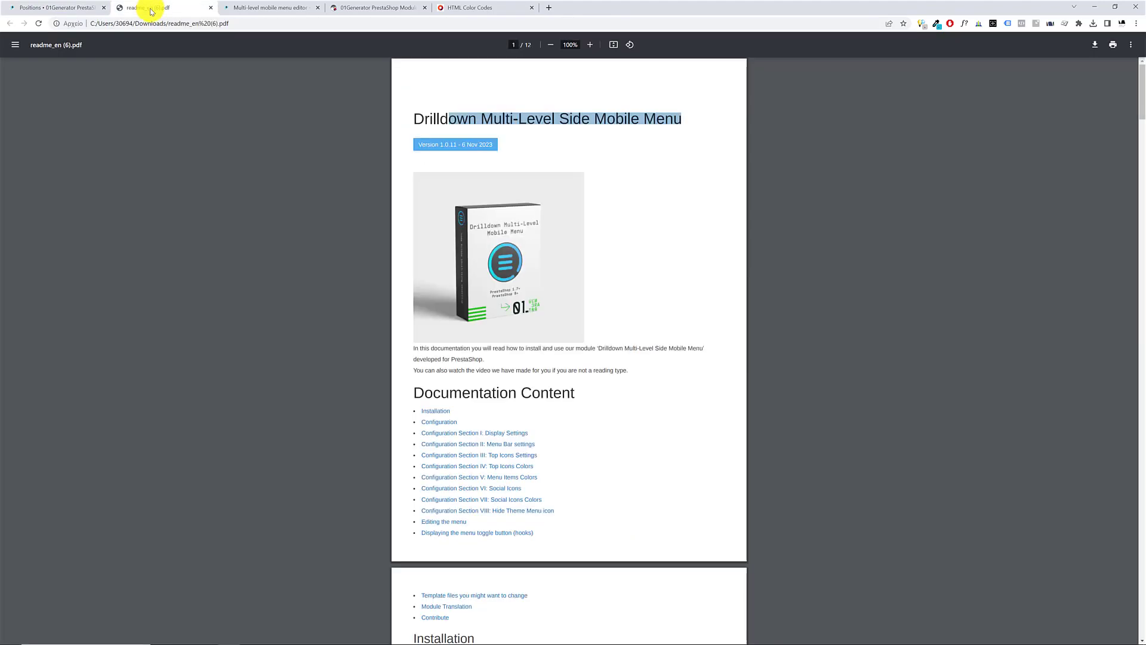
click(66, 8)
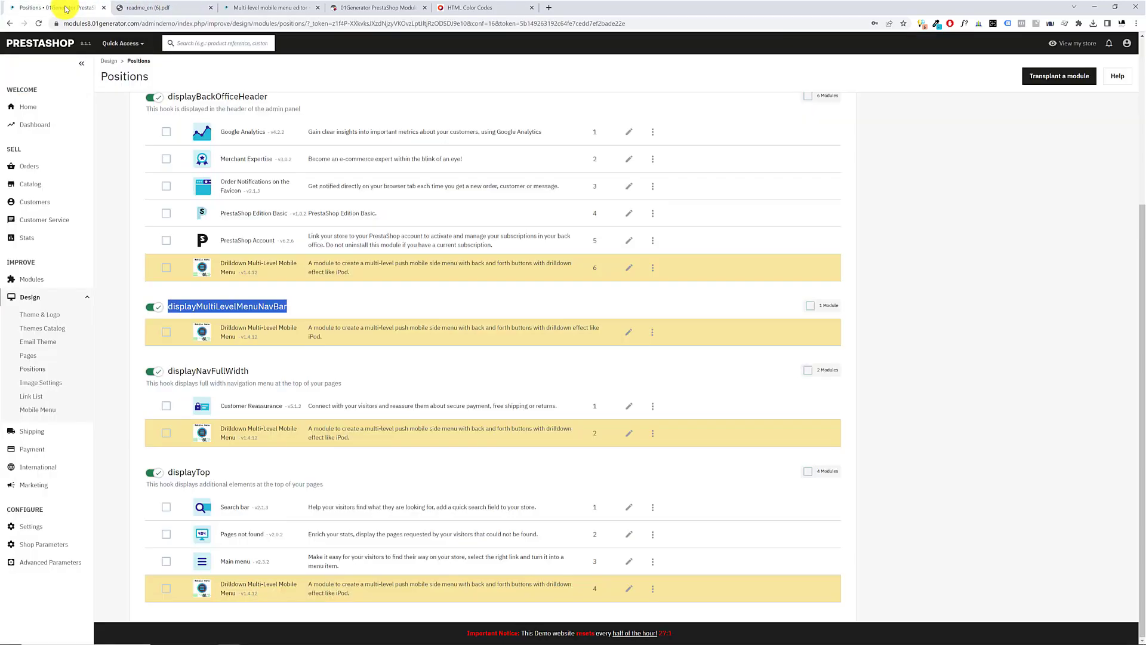